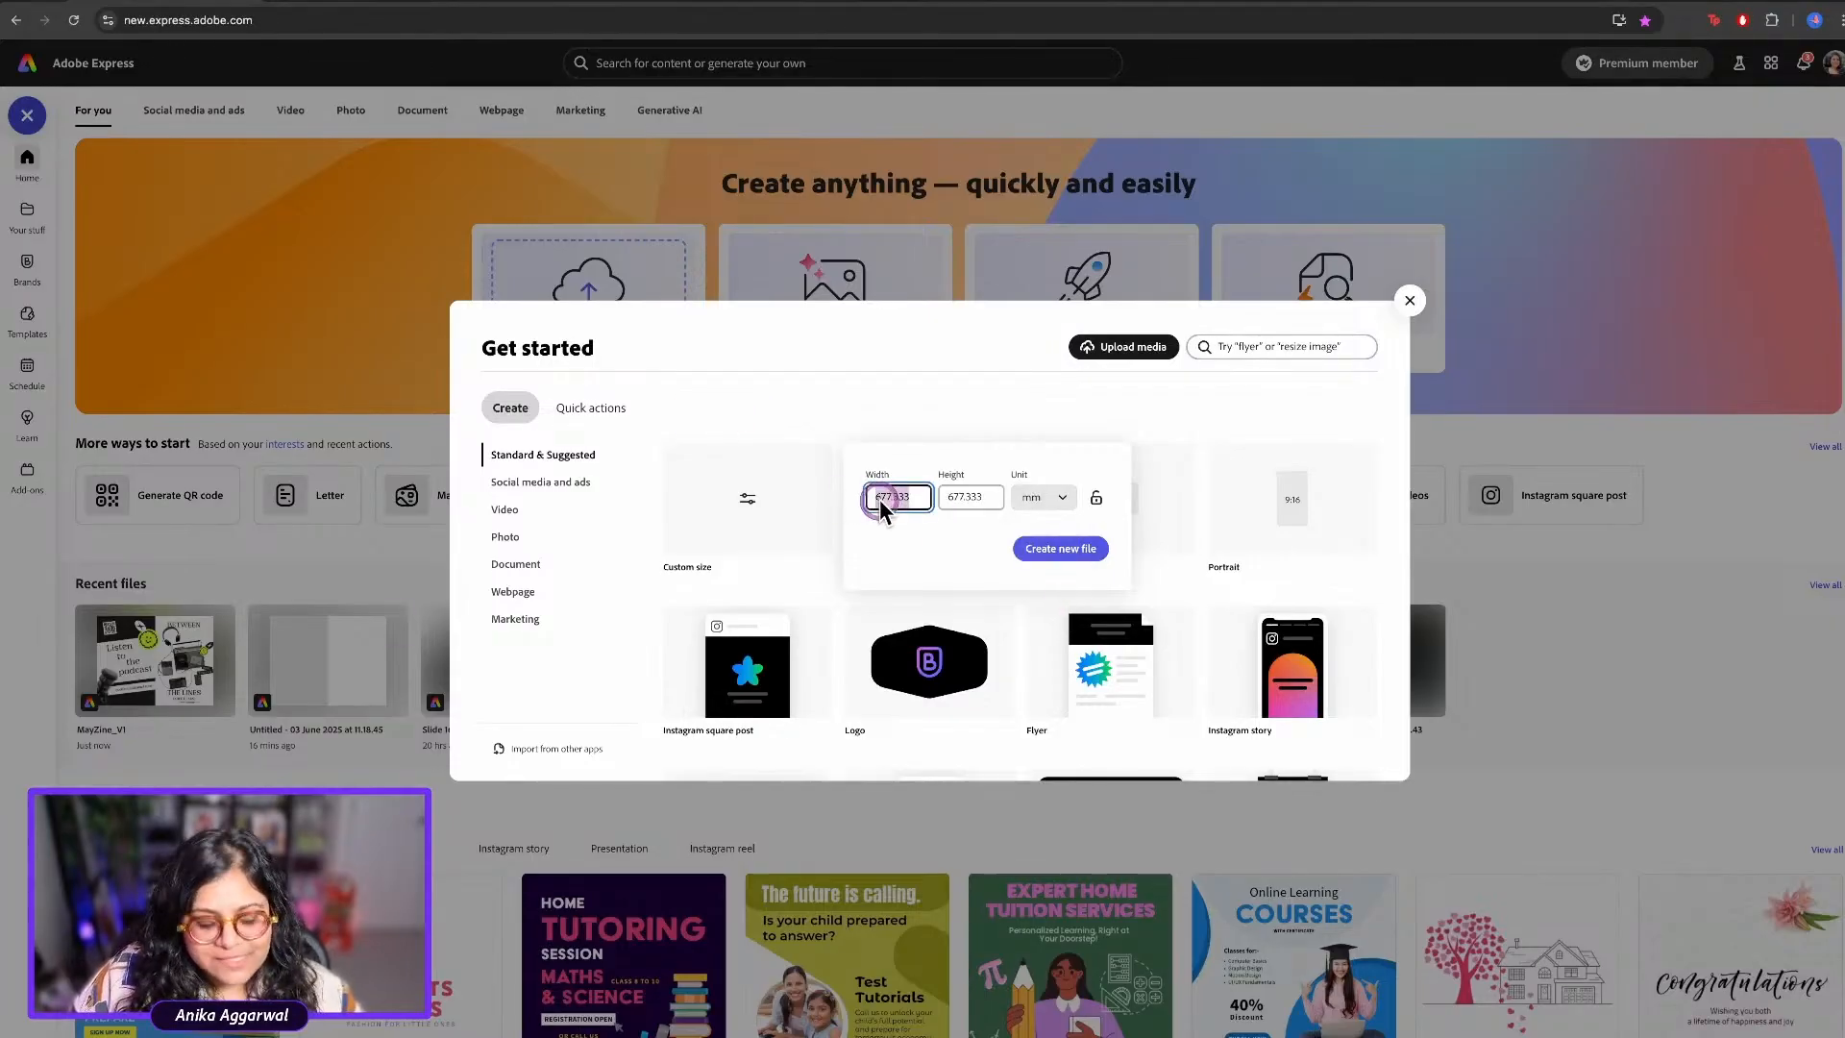
Create a new custom-size file 279.4 mm wide and 215.9 mm high
text(279.4)
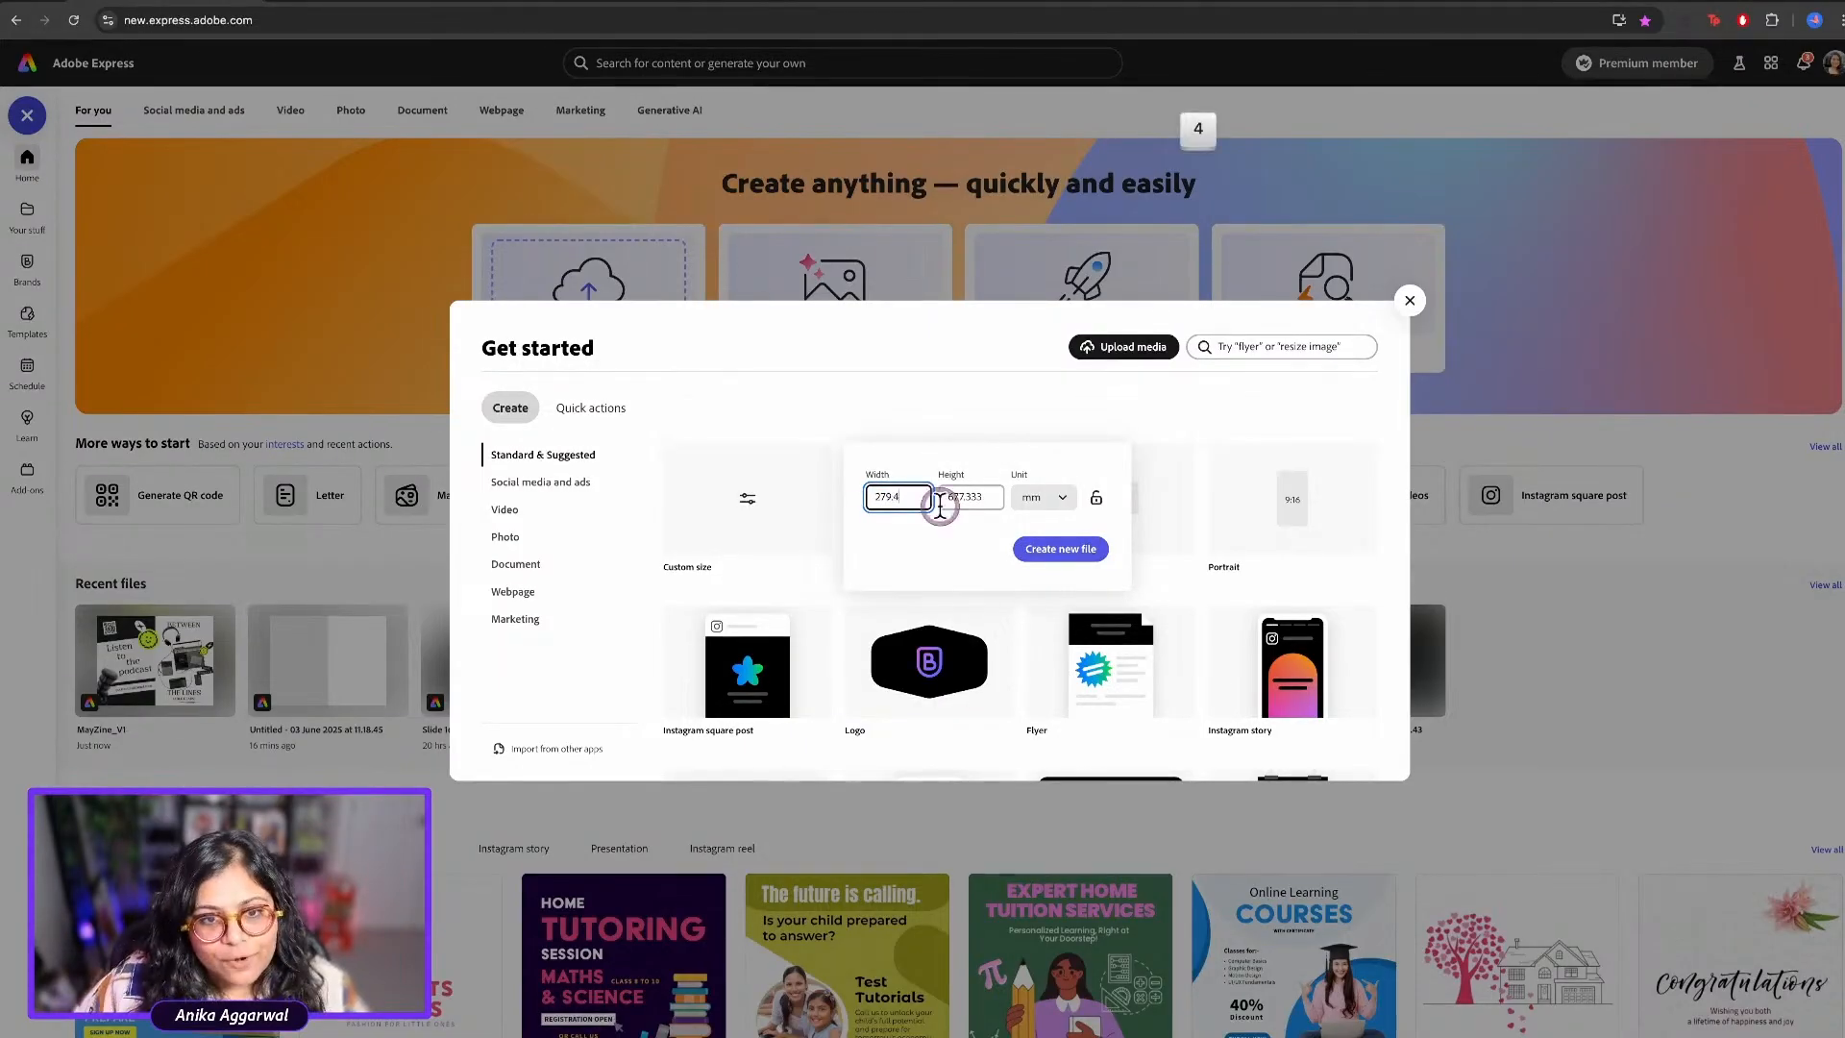
click(973, 497)
text(215.9)
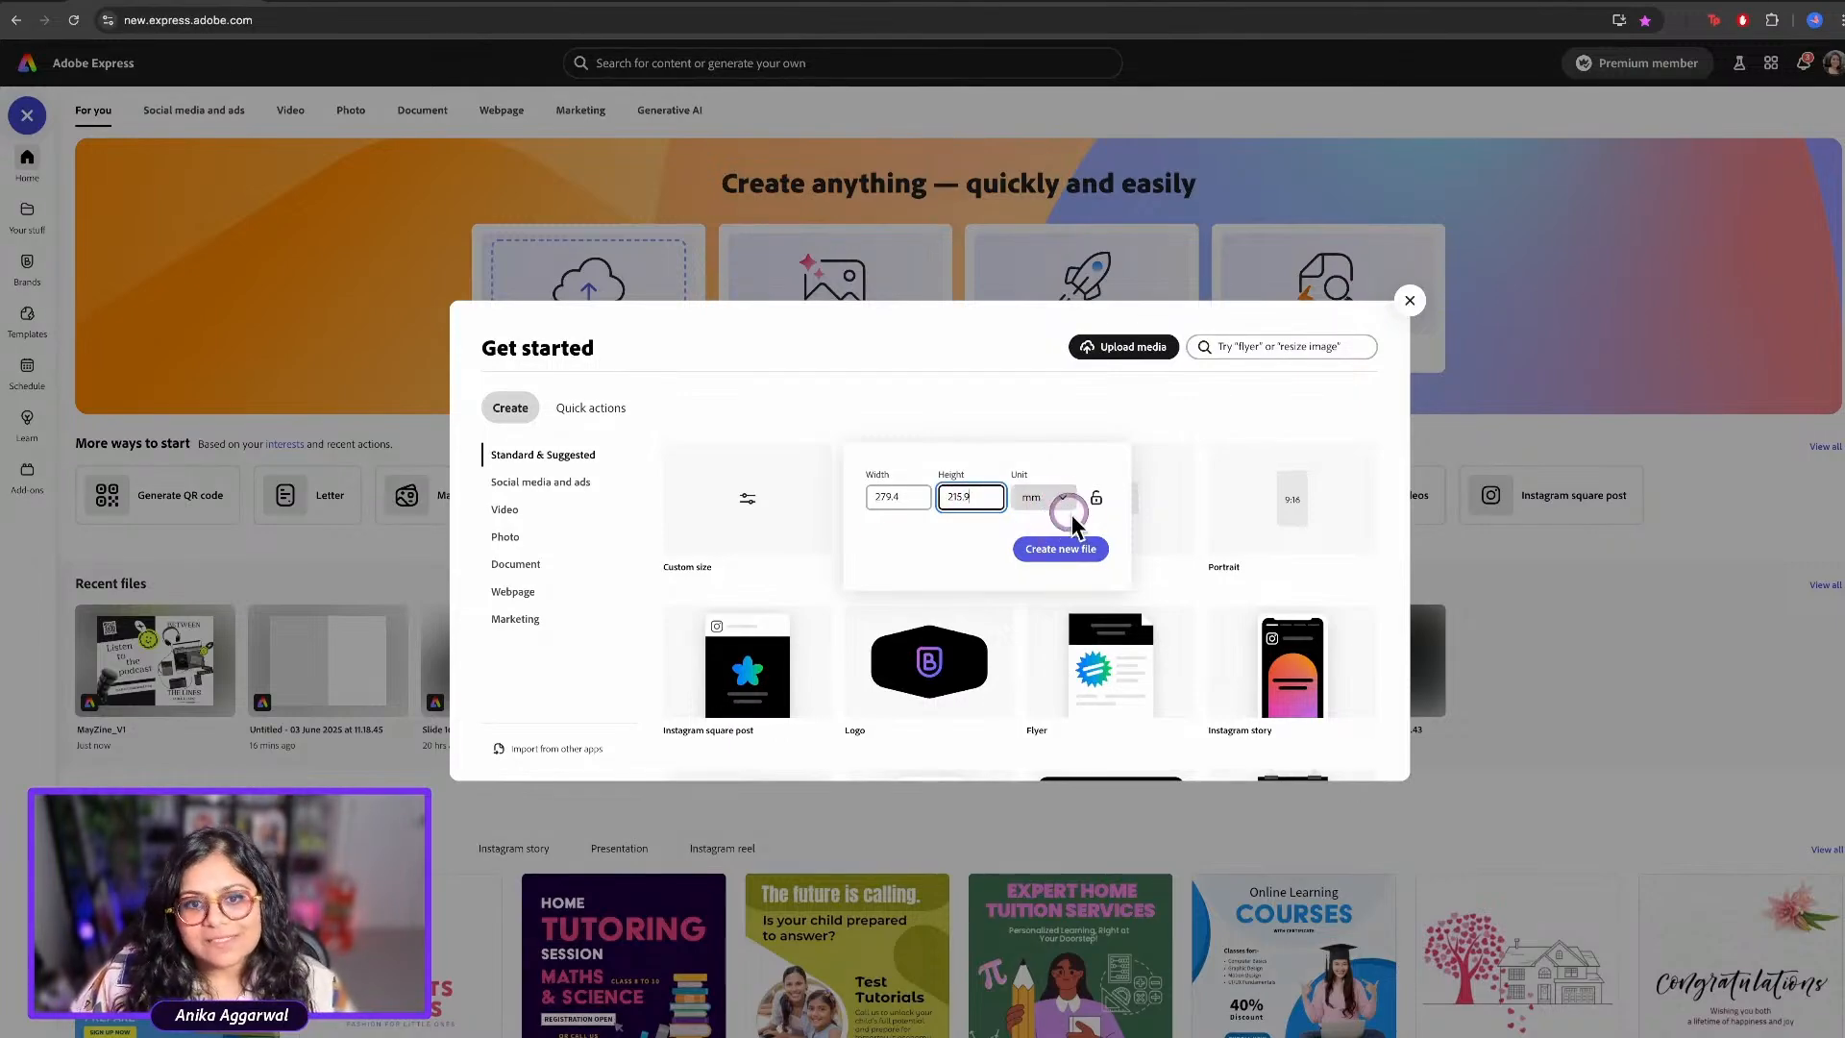
click(1069, 546)
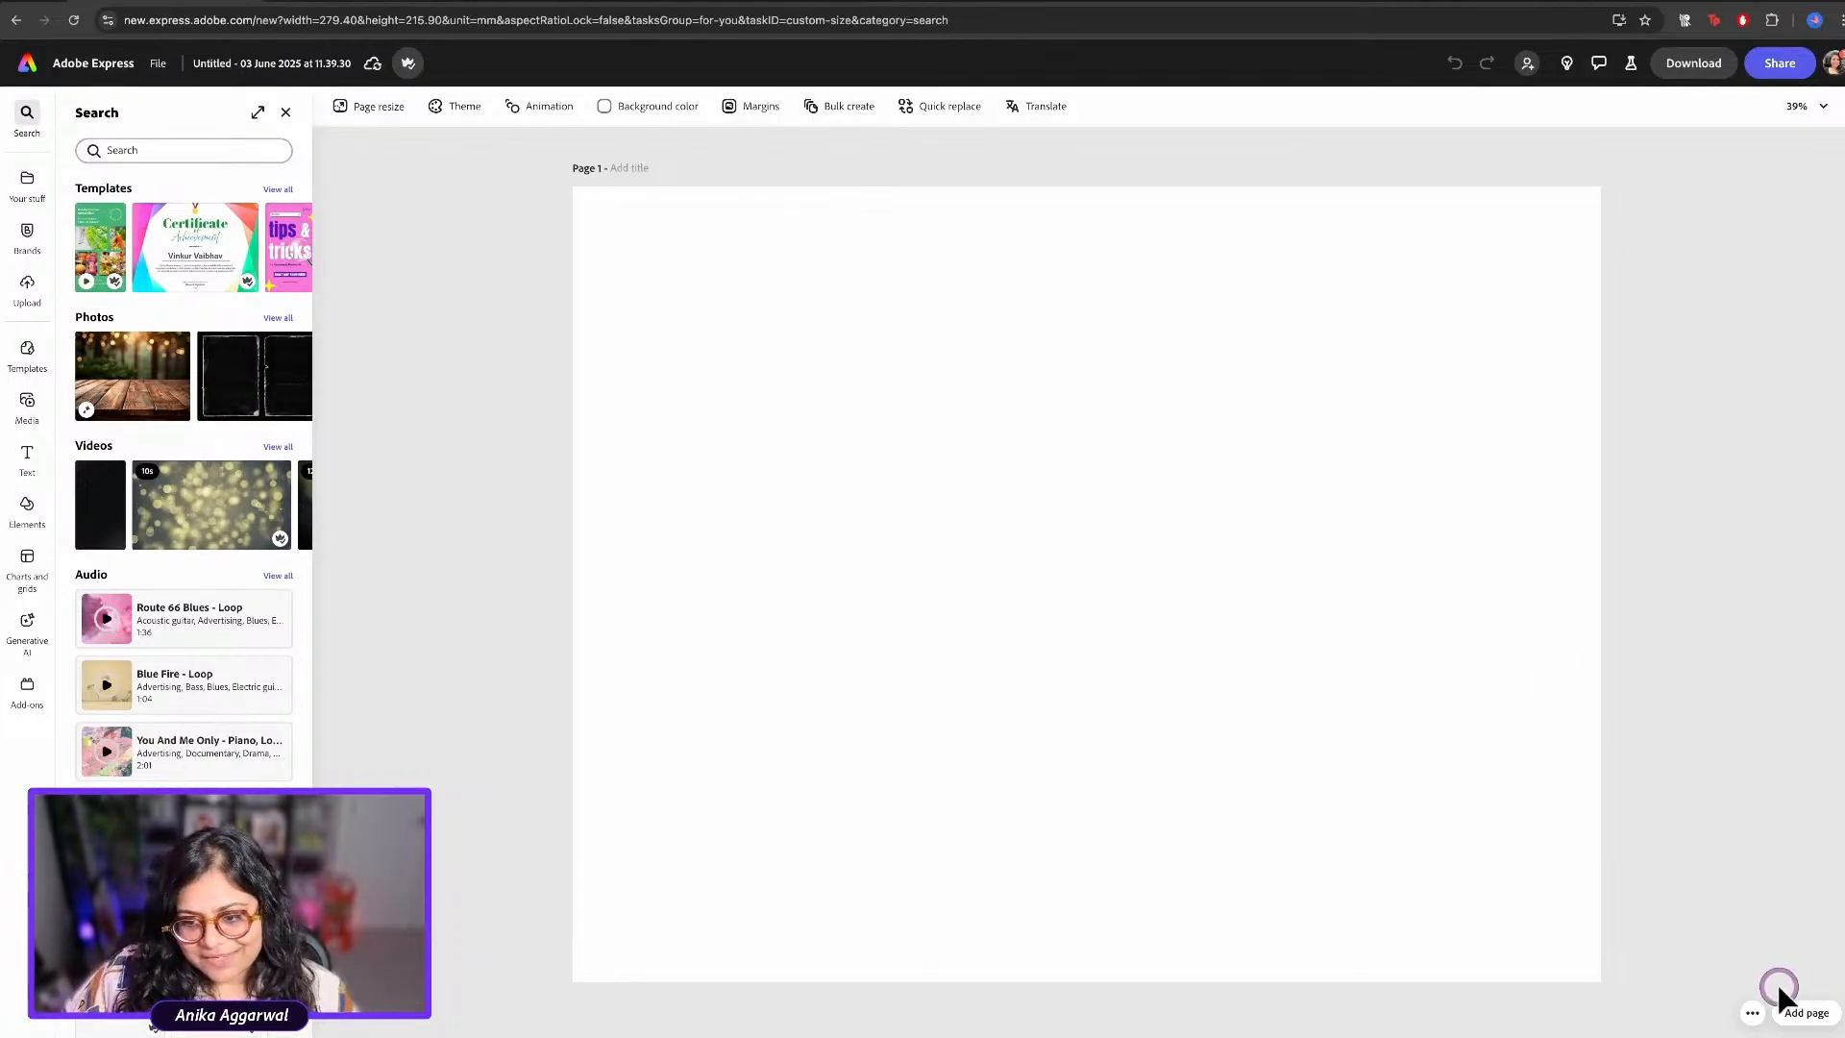
Duplicate the blank page repeatedly until the document has eight pages
click(1753, 1012)
click(1718, 949)
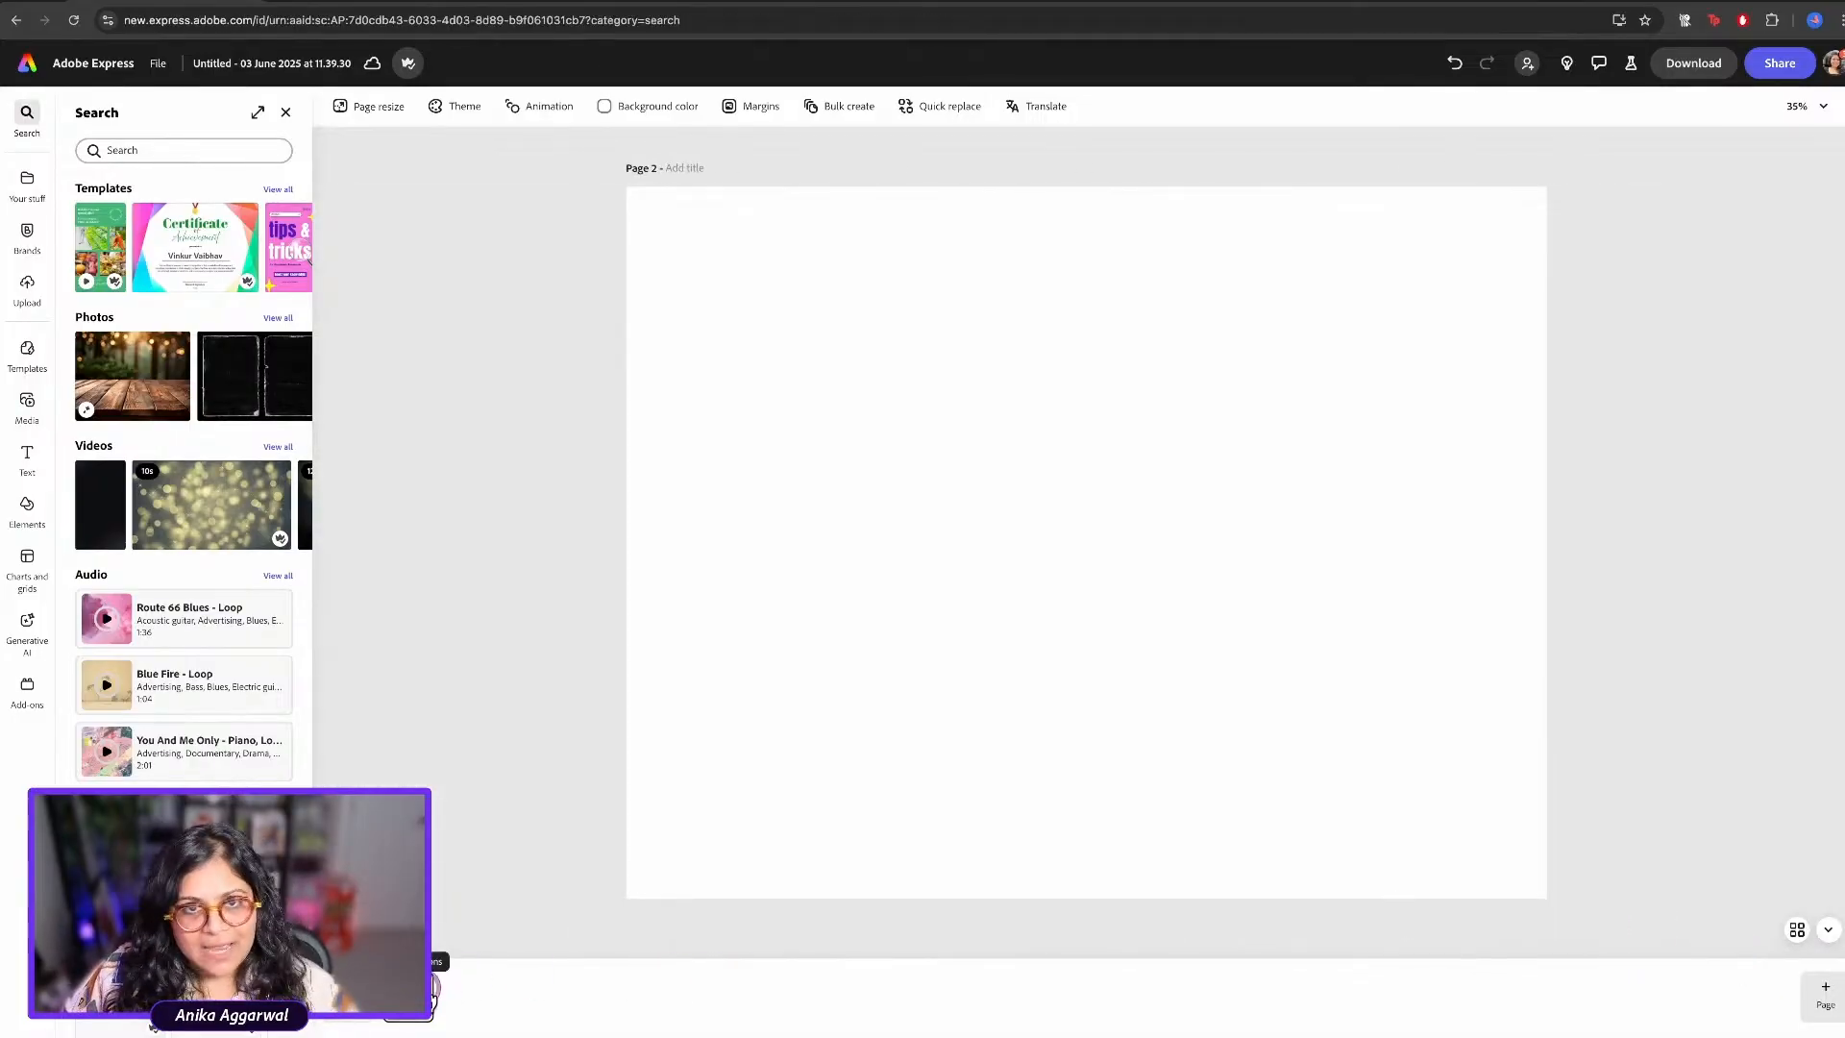
click(428, 986)
click(421, 900)
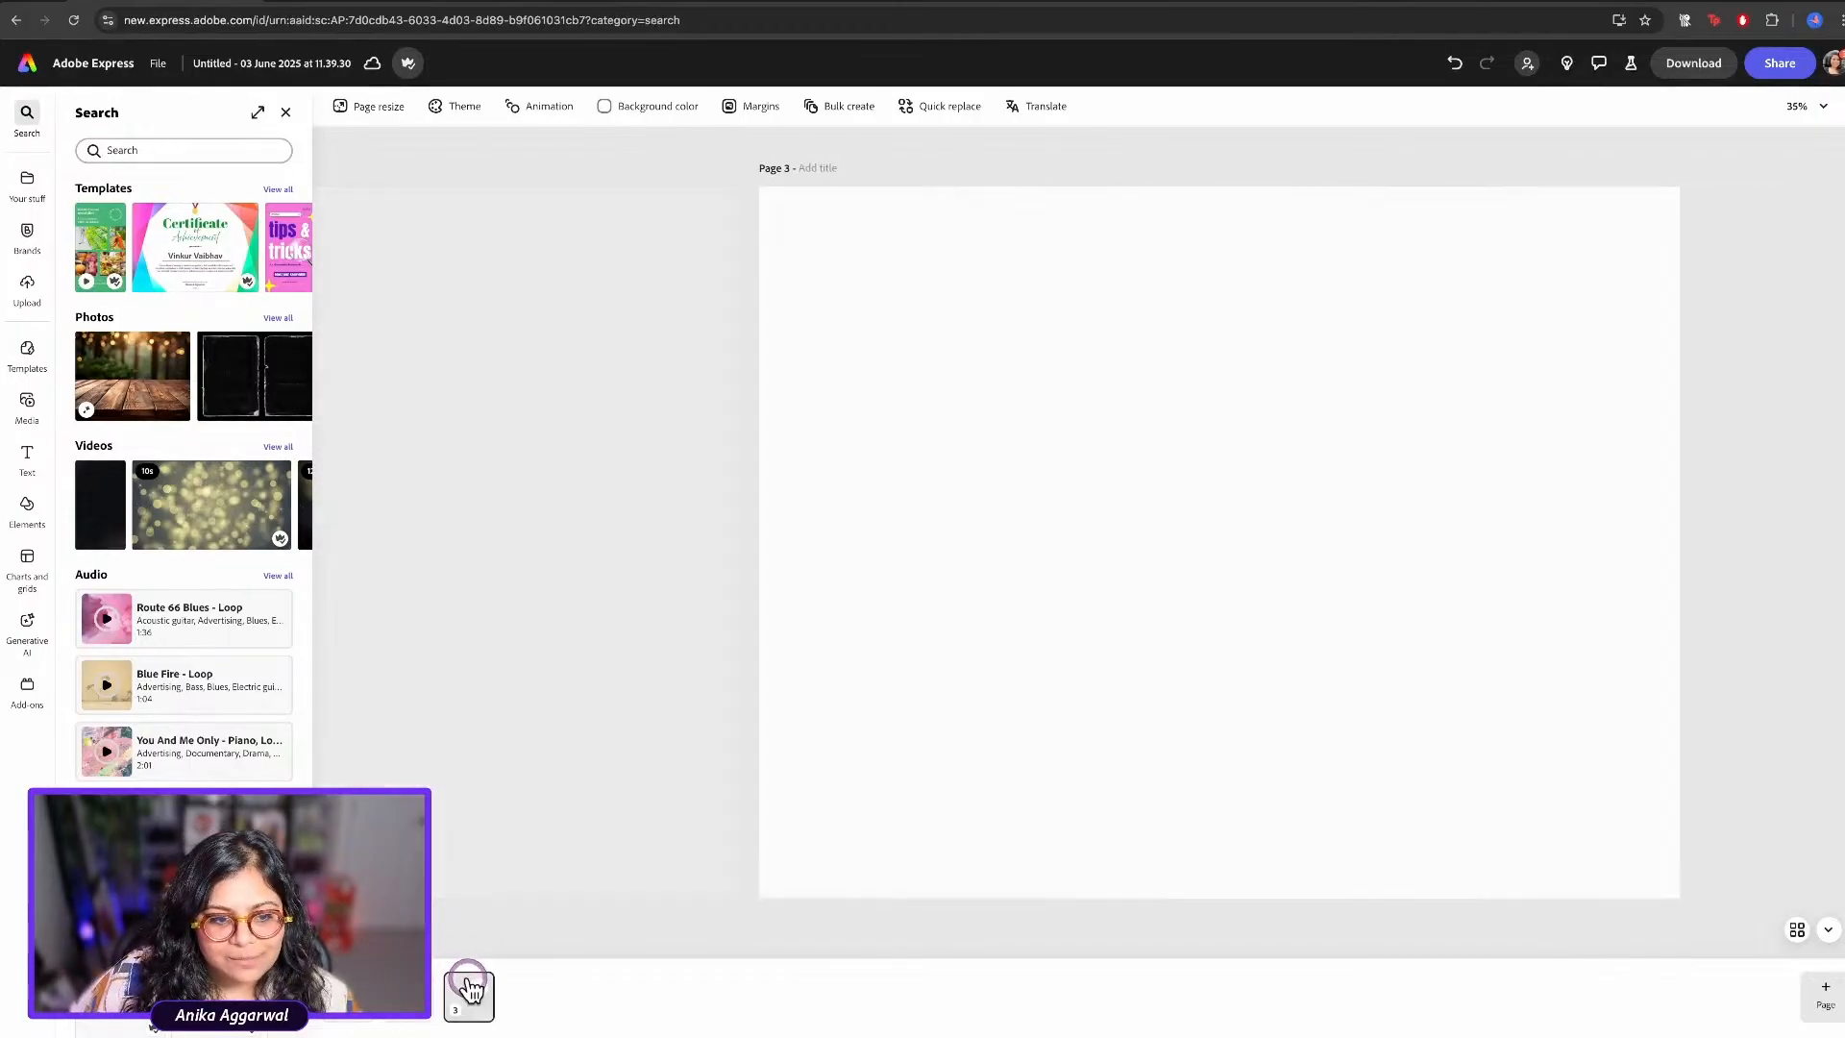
click(478, 988)
click(471, 900)
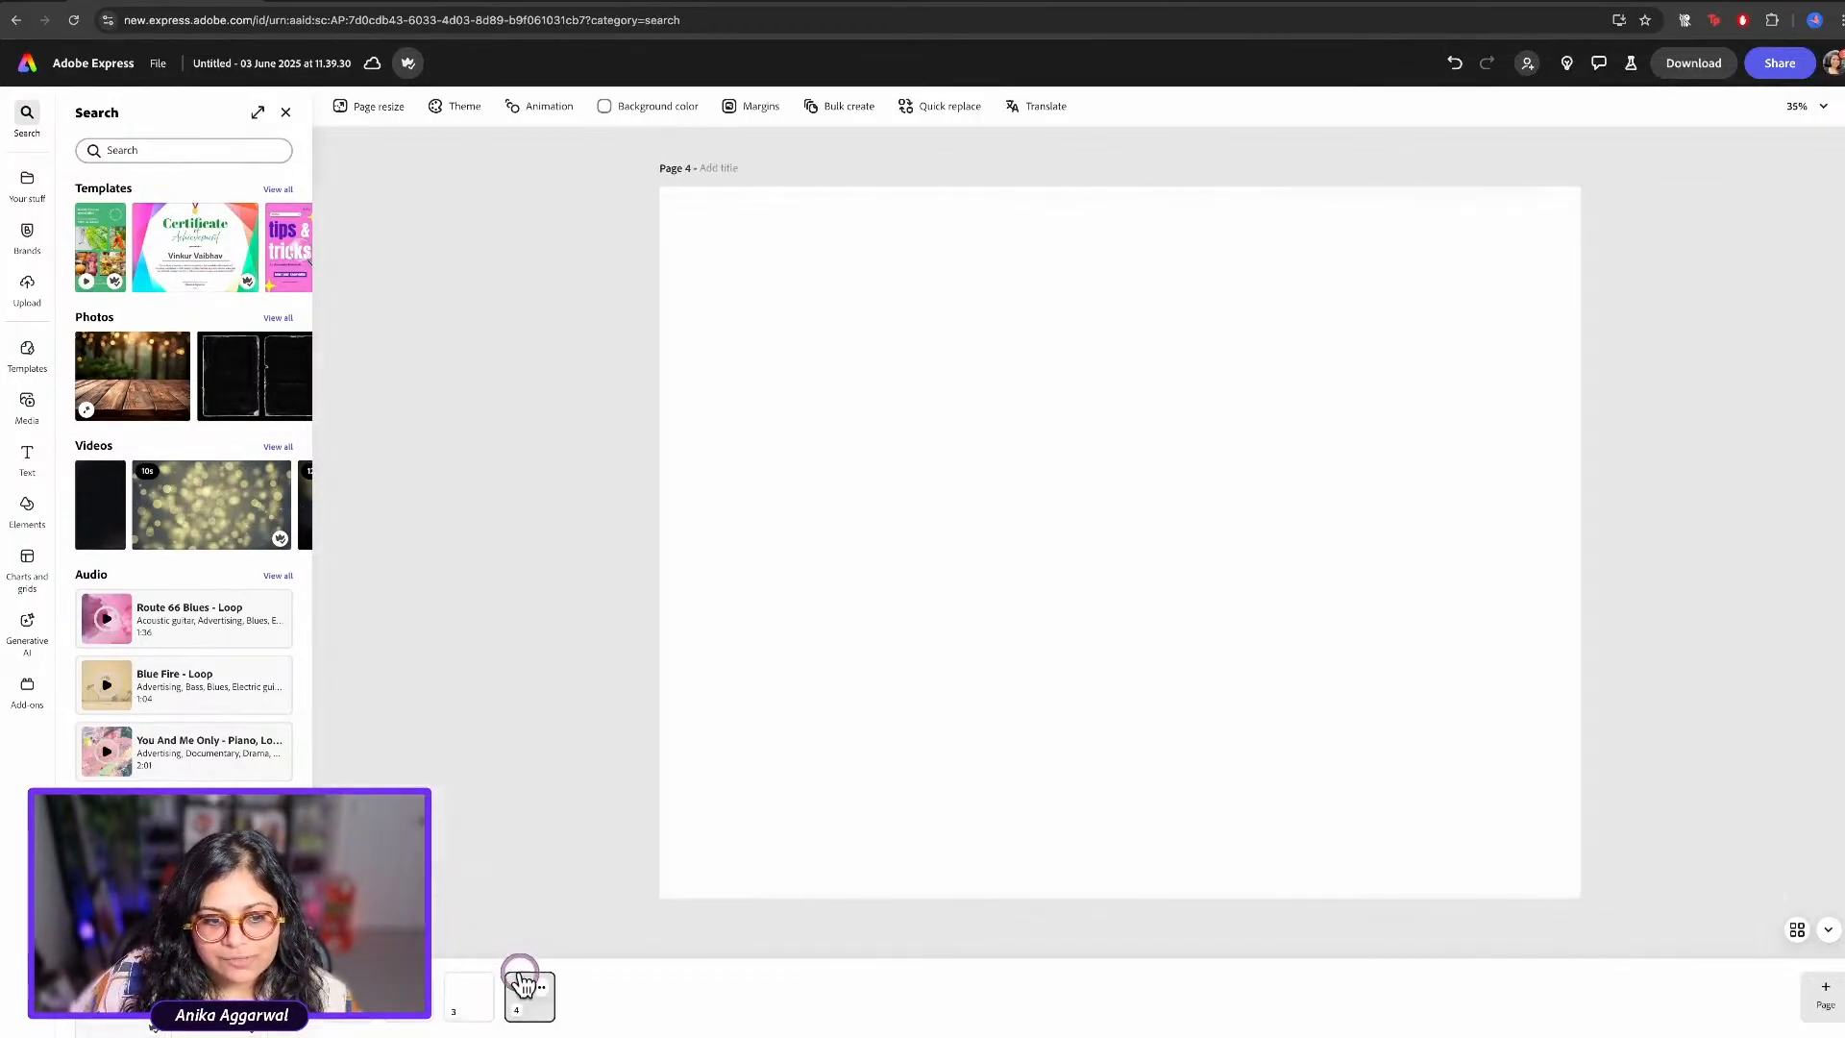
click(544, 987)
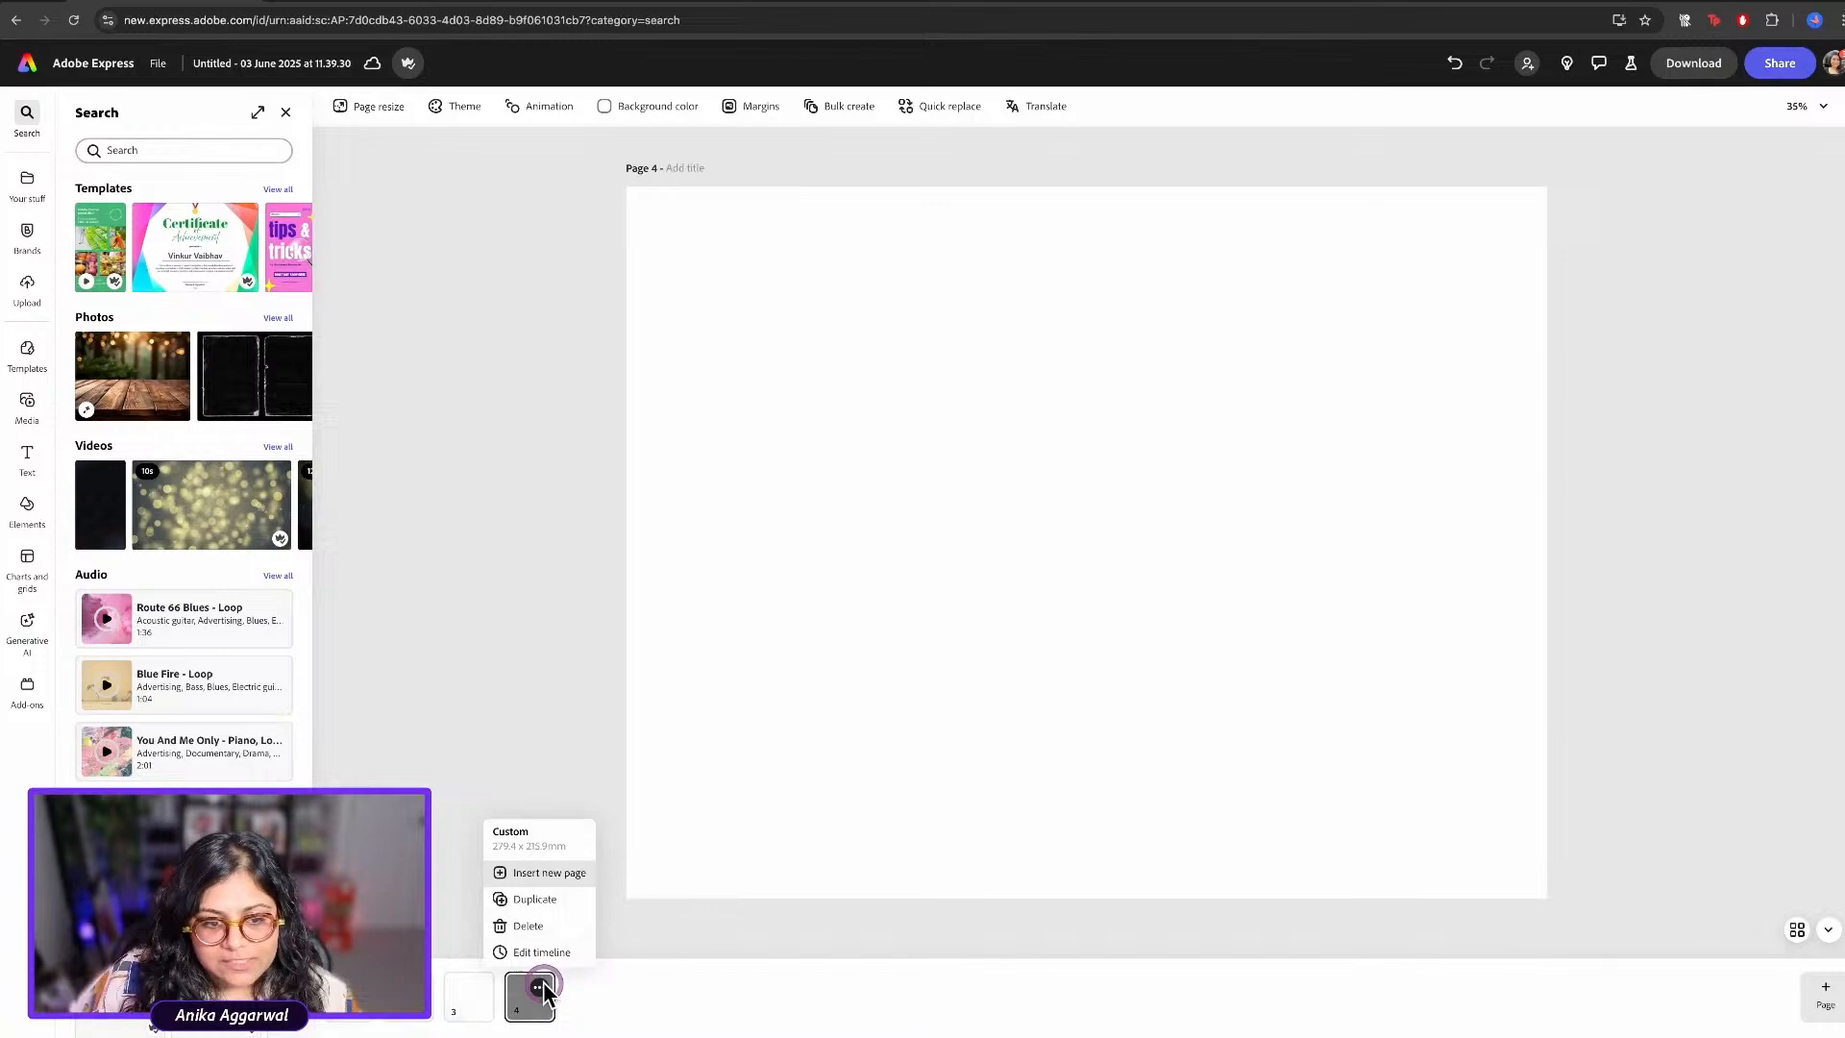
click(542, 903)
click(601, 986)
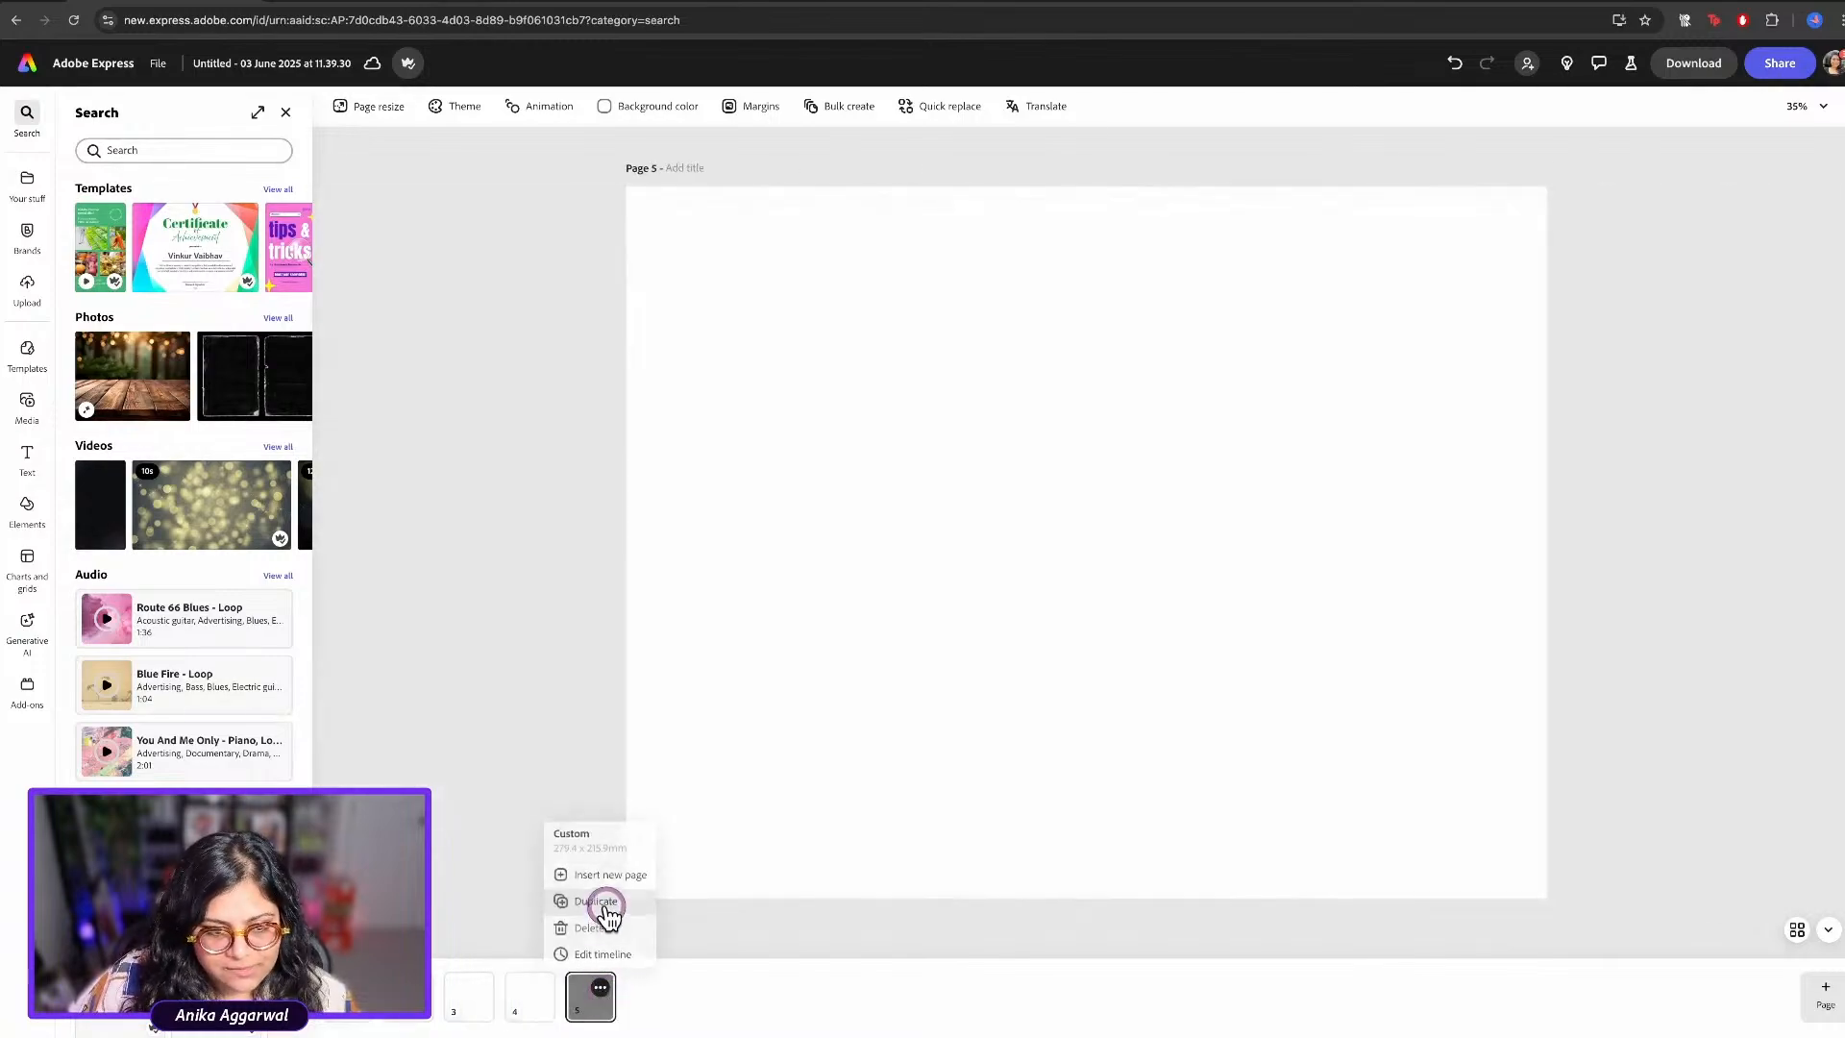
click(606, 901)
click(661, 986)
click(663, 898)
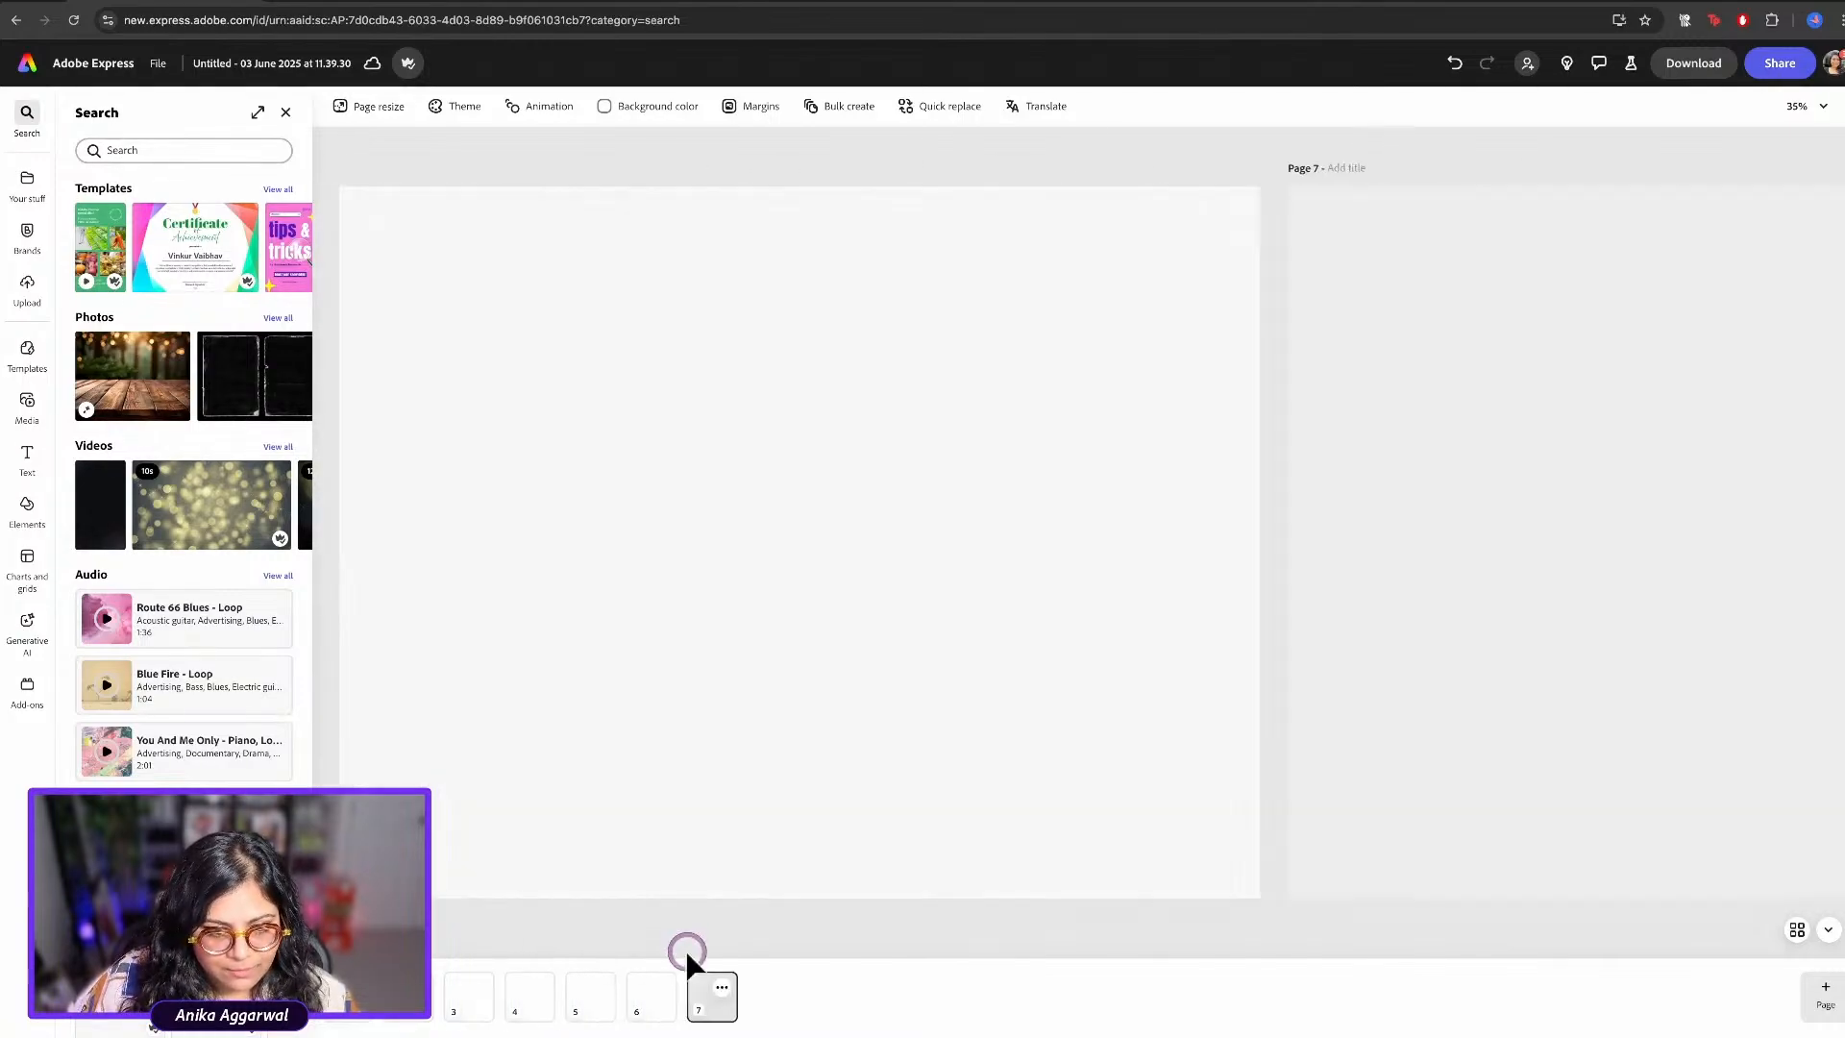
click(722, 987)
click(716, 901)
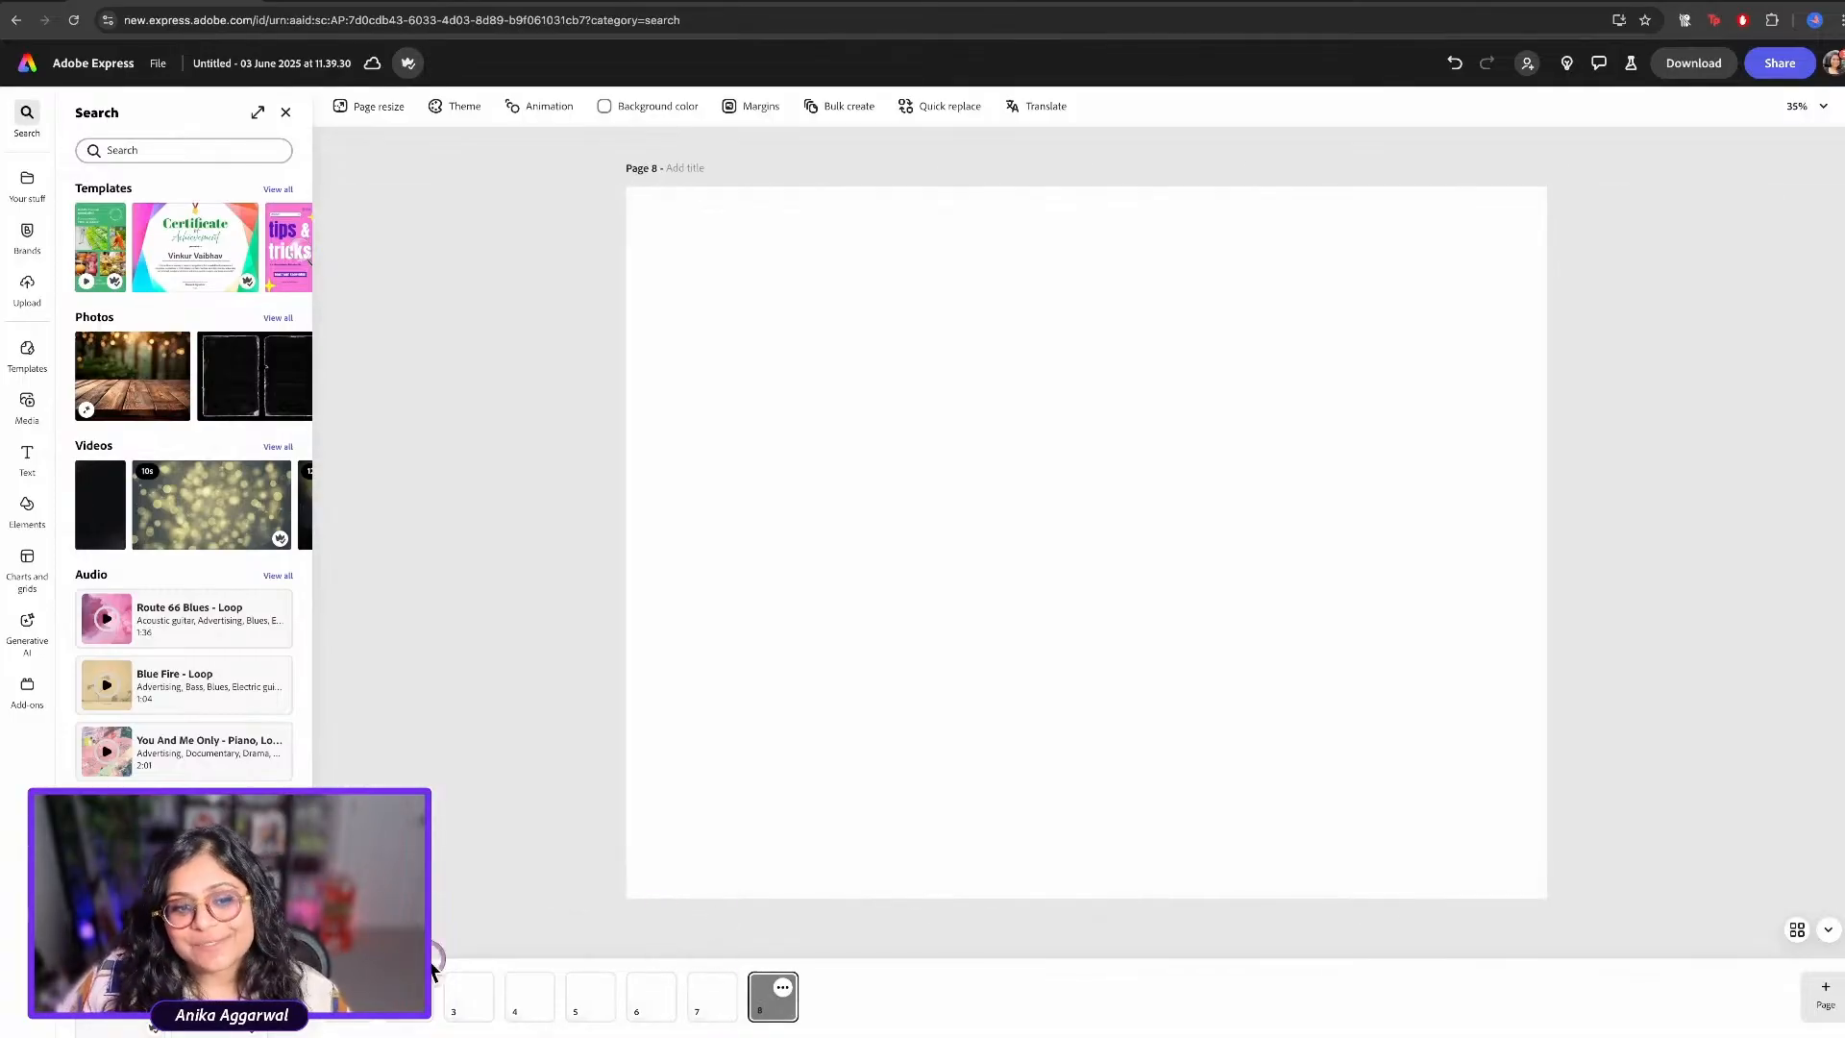
Return to page 1 and consult the saddle stitch booklet guide for the page order of printer spreads
click(347, 996)
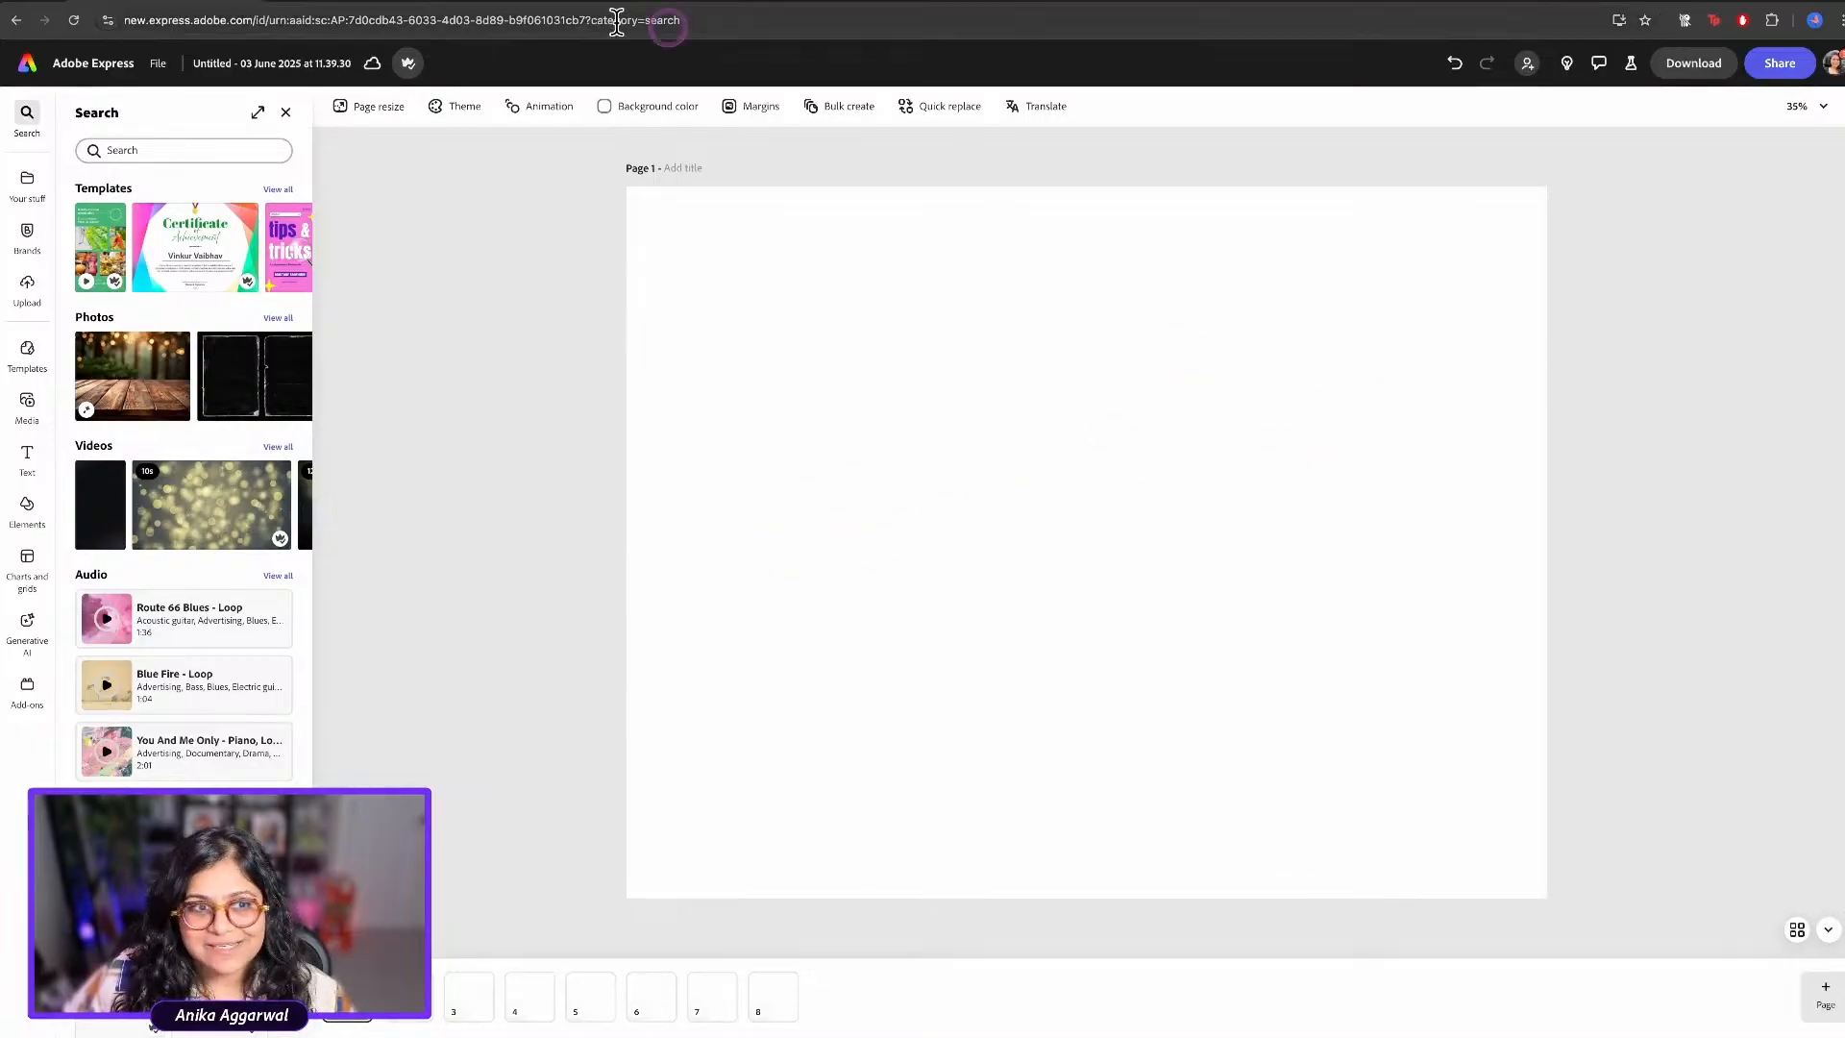
click(355, 2)
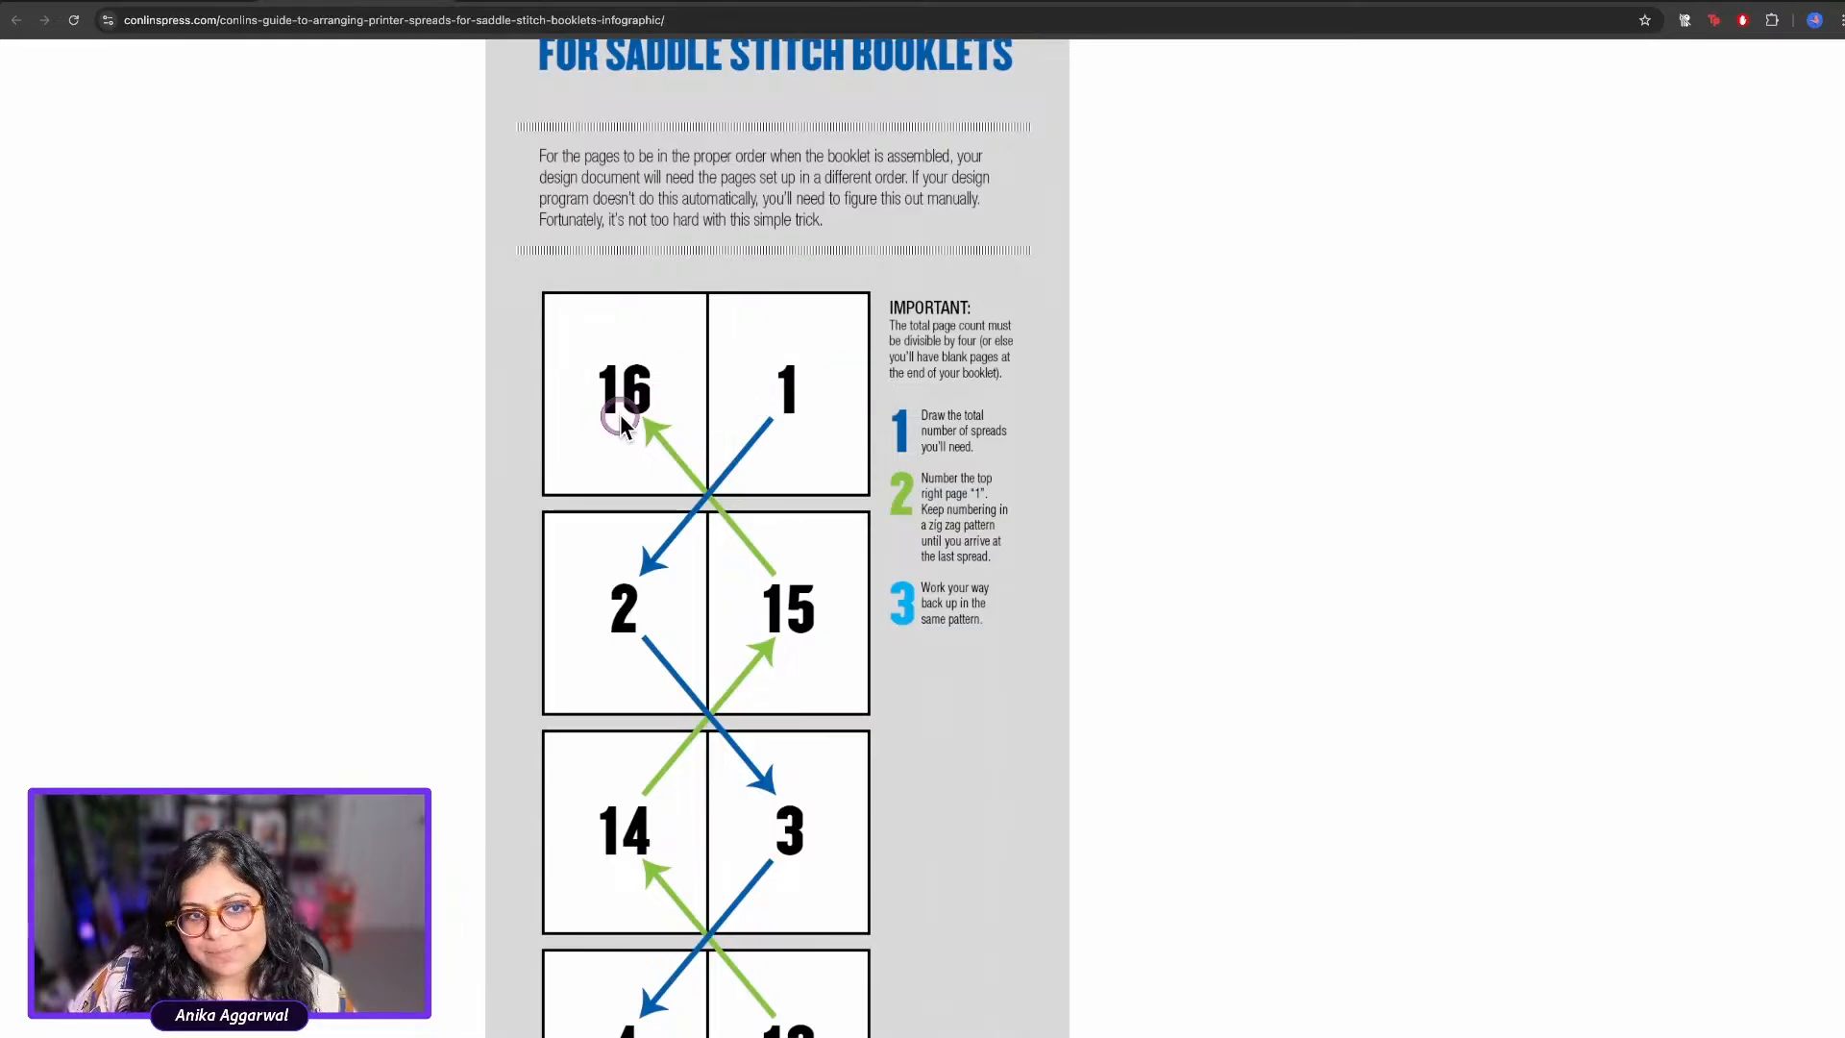
click(189, 3)
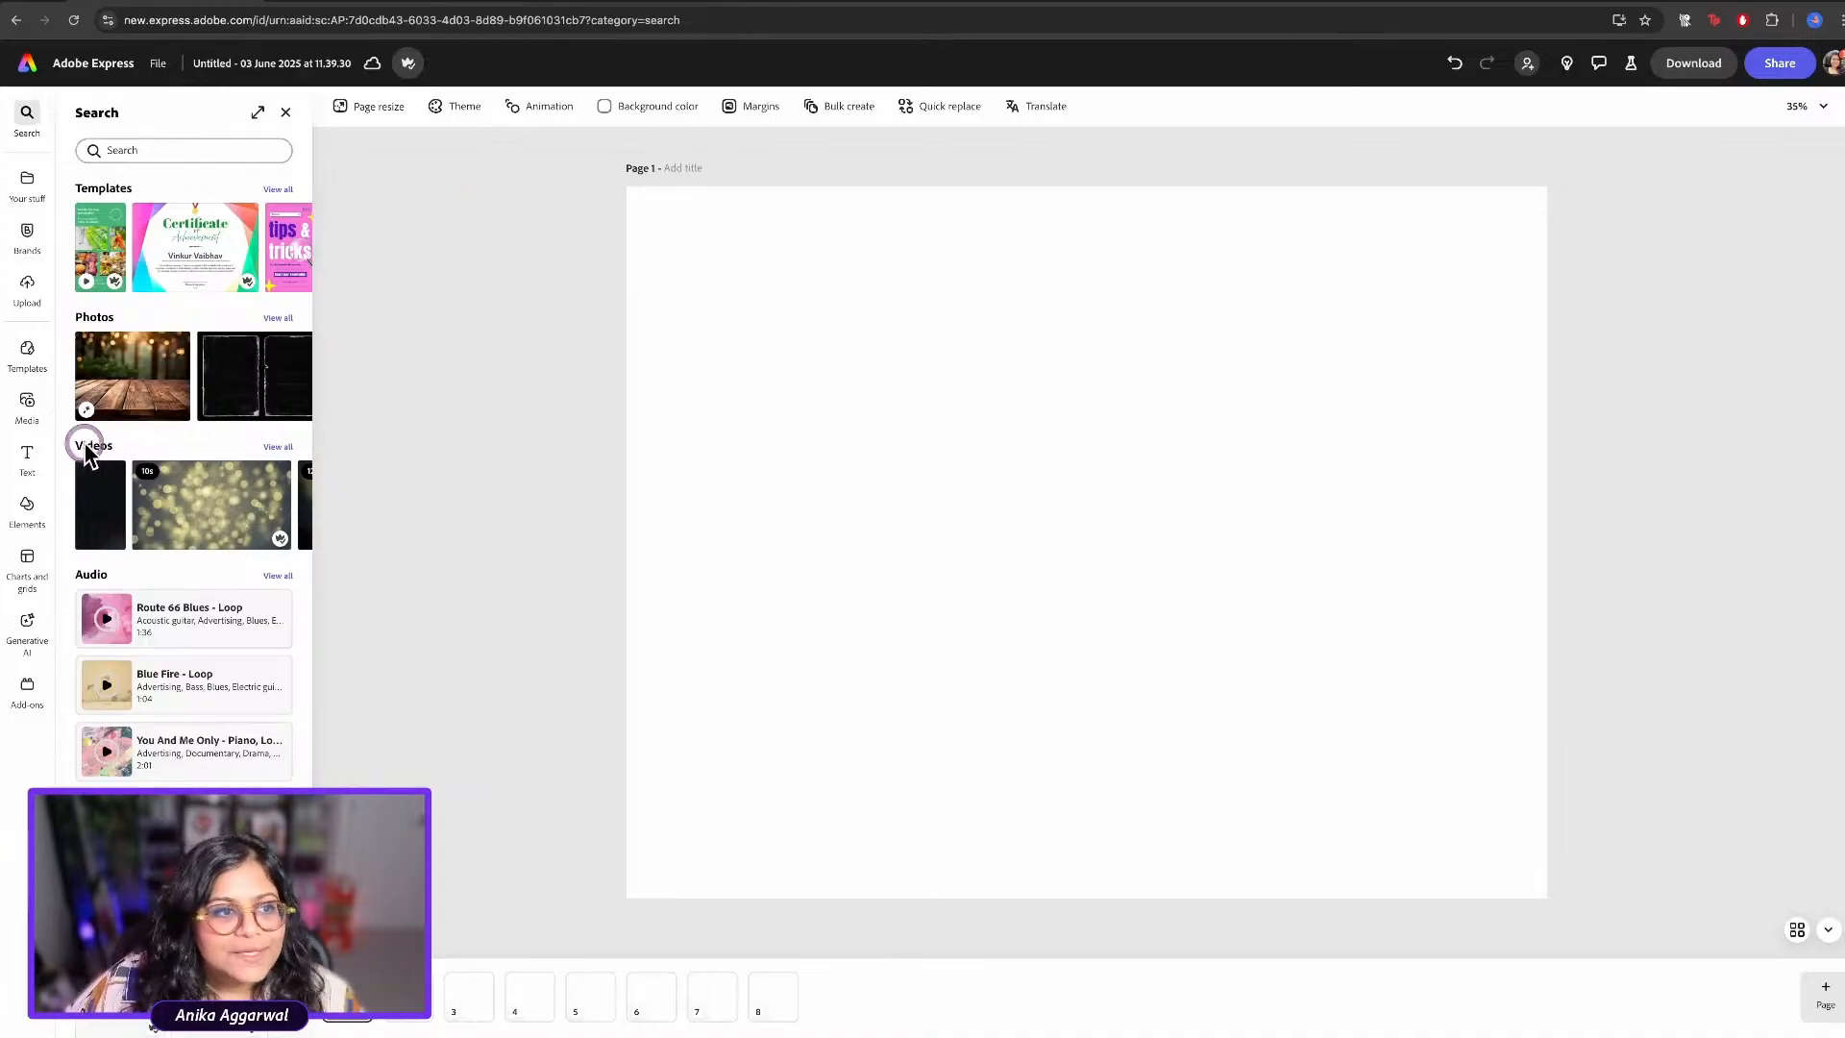
Add a plain rectangle shape to page 1 and reduce its border thickness to 0
click(36, 517)
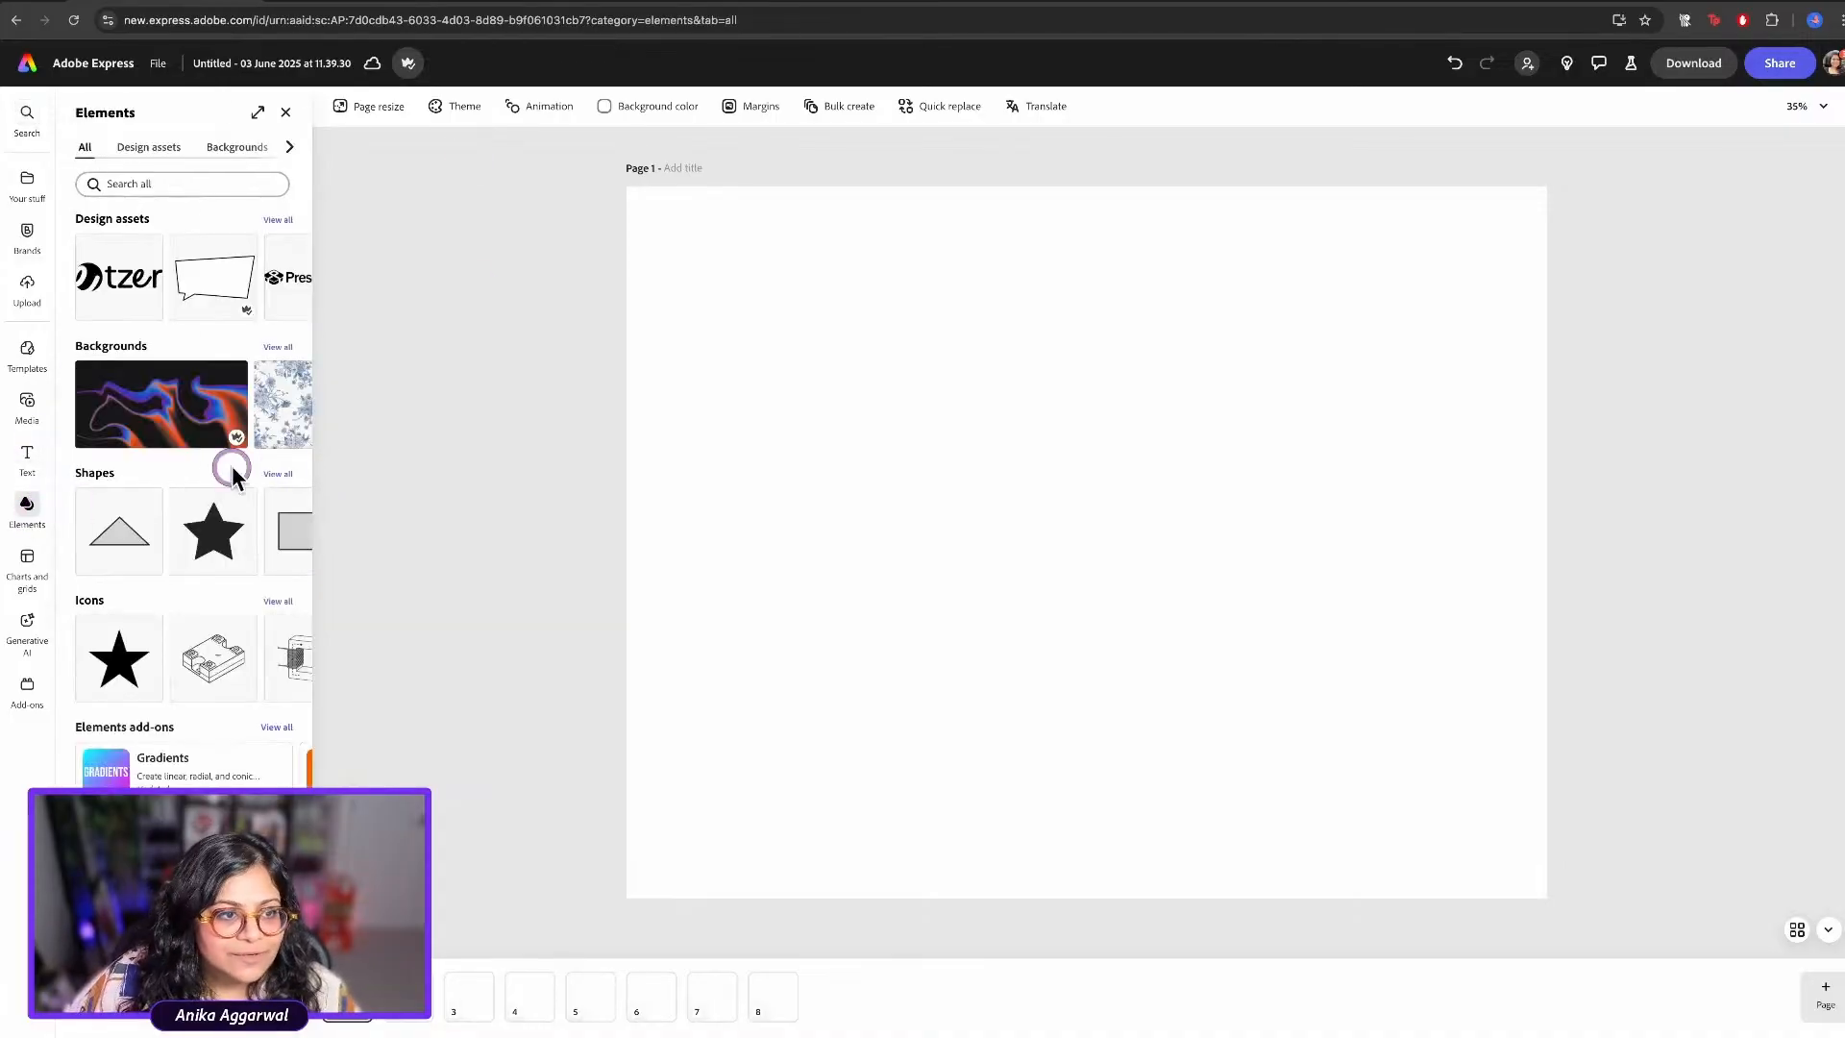
click(278, 475)
click(214, 550)
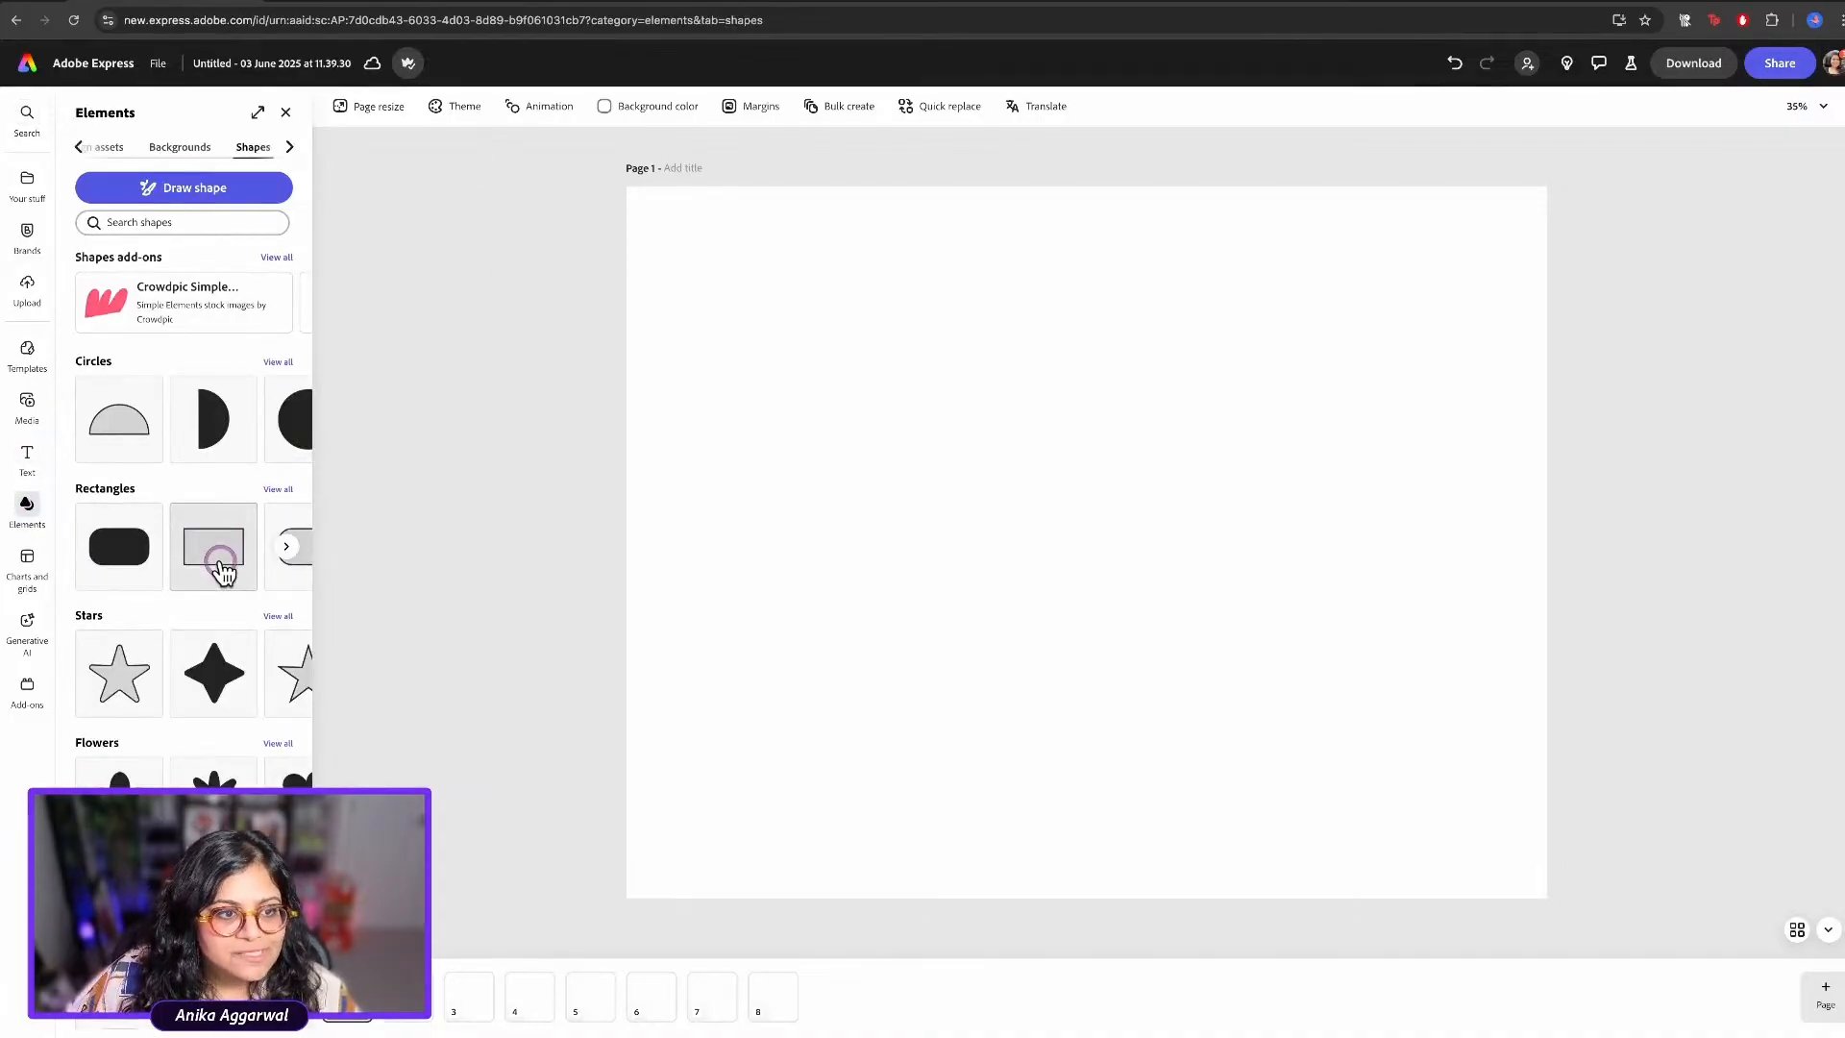
click(1033, 313)
click(1162, 518)
drag(1122, 535, 818, 334)
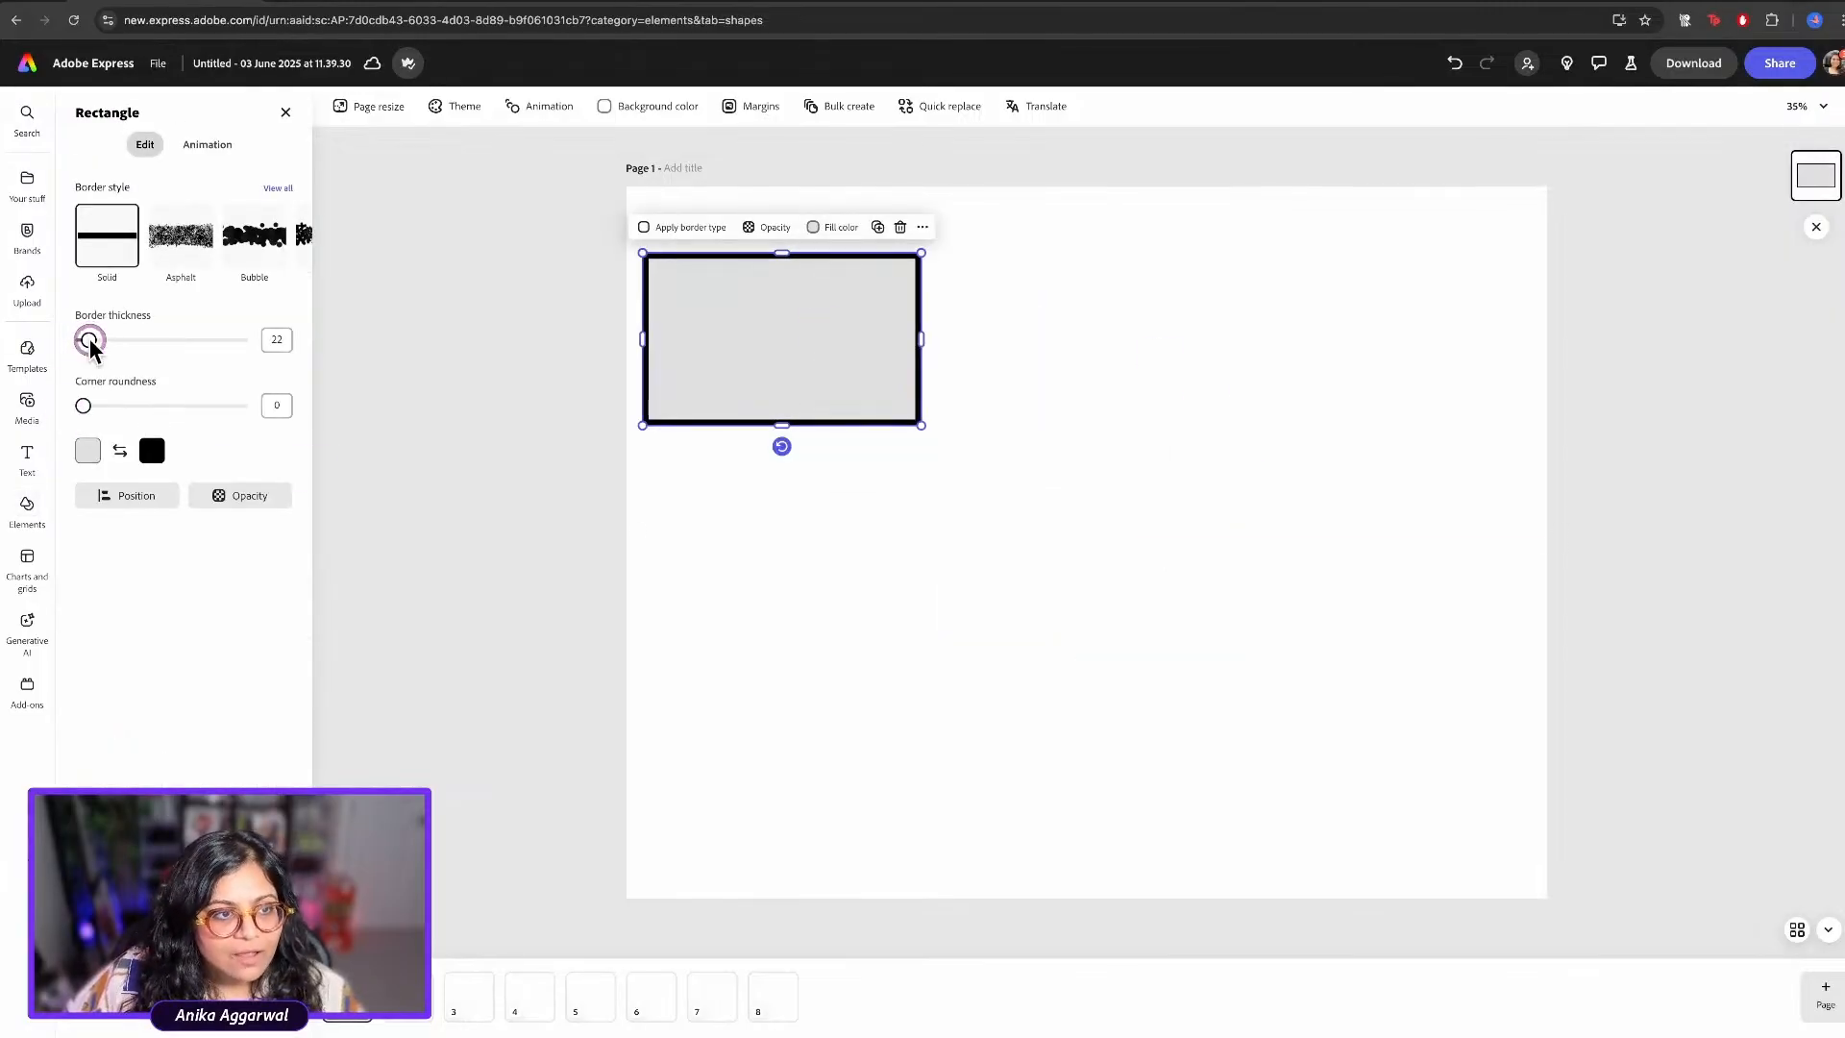
drag(89, 338, 43, 342)
Align the rectangle with the page's upper-left corner and resize it to cover the entire left half of page 1
drag(712, 305, 709, 230)
drag(895, 266, 1085, 263)
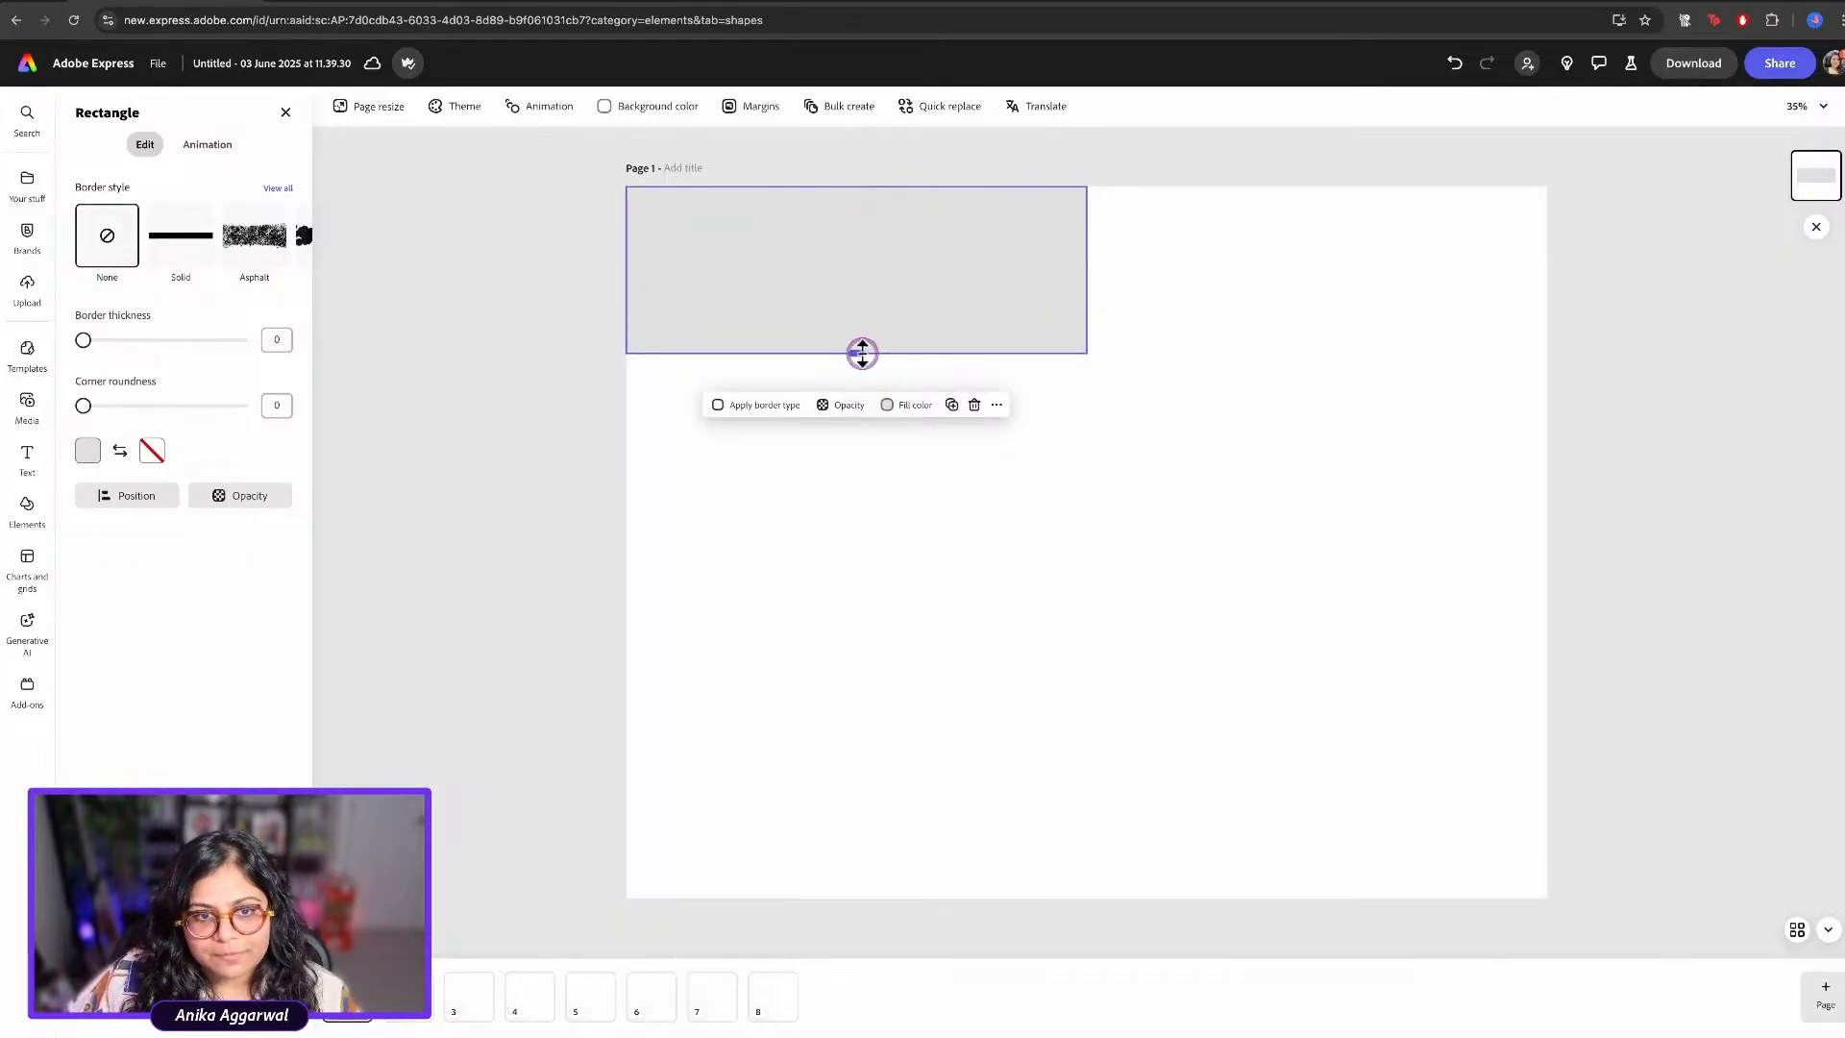
drag(862, 353, 927, 898)
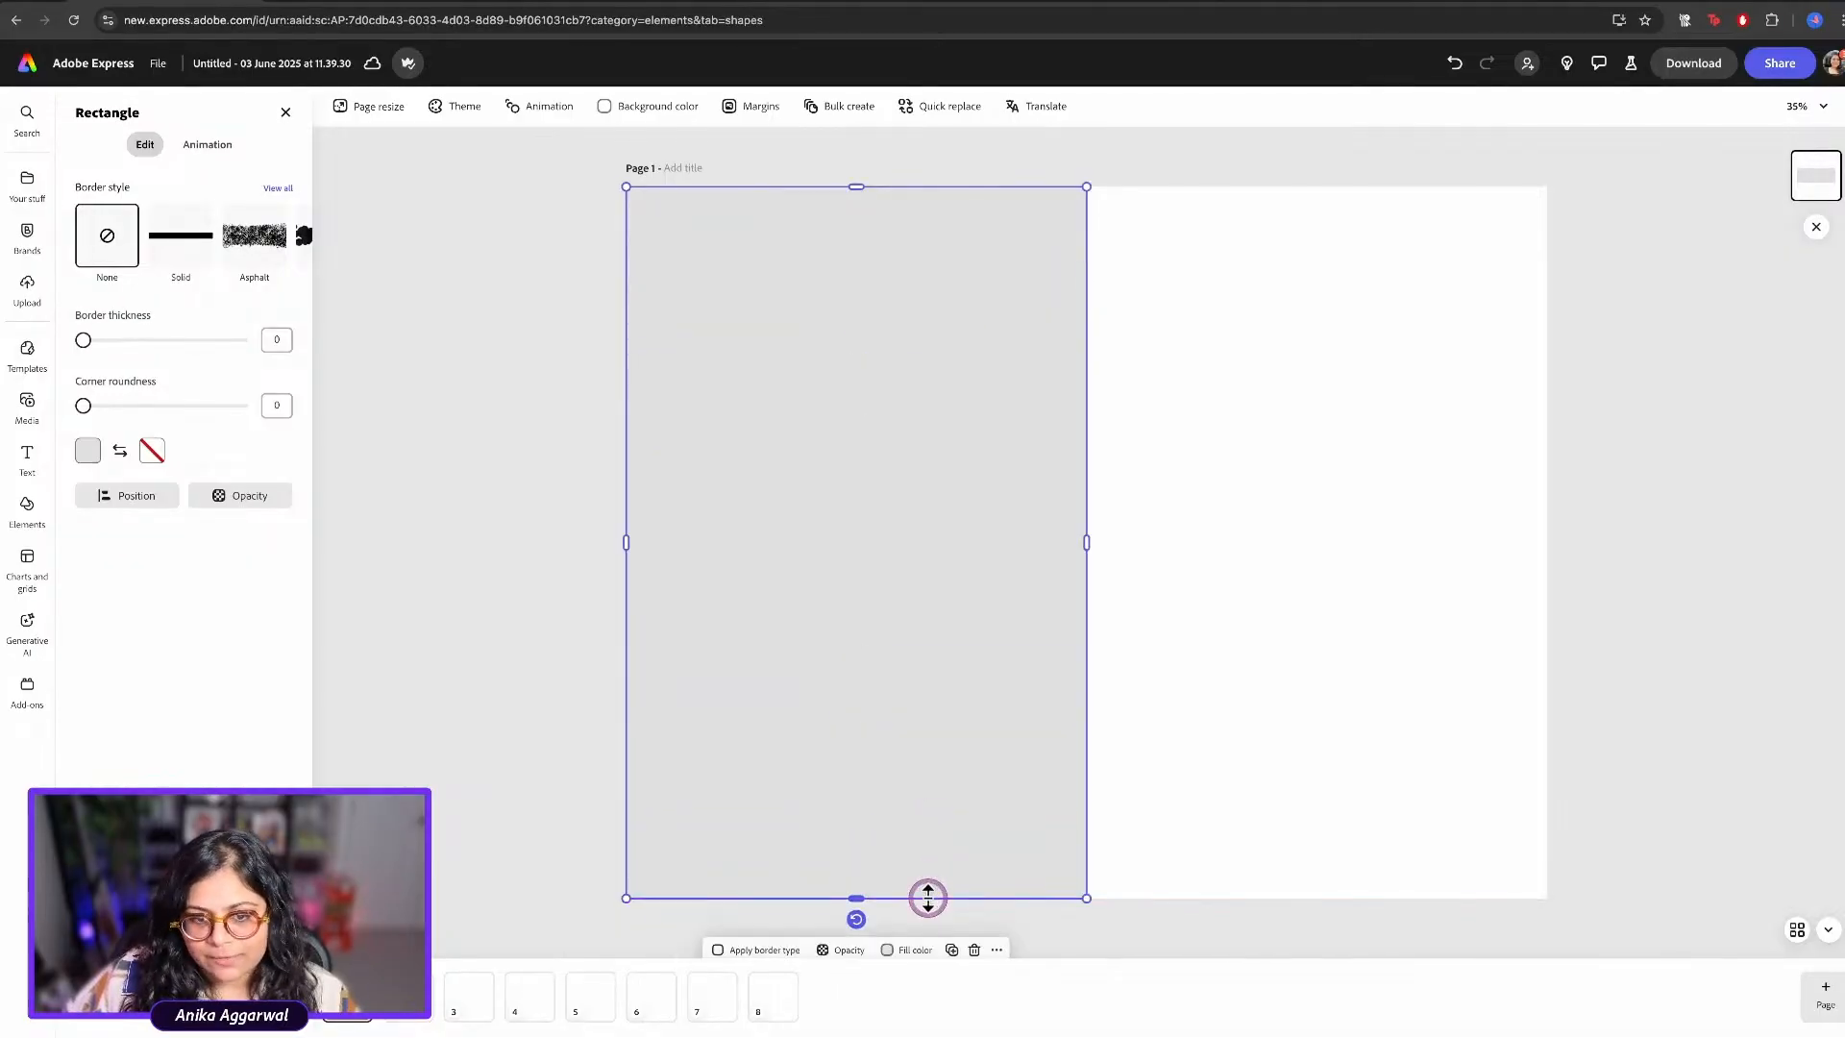
click(1261, 557)
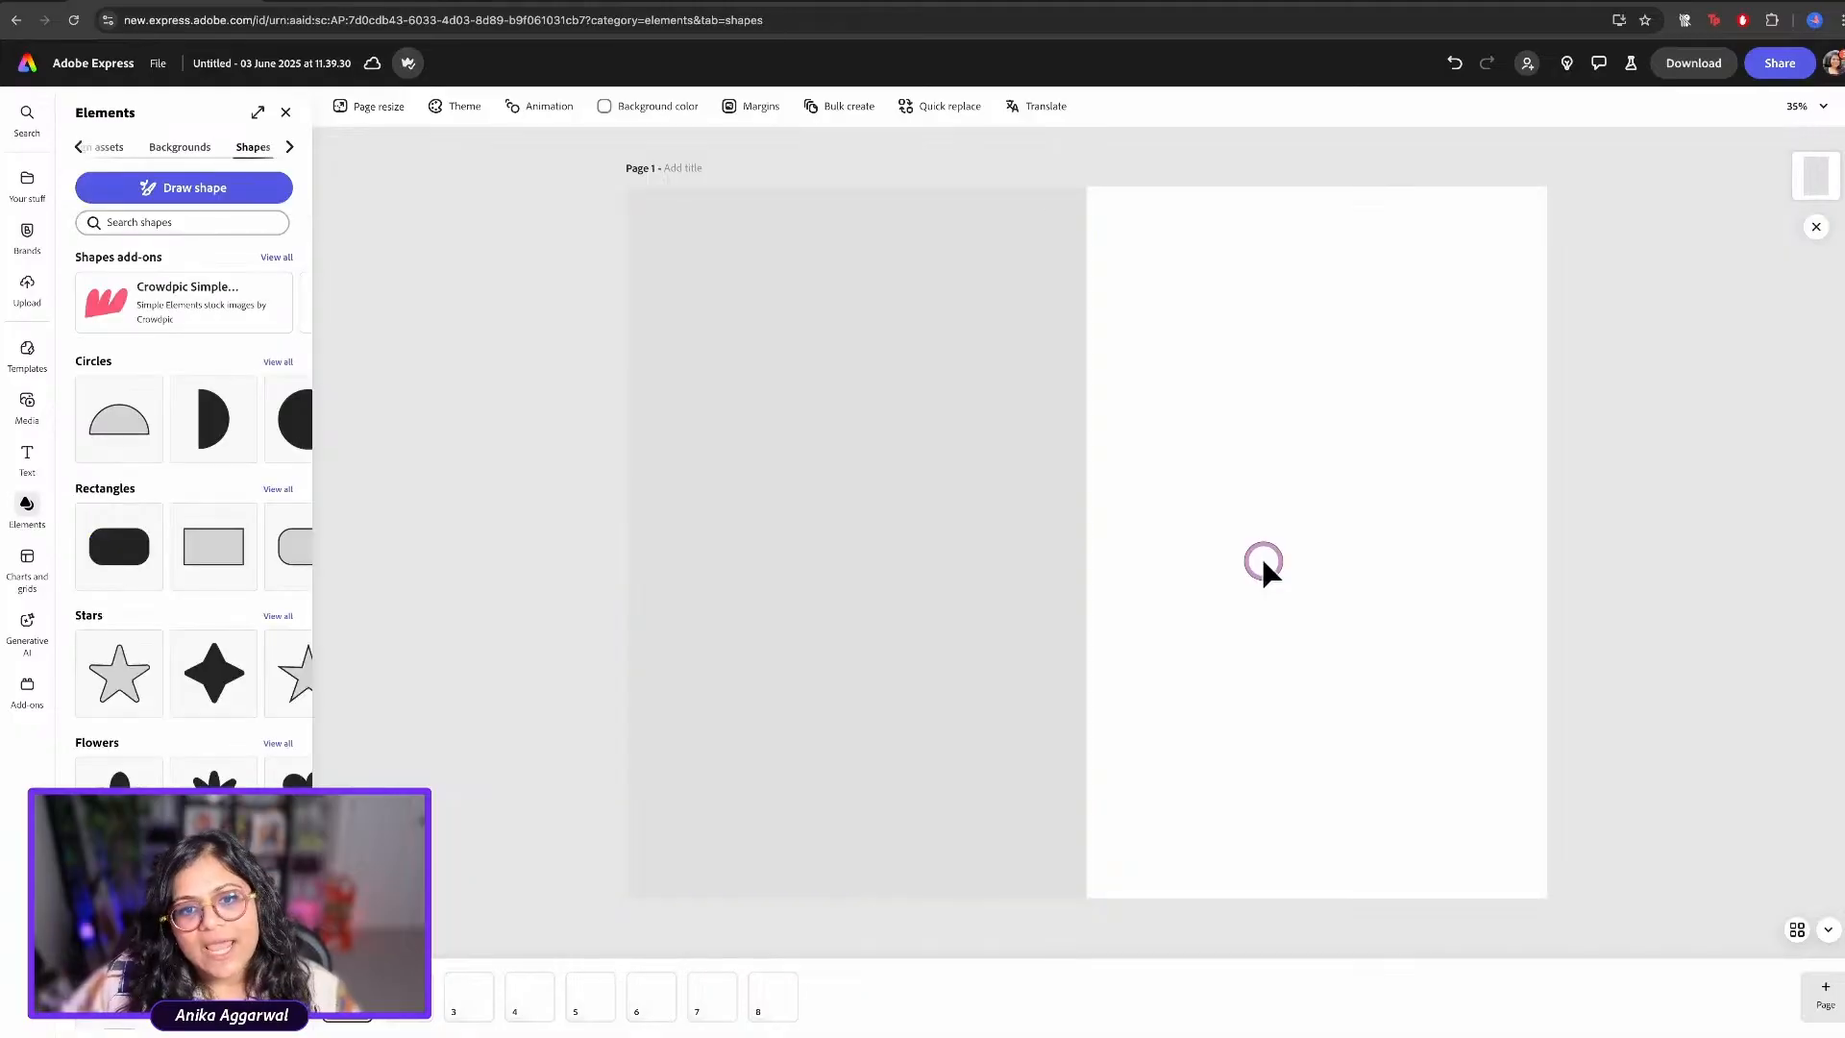
click(996, 538)
click(1285, 440)
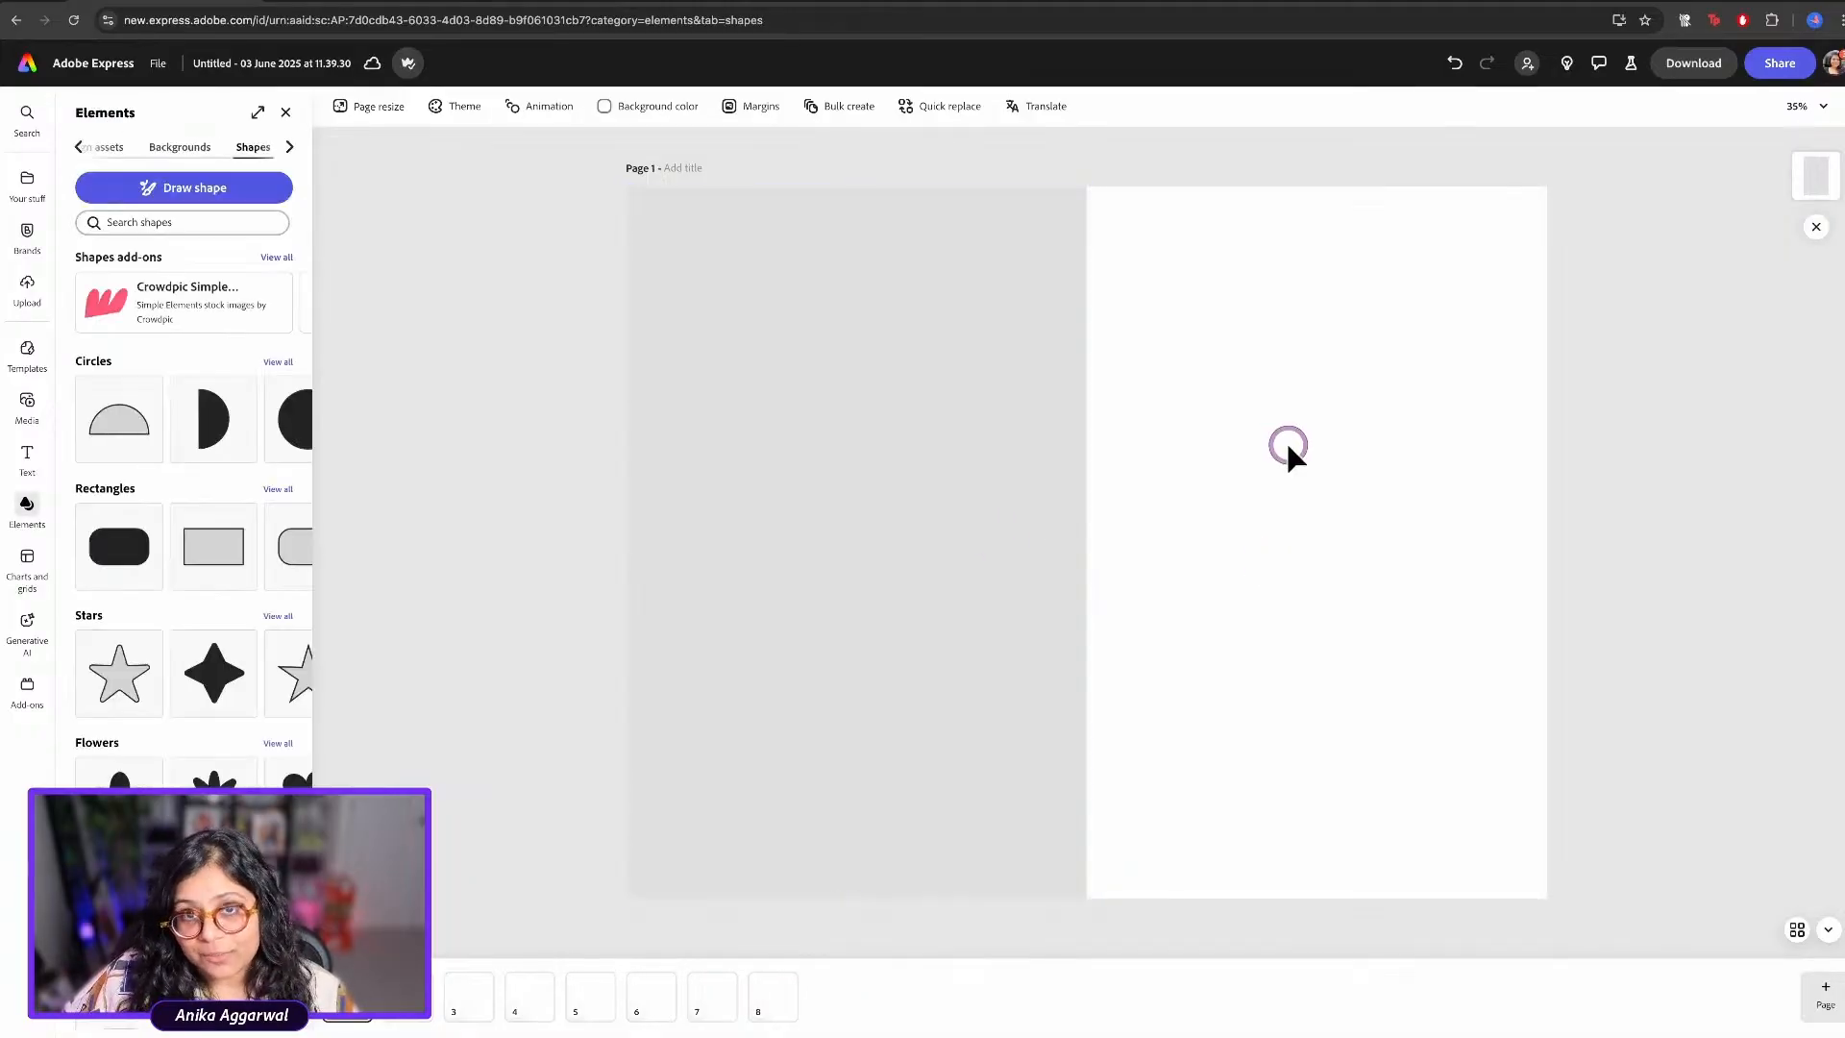
Copy the half-page rectangle from page 1 and paste it onto pages 2 through 8
click(988, 490)
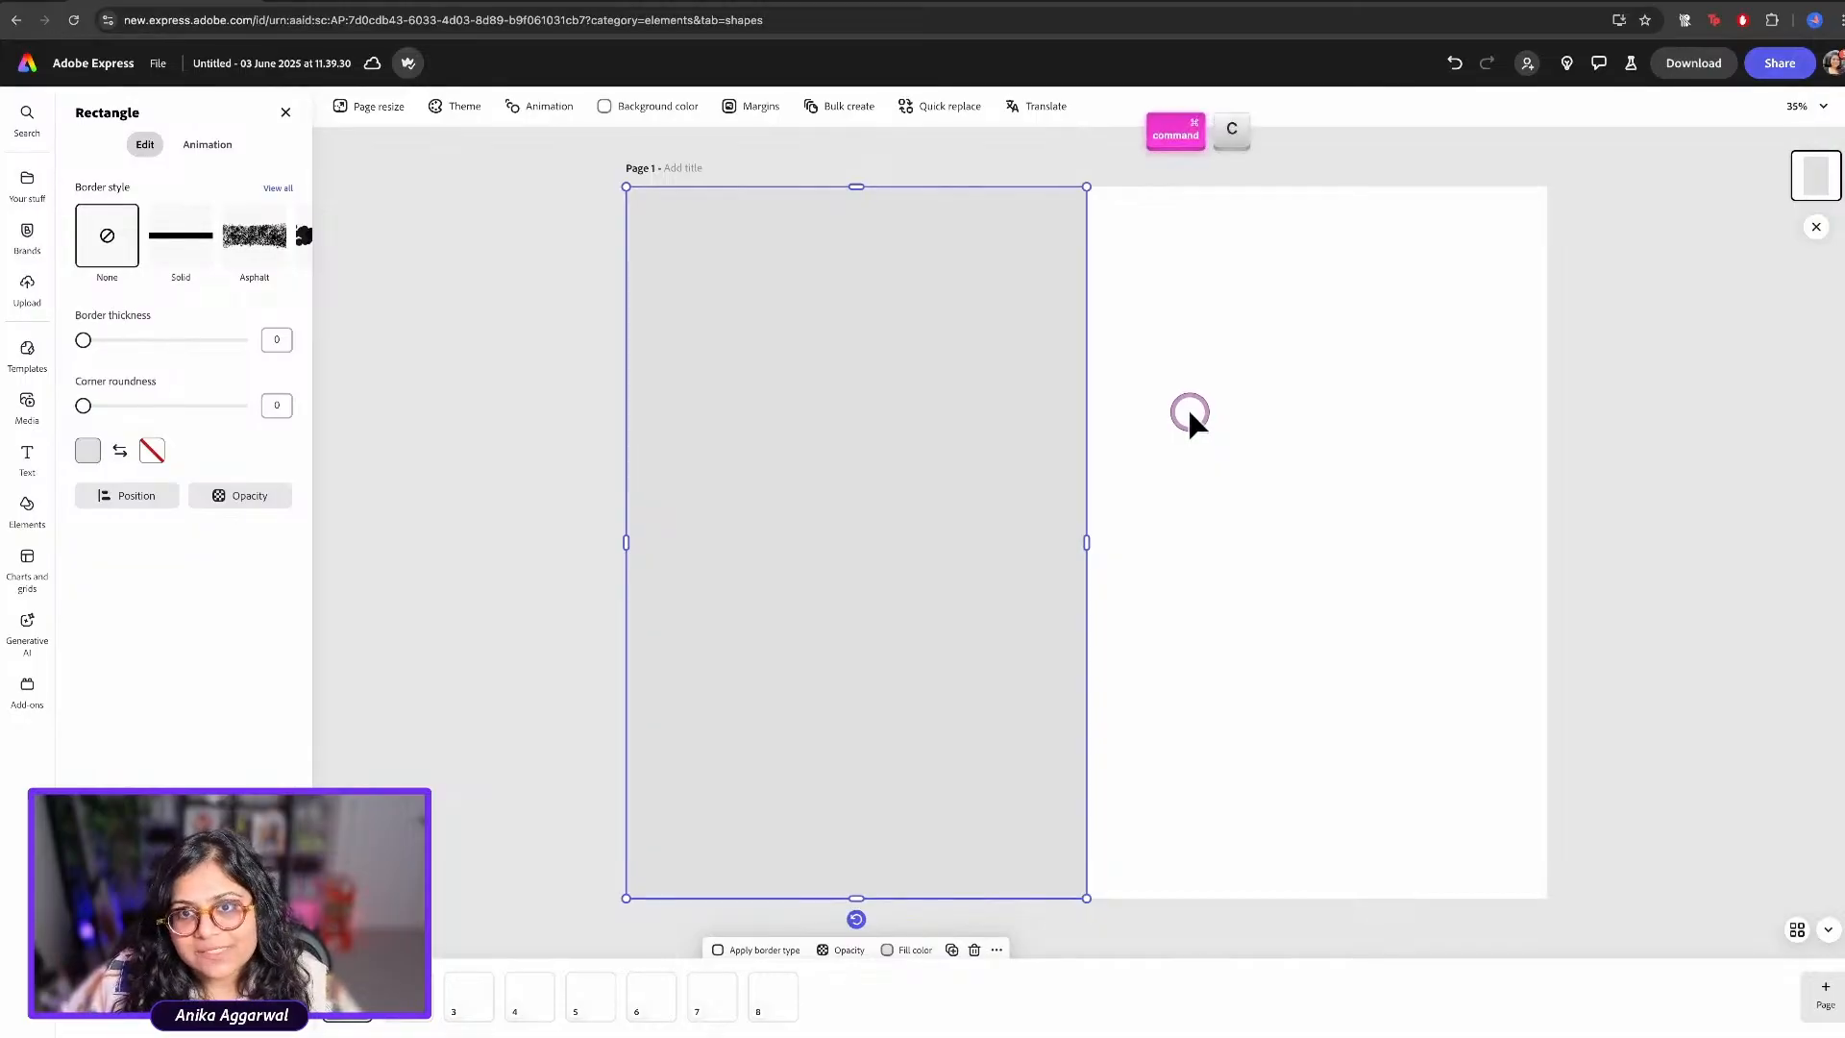
click(421, 1007)
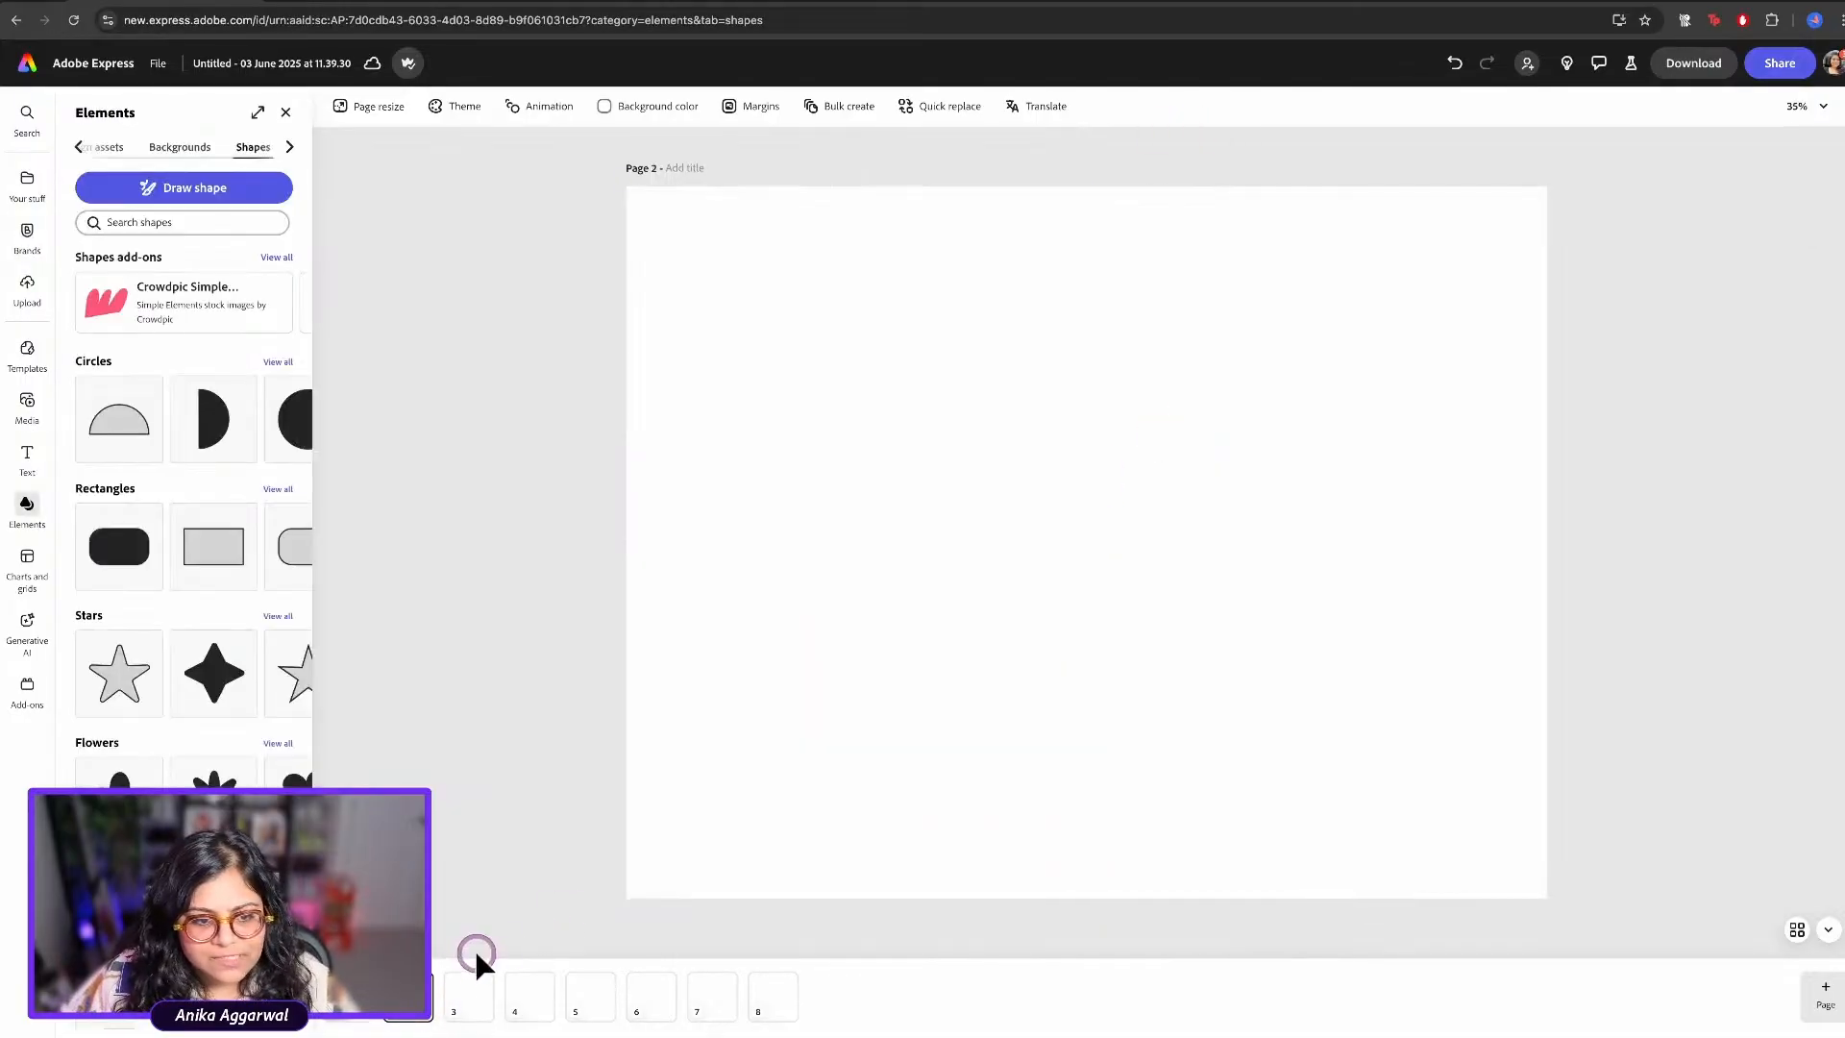
key(super+v)
click(465, 1008)
key(super+v)
click(528, 1005)
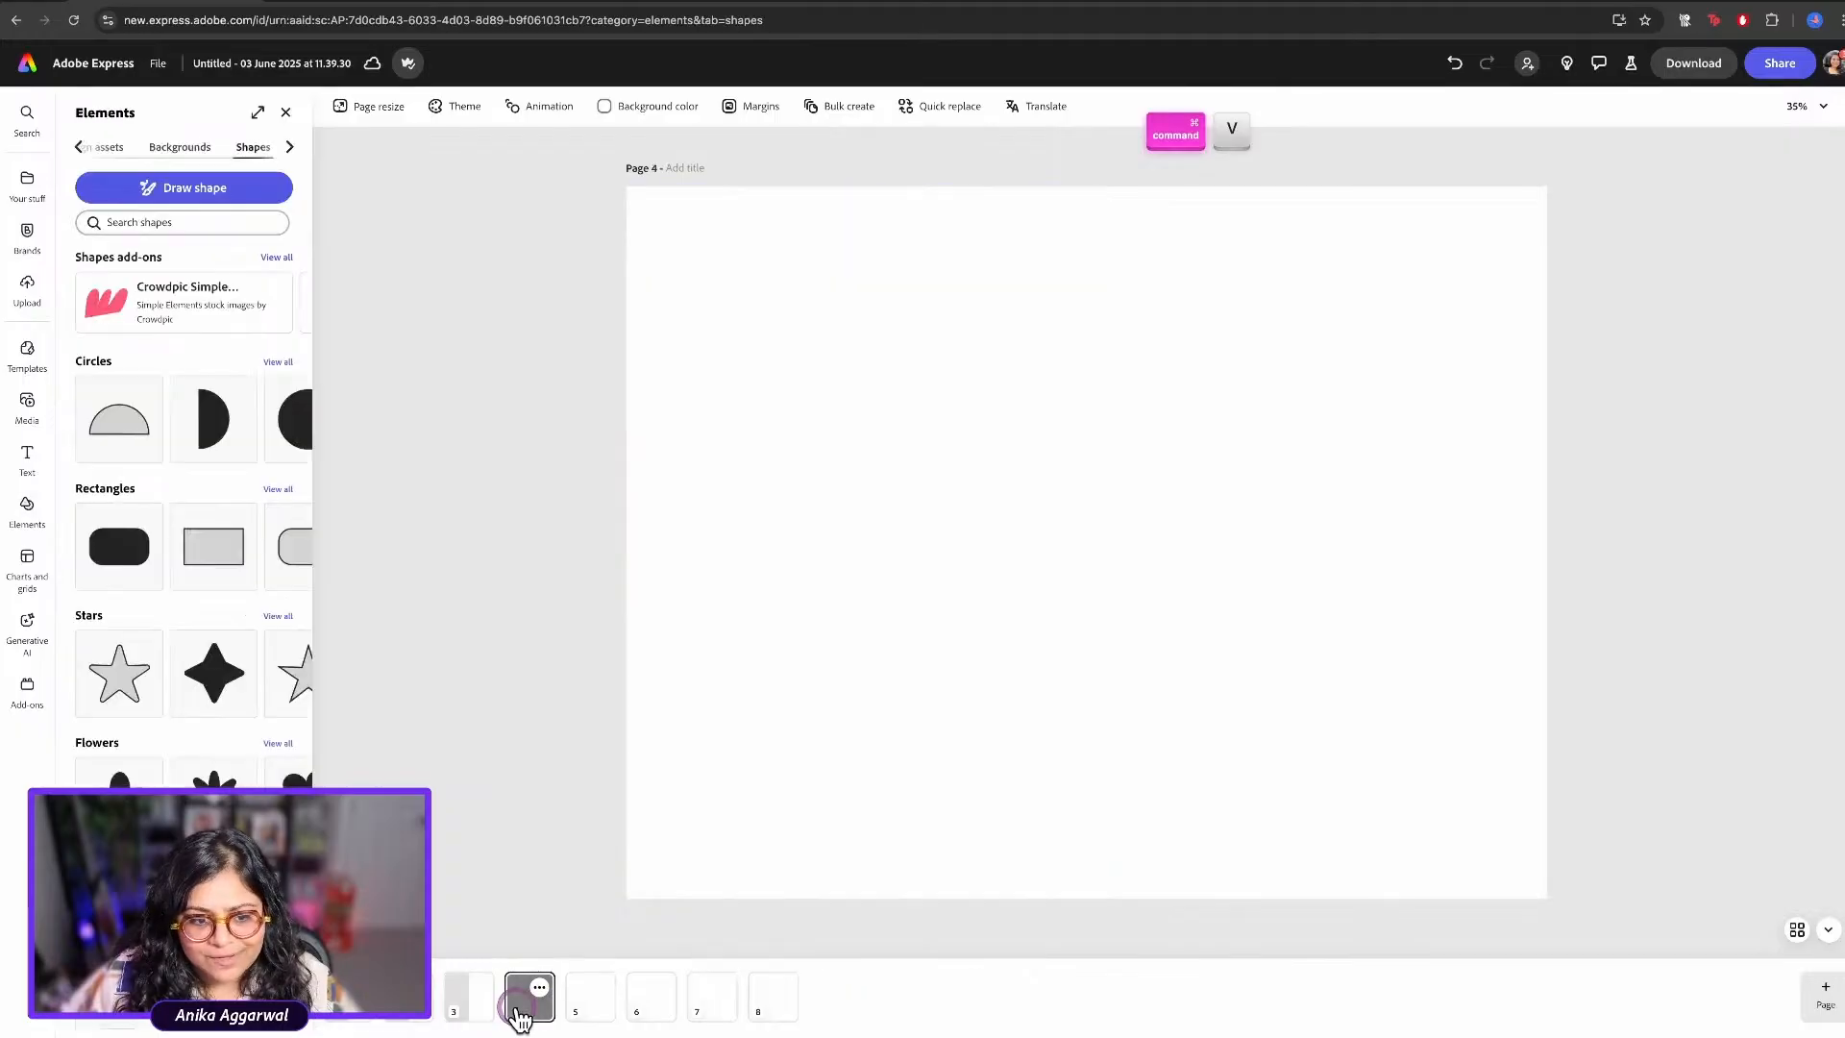
key(super+v)
click(582, 1009)
key(super+v)
click(642, 1004)
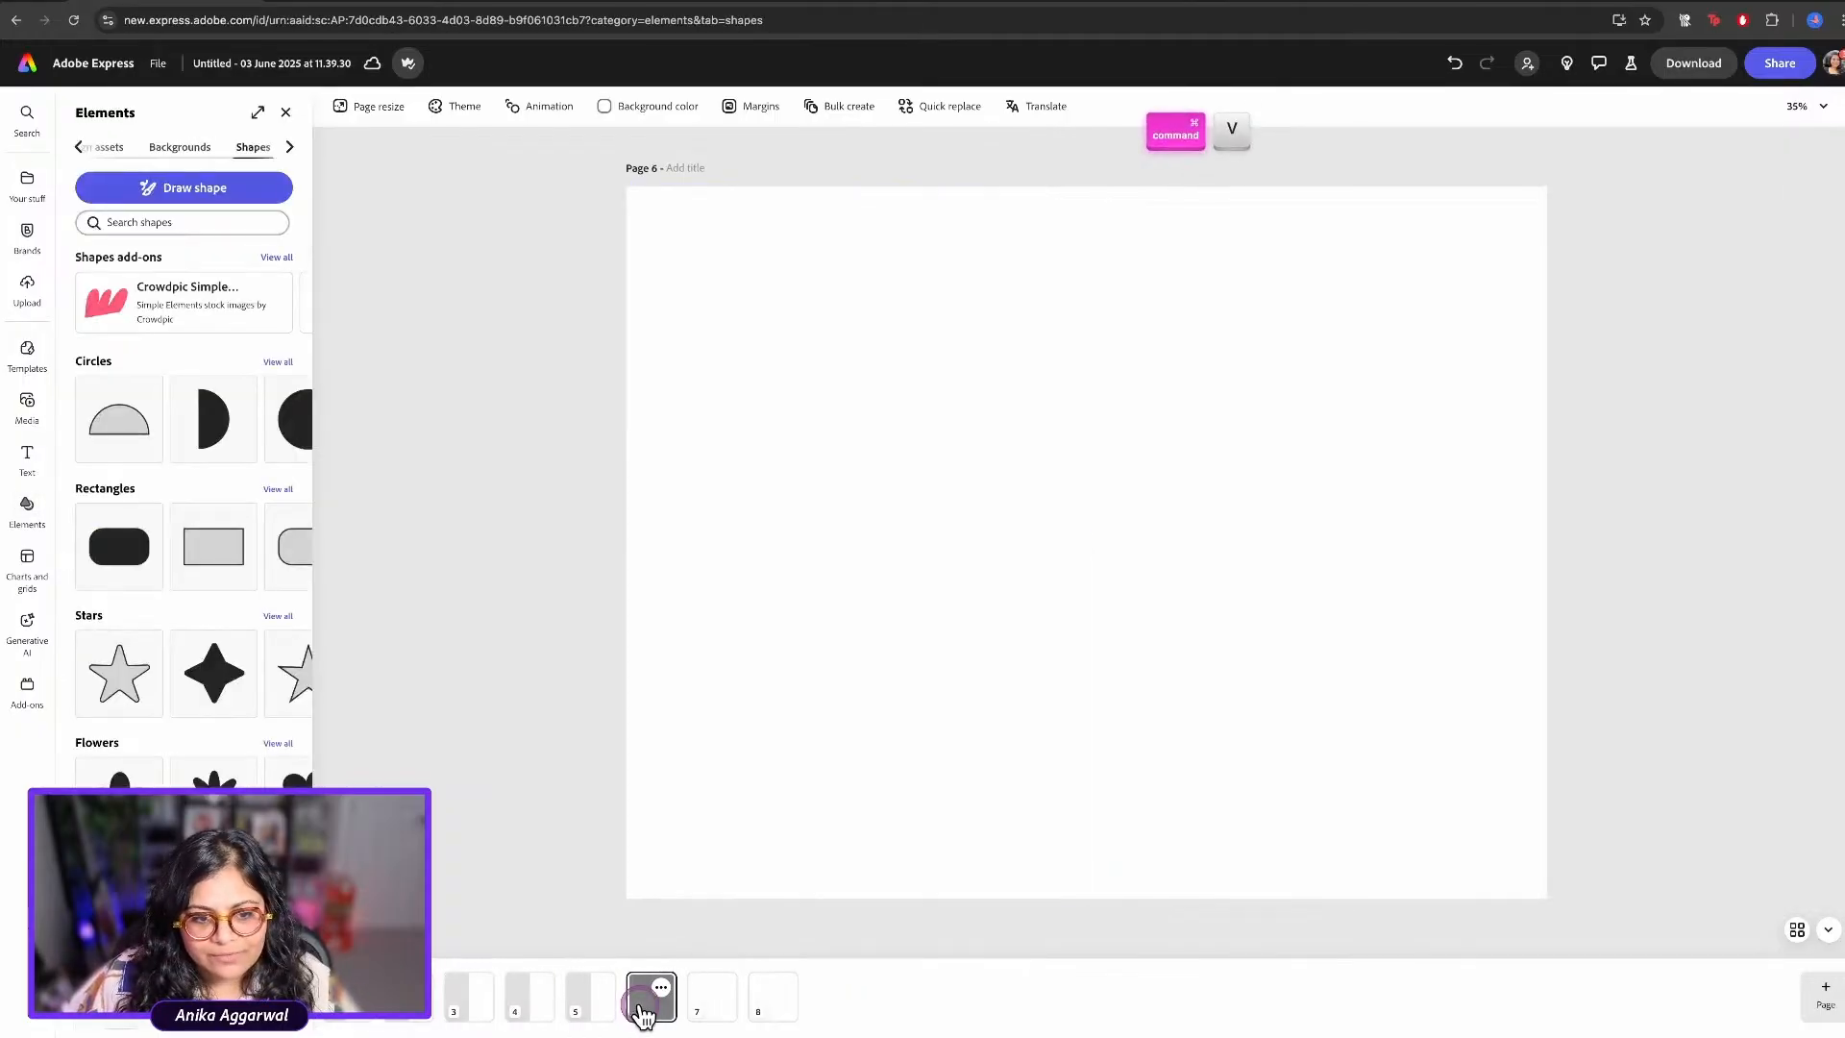
key(super+v)
click(706, 1009)
key(super+v)
click(769, 999)
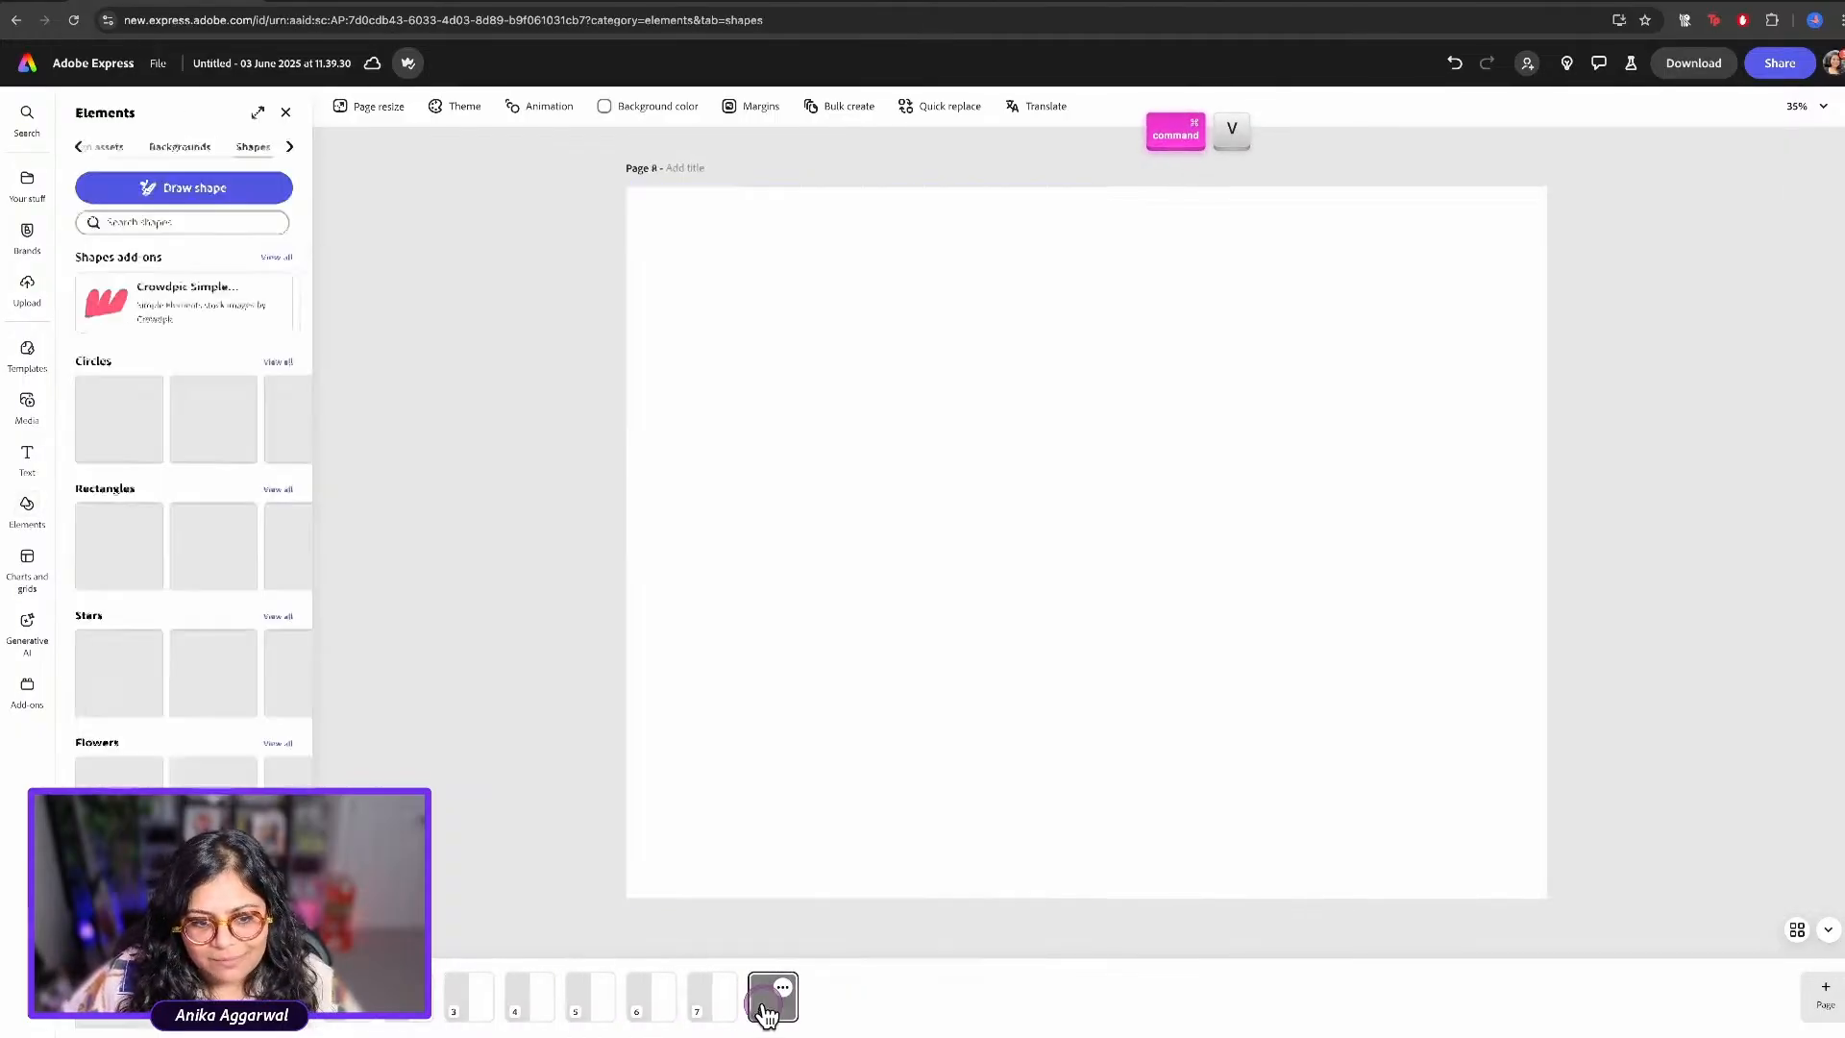
key(super+v)
Check the half-page division on pages 1 and 4, view all pages in the grid, and reopen page 1
click(335, 1019)
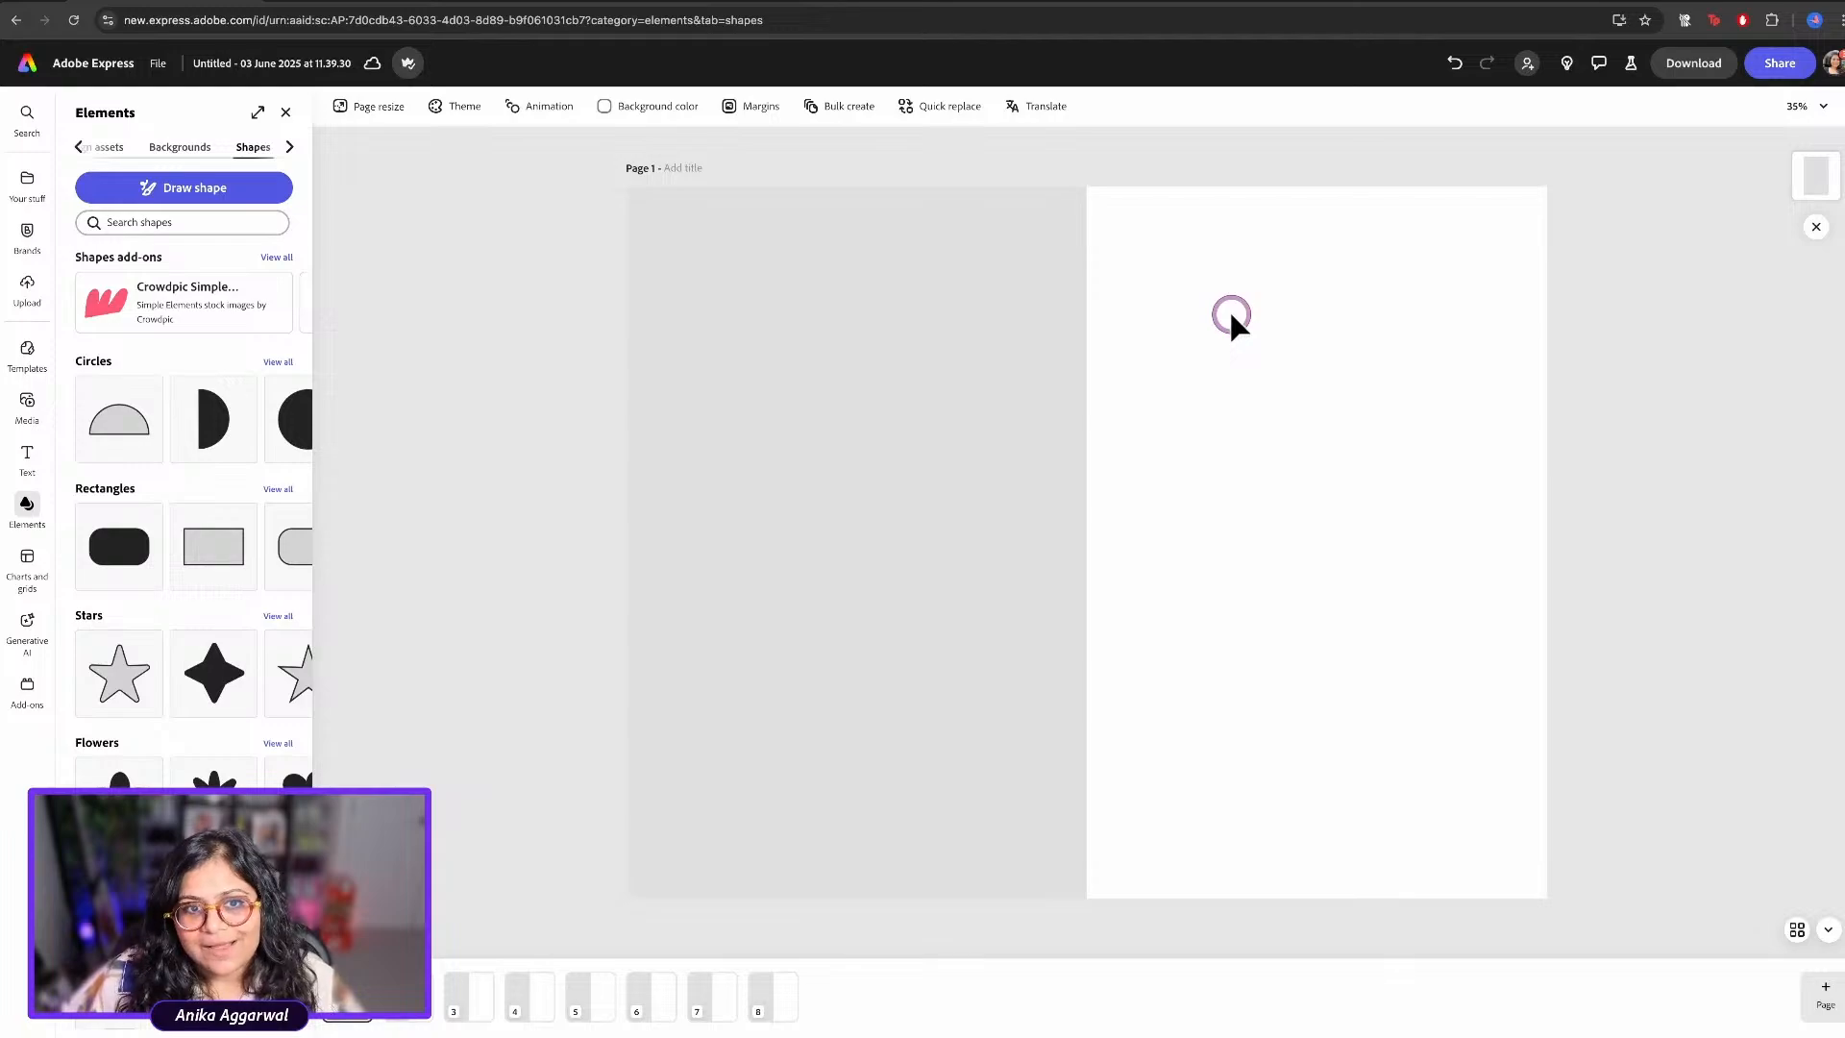
click(802, 379)
click(1156, 415)
click(510, 945)
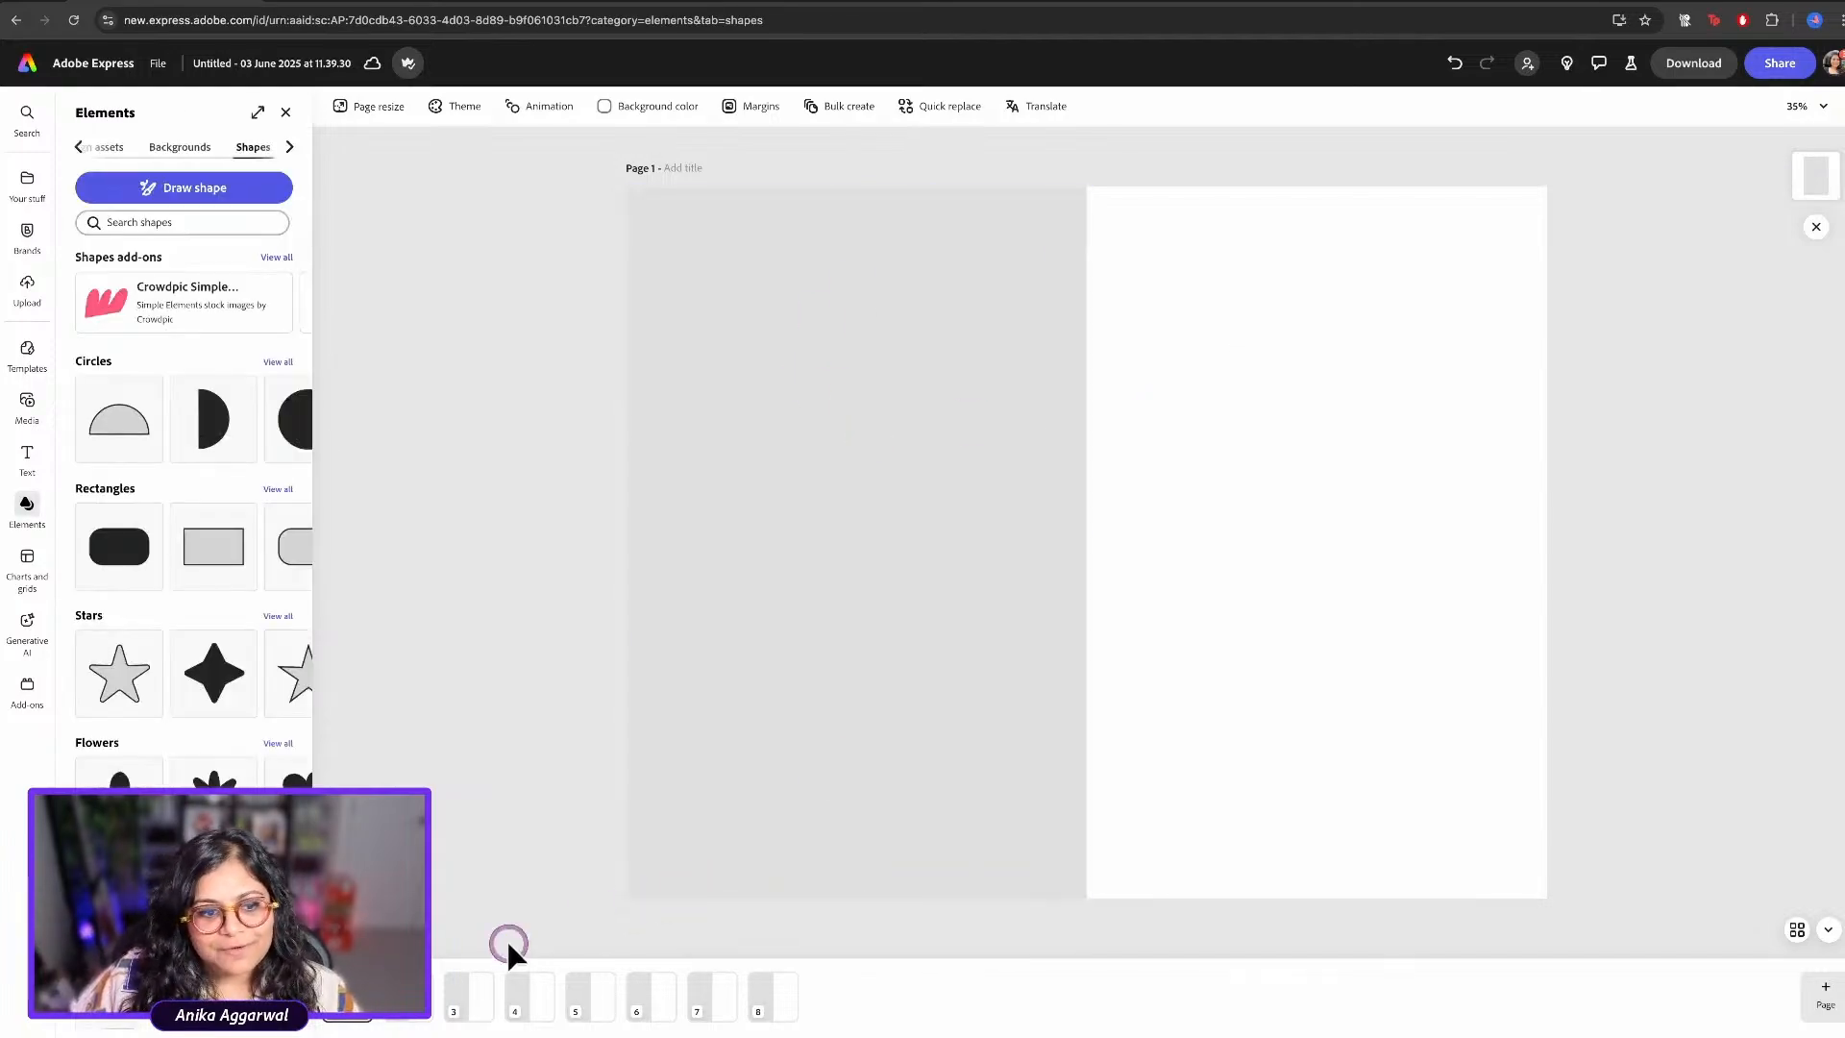
click(526, 996)
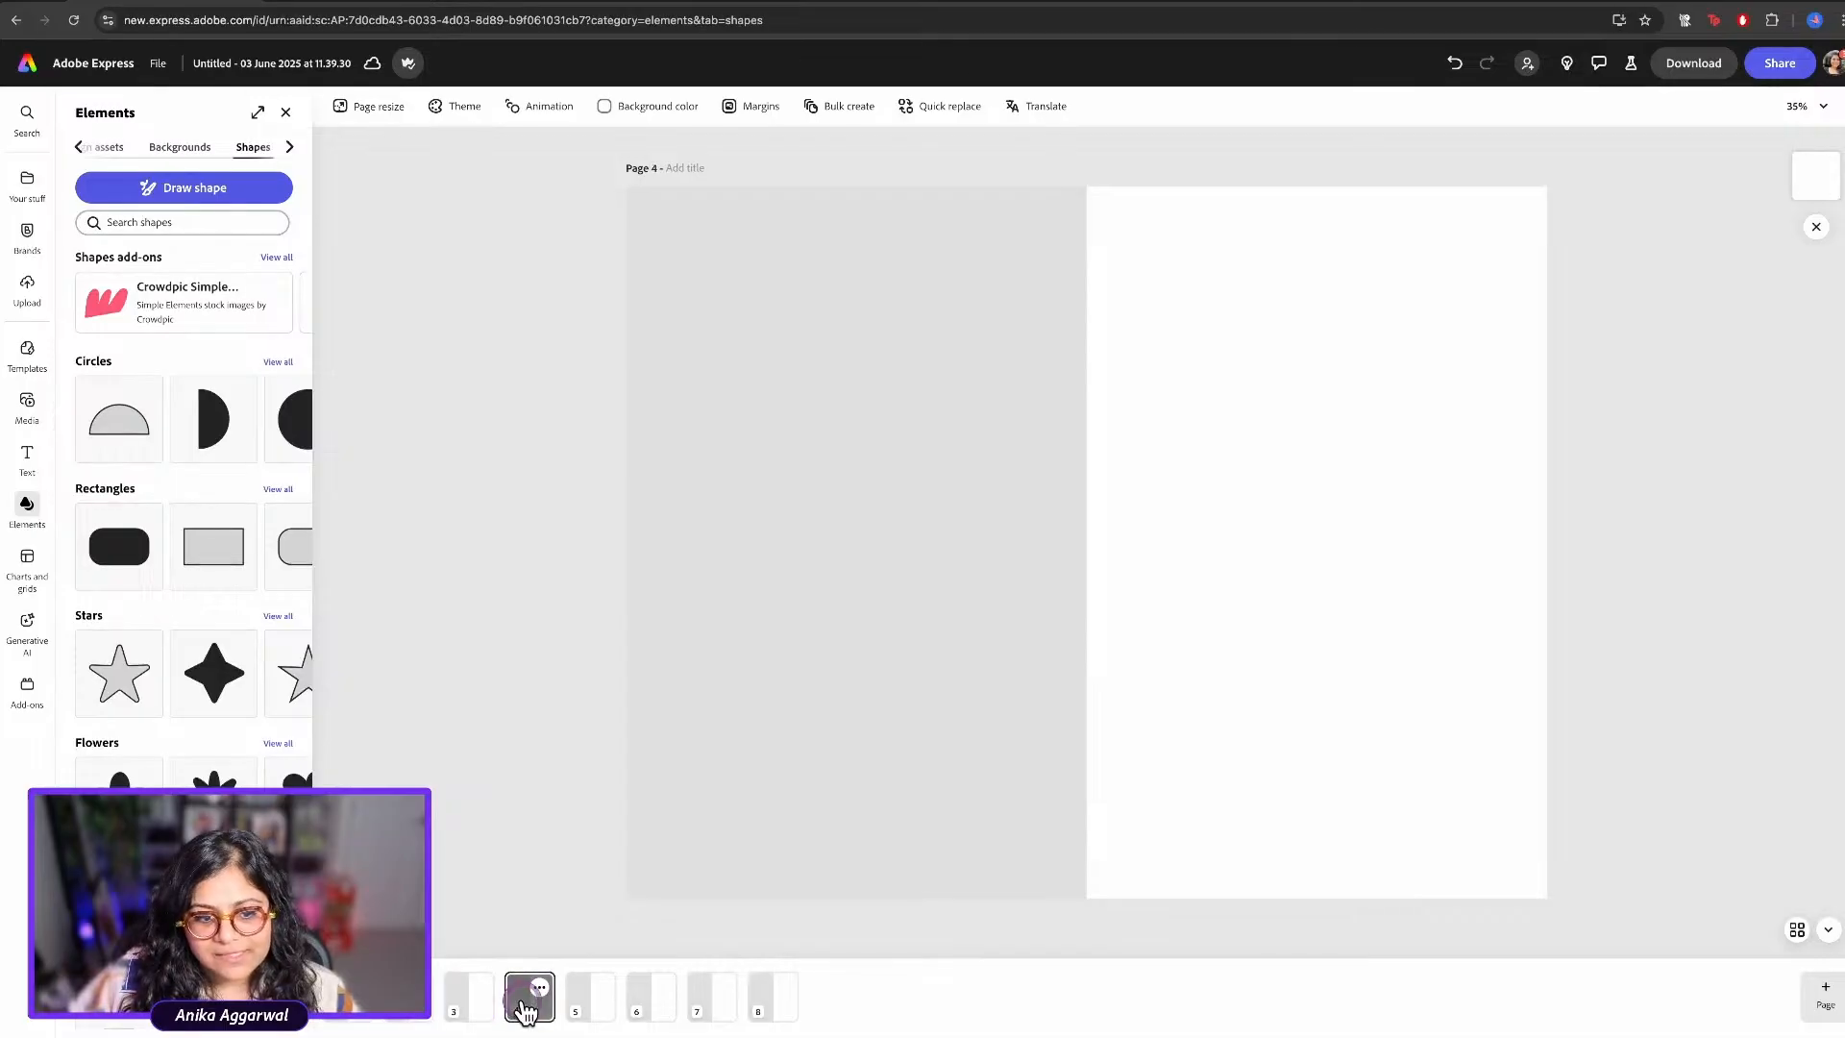
click(1752, 929)
click(1796, 932)
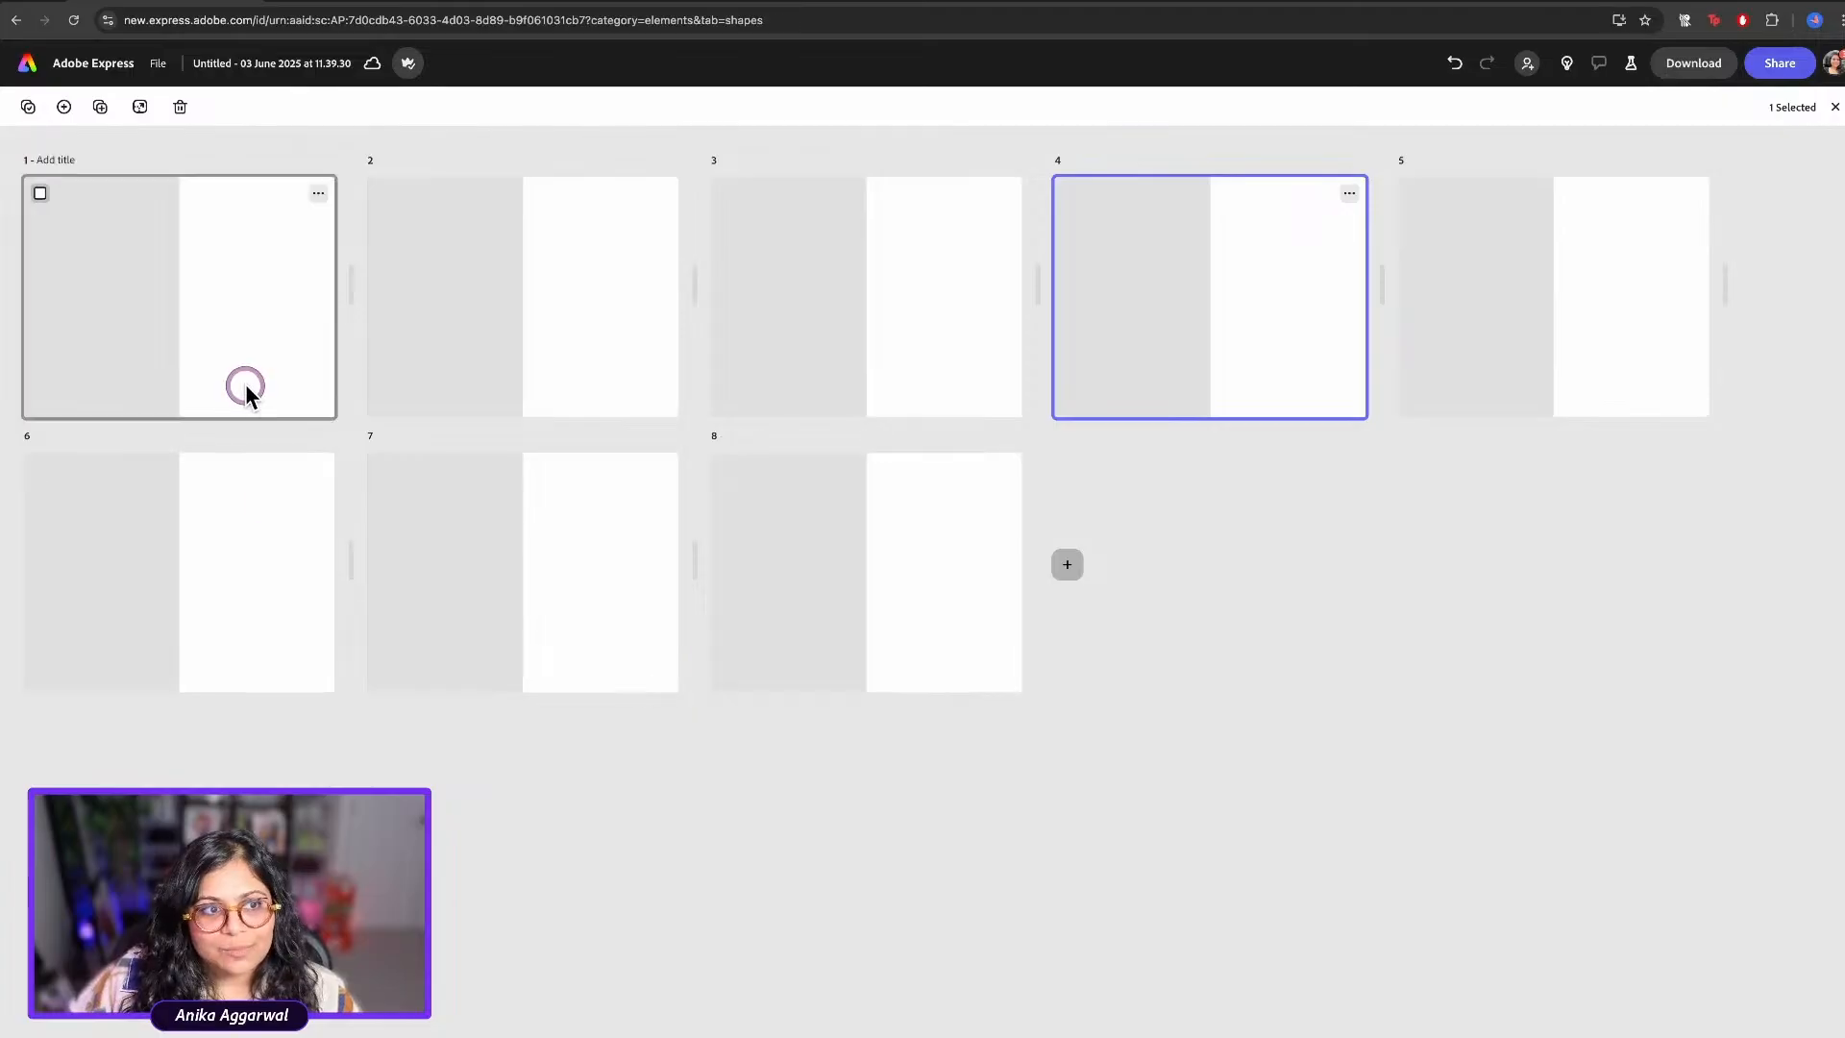
double_click(147, 225)
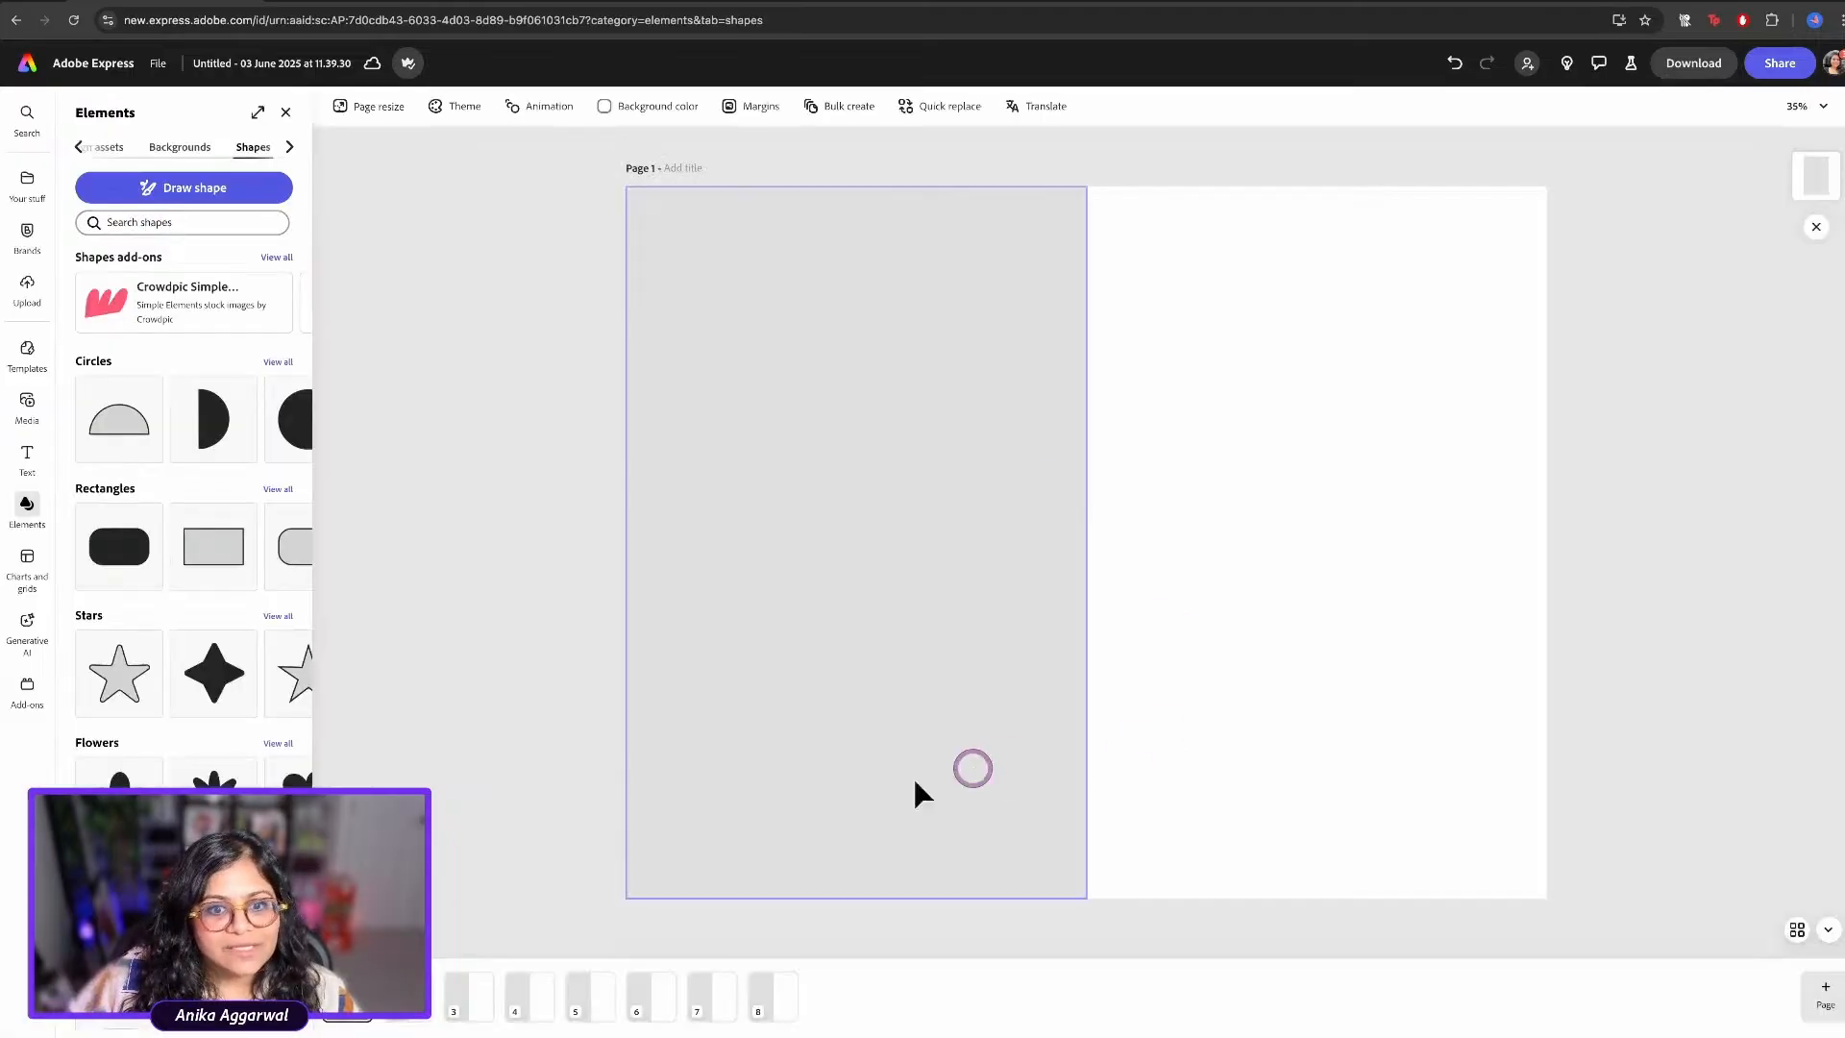
Compare the page thumbnail strip with the grid view of all spreads, ending on page 1 with the strip hidden
click(1828, 929)
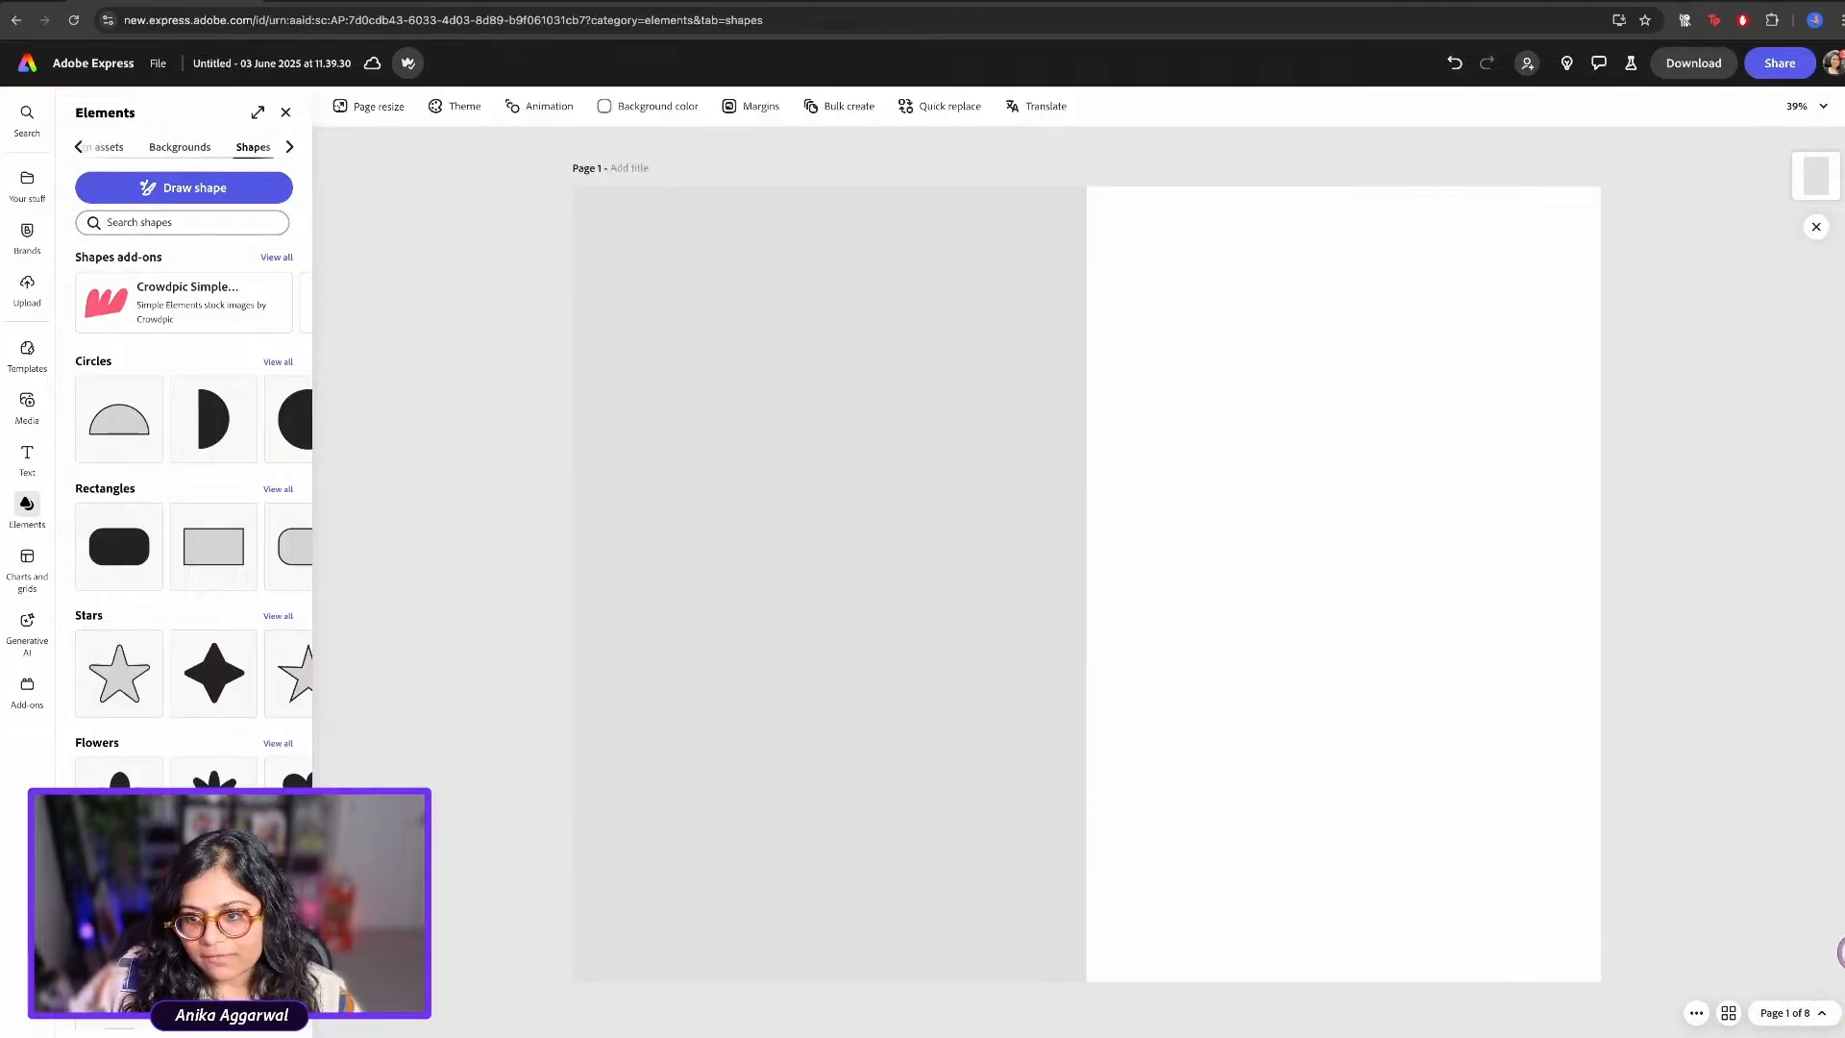
click(1804, 1011)
click(1799, 937)
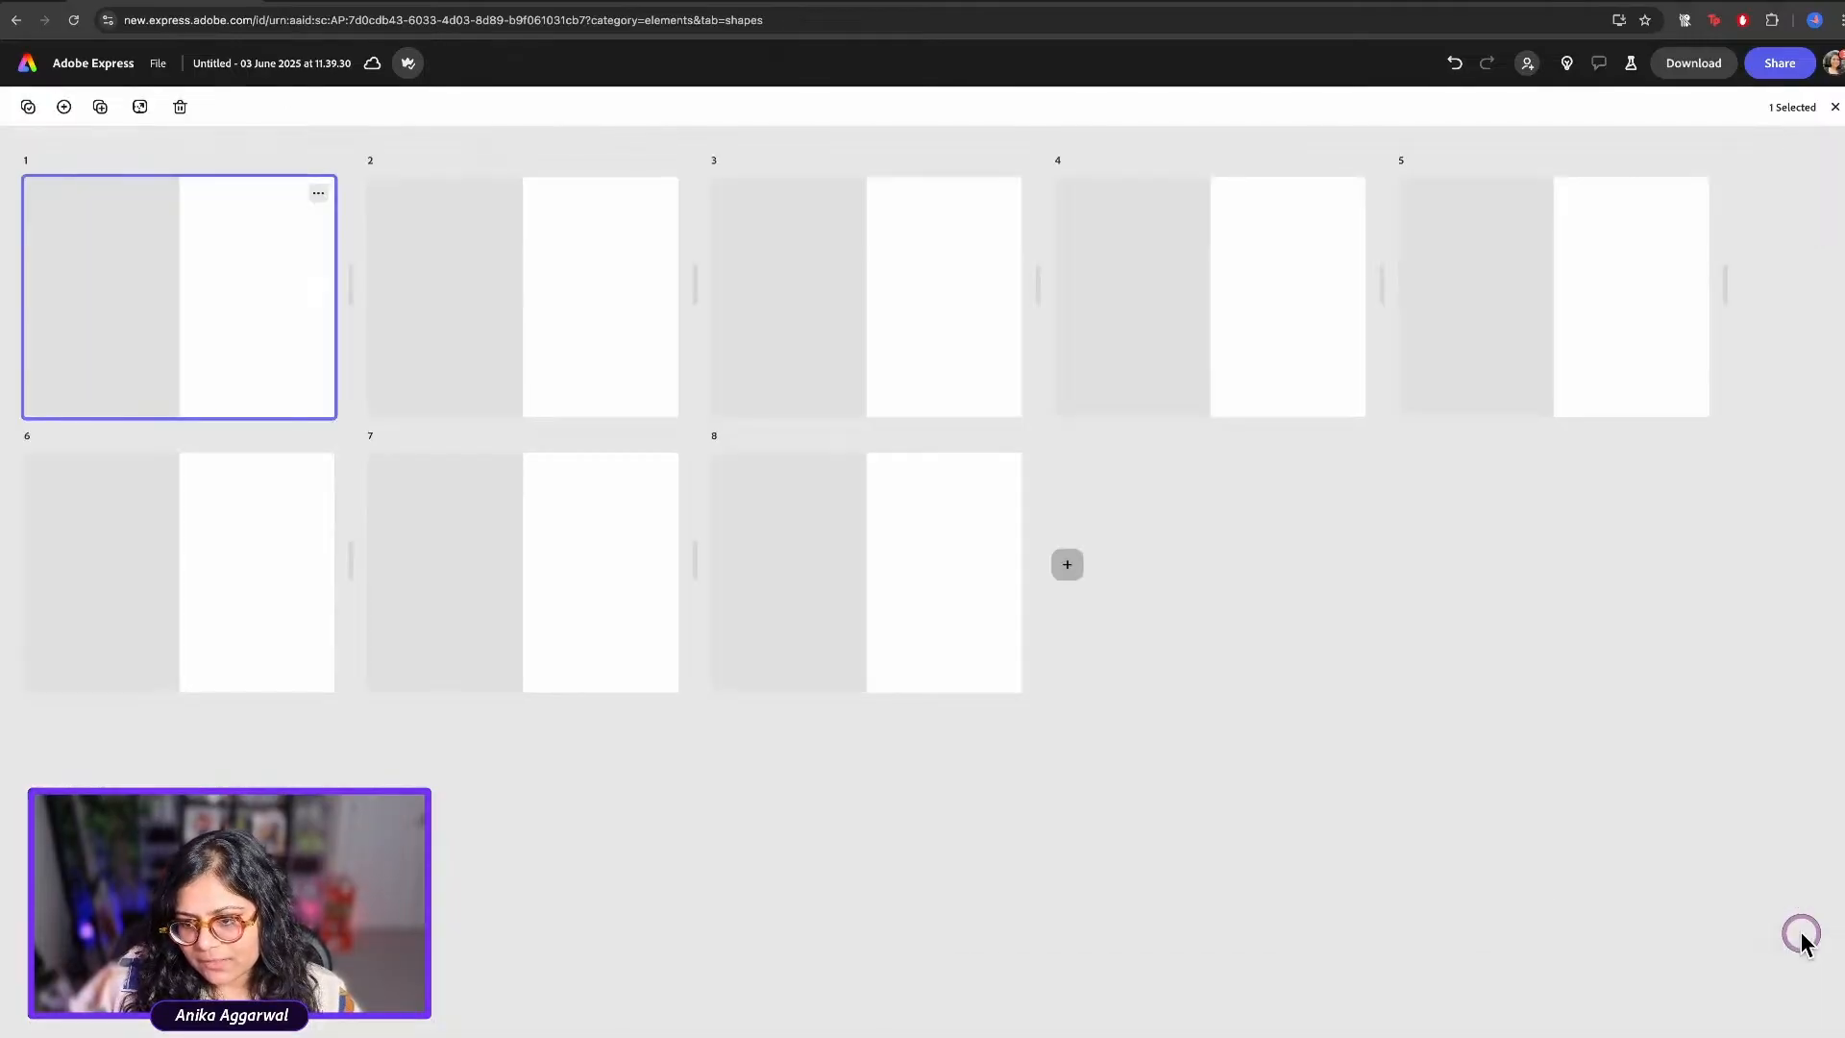
double_click(226, 388)
click(651, 702)
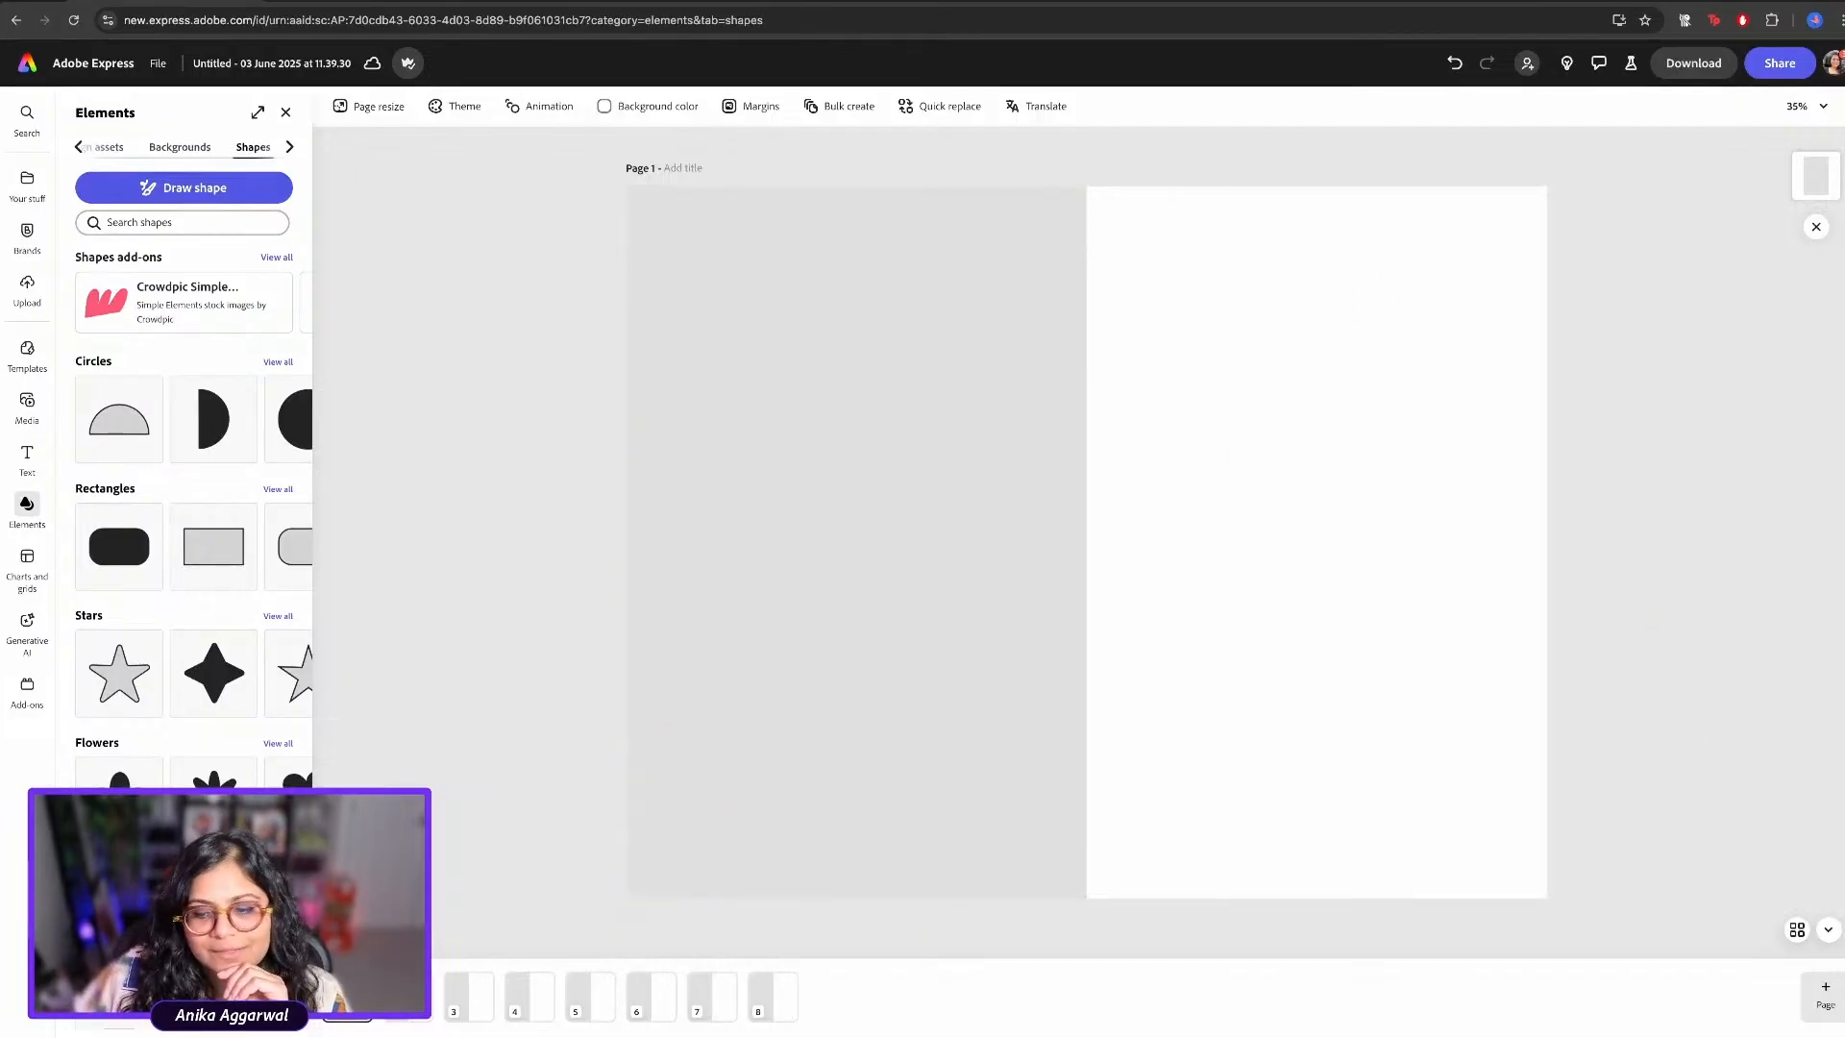
click(1829, 930)
click(1728, 1013)
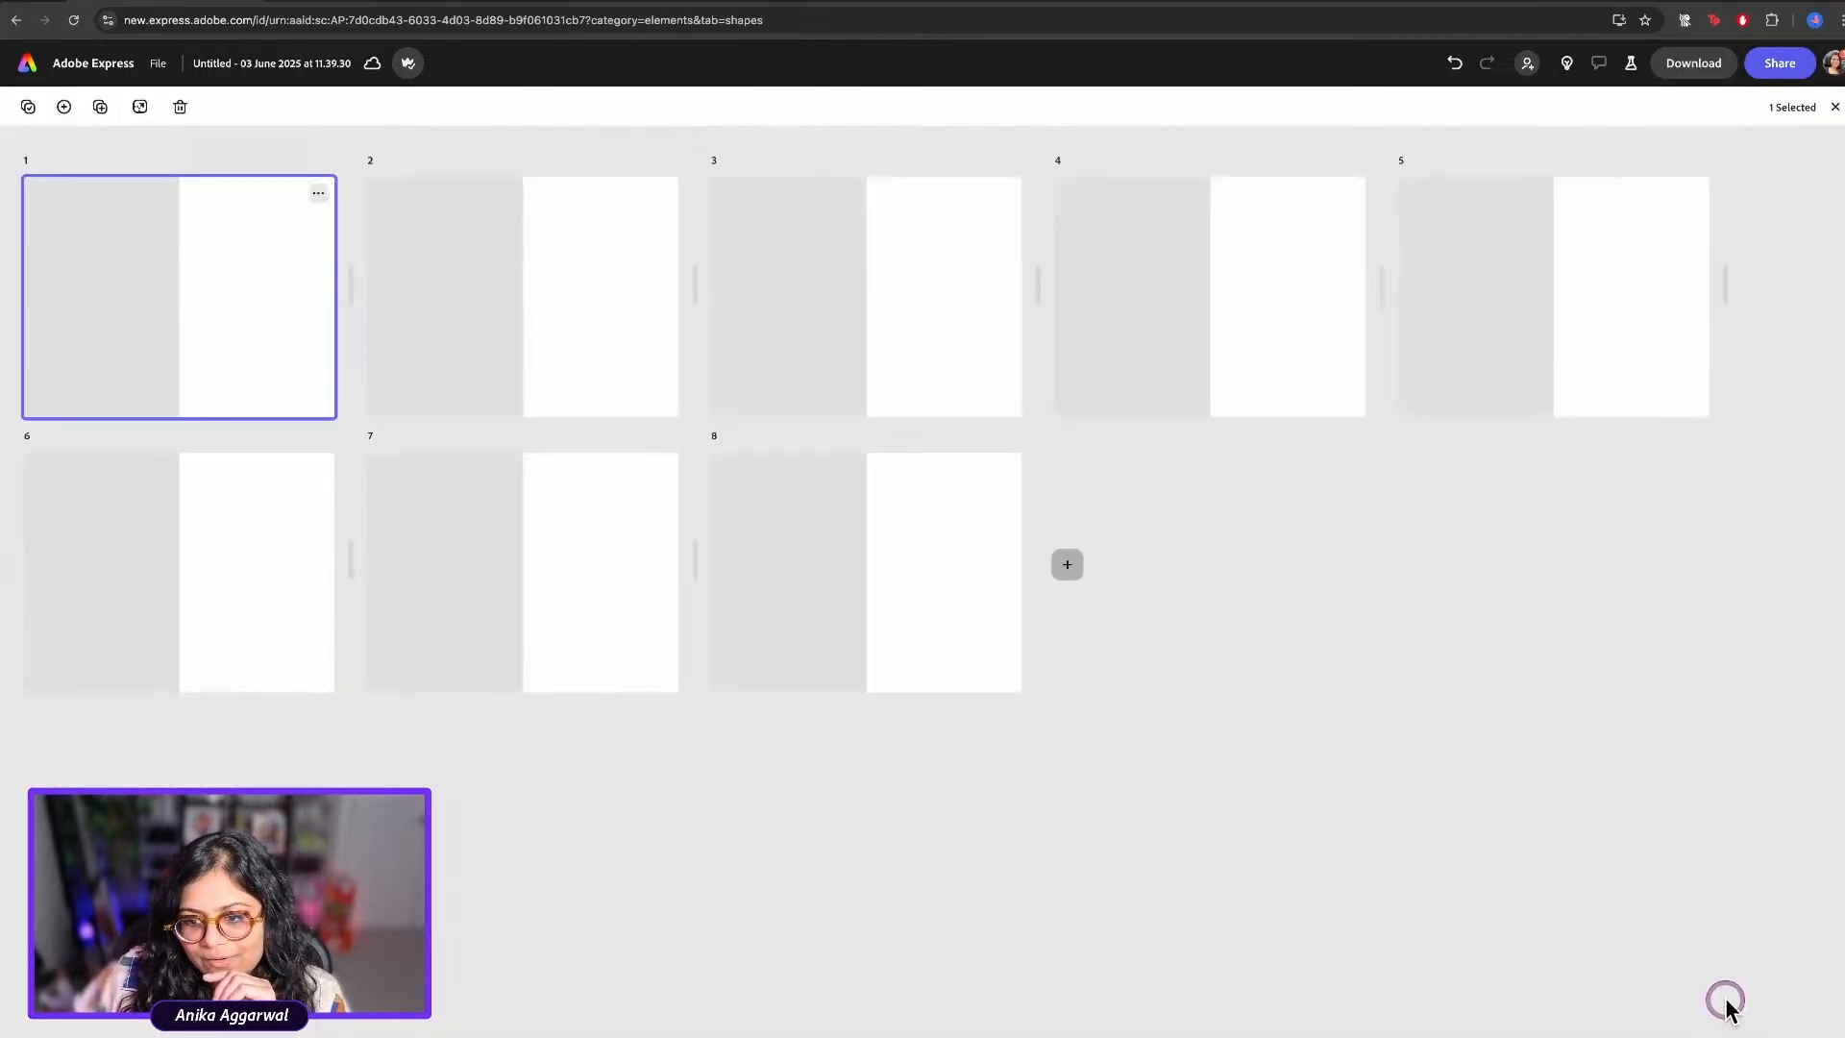
click(285, 359)
double_click(285, 359)
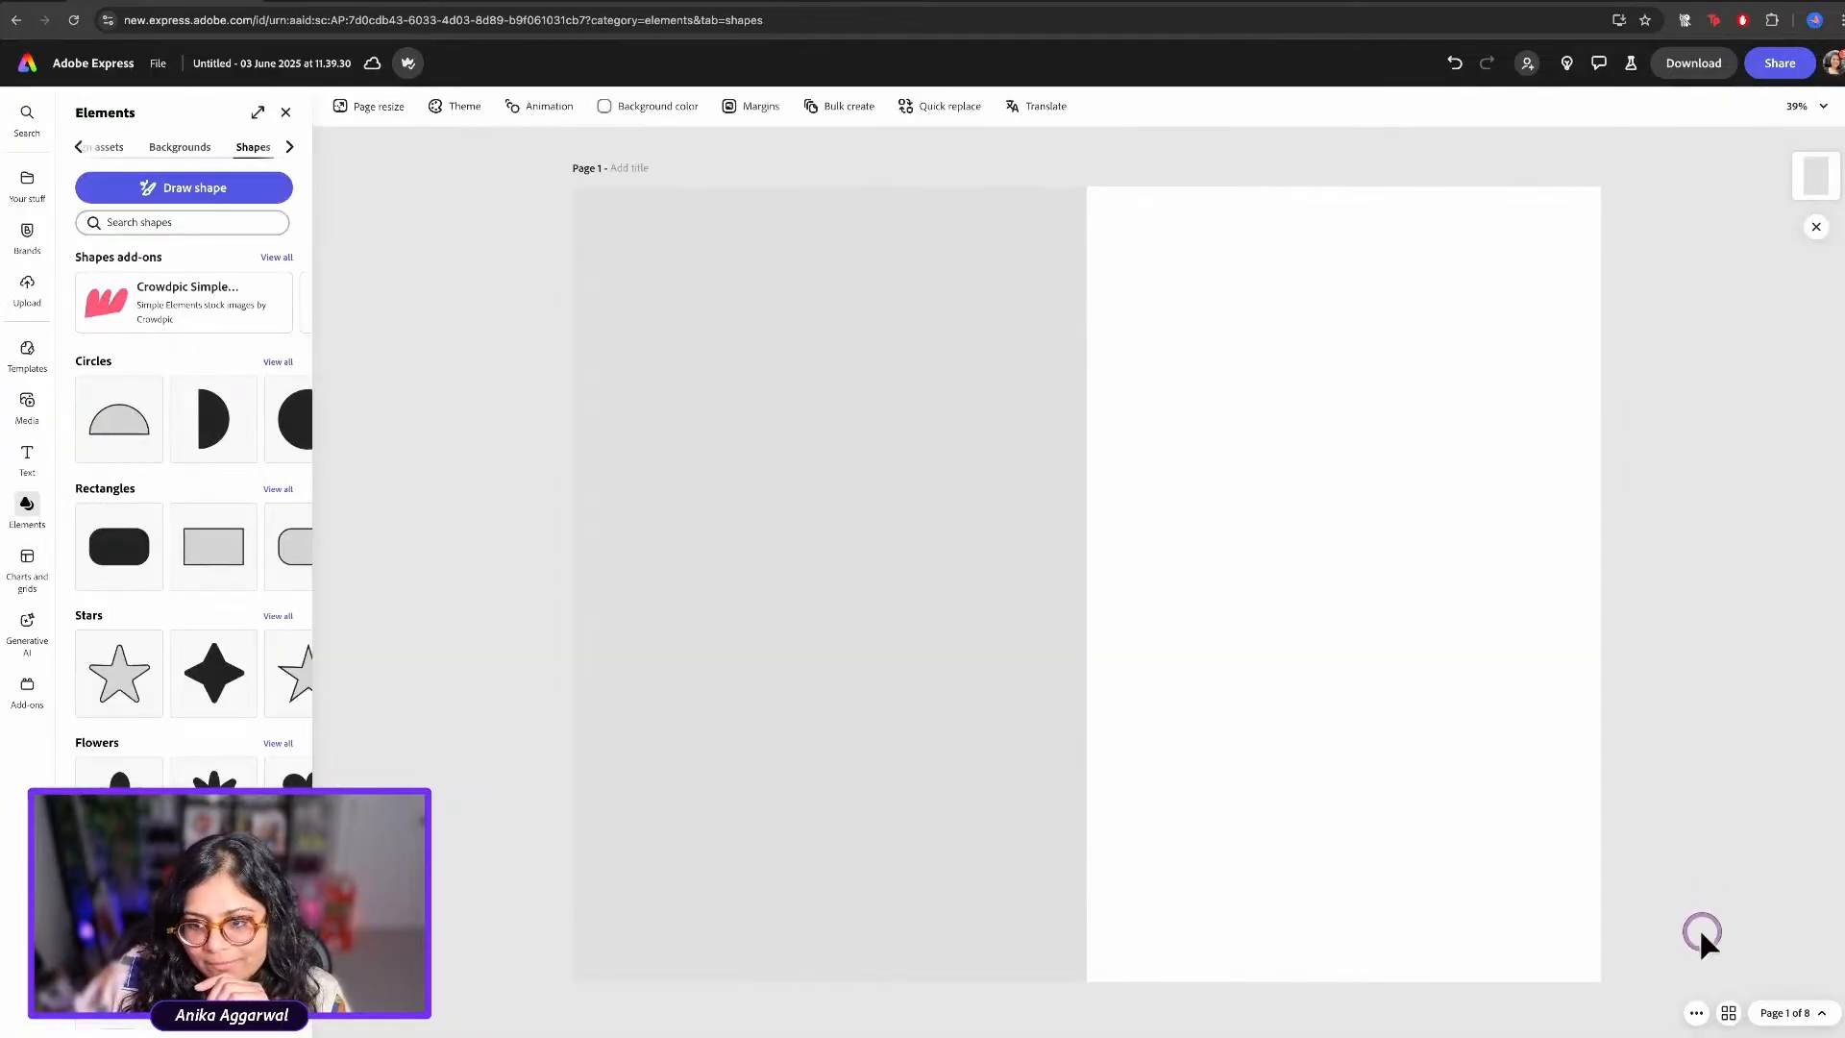
Show the page thumbnail strip beneath page 1 while keeping the page in view
click(1818, 1013)
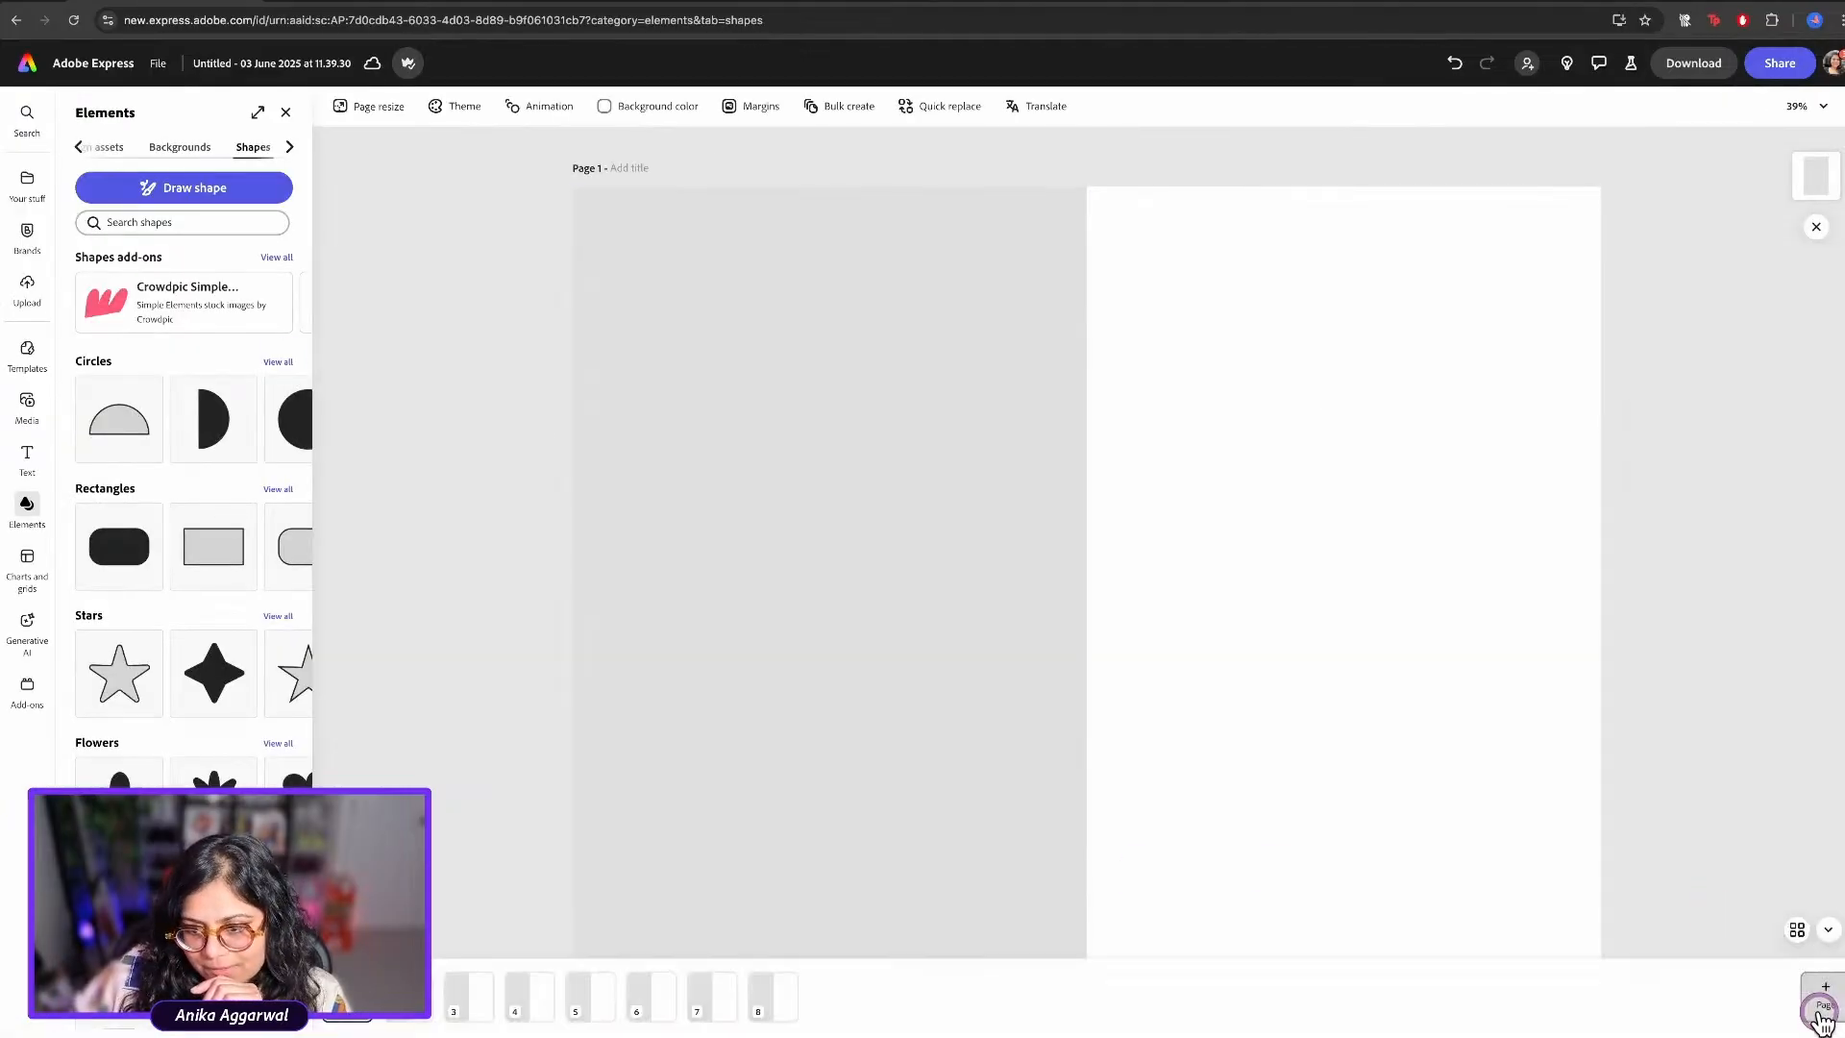
click(1829, 931)
click(1823, 1016)
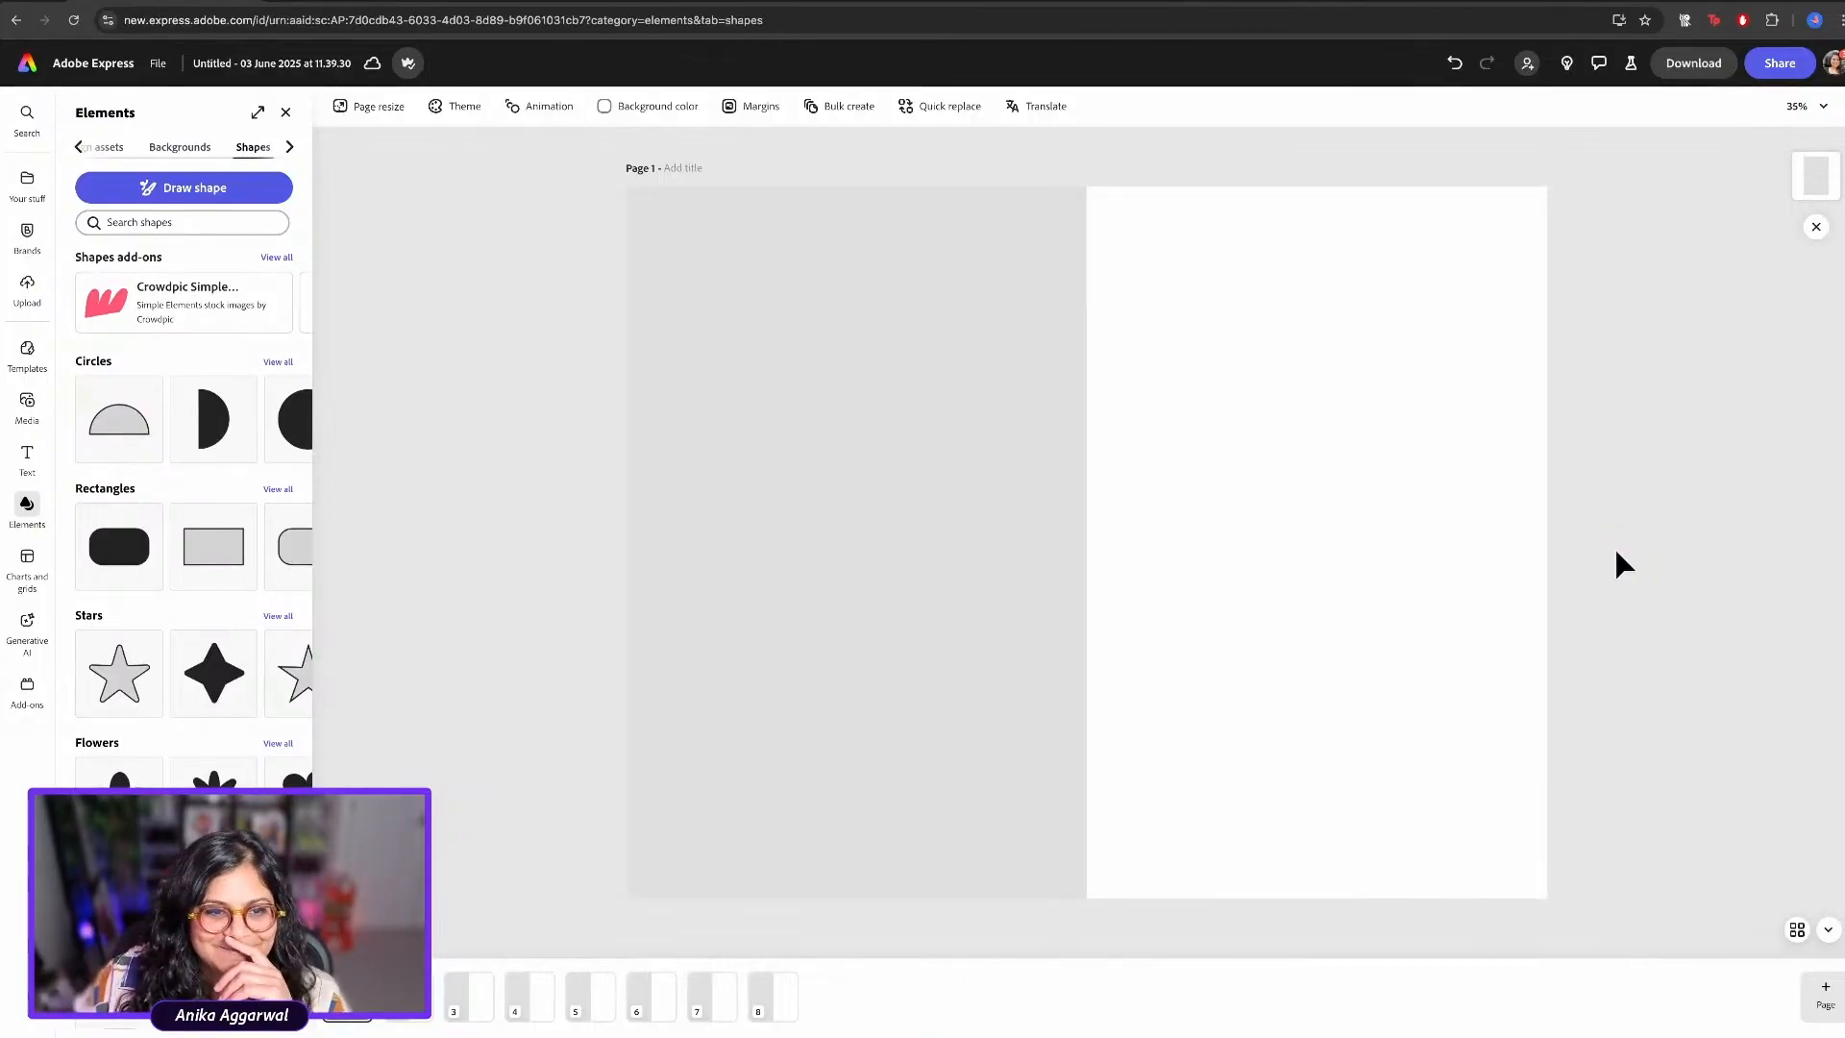
click(598, 509)
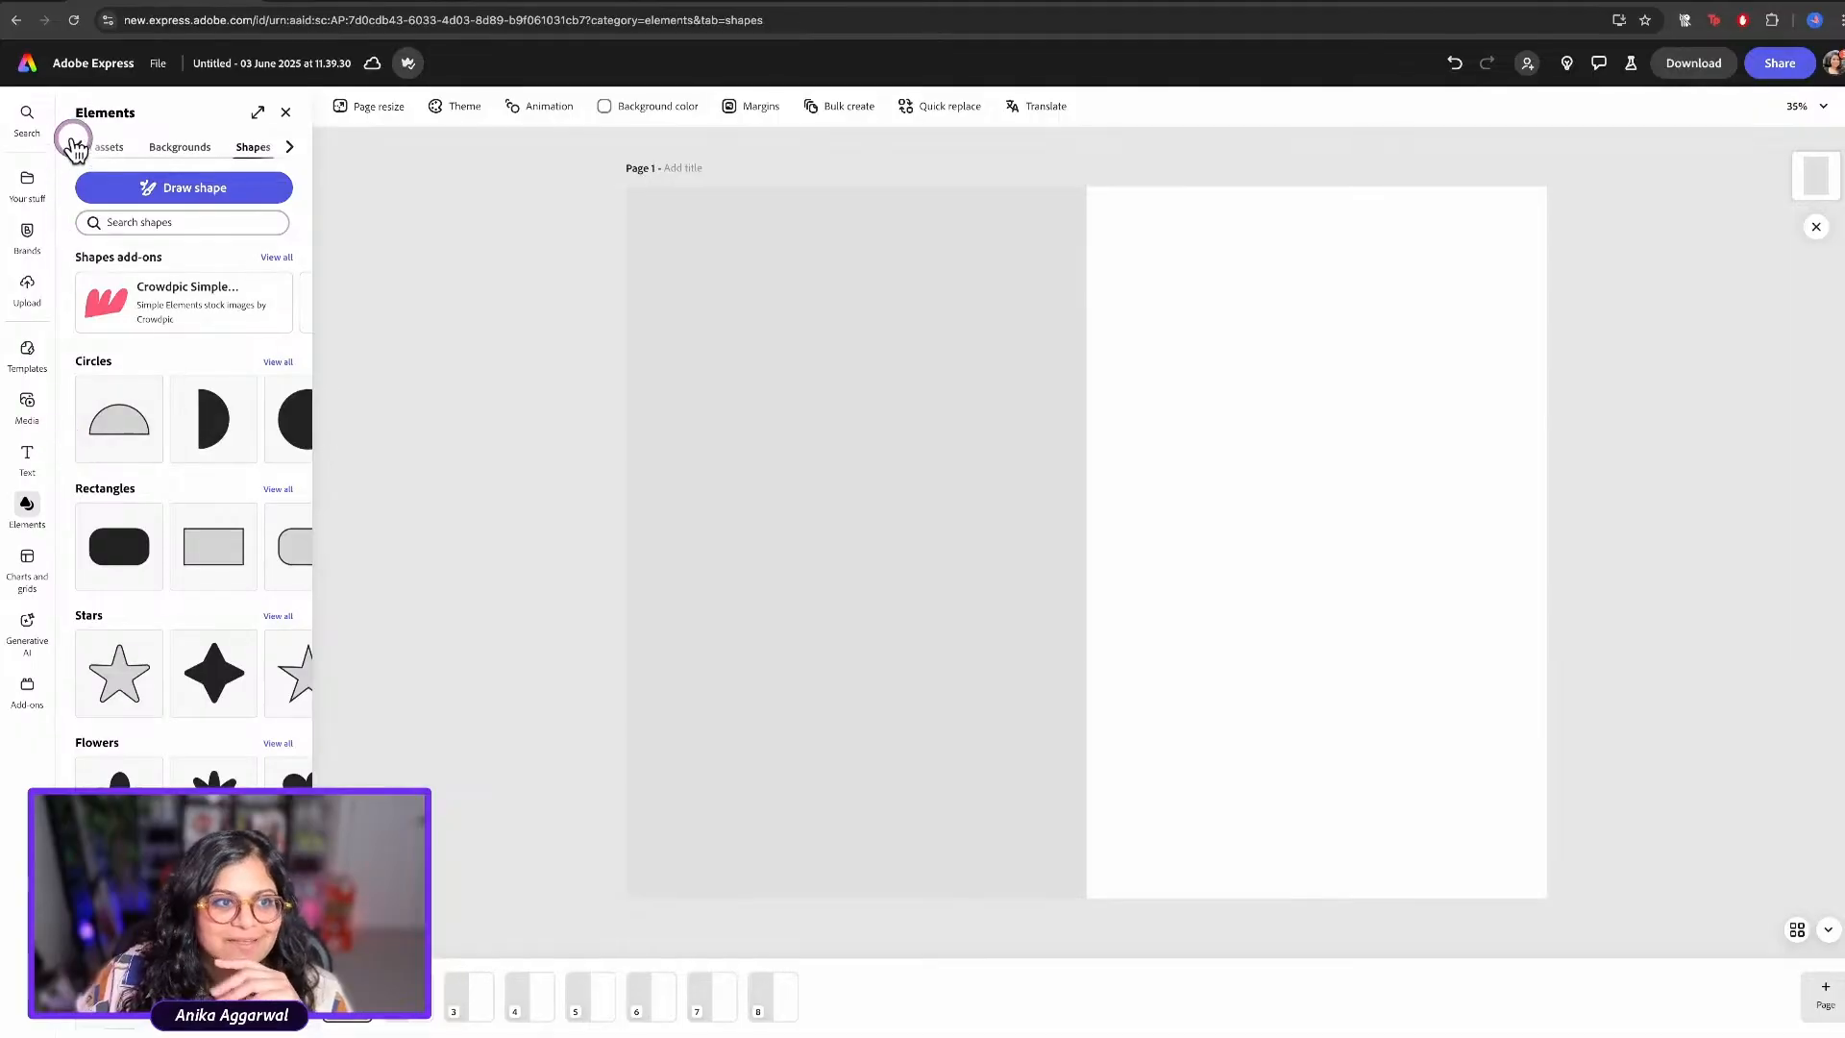
Open the Zine Assets APAC 2025 library and look through its colors, fonts and assets down to the templates section
click(43, 189)
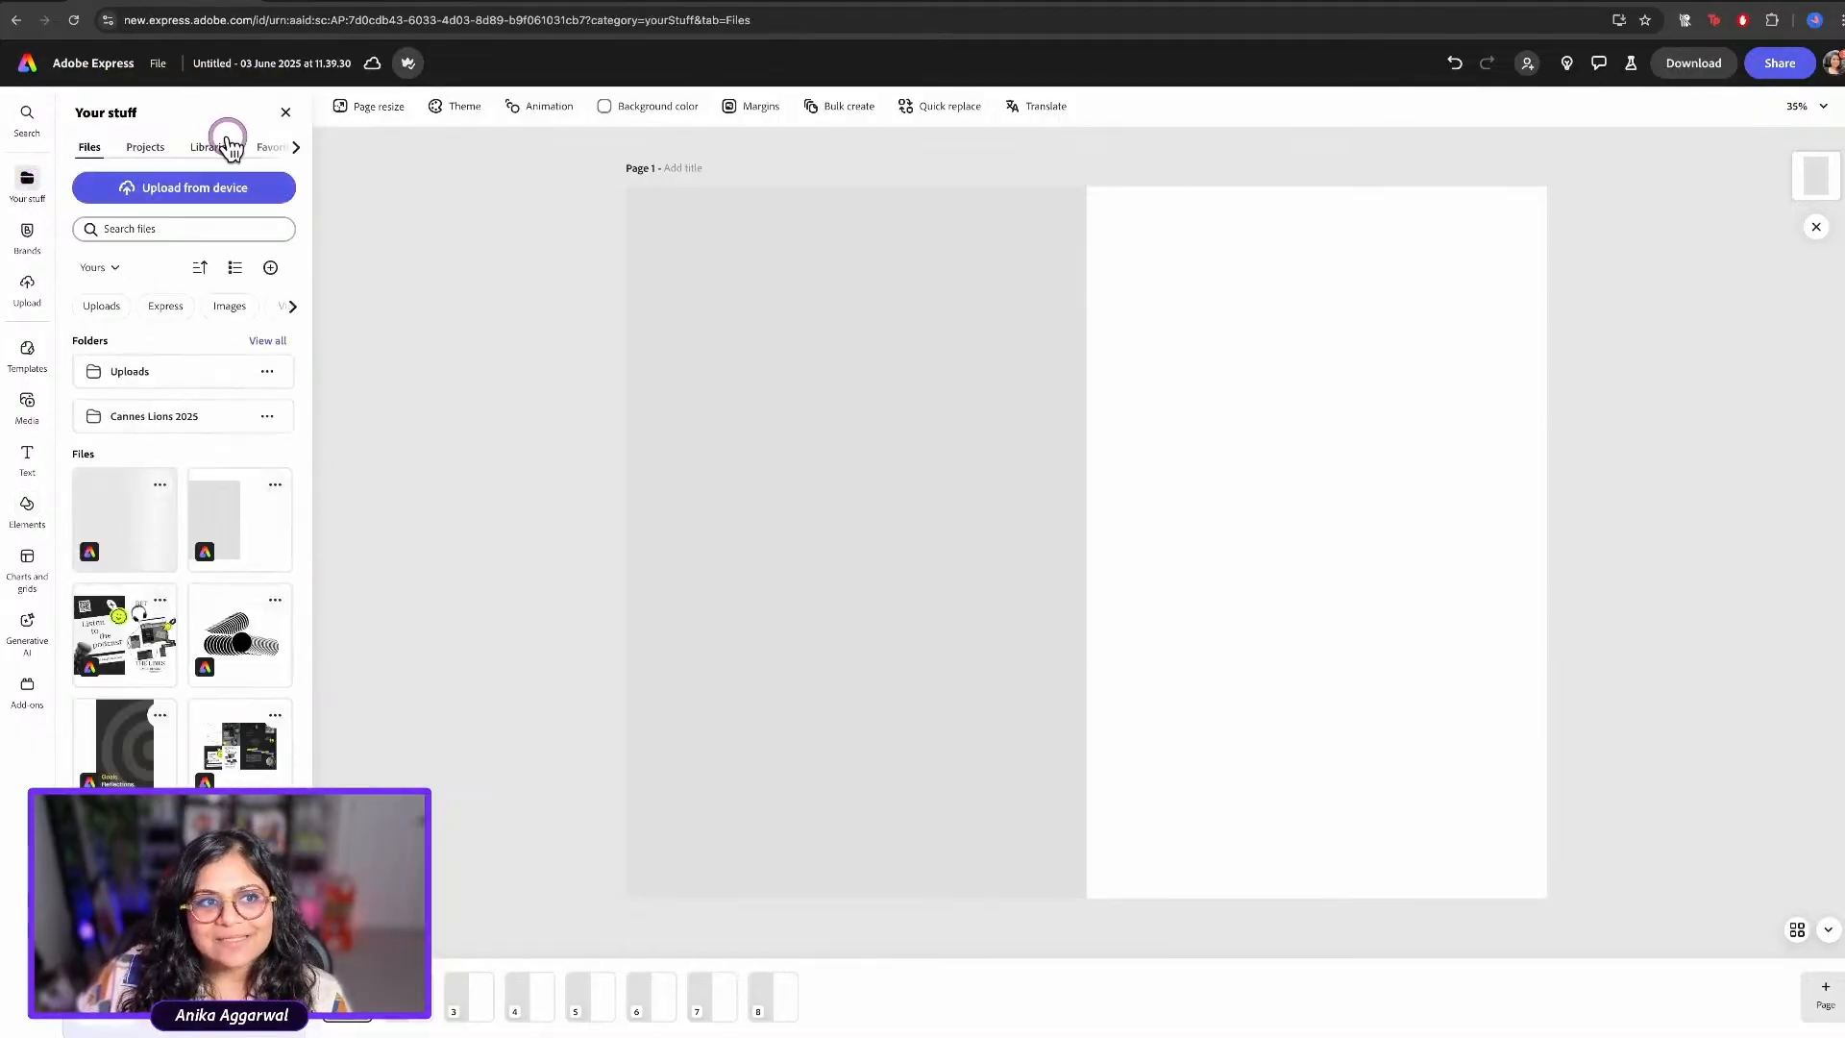
click(223, 137)
click(157, 317)
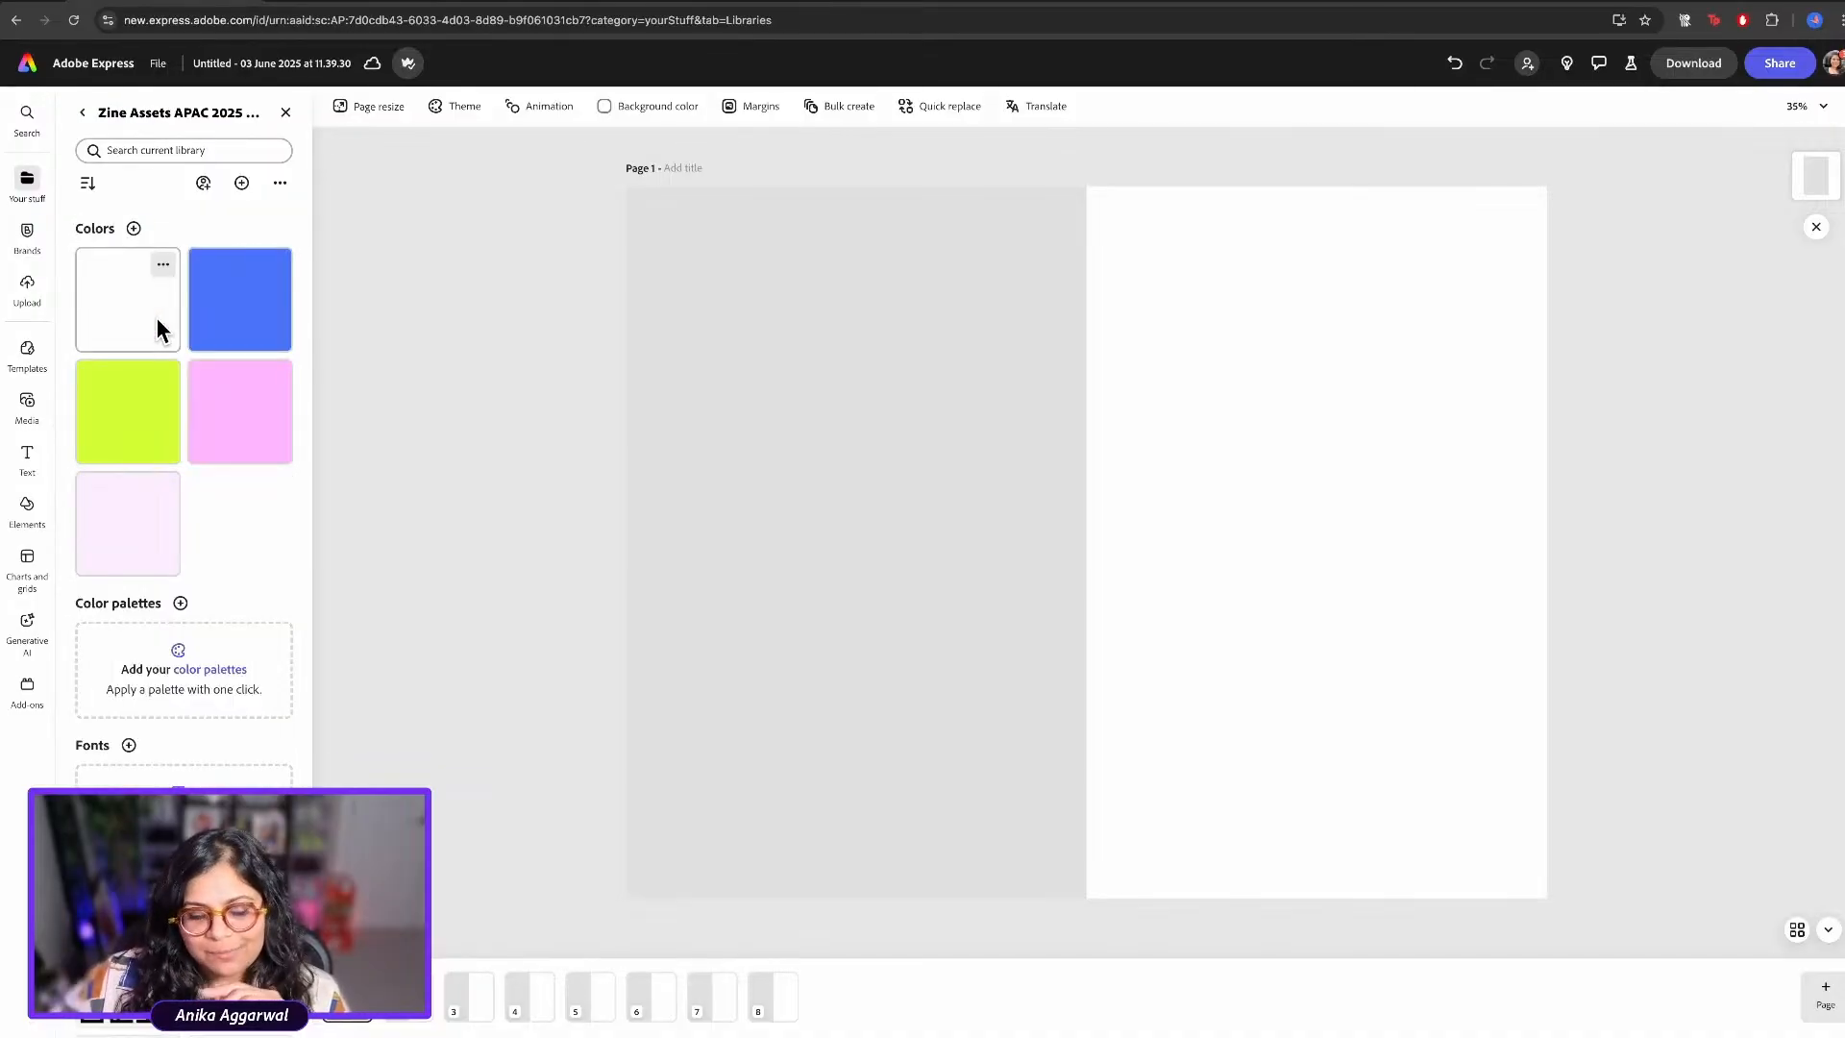
scroll(252, 748, down, 5)
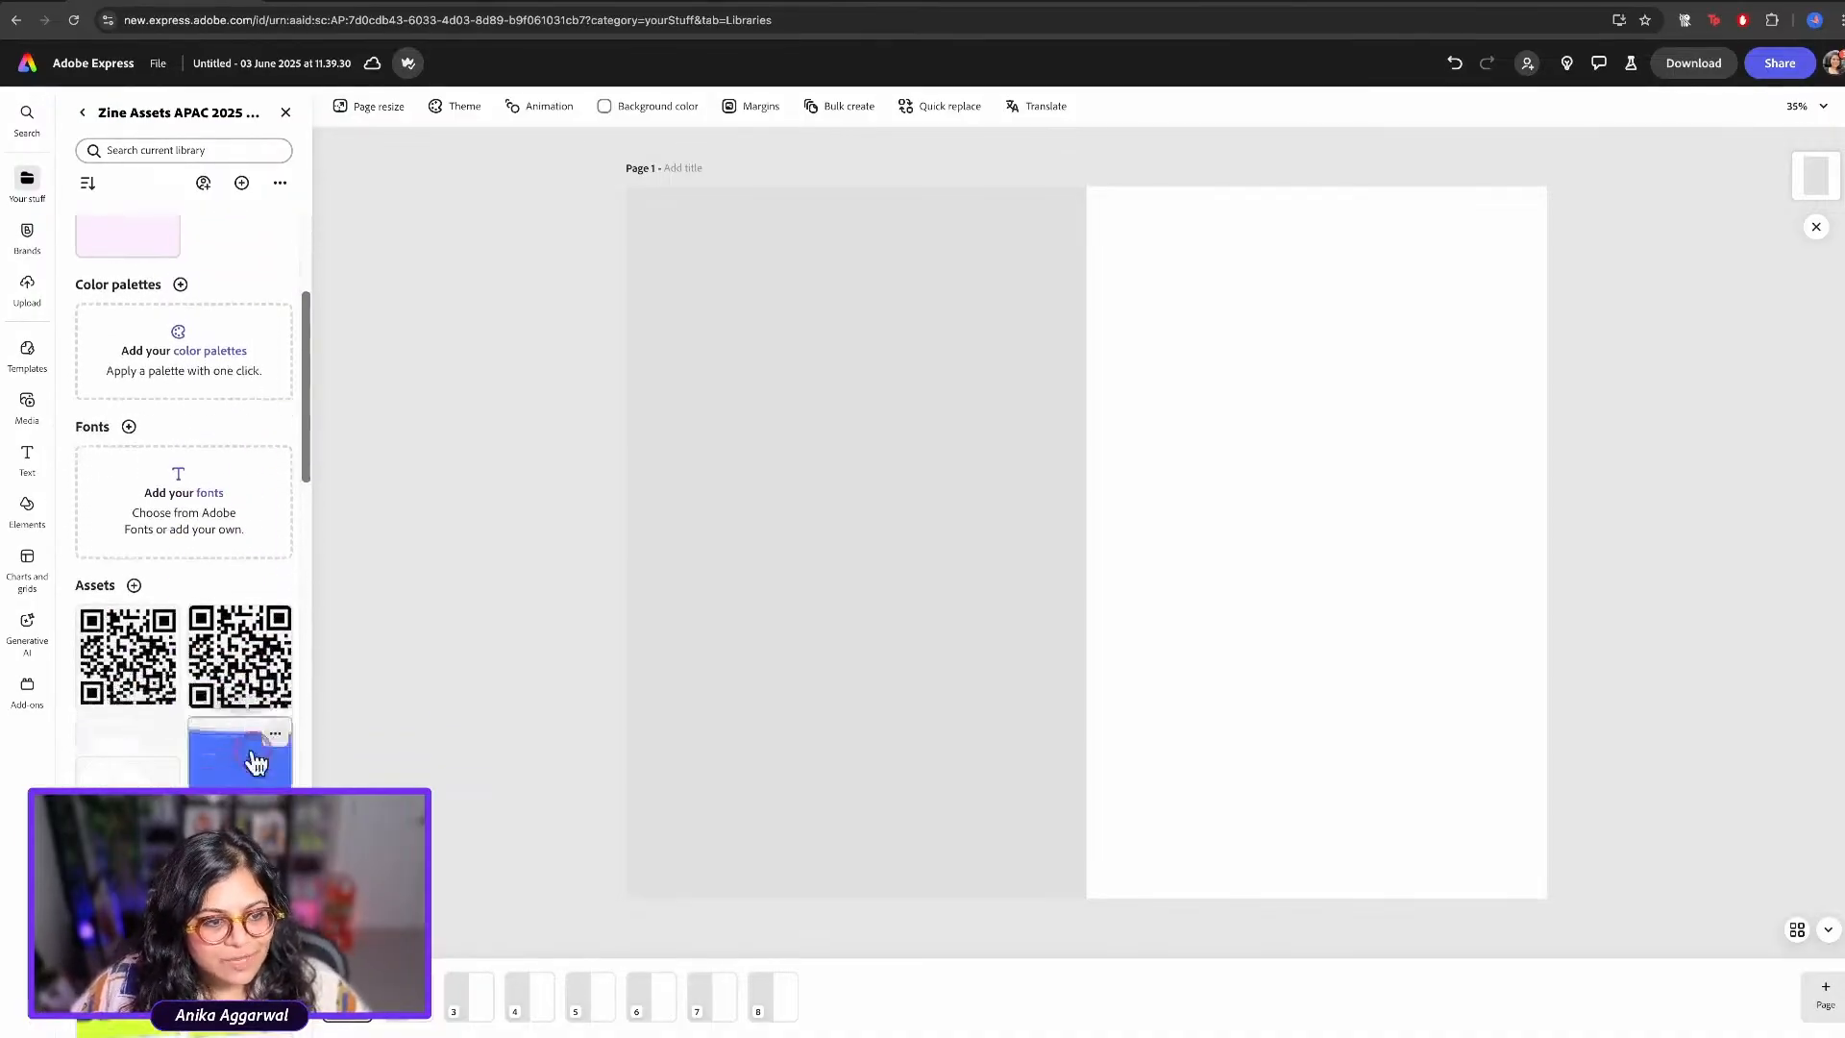
scroll(258, 766, down, 15)
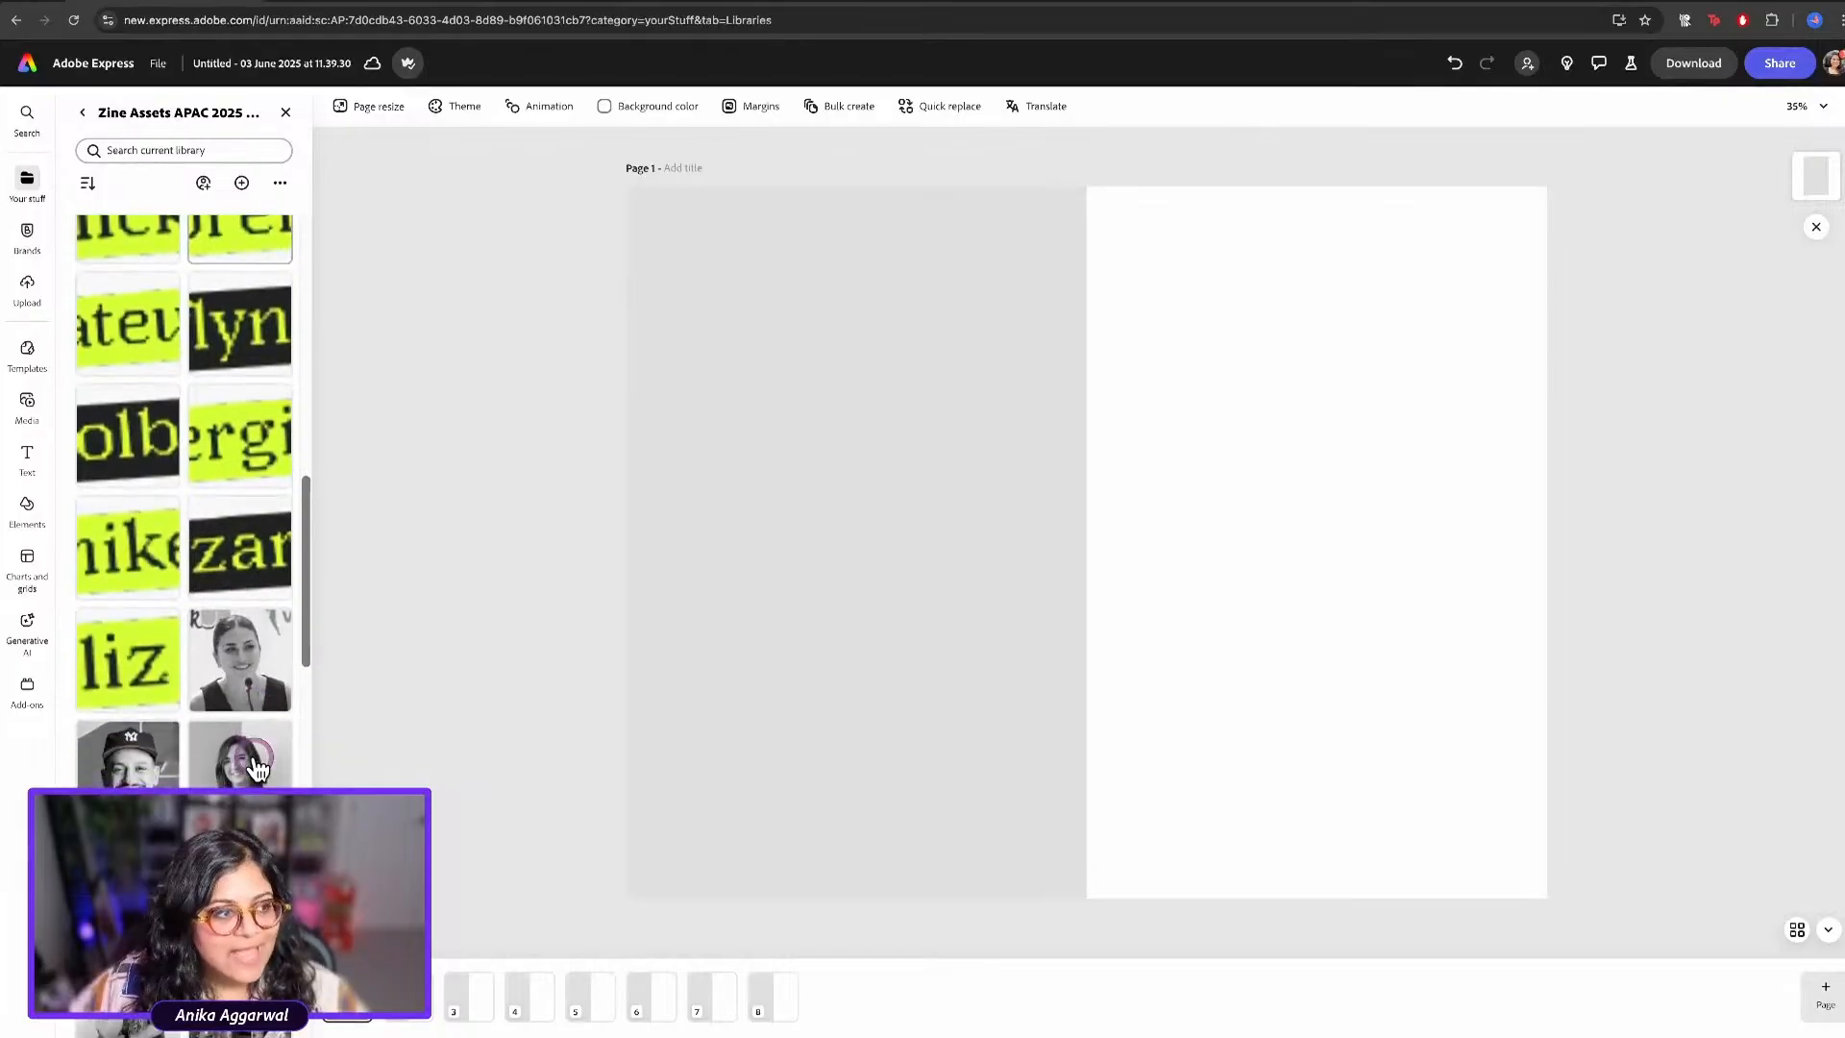
scroll(258, 768, down, 10)
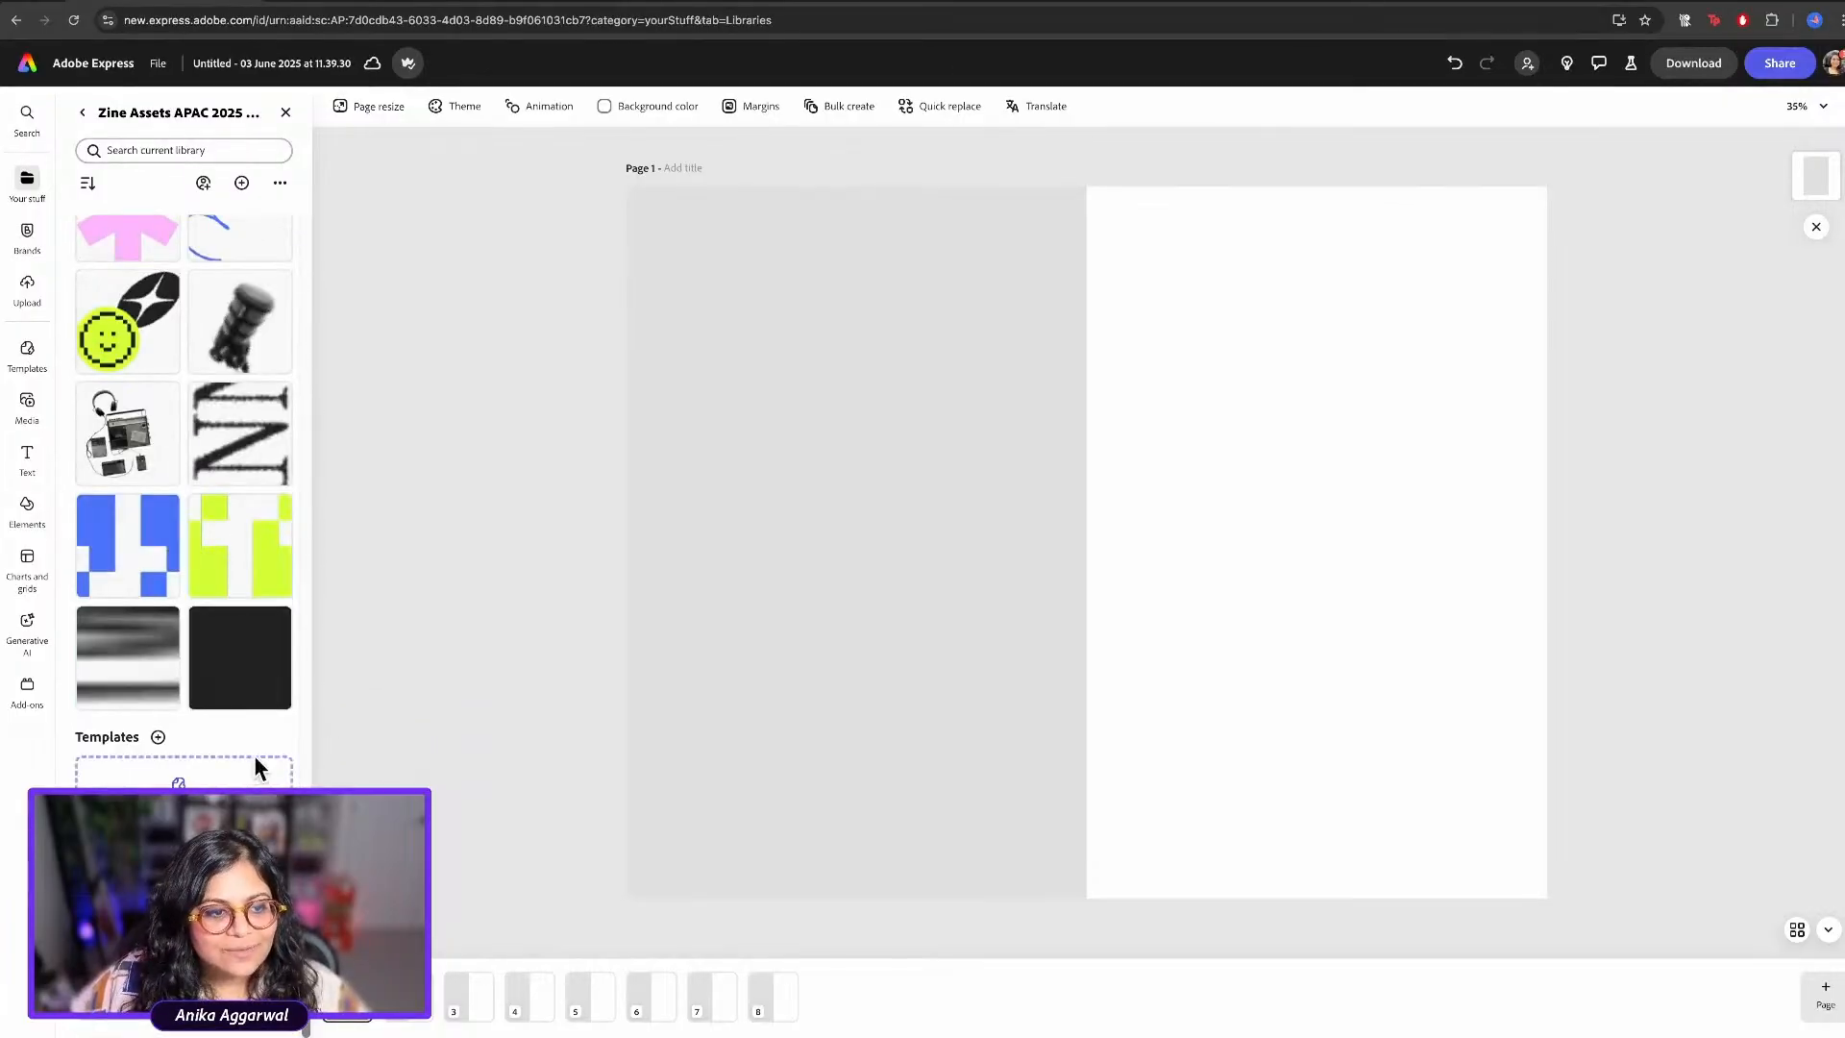
Add the text "BETWEEN" and place it near the upper edge of page 1's right half
click(27, 453)
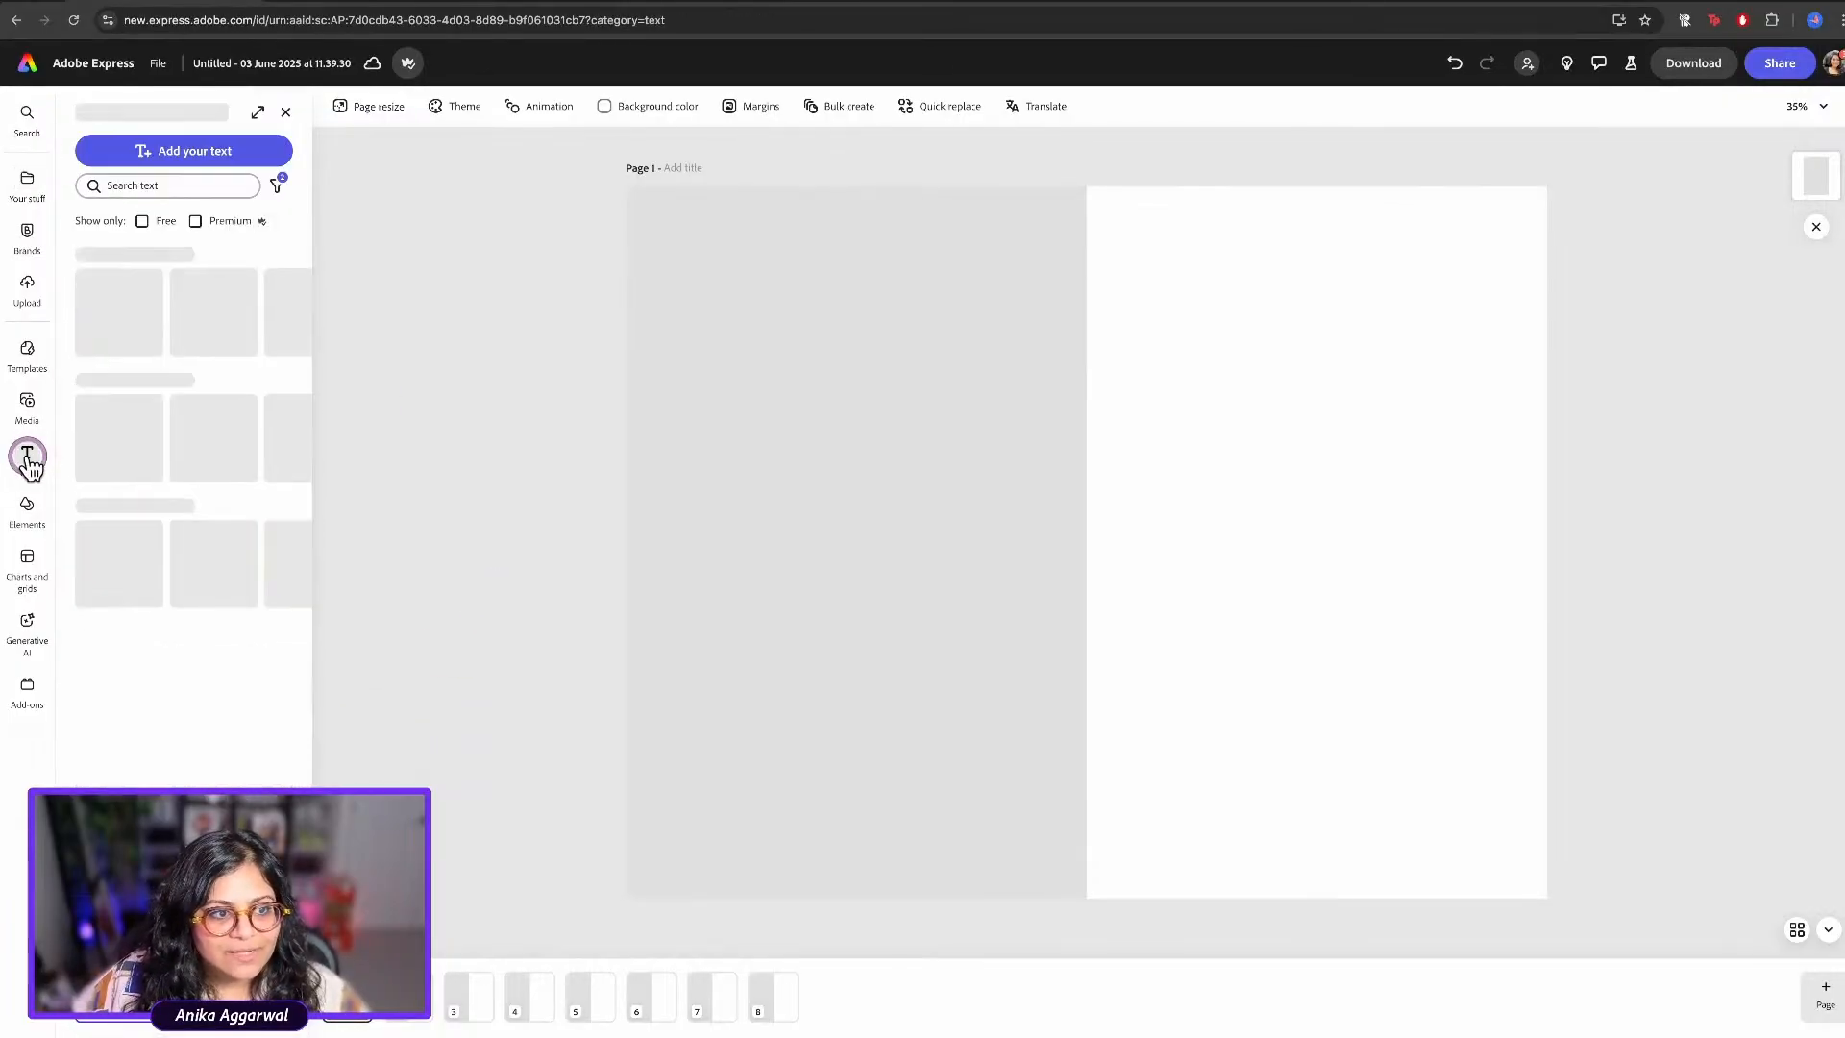
click(144, 154)
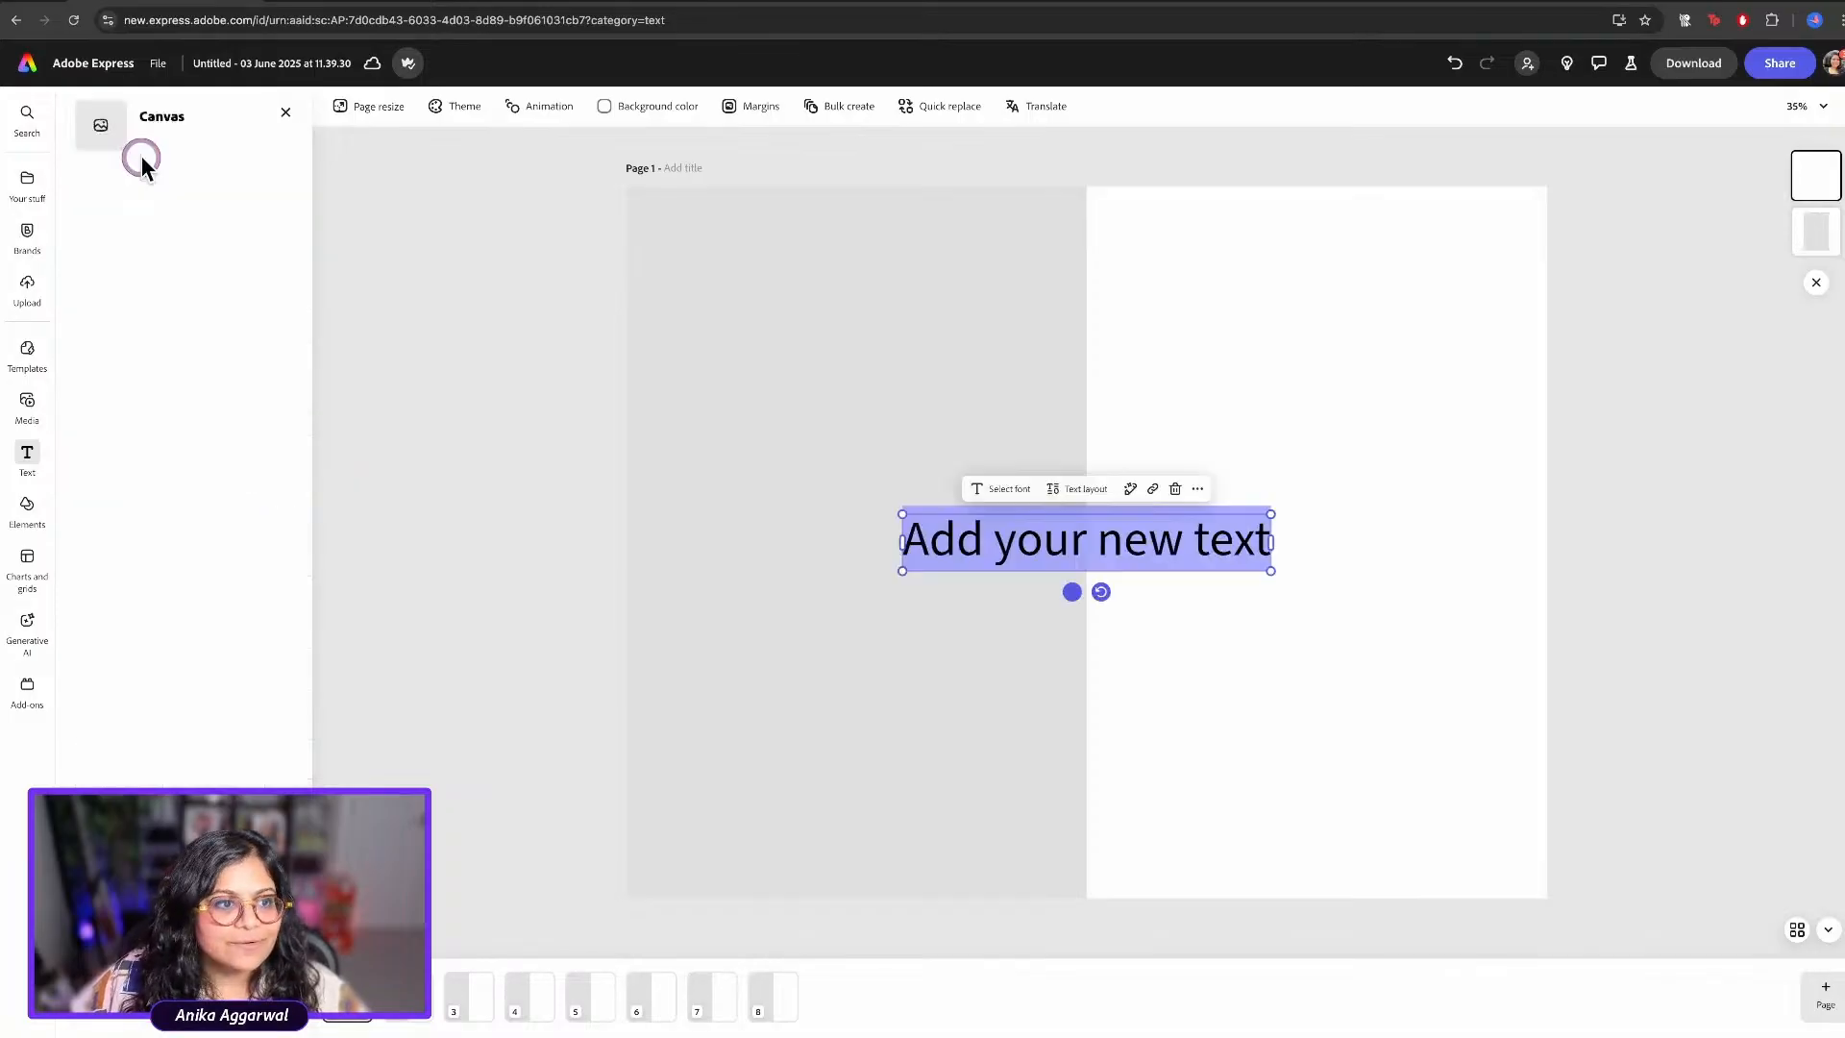
text(BETWEEN)
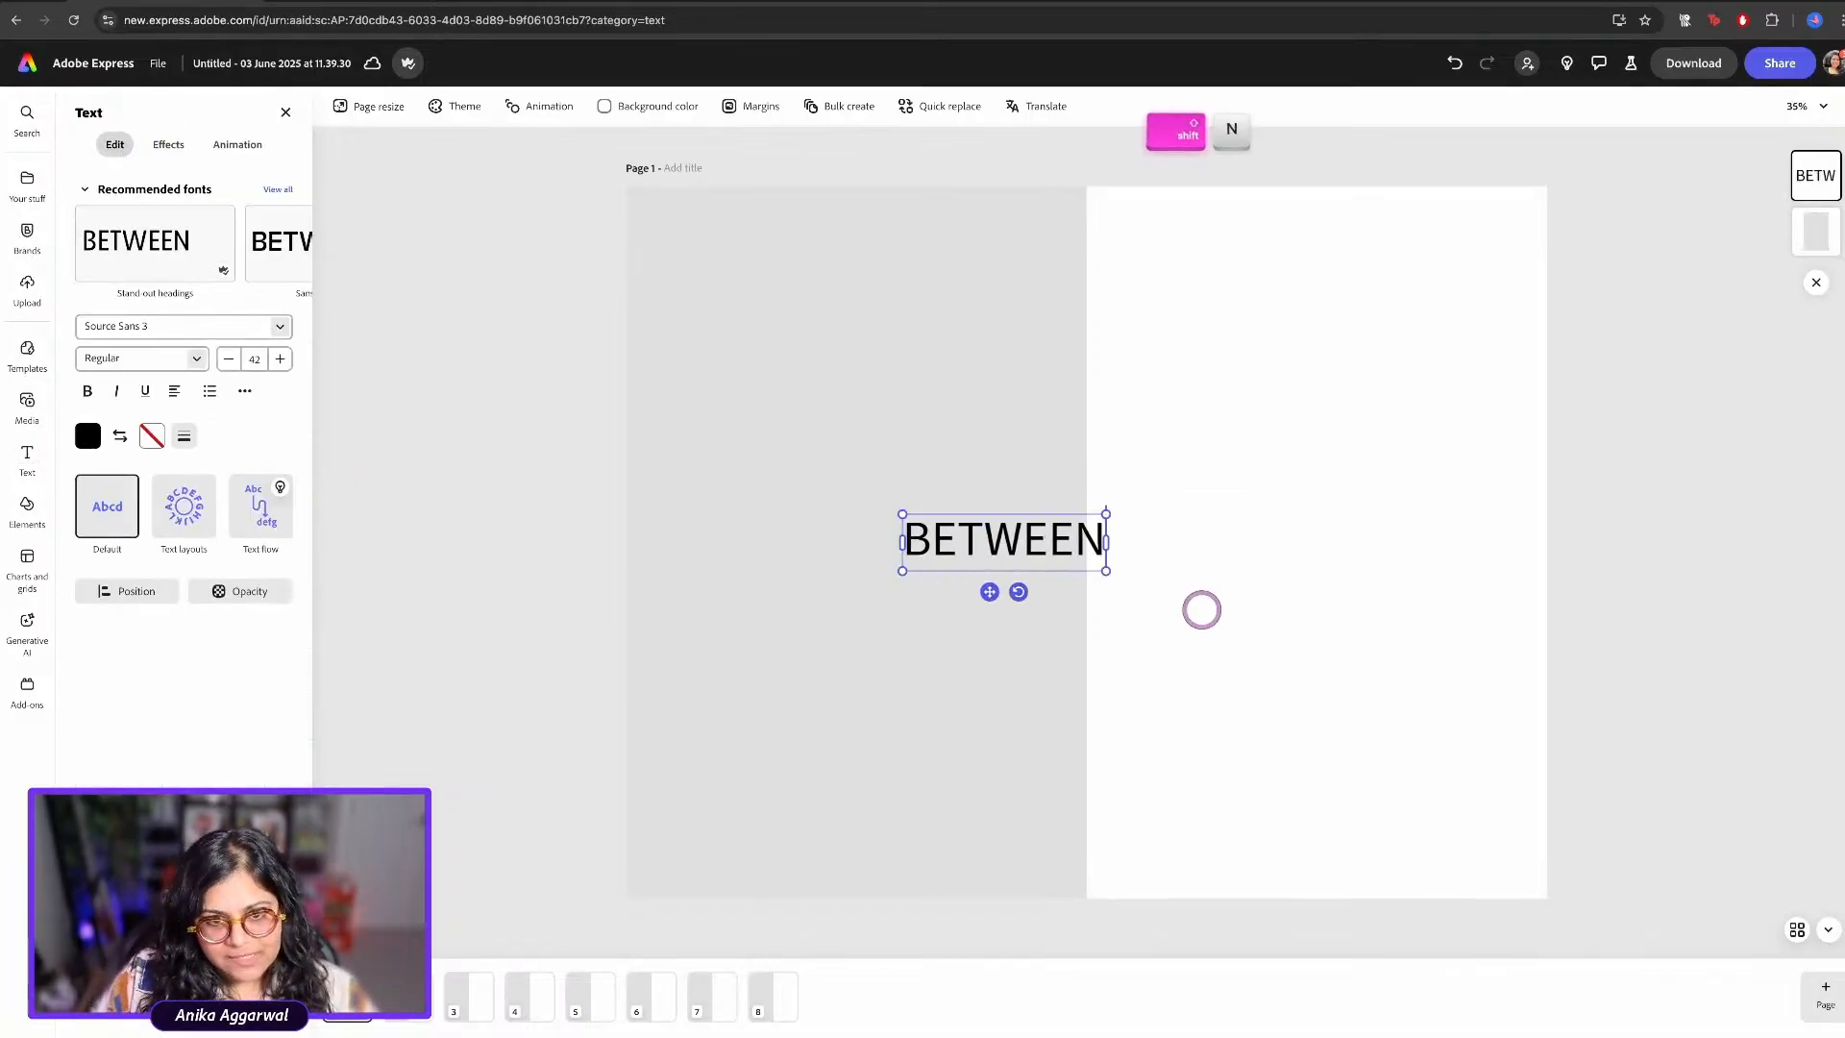
key(Escape)
drag(1009, 542, 1338, 644)
Replace the text in the lower copy of the title with "THE LINES" on the cover half of page 1
double_click(1339, 635)
text(THE LINES)
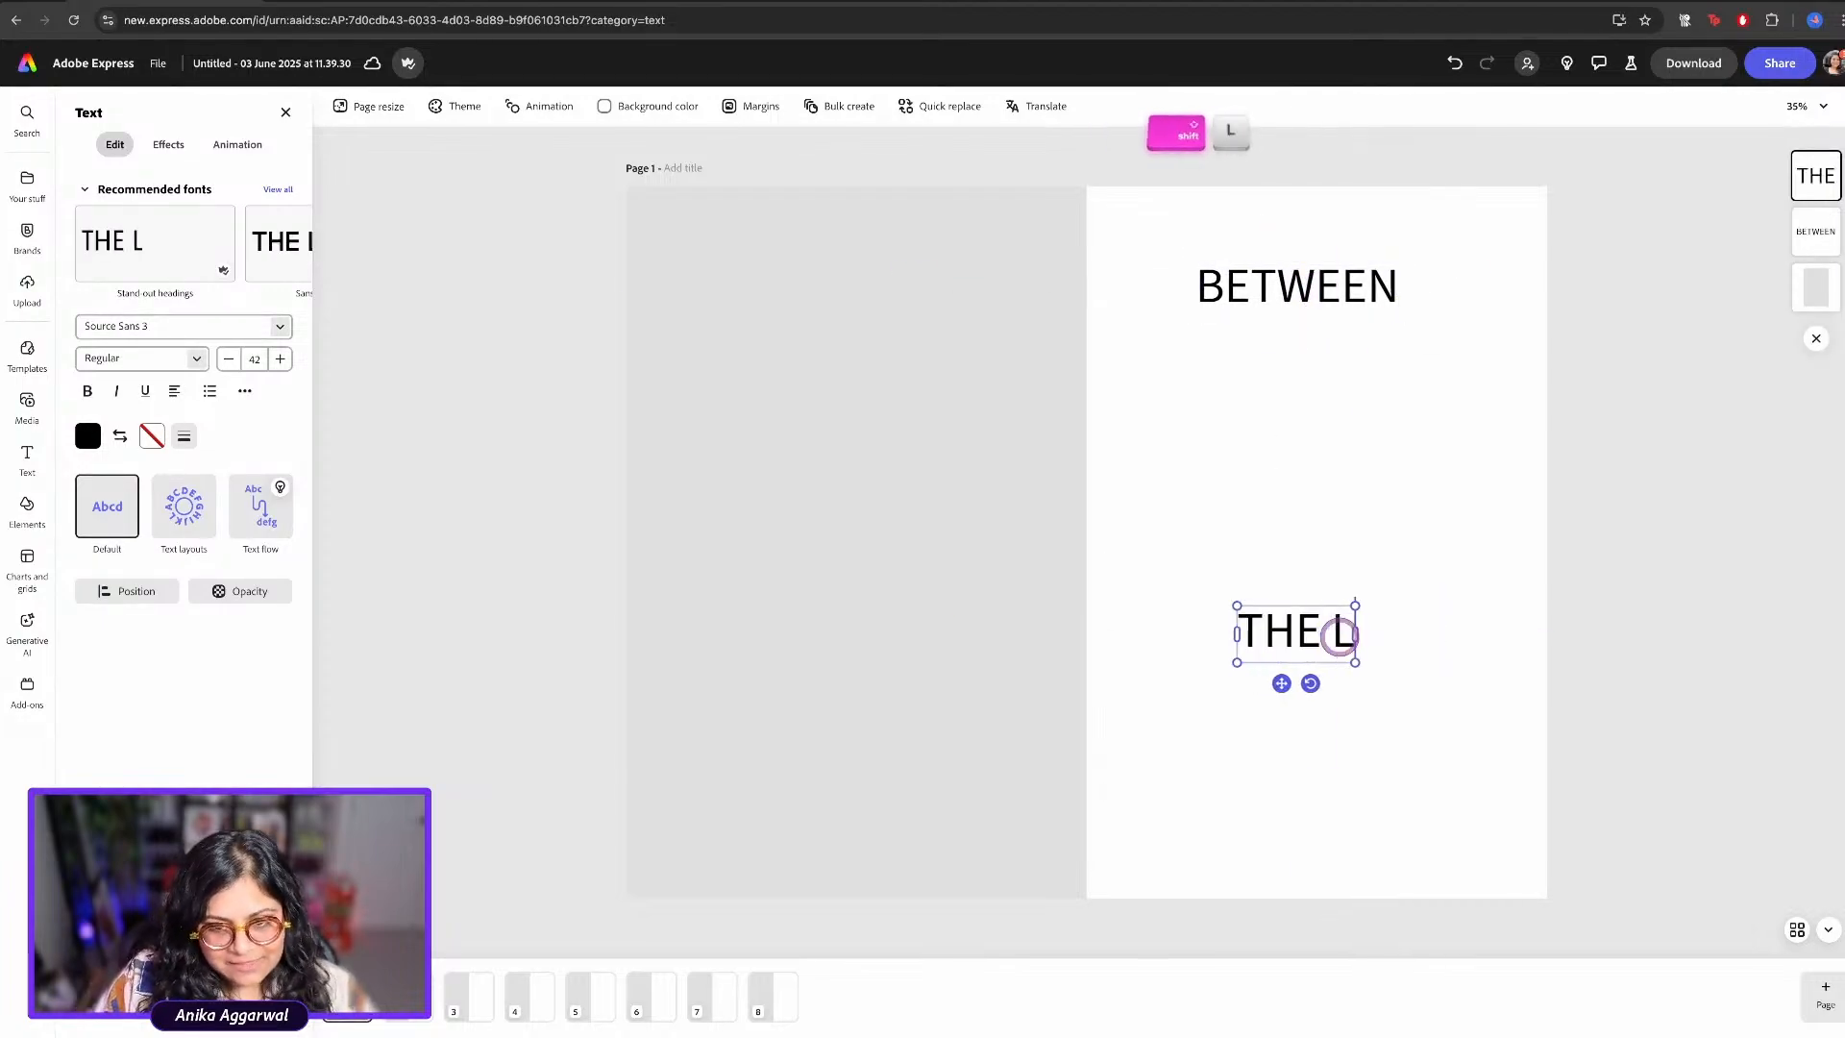
key(Escape)
key(Escape)
Duplicate "THE LINES" just below itself and change the copy's text to "(ABLE HEADS)"
drag(1373, 715, 1308, 785)
double_click(1308, 785)
key(super+a)
text(()
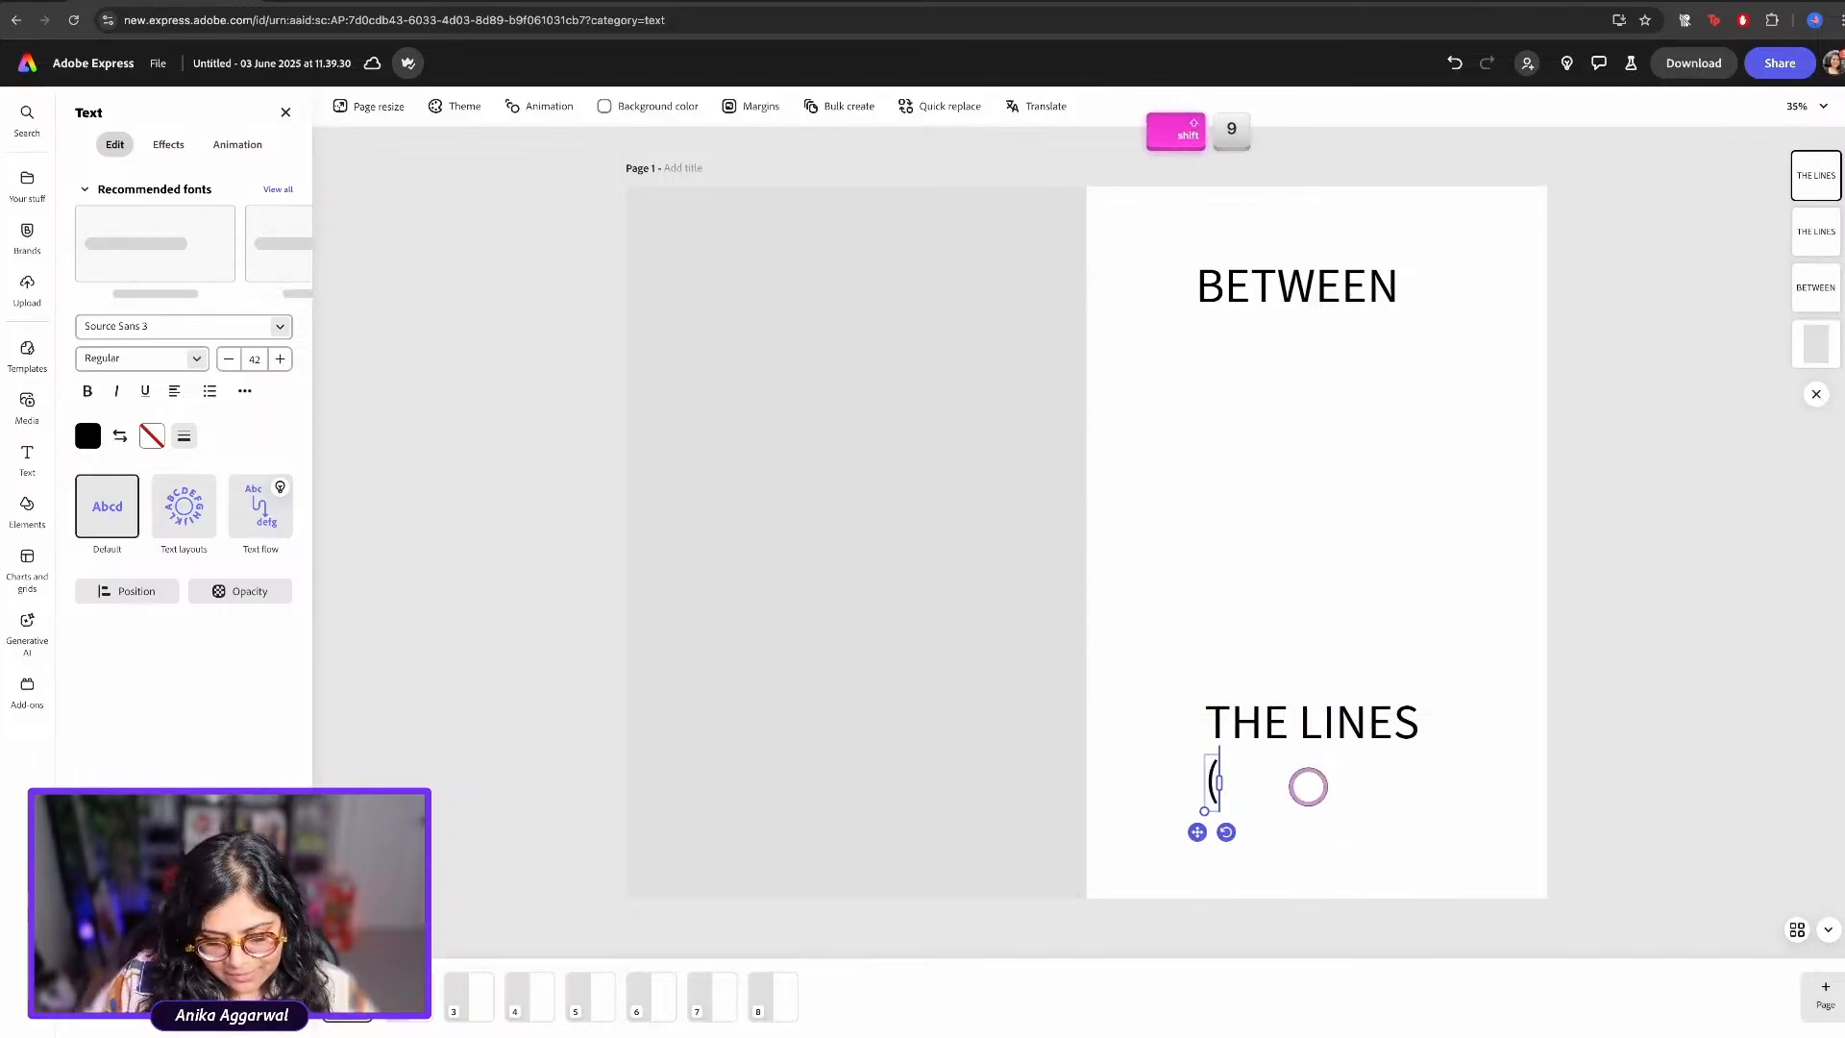
text(ABLE HEADS)
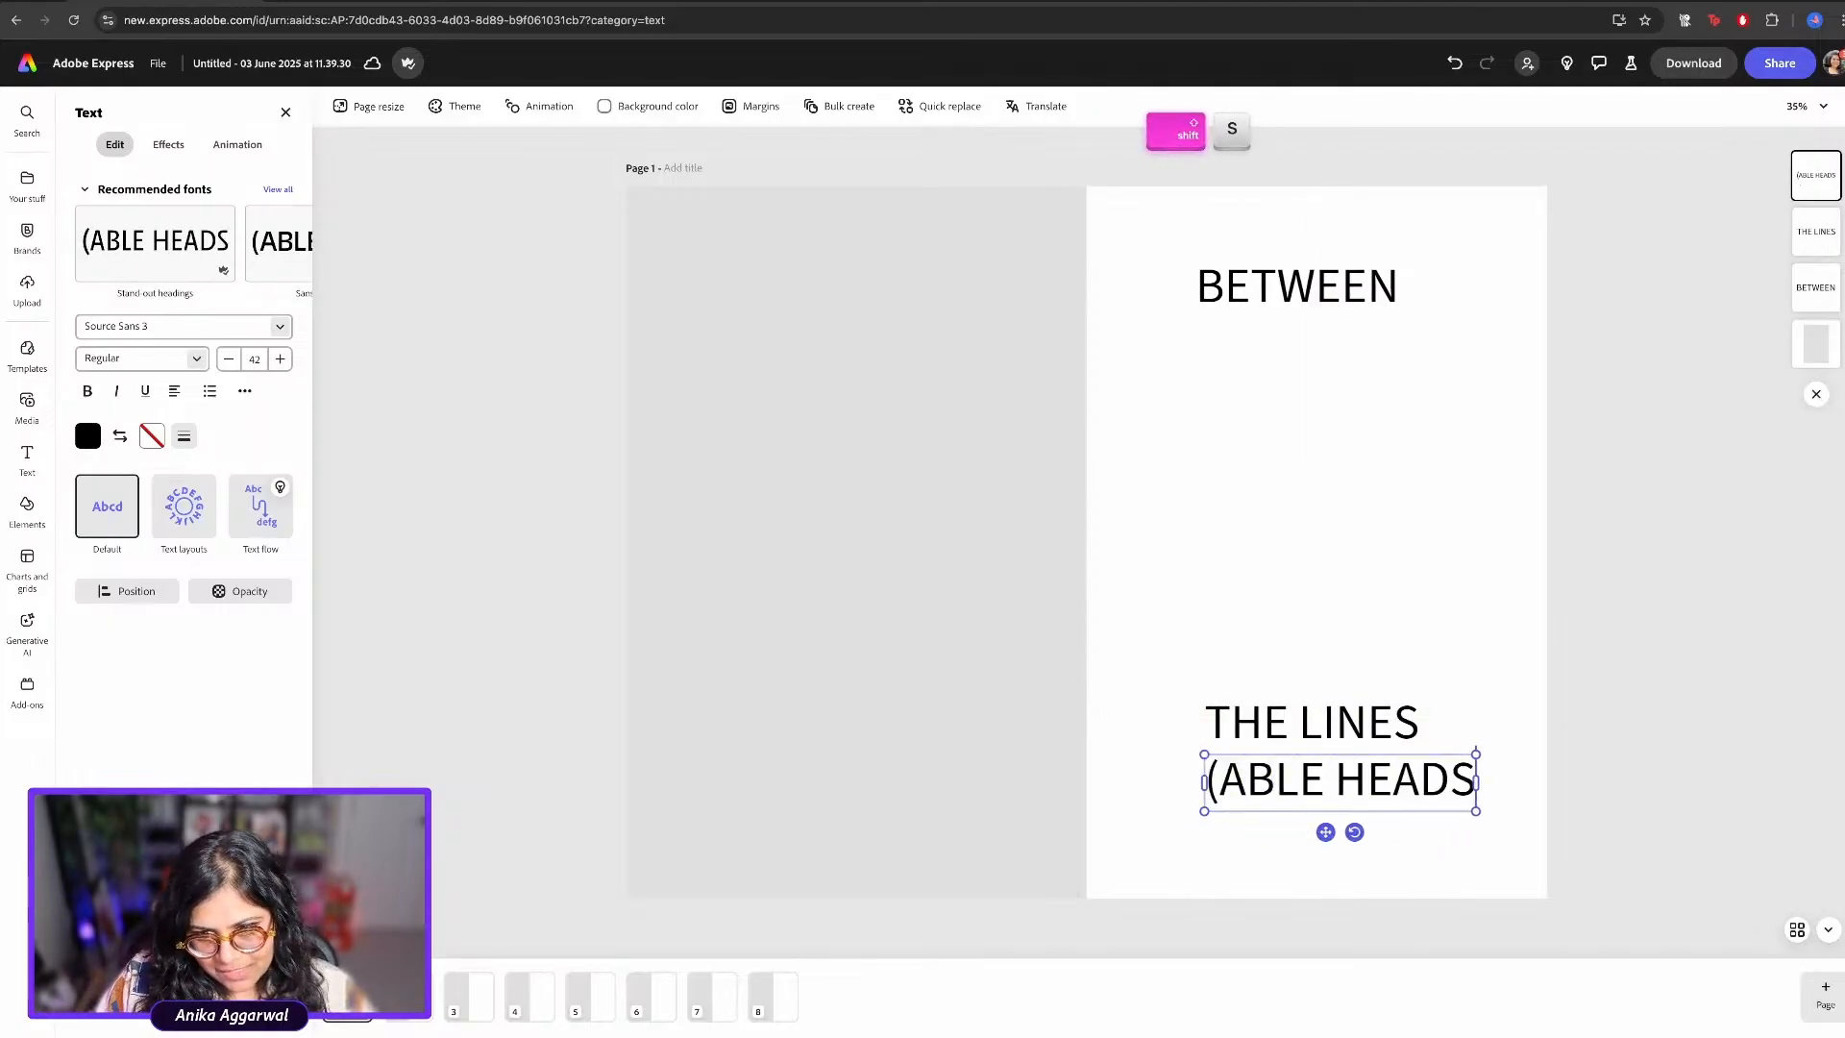
text())
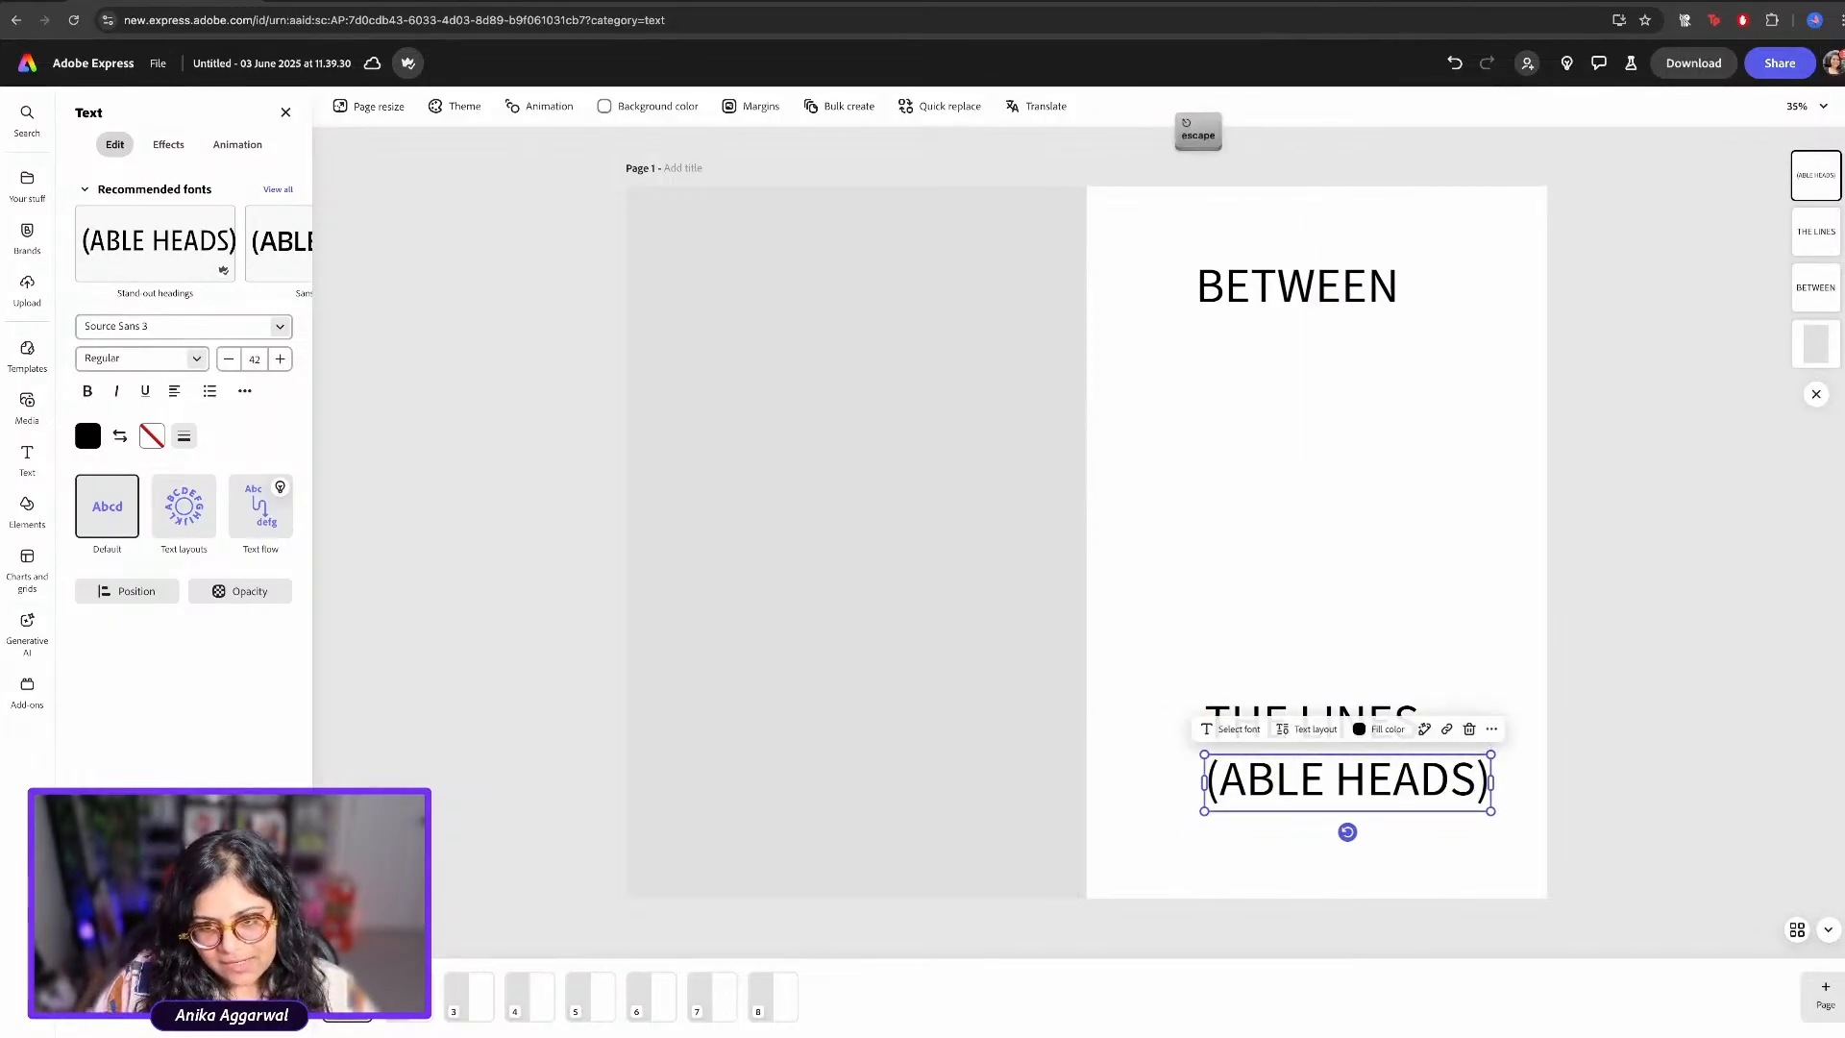
Set the font of both "BETWEEN" and "THE LINES" to Argent Pixel CF Regular
click(1288, 716)
shift+click(1301, 279)
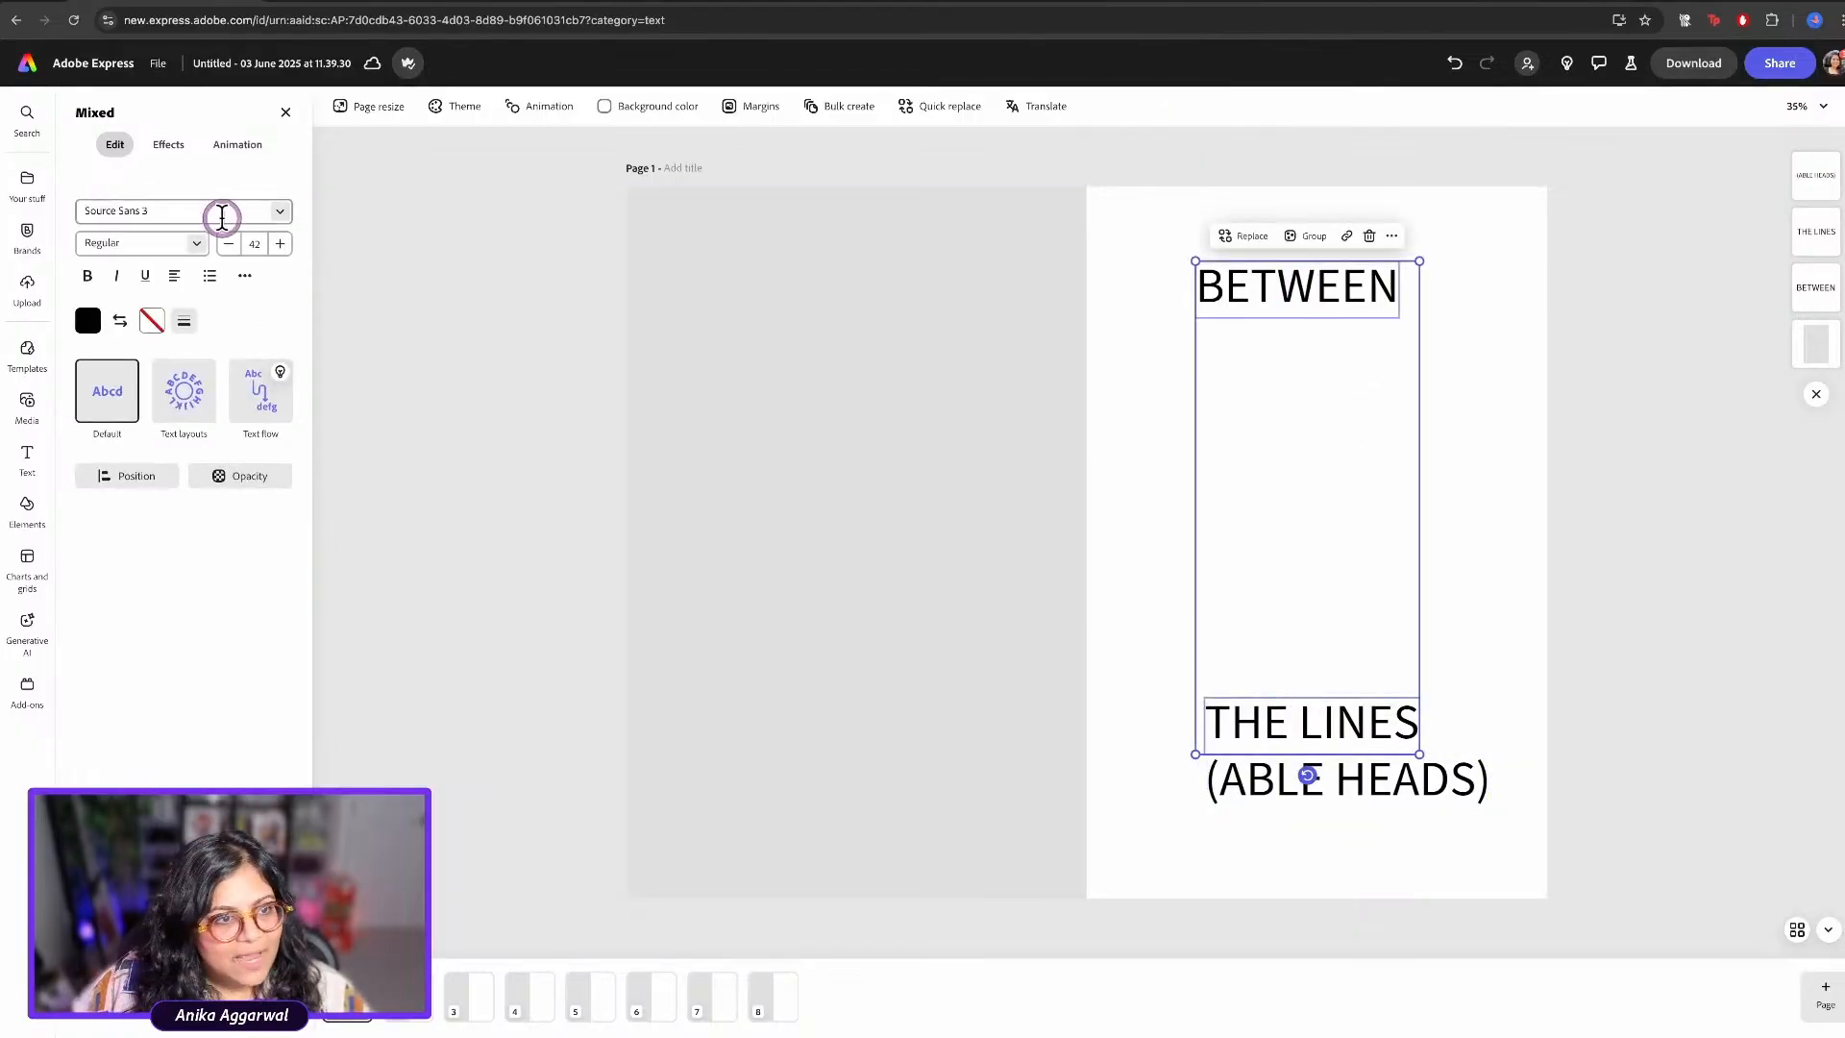
click(278, 215)
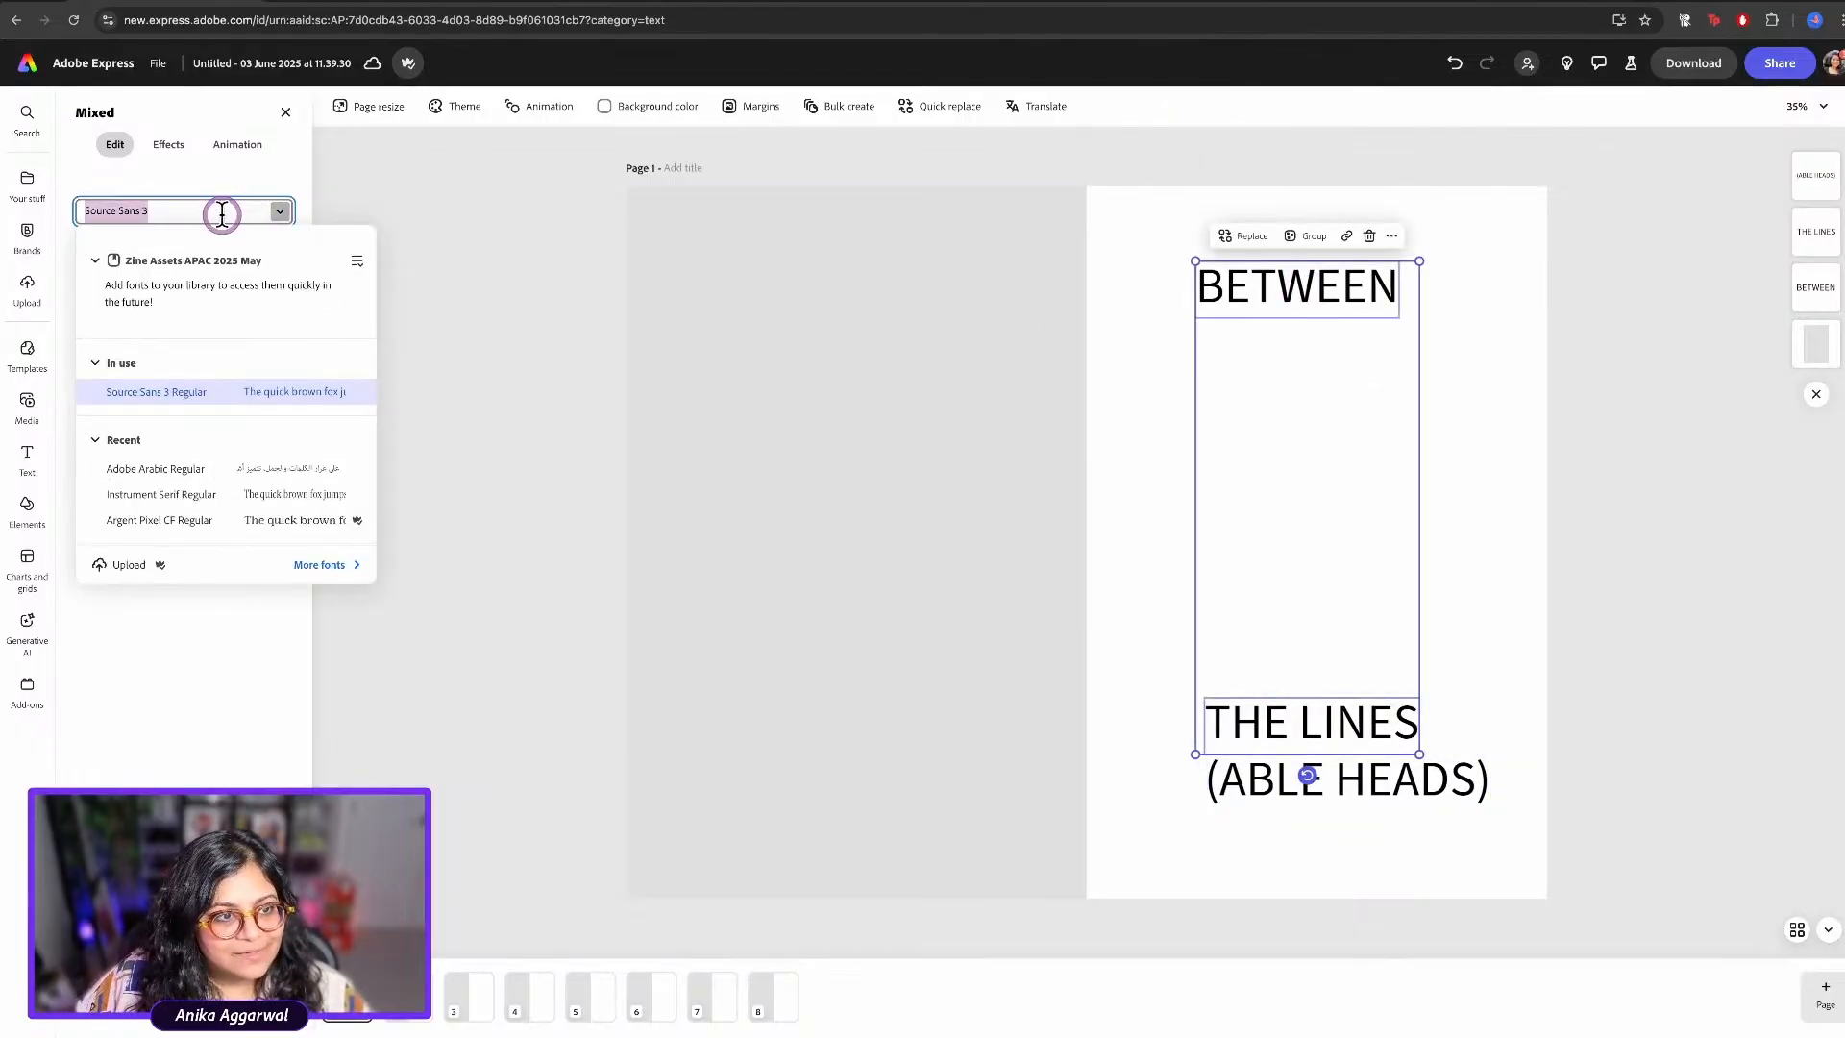
click(146, 519)
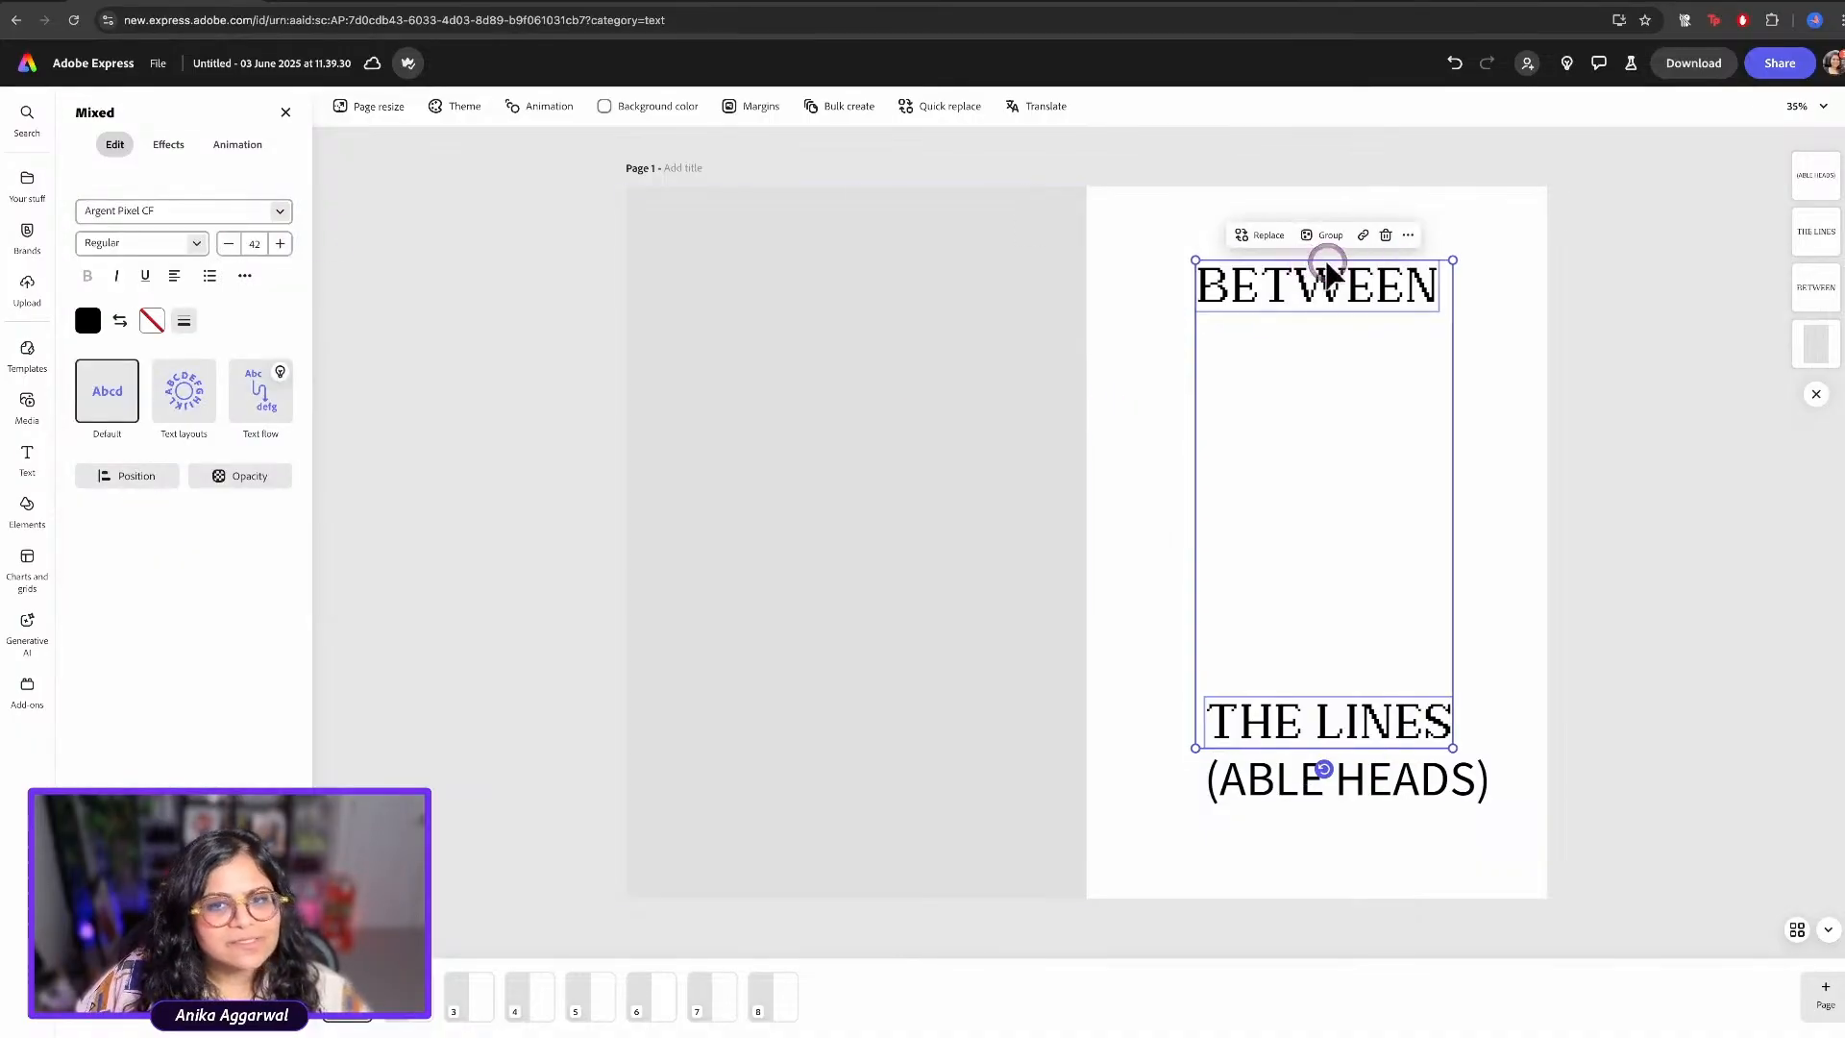
Enlarge "BETWEEN" to span most of the right half's width and place it near the page's upper edge
click(1532, 300)
click(1434, 281)
mouse_move(1438, 259)
mouse_down()
mouse_move(1560, 197)
mouse_move(1405, 264)
mouse_up()
Set the font size of "THE LINES" to 64 and move it into line with "BETWEEN" on the right half
click(1338, 734)
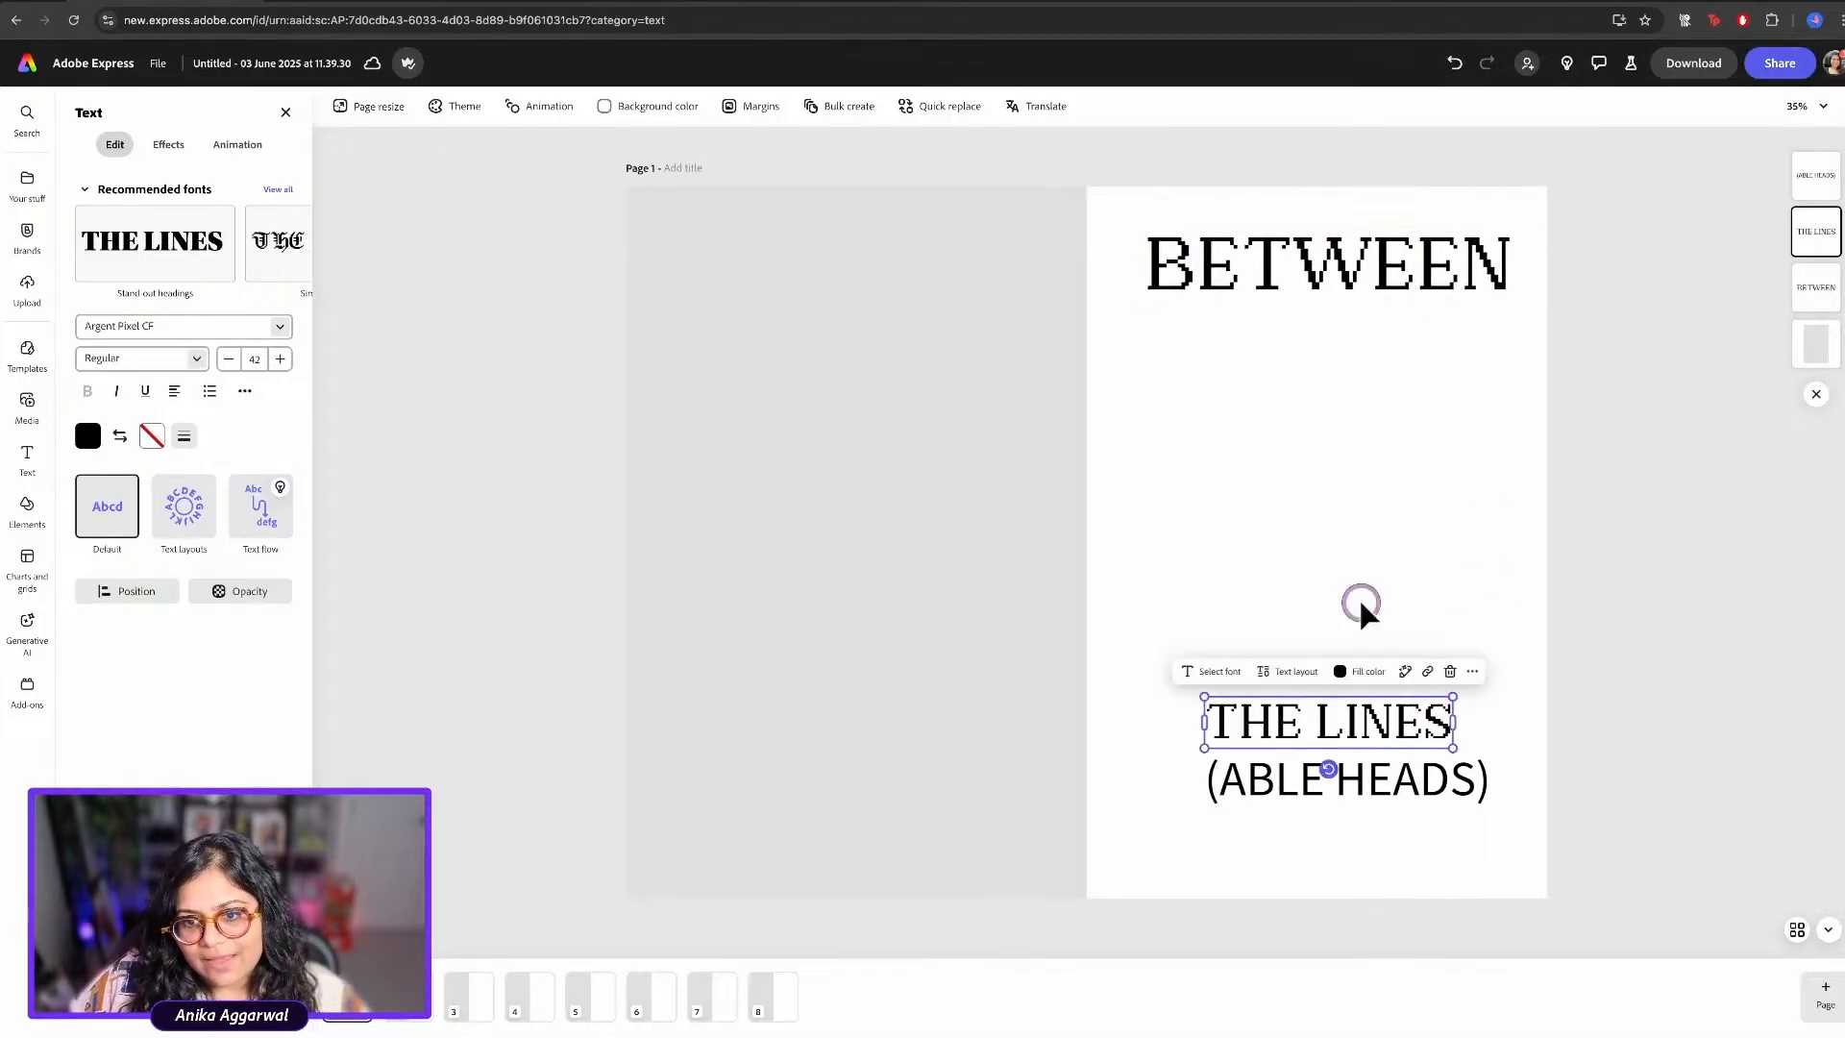
click(1259, 254)
click(1323, 720)
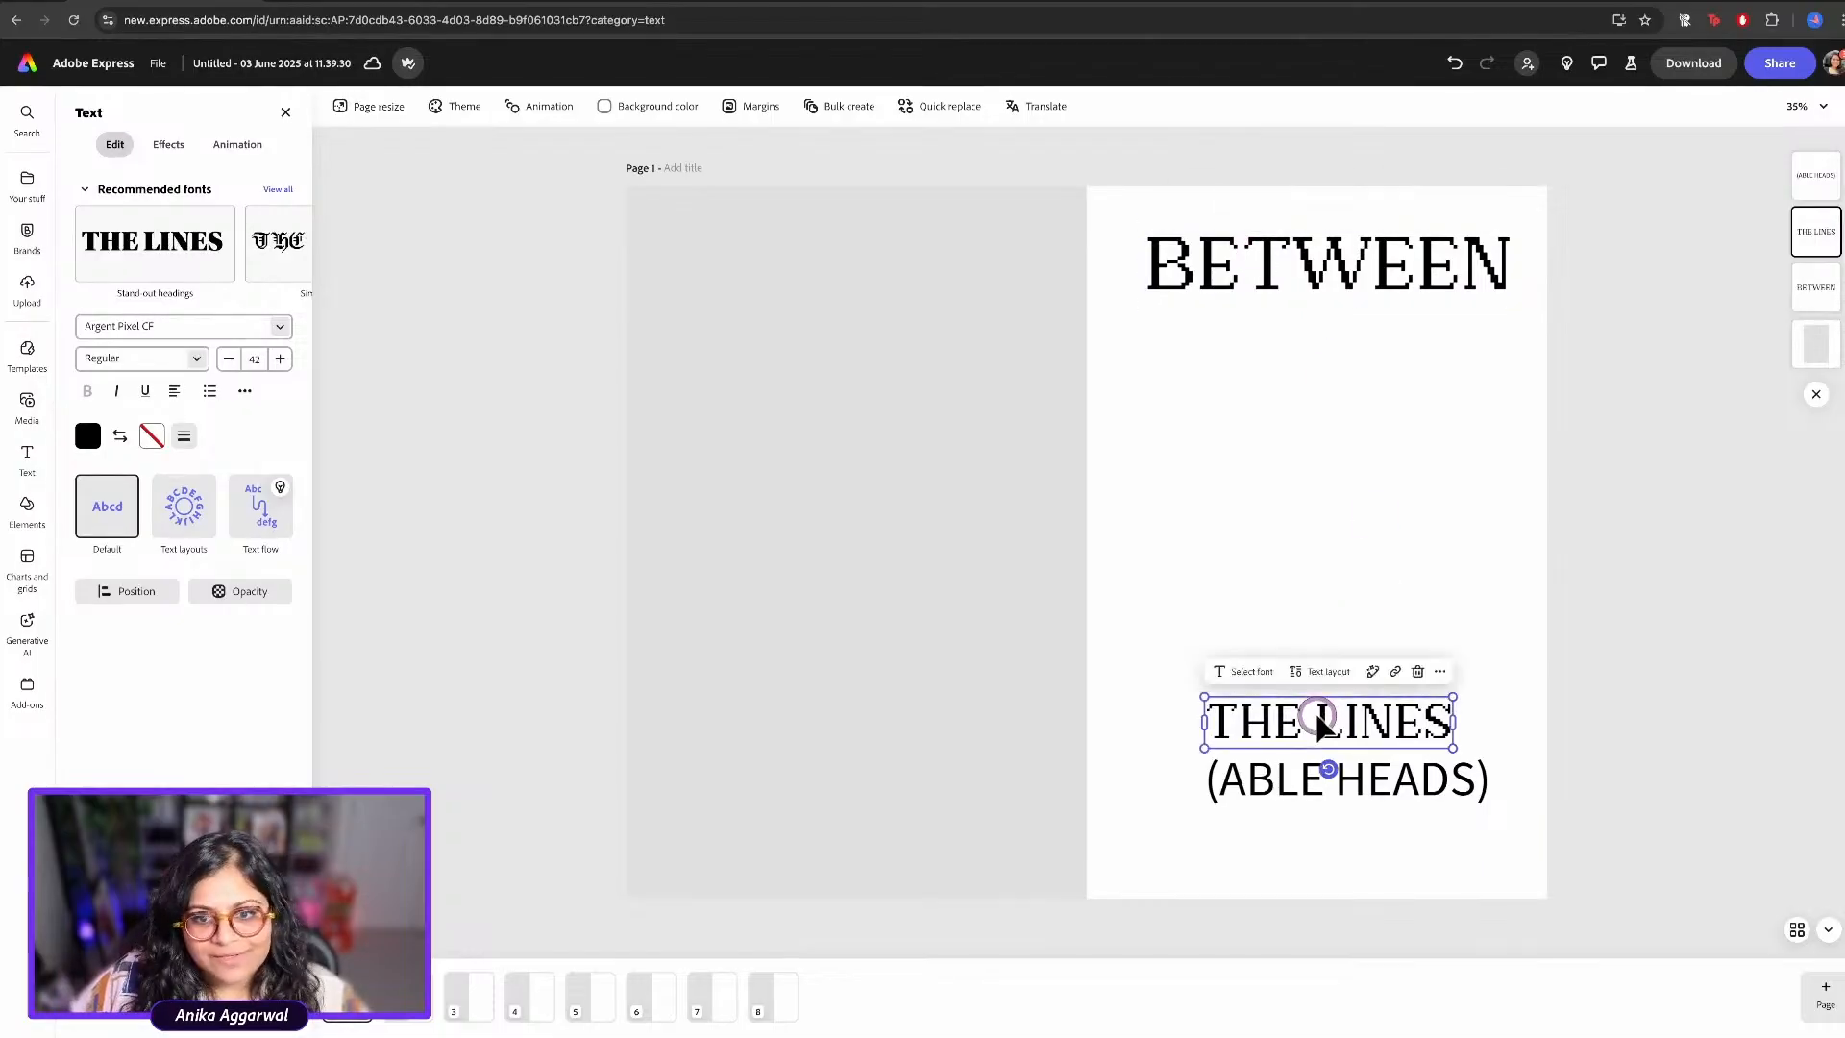
click(255, 358)
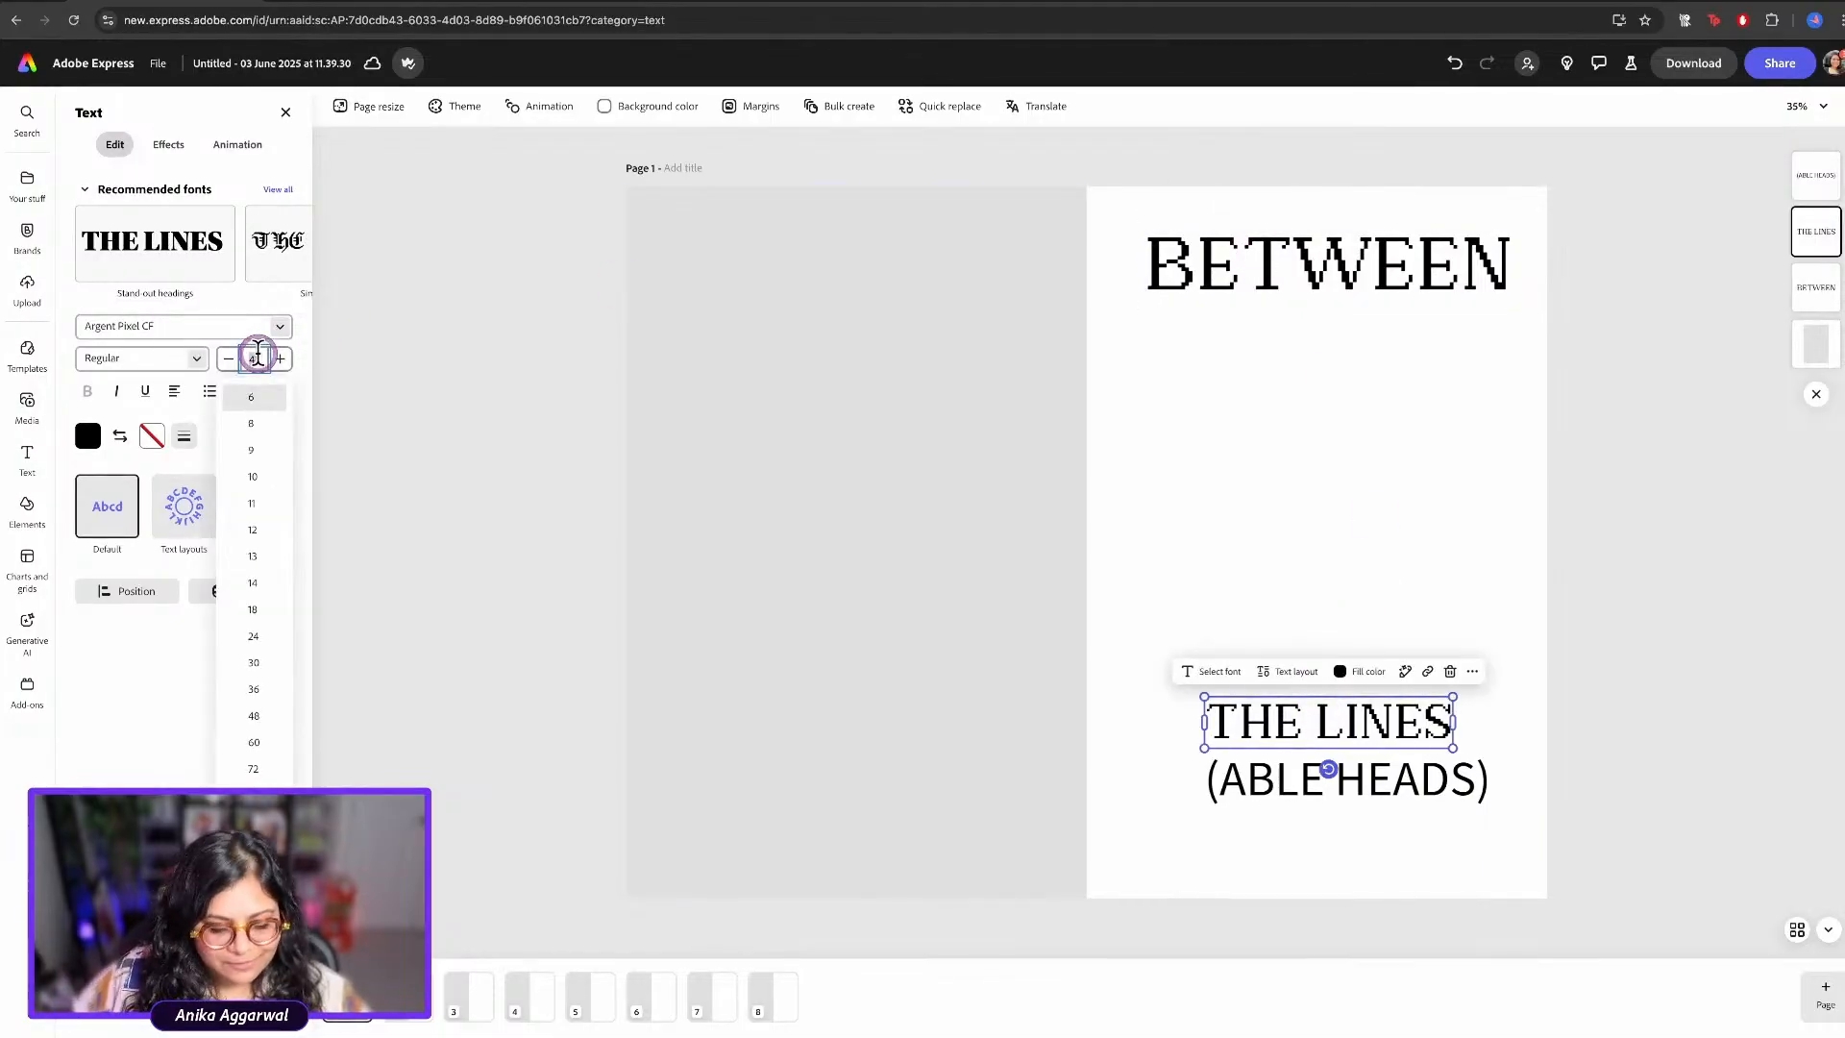
key(Return)
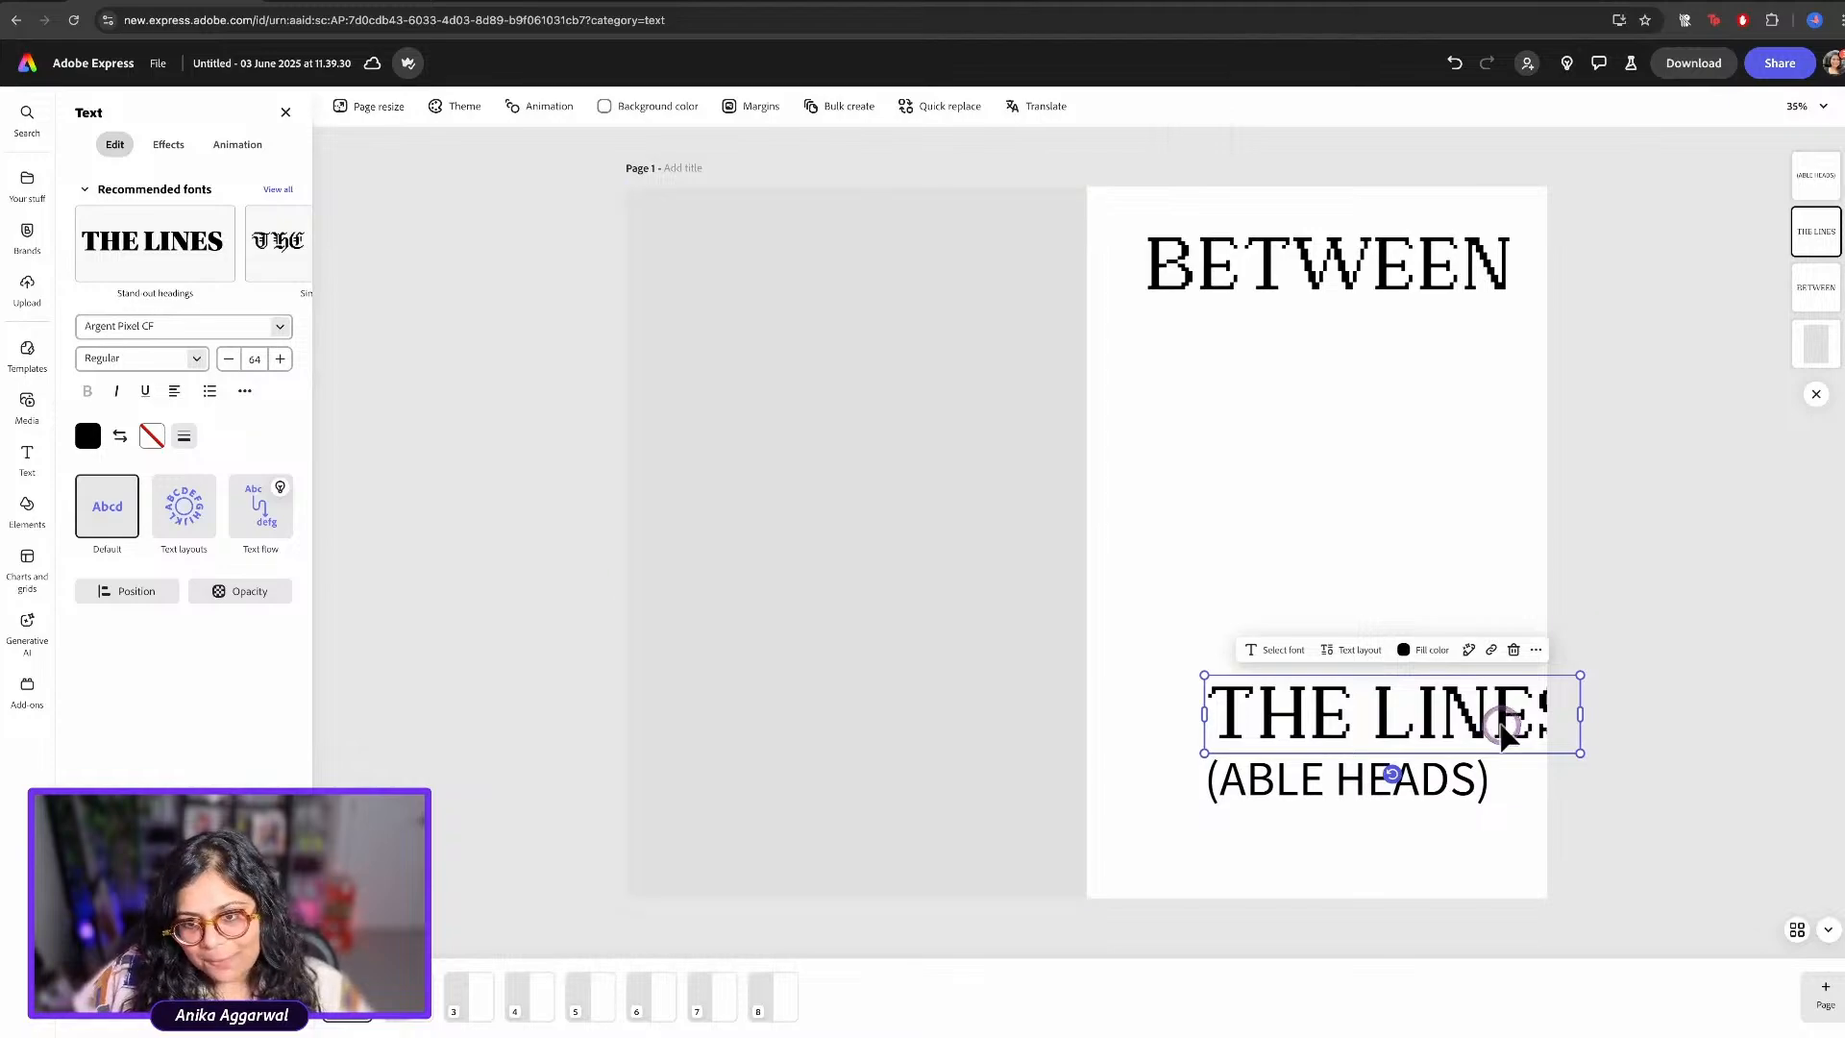
mouse_move(1402, 724)
mouse_down()
mouse_move(1385, 722)
mouse_move(1430, 725)
mouse_up()
Set "(ABLE HEADS)" in Argent Pixel CF at size 48 and line it up beneath "THE LINES"
click(1371, 791)
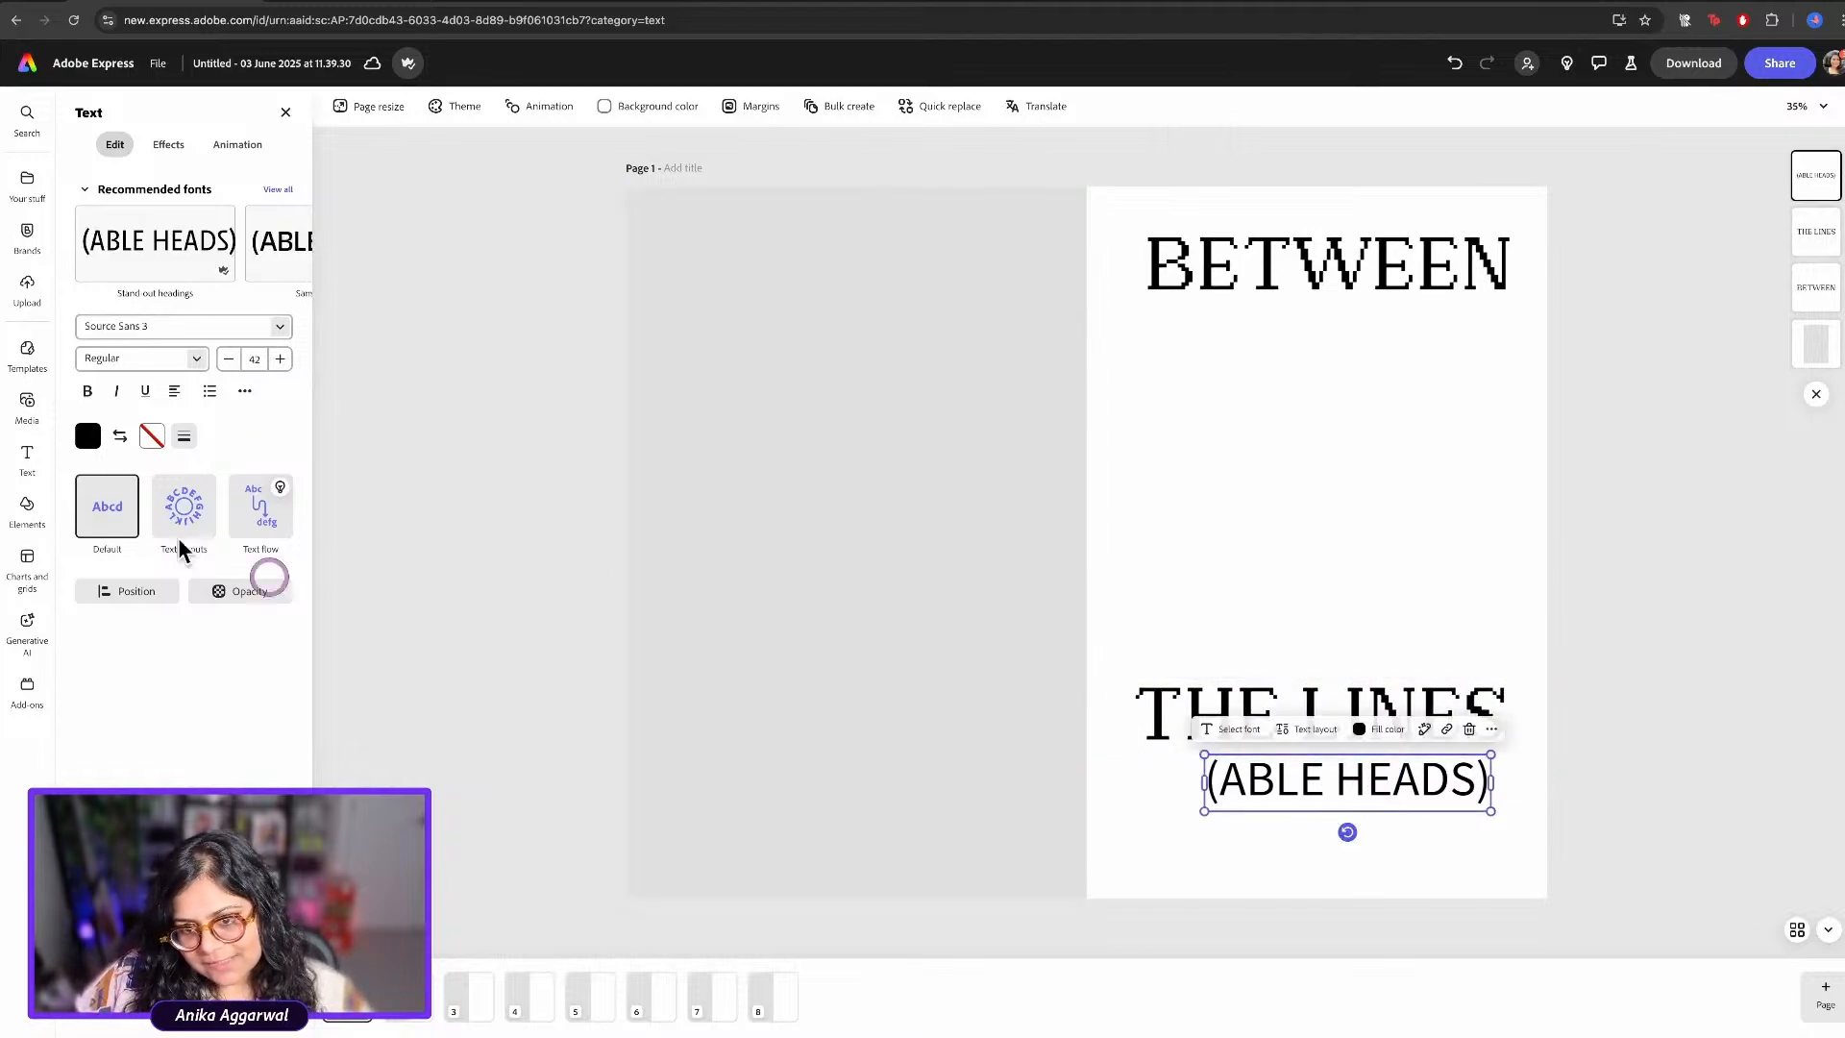
click(280, 326)
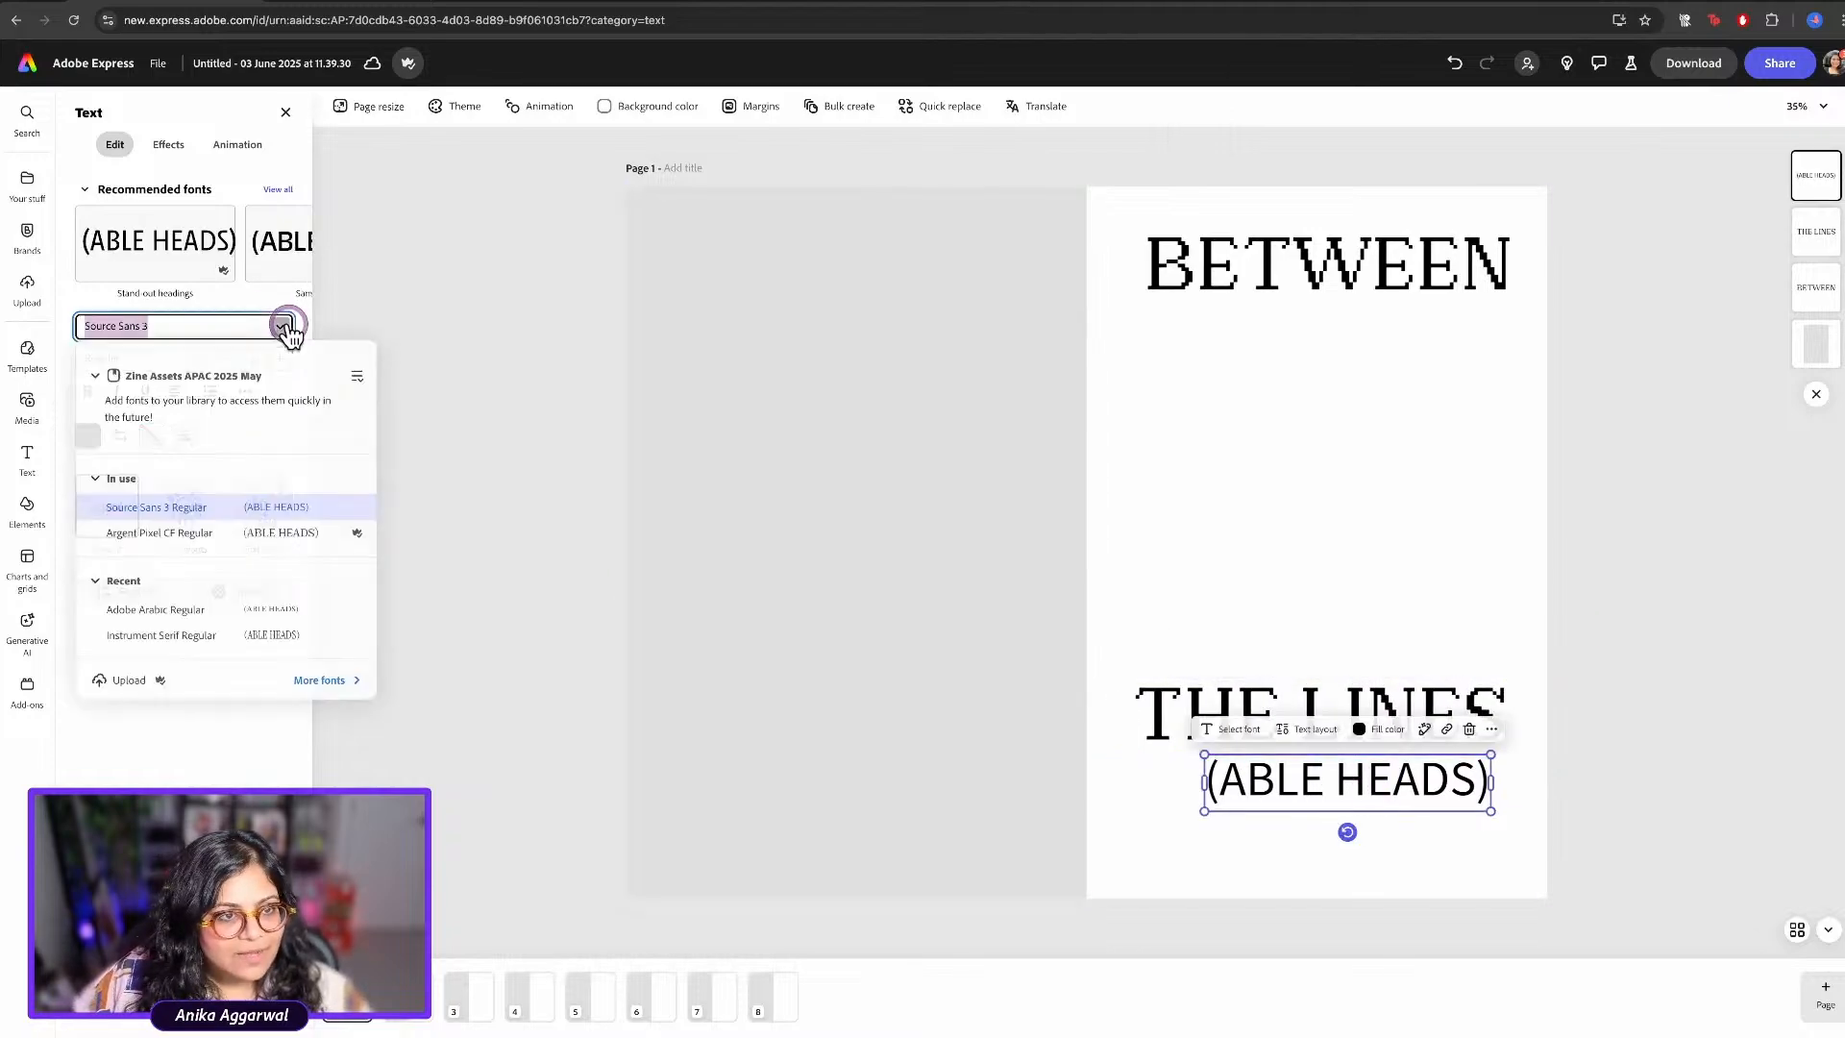
click(135, 532)
drag(1450, 804, 1422, 783)
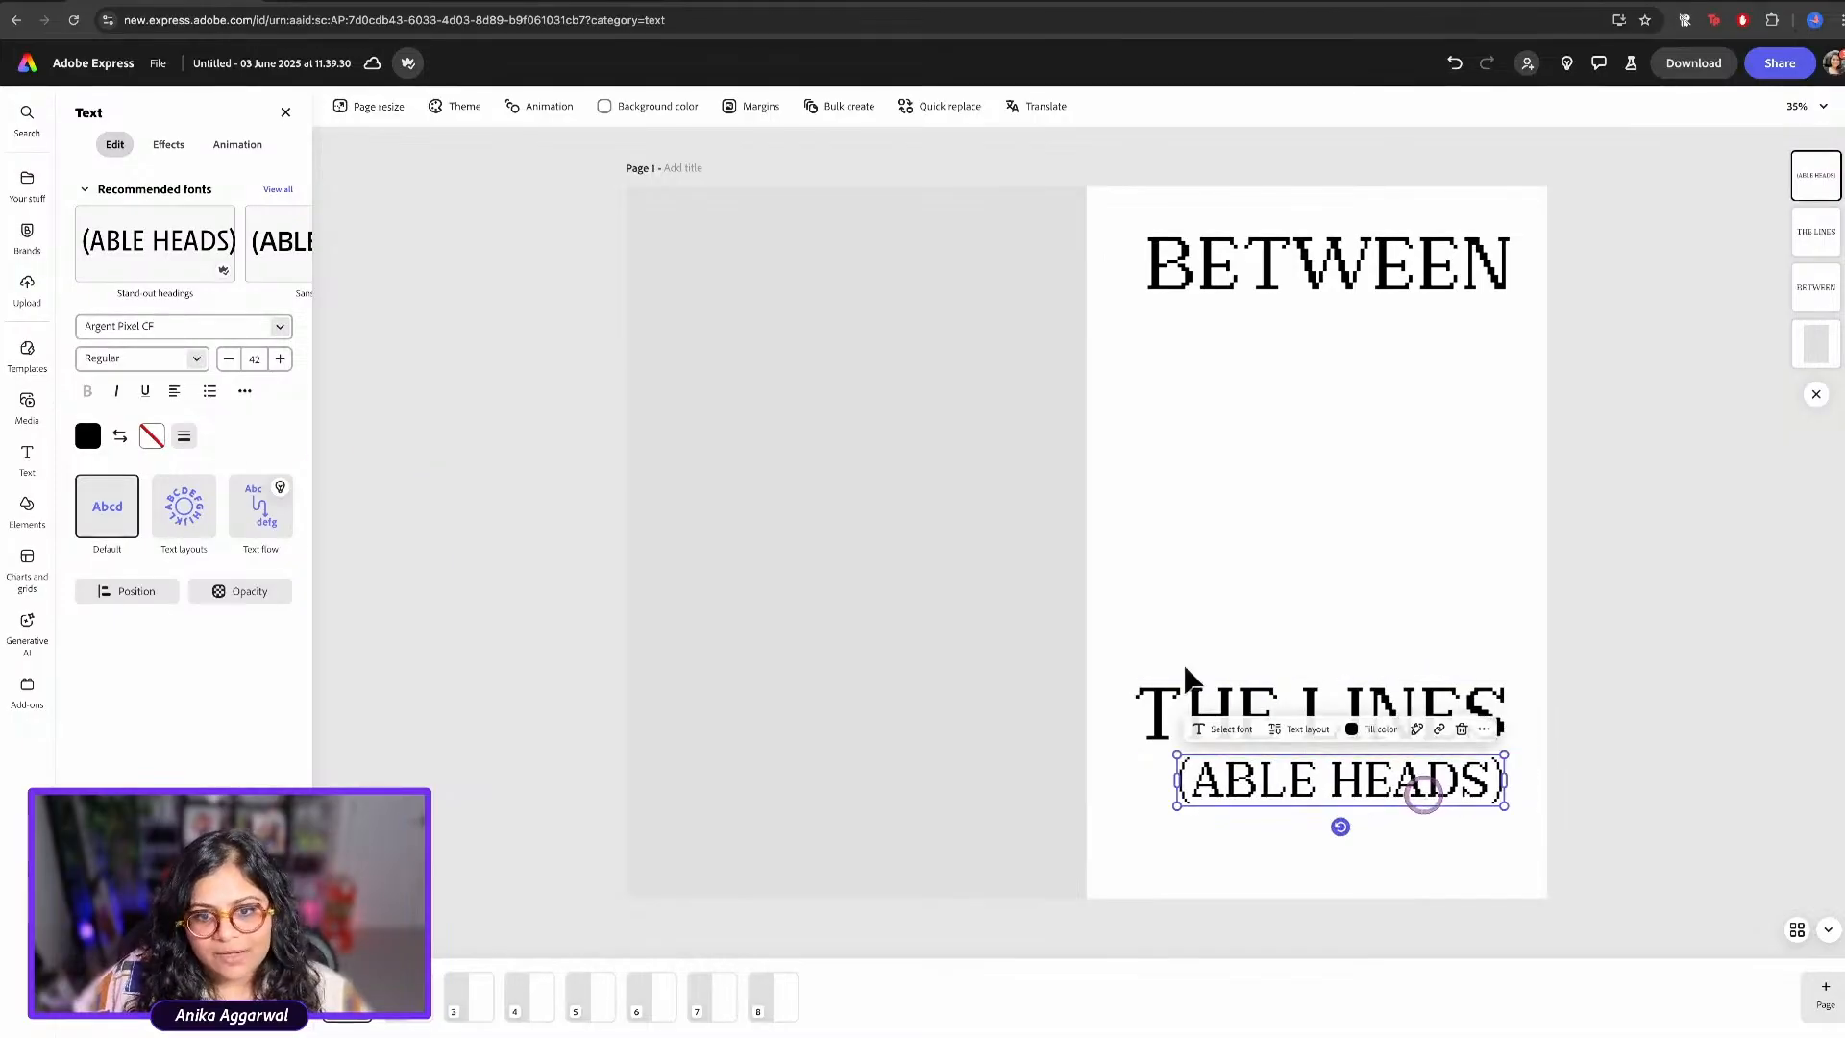
click(278, 361)
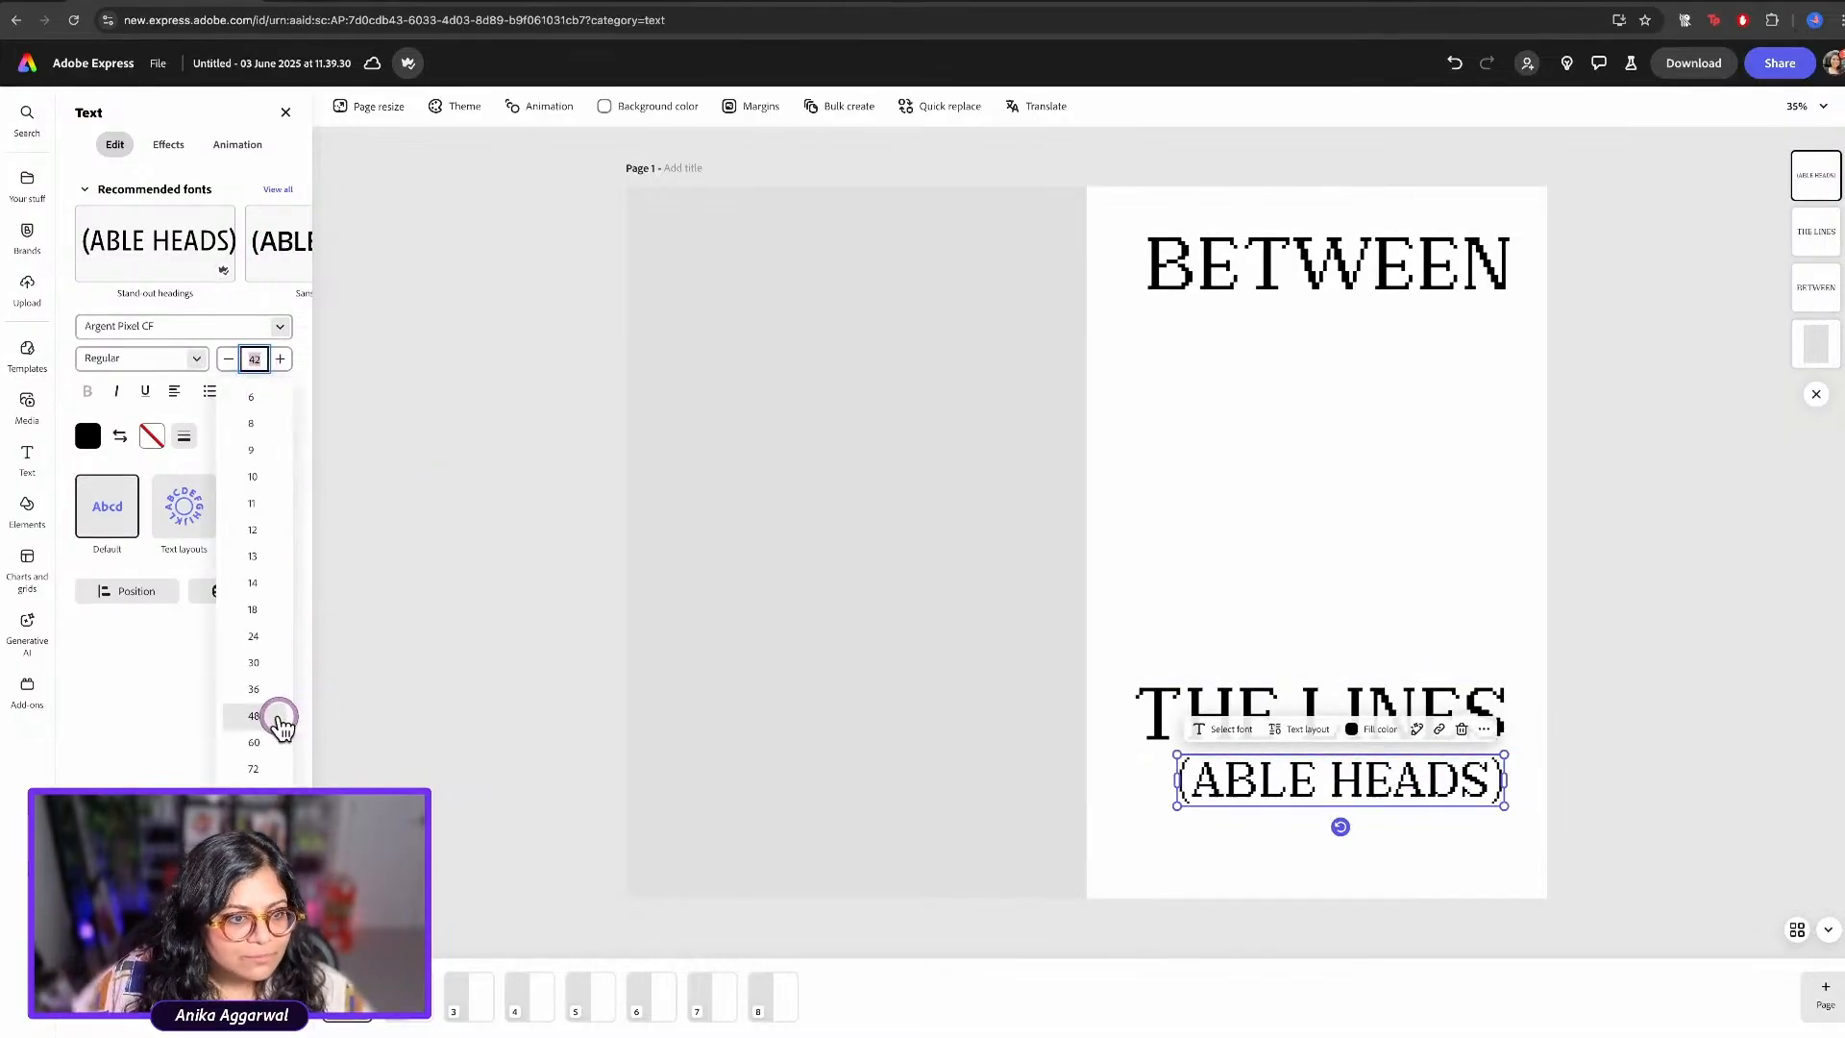
click(292, 719)
click(1290, 675)
drag(1400, 791, 1364, 791)
Move "(ABLE HEADS)" lower toward the page's bottom edge and bring "THE LINES" down to sit just above it
shift+double_click(1392, 701)
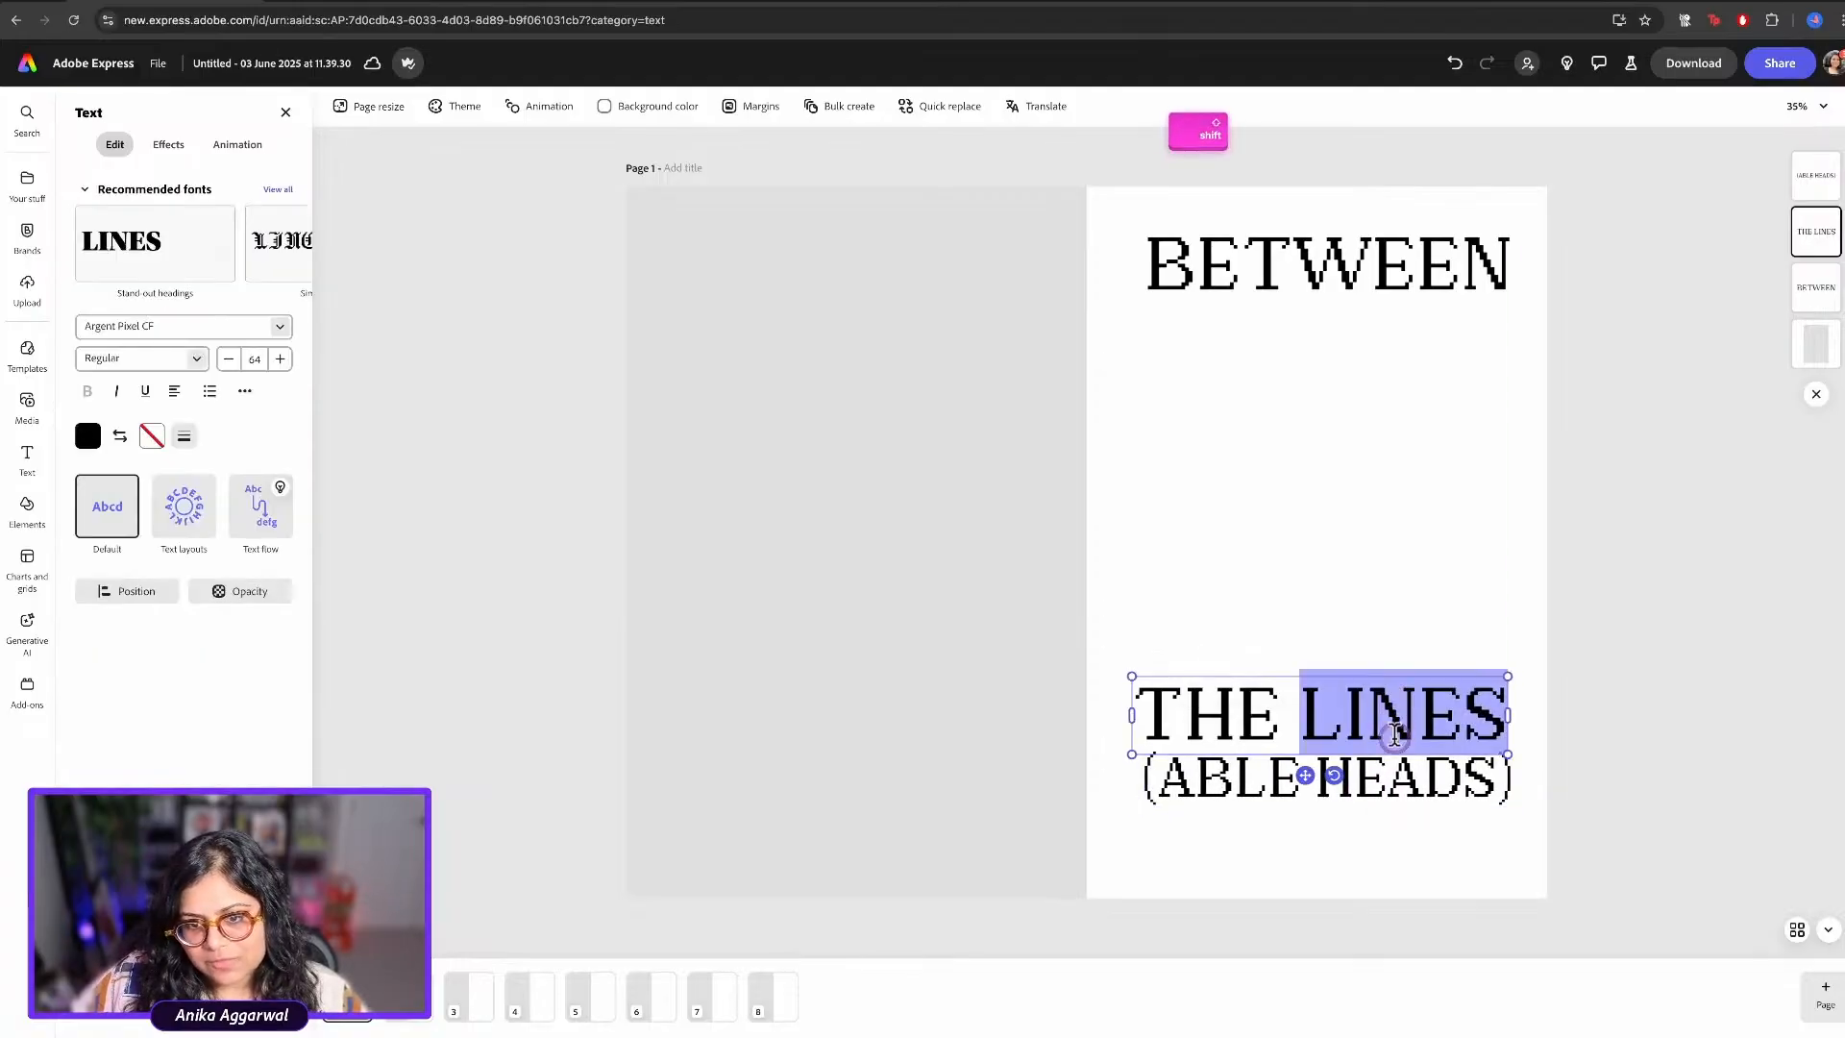
key(Escape)
drag(1282, 778, 1343, 836)
click(1392, 701)
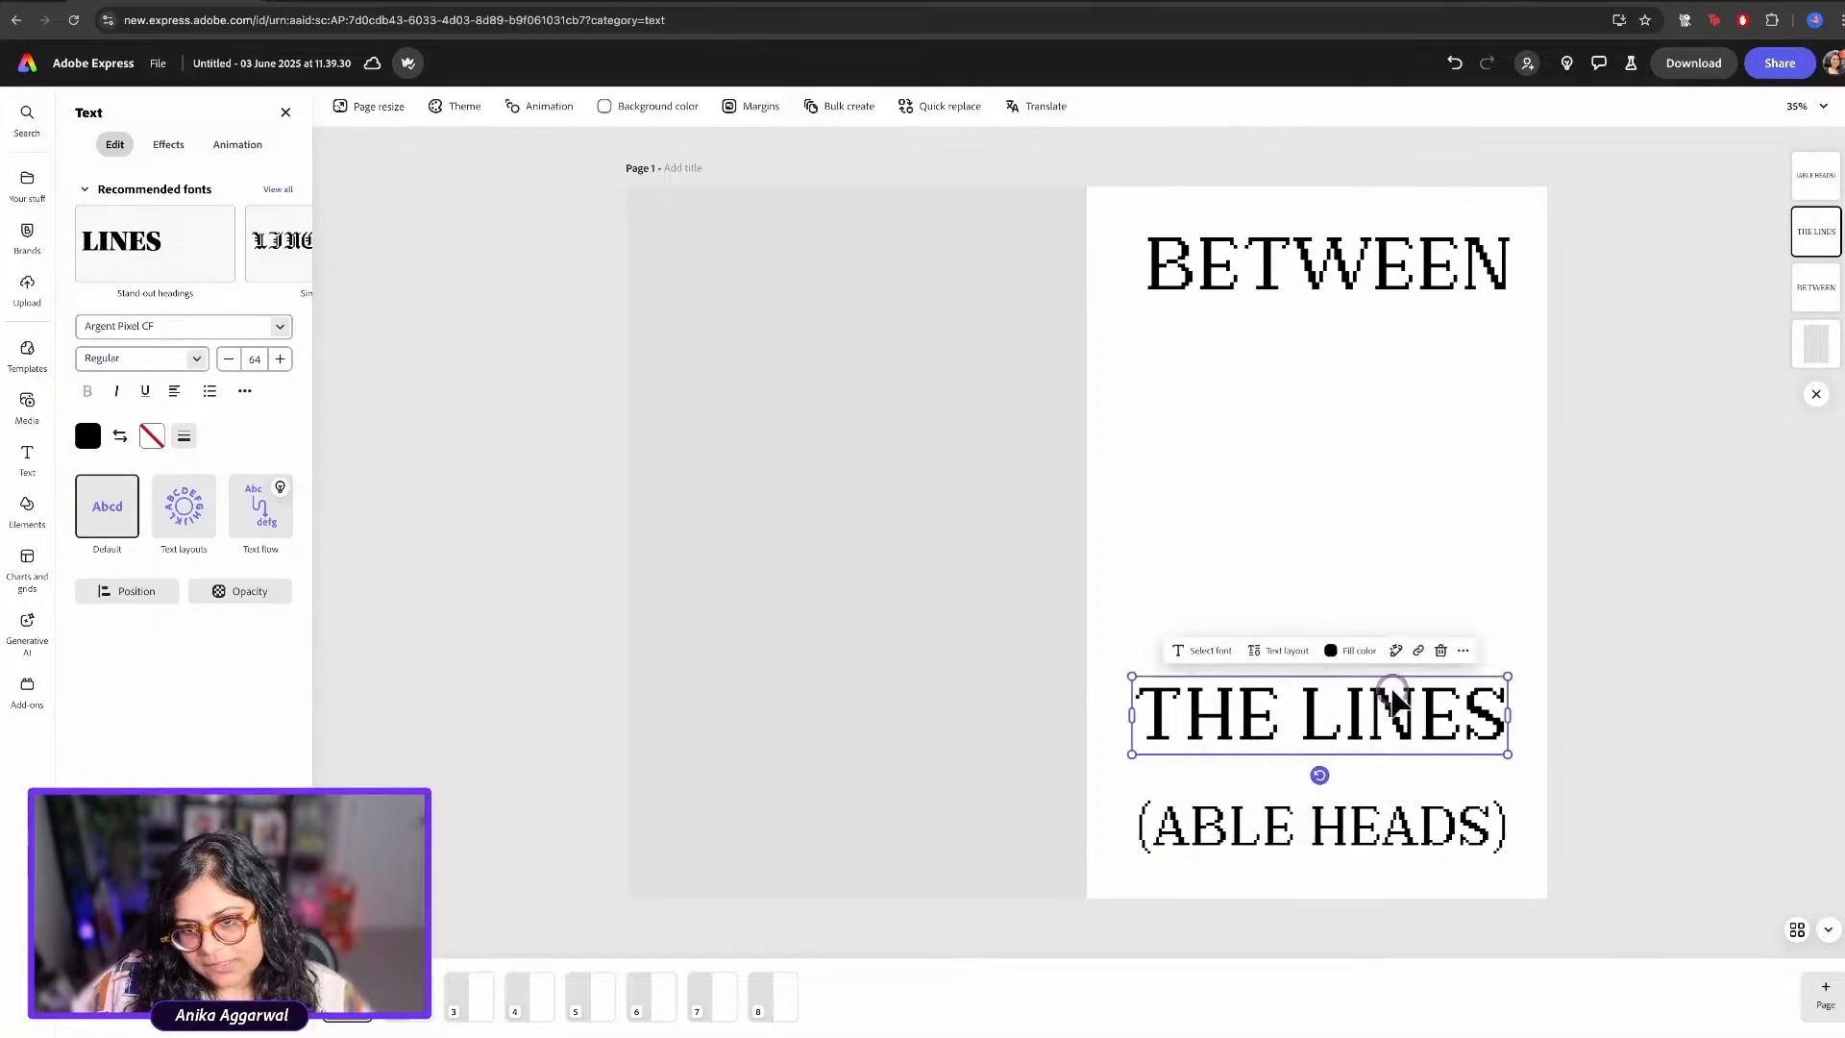
drag(1393, 701, 1392, 747)
click(1422, 571)
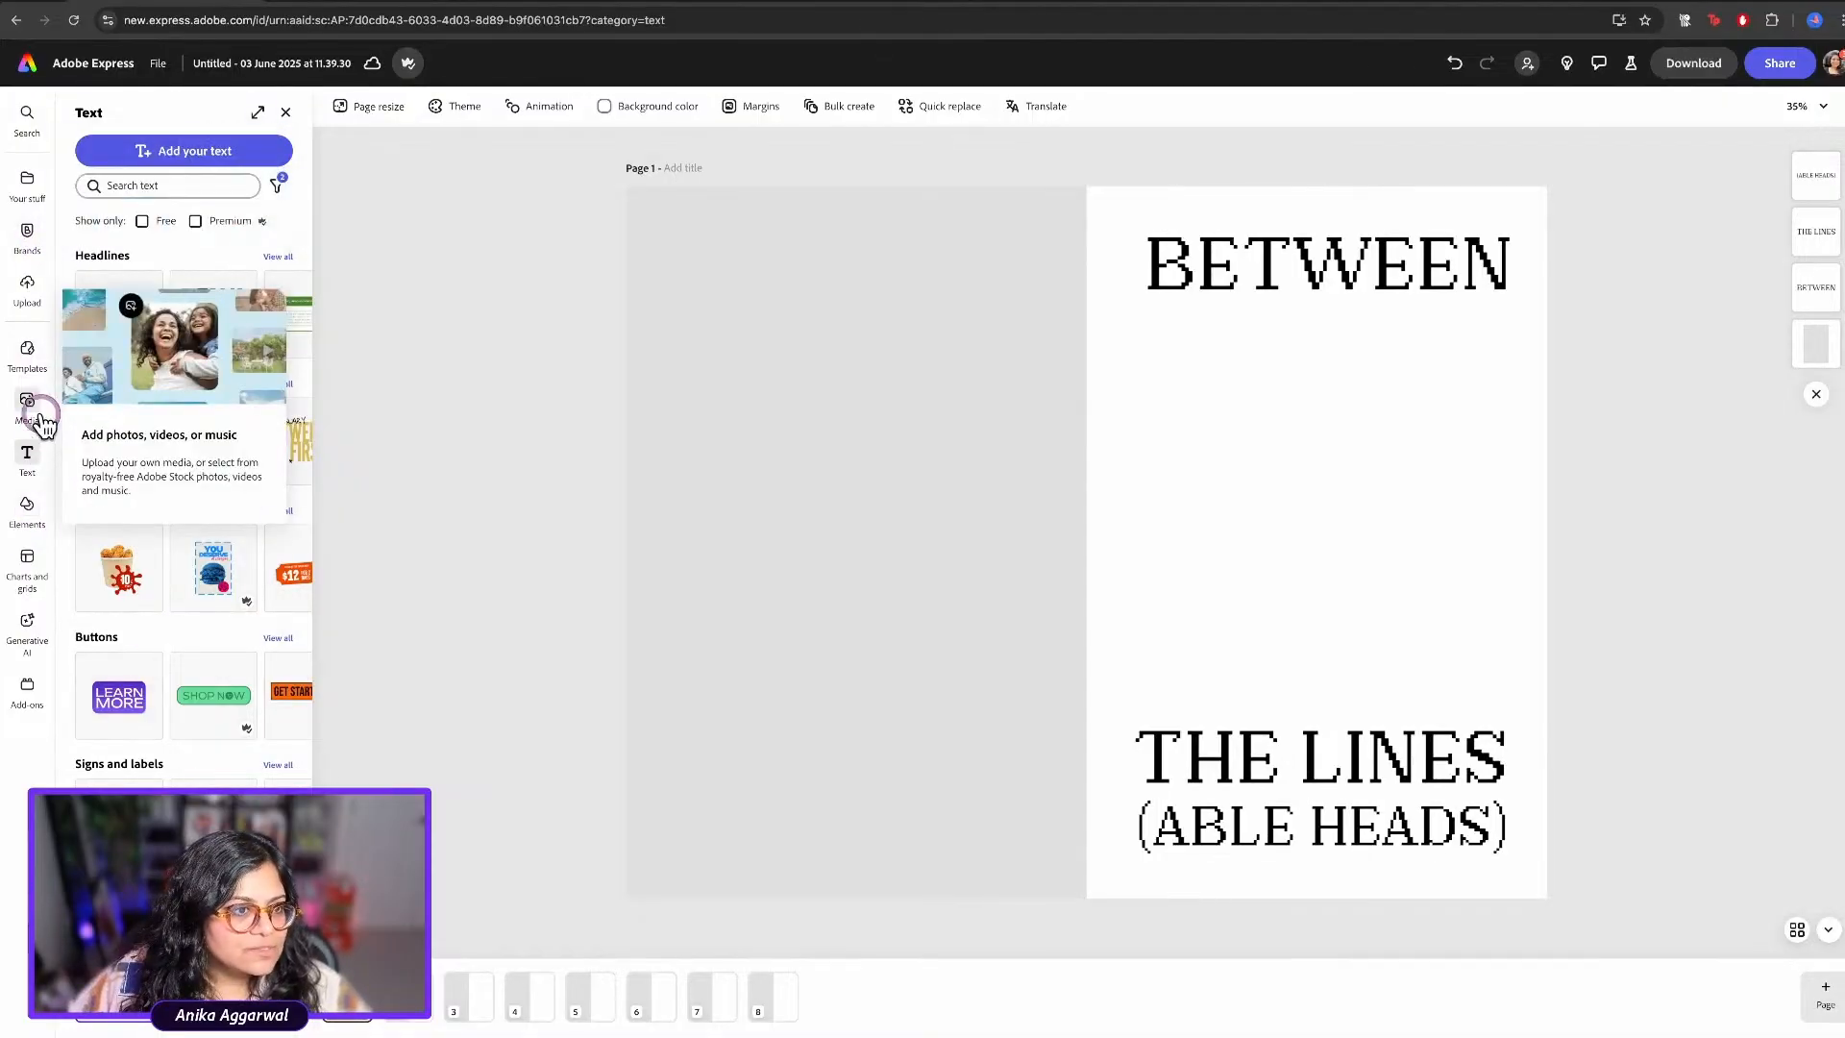
Insert the hand-drawn underline stroke from the zine assets library, enlarge it and place it beneath "(ABLE HEADS)"
click(27, 180)
scroll(216, 538, down, 15)
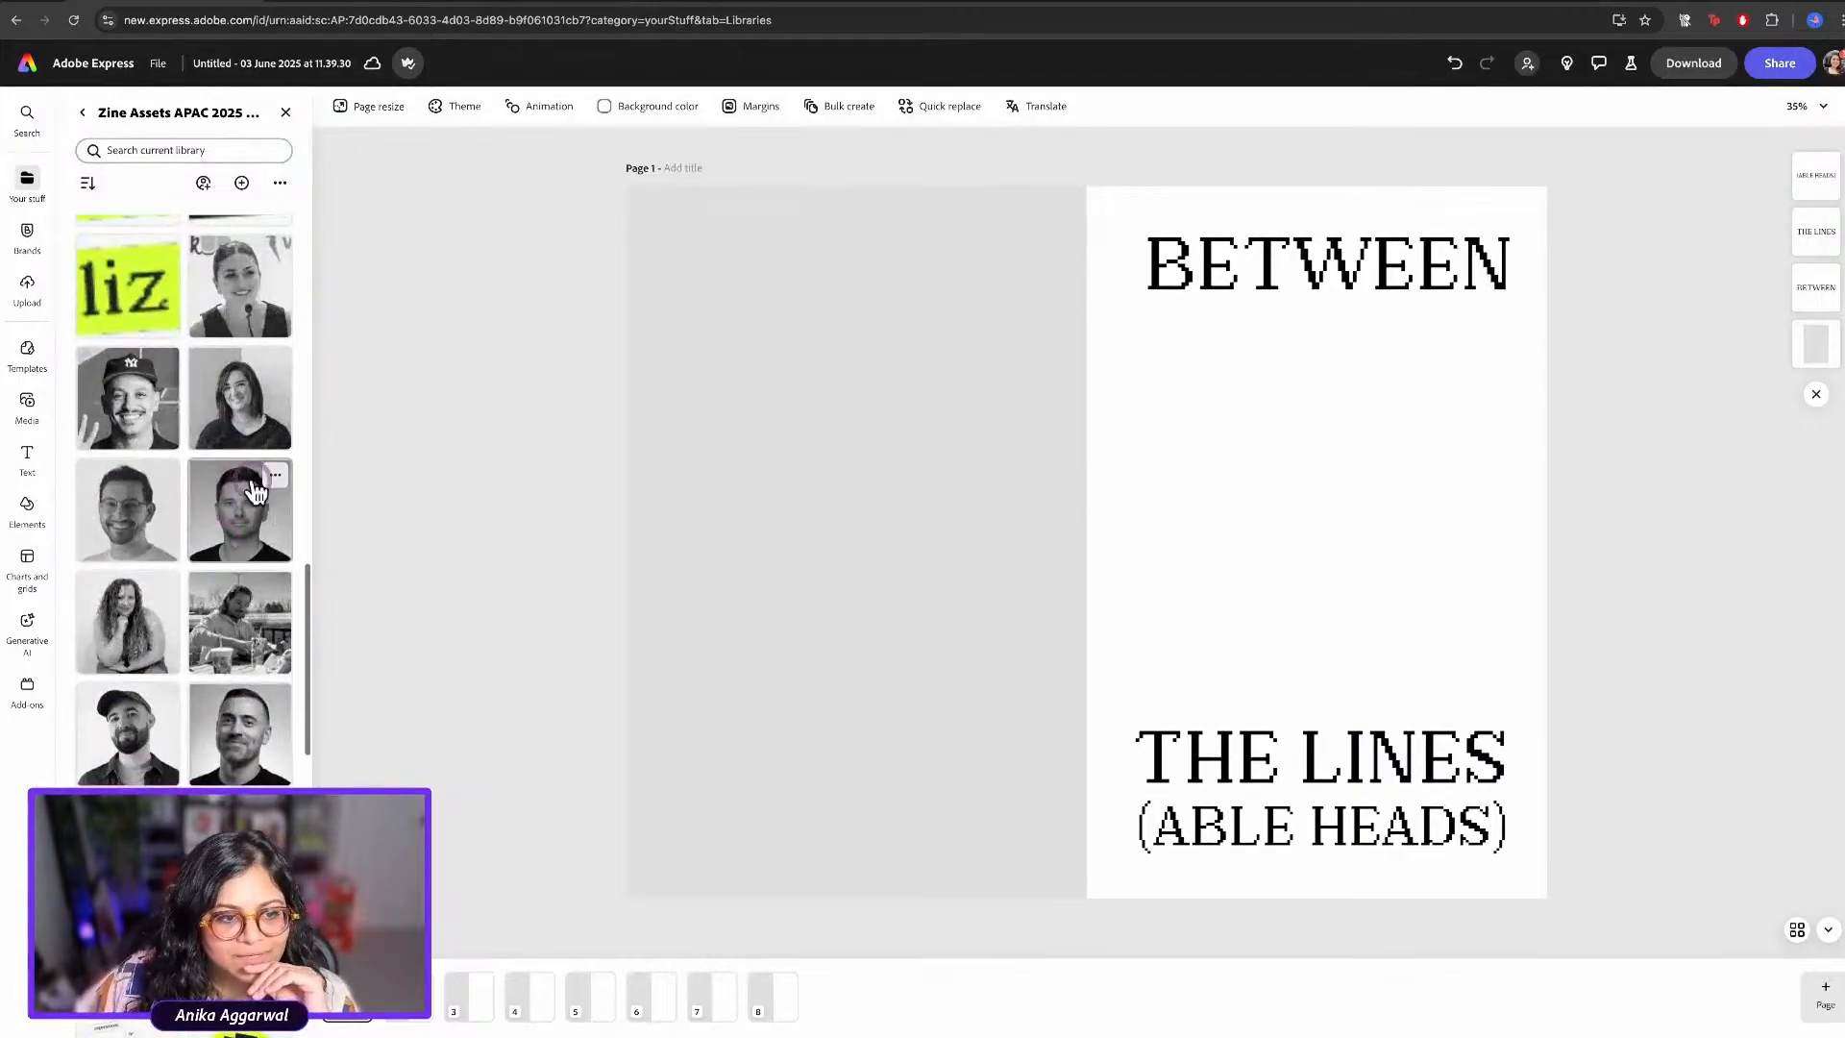
scroll(247, 740, down, 12)
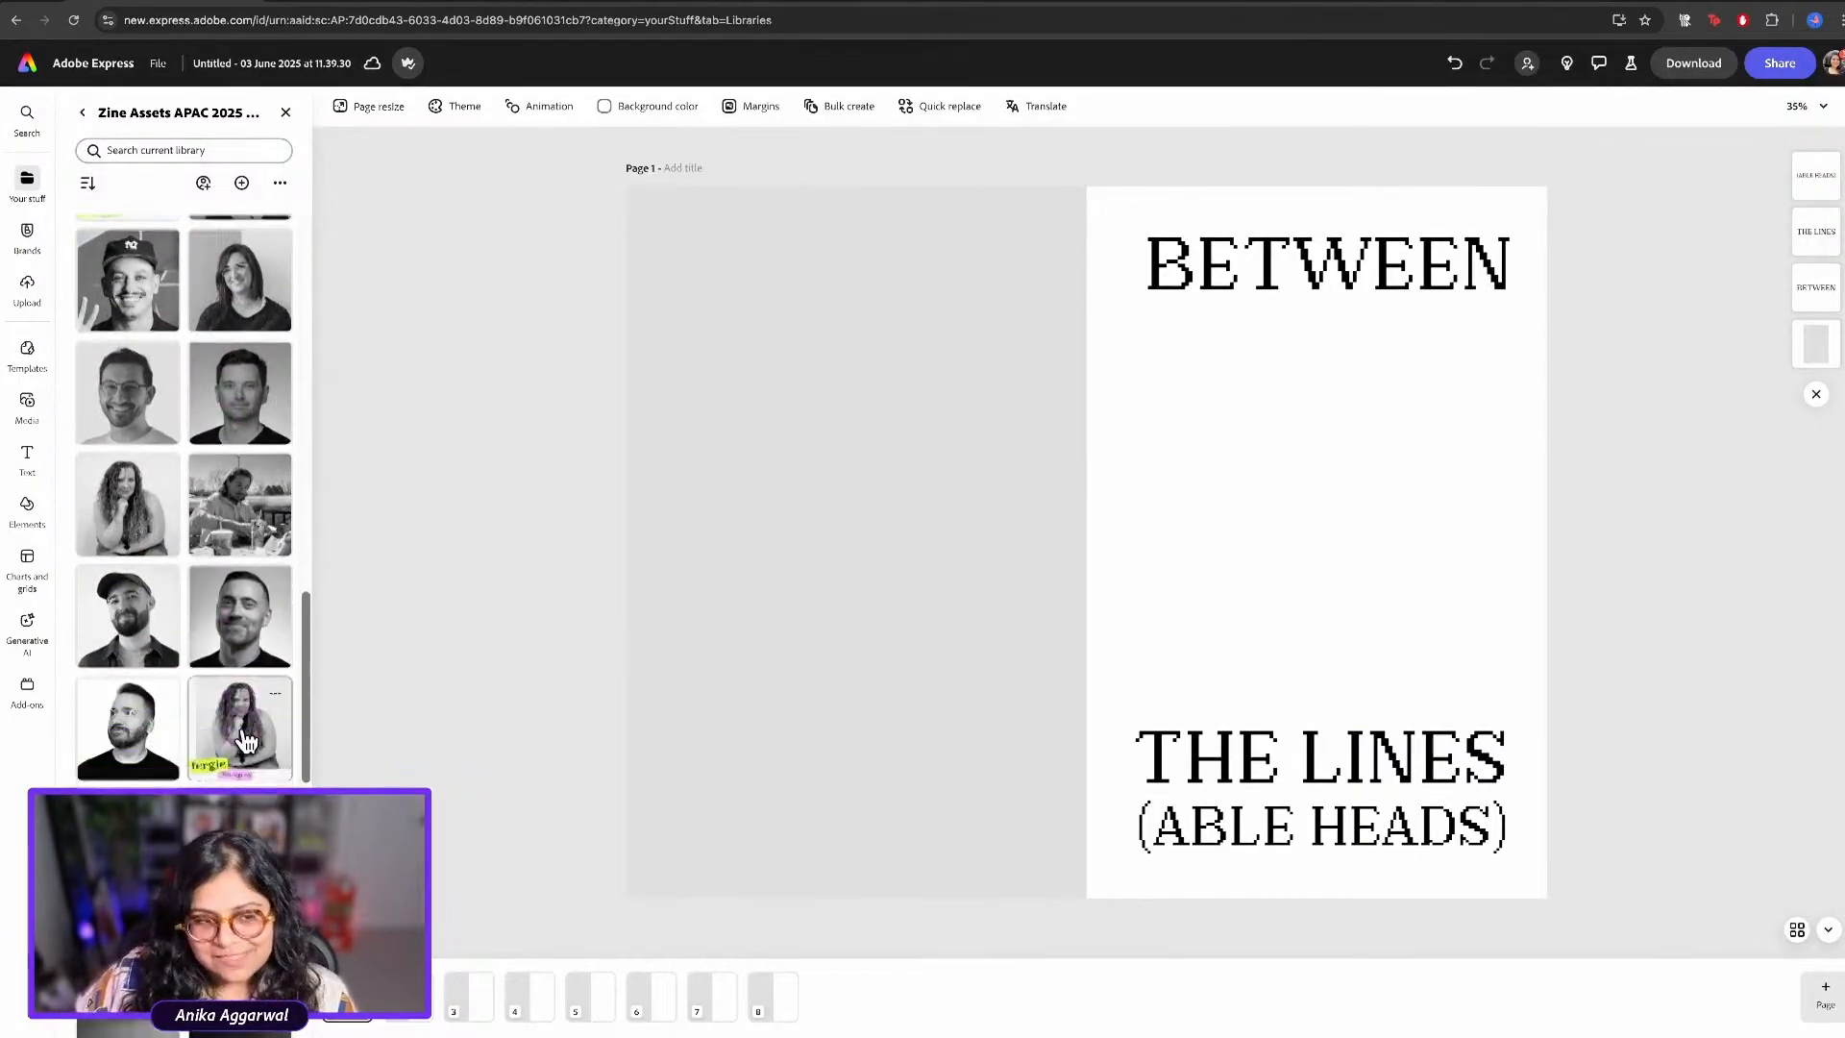
scroll(247, 740, down, 8)
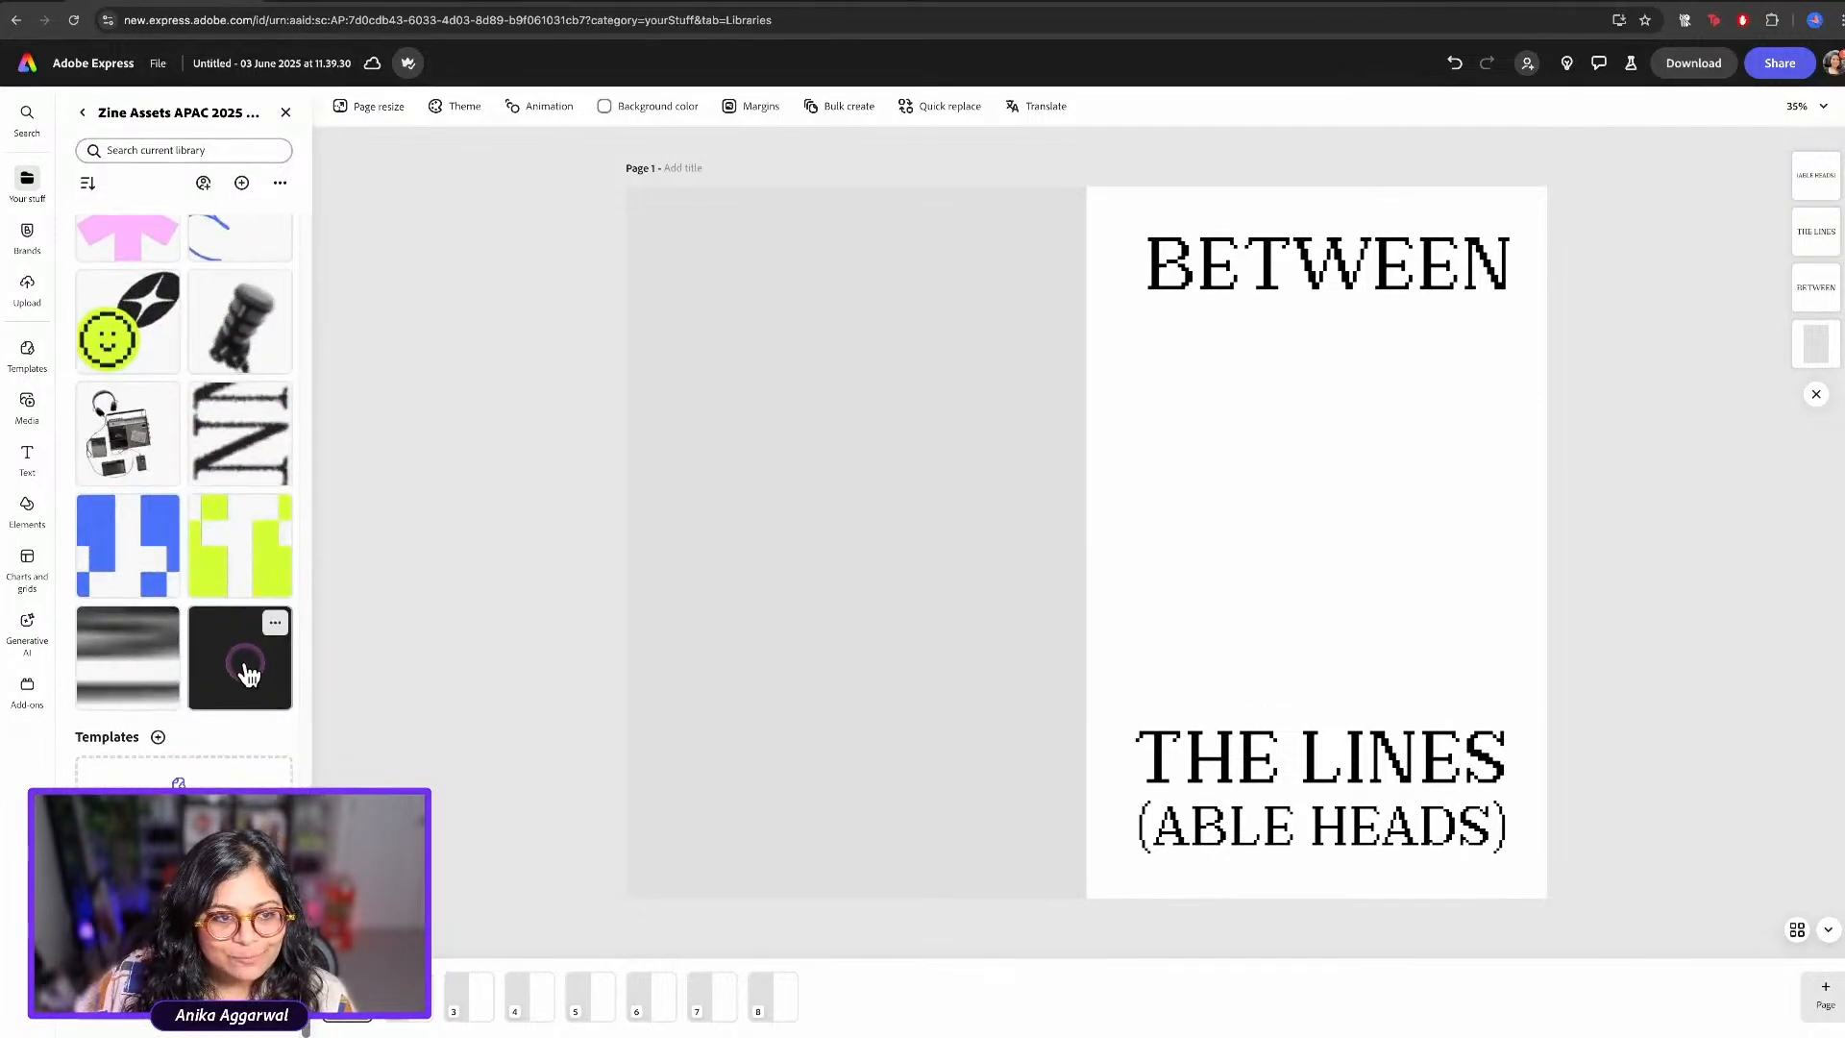
click(256, 564)
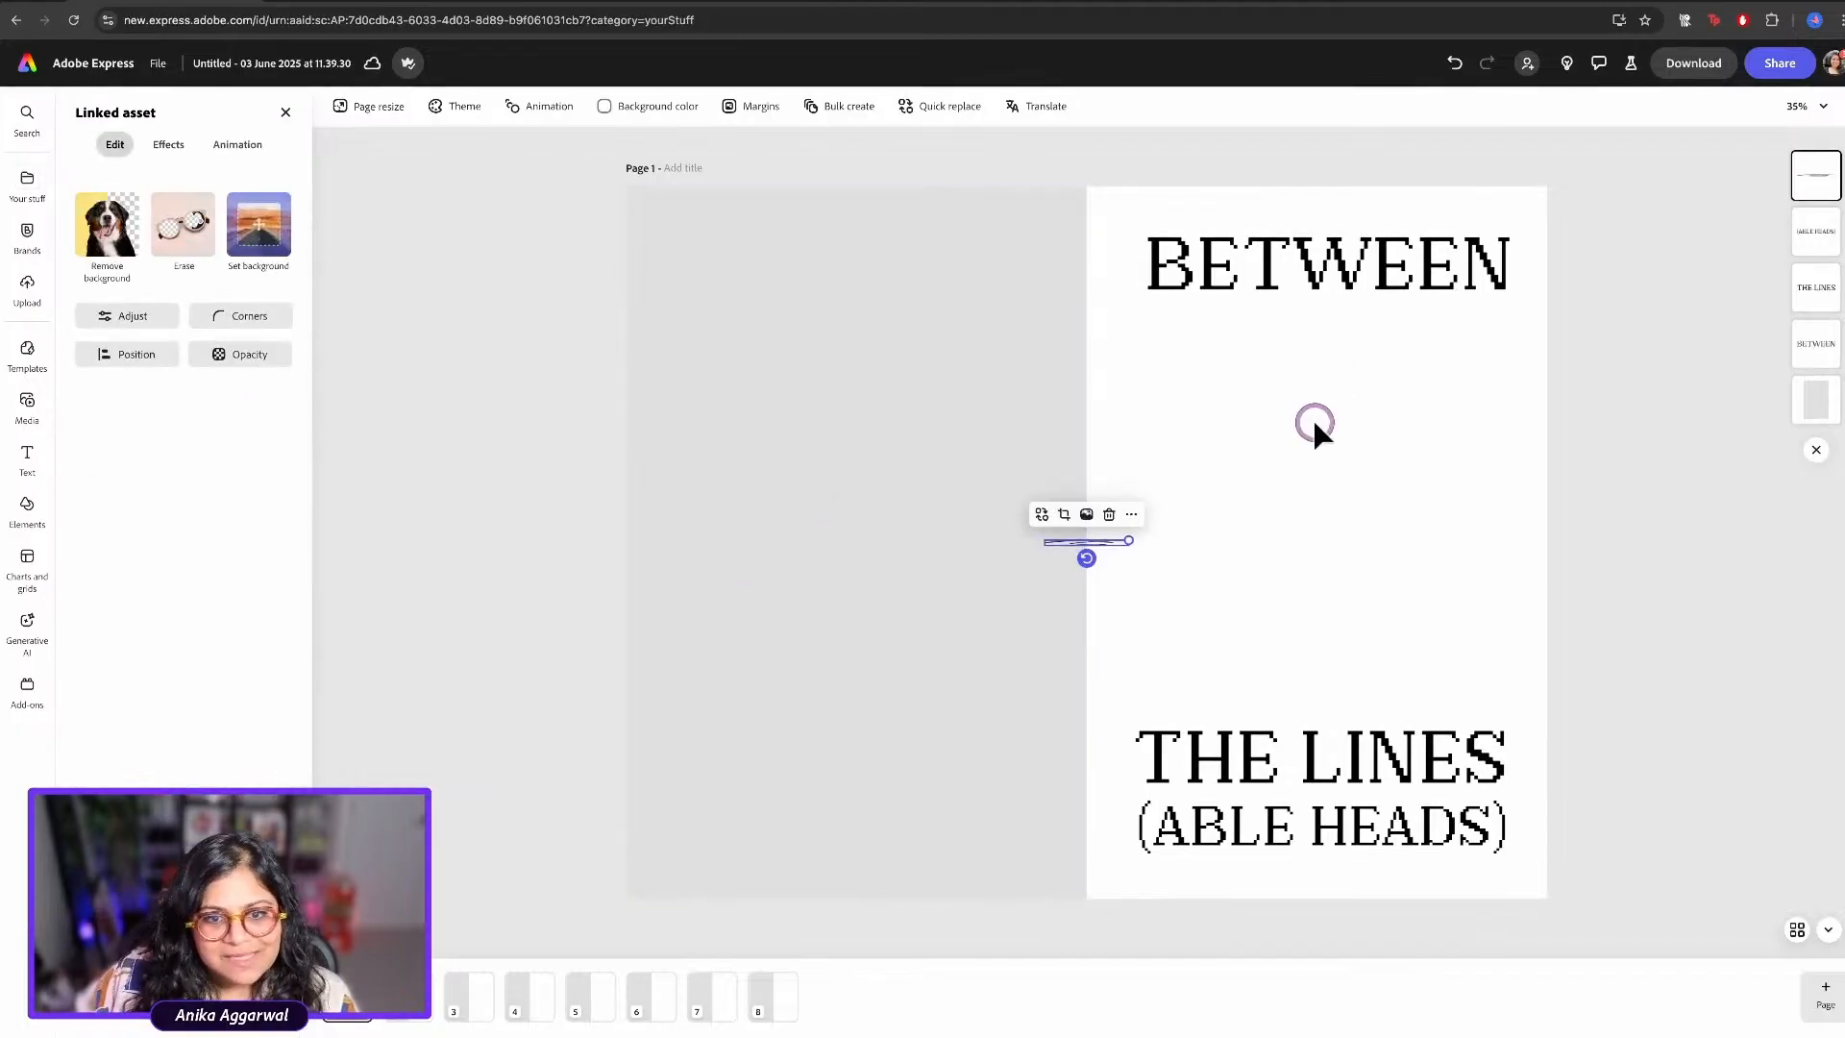
drag(1133, 536, 1363, 865)
click(1565, 568)
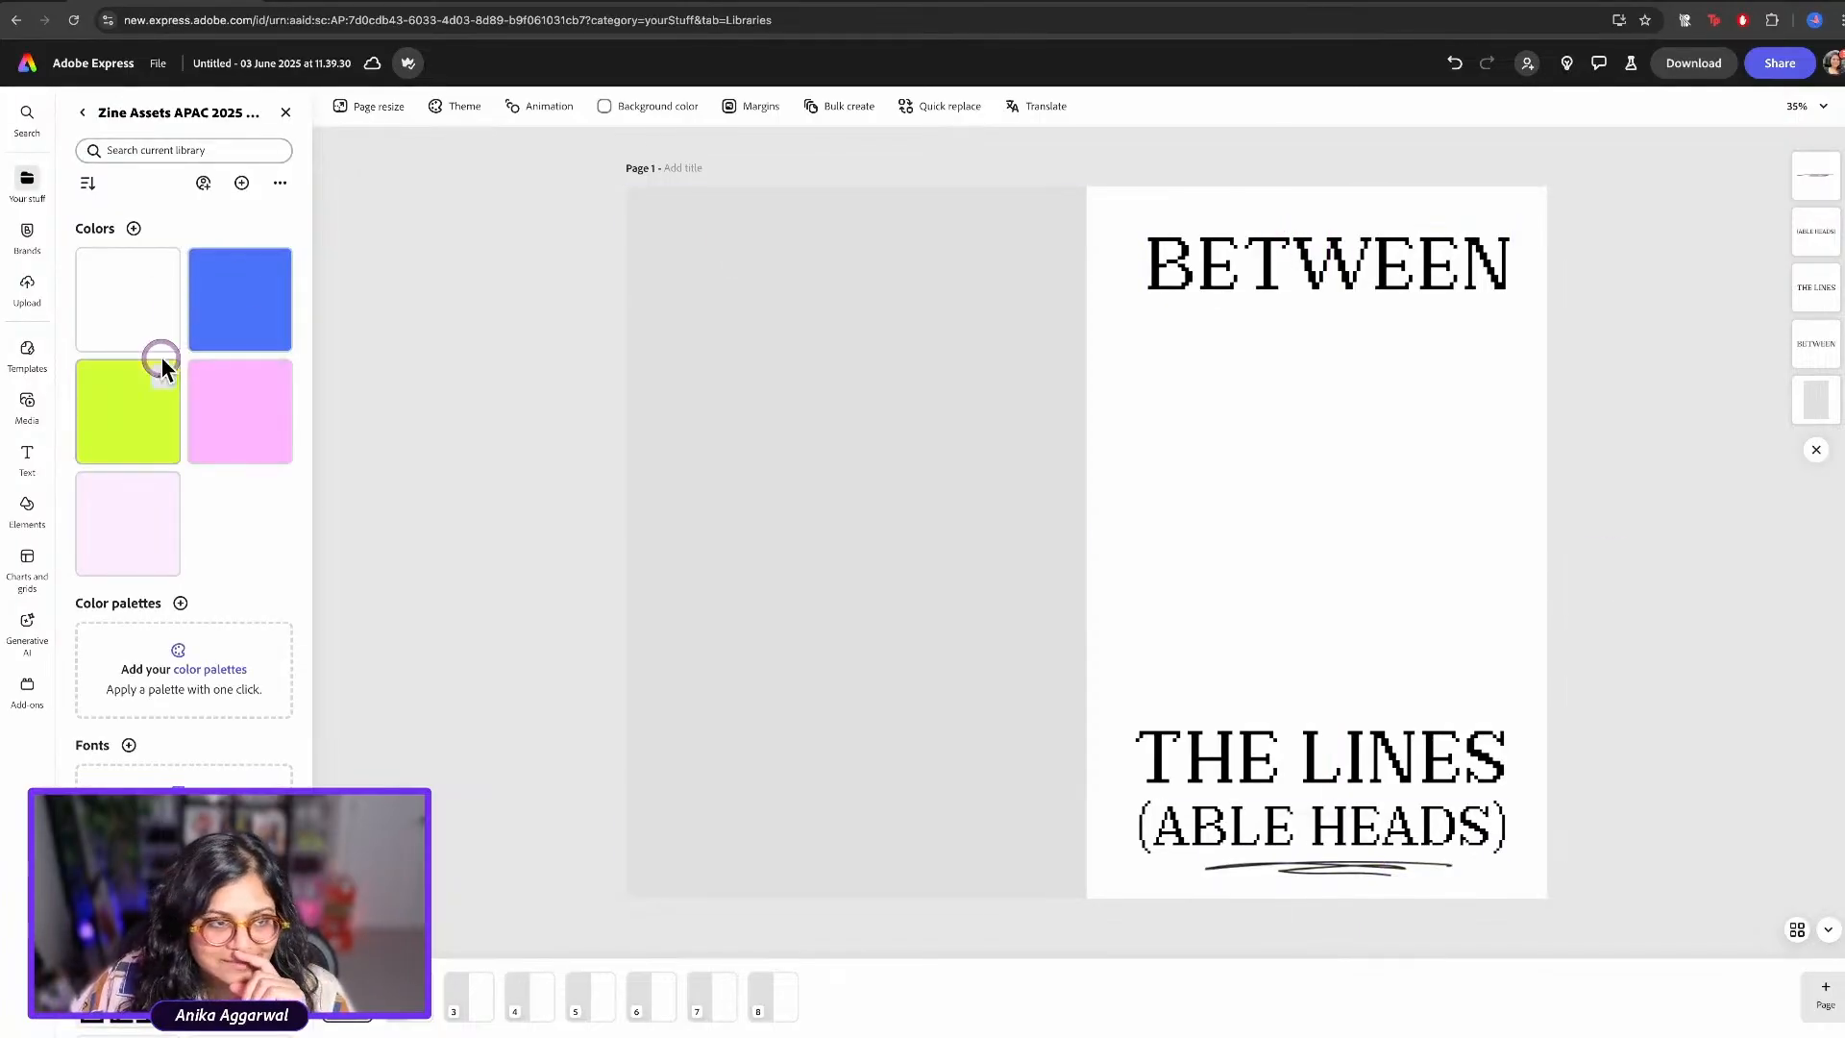
Add a new text box reading "zine 001" to page 1
click(29, 452)
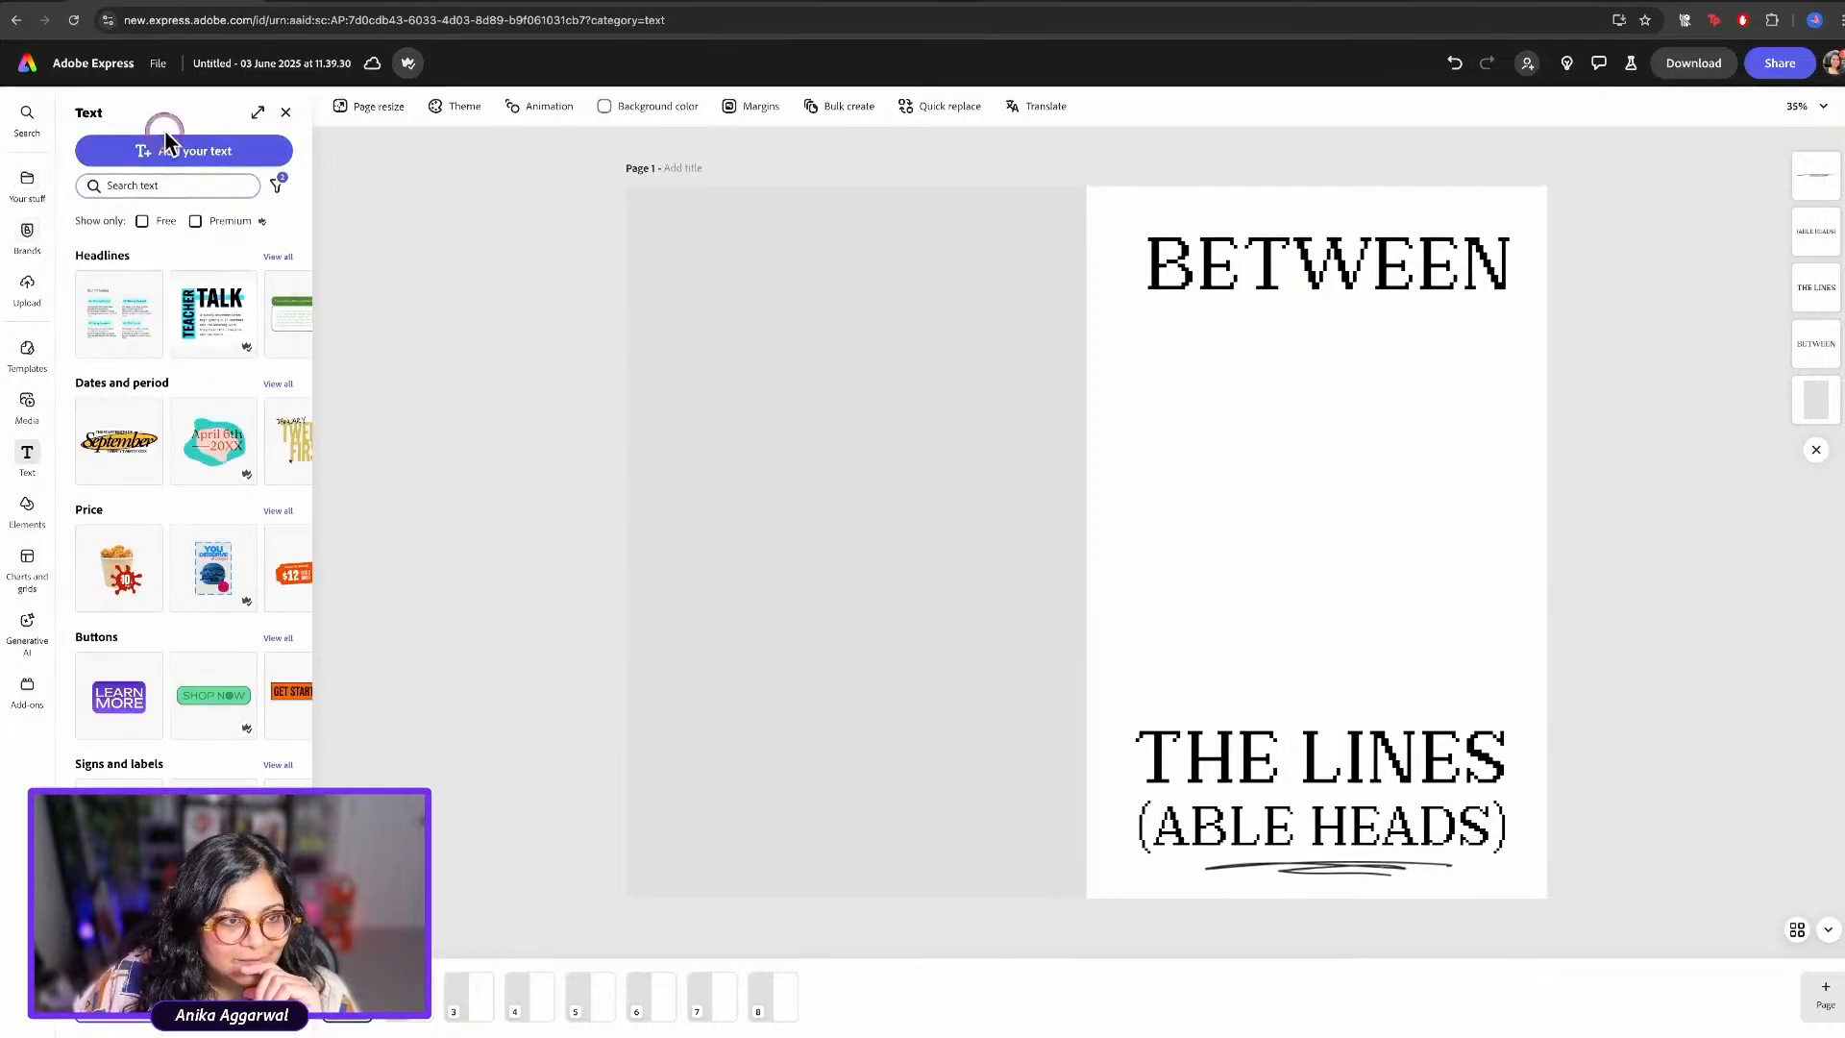
click(165, 142)
text(zi)
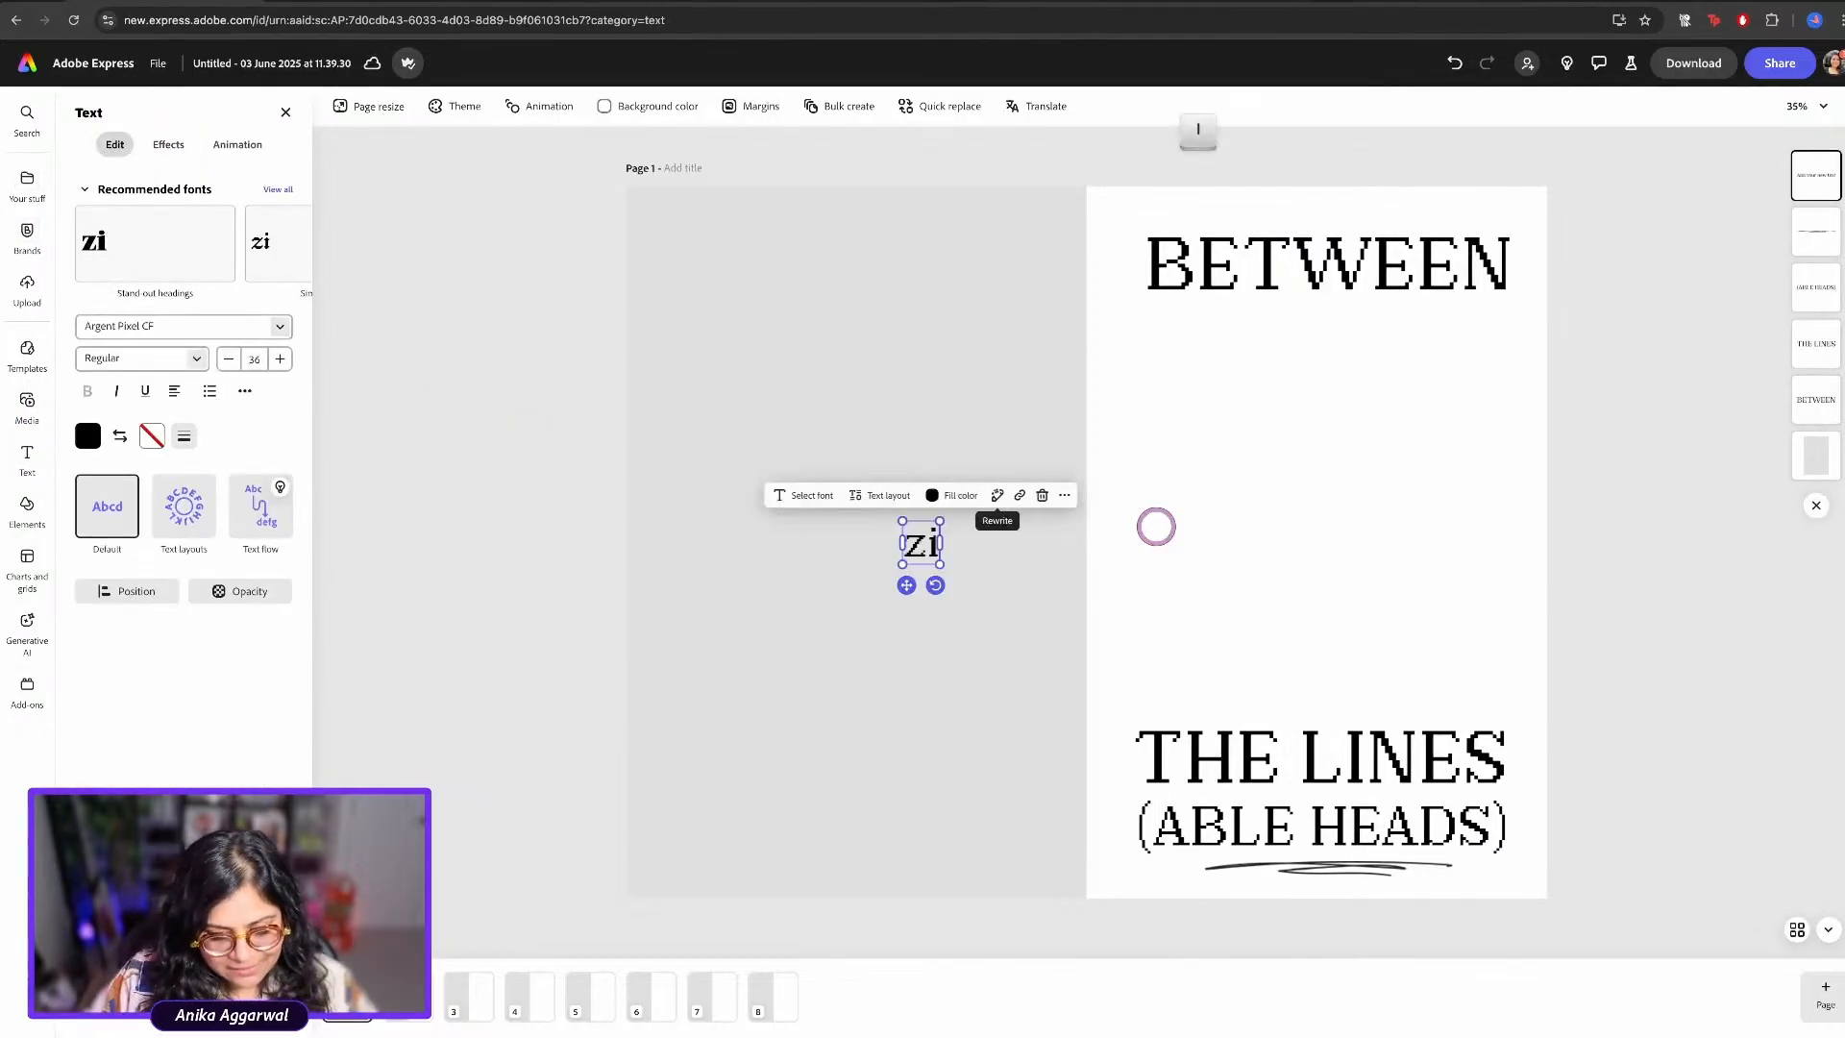
text(ne 0001)
key(BackSpace)
key(BackSpace)
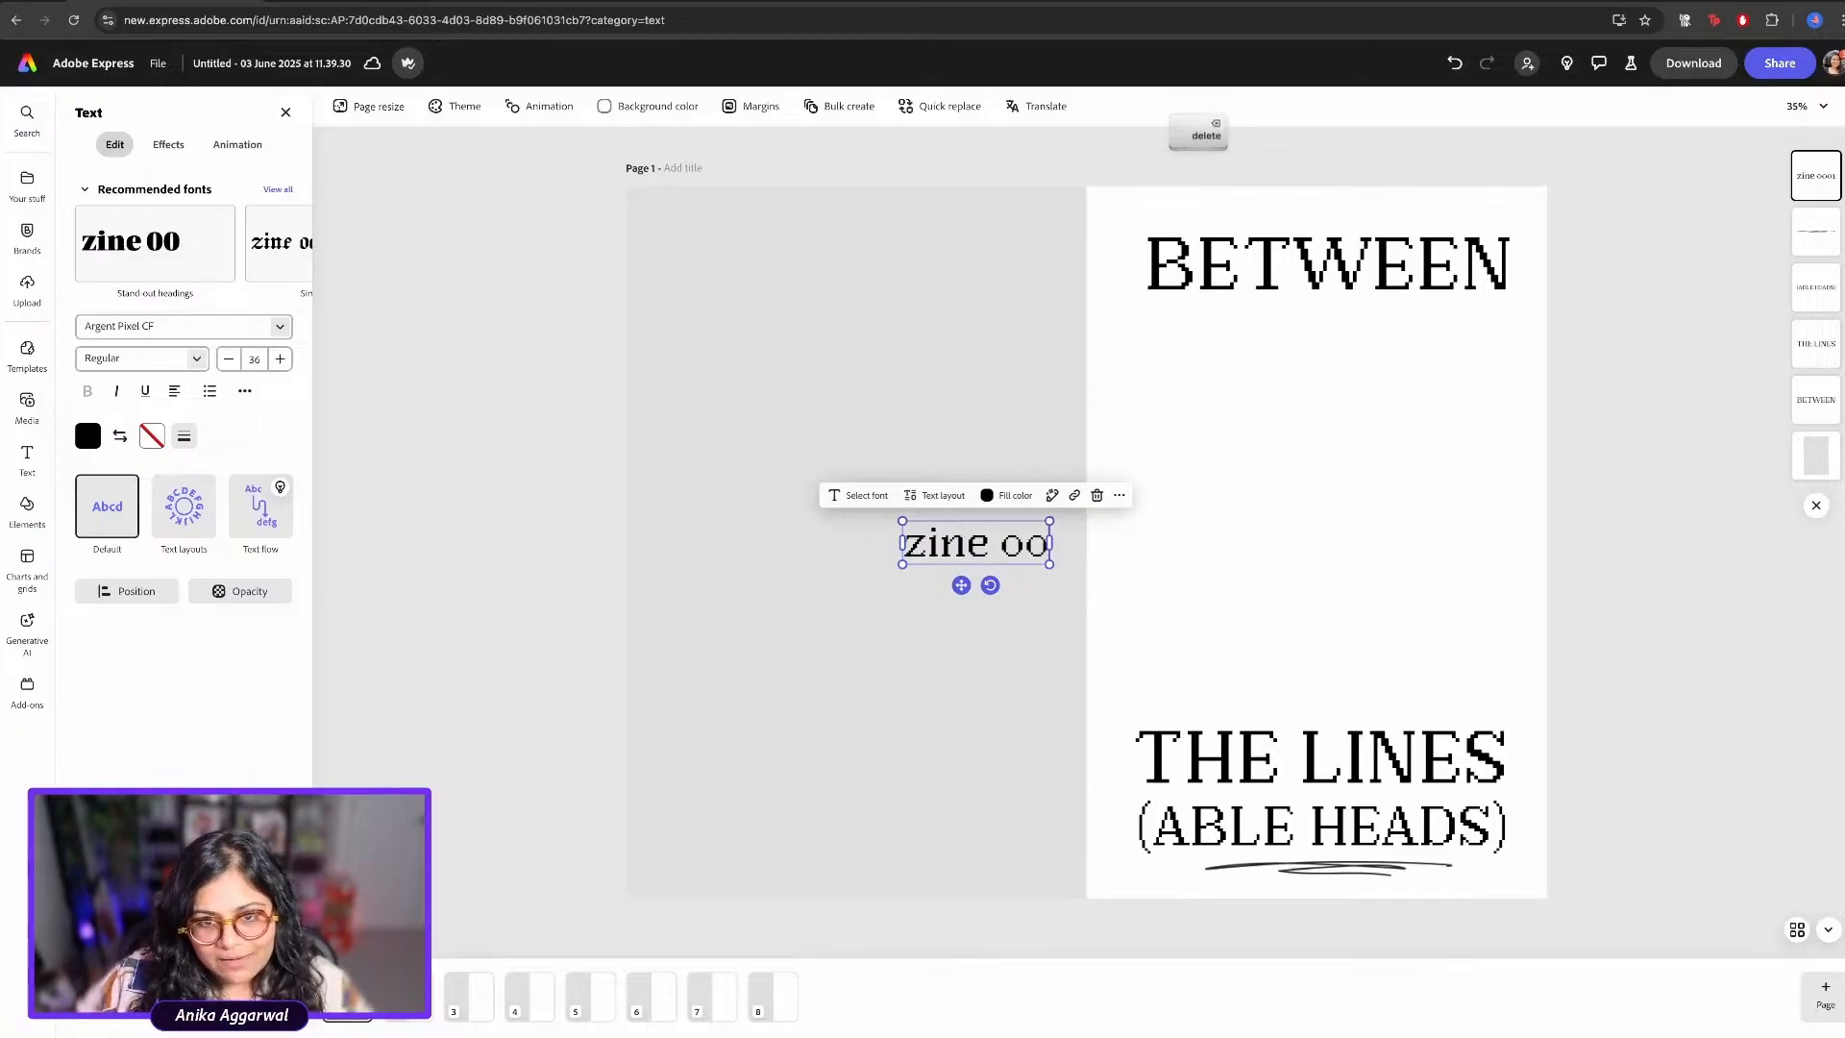
text(1)
key(Escape)
Duplicate the "zine 001" text on the right half and change one copy to read "2025"
drag(1048, 539, 1272, 516)
double_click(1275, 516)
triple_click(1275, 517)
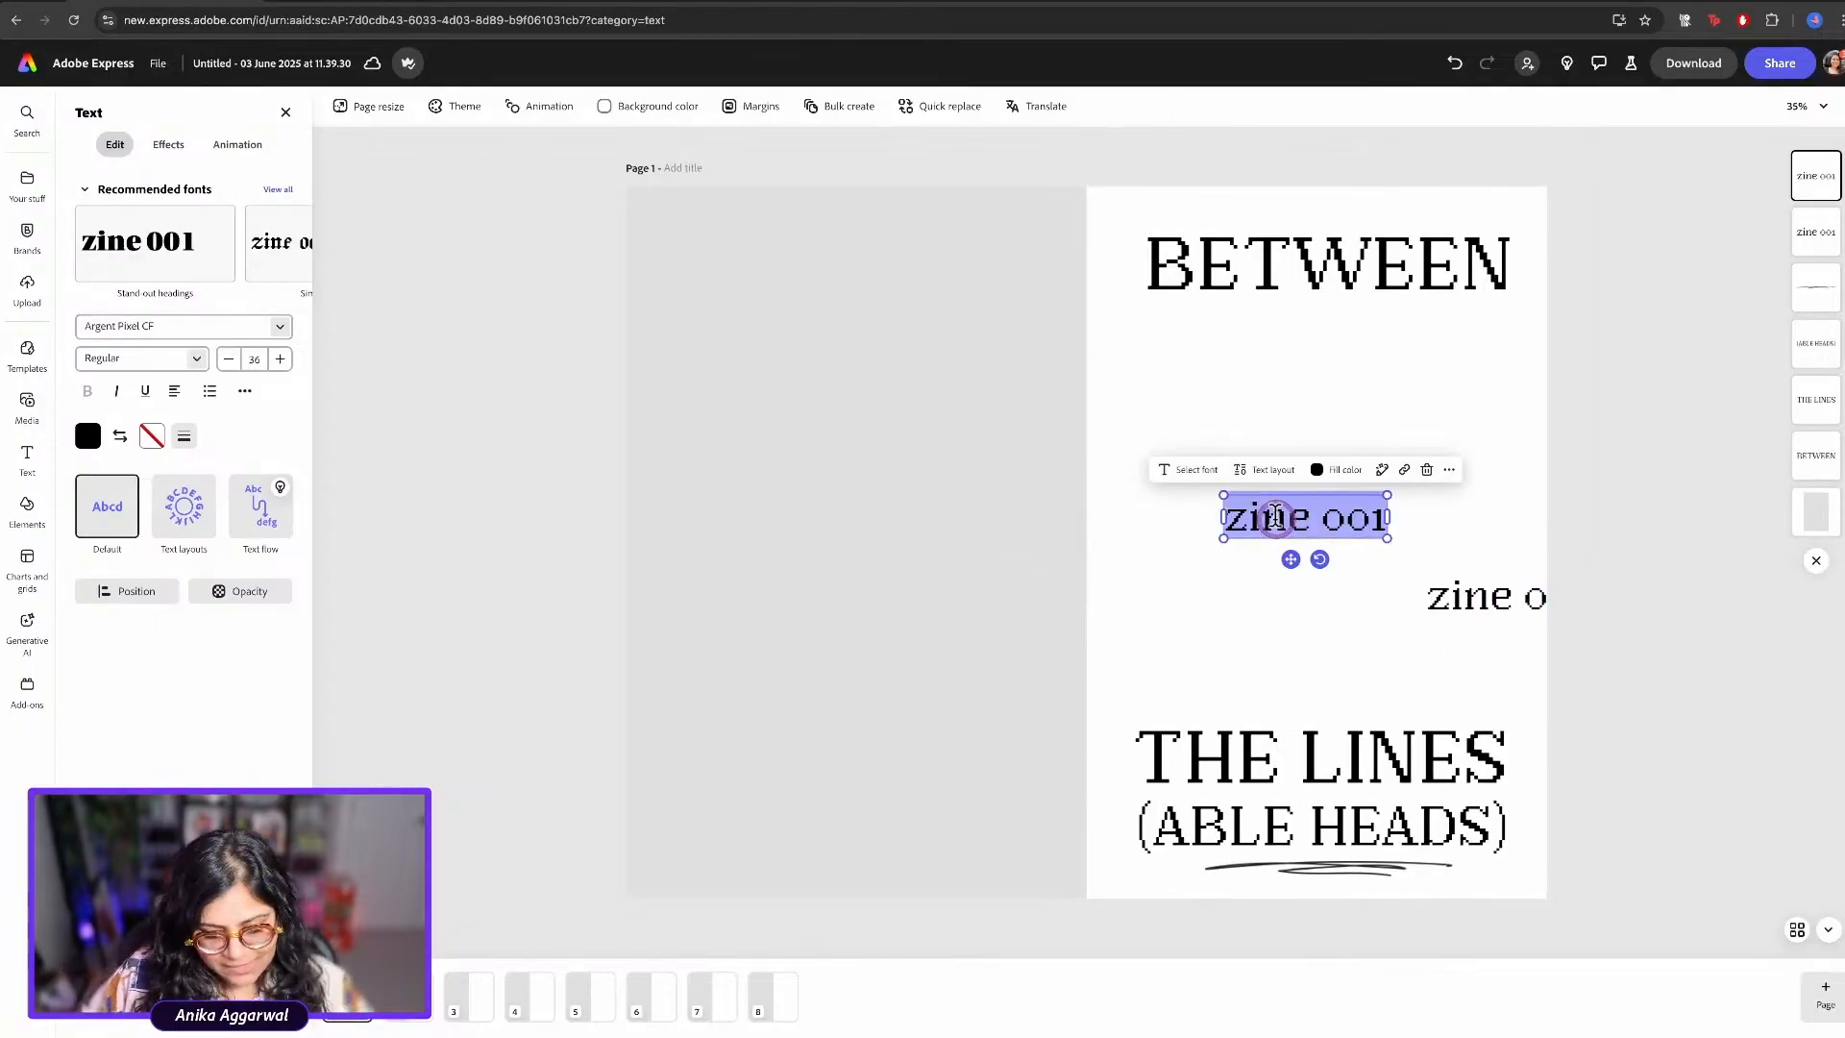
text(2025)
key(Escape)
Stack "2025" above "zine 001" in the space just above "THE LINES"
drag(1290, 520, 1432, 523)
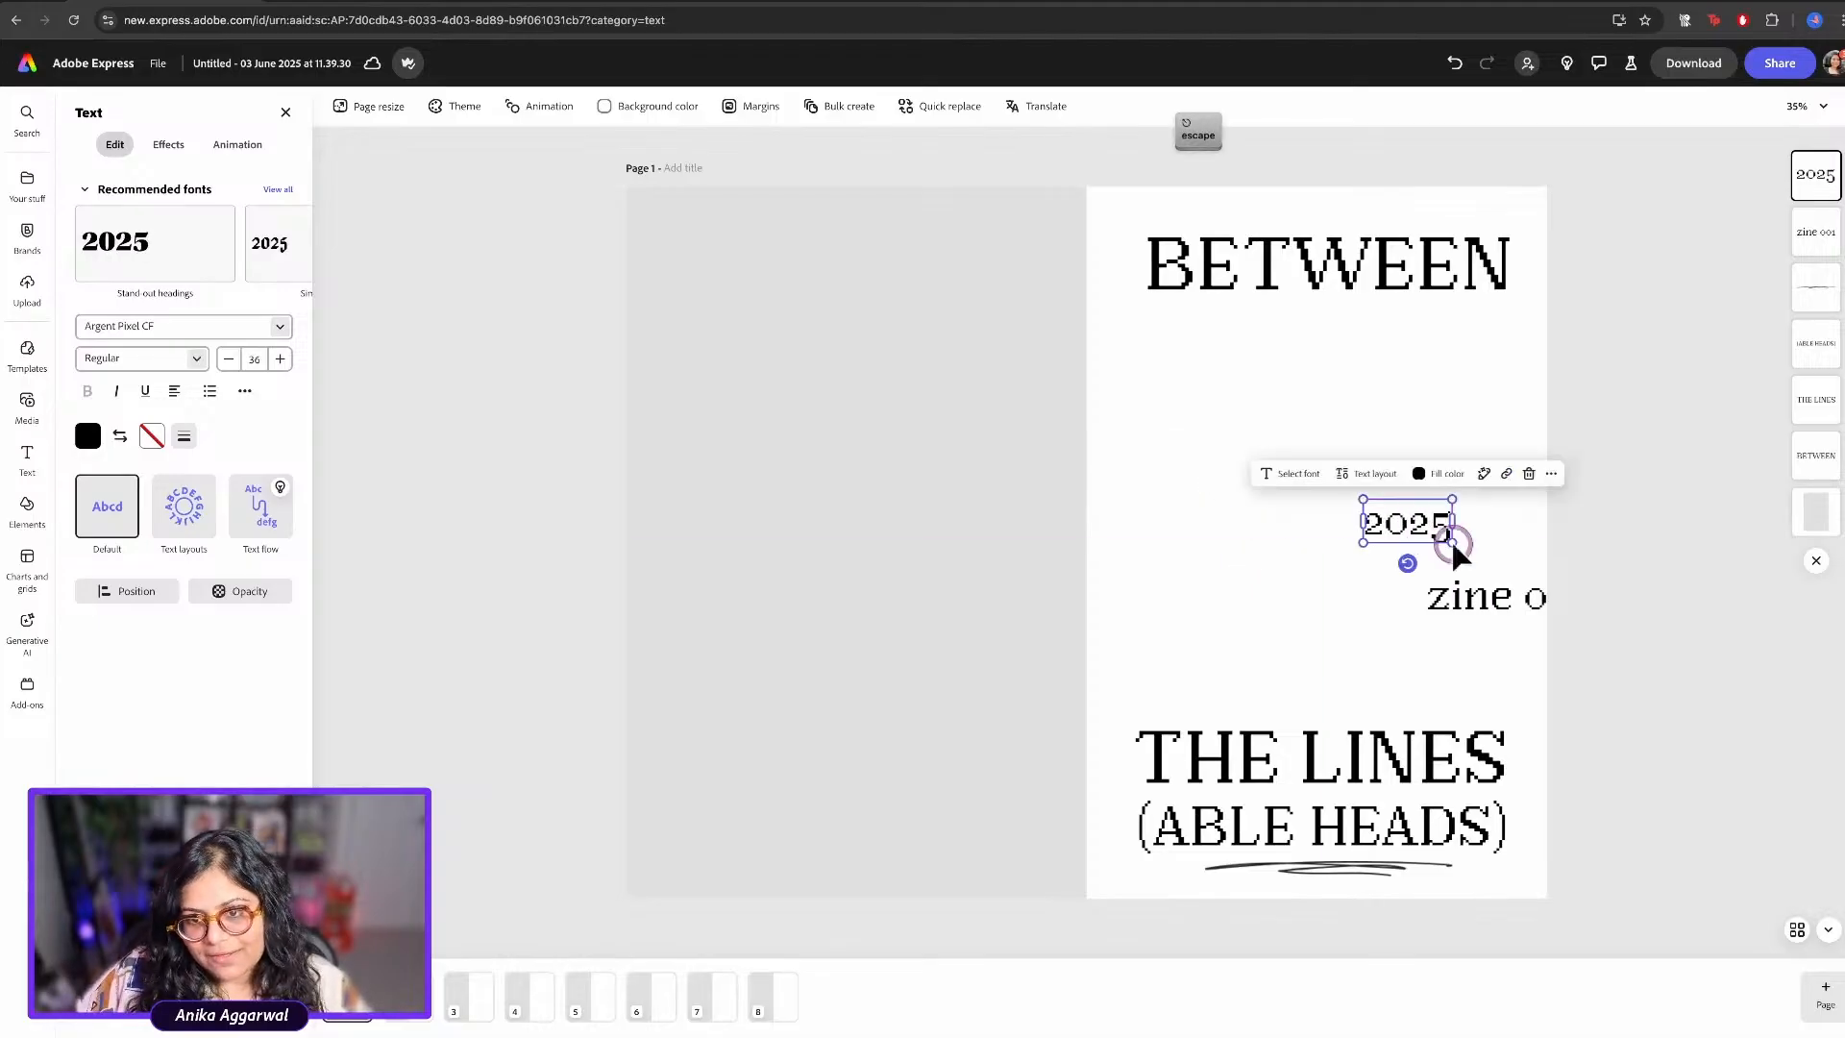
drag(1496, 598, 1421, 659)
drag(1421, 532, 1429, 588)
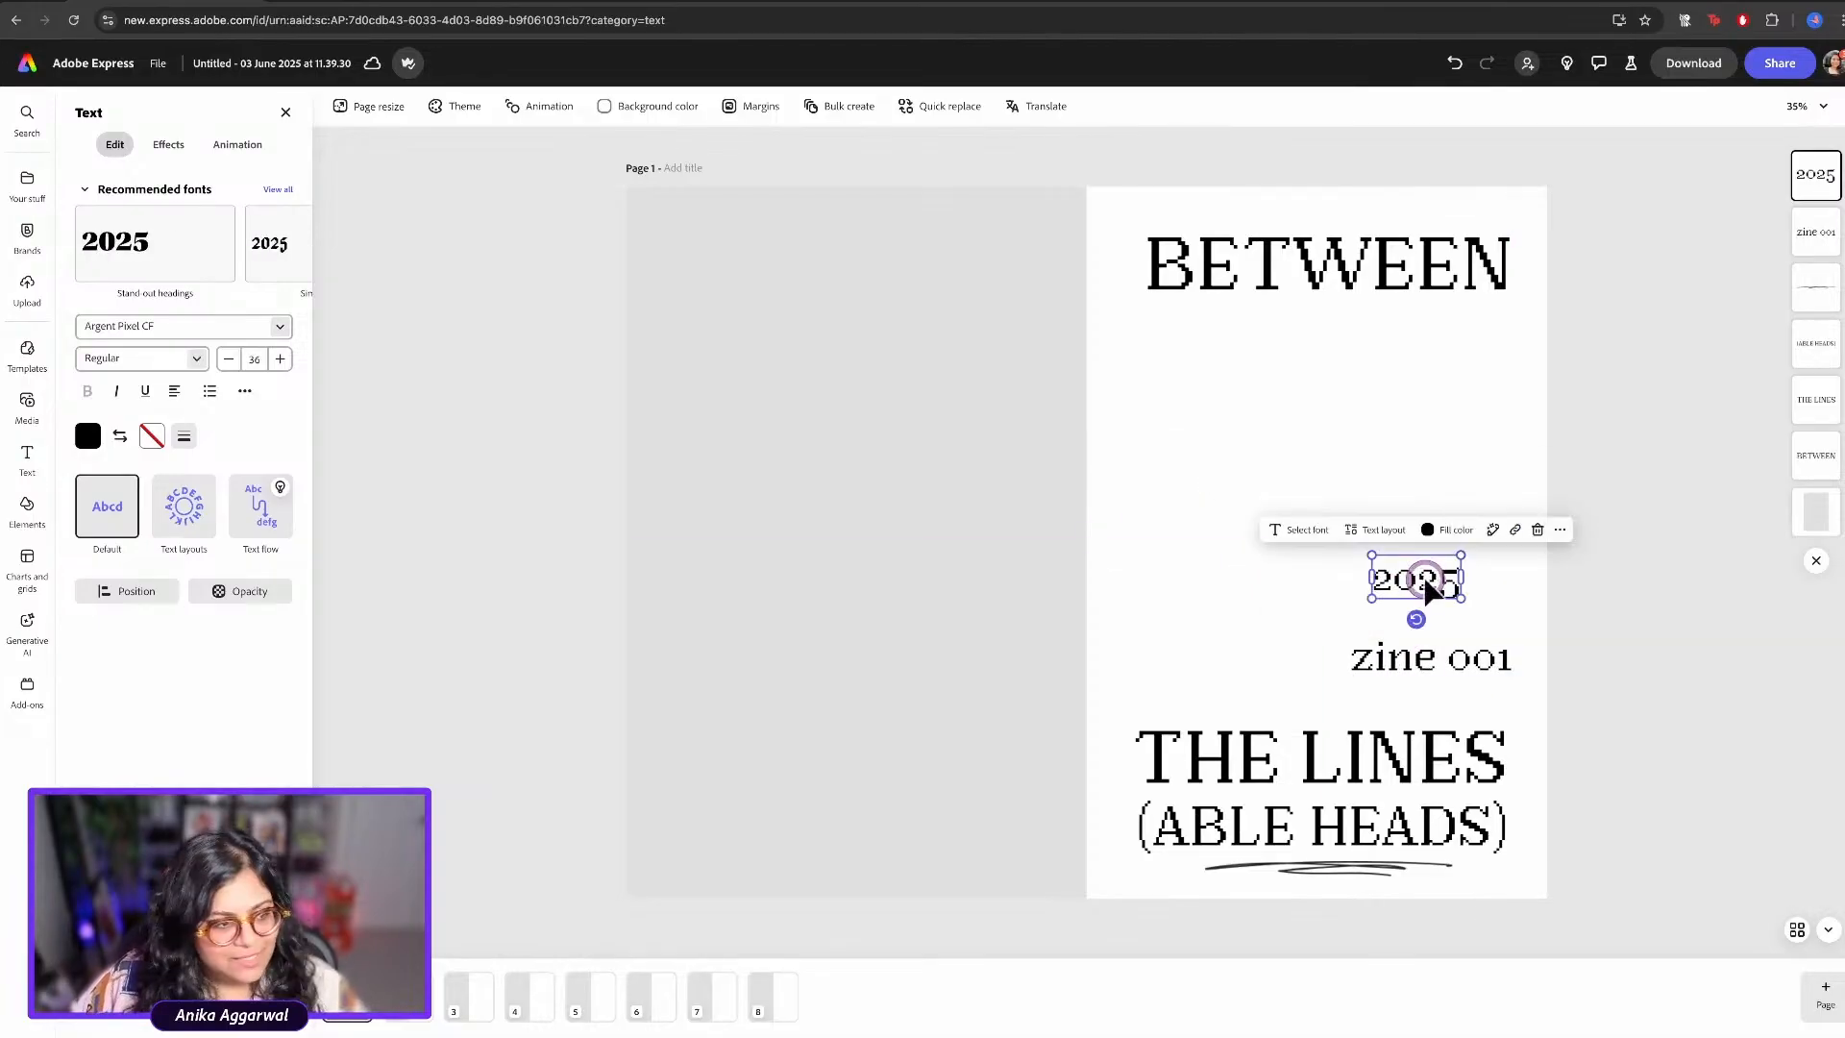
Insert a solid black rectangle from the shapes collection and shrink it to a narrow label-sized bar
click(27, 504)
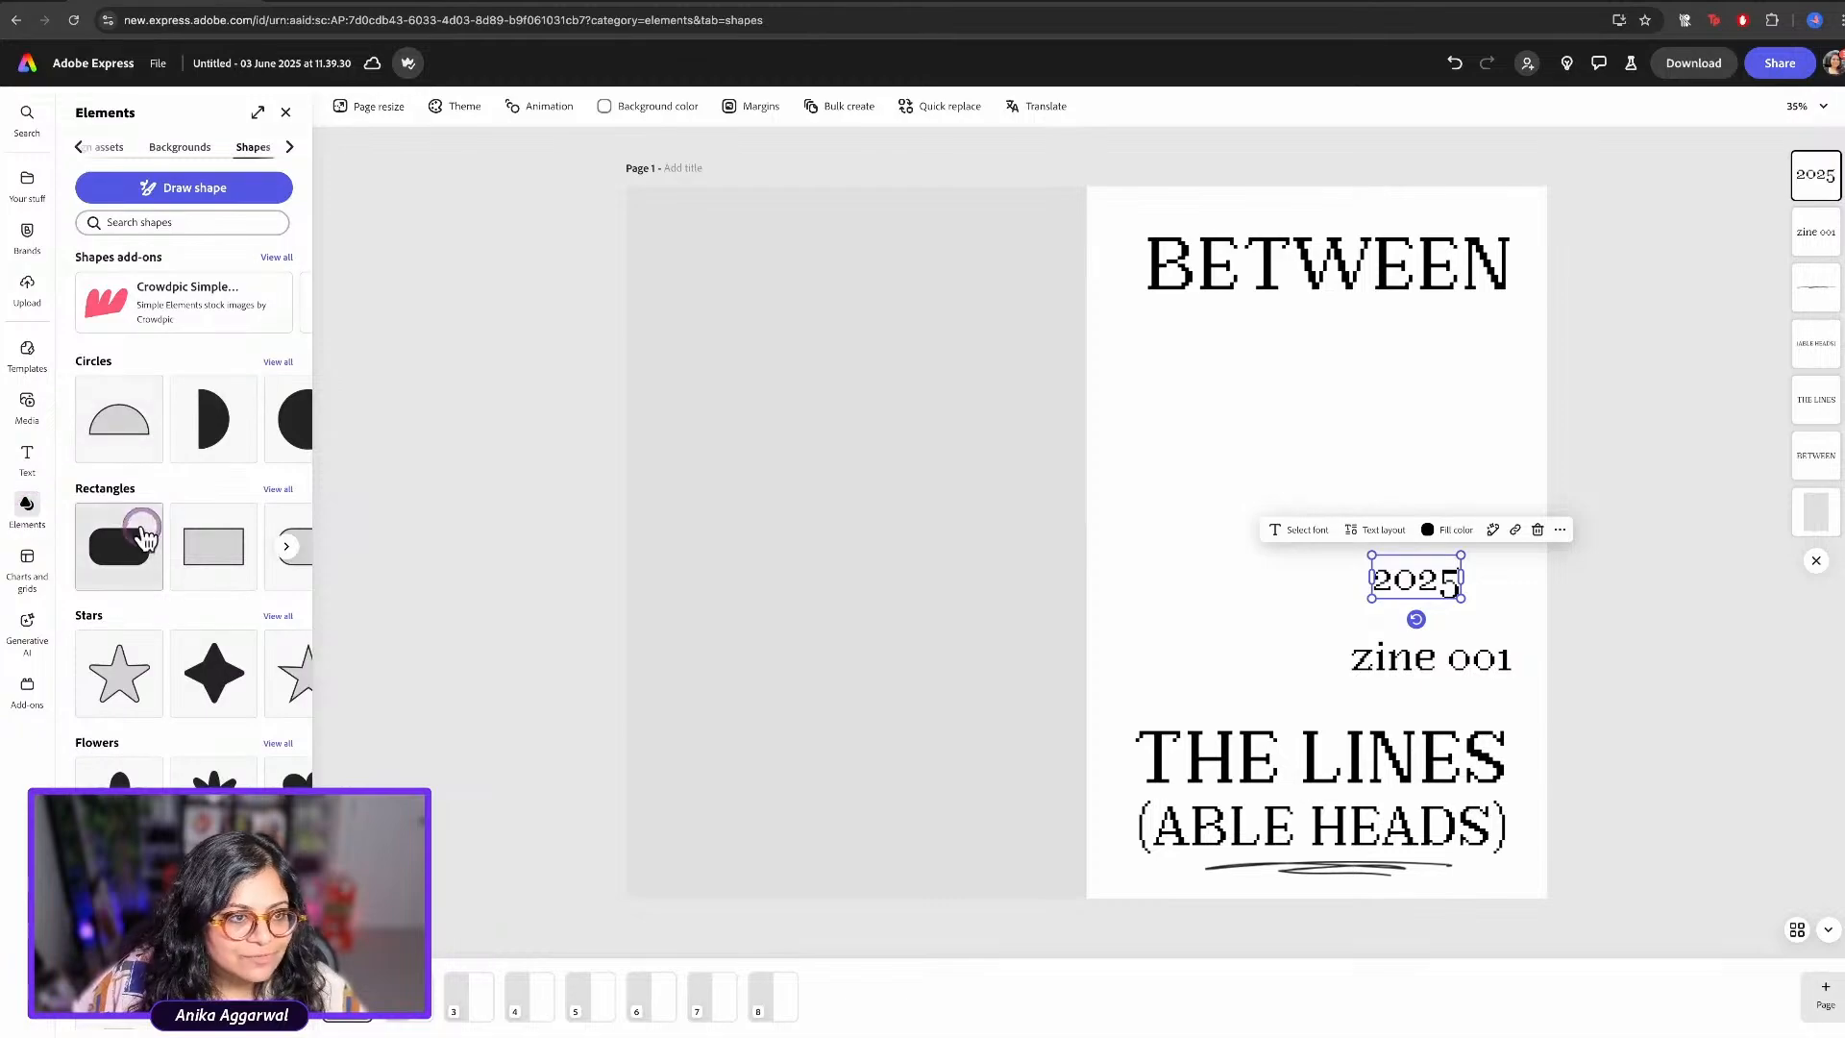
click(285, 497)
click(236, 515)
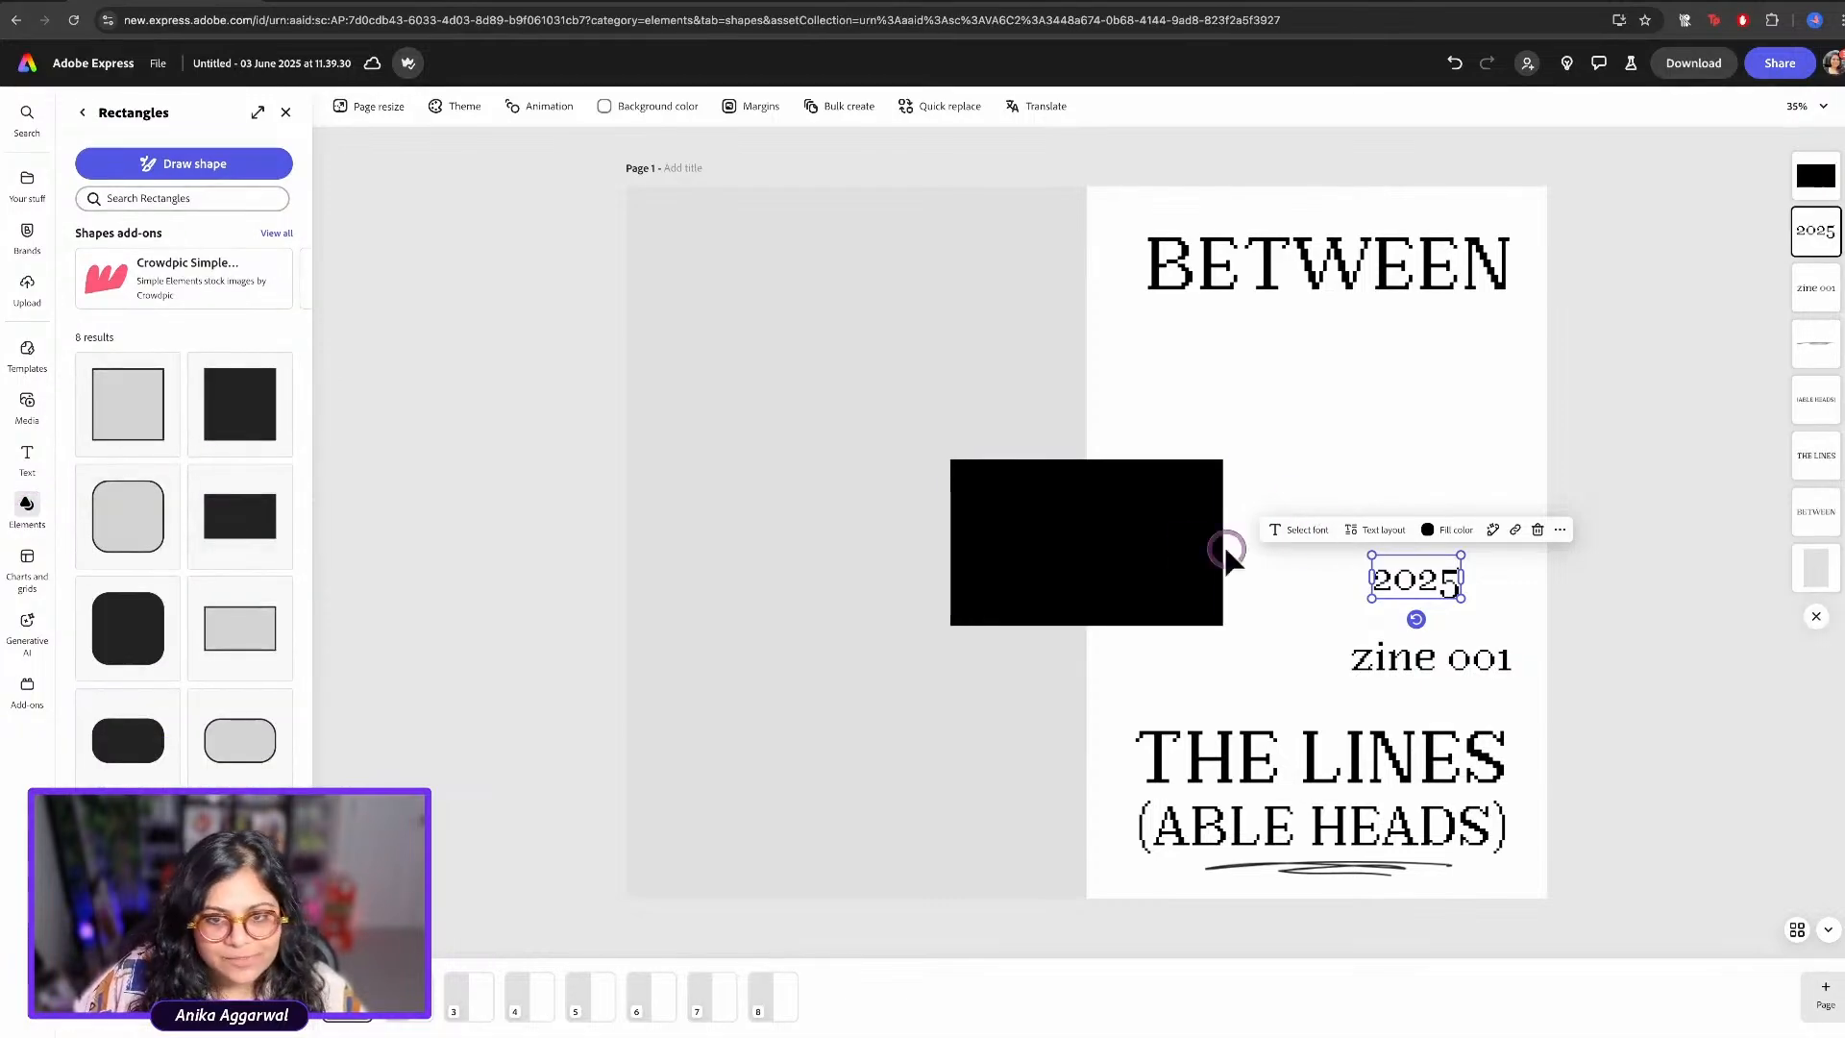
drag(1221, 463, 1214, 555)
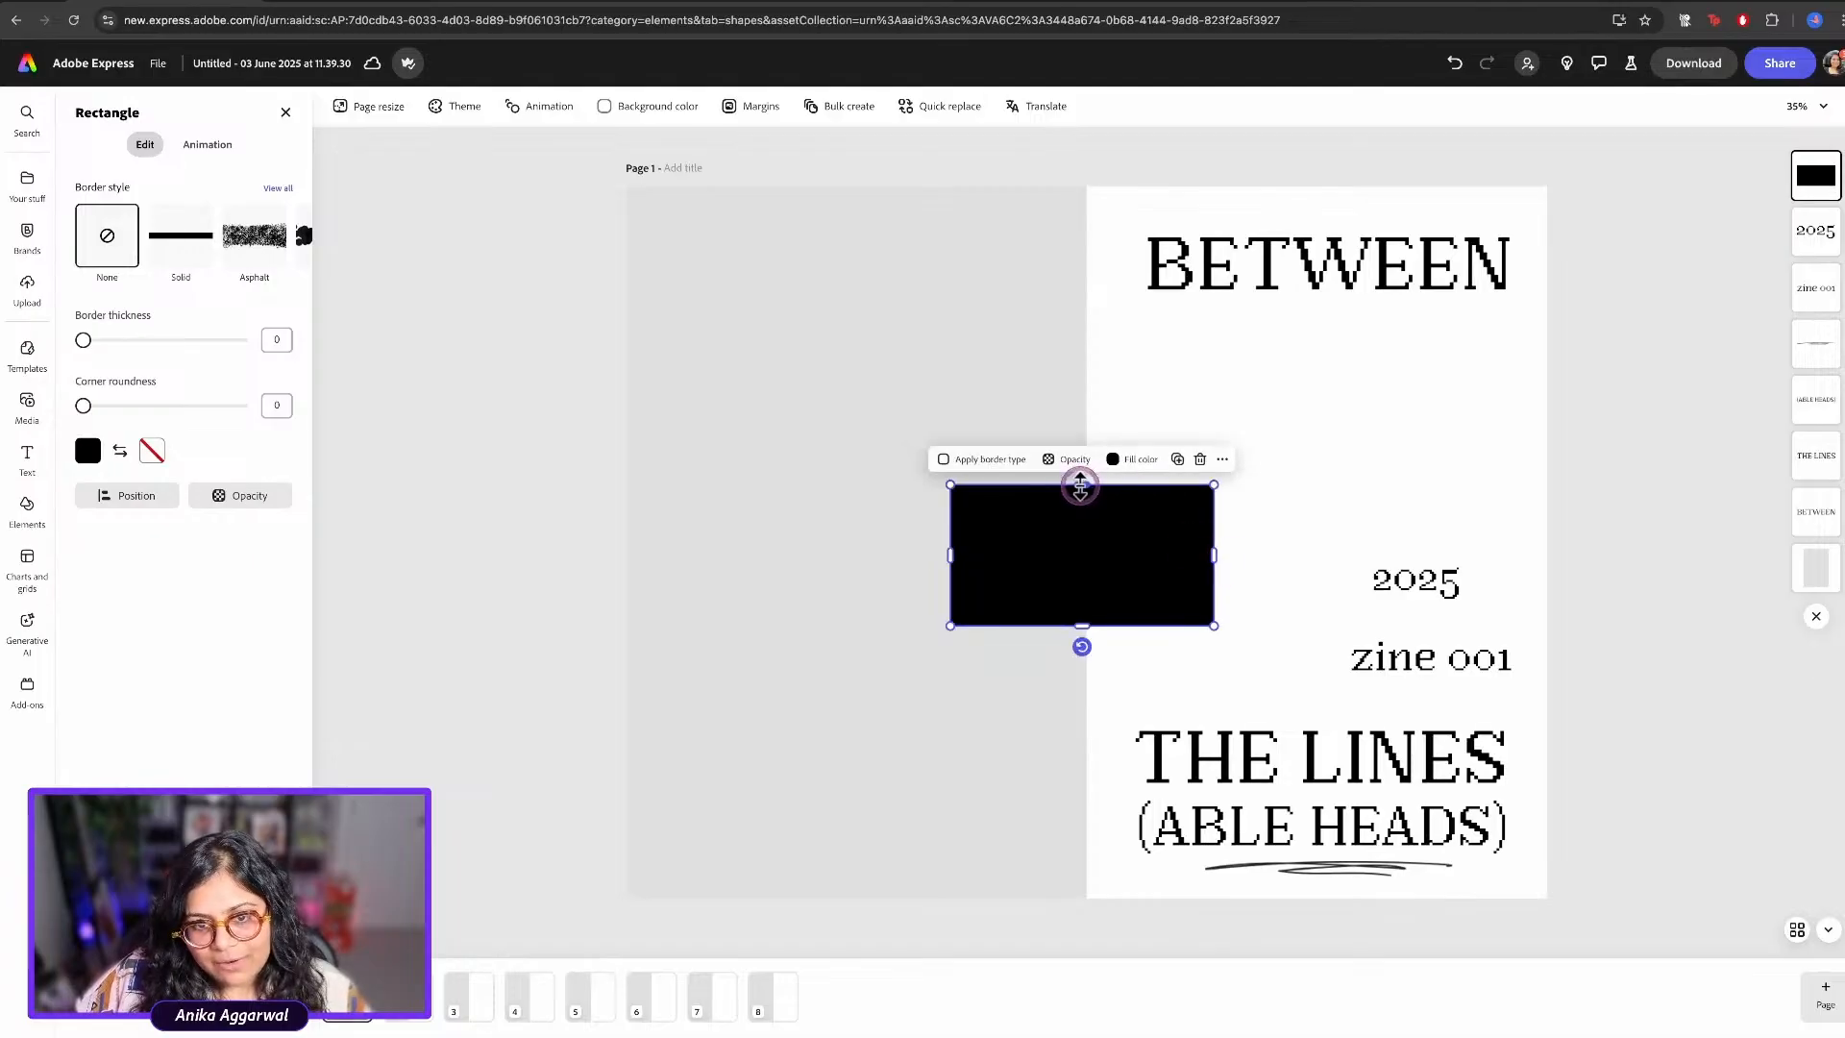
drag(1080, 487, 1080, 577)
drag(1213, 609, 1140, 610)
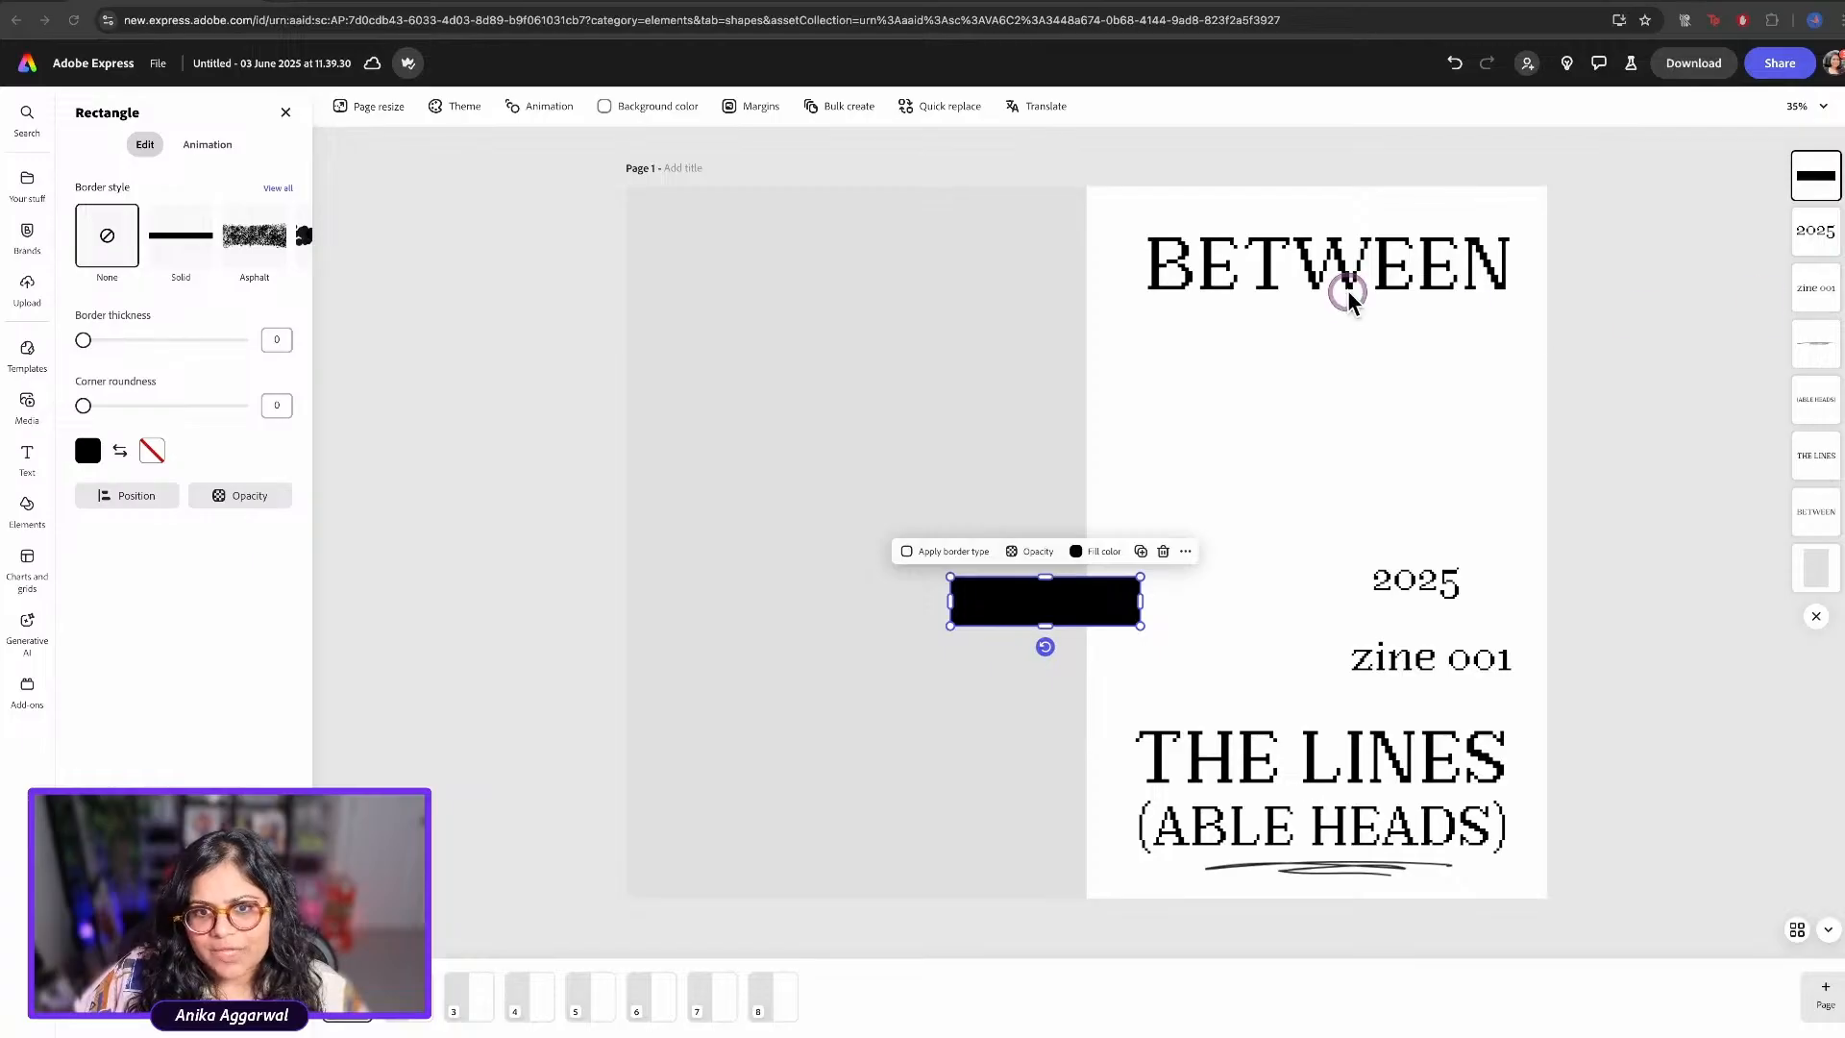
Place the black bar over "zine 001" and send it backward behind the text
drag(1023, 609, 1409, 661)
right_click(1410, 663)
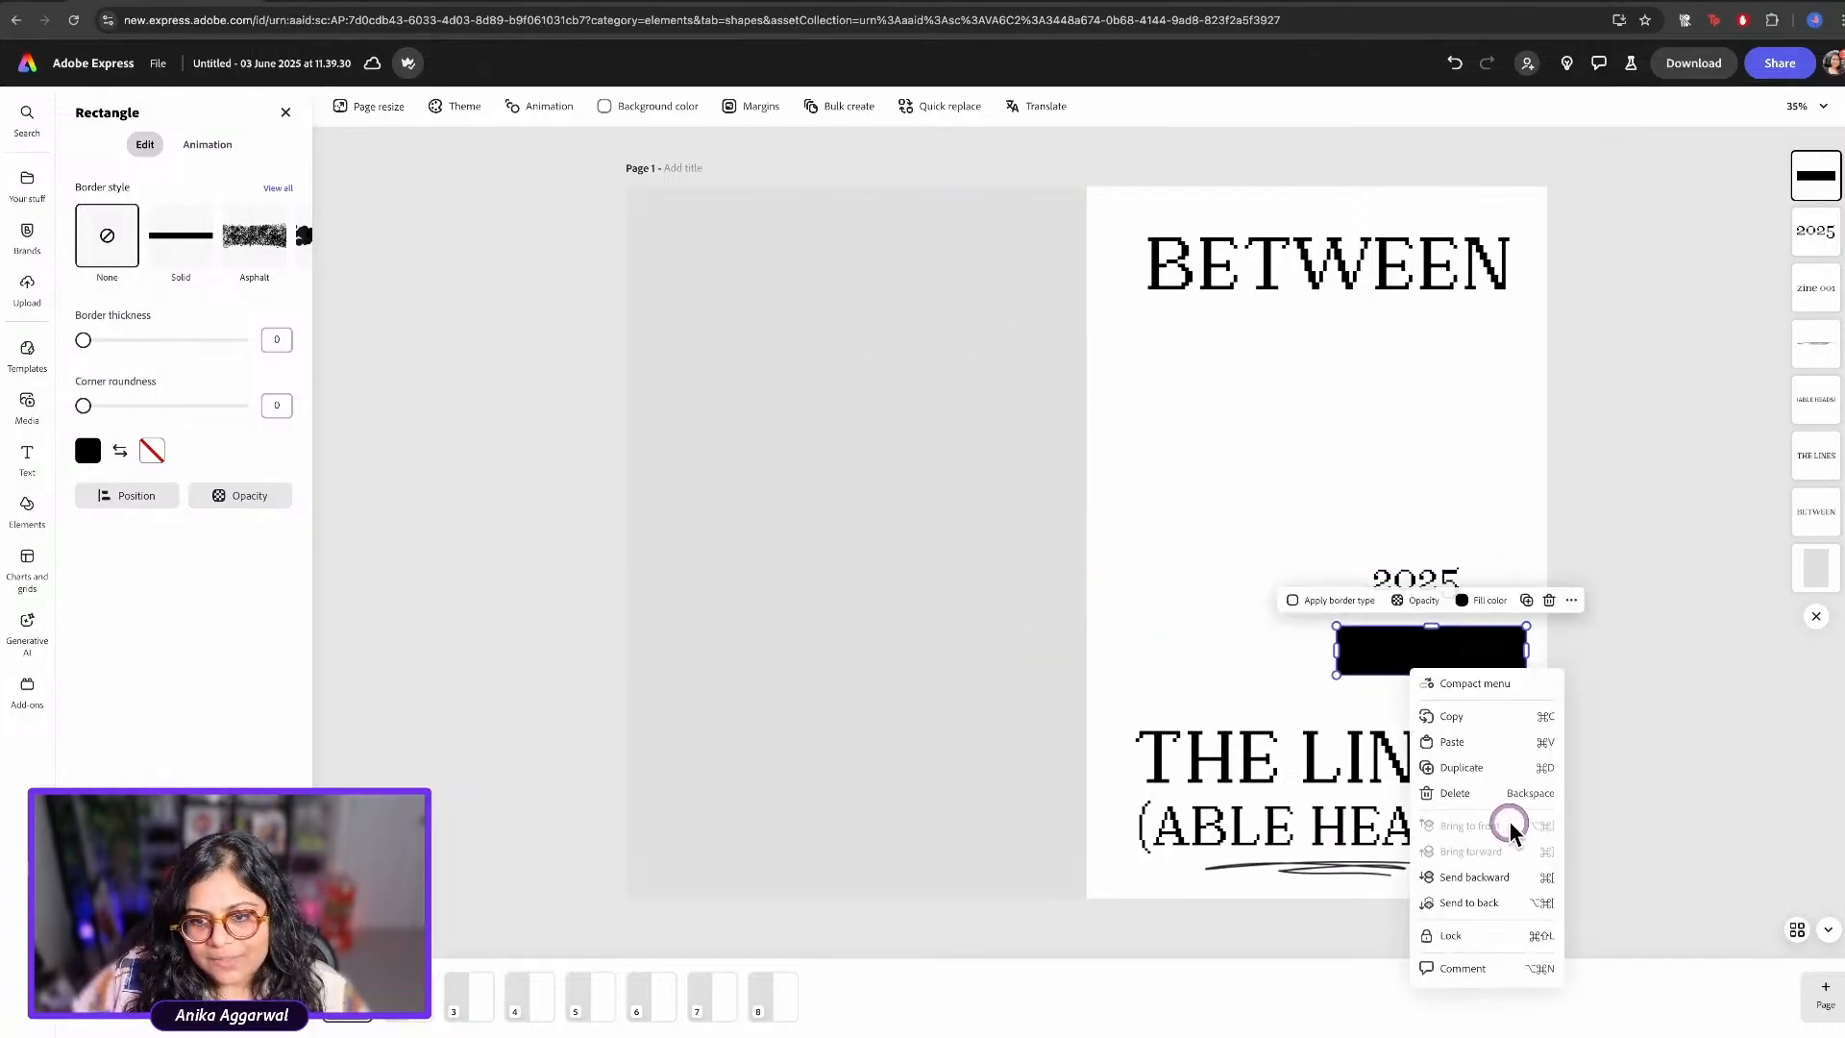
click(1474, 876)
Set the fill of the "zine 001" text to the white swatch from the Zine Assets colors
click(1434, 653)
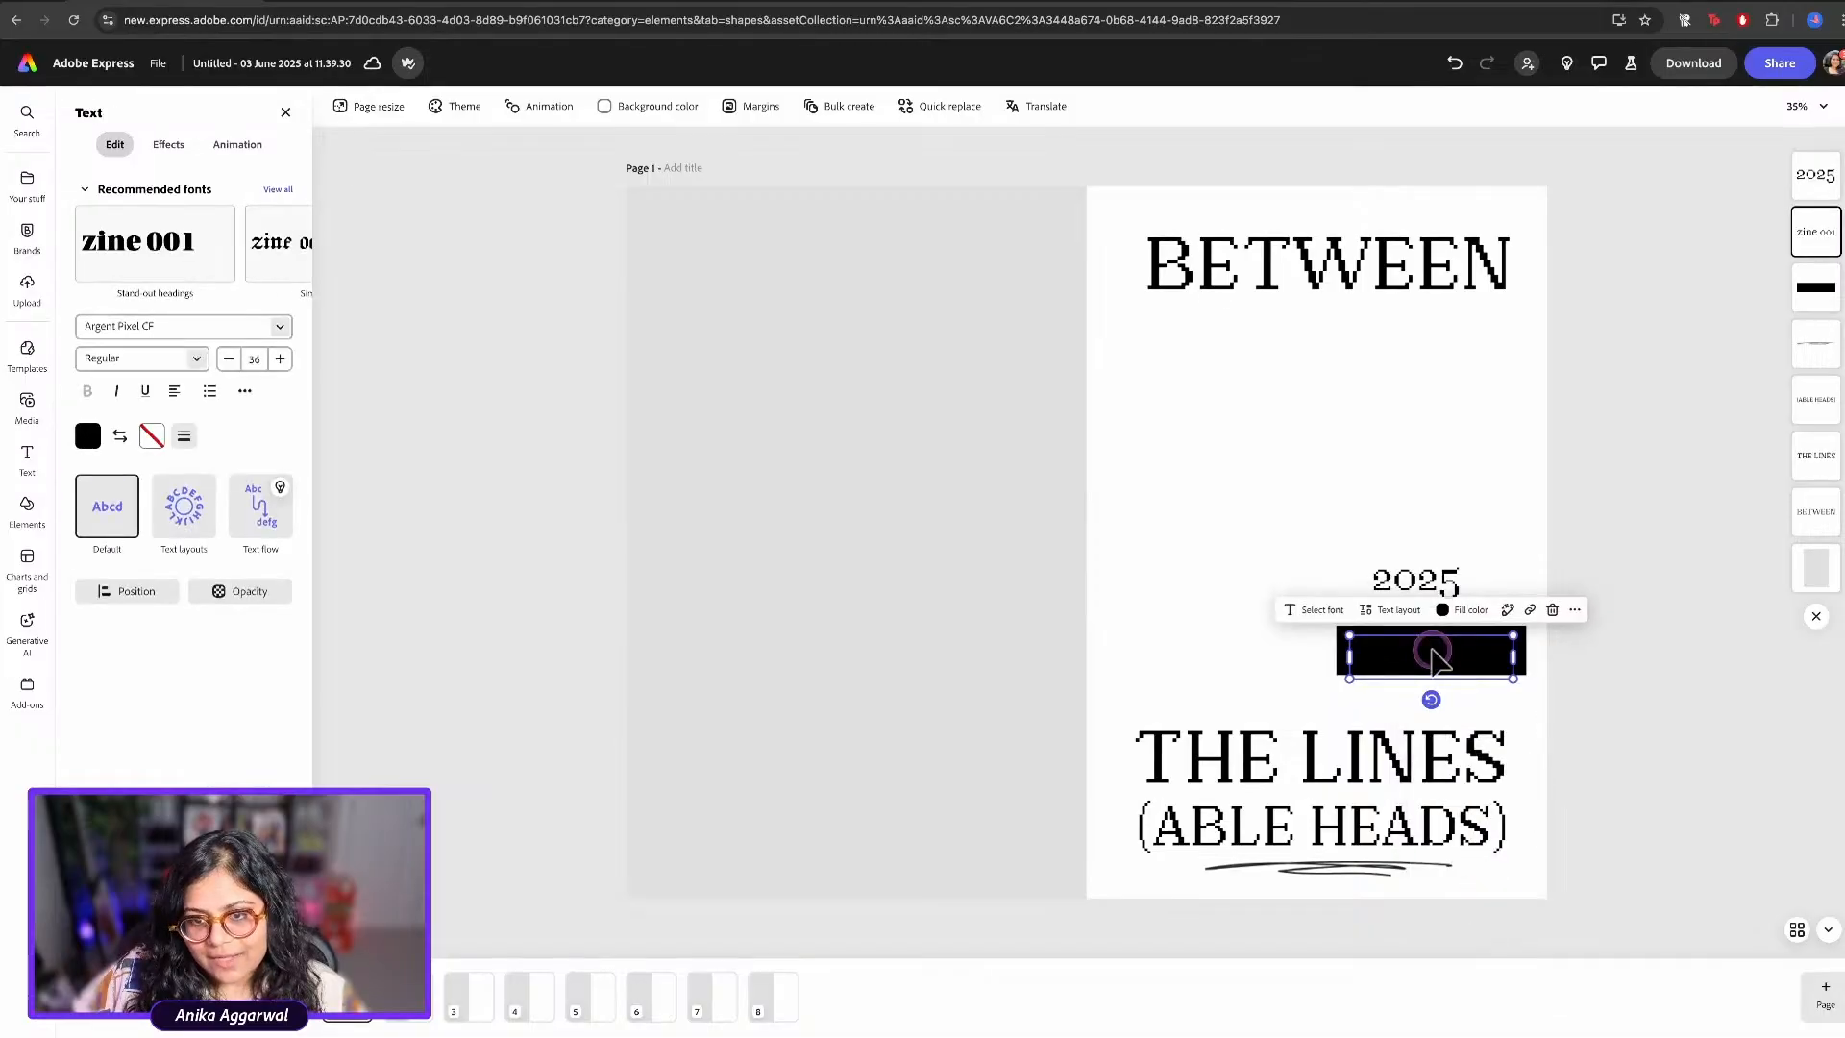
click(88, 435)
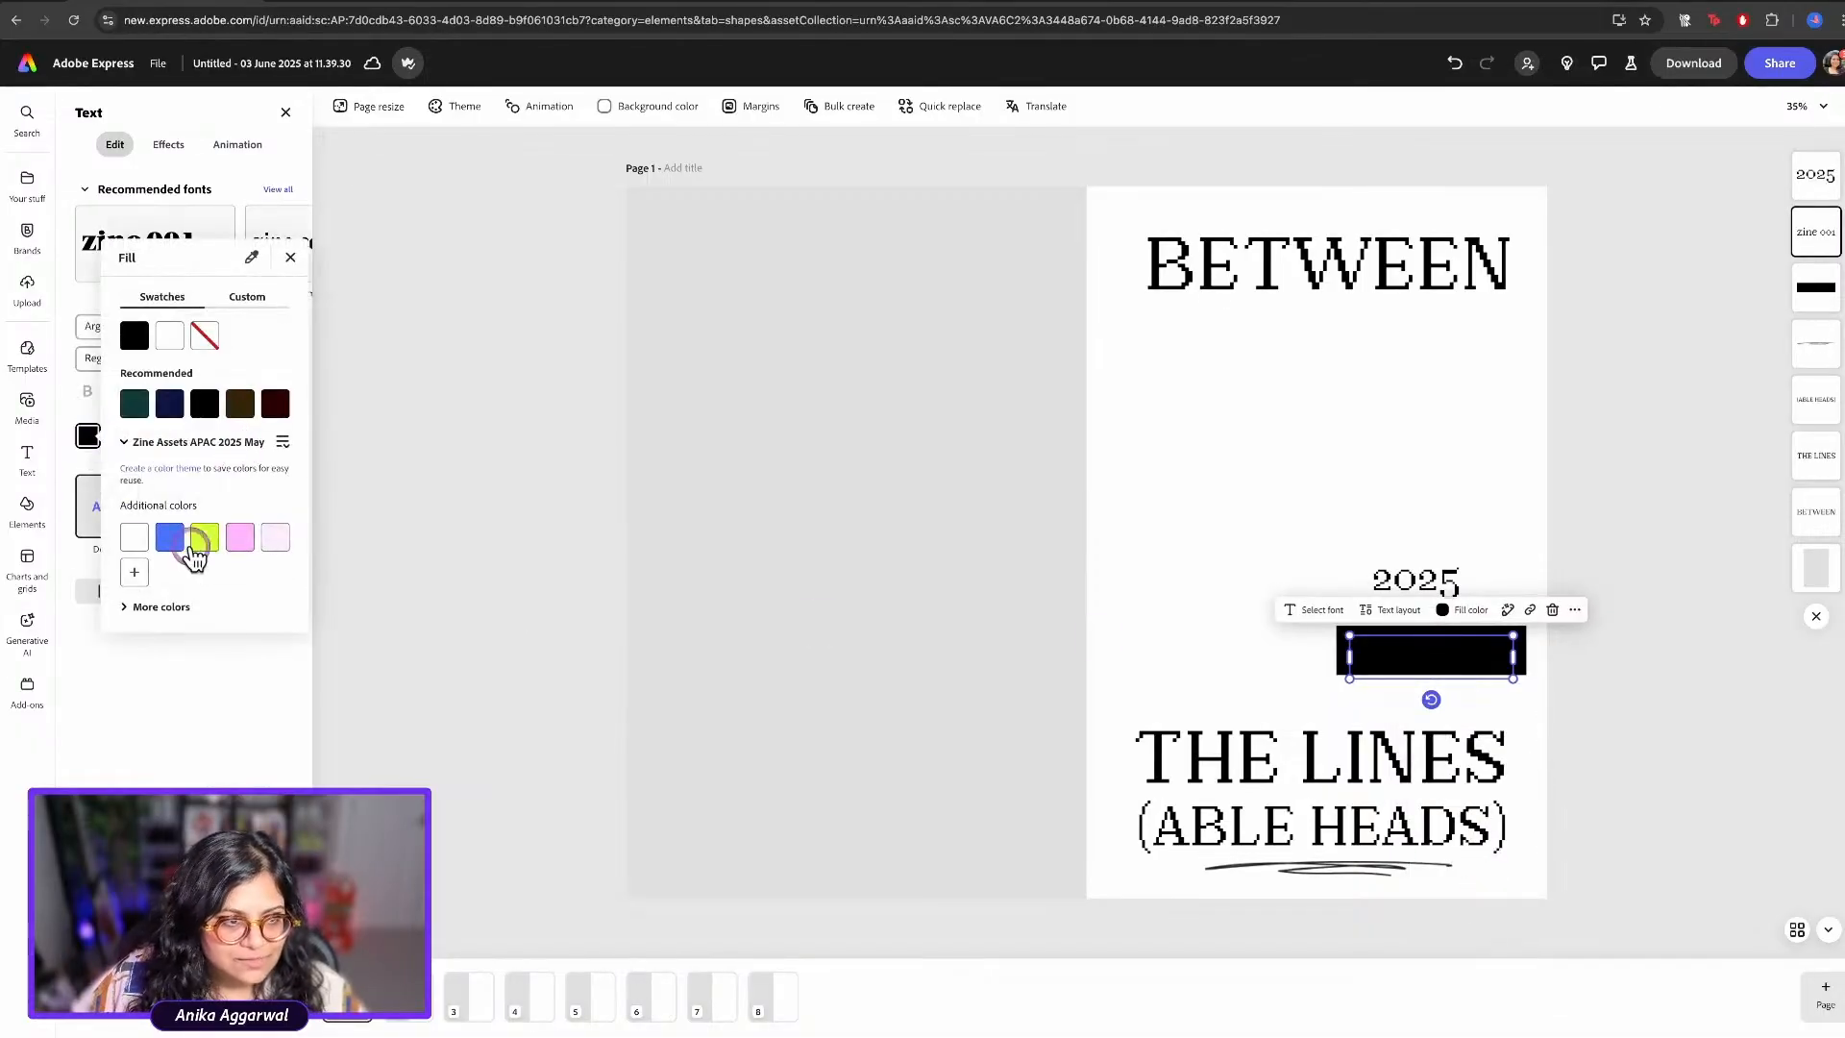
click(136, 544)
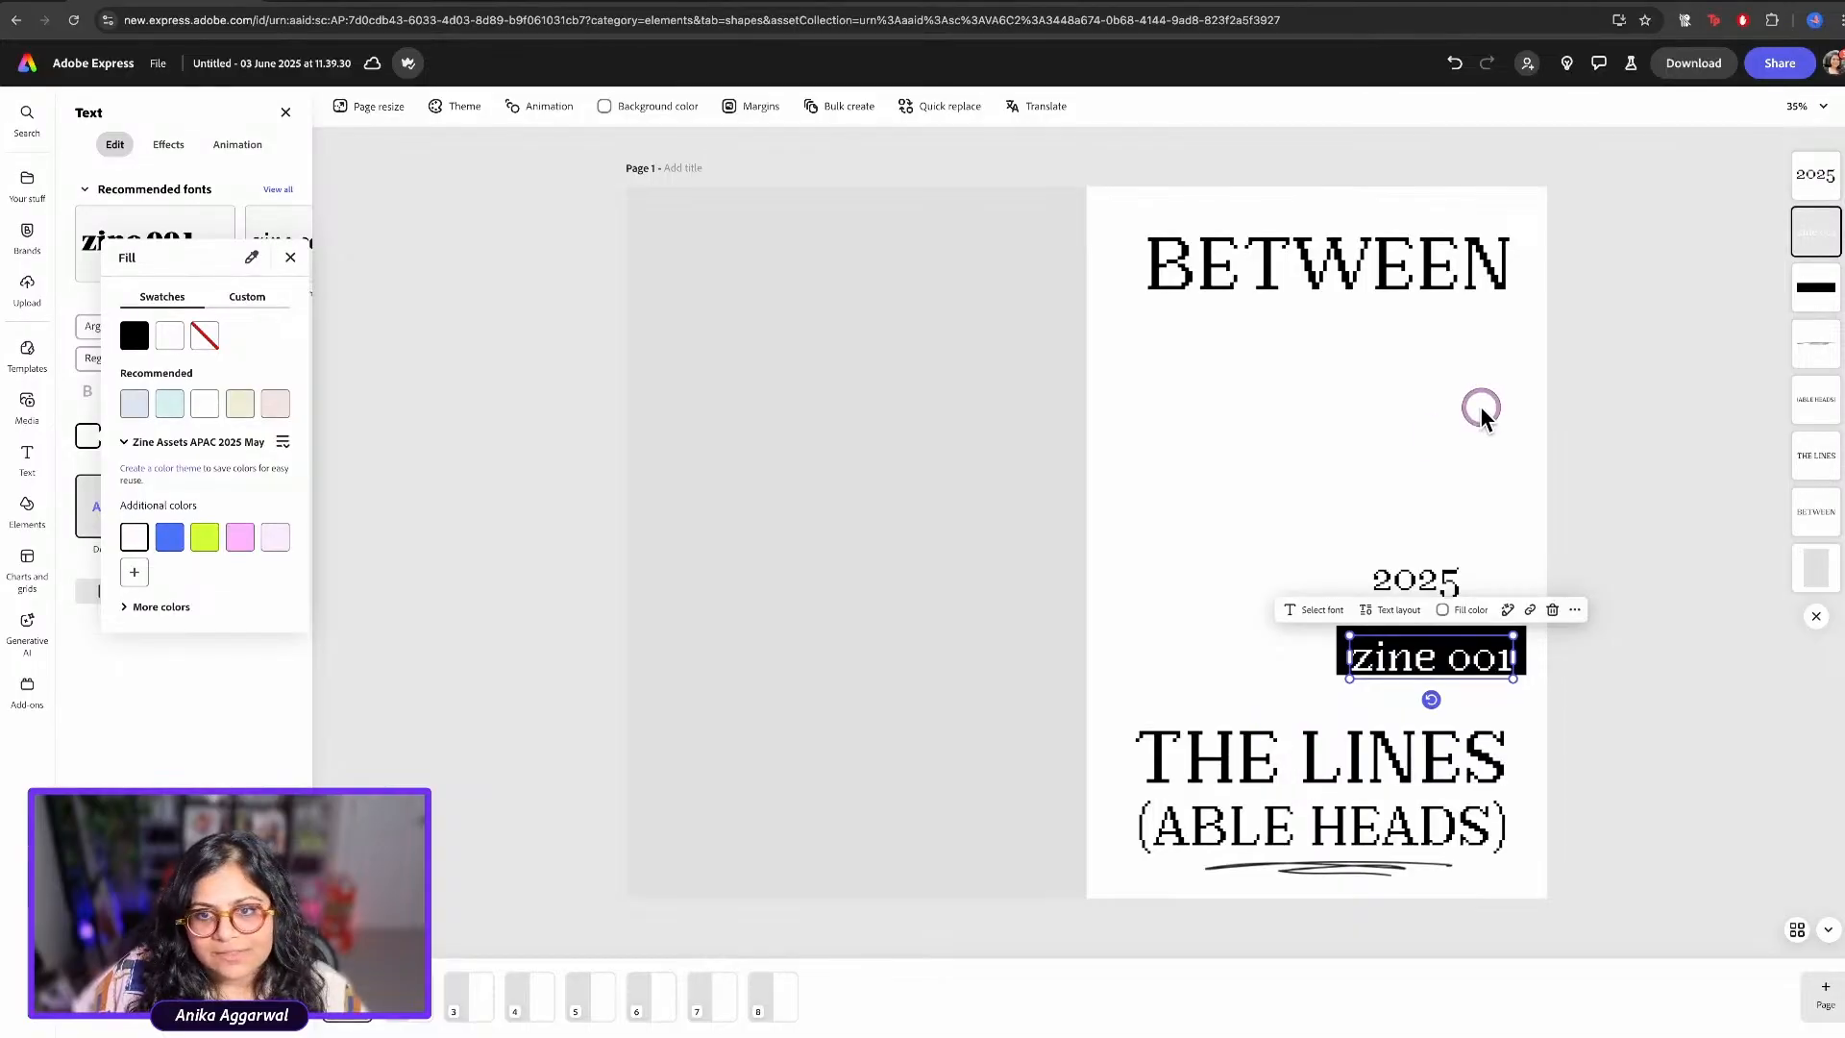
Recolor "BETWEEN", "2025", the black bar, "THE LINES" and "(ABLE HEADS)" together to #222222
click(1448, 249)
shift+click(1419, 580)
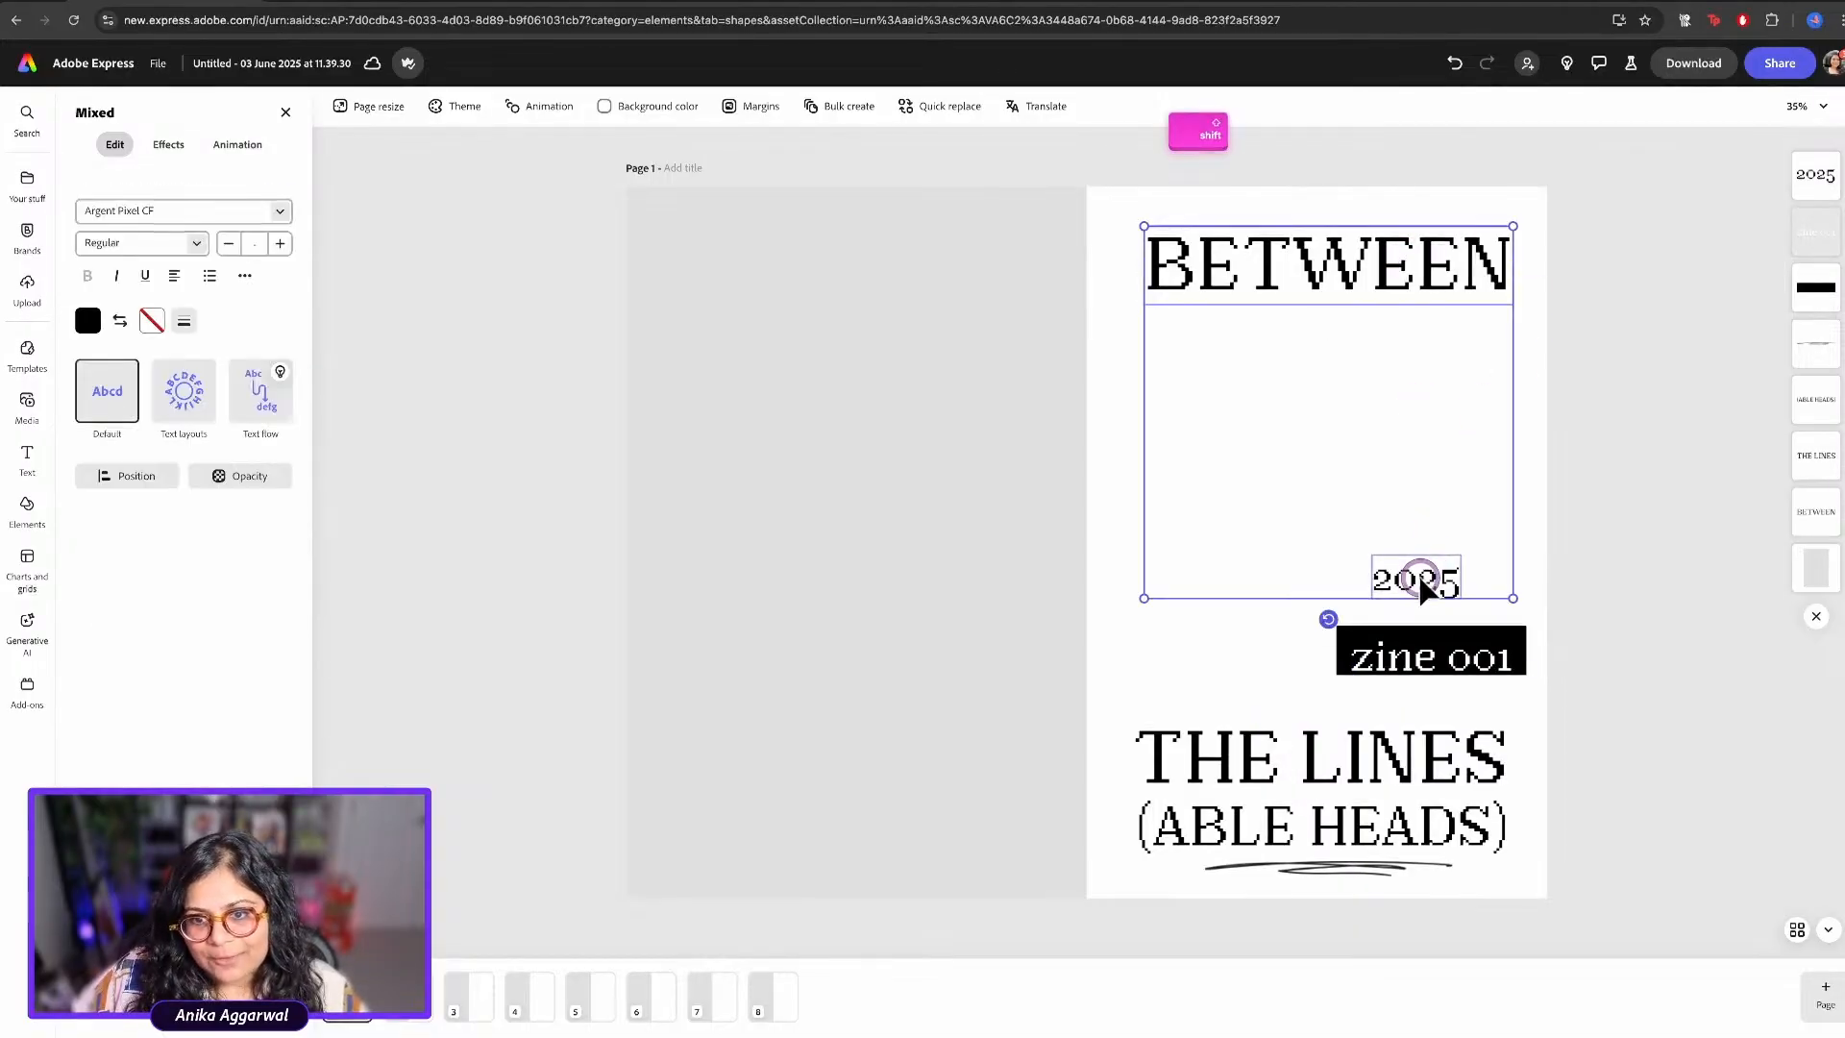
shift+click(1337, 653)
shift+click(1268, 758)
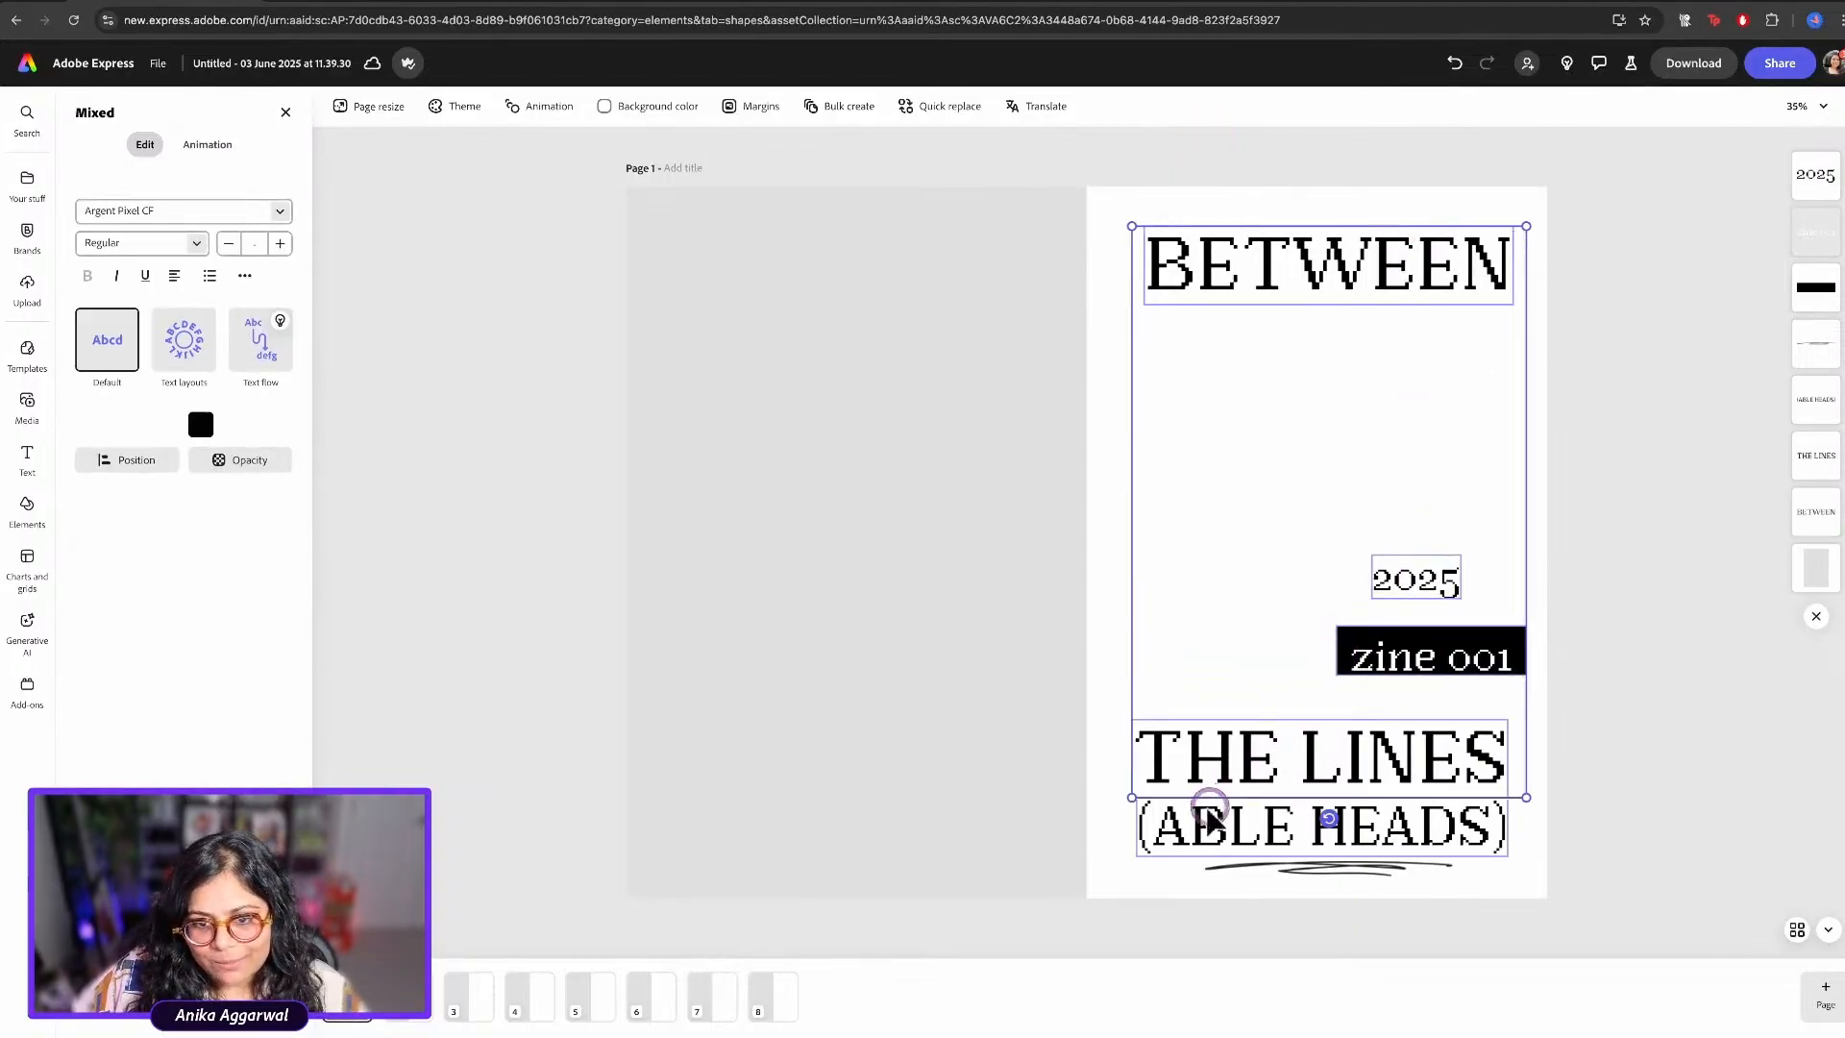
shift+click(1207, 822)
click(202, 426)
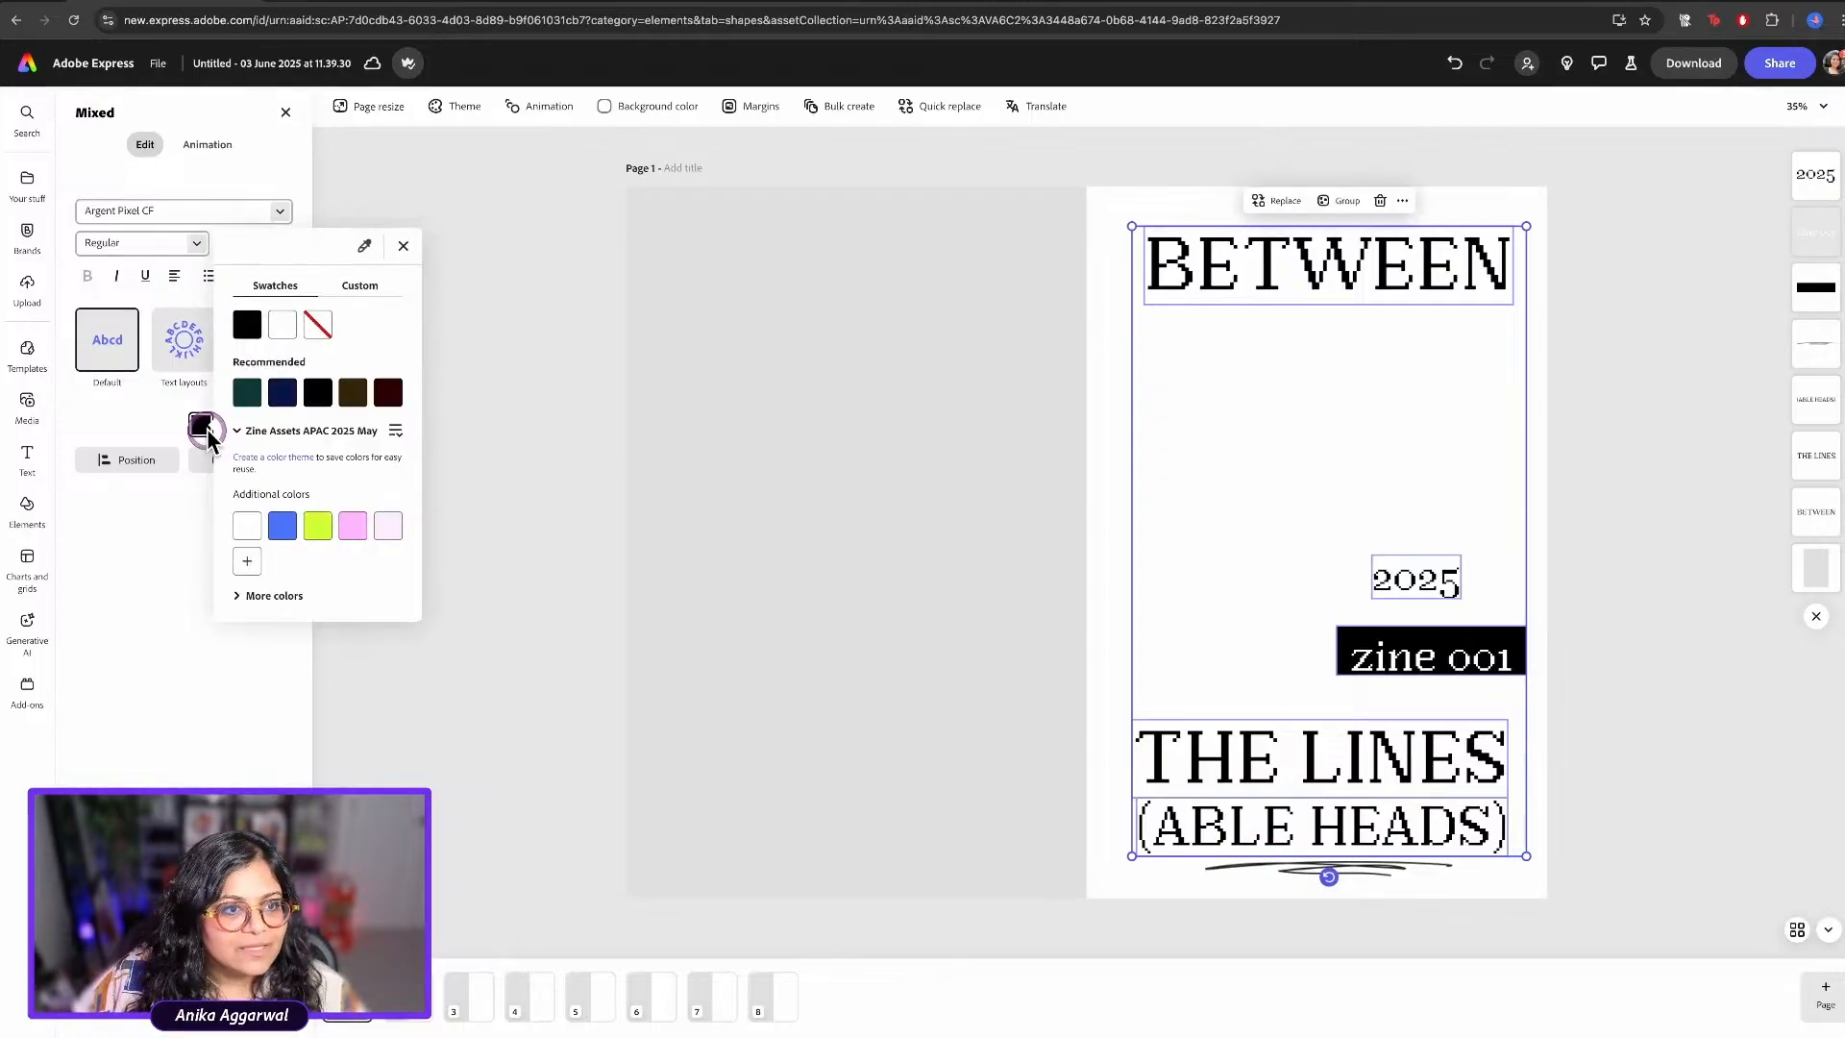
click(351, 286)
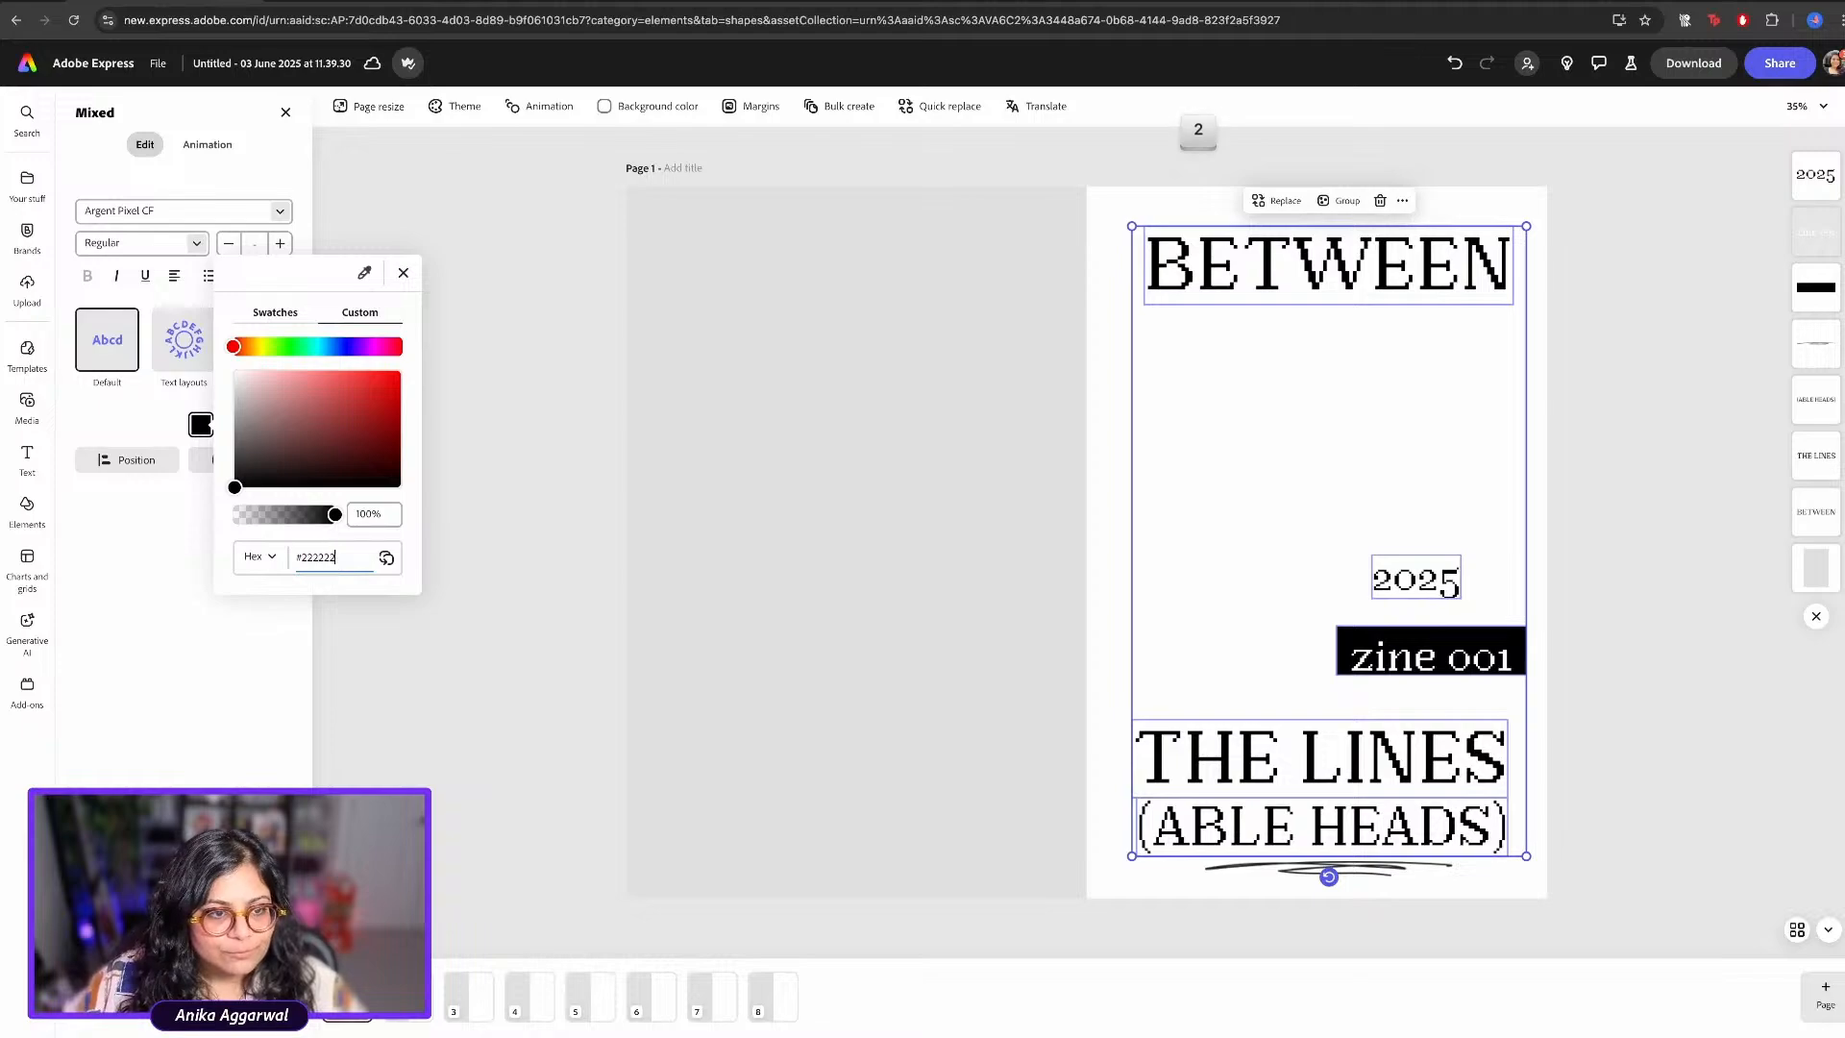
key(Return)
click(1665, 332)
click(1672, 342)
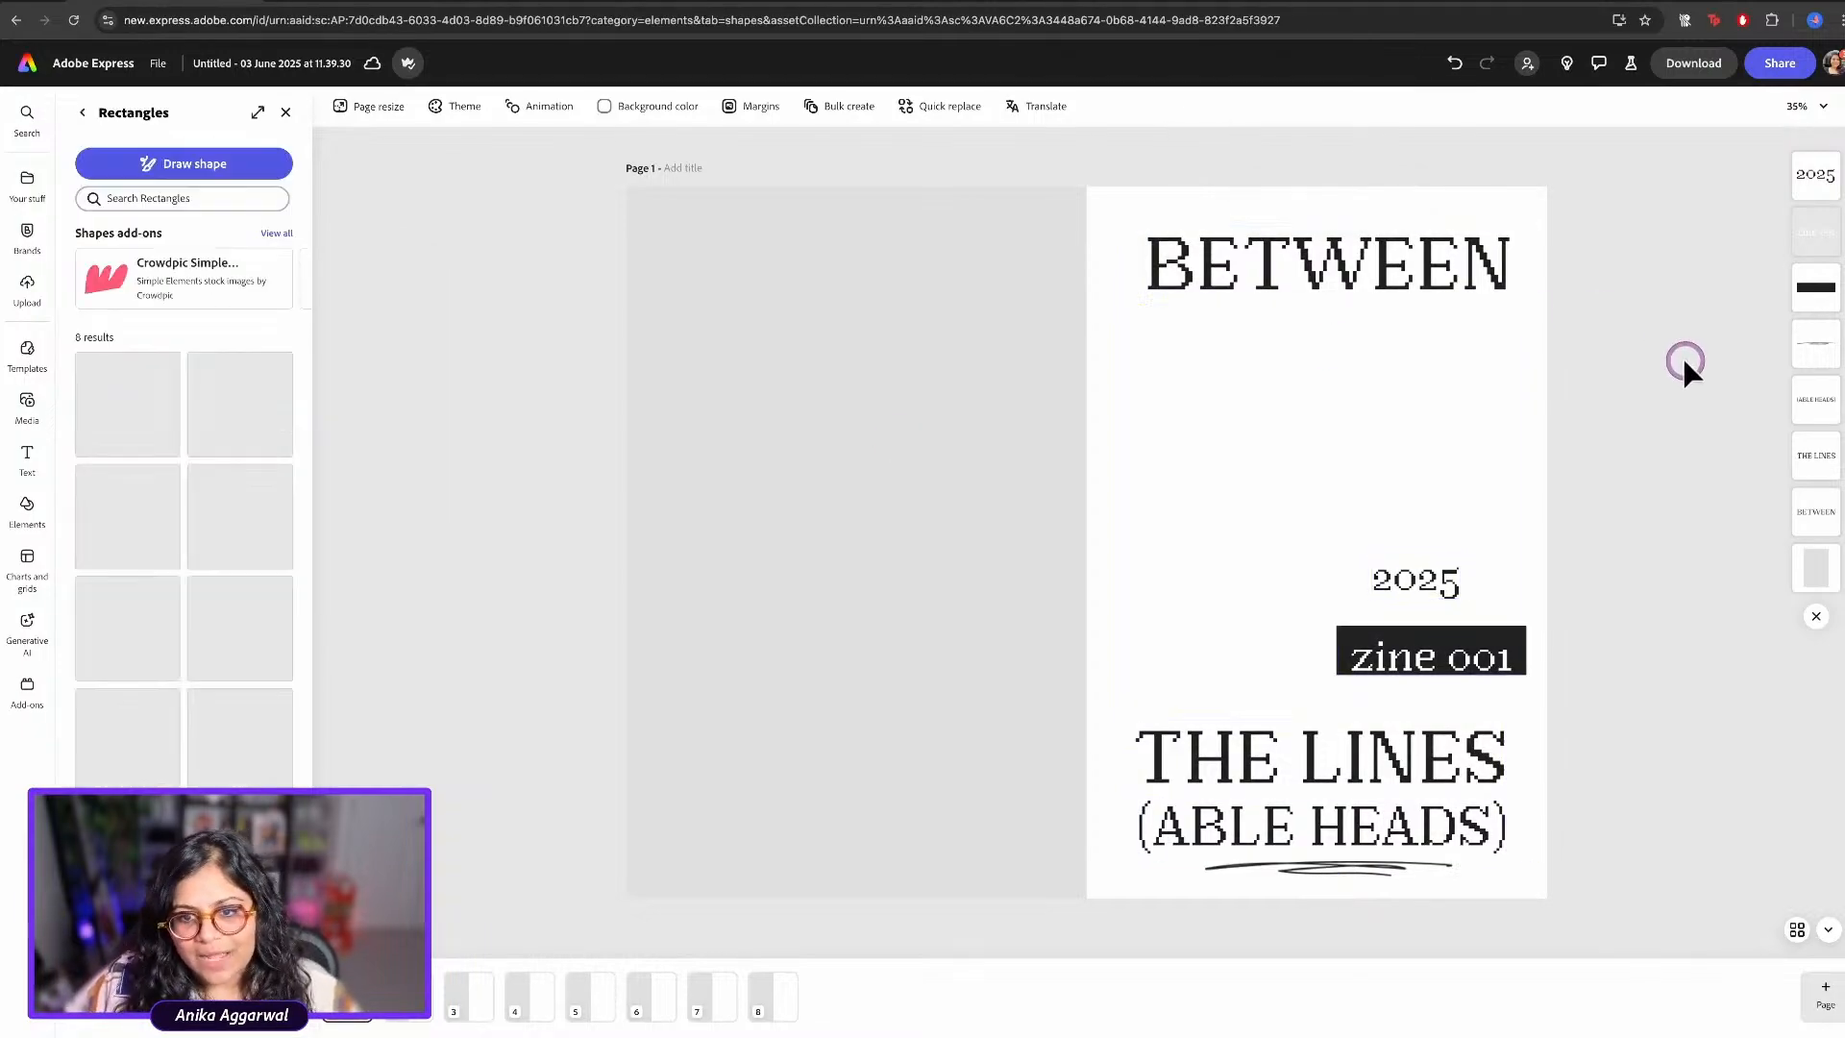
Center "zine 001" vertically in its bar and place a shortened copy of the bar over "2025"
click(1508, 642)
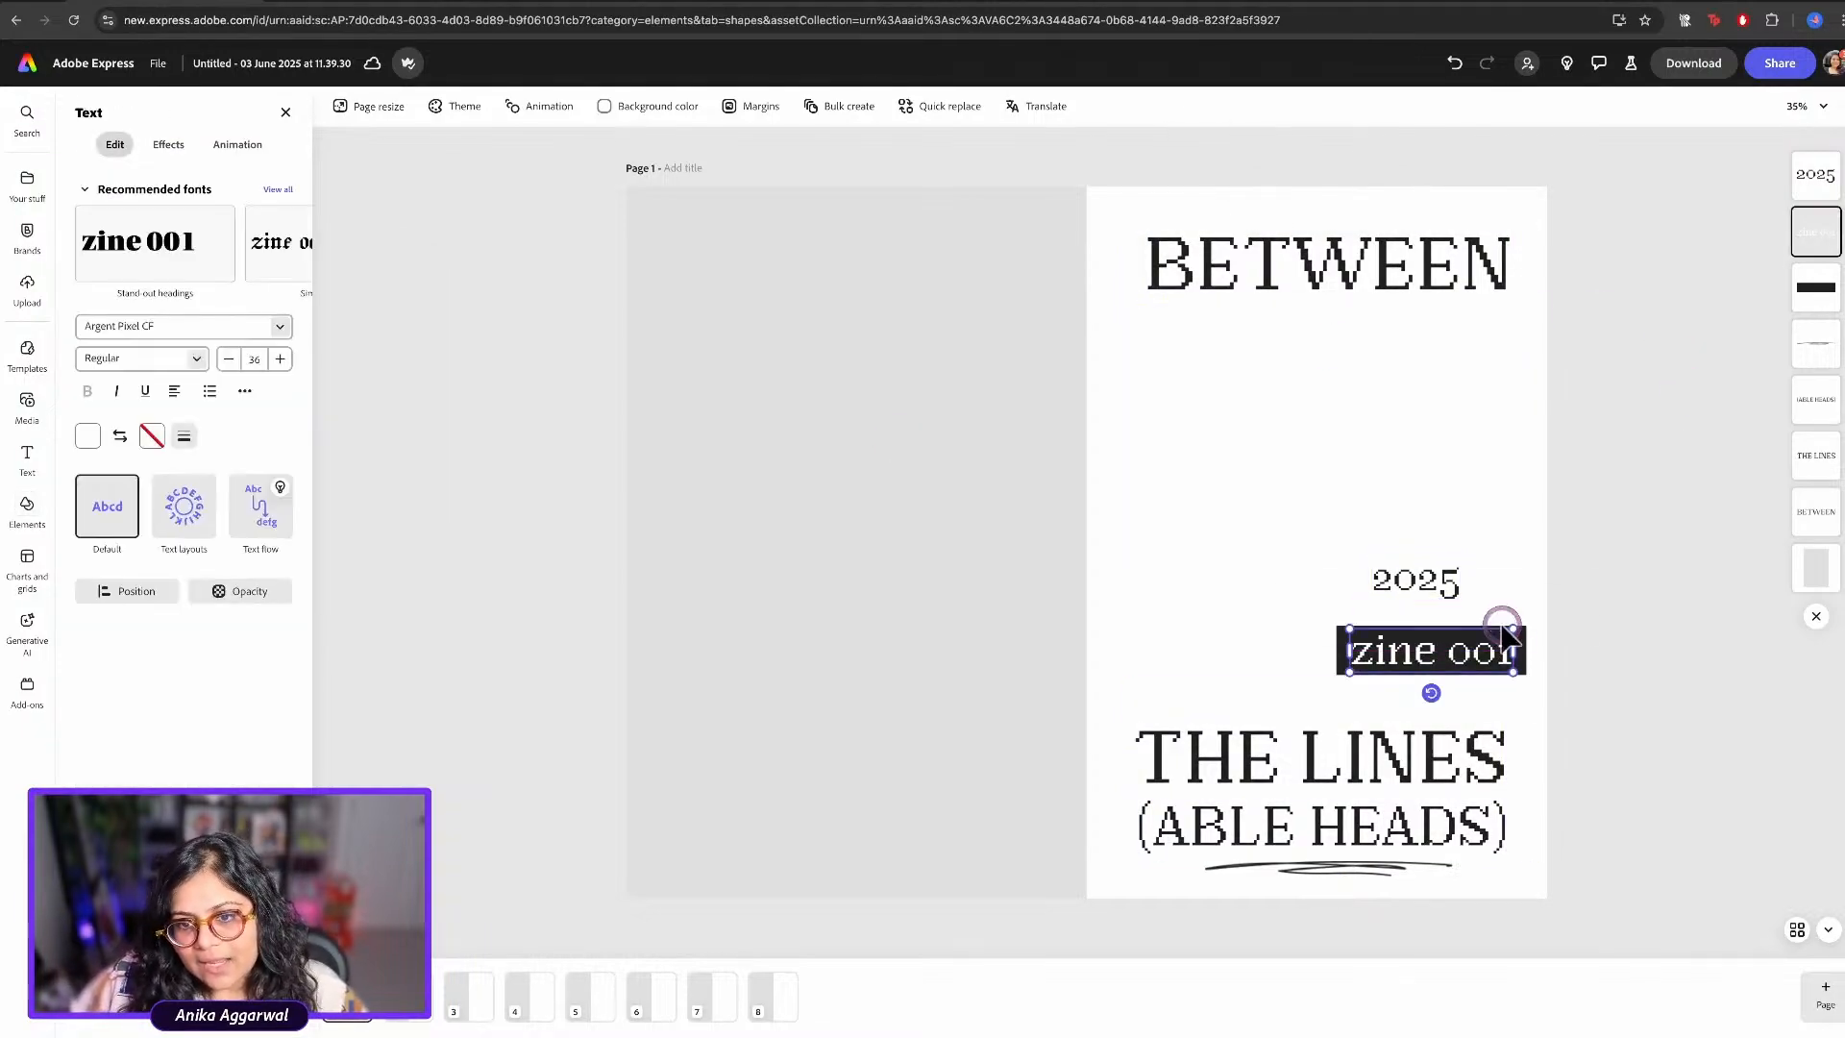
click(1812, 277)
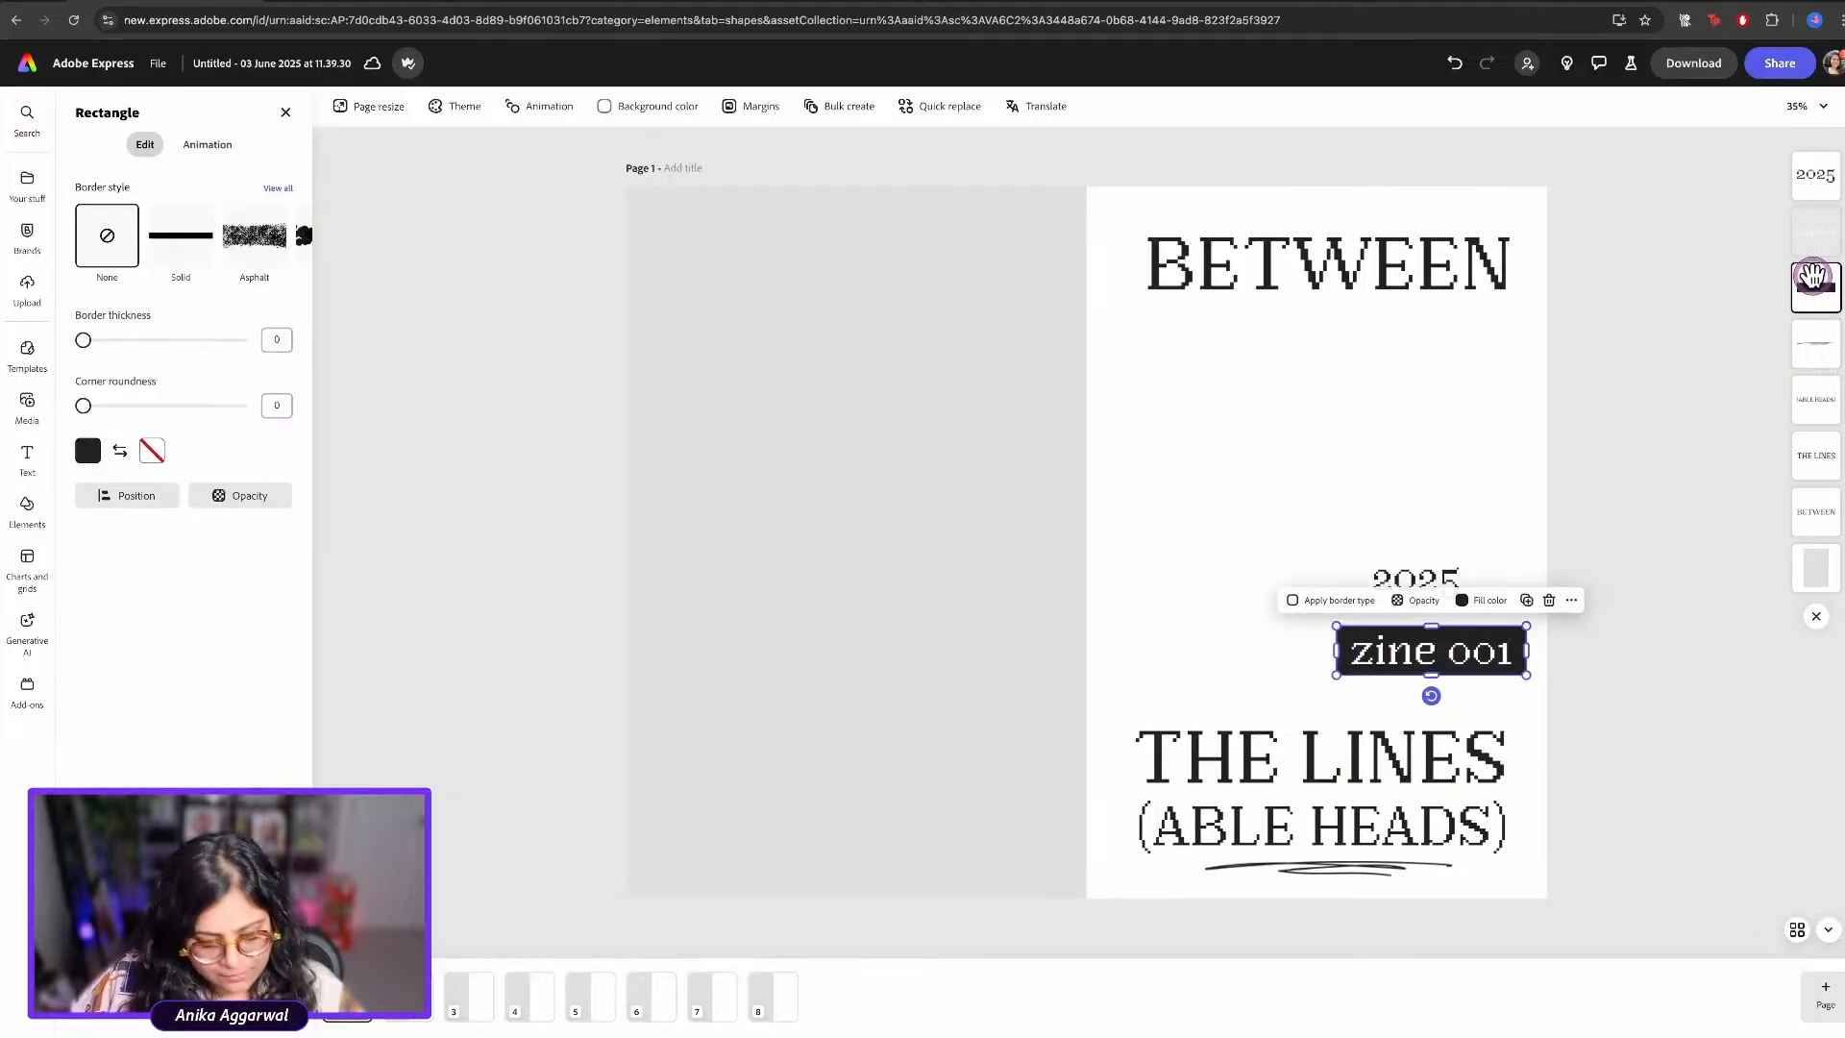
key(ctrl+c)
key(ctrl+v)
drag(1444, 662, 1505, 594)
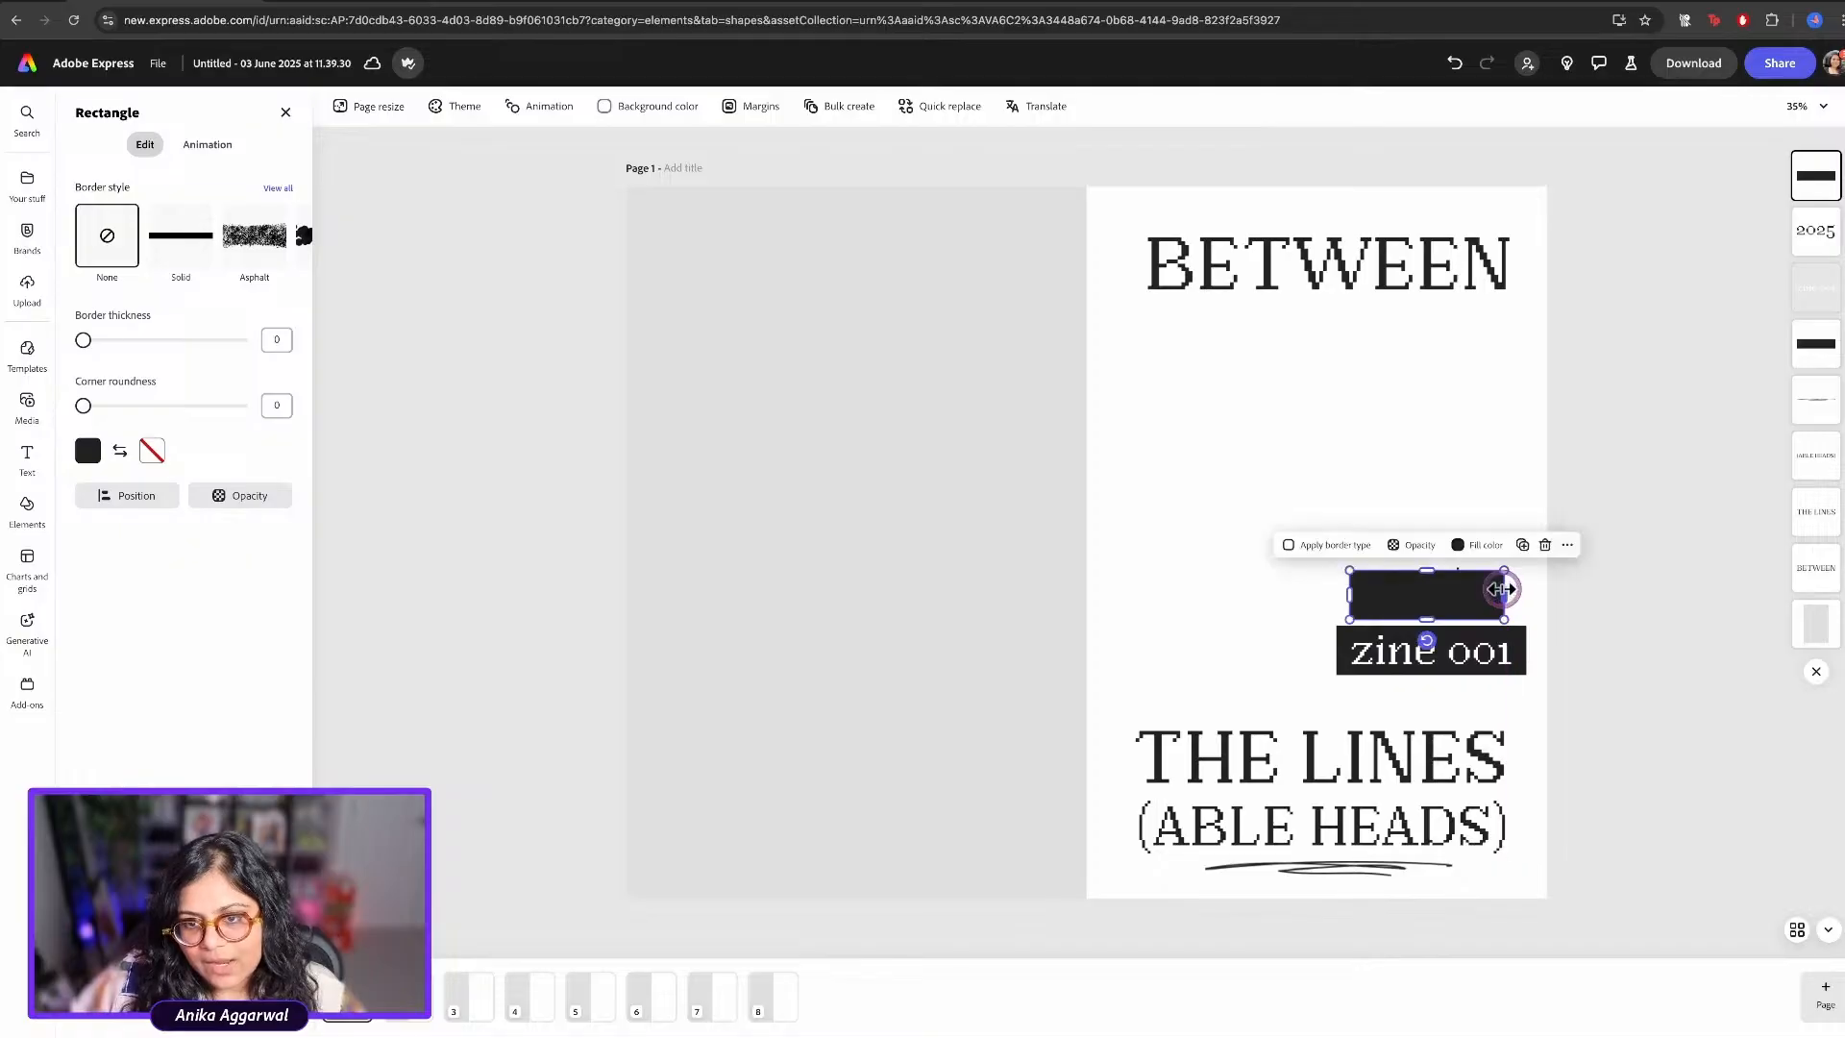
Send the copied bar behind "2025" and tilt it slightly counterclockwise
right_click(1463, 604)
click(1523, 812)
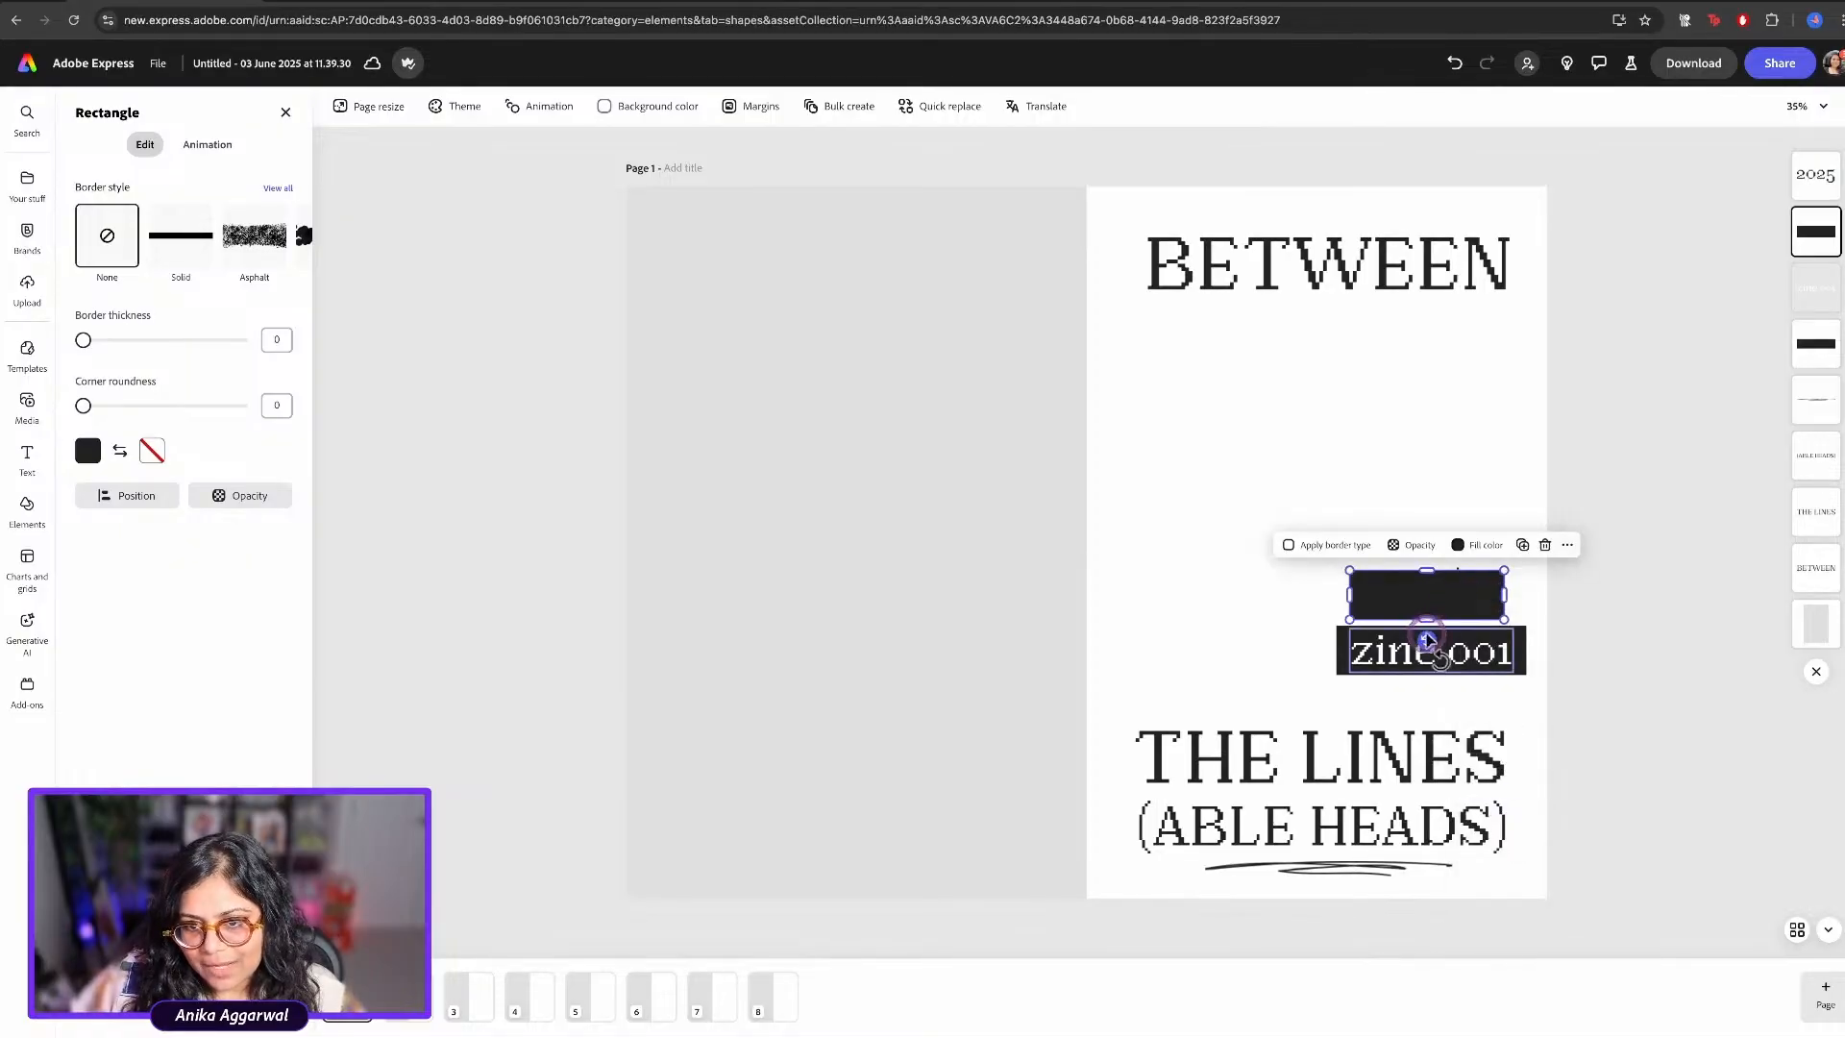
drag(1426, 640, 1438, 642)
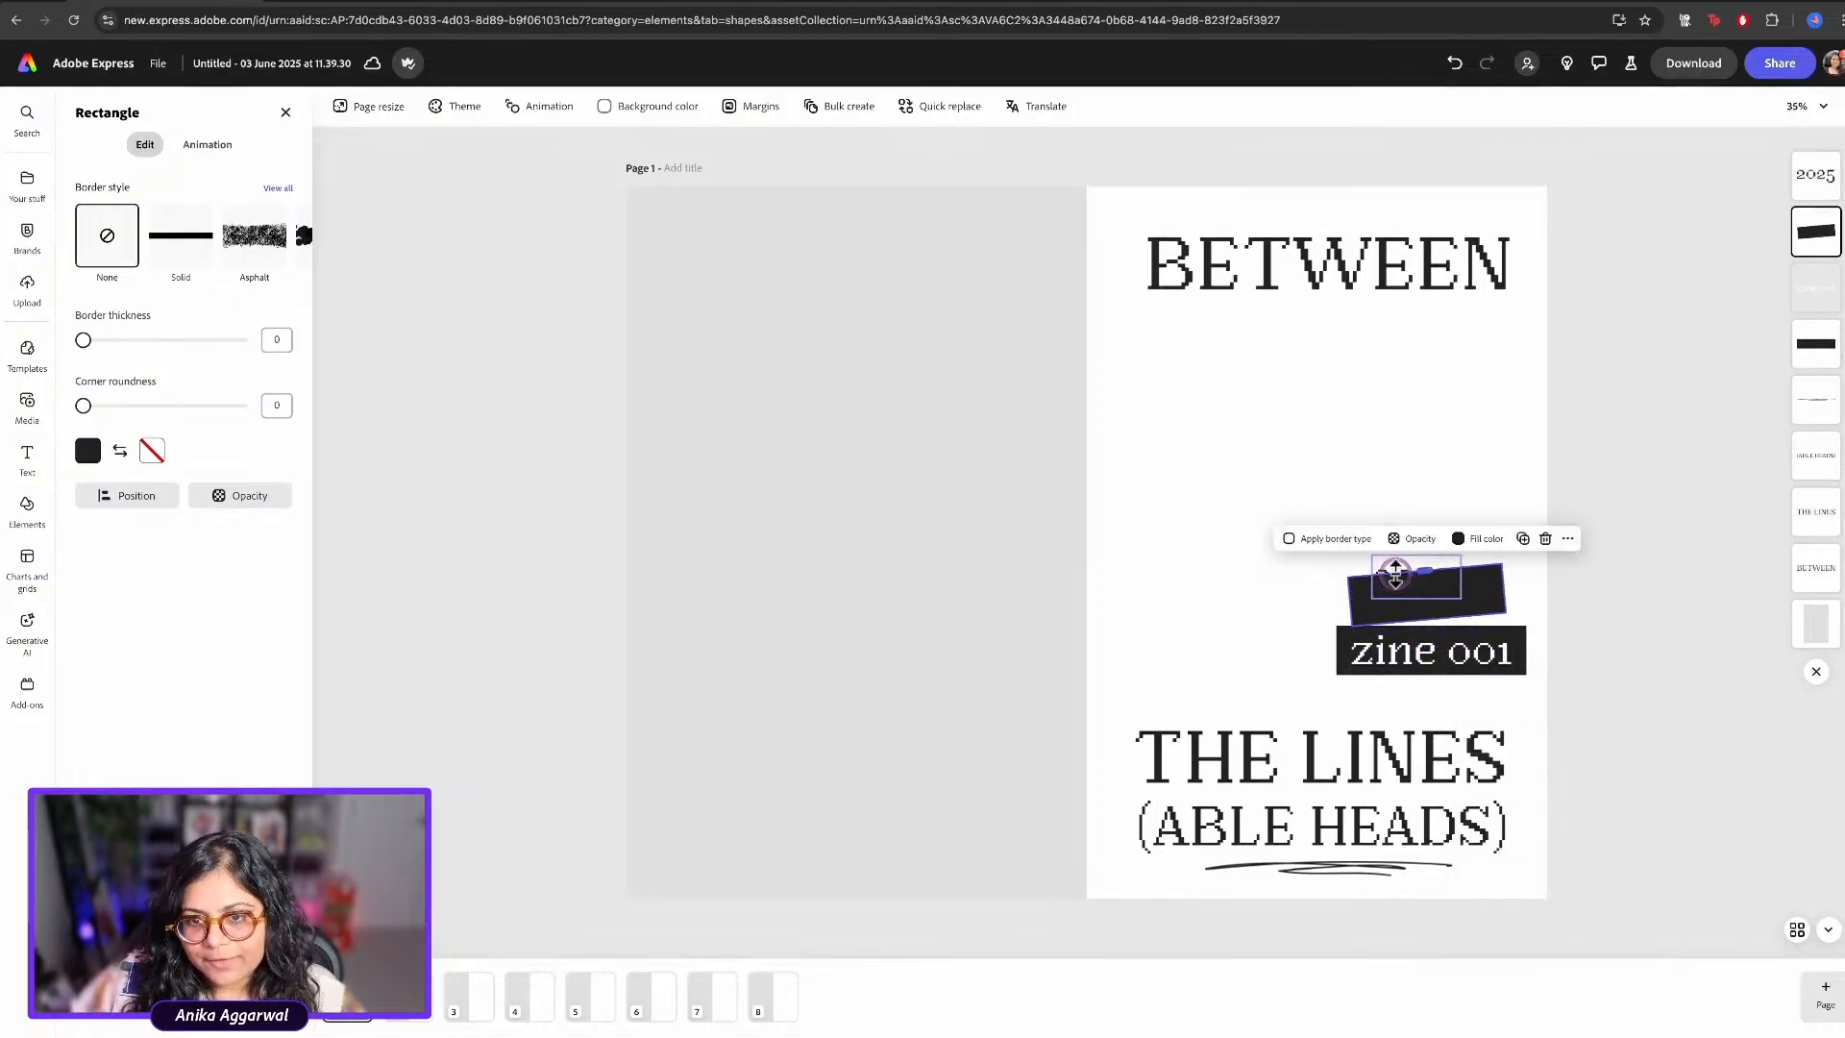
Set the fill of the "2025" text to the white Zine Assets swatch
click(1401, 593)
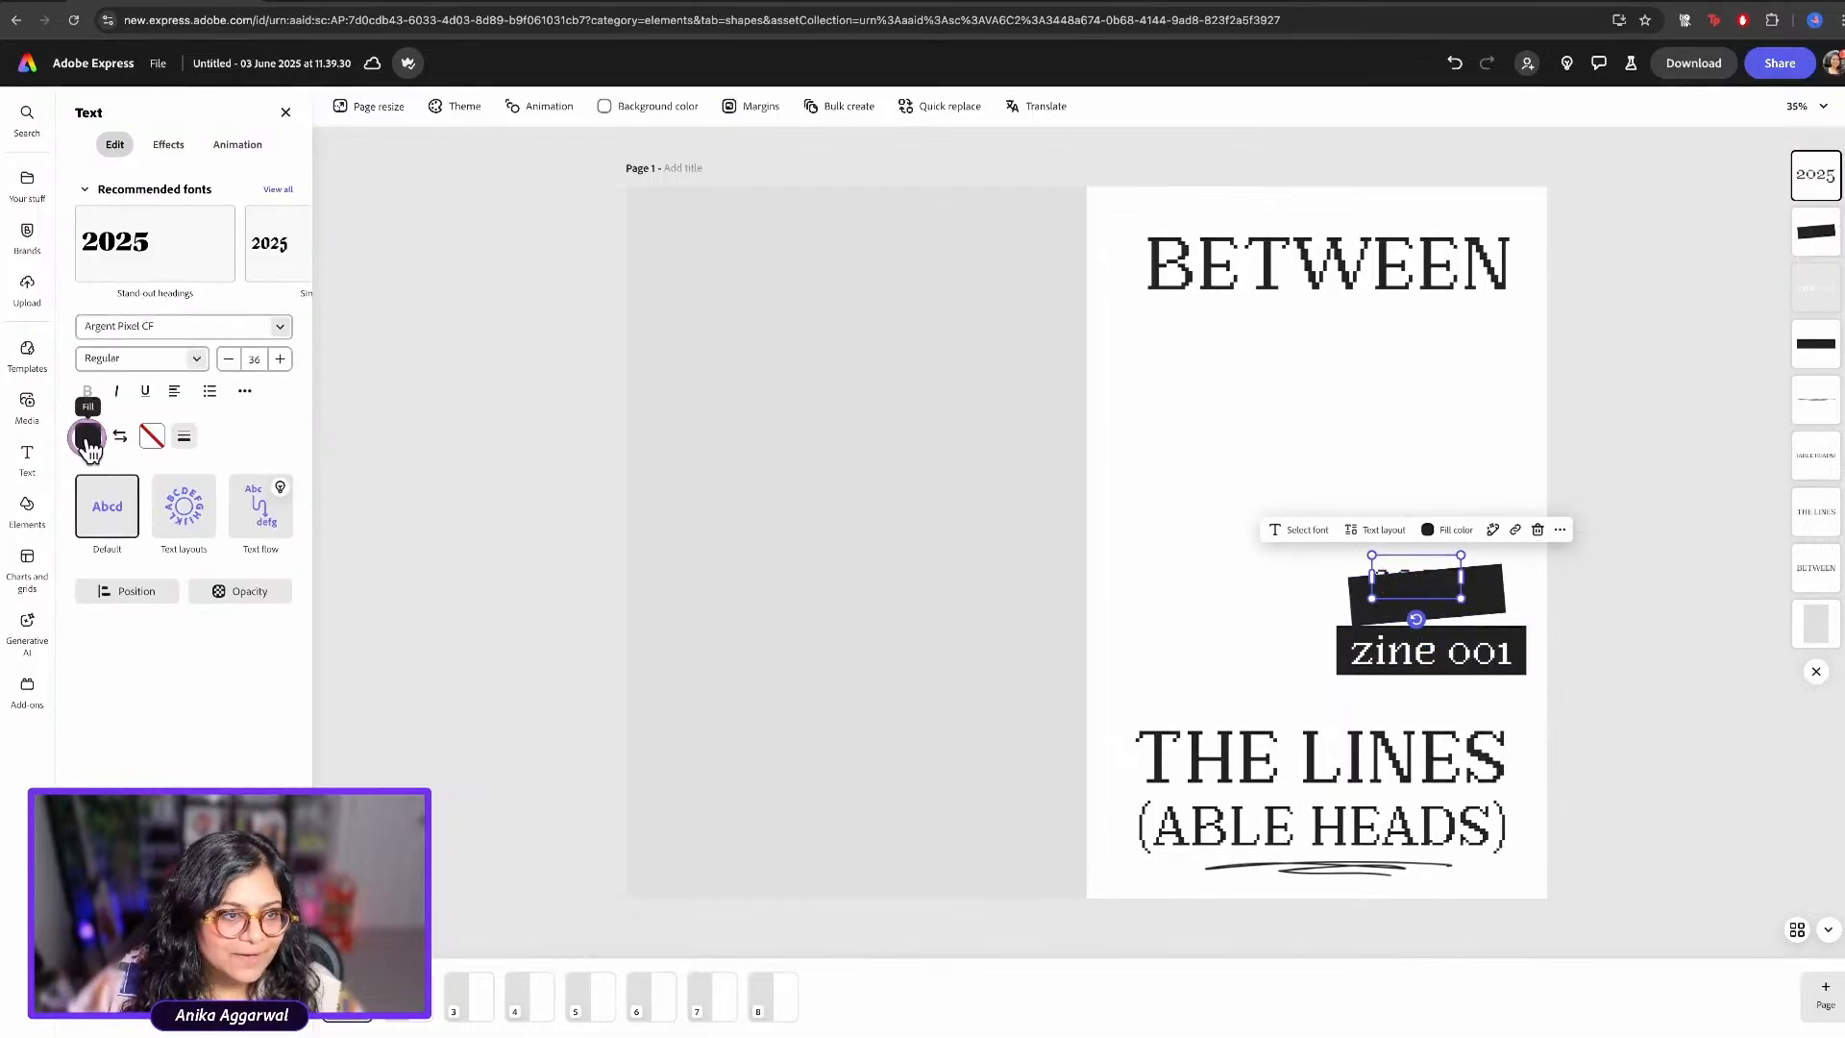
click(87, 438)
click(162, 324)
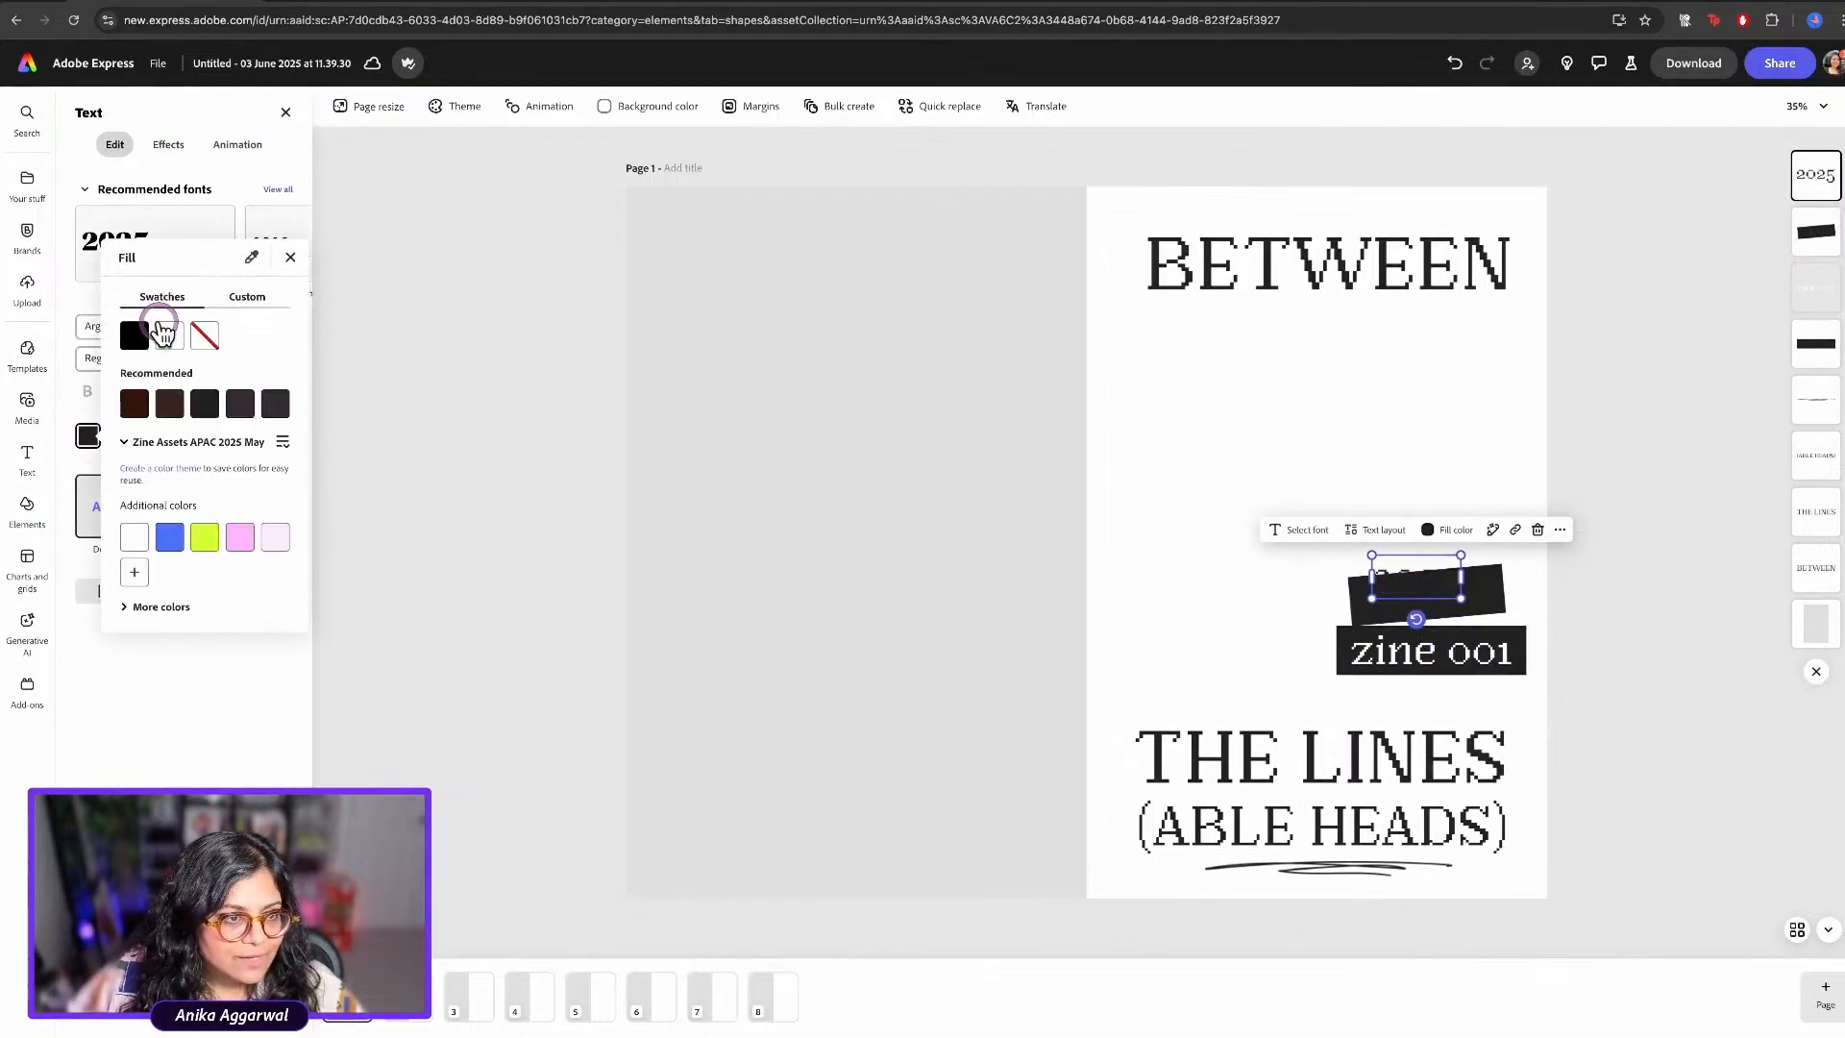
click(139, 539)
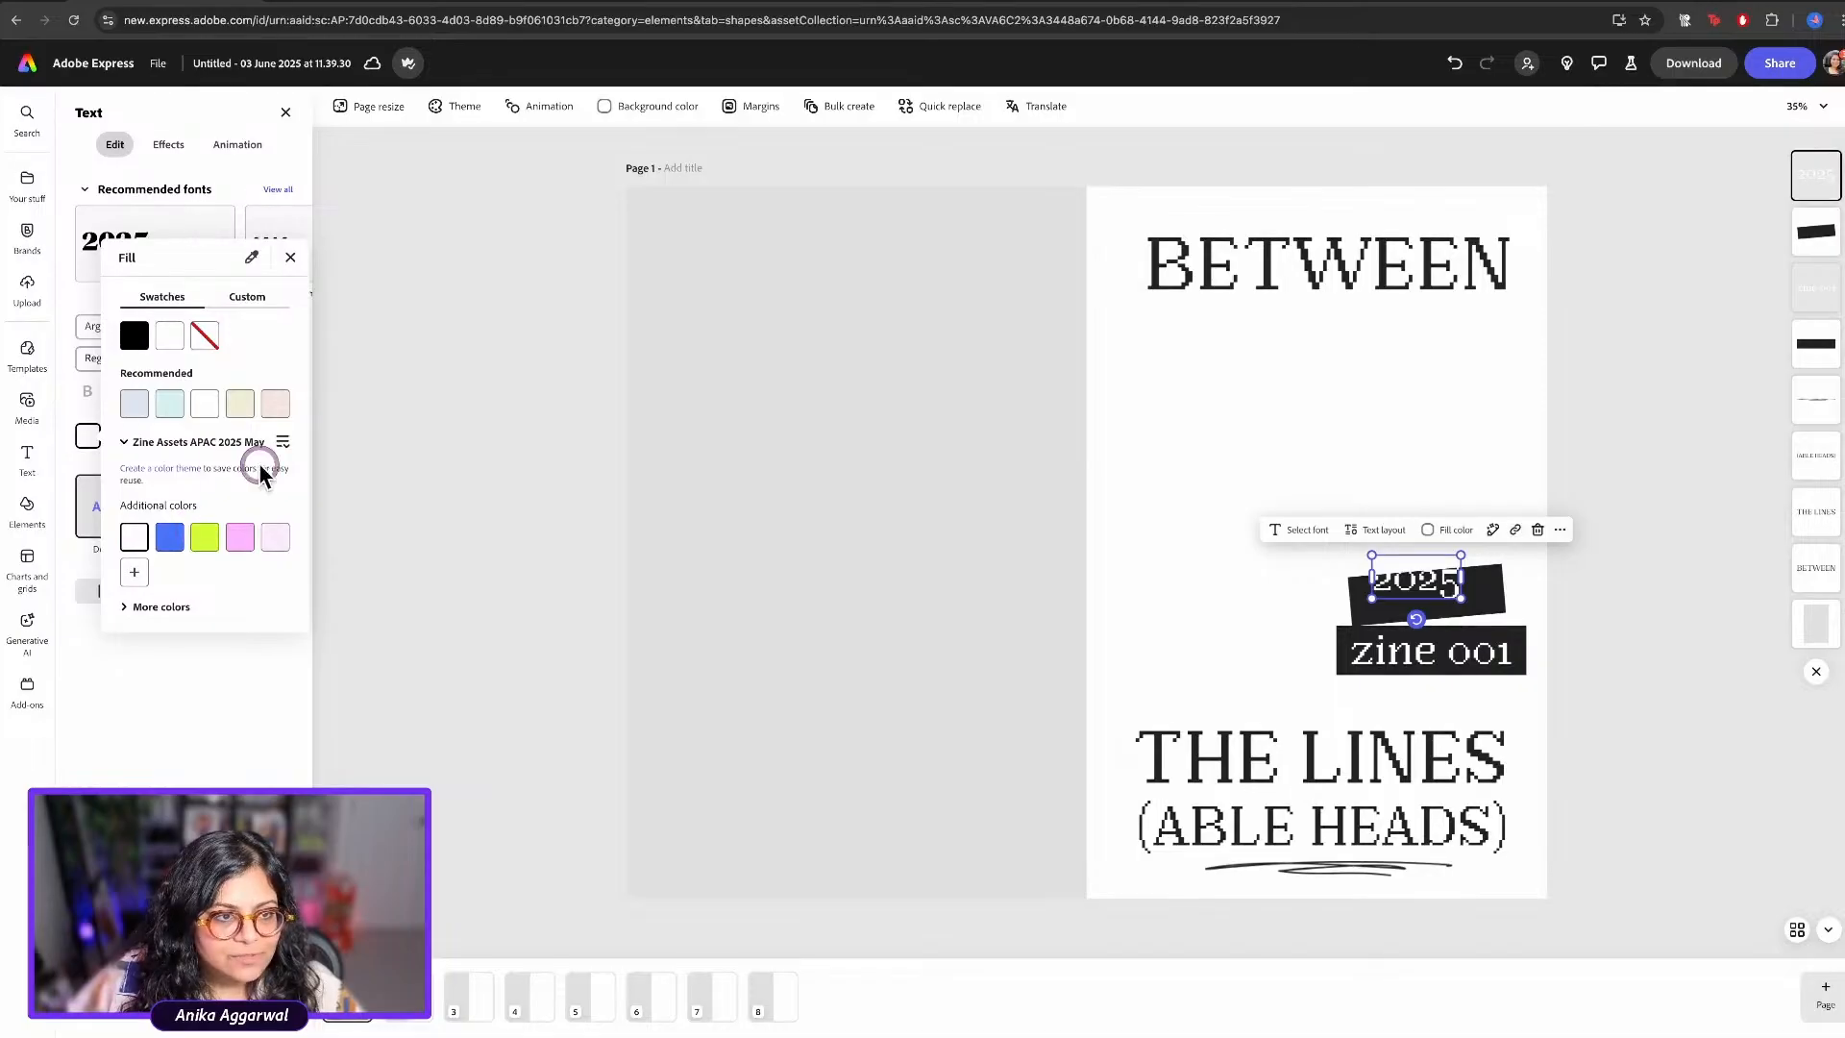
click(587, 514)
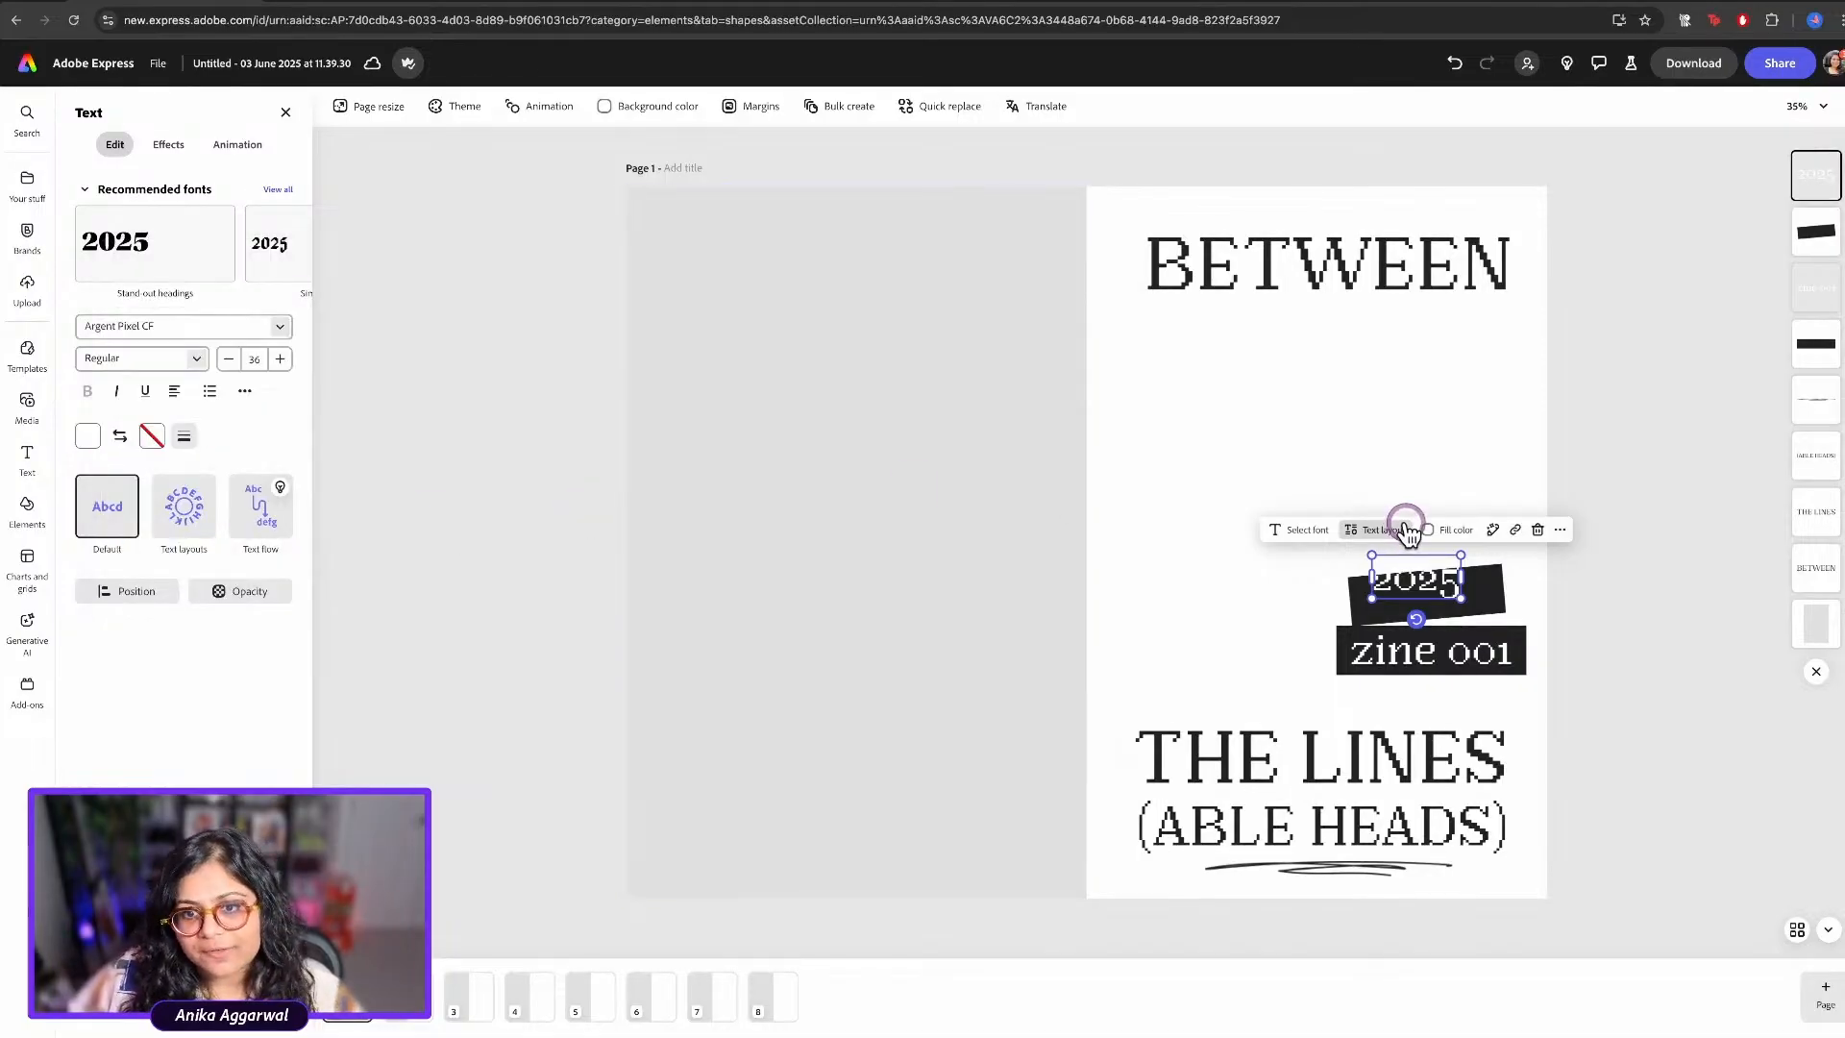
Center "2025" on its tilted bar, matching the tilt, and group the text with the bar
drag(1403, 579, 1425, 636)
shift+click(1438, 609)
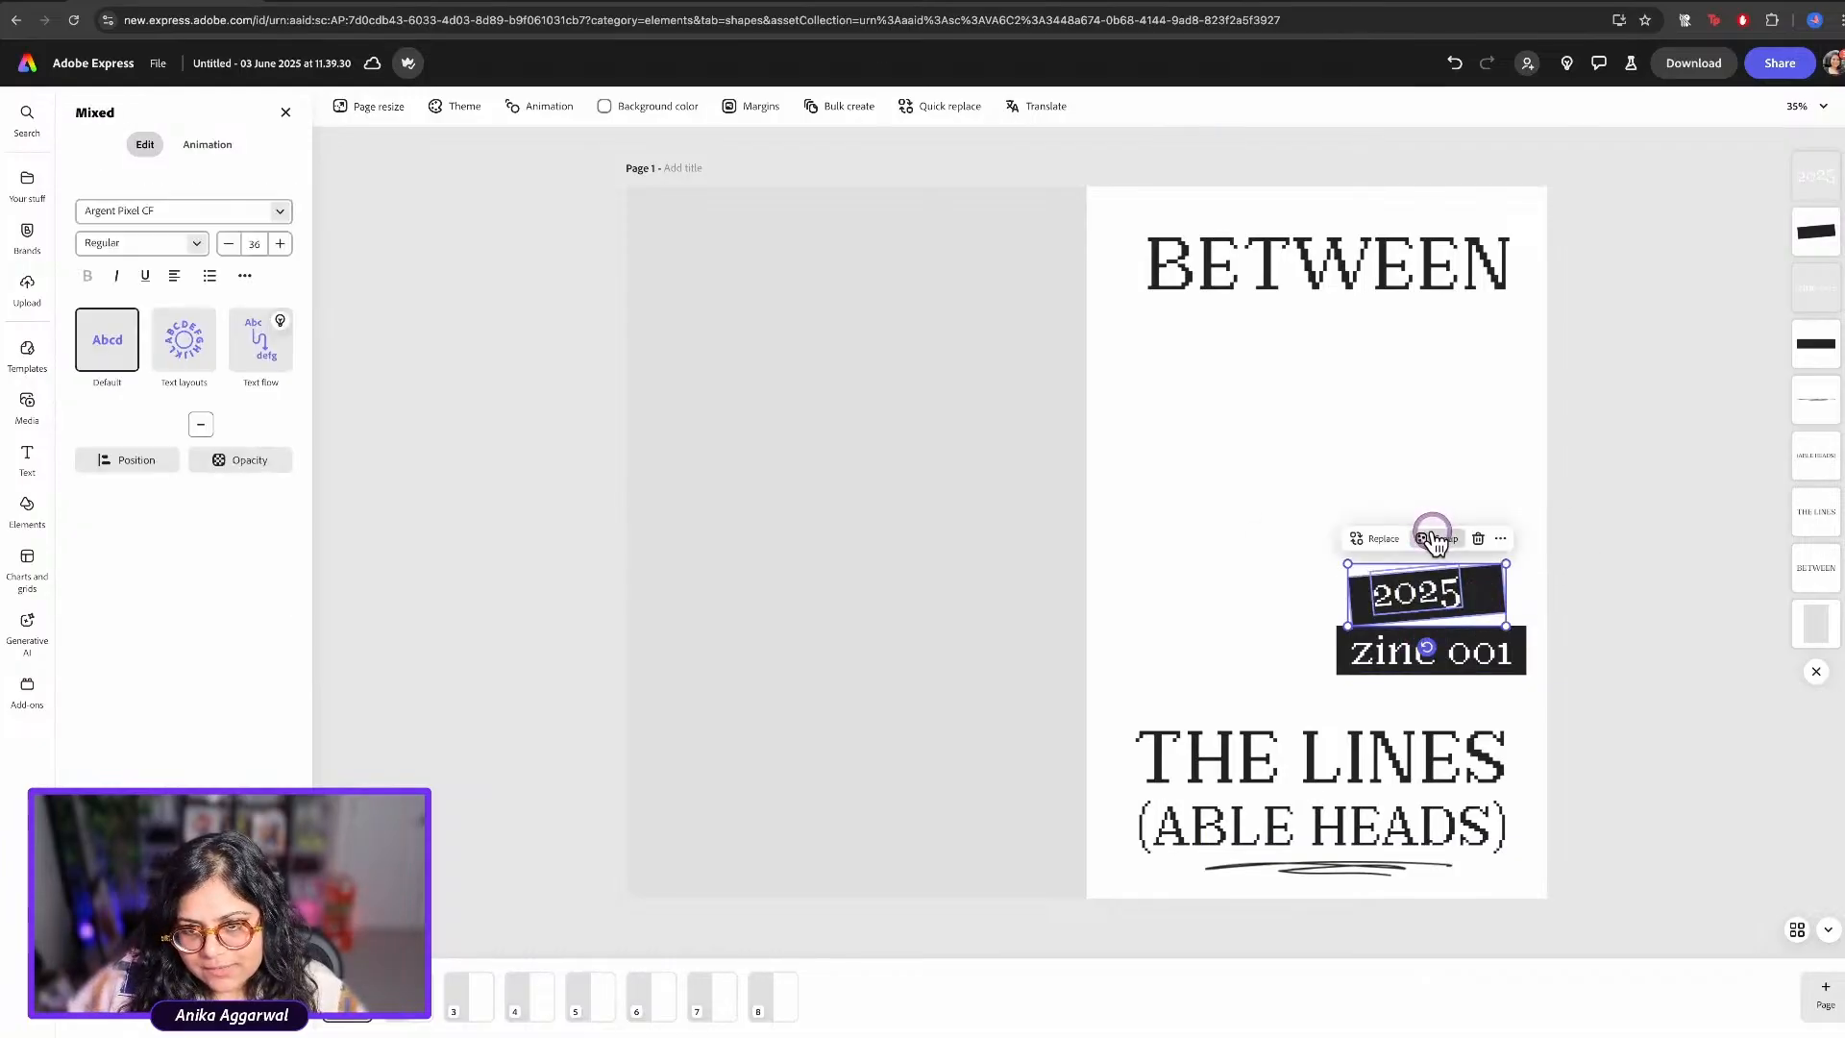
click(1435, 541)
Rotate the "2025" group to a slight clockwise tilt and trim its bar closer to the text at both ends
drag(1437, 657, 1430, 662)
drag(1431, 592, 1495, 598)
click(1494, 599)
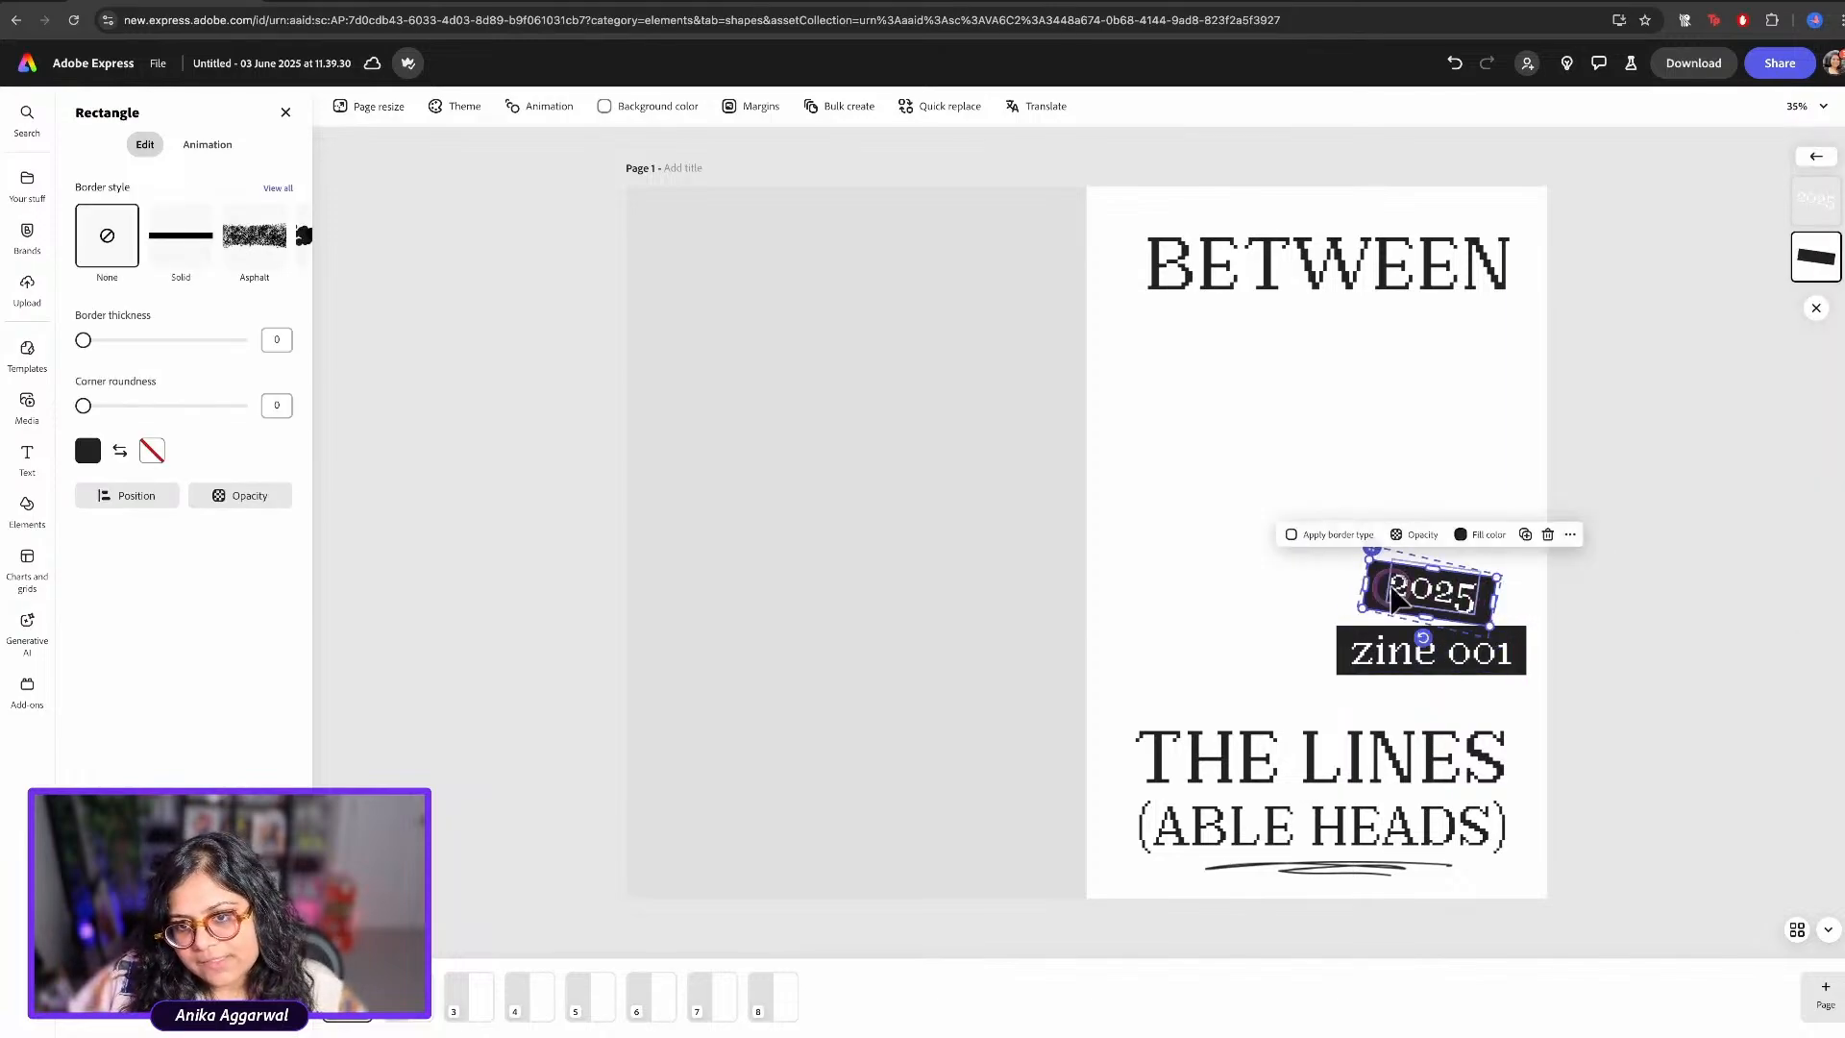
drag(1367, 583, 1379, 585)
Group "zine 001" with its bar and nudge the label up to touch the "2025" label
click(1491, 652)
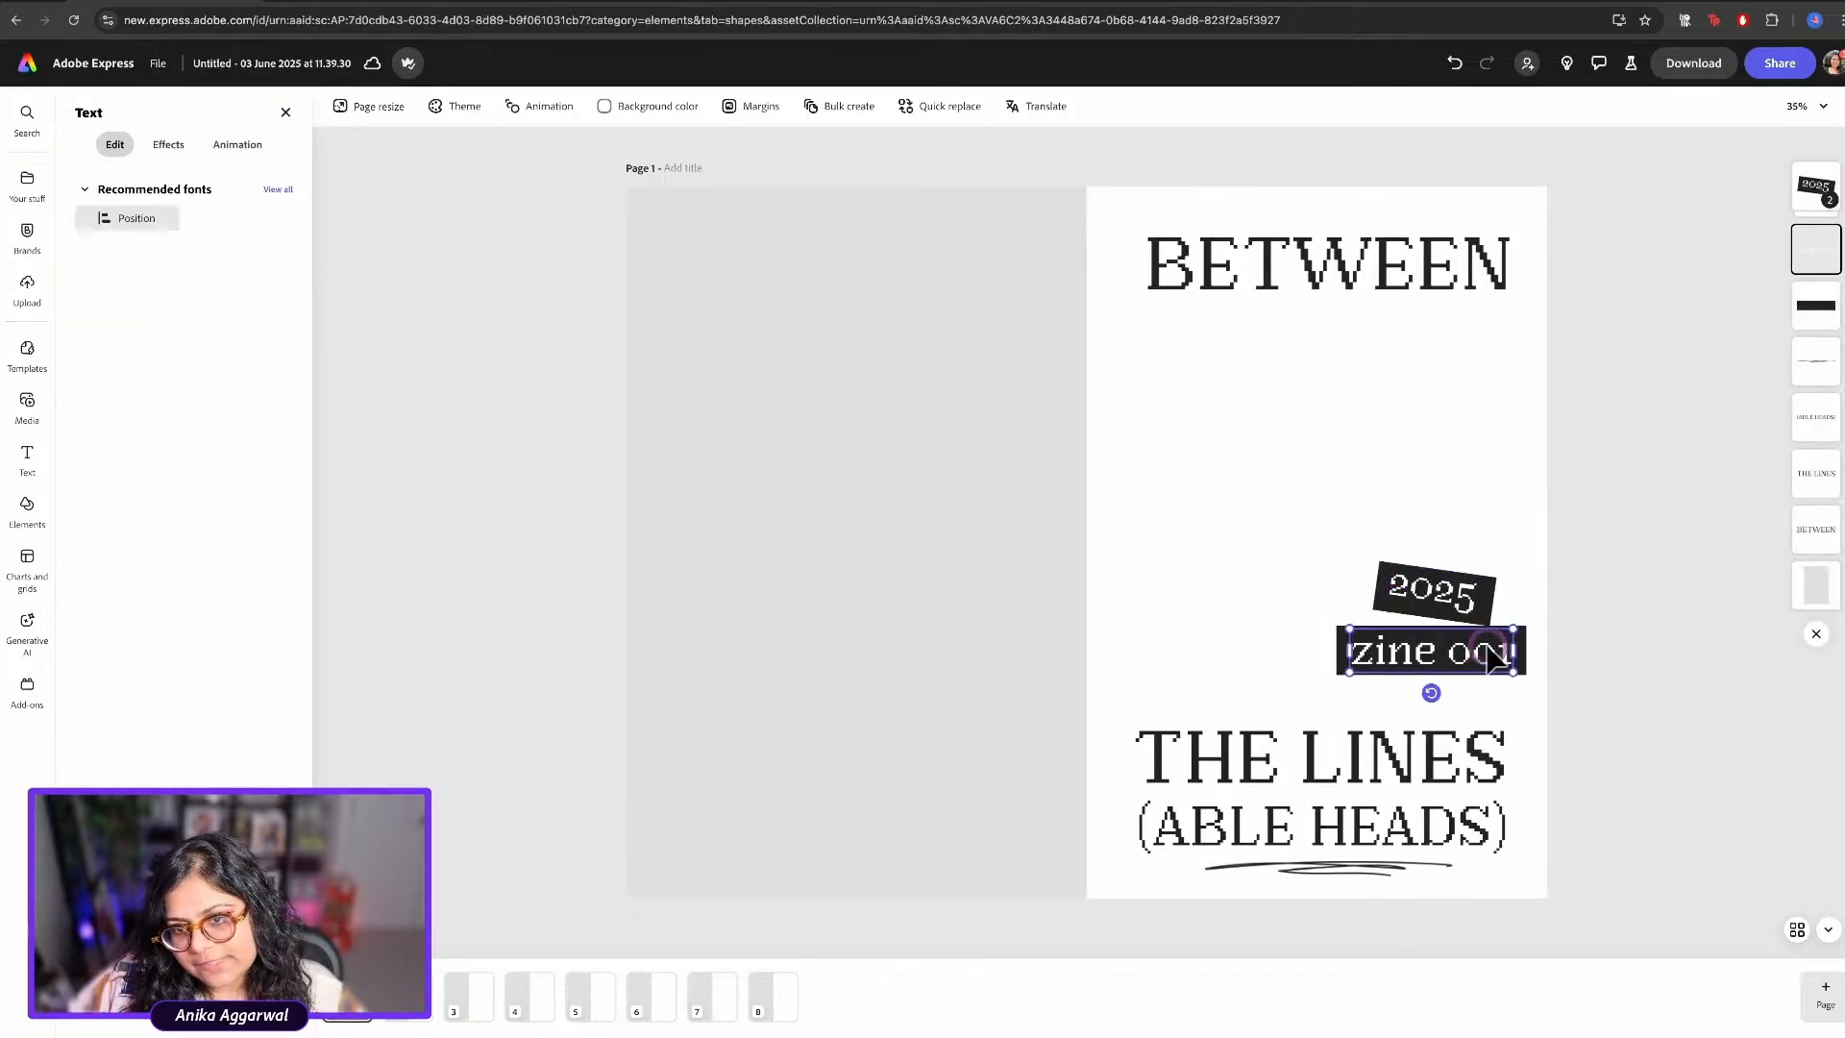
shift+click(1522, 642)
drag(1473, 647, 1472, 635)
key(super+g)
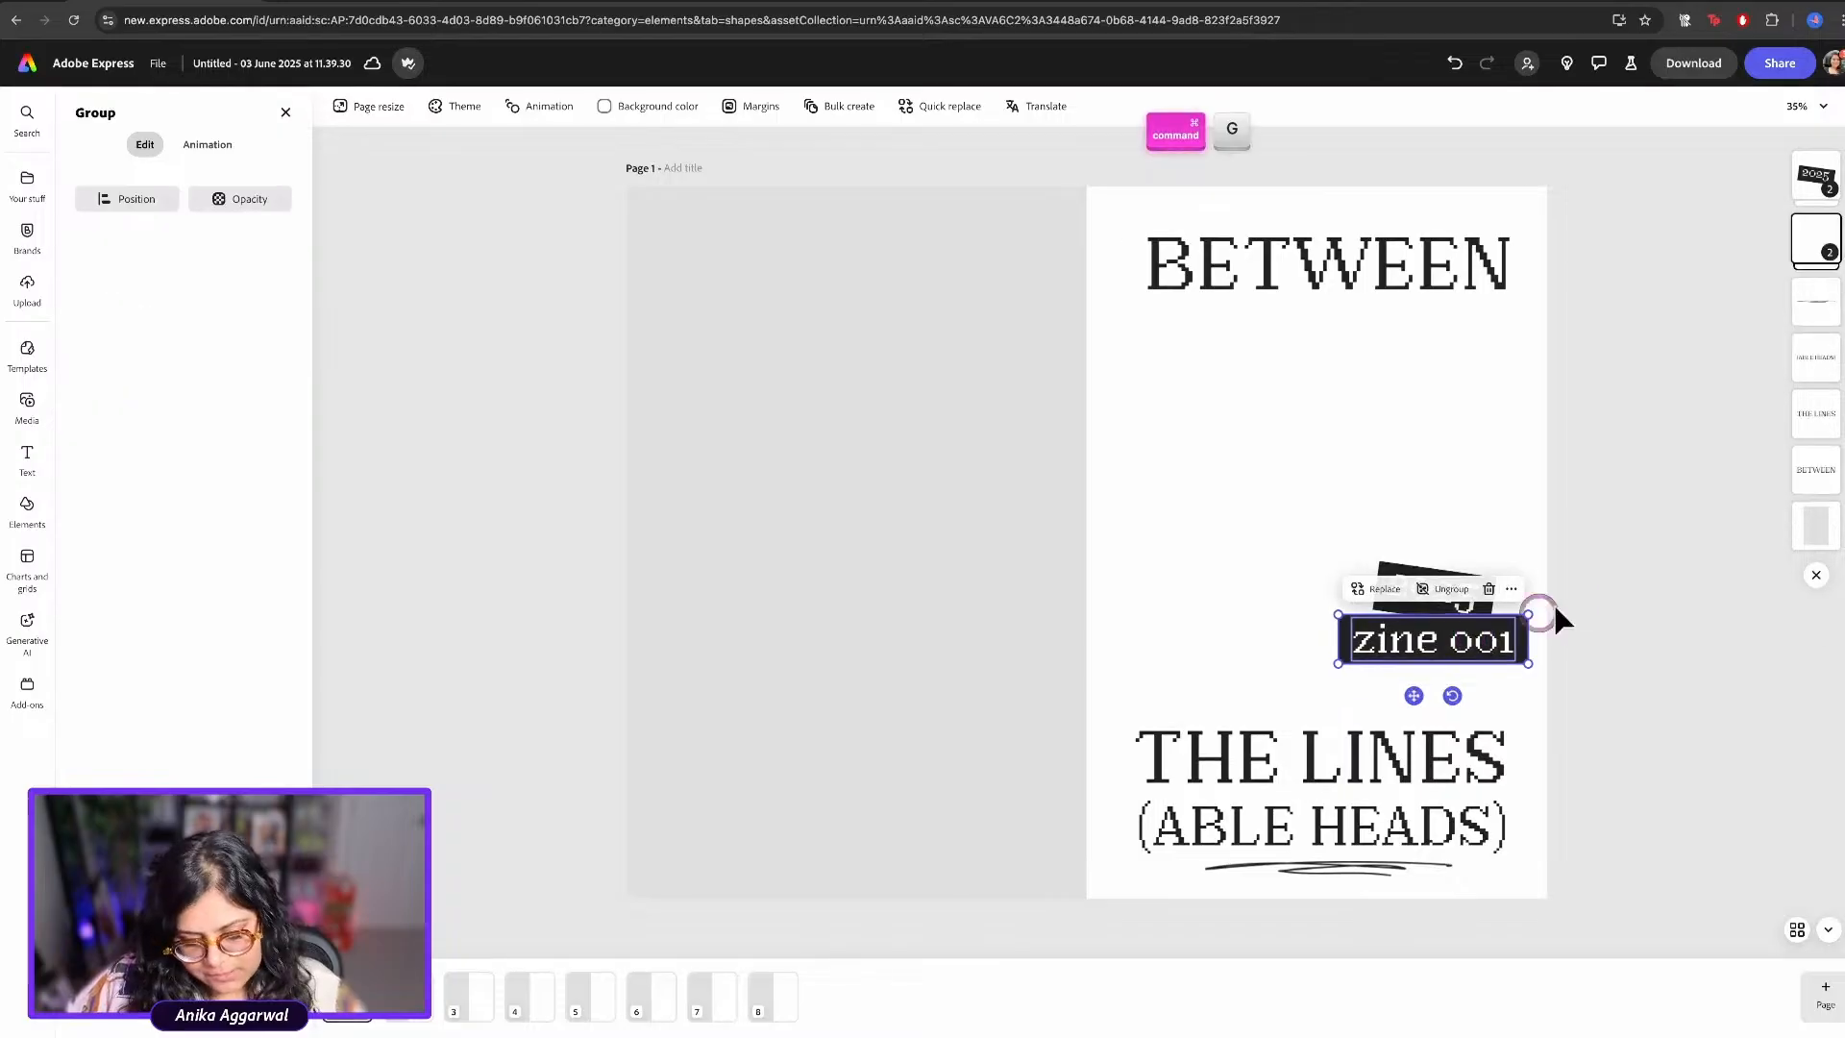
click(1579, 601)
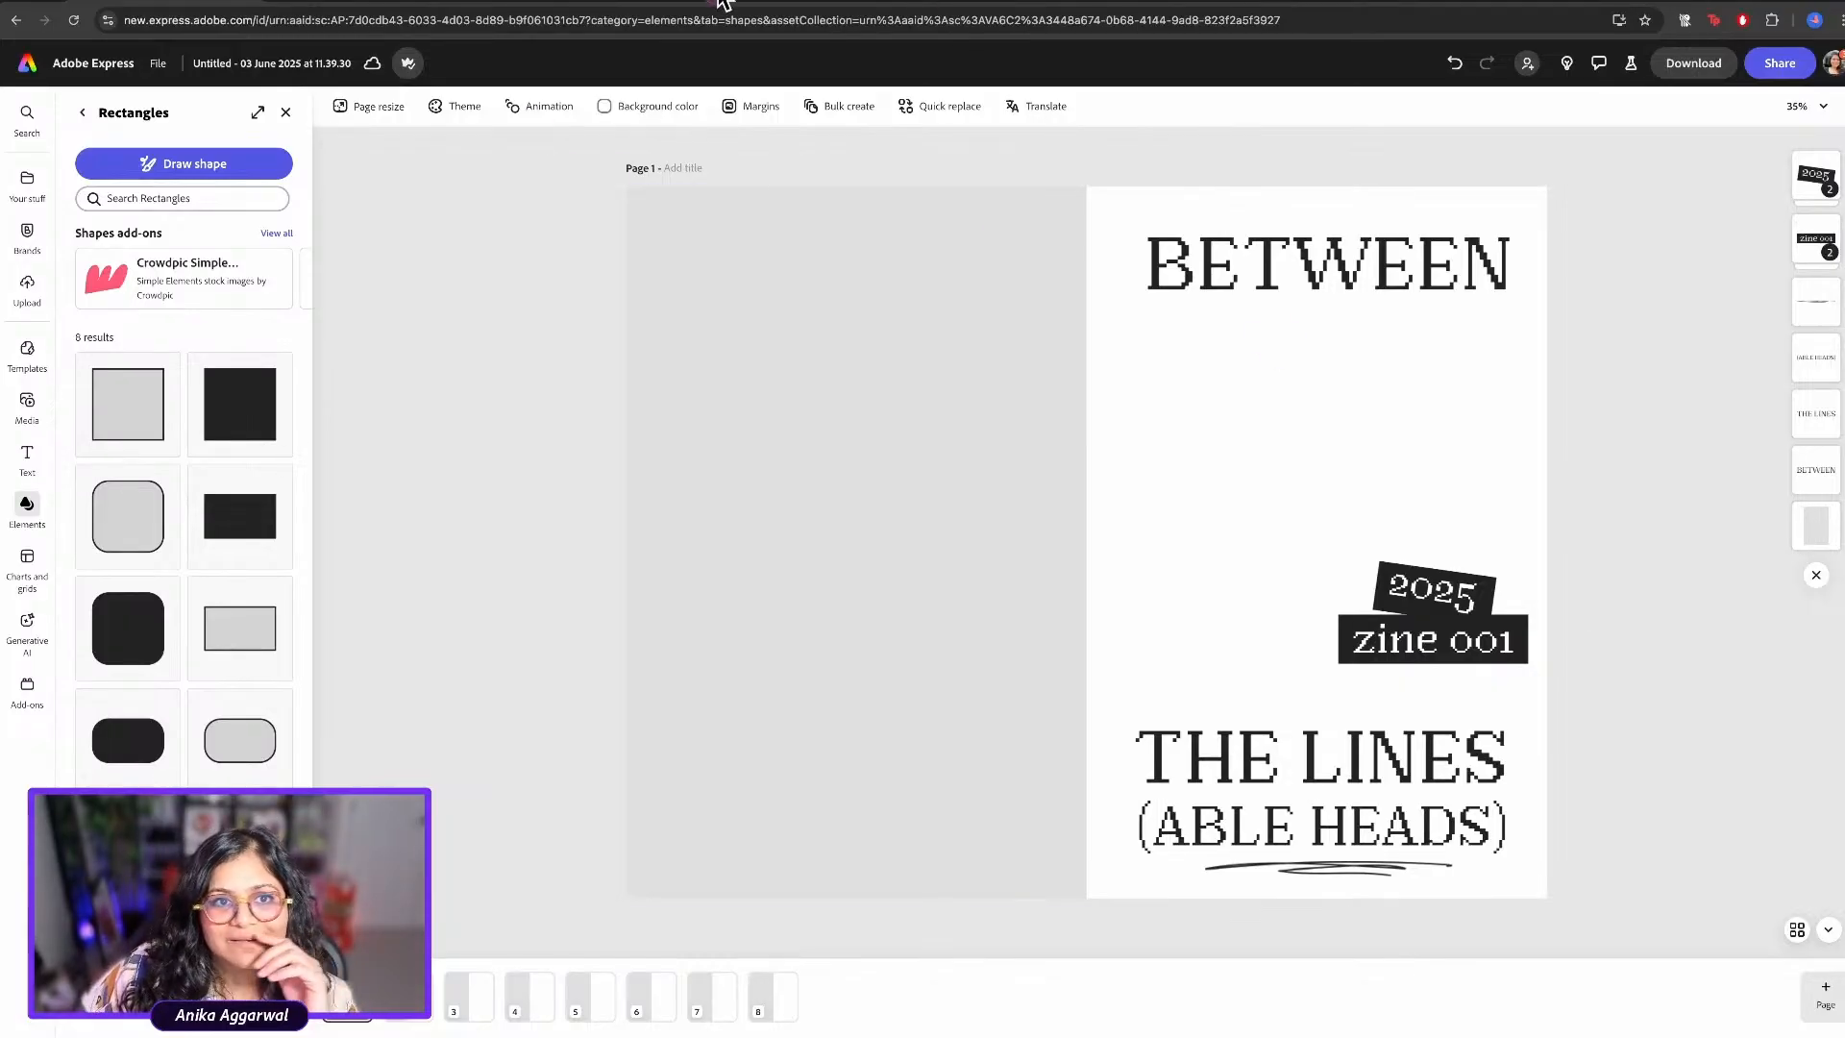
Switch to the Unsplash results for vintage recording equipment and download the free photo of headphones, boombox and radios on wooden planks
click(491, 4)
scroll(428, 364, up, 2)
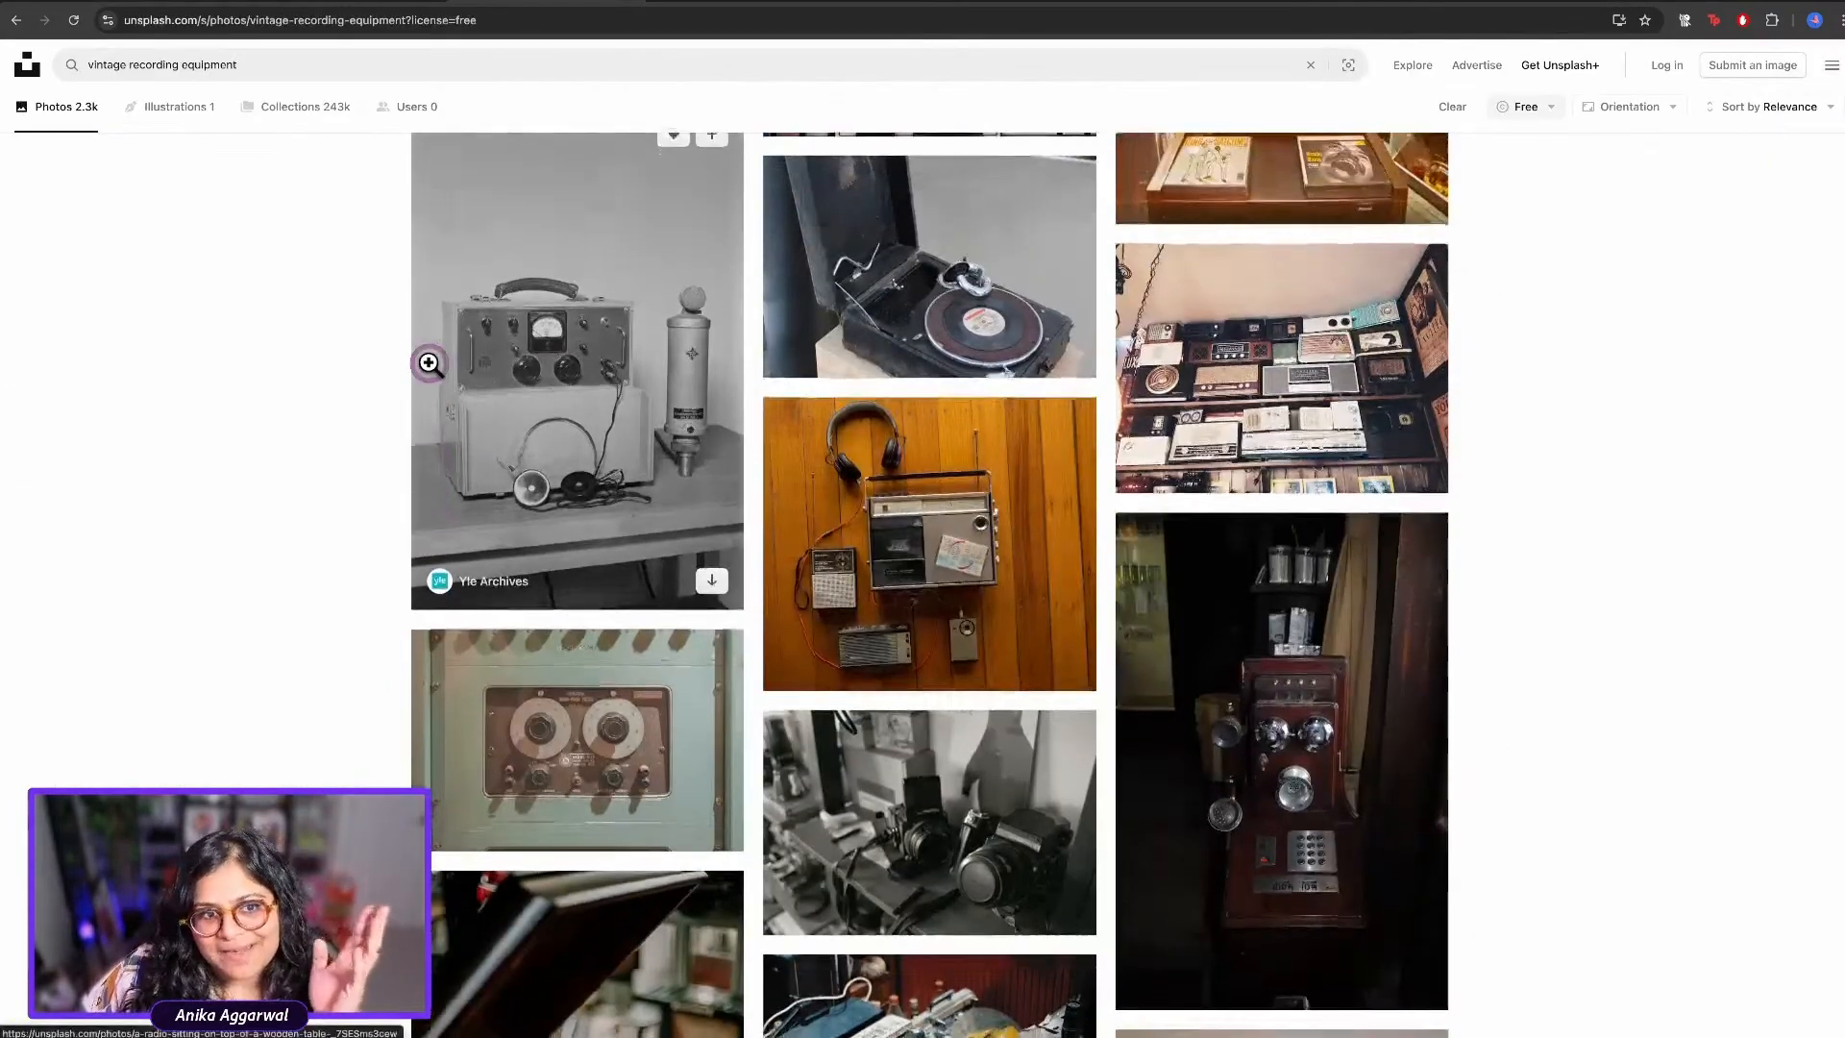
click(1532, 106)
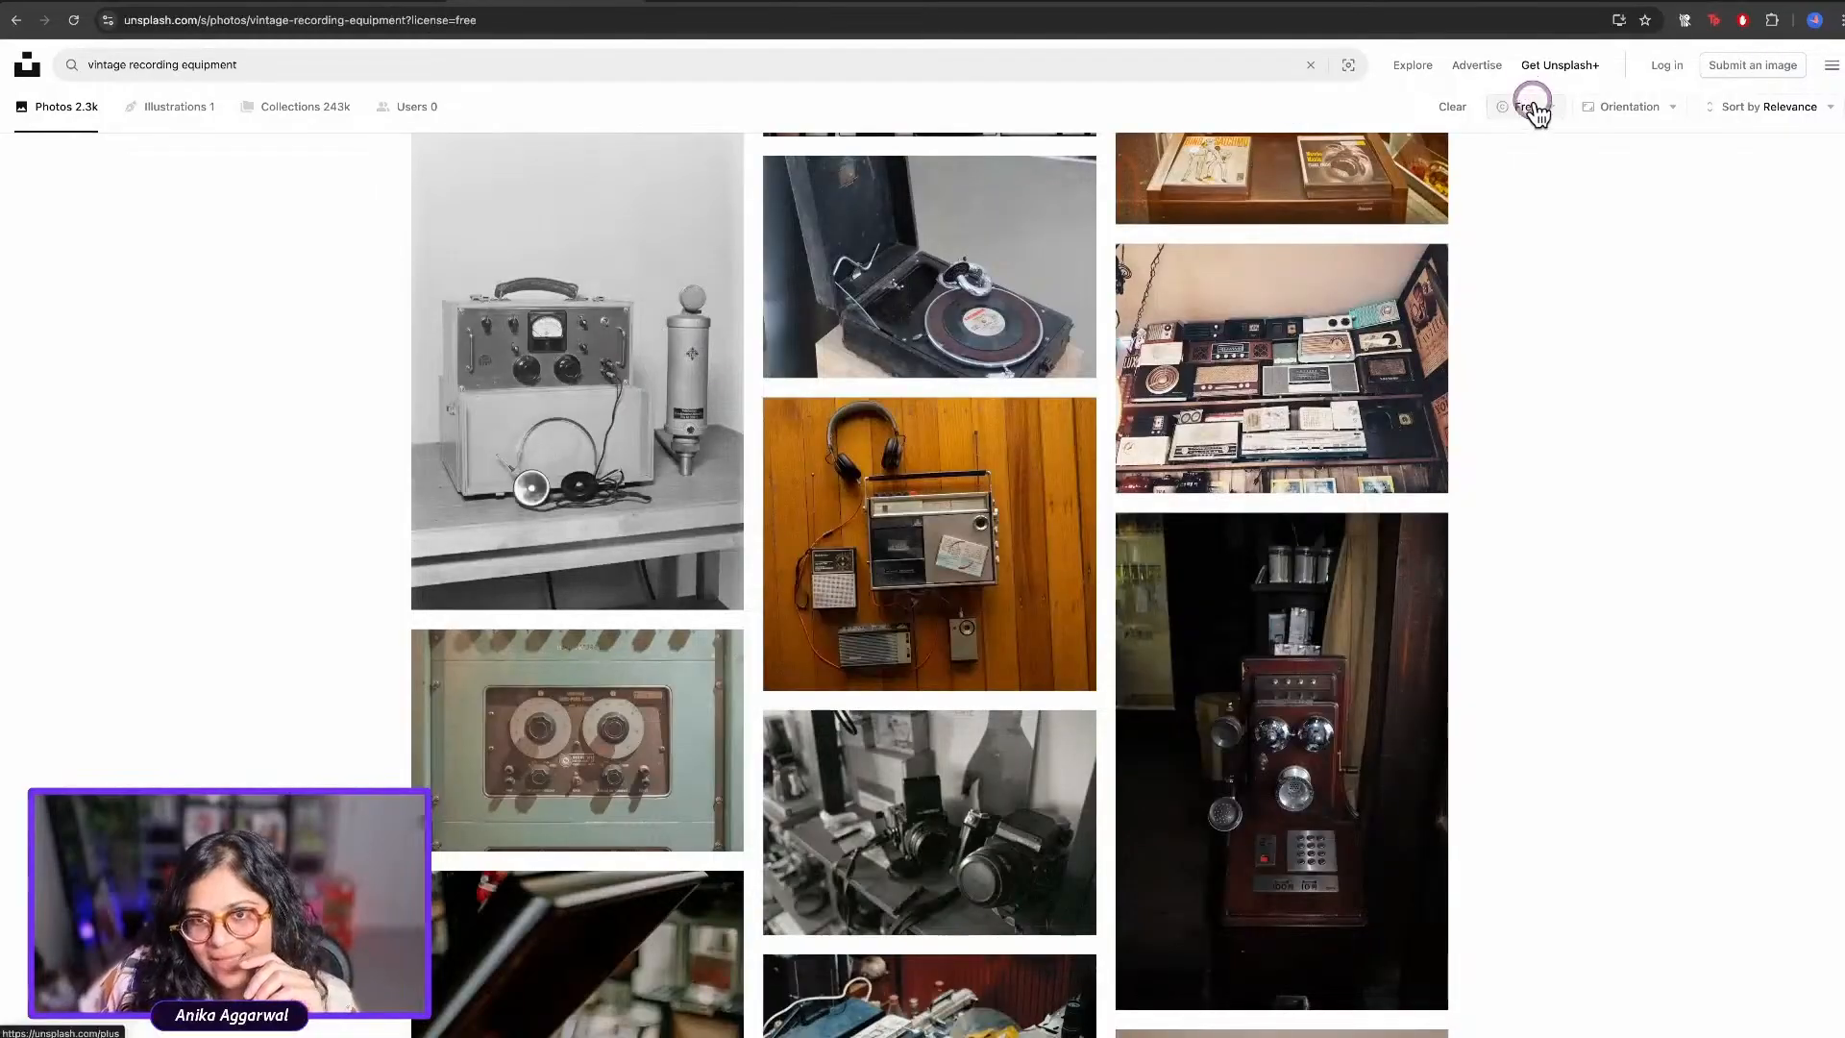
click(997, 529)
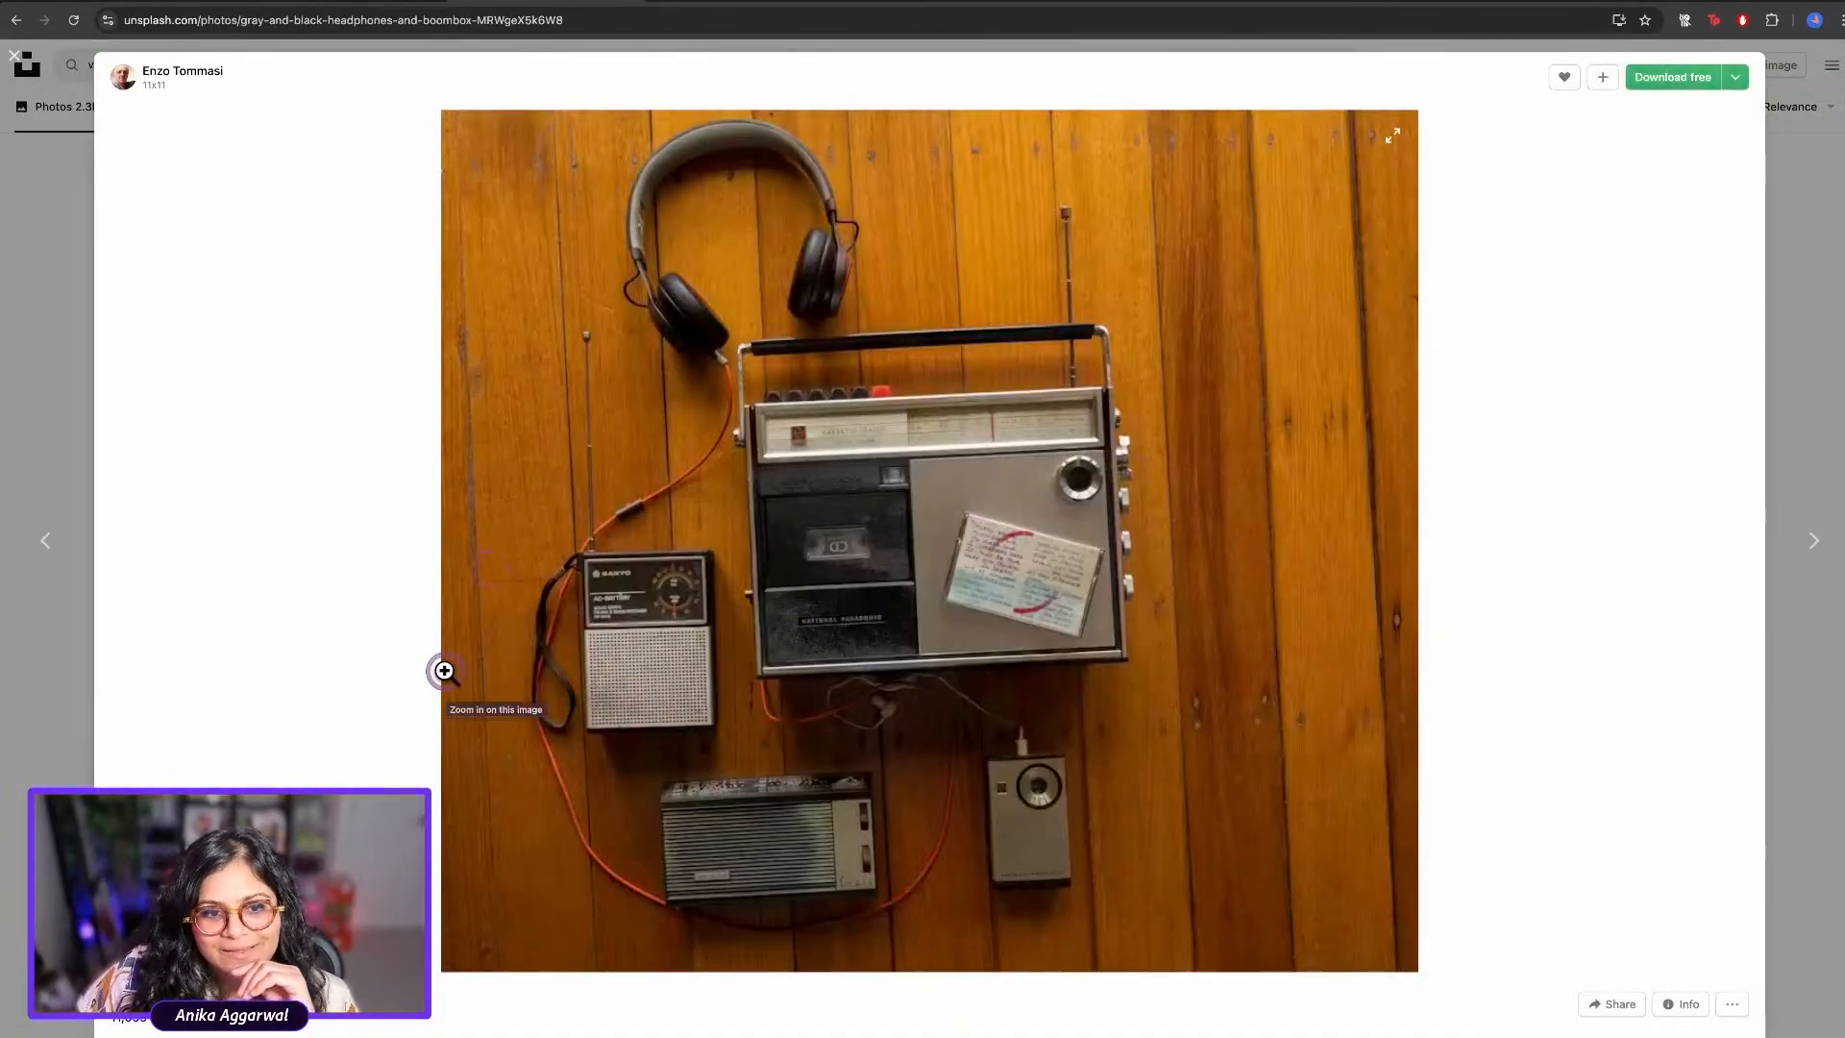
click(1665, 89)
Return to Adobe Express, place the downloaded photo from the Downloads folder on page 1, and remove its background
click(190, 5)
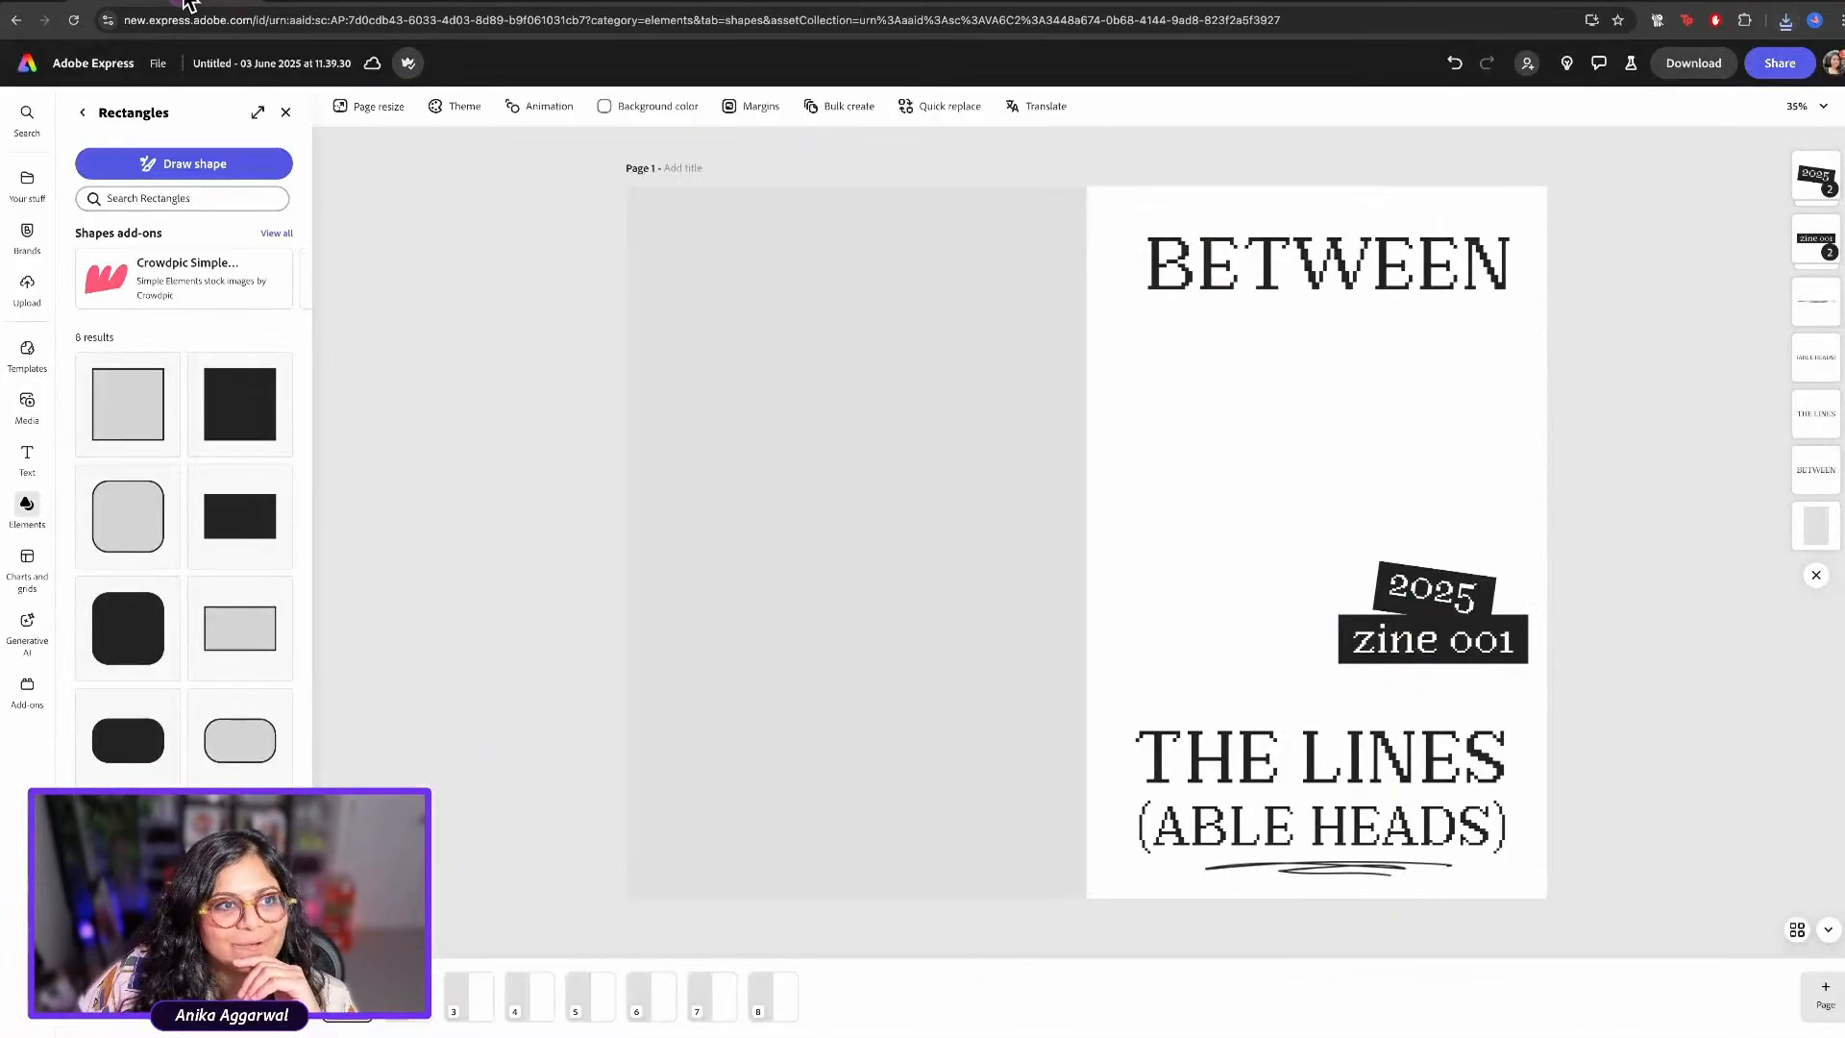
key(super+Tab)
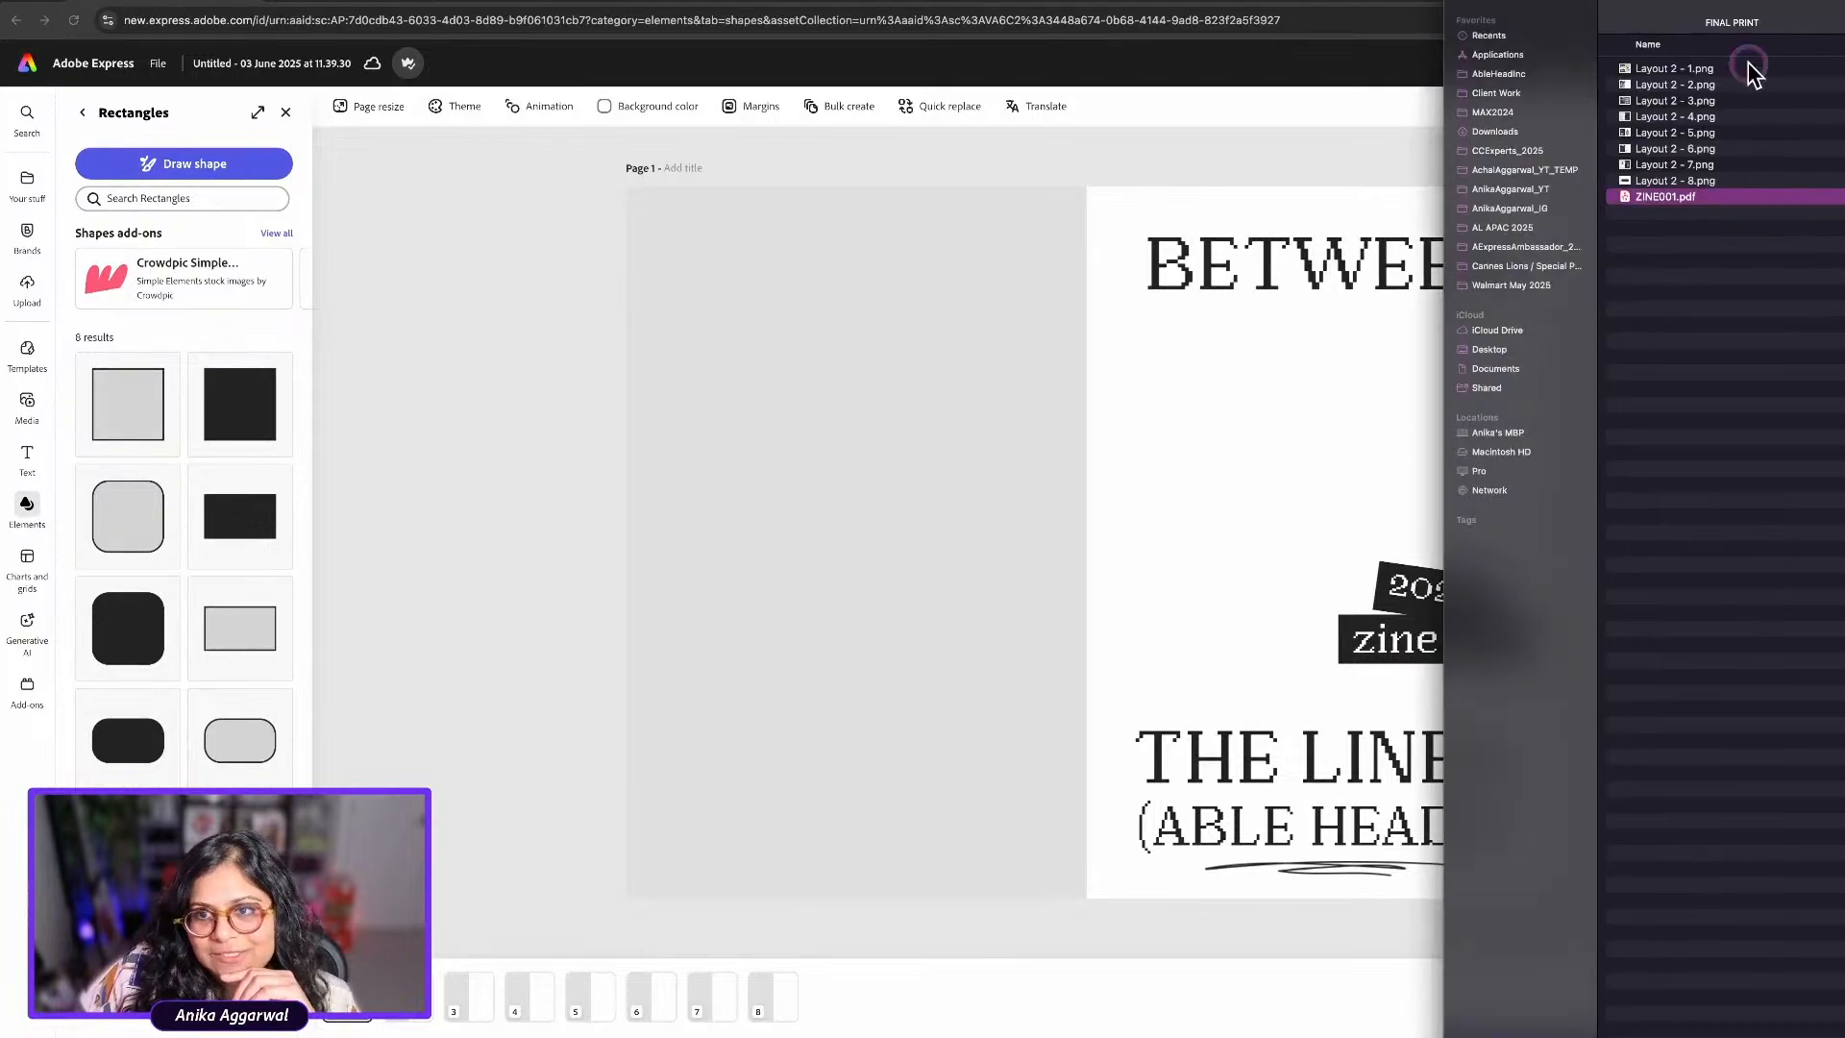
click(1495, 132)
drag(1691, 68, 1249, 418)
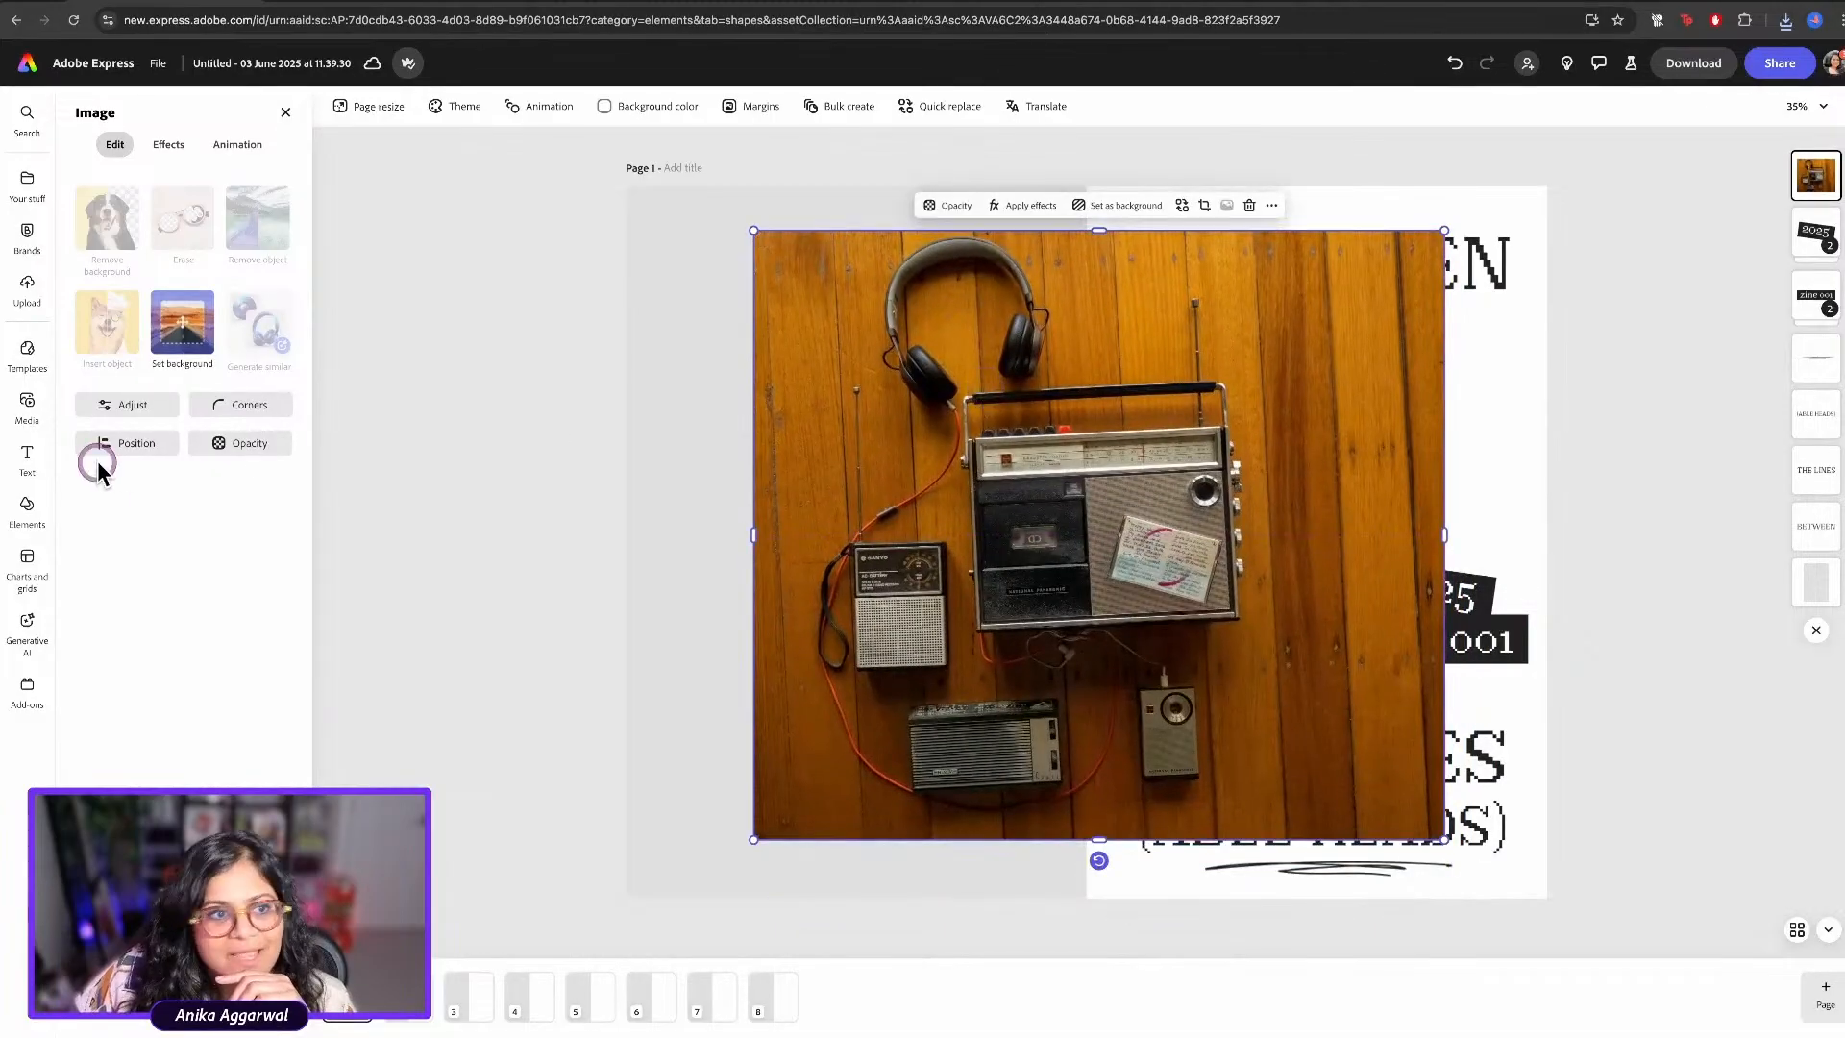
click(106, 230)
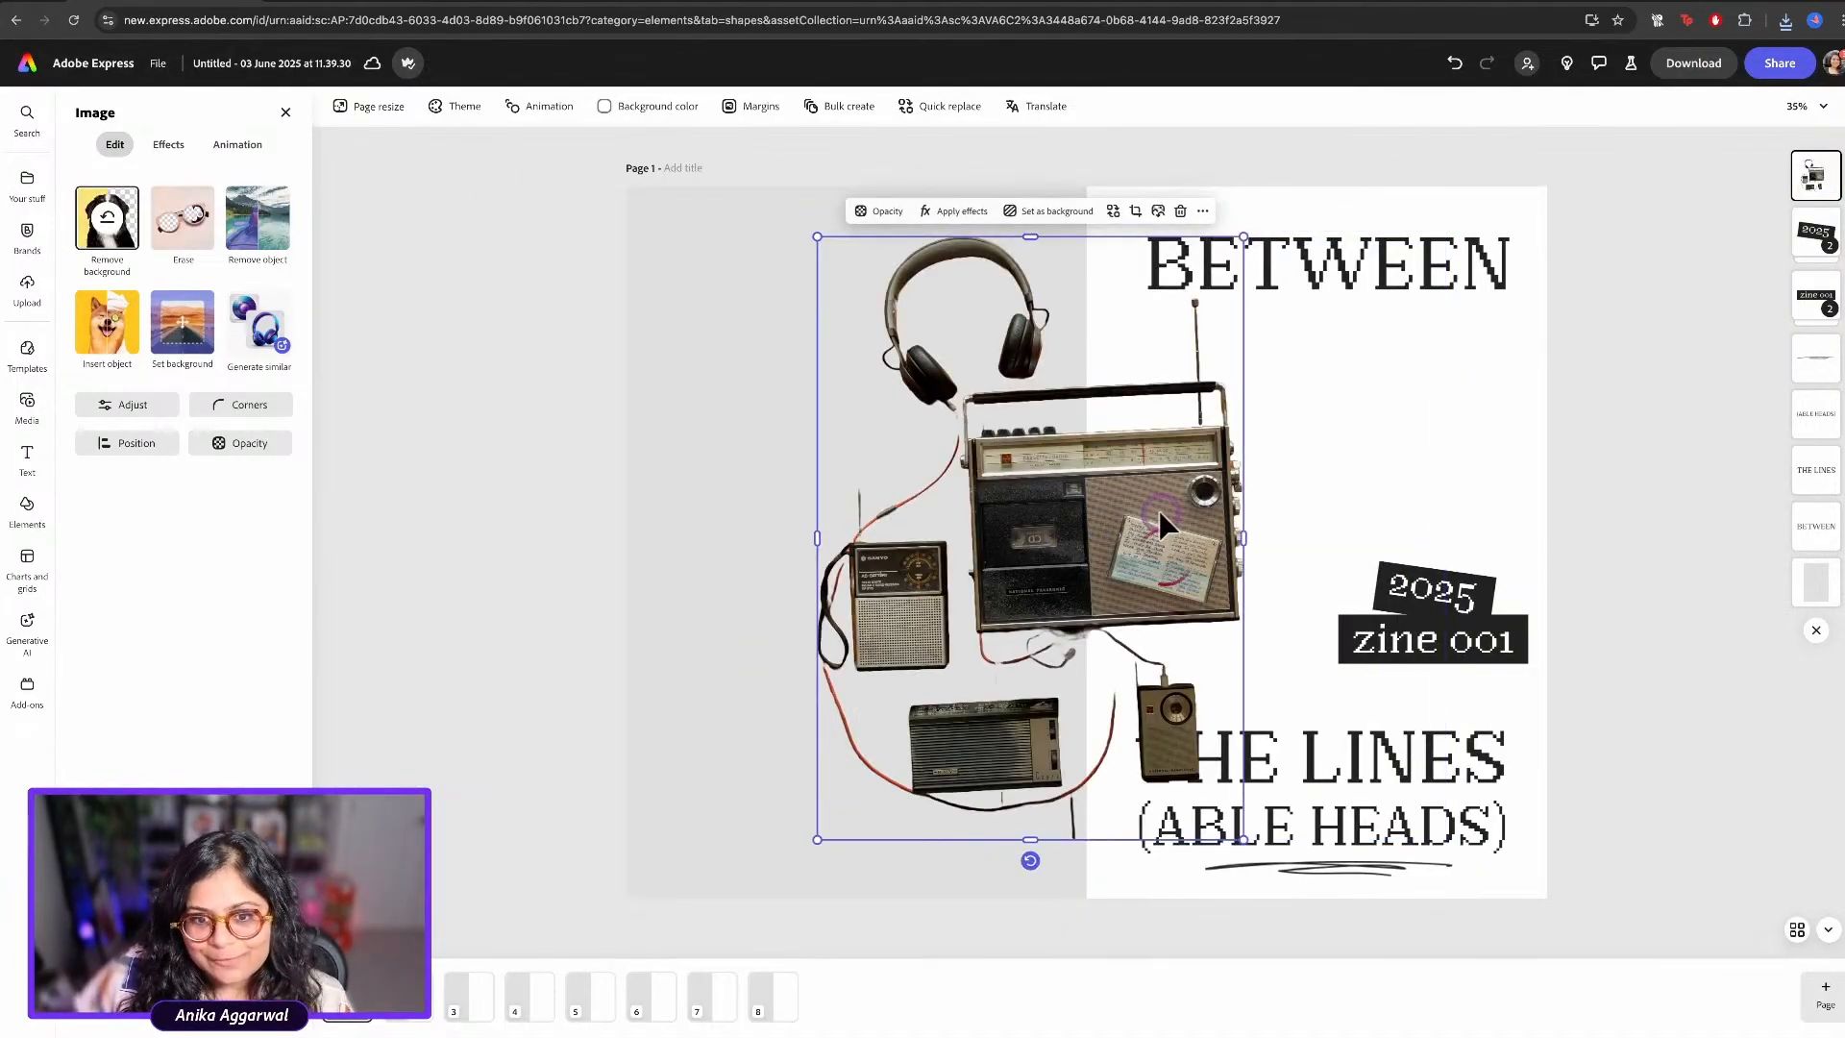
Scale down the audio equipment cutout and position it between "BETWEEN" and "THE LINES" on the page's right half
mouse_move(1159, 510)
mouse_down()
mouse_move(1336, 475)
mouse_move(1168, 508)
mouse_up()
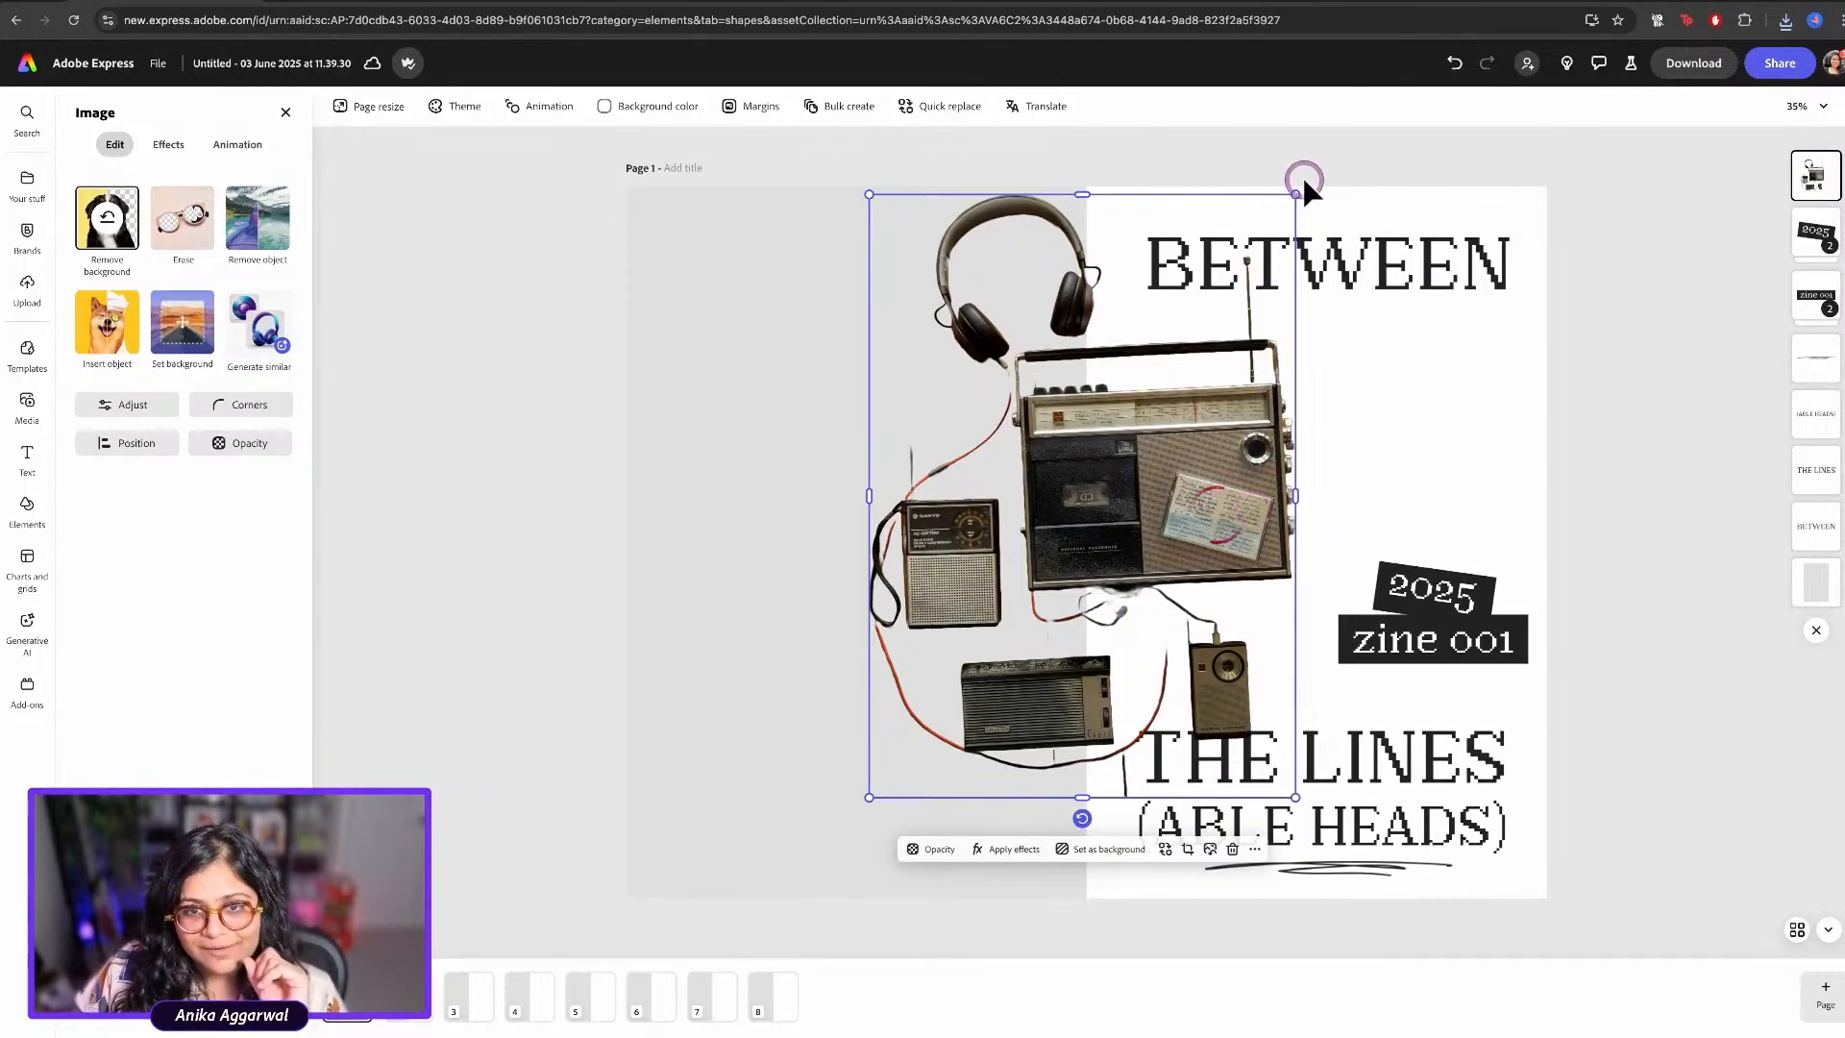
drag(1294, 191, 1248, 261)
drag(1159, 392, 1390, 444)
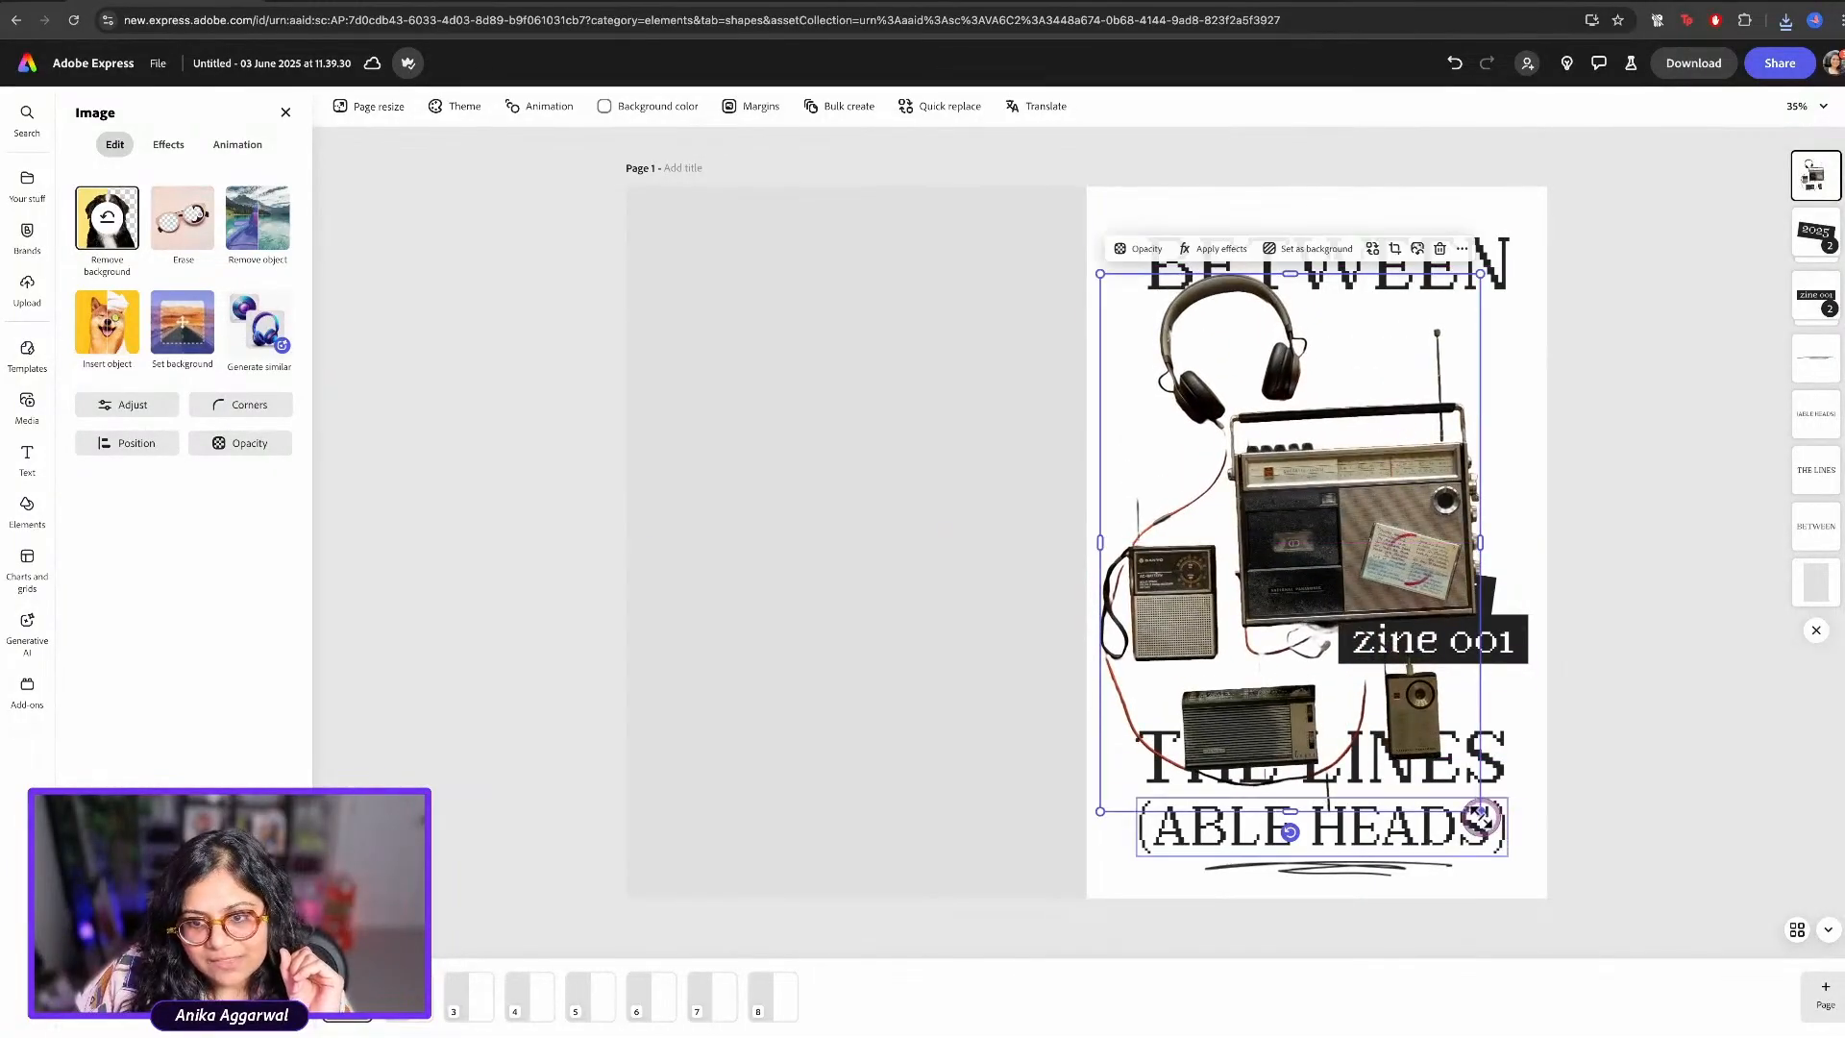
drag(1479, 814, 1414, 720)
drag(1327, 646, 1359, 658)
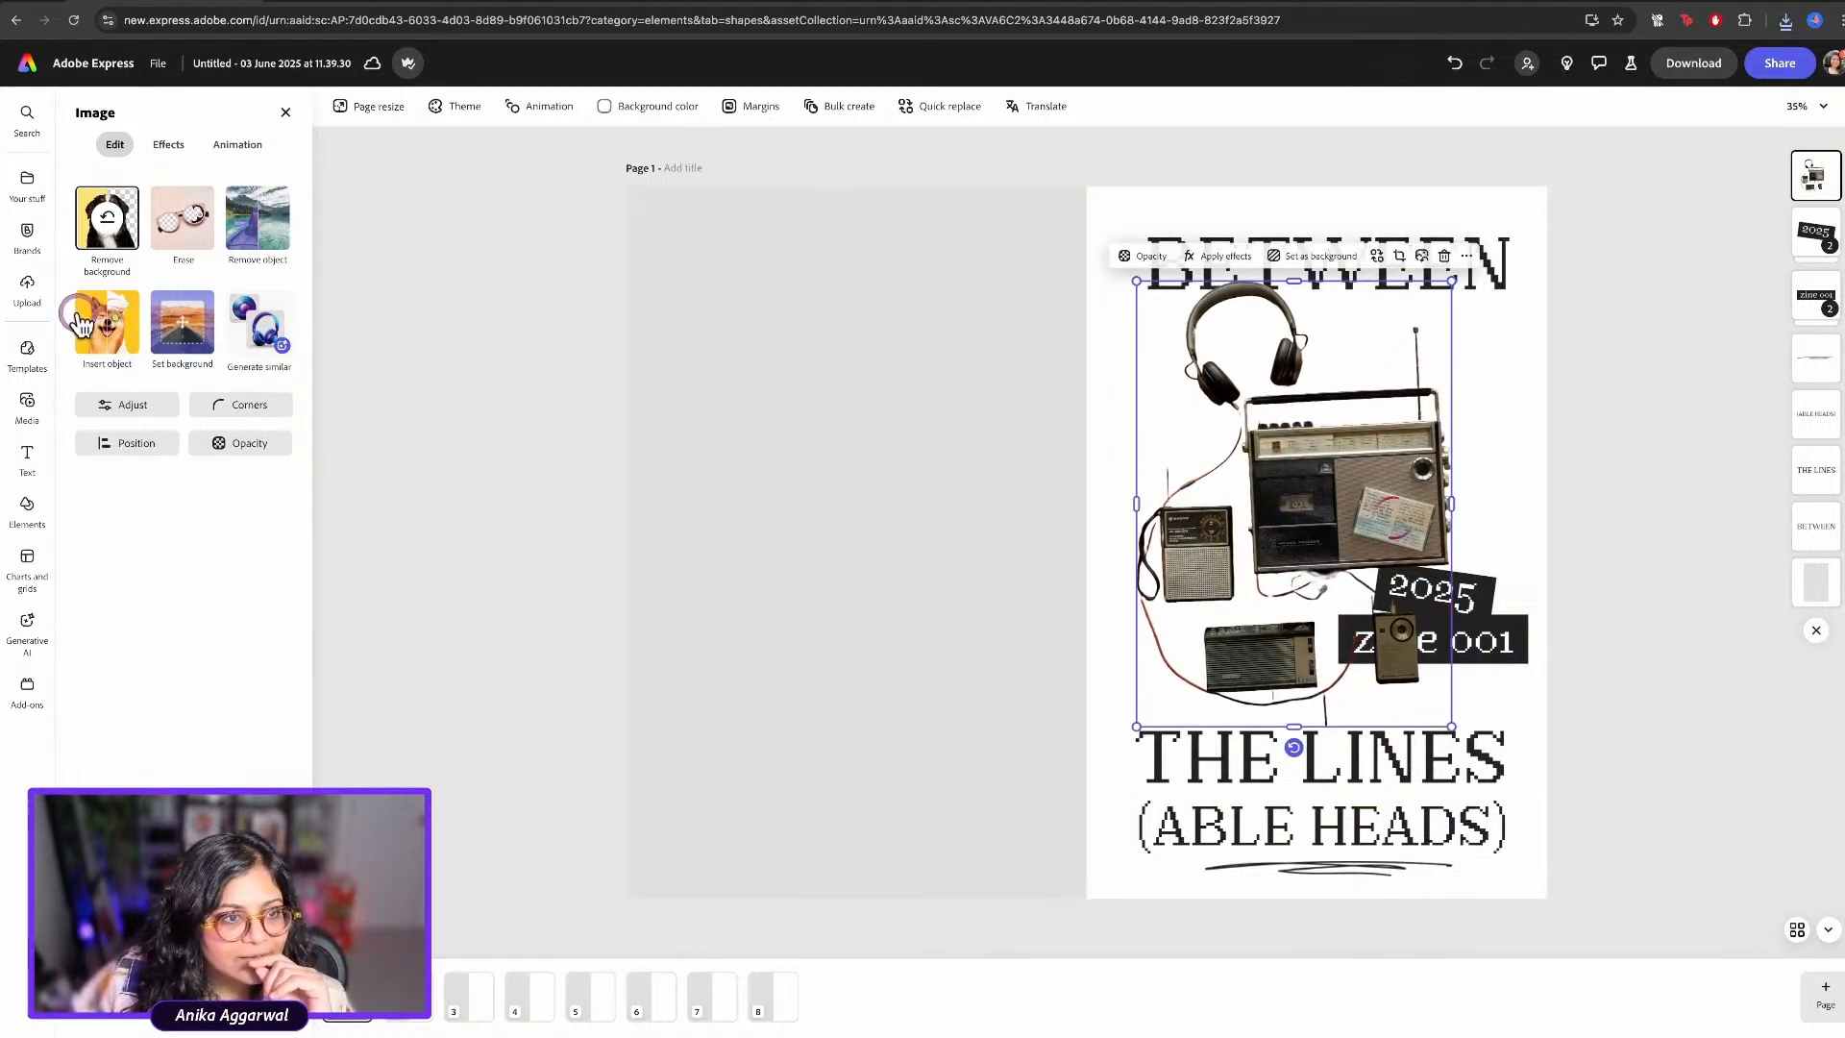
Apply the Darken tone effect to the audio equipment cutout and set its intensity to 17
click(183, 149)
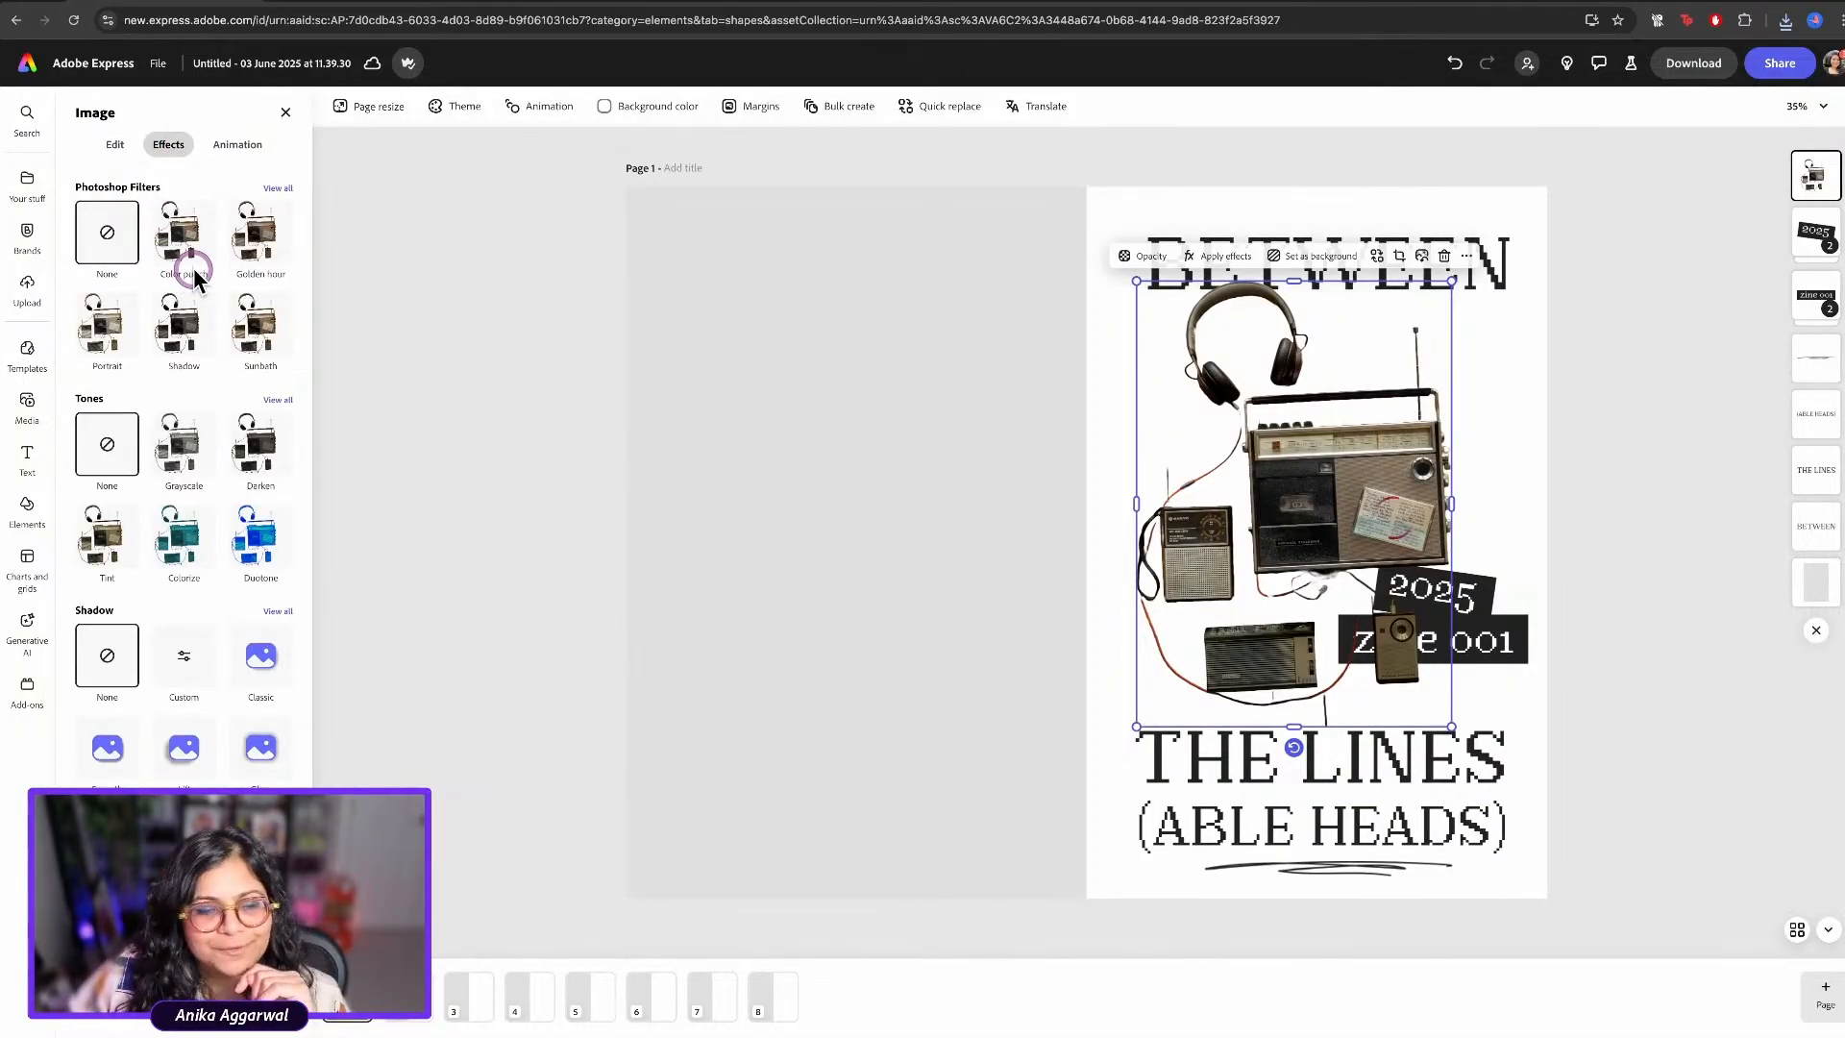
click(274, 184)
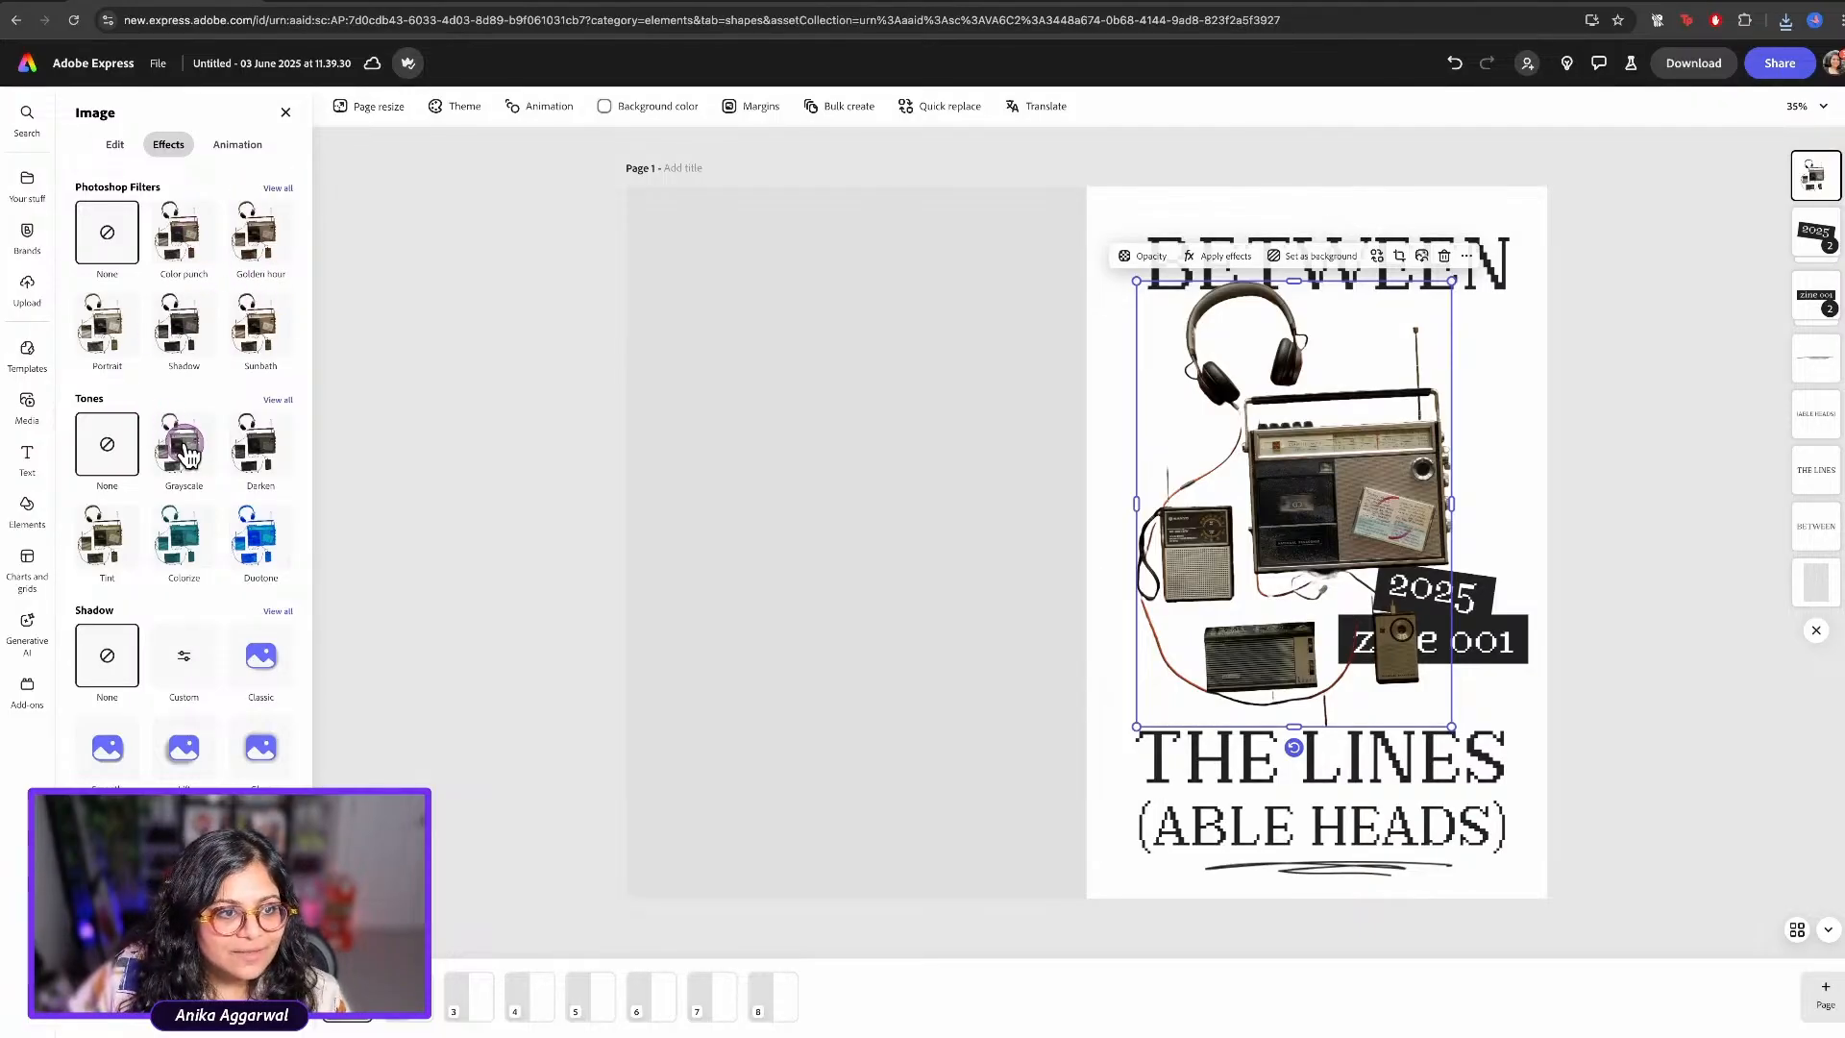
click(188, 451)
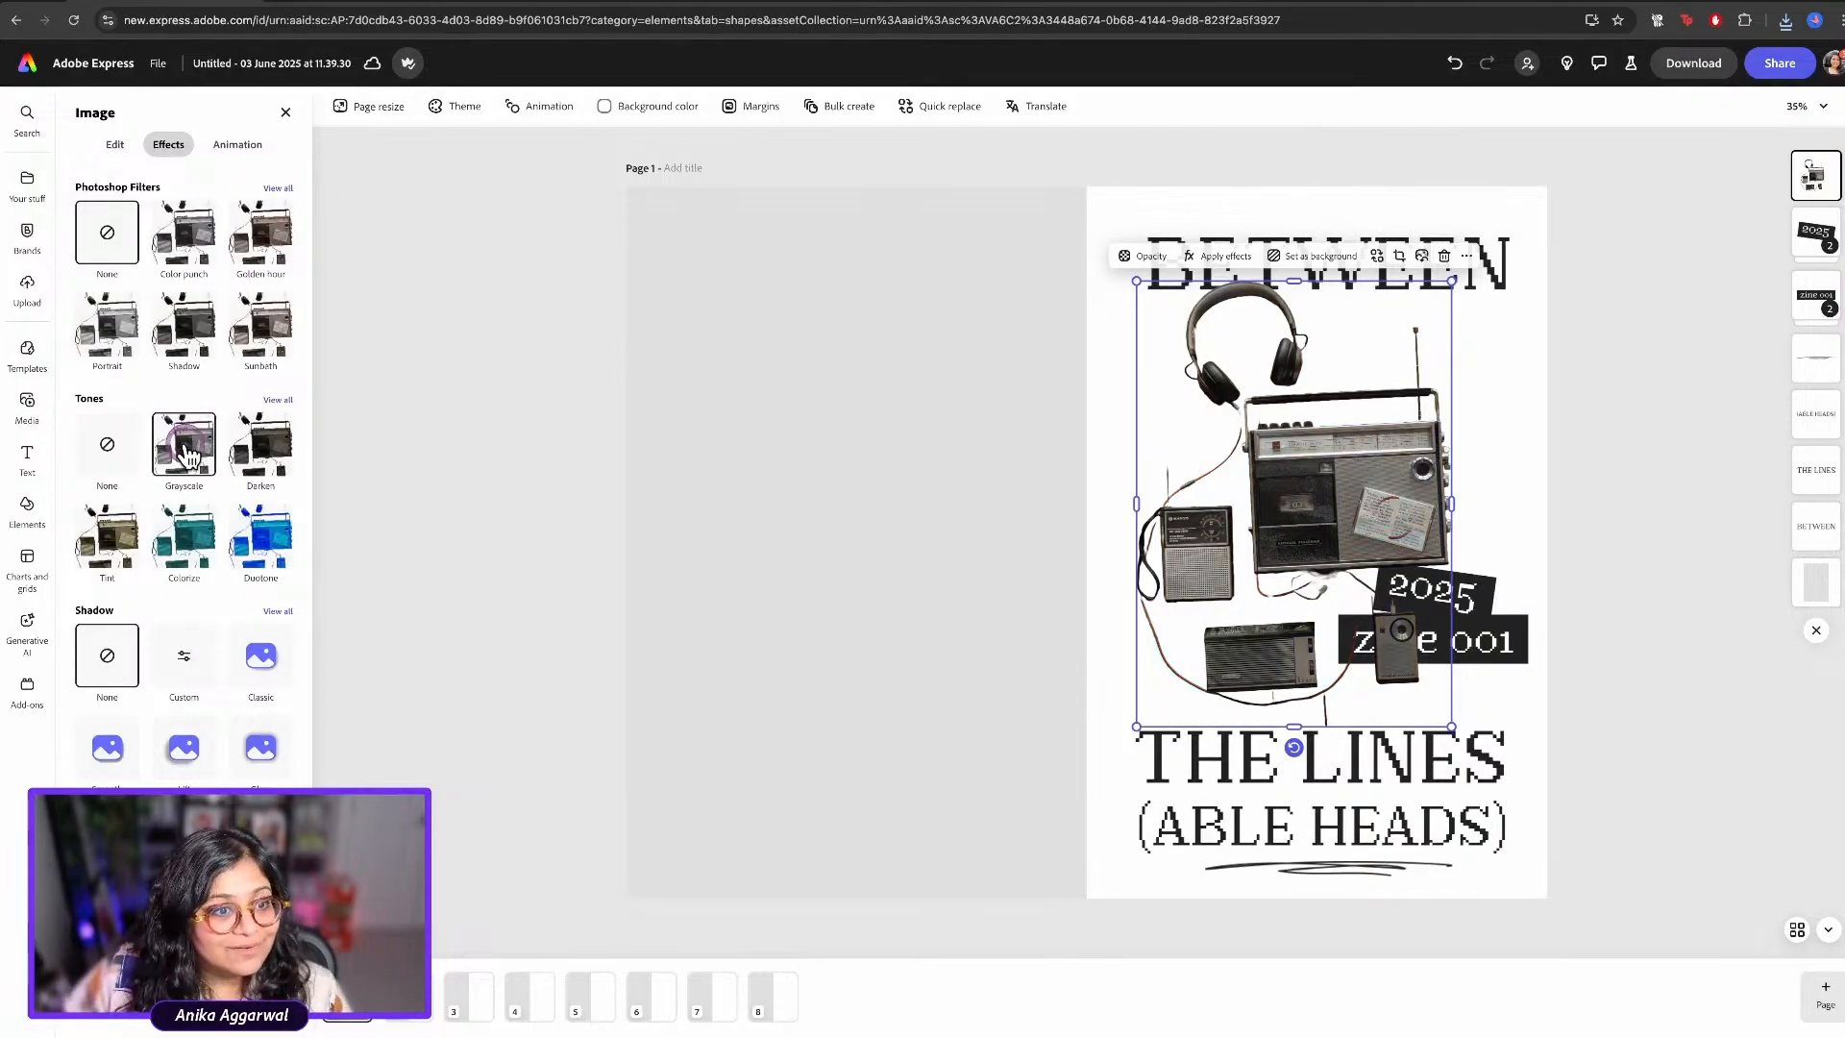
click(257, 447)
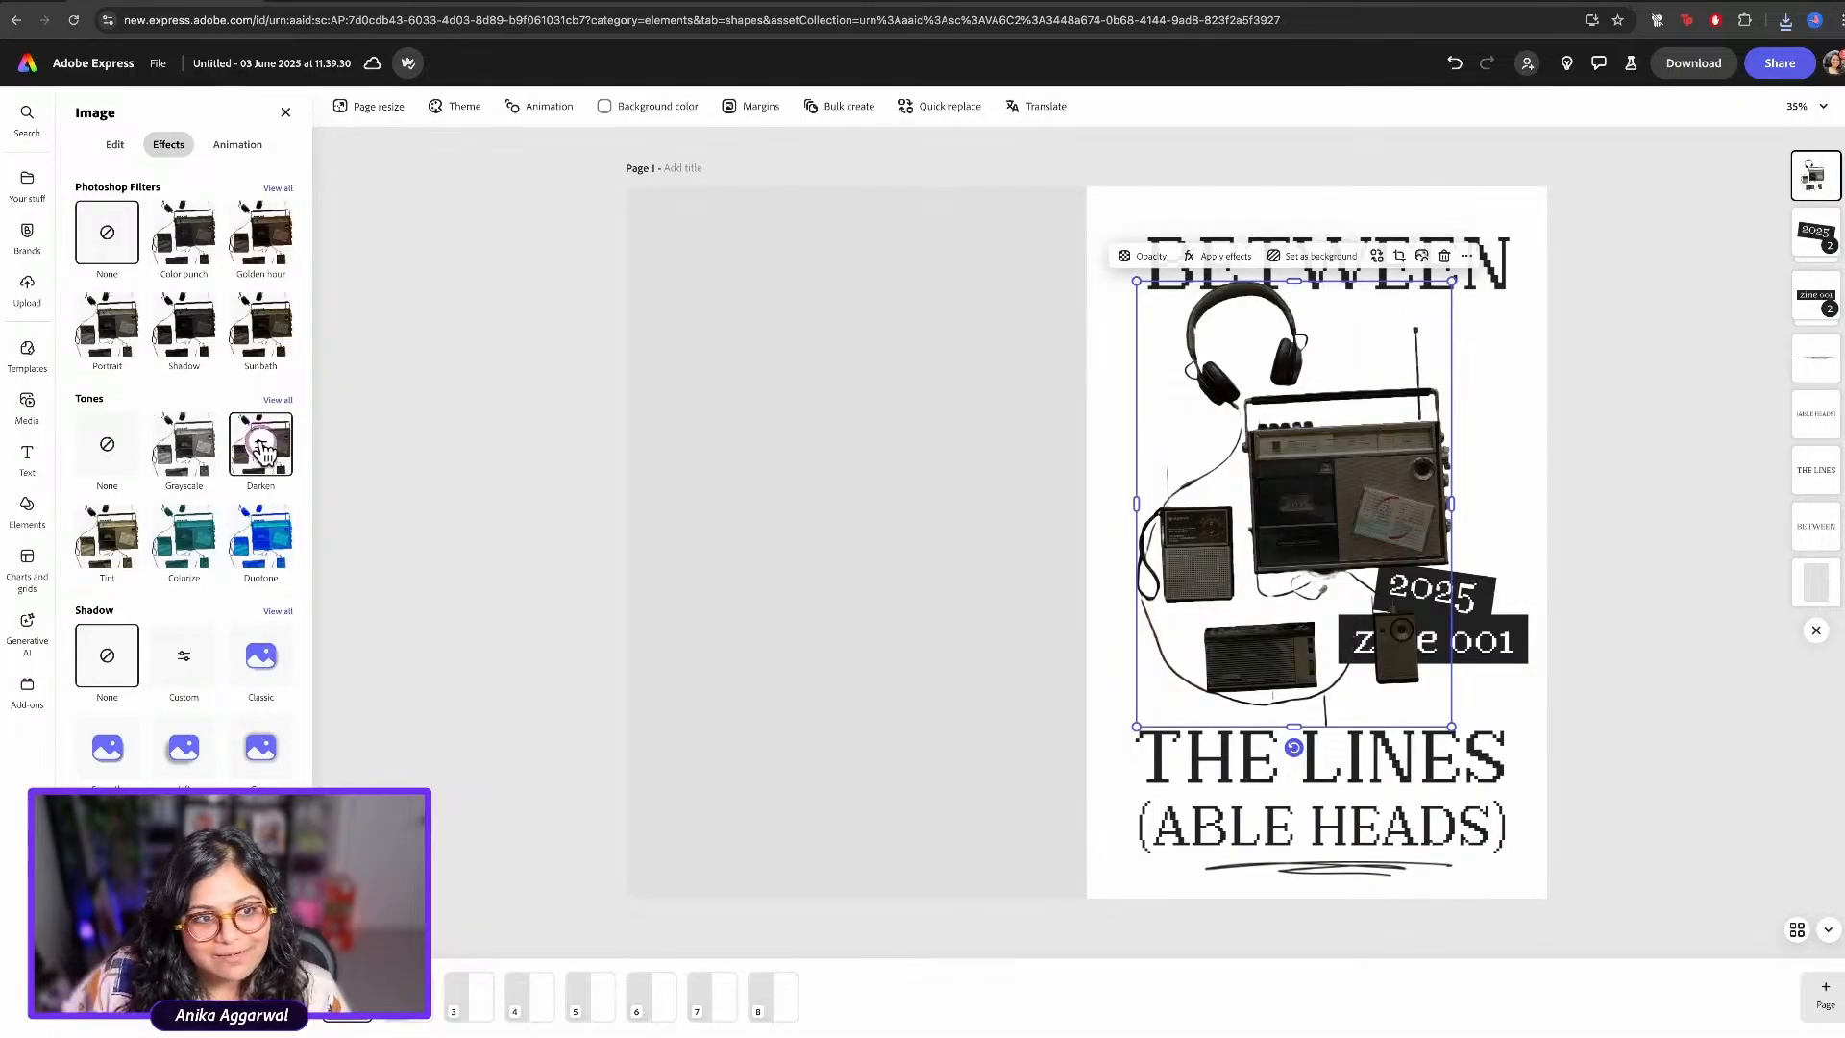
click(261, 446)
drag(229, 523, 192, 530)
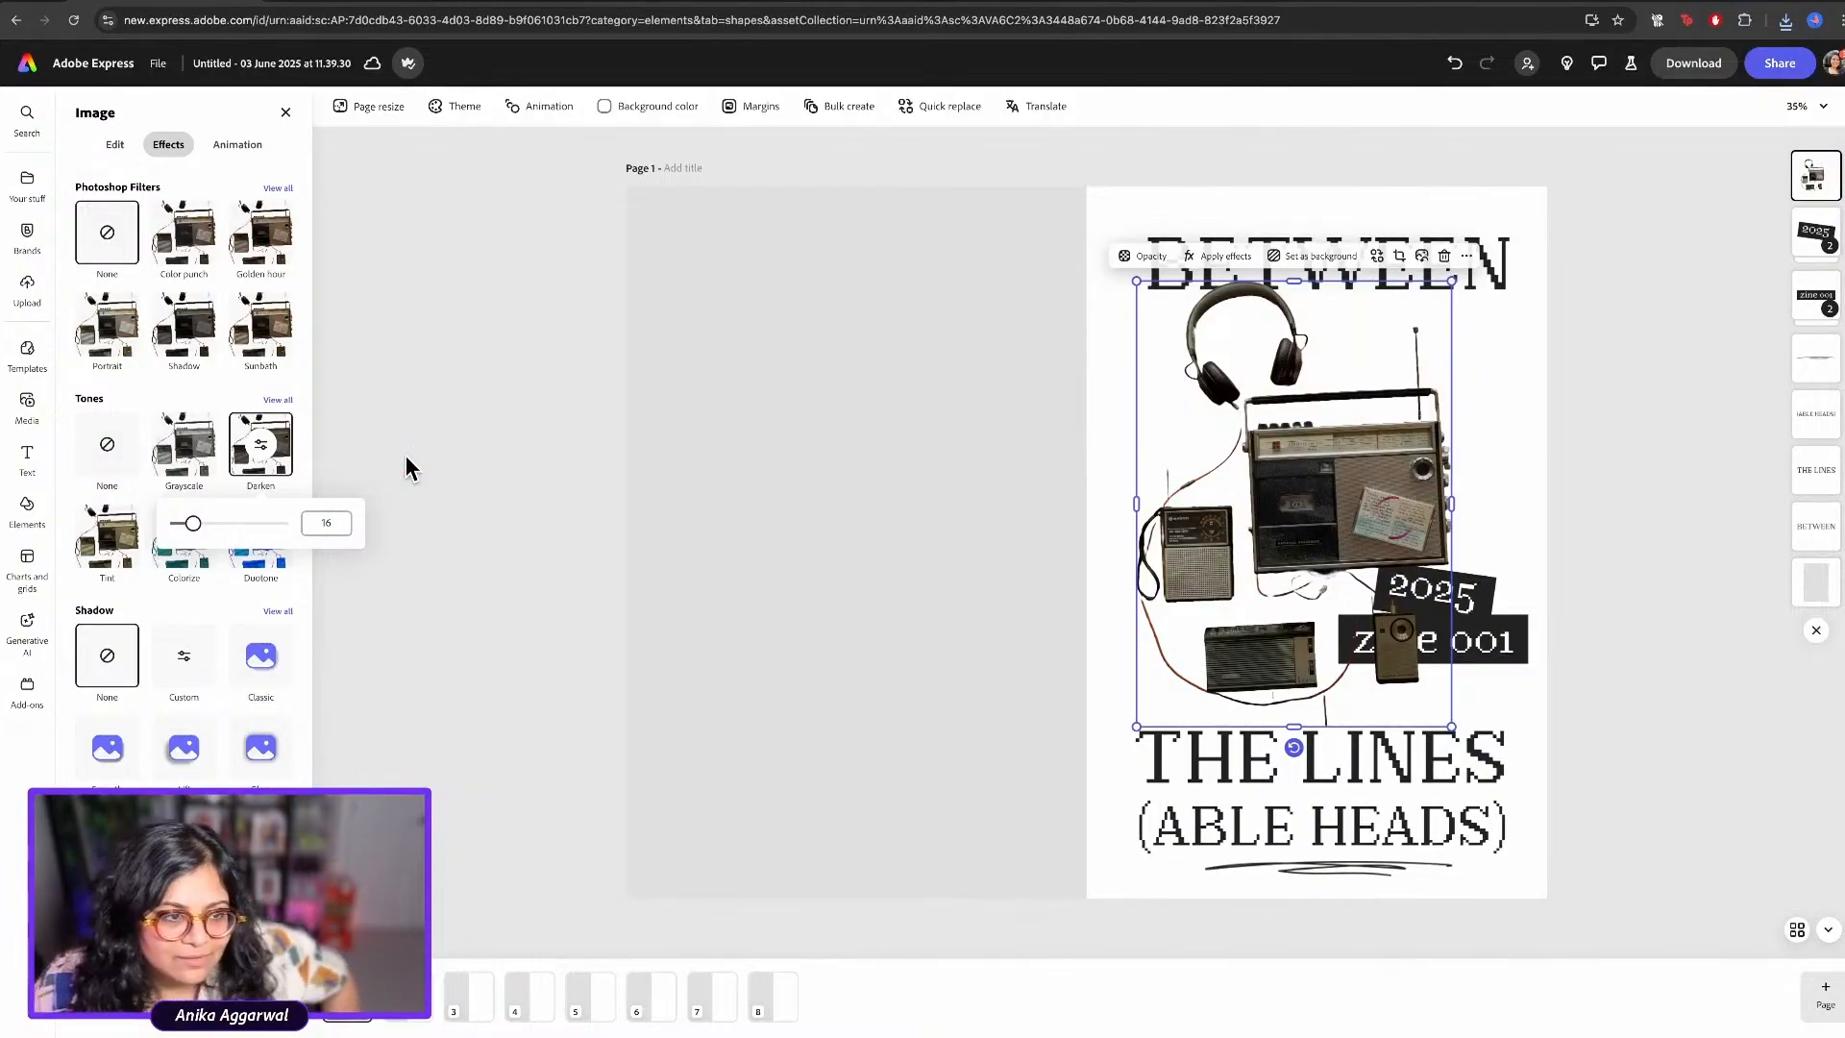
click(197, 524)
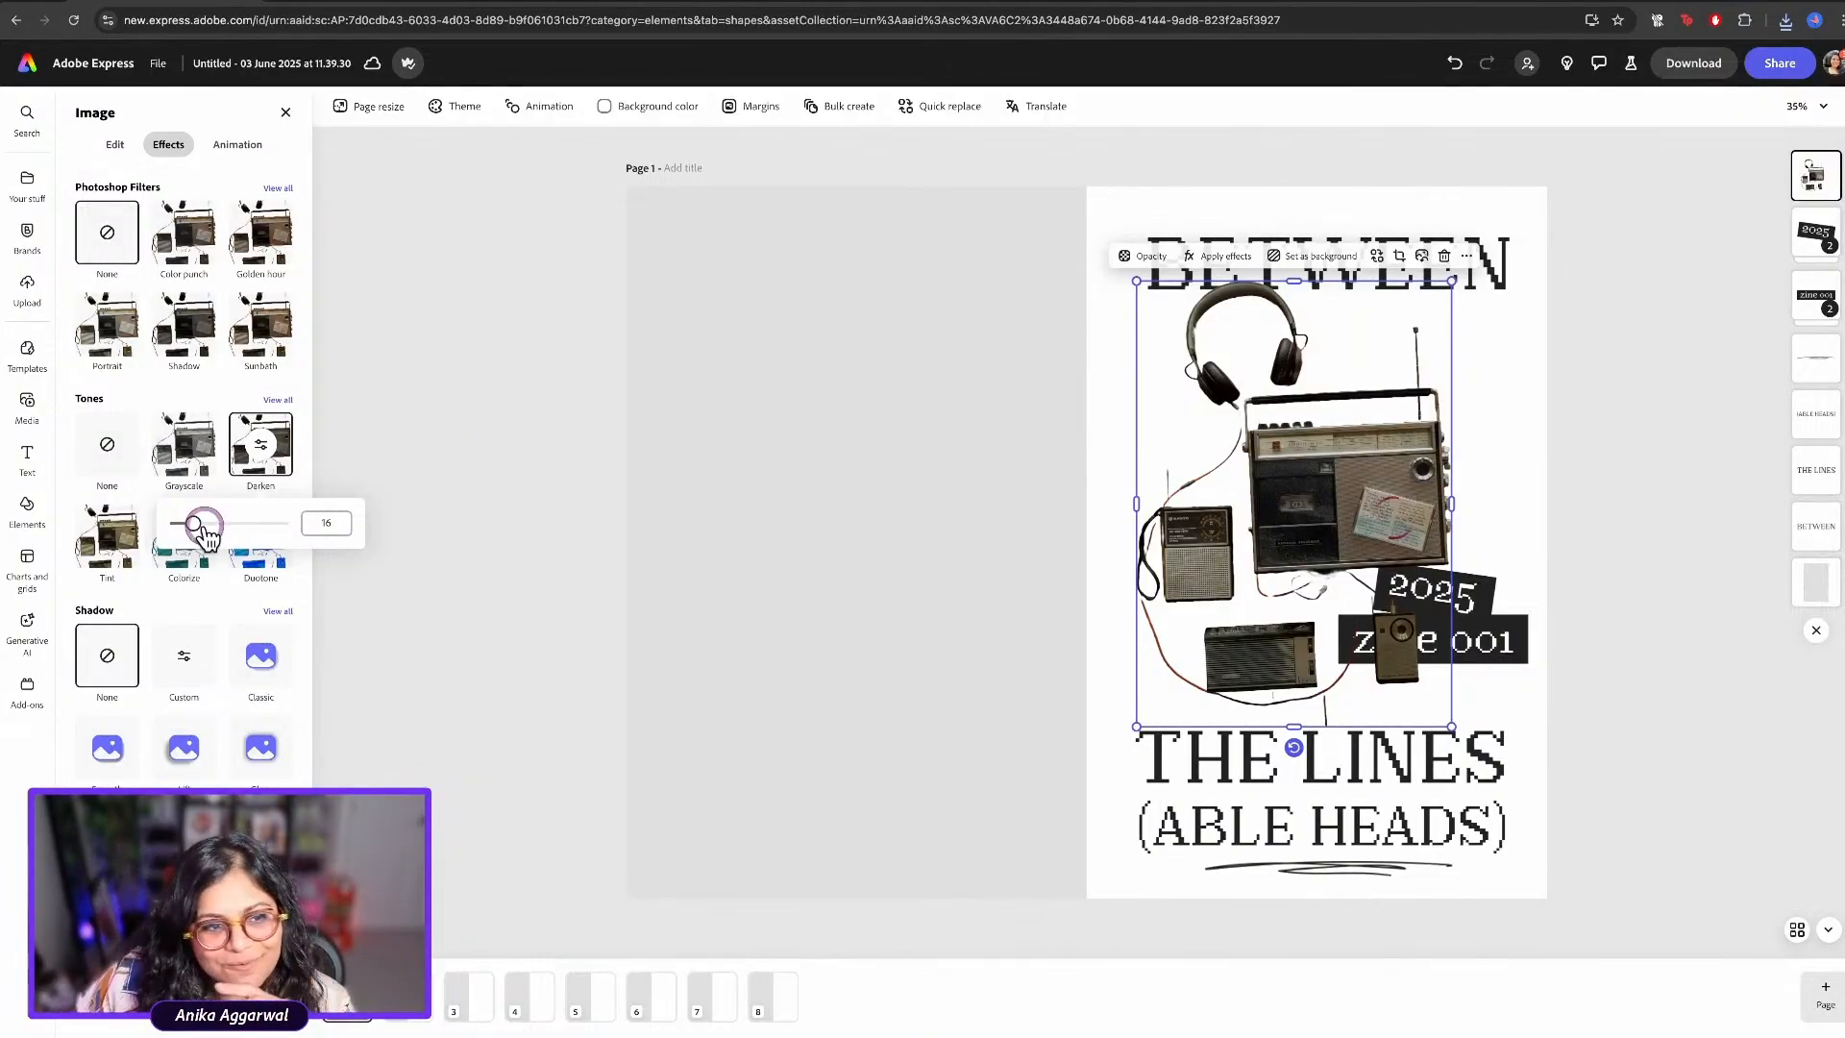
drag(204, 531, 197, 528)
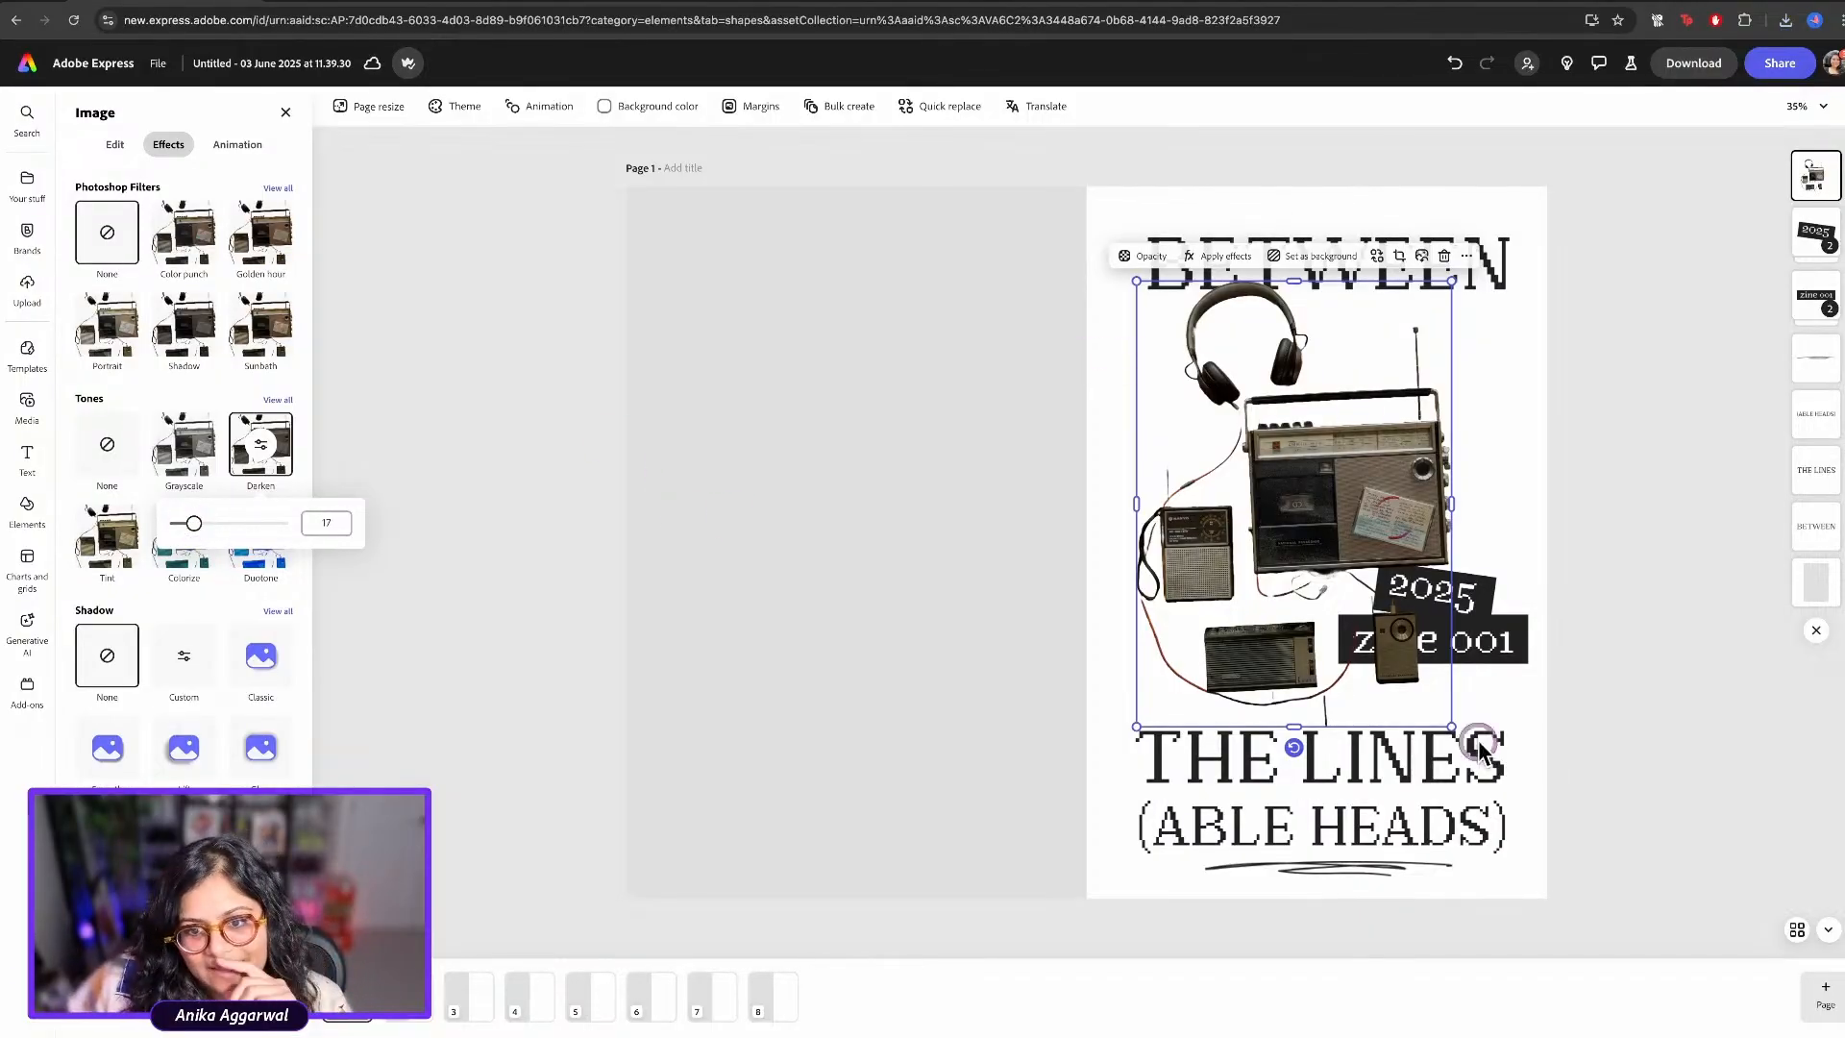
Rotate the audio equipment cutout slightly counterclockwise
click(1312, 749)
click(1300, 624)
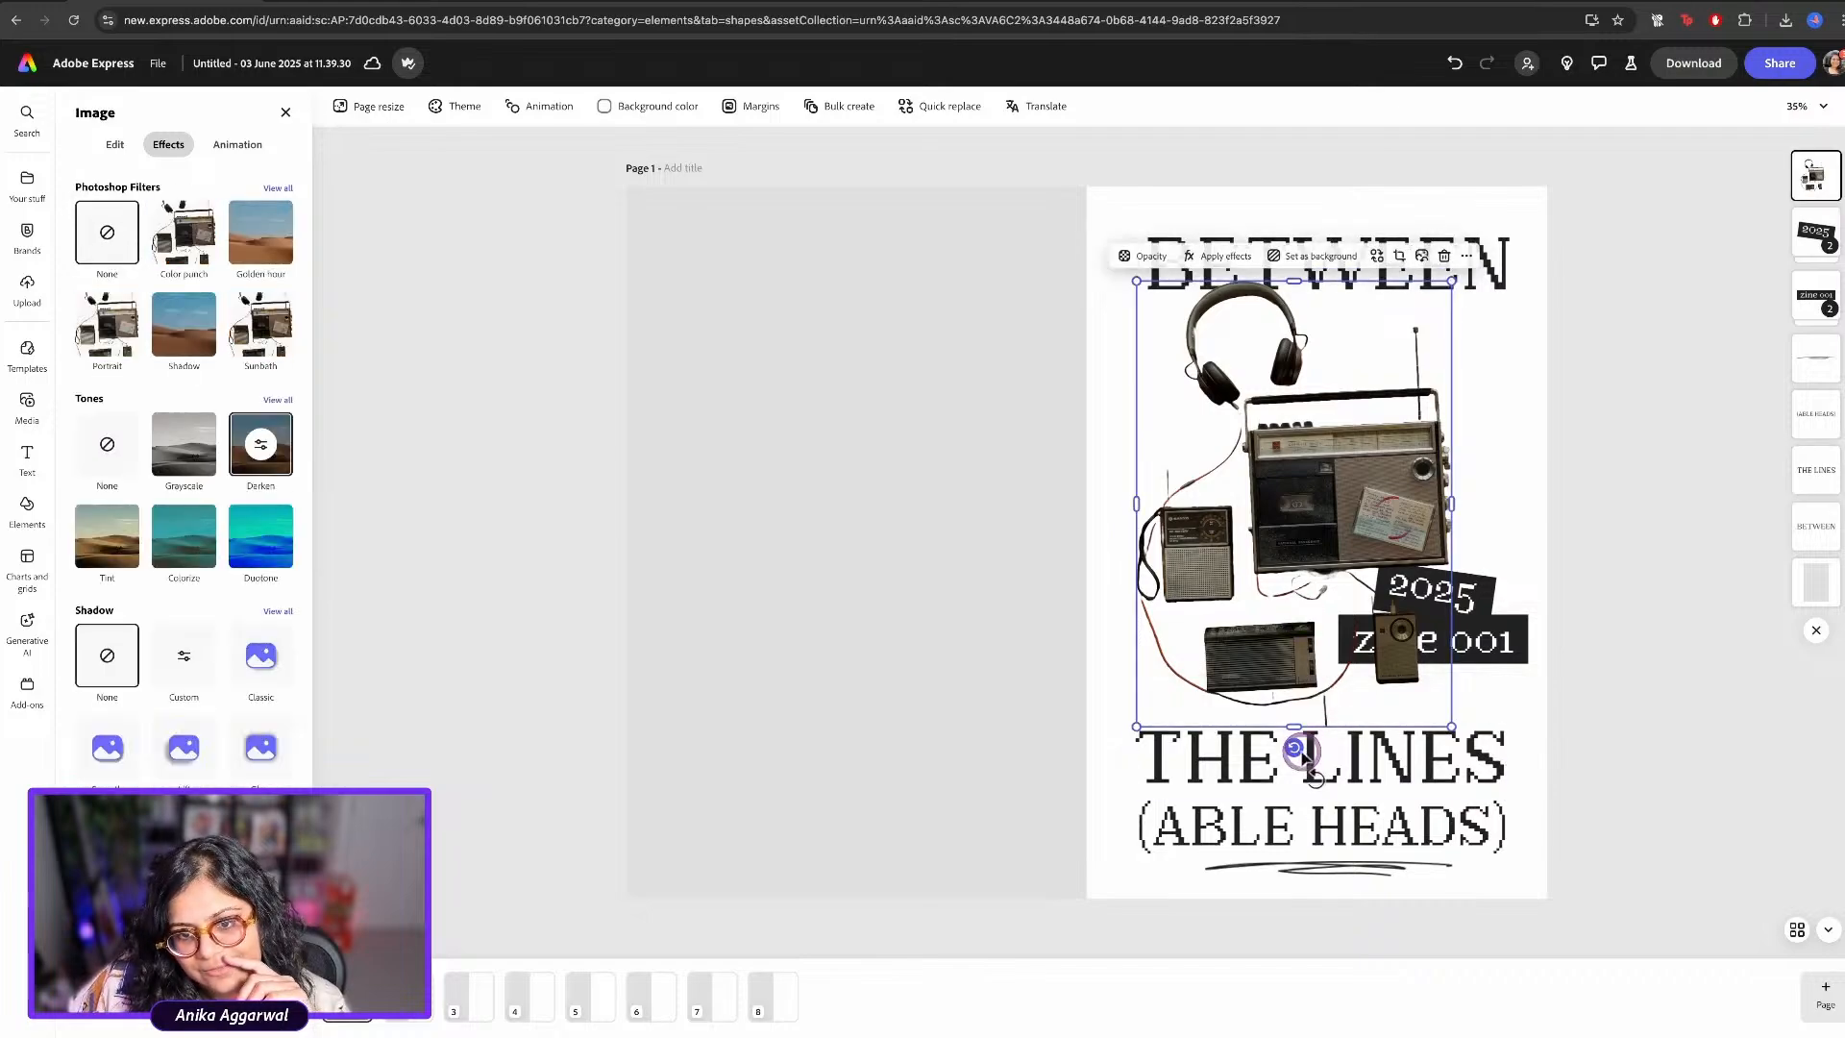
drag(1293, 748, 1310, 745)
click(1635, 516)
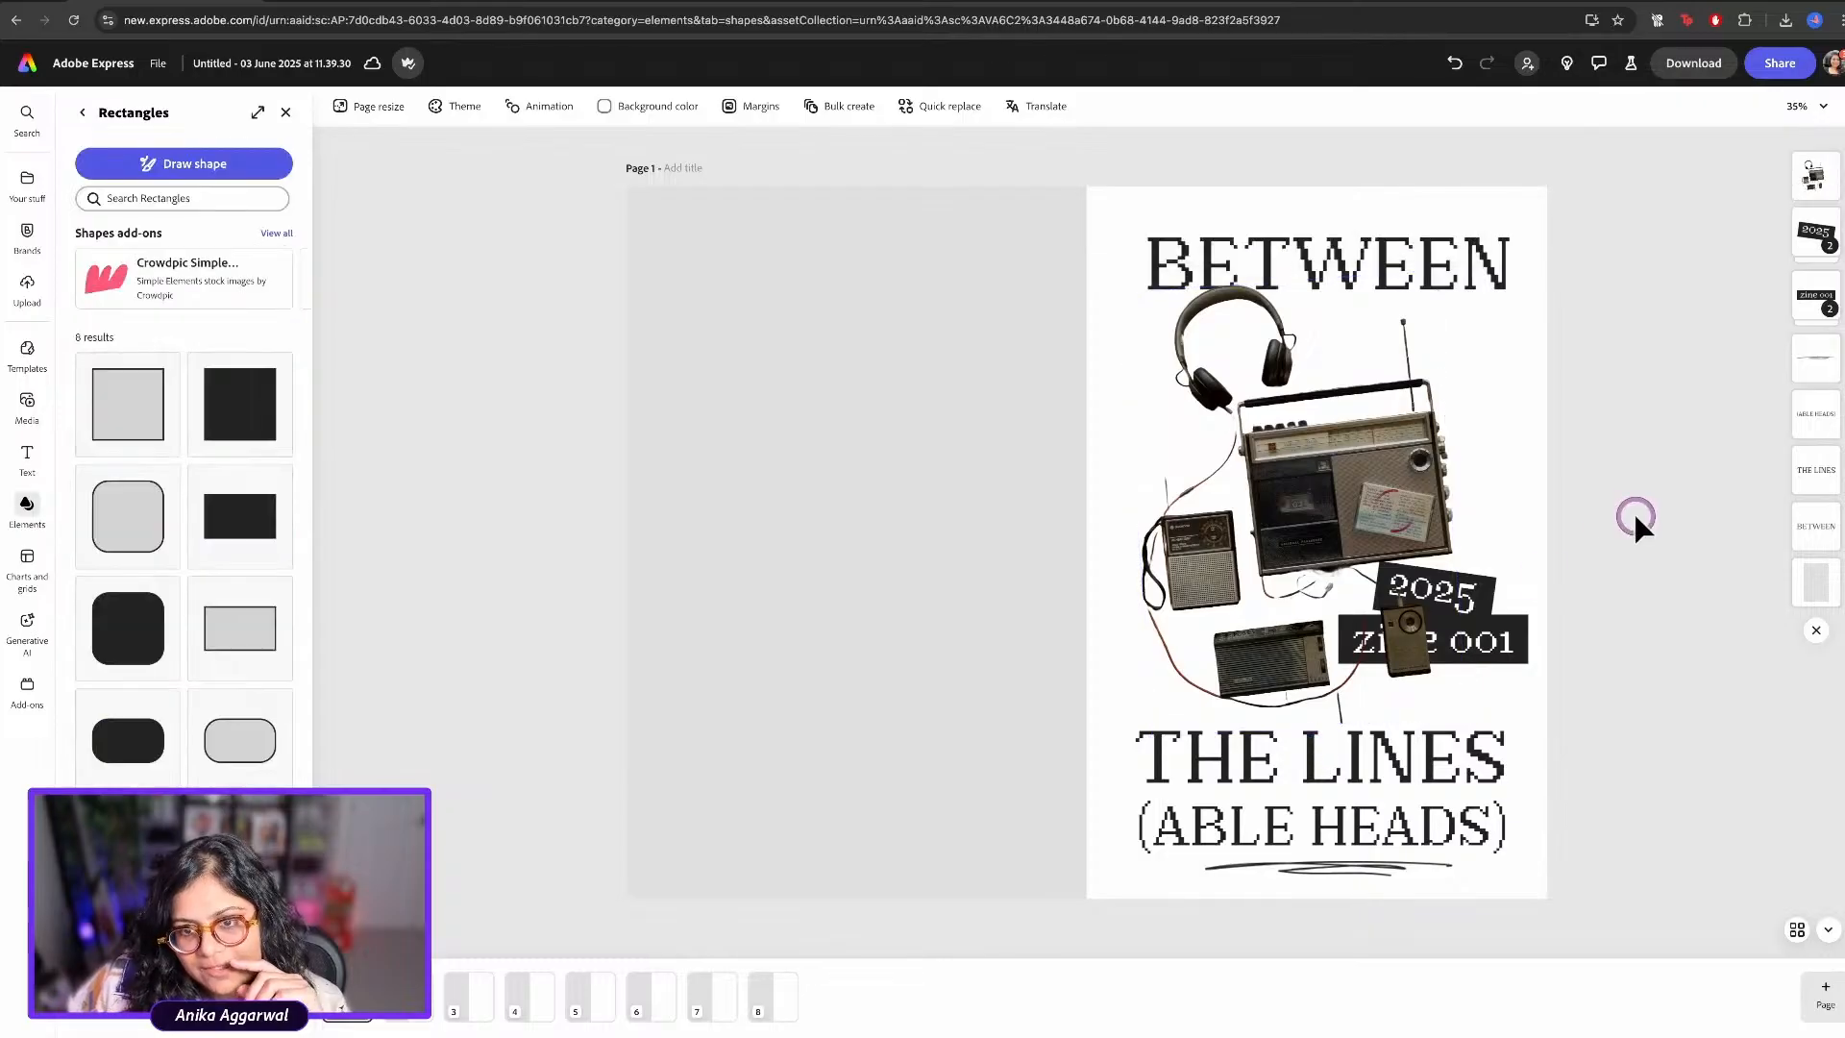
Try sending the audio equipment cutout behind the title text and labels
right_click(1384, 448)
click(1473, 772)
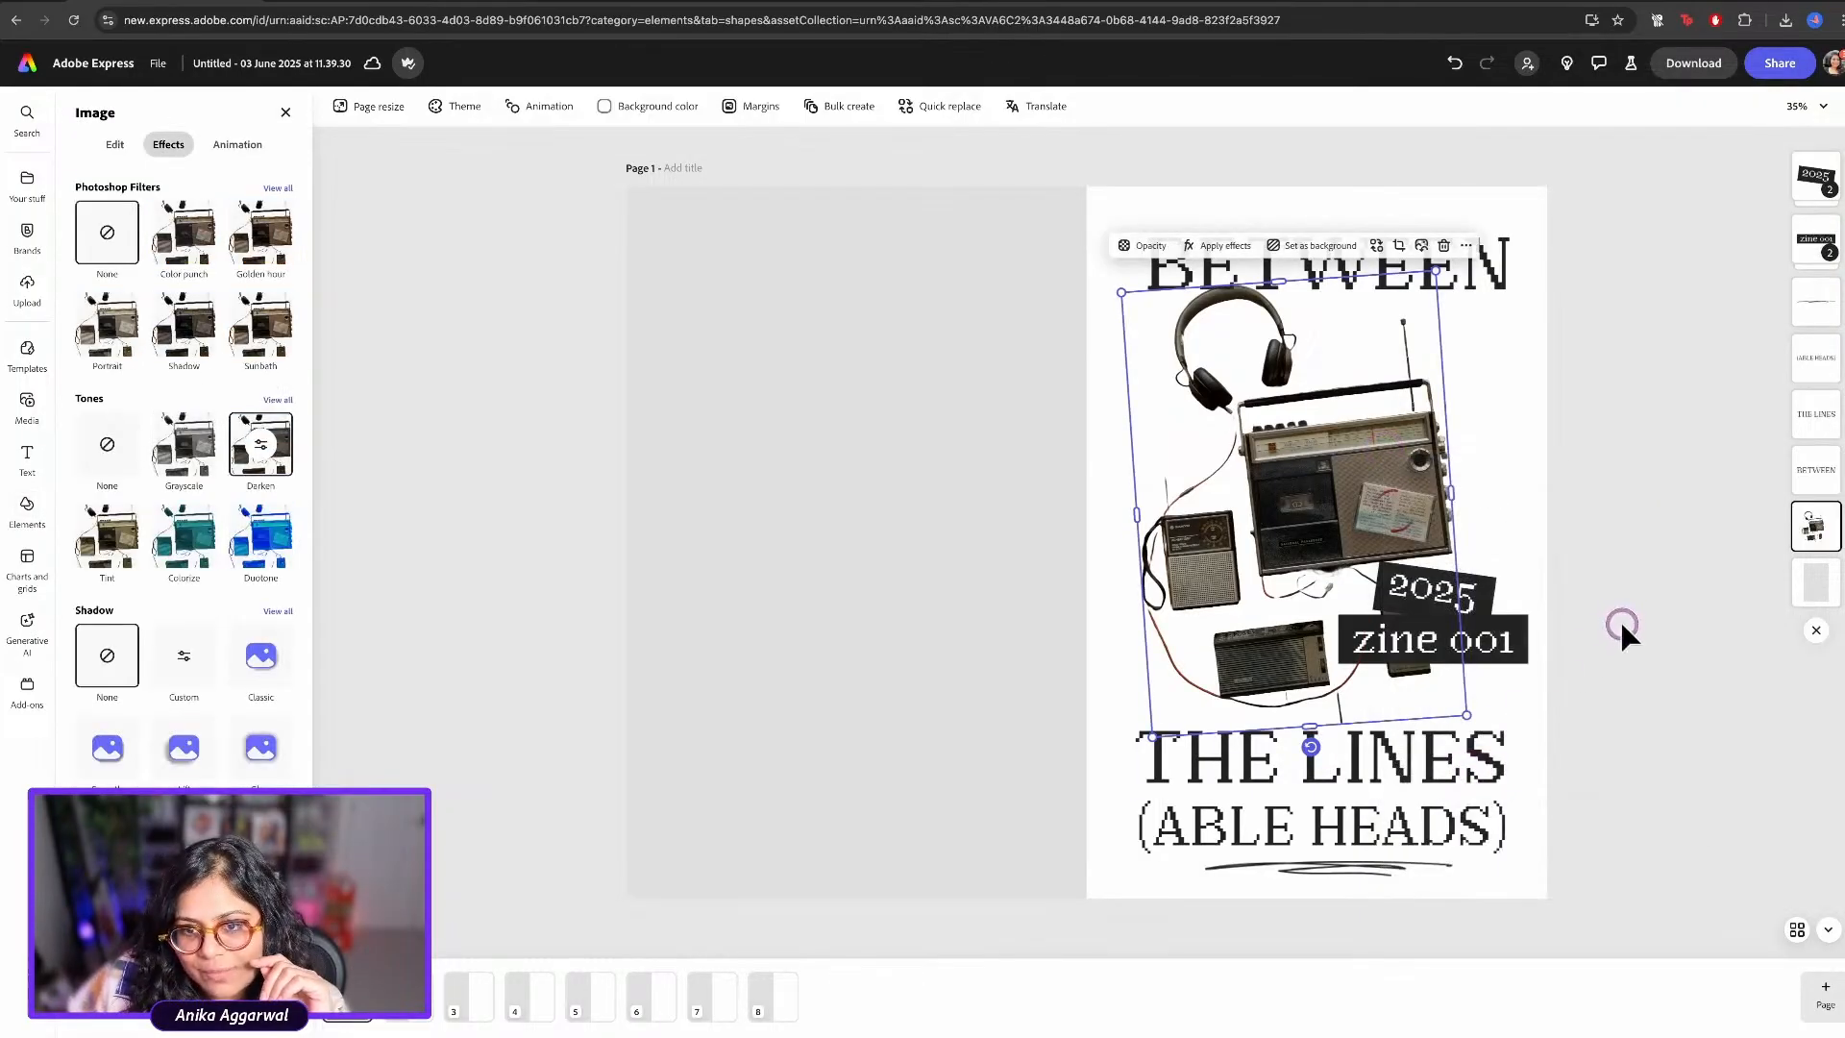
click(1621, 623)
key(super+z)
double_click(1480, 588)
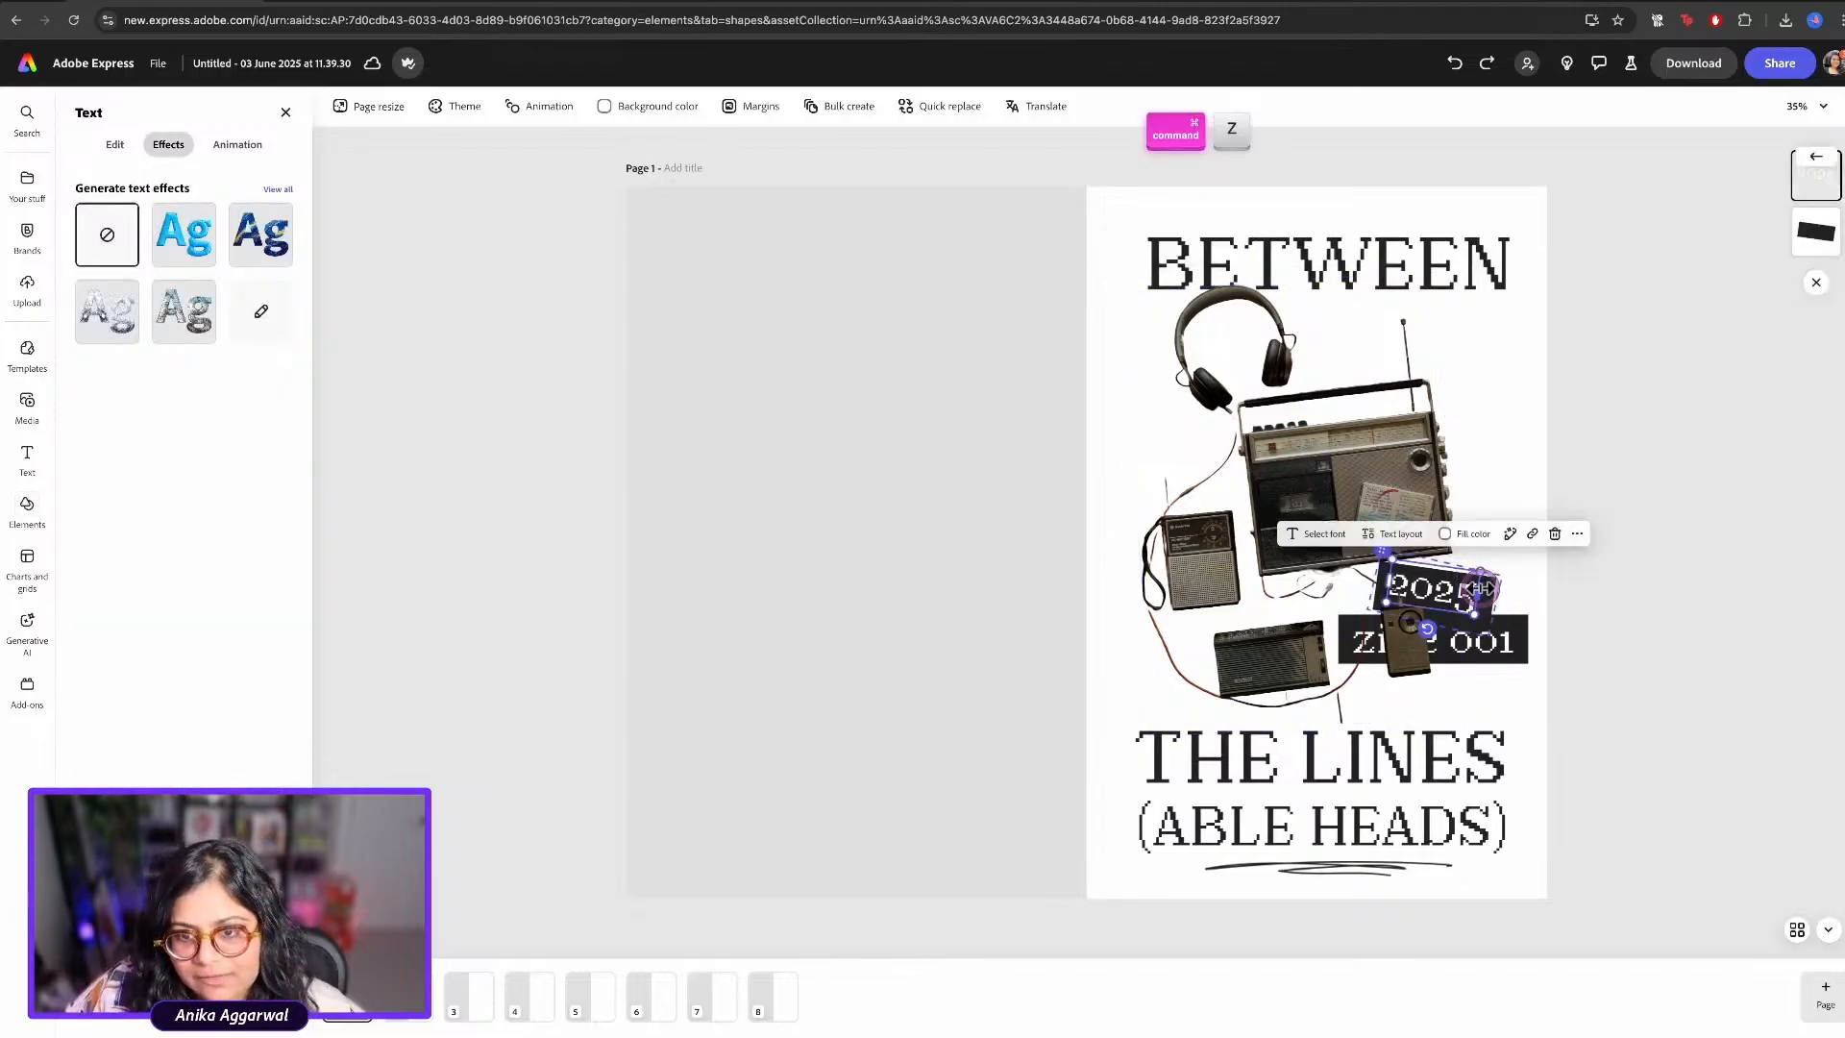
drag(1404, 576, 1393, 582)
key(super+z)
Move the "2025" label beside the boombox's lower corner and the "zine 001" label down to just above "THE LINES"
click(1380, 555)
scroll(1380, 555, up, 5)
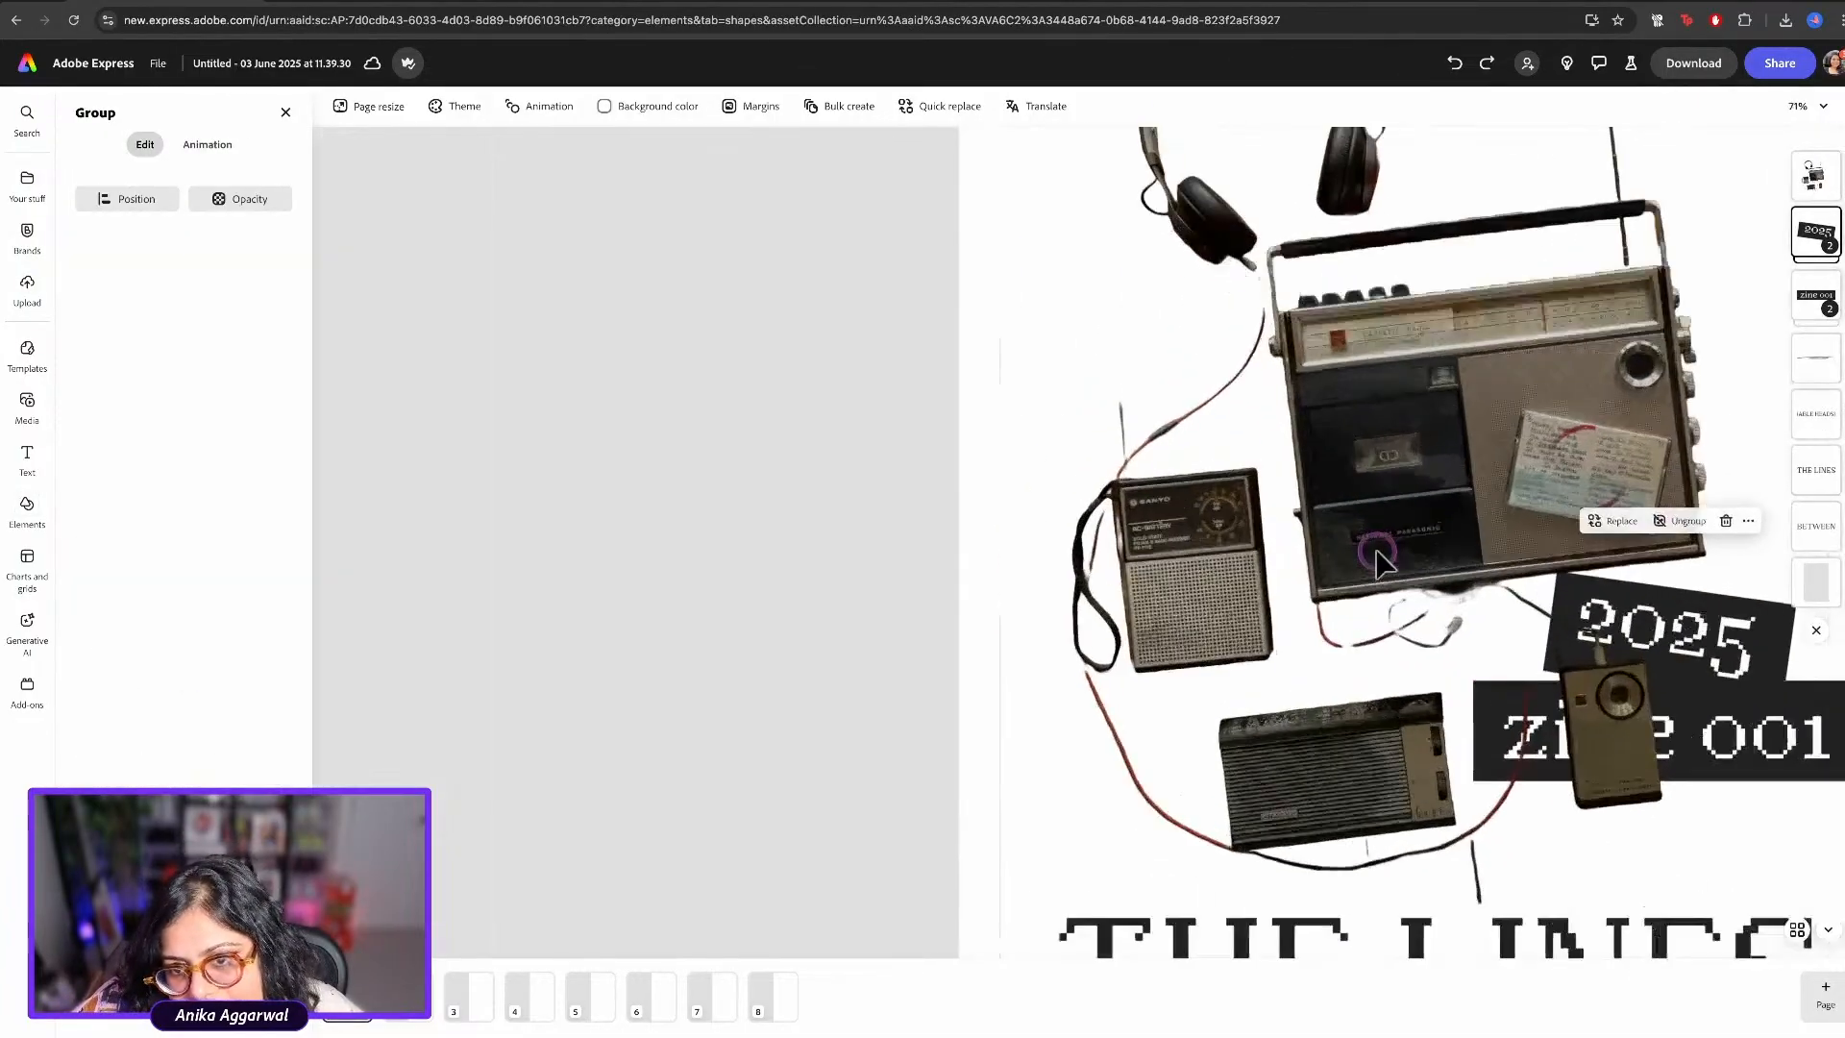
drag(1576, 584, 1640, 539)
click(1507, 730)
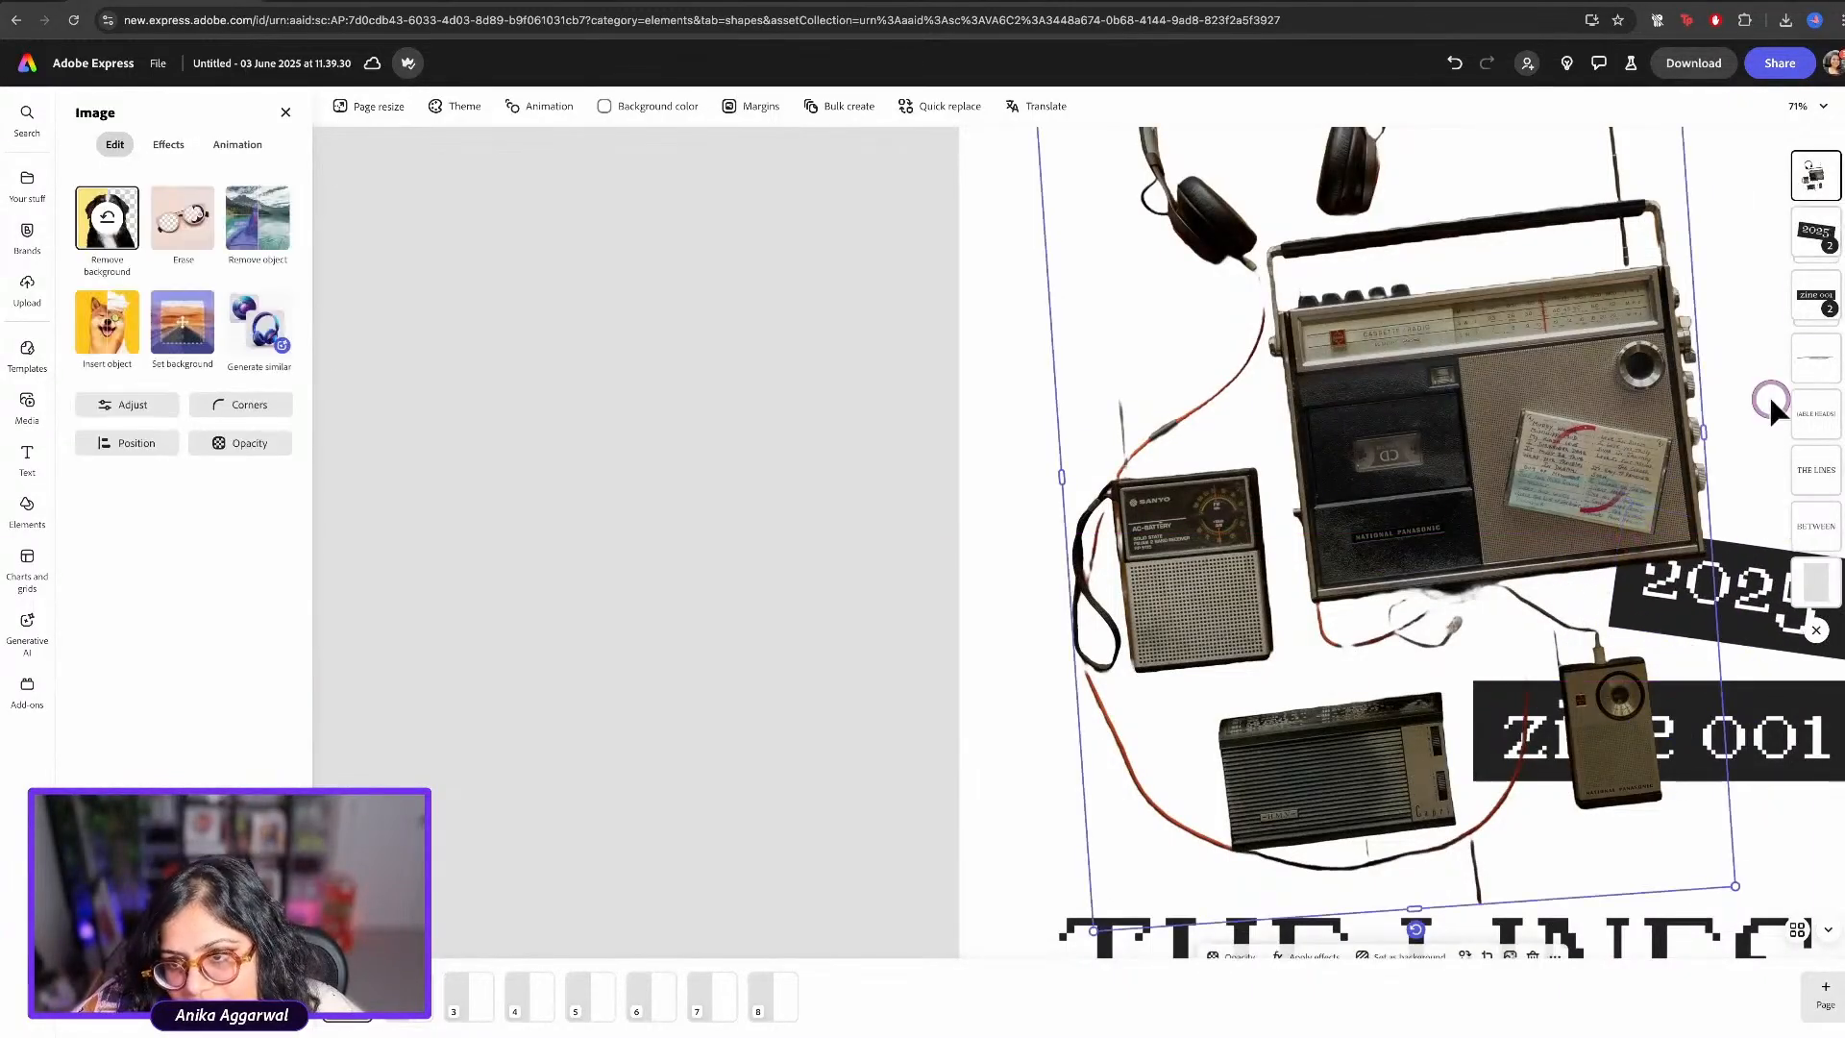
click(1815, 298)
drag(1692, 766, 1716, 838)
scroll(1716, 838, down, 5)
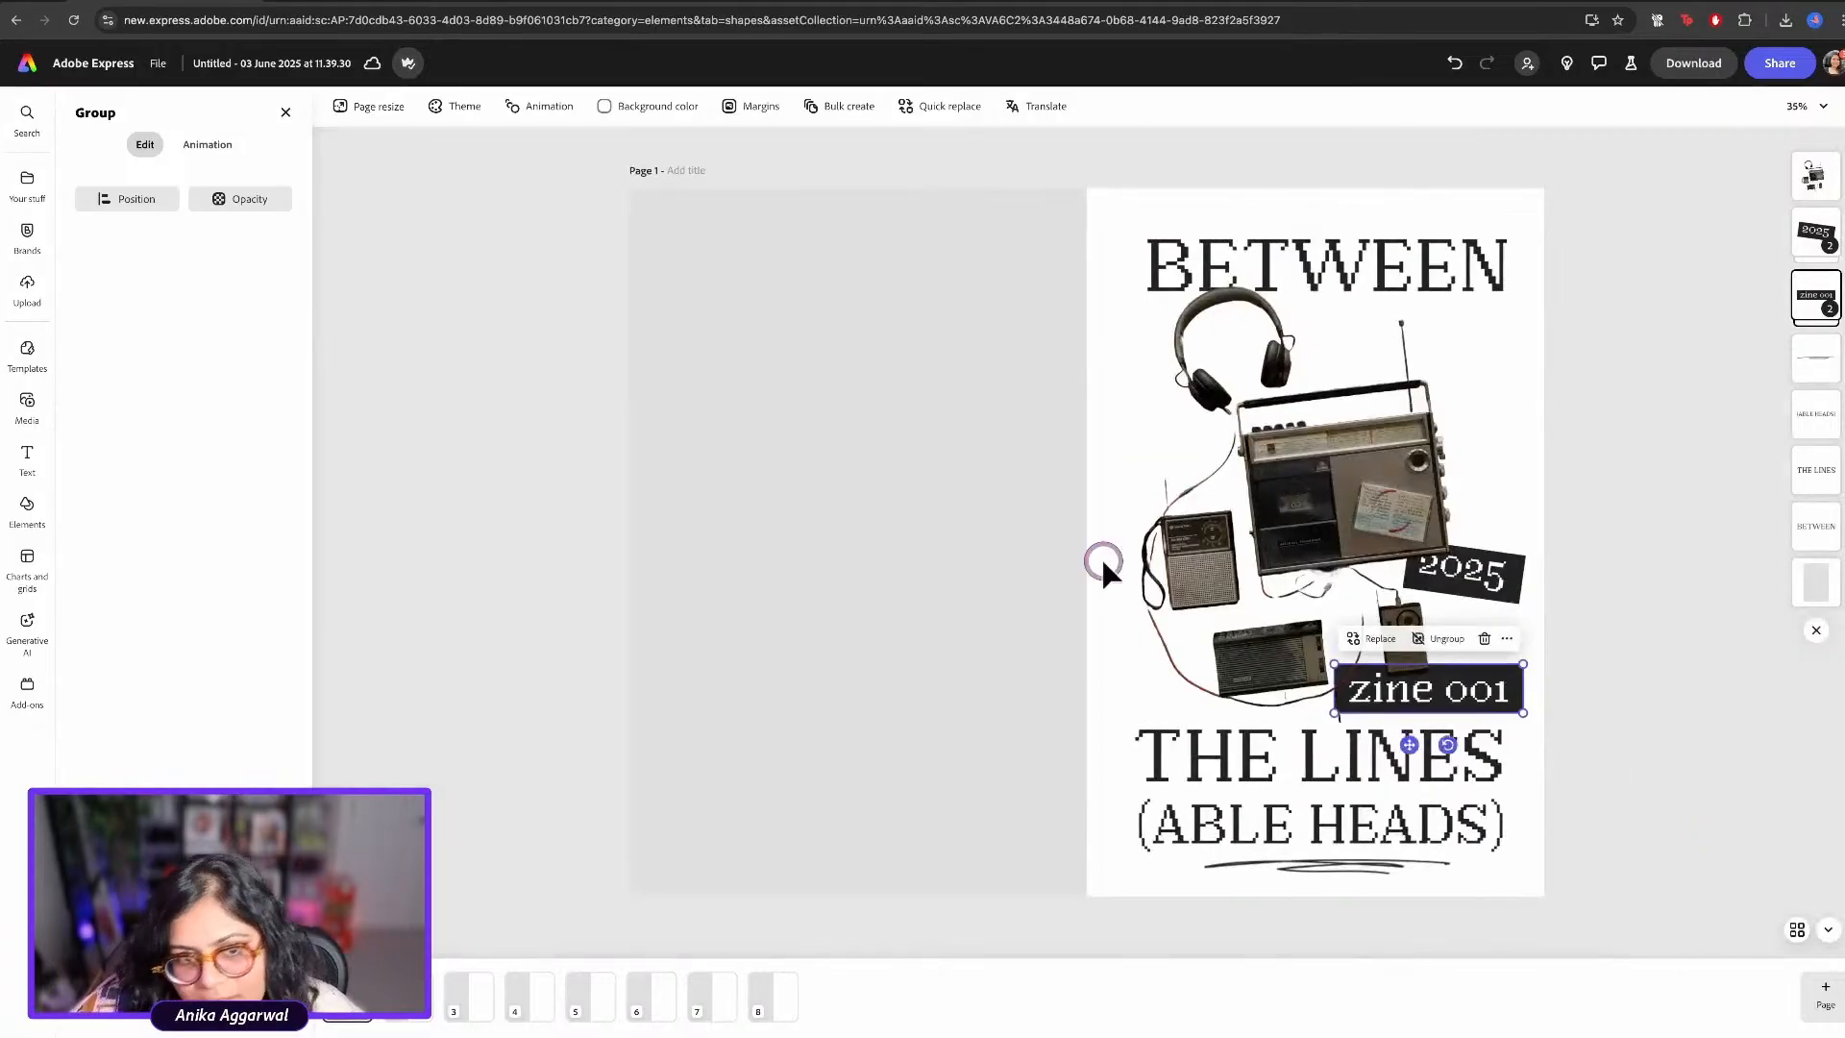
Tilt the "zine 001" label slightly counterclockwise and lower the "2025" label to rest just above it, partly behind the small recorder
scroll(1103, 561, down, 5)
scroll(1280, 554, up, 5)
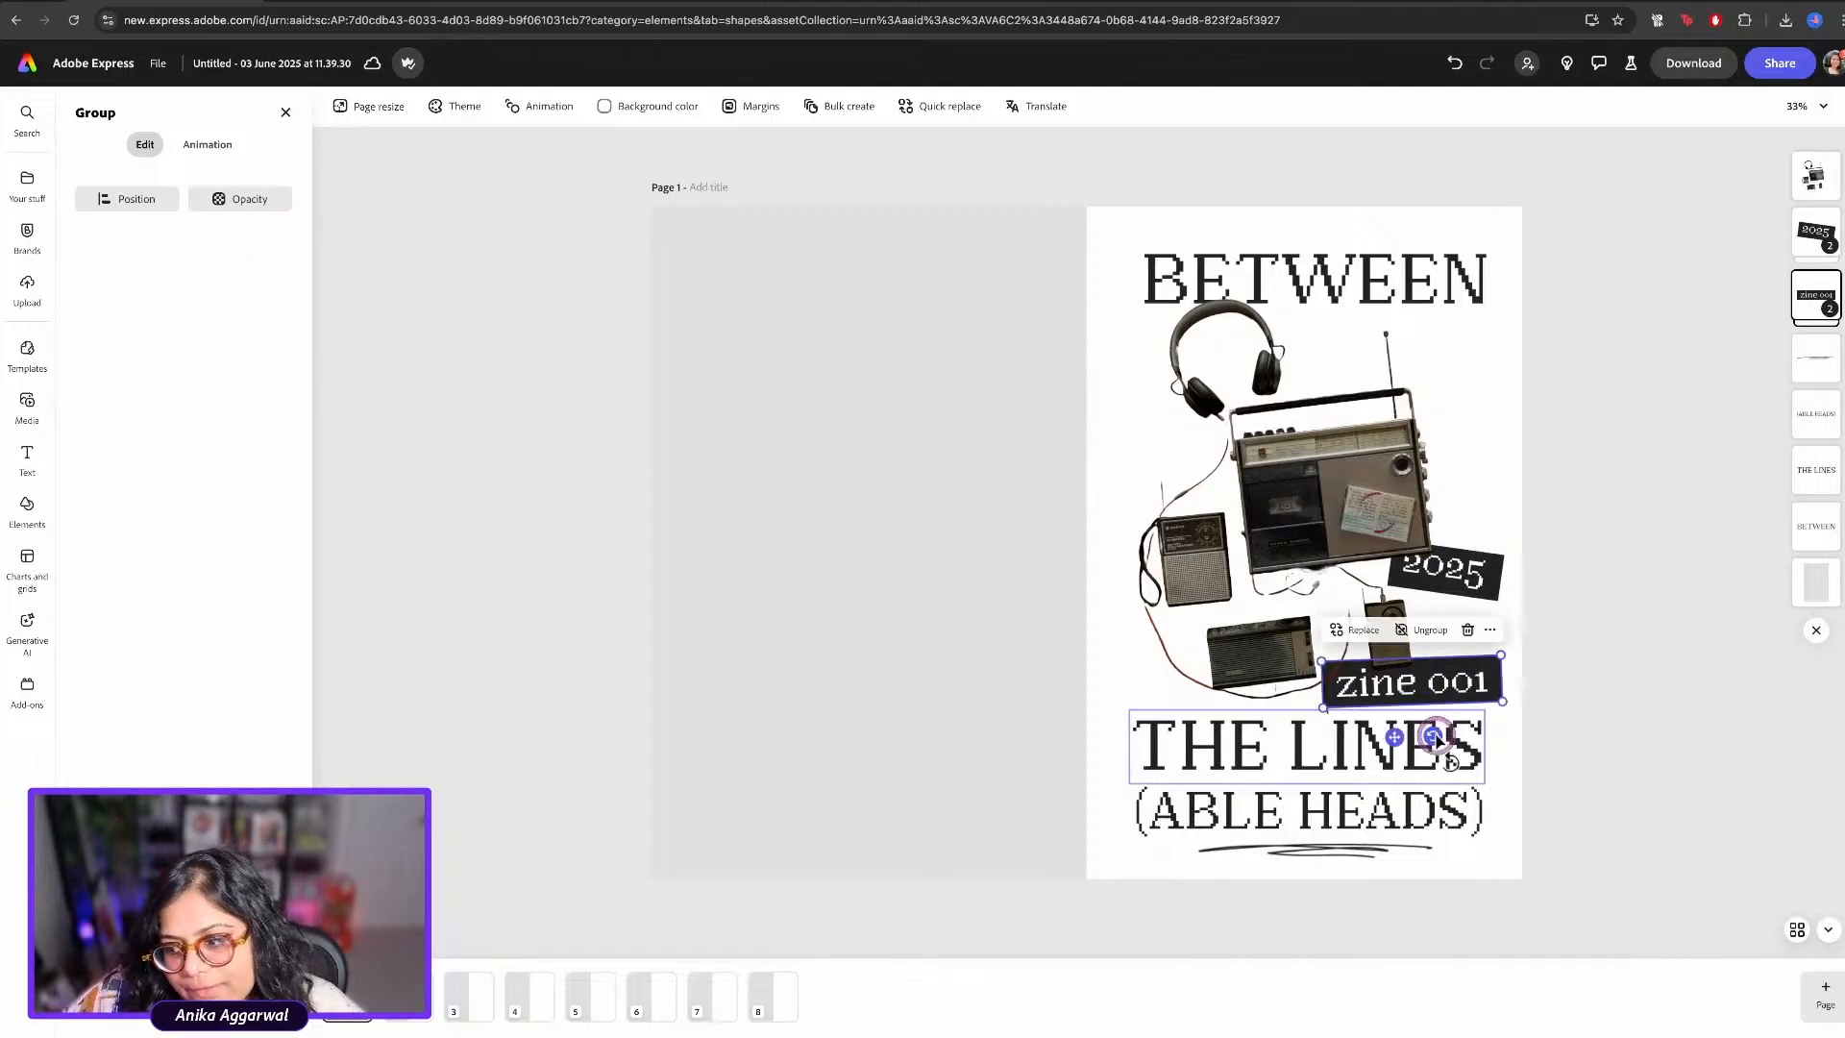
mouse_move(1429, 684)
mouse_down()
mouse_move(1429, 651)
mouse_move(1429, 680)
mouse_up()
drag(1470, 576, 1469, 625)
Set the "THE LINES" text size to 60 and center it horizontally on the cover
click(1324, 750)
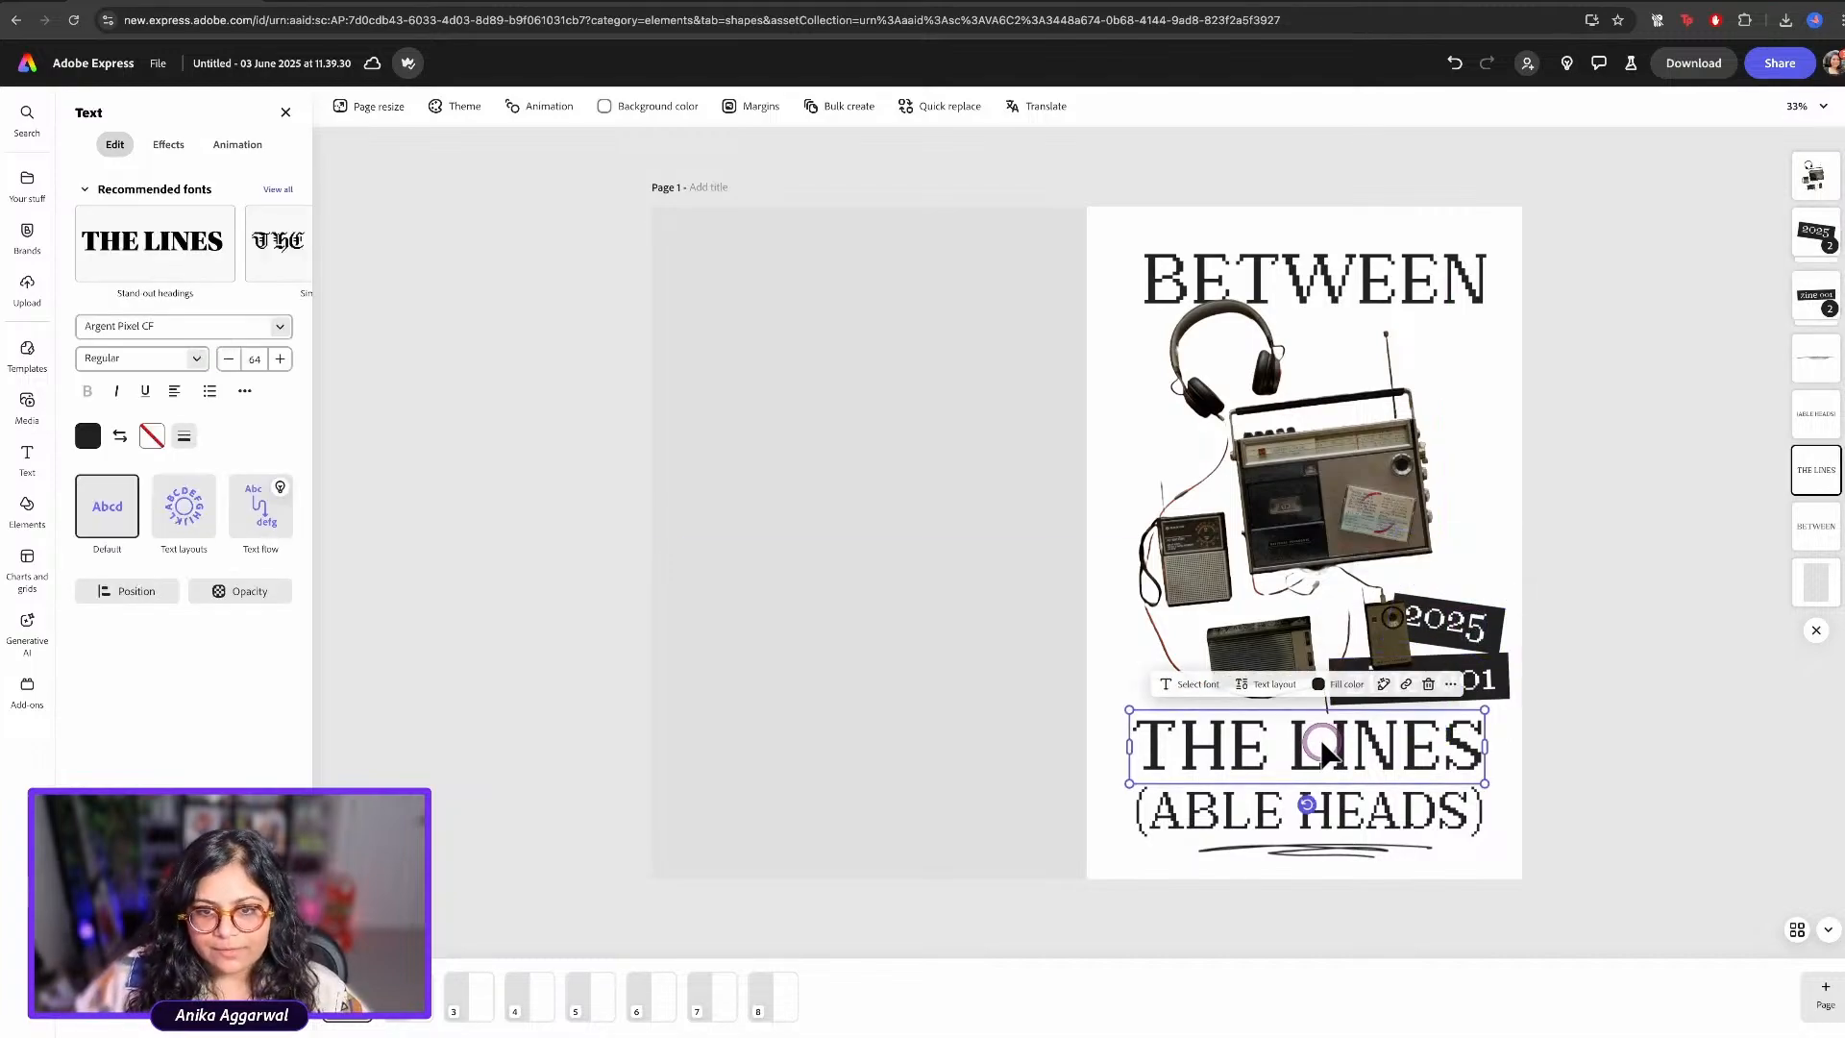
click(254, 360)
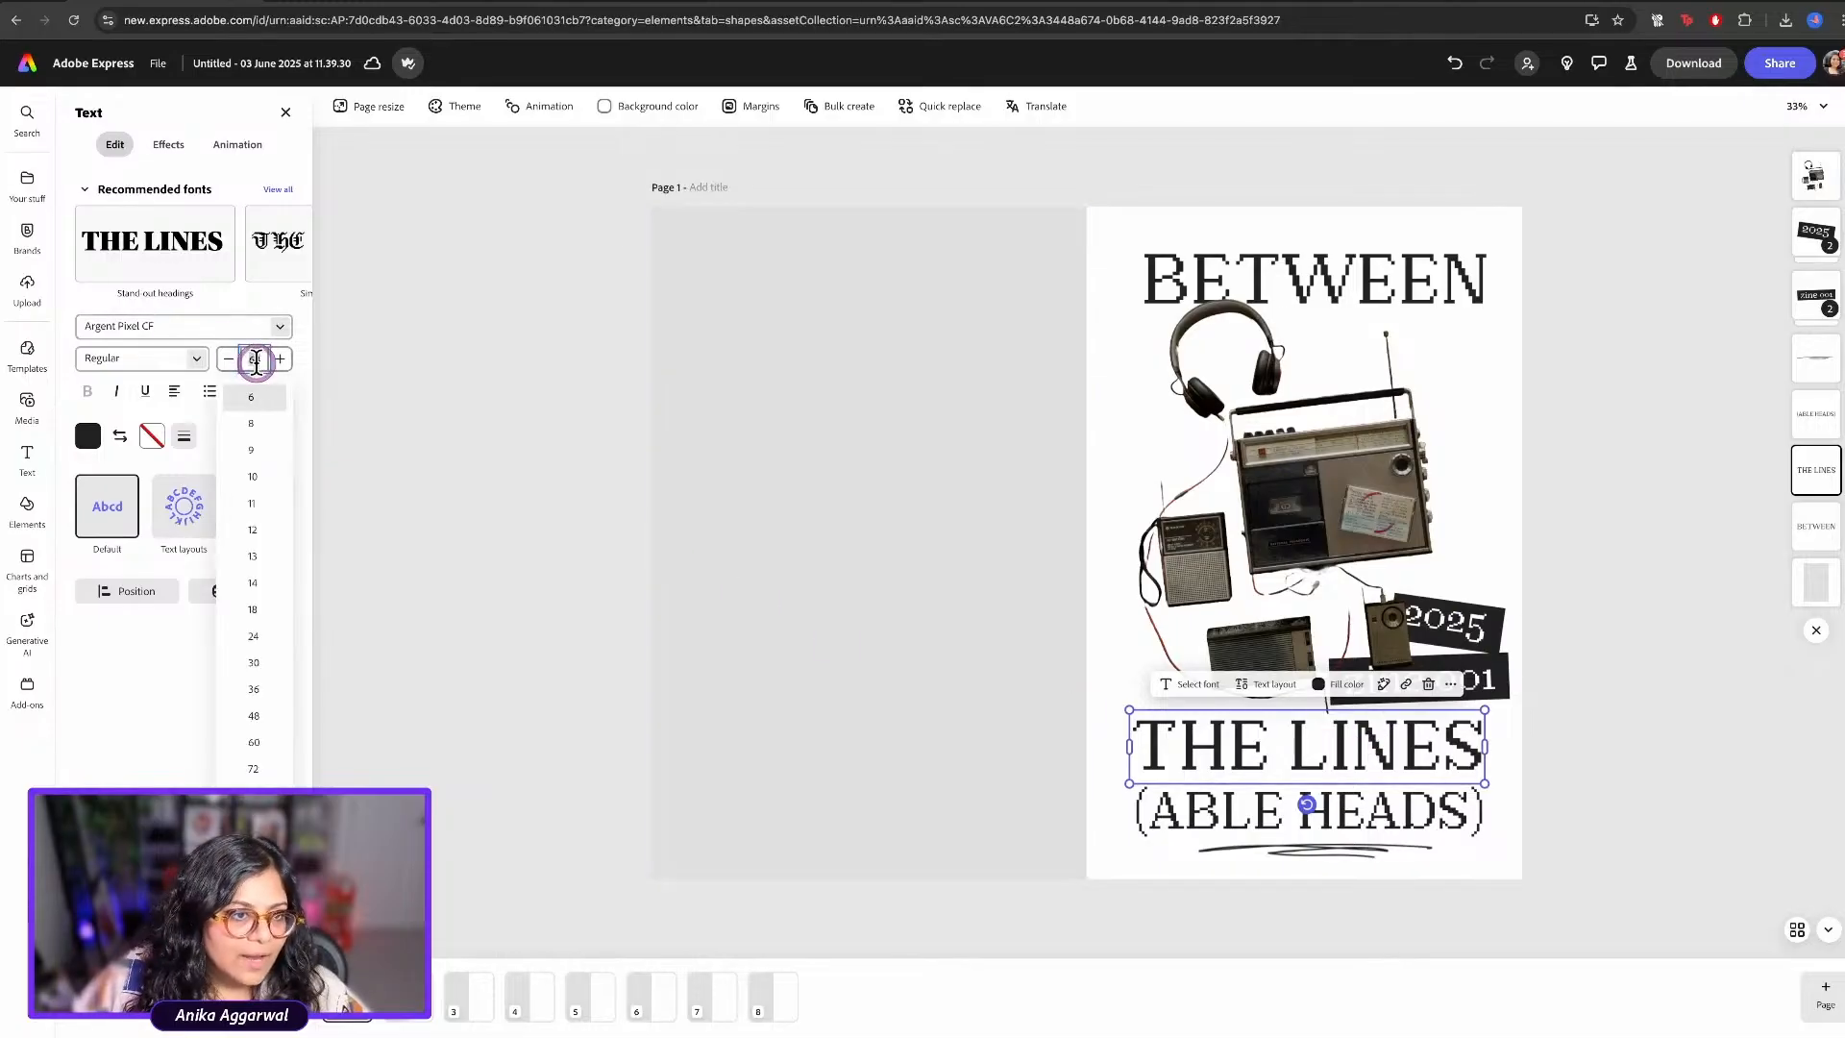
click(267, 742)
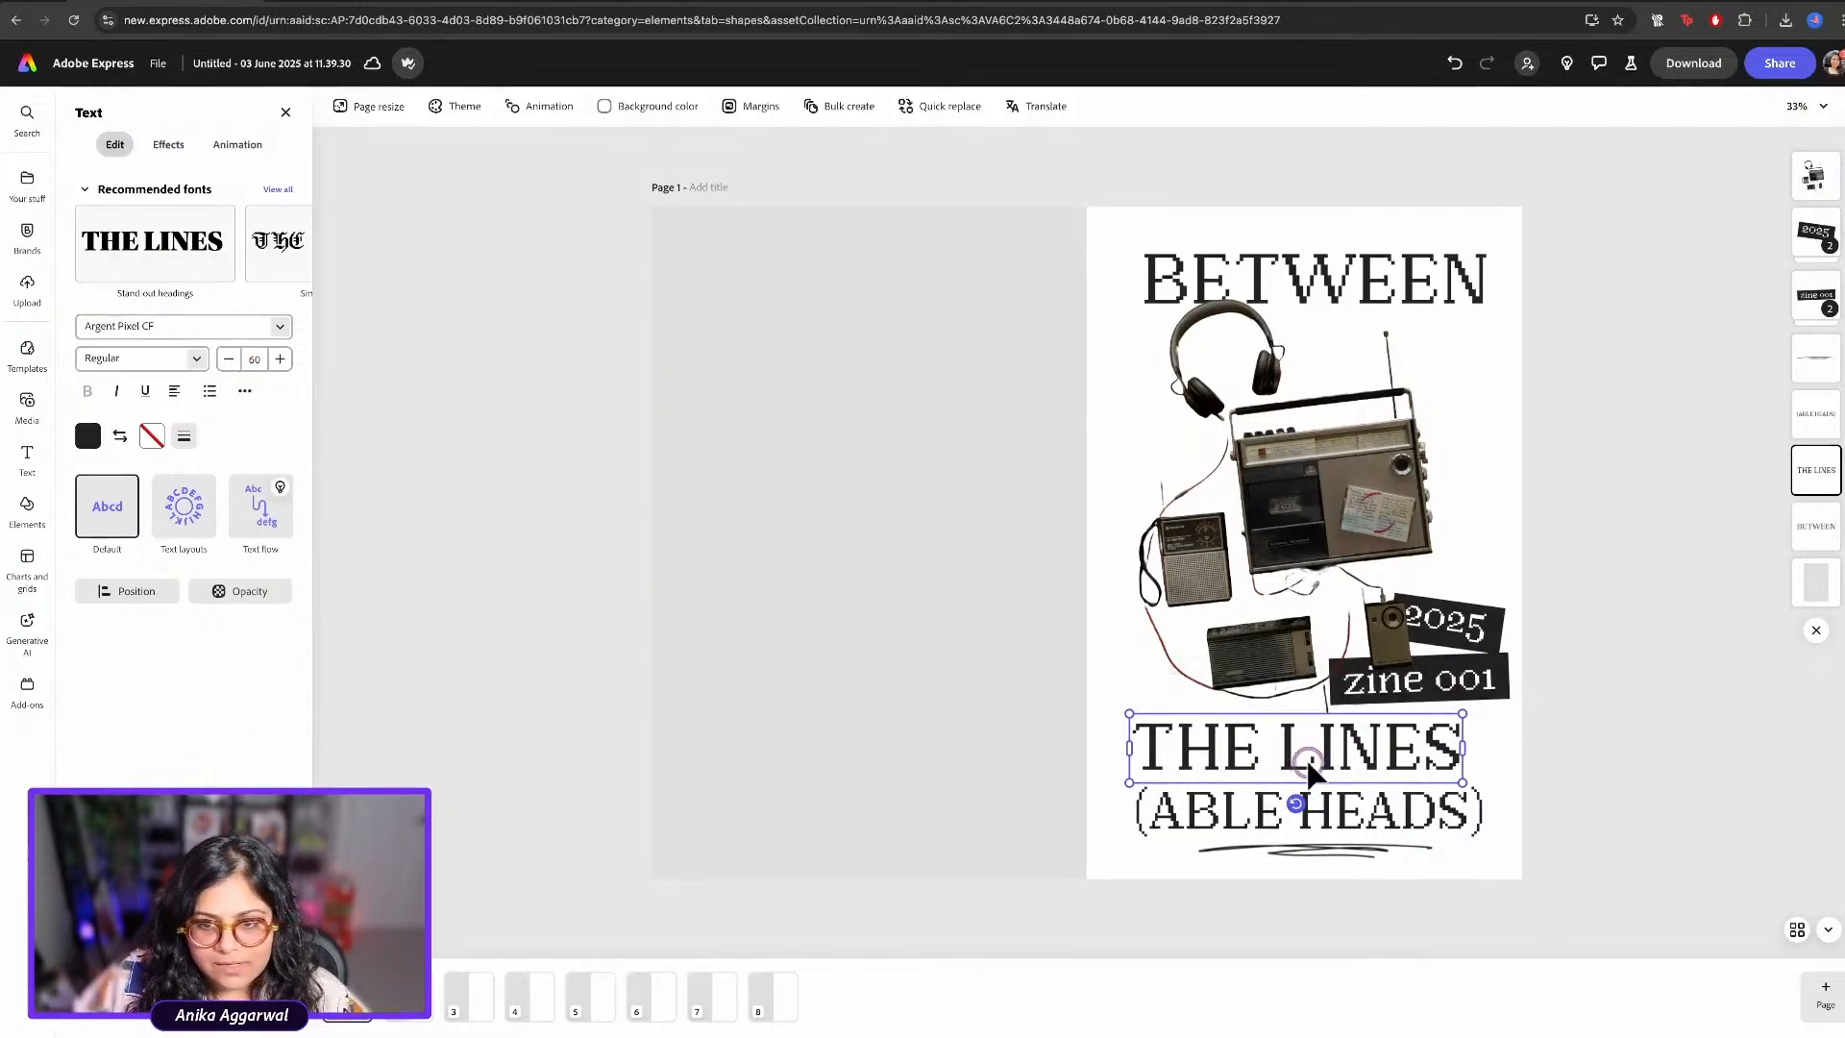
drag(1308, 769, 1317, 766)
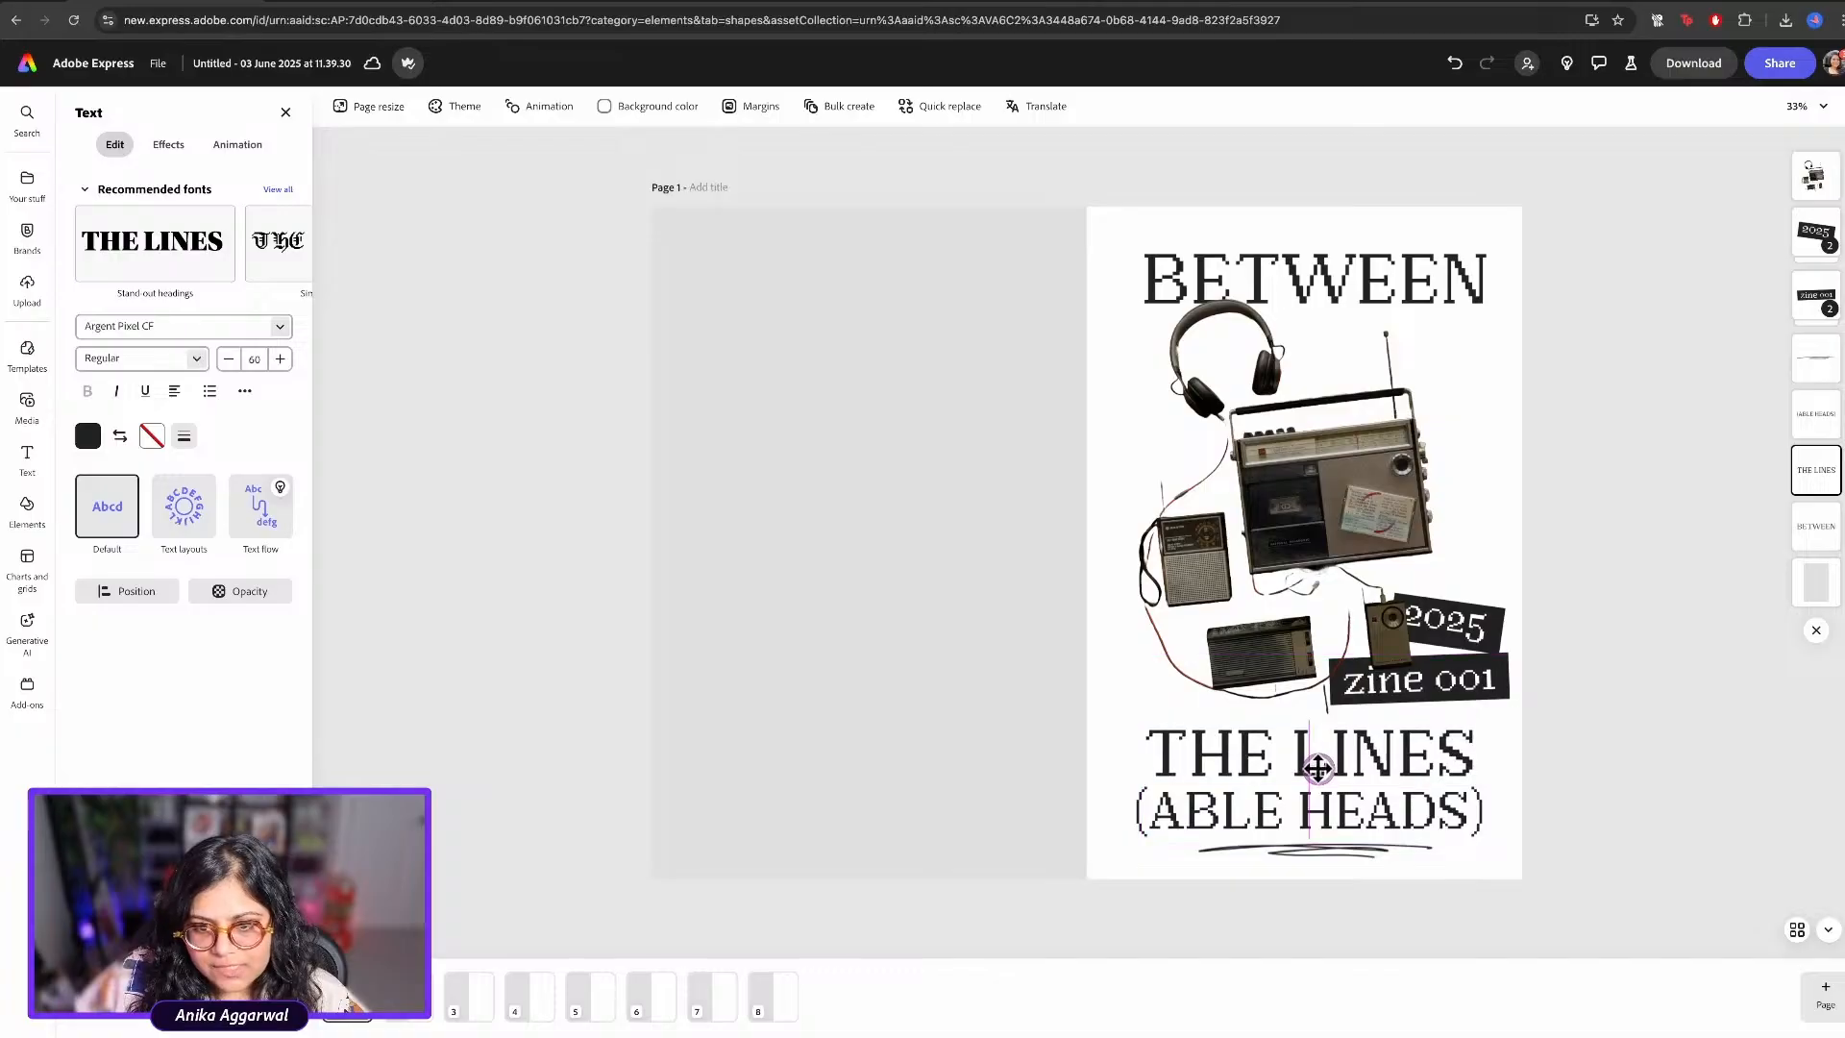
Set the "BETWEEN" text size to 60 and center it horizontally above the artwork
click(1285, 264)
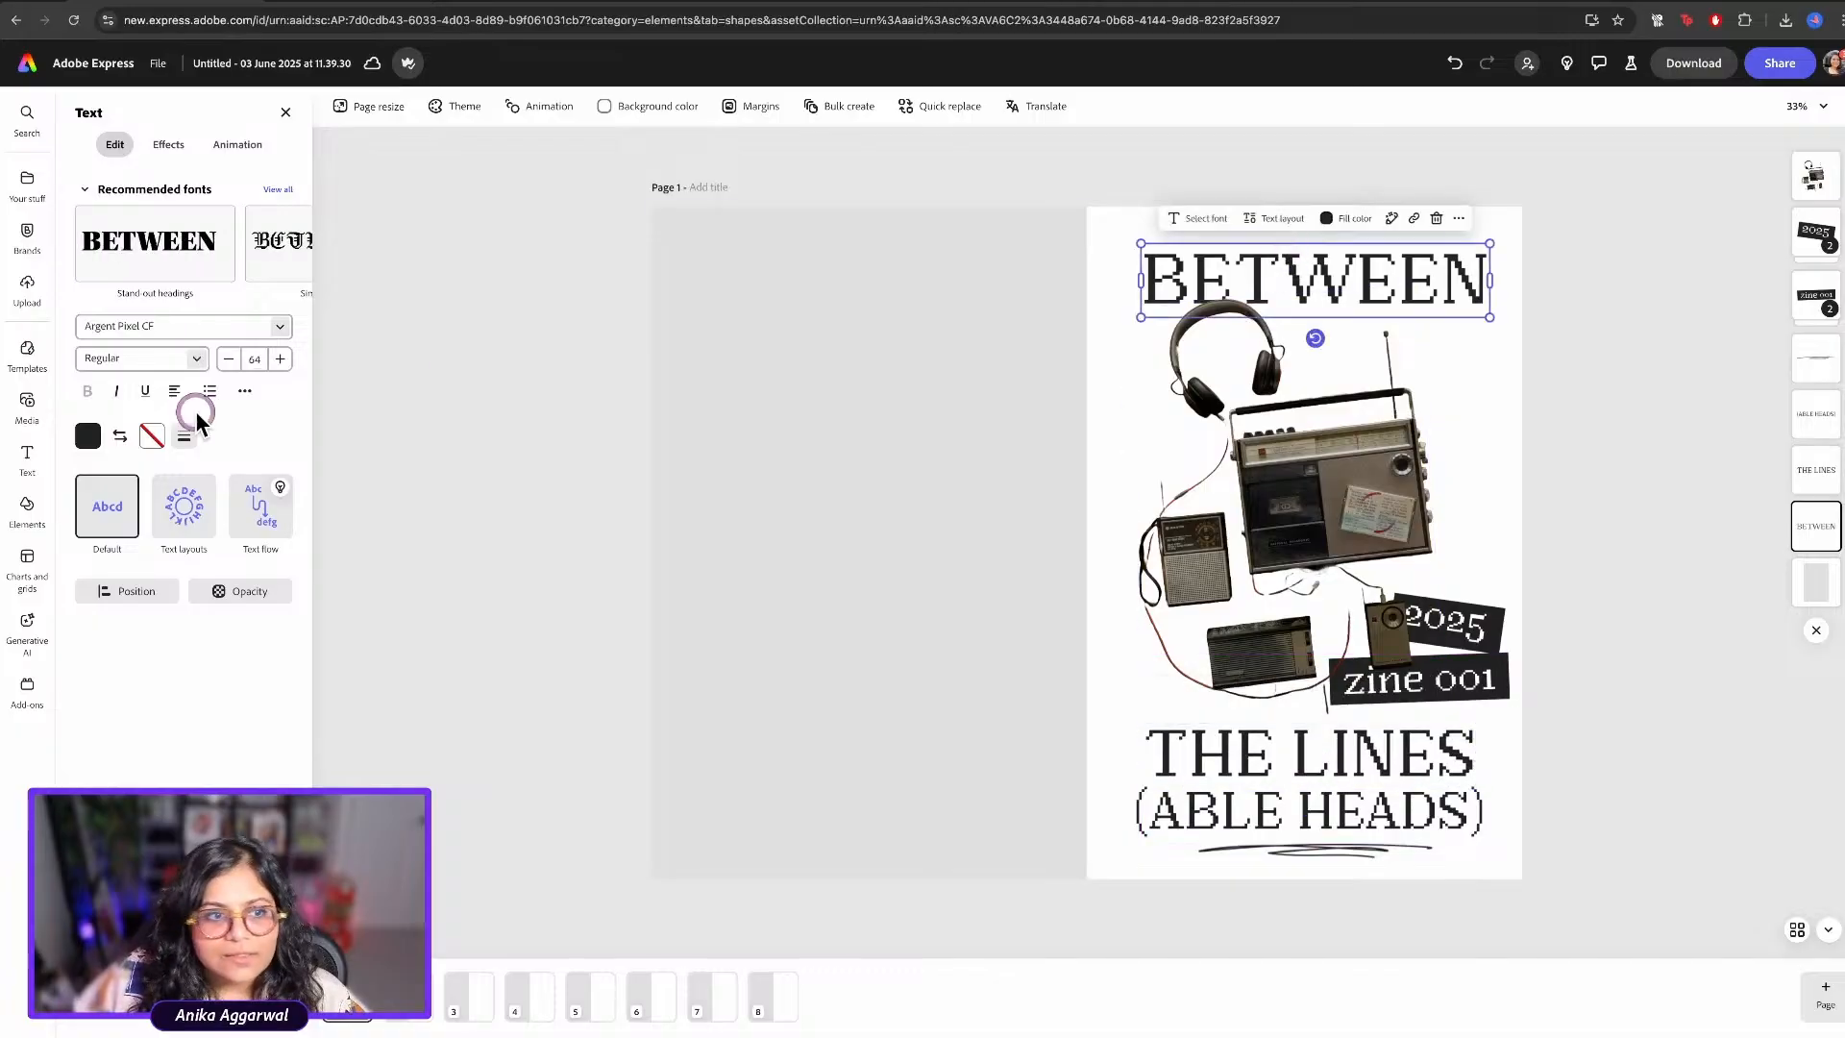
click(255, 358)
click(259, 762)
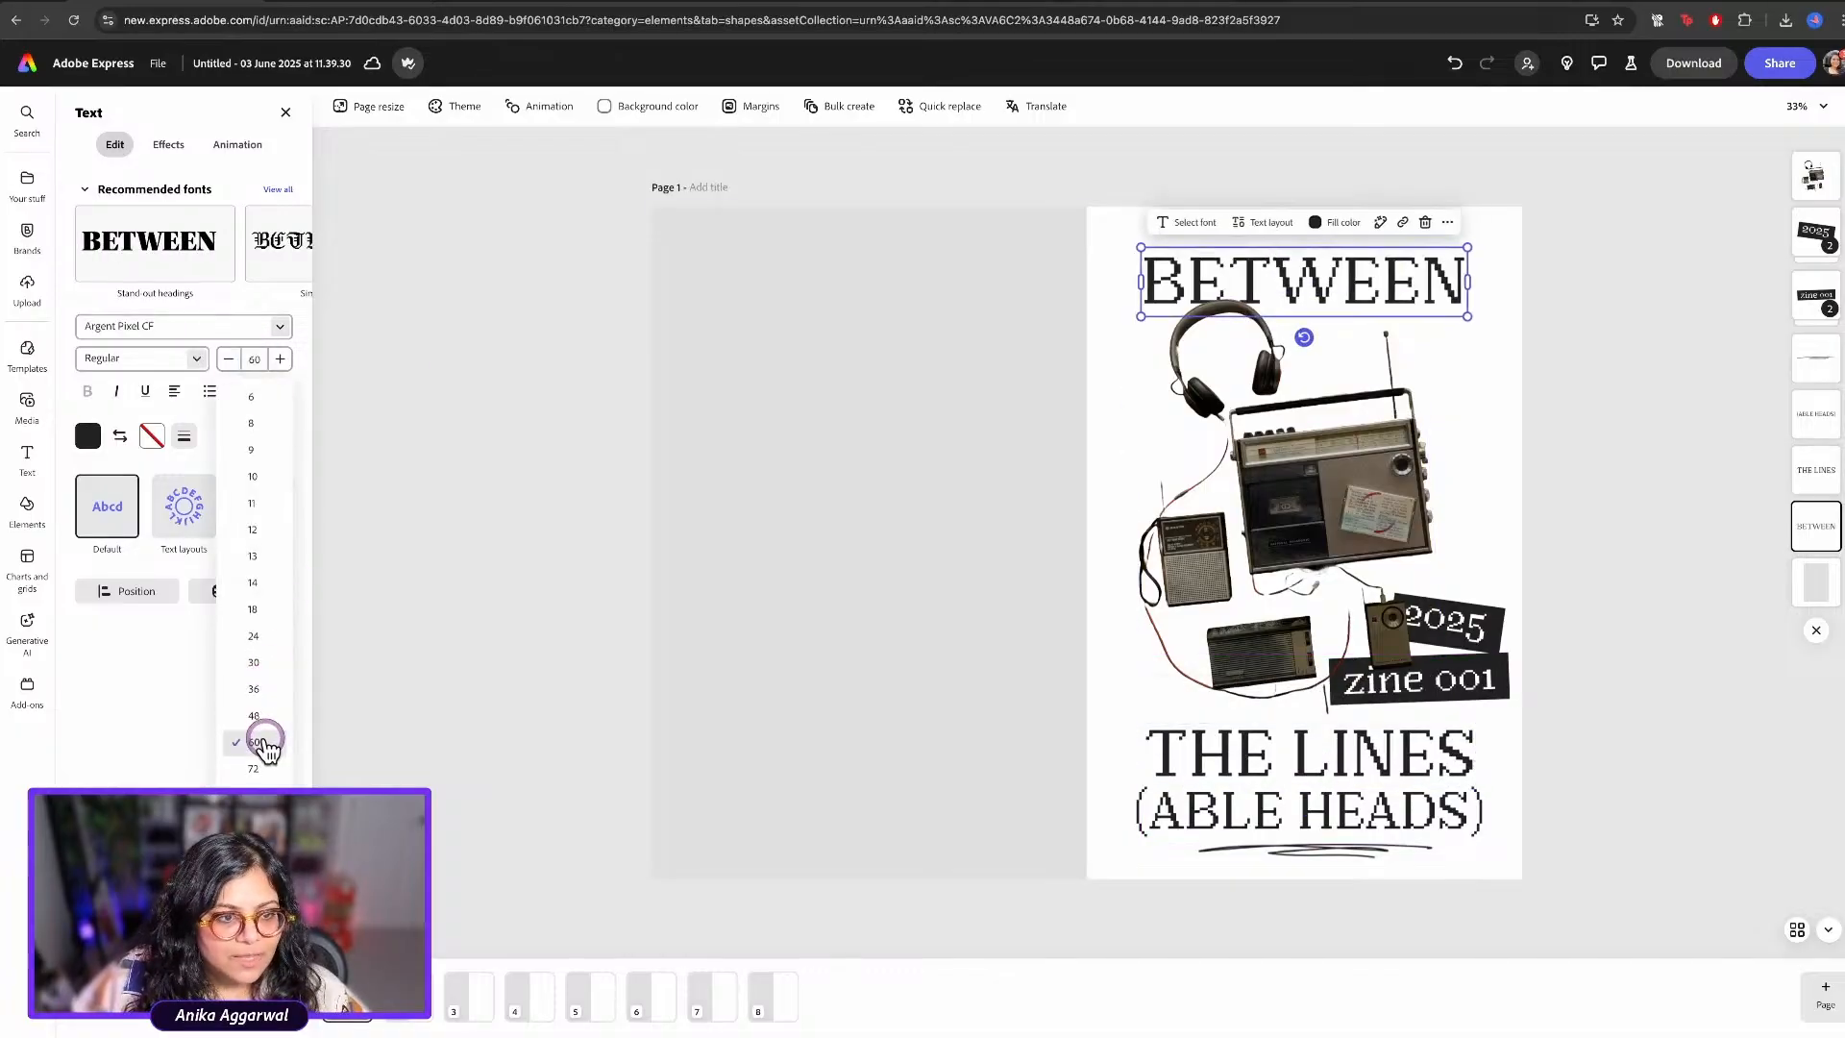
drag(1350, 291, 1365, 293)
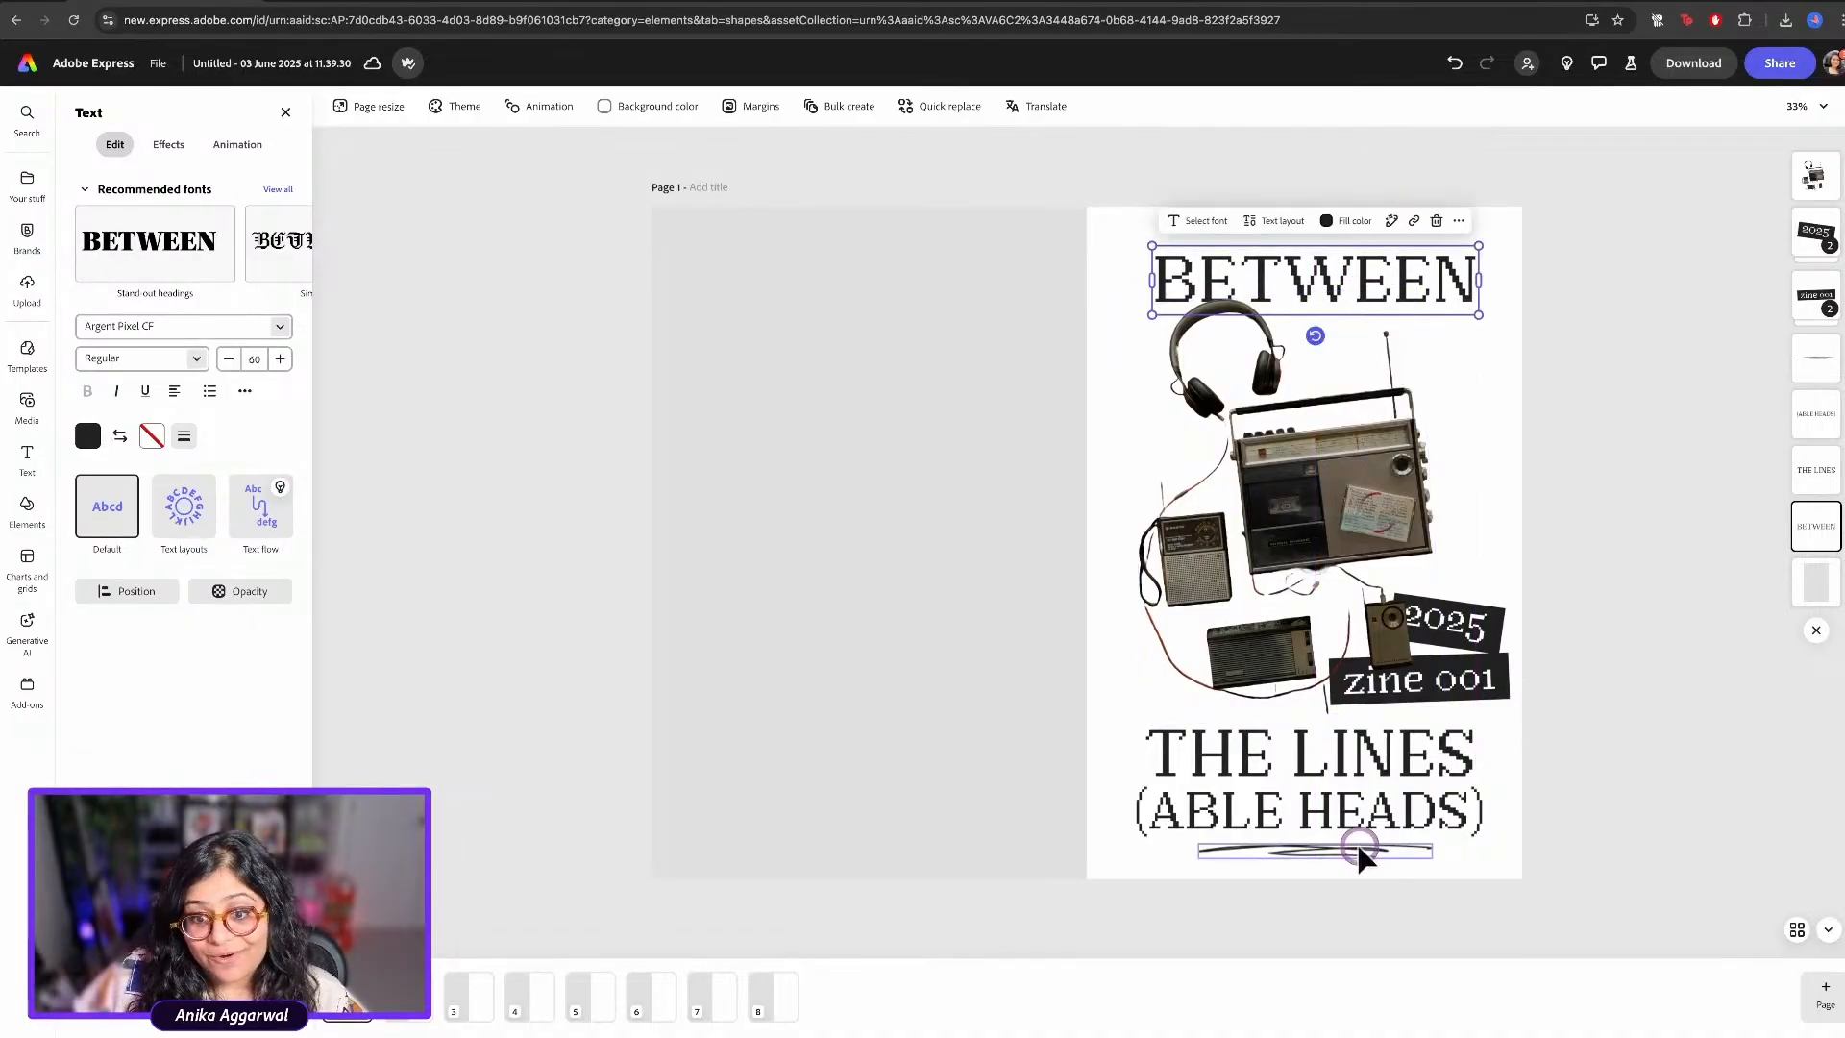
Set the "(ABLE HEADS)" text size to 36, center it under "THE LINES", and bring the scribbled underline closer beneath it
click(1350, 809)
click(254, 358)
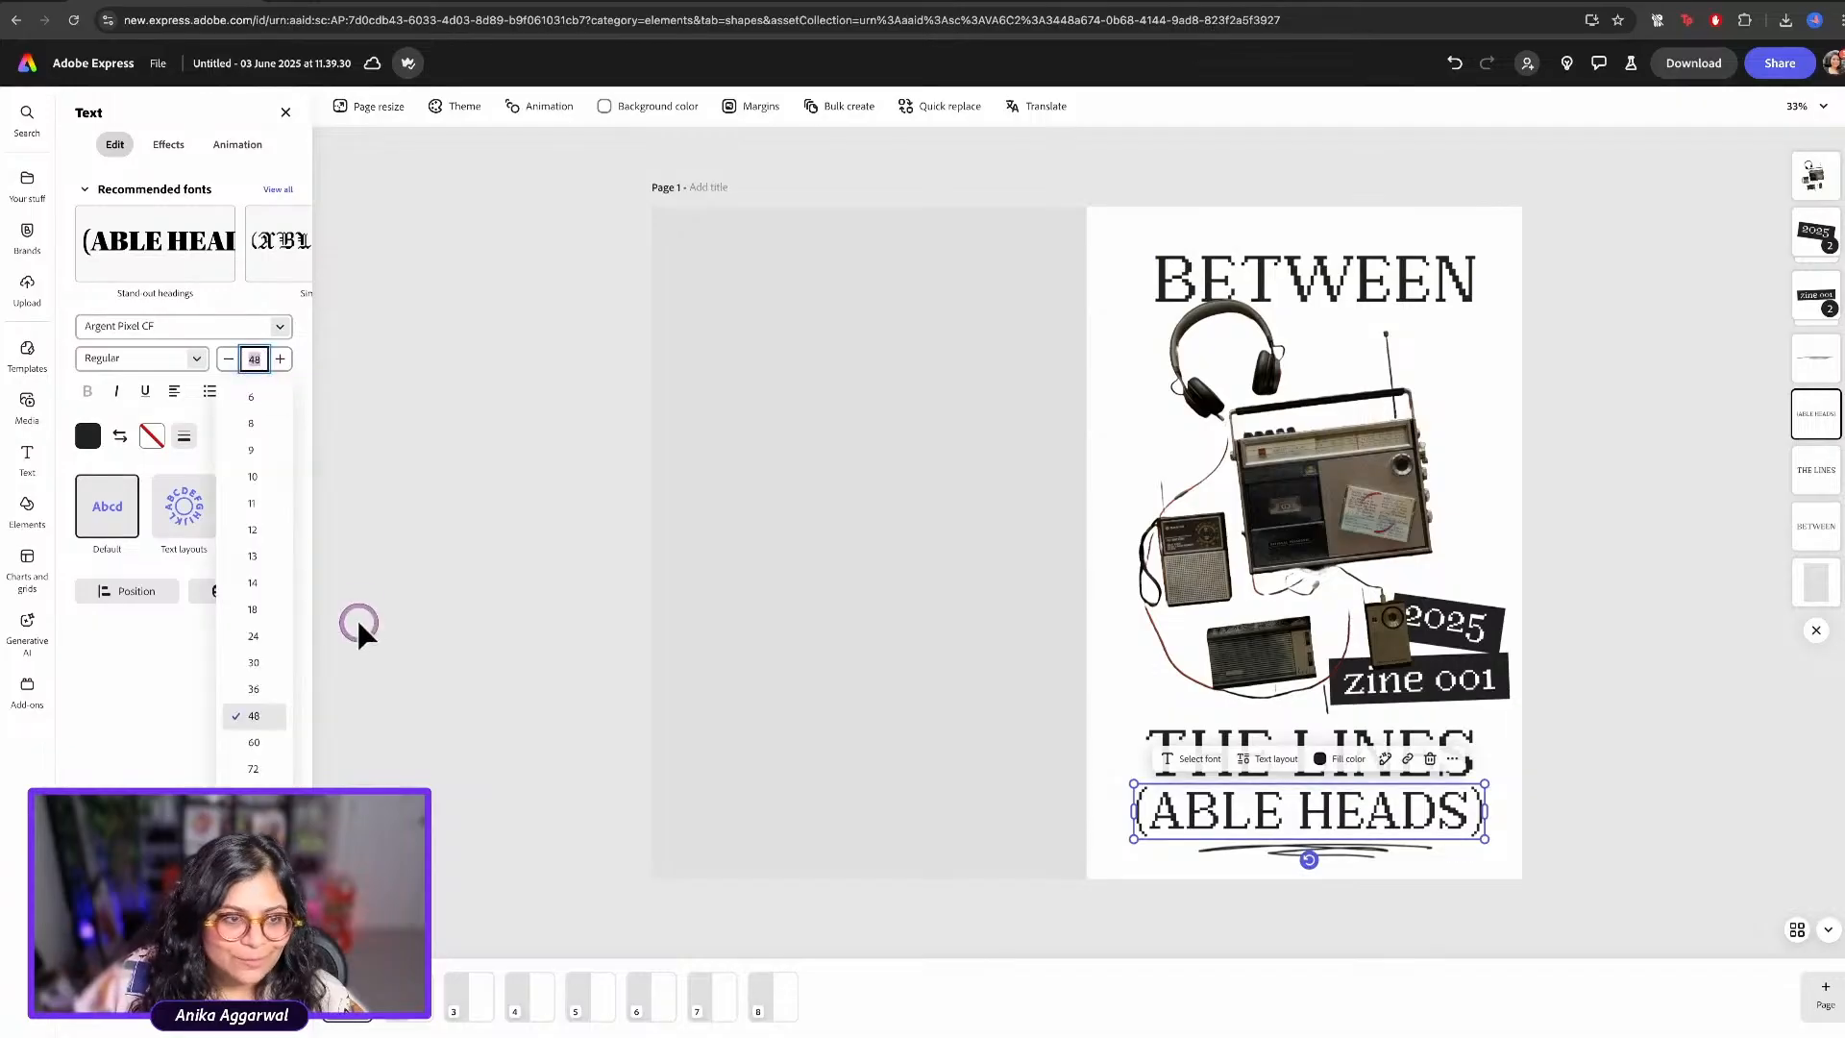
click(258, 688)
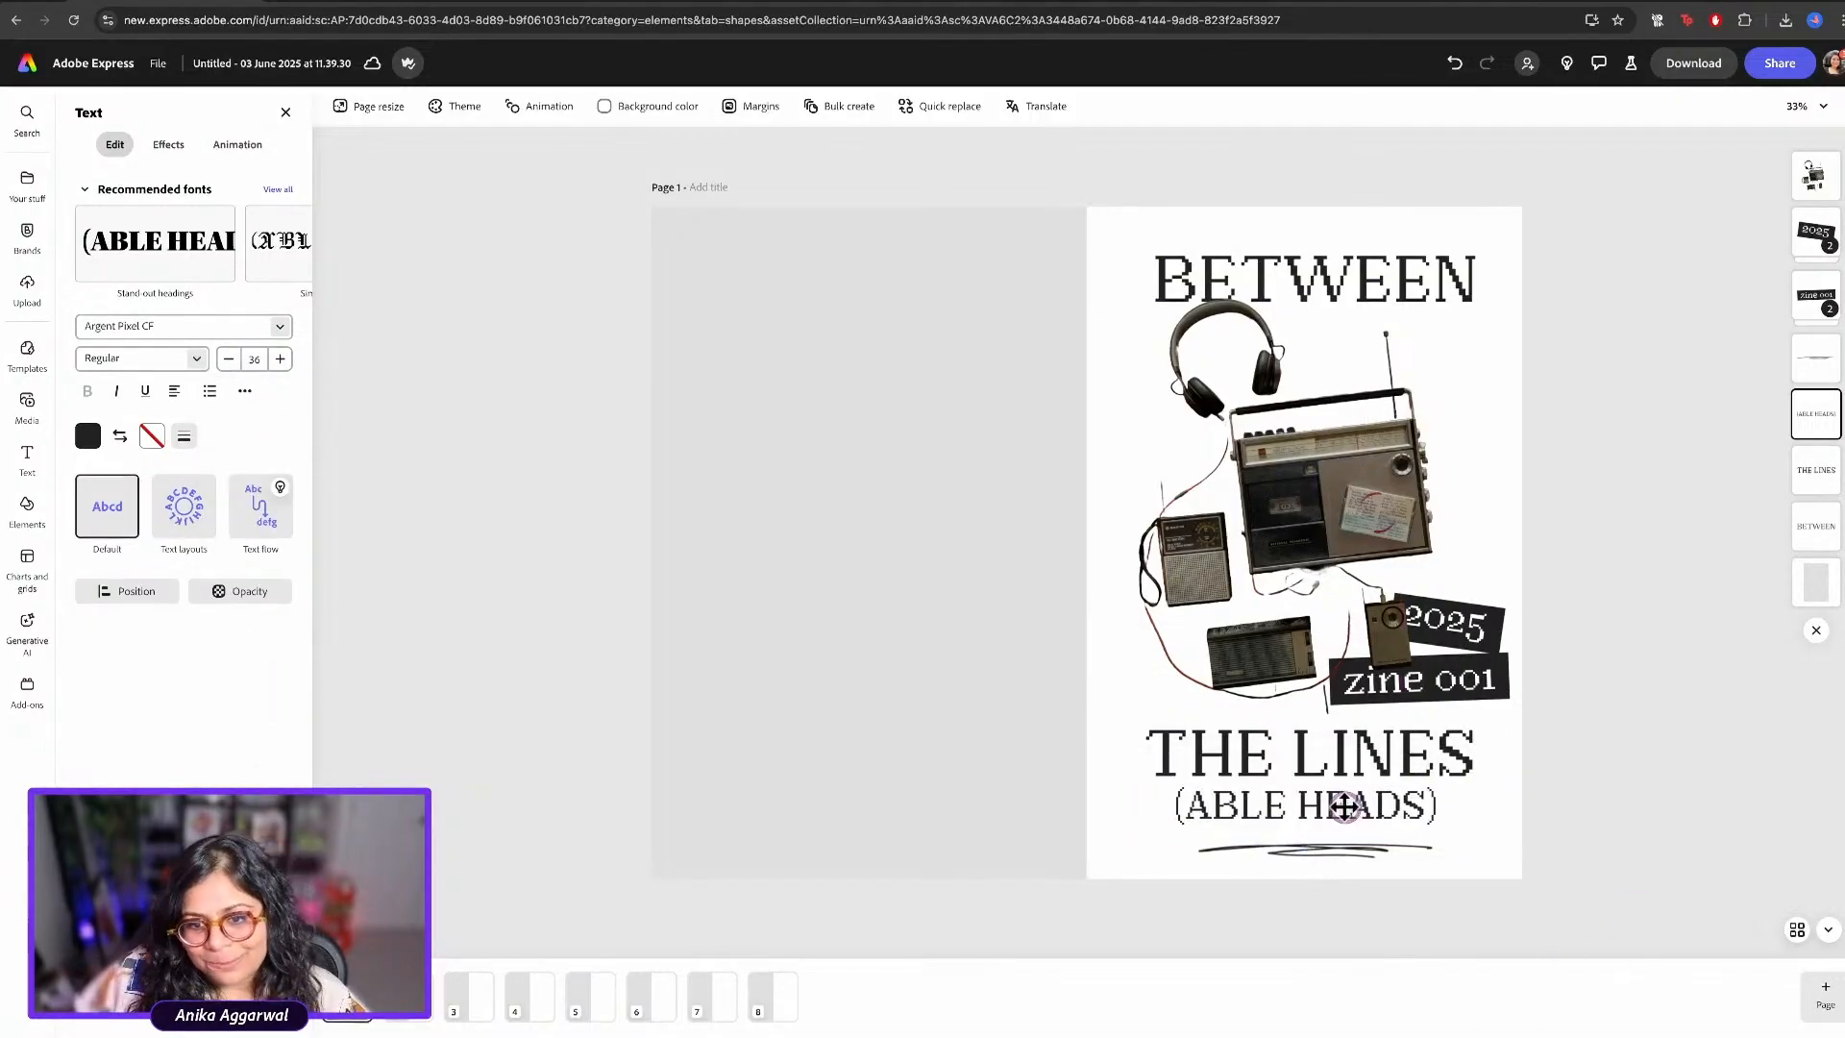
drag(1347, 807, 1339, 838)
click(1666, 480)
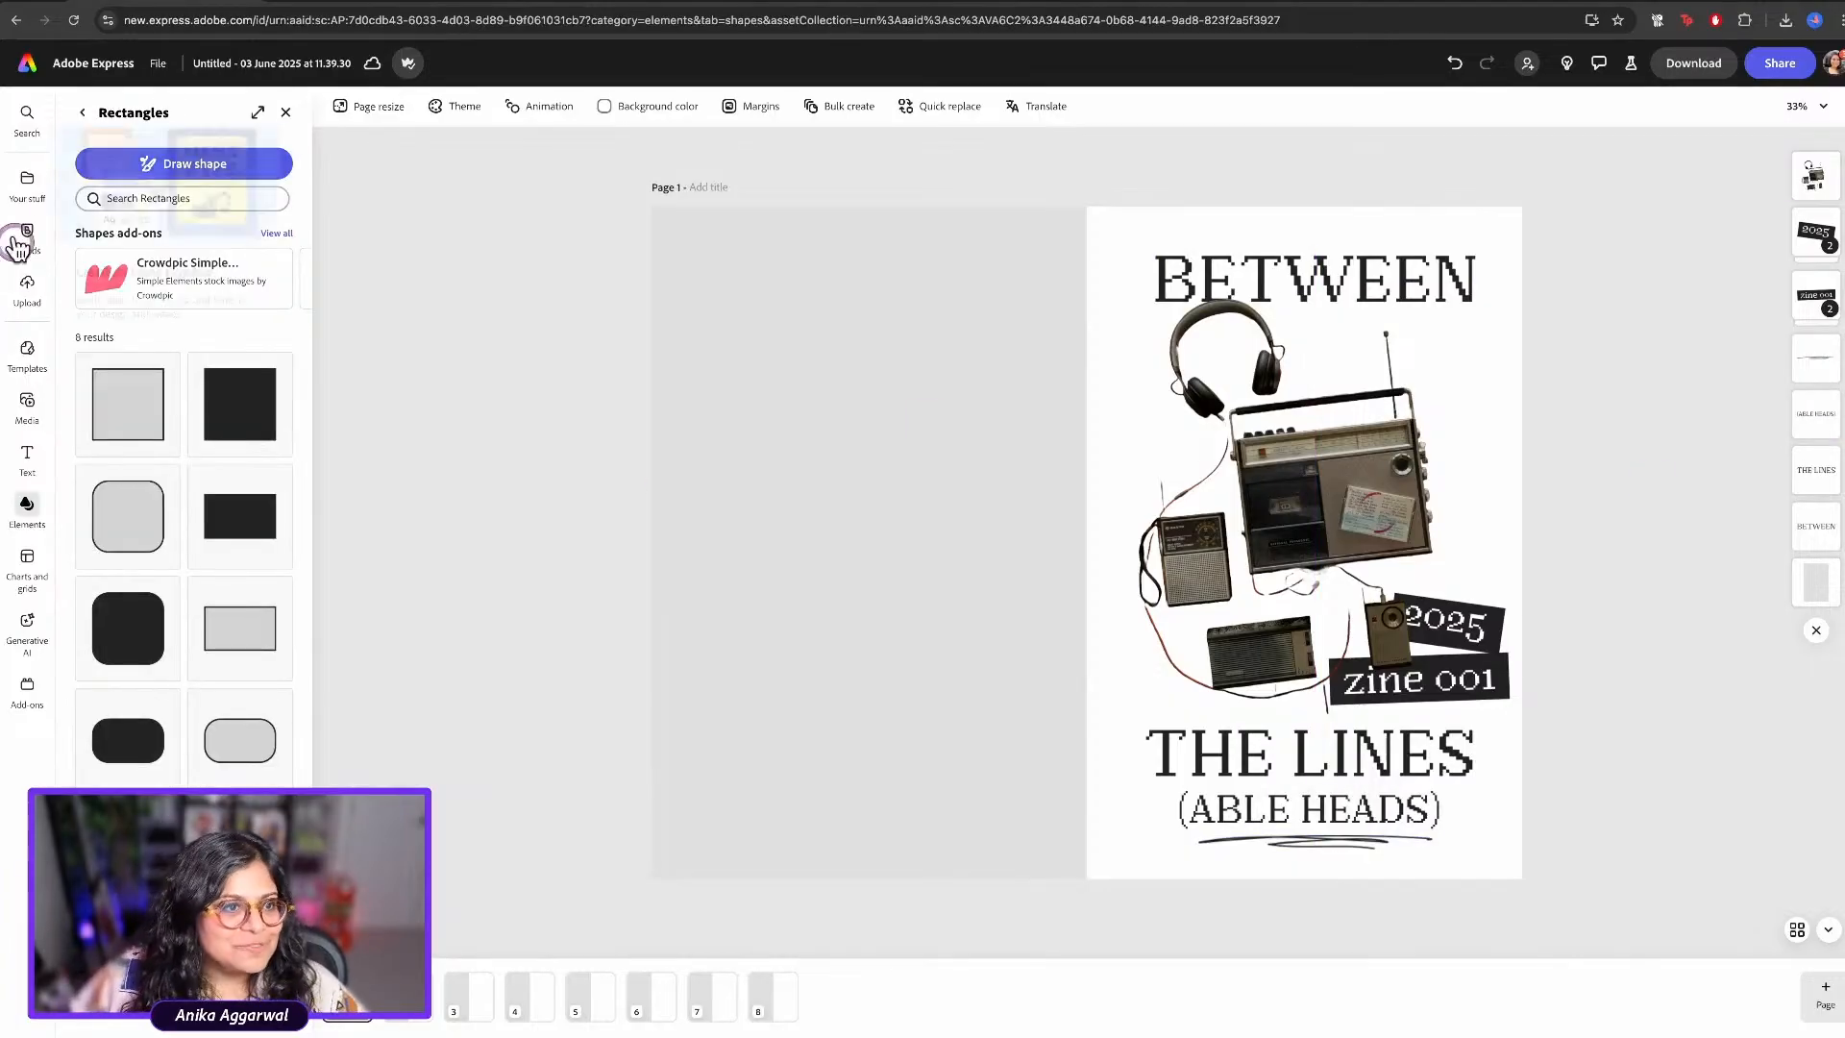
Add the smiley-and-star sticker from the Zine Assets library and place it over the large radio's upper-right corner
click(25, 187)
click(112, 210)
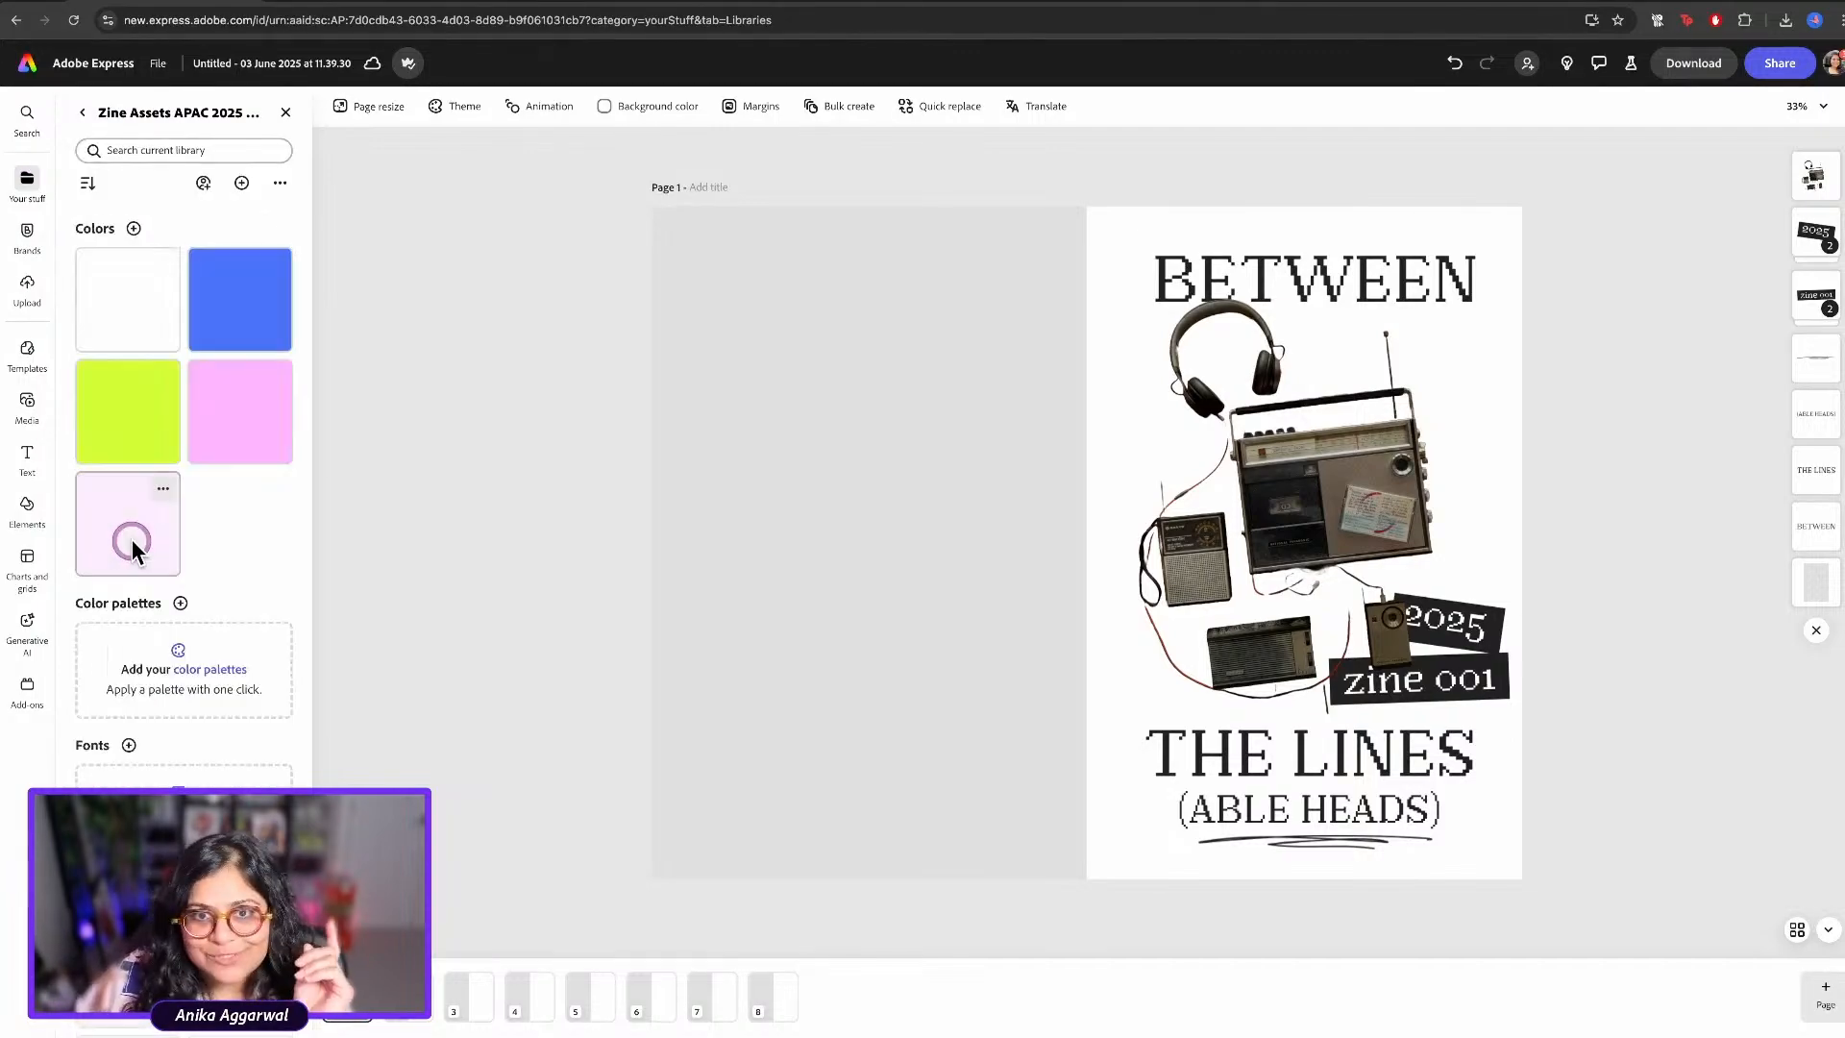
scroll(144, 734, down, 10)
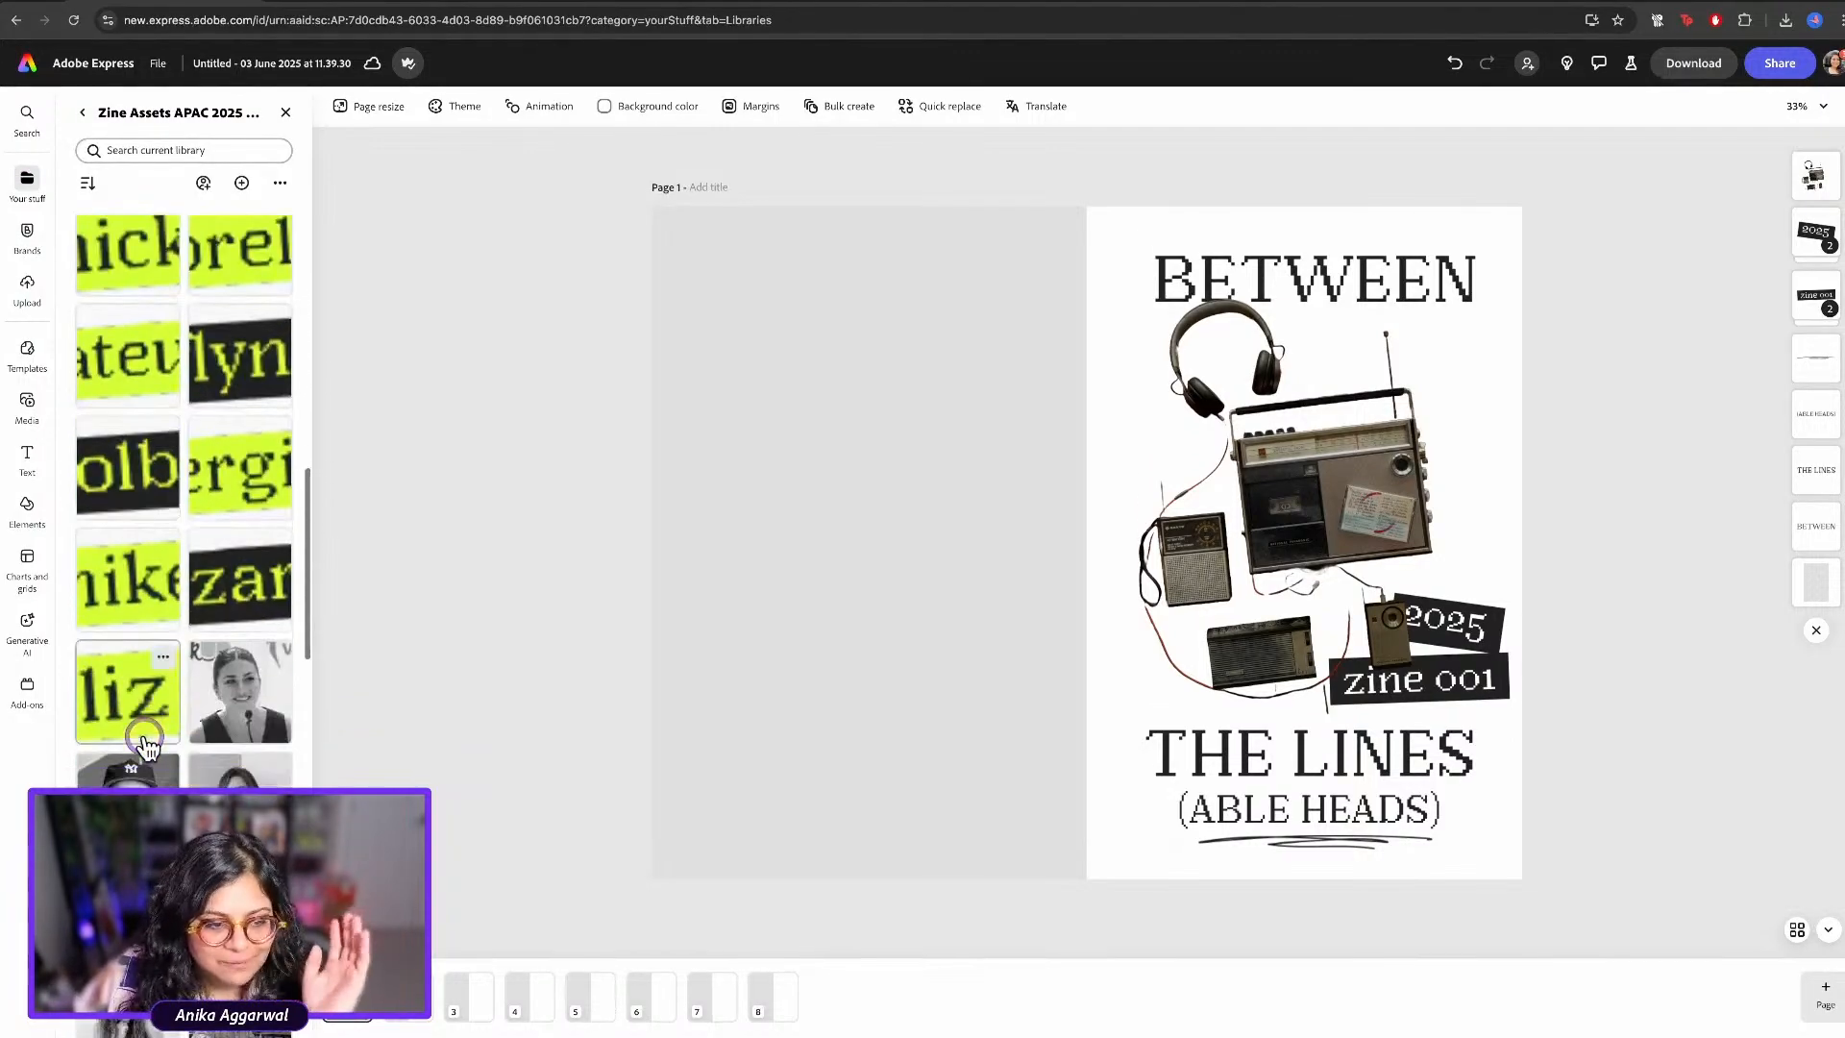
scroll(144, 744, down, 10)
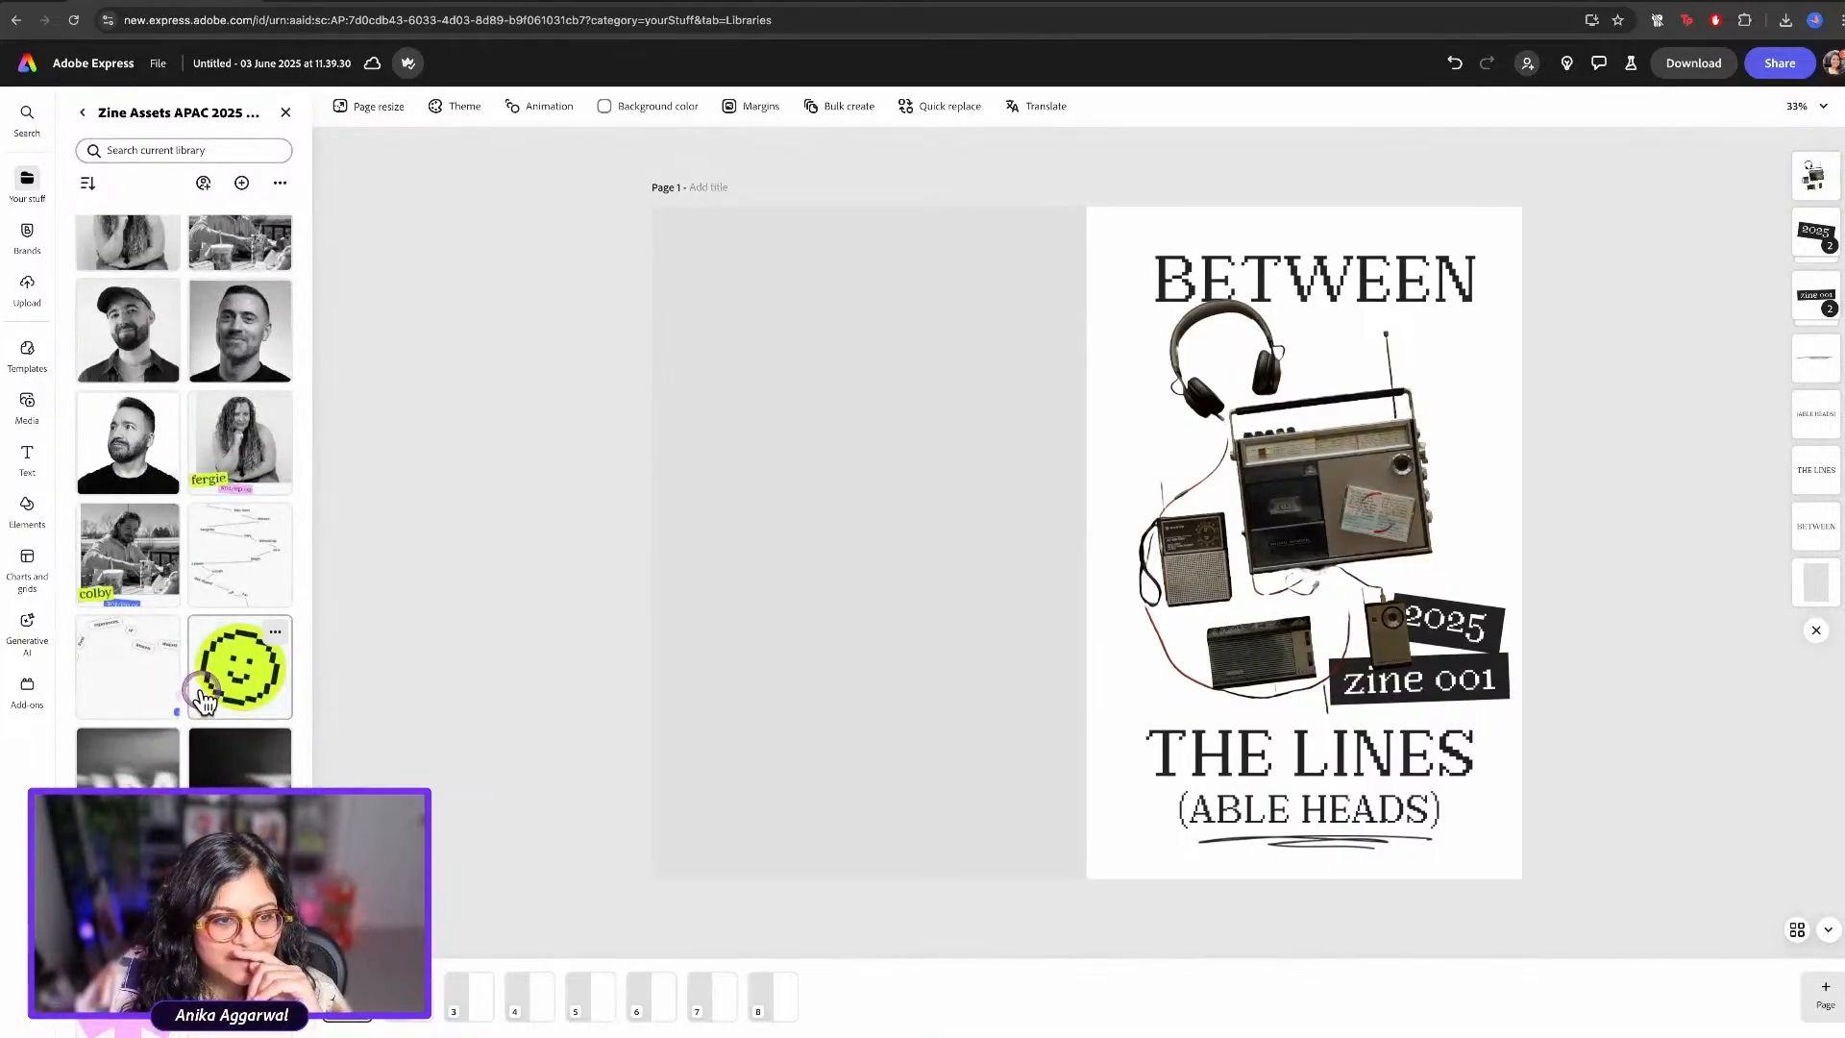
scroll(218, 693, down, 5)
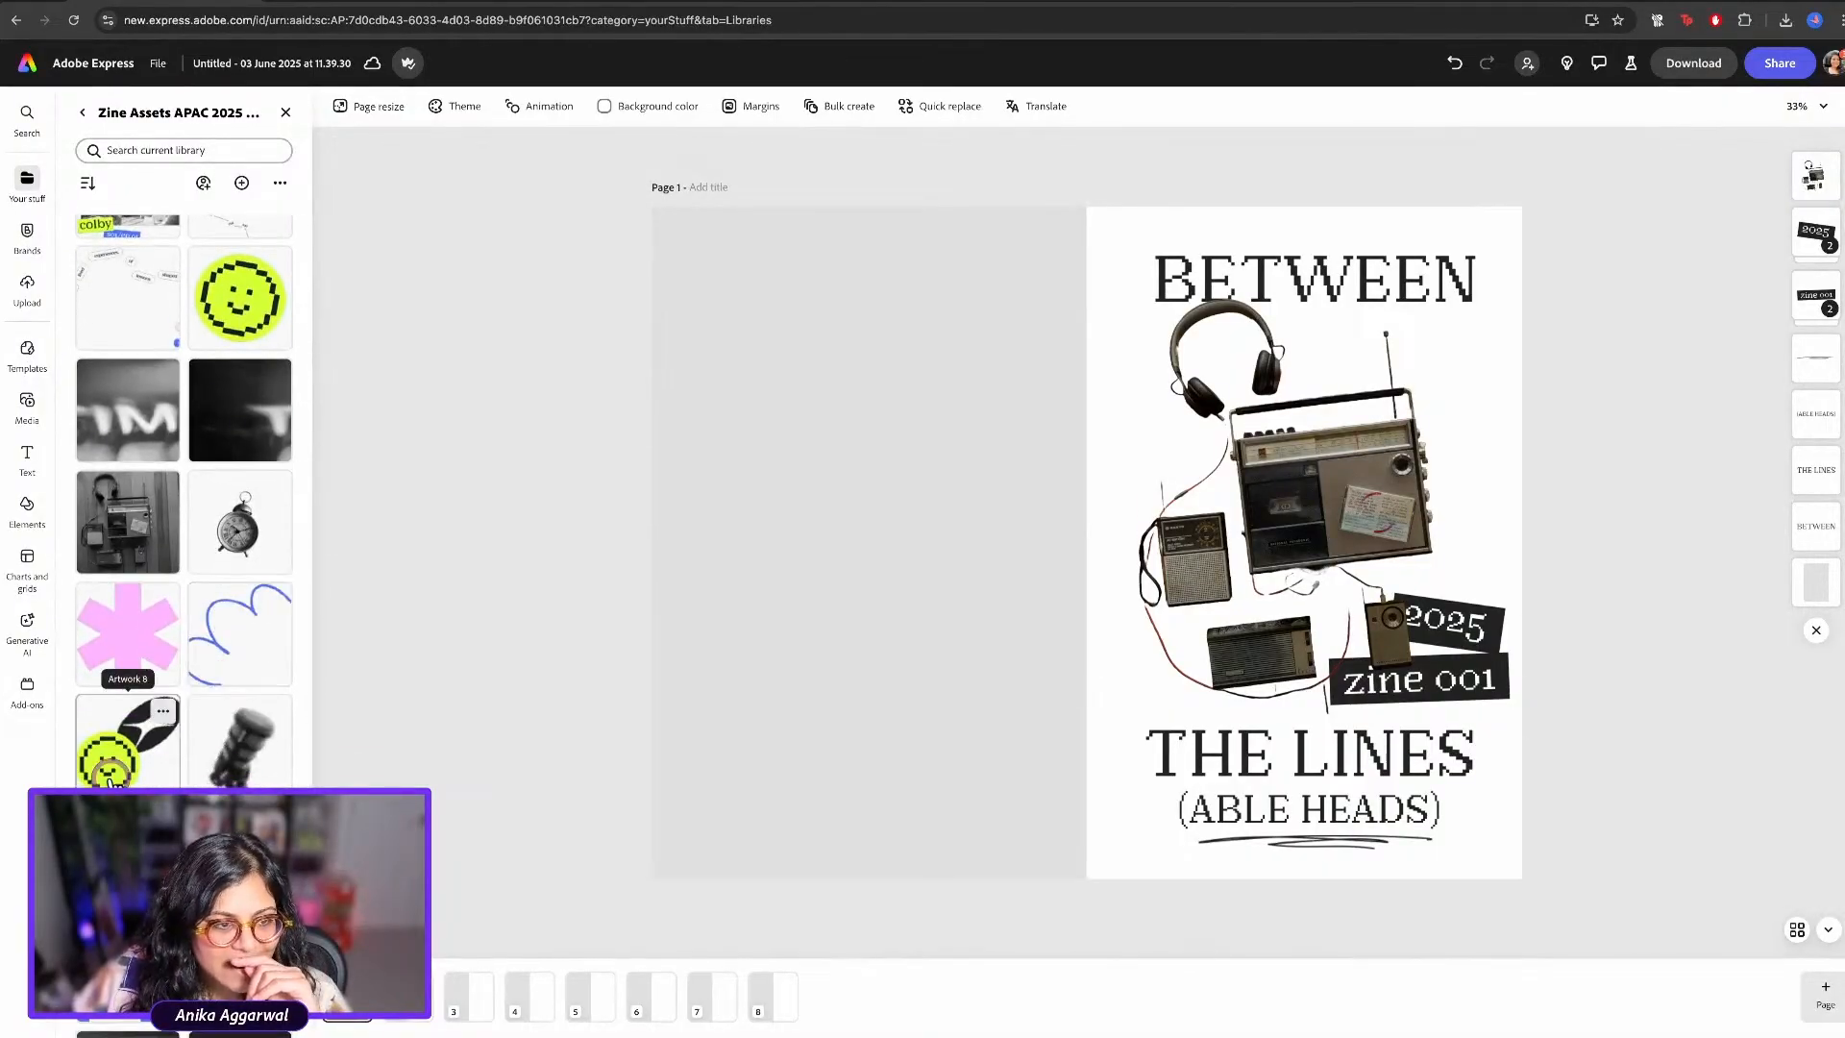
drag(113, 782, 1000, 478)
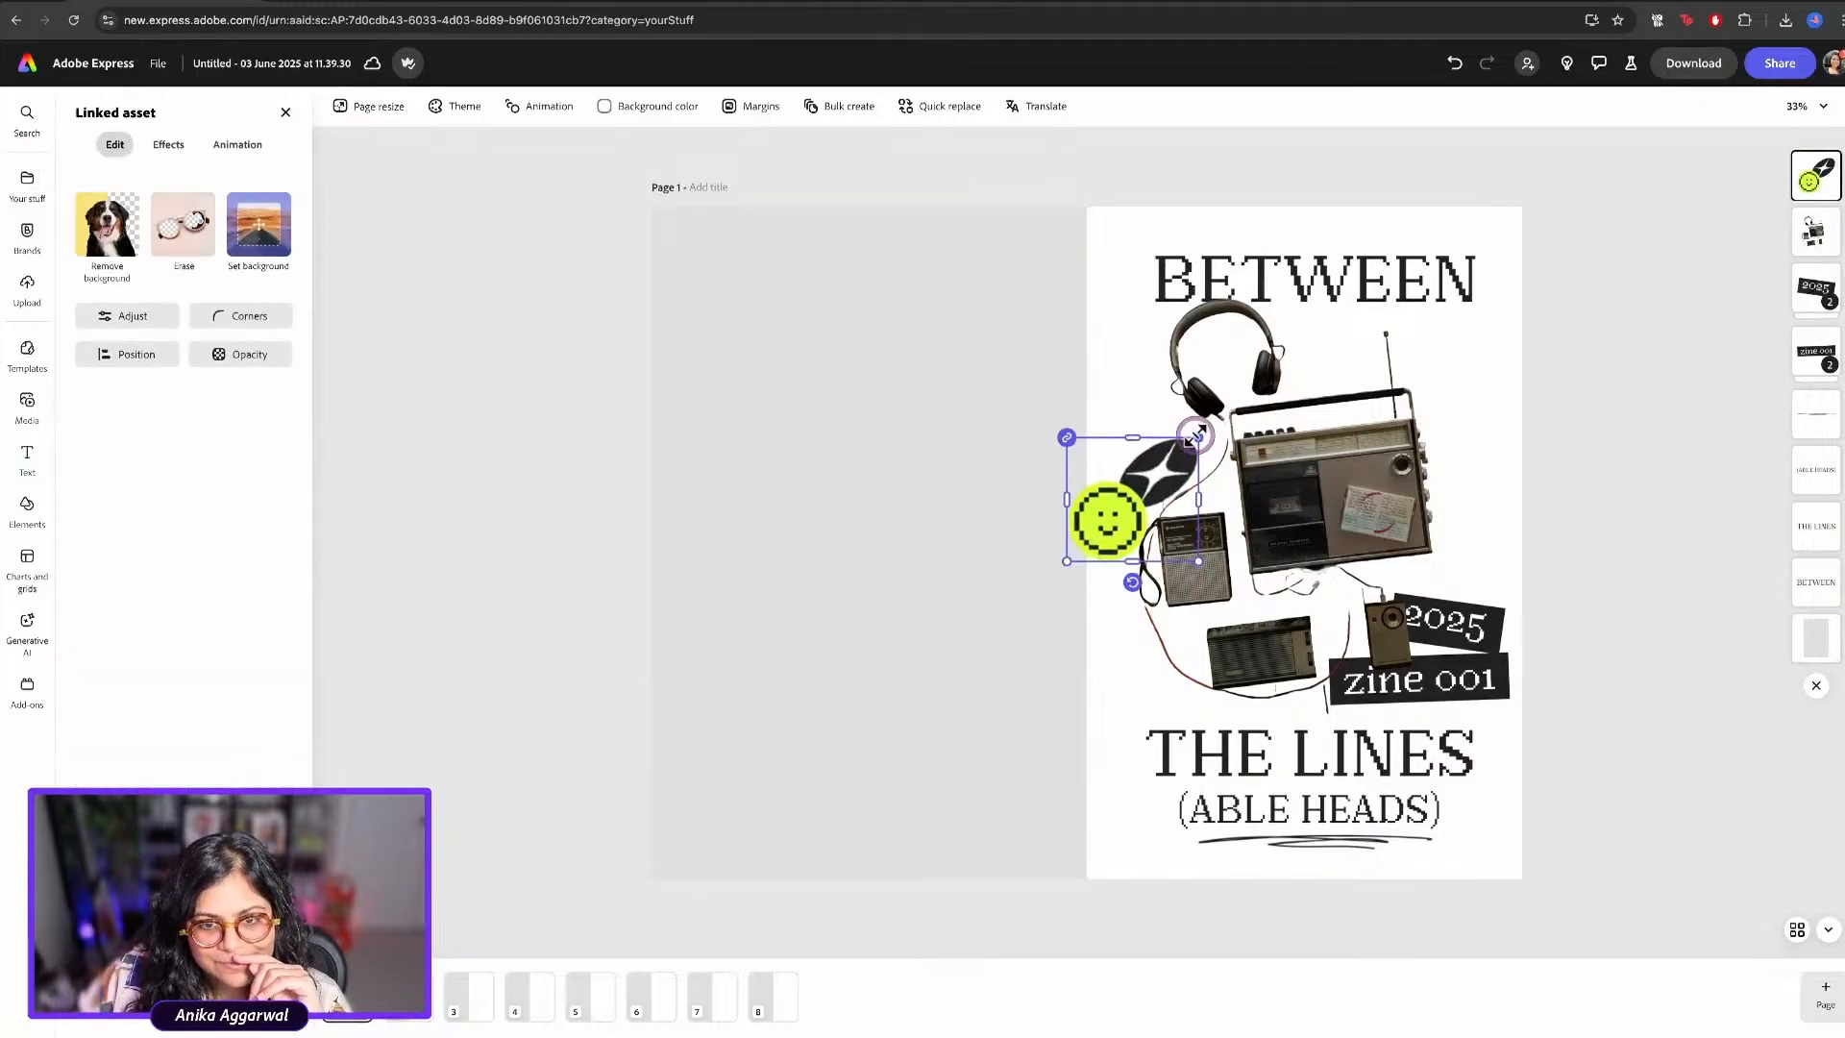
drag(1158, 495, 1474, 413)
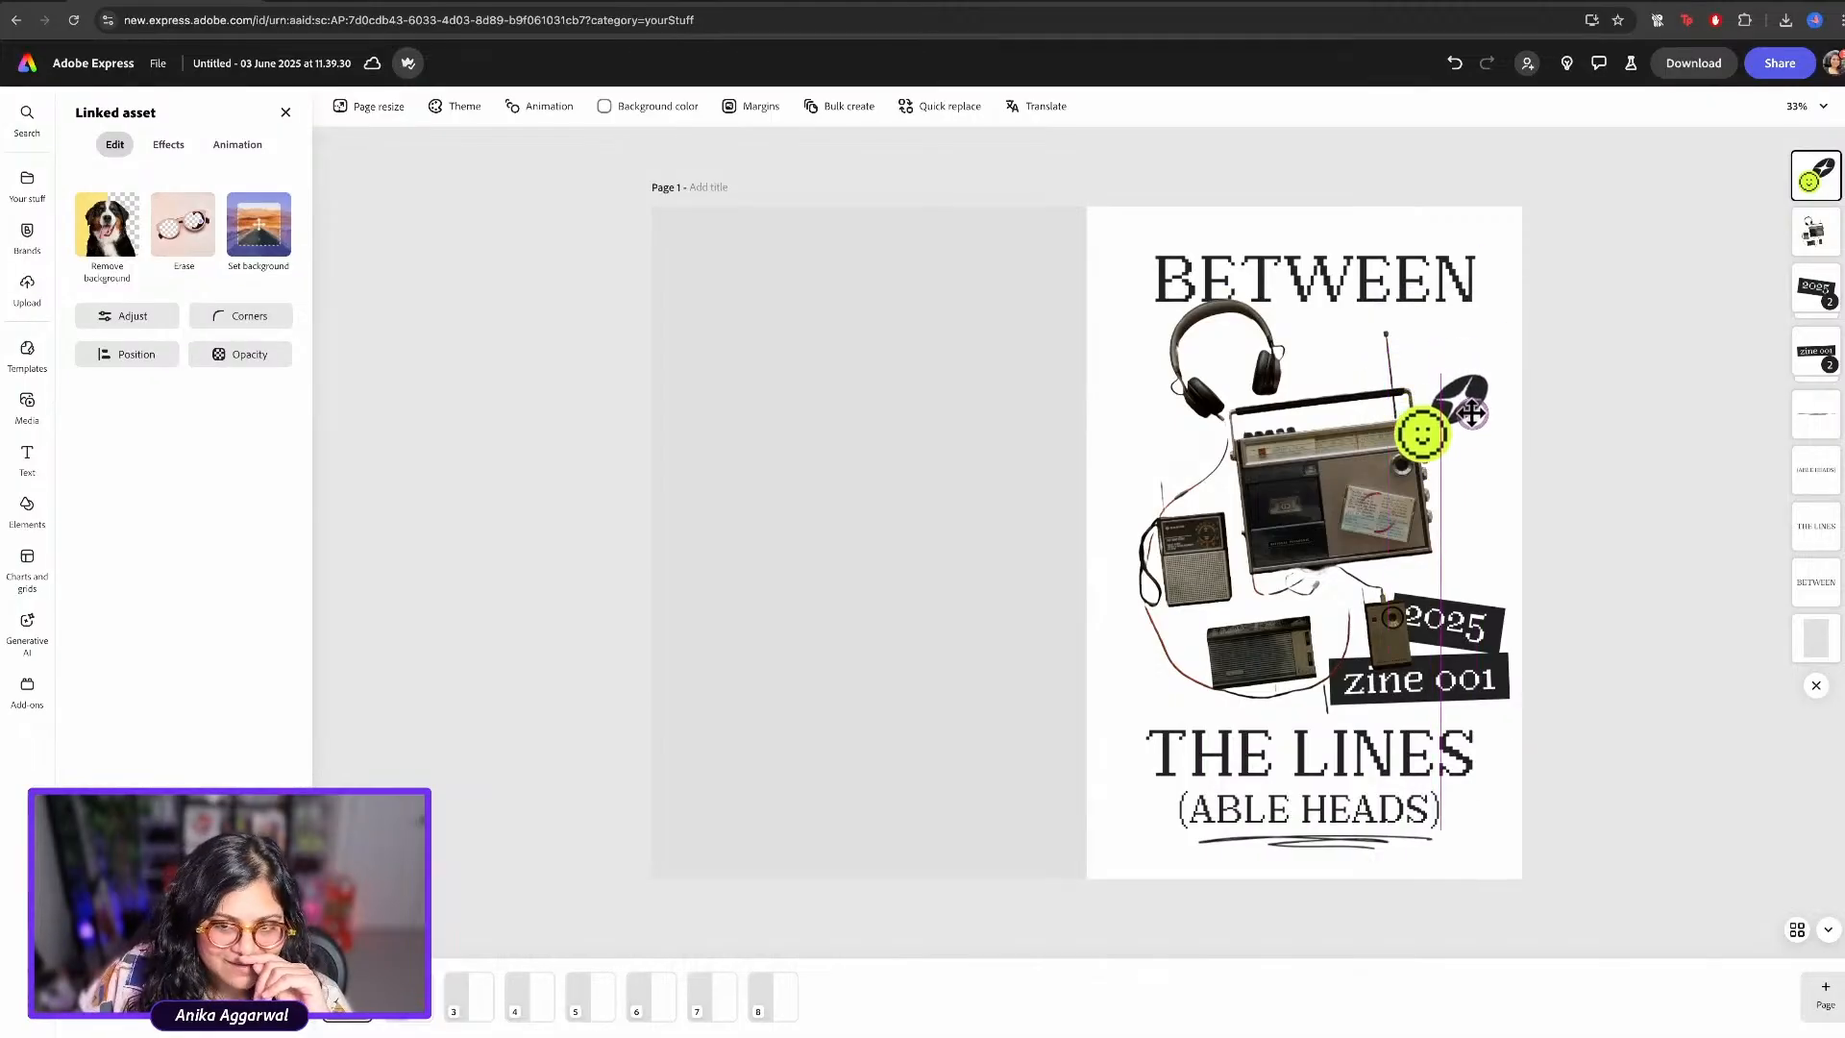
click(1623, 369)
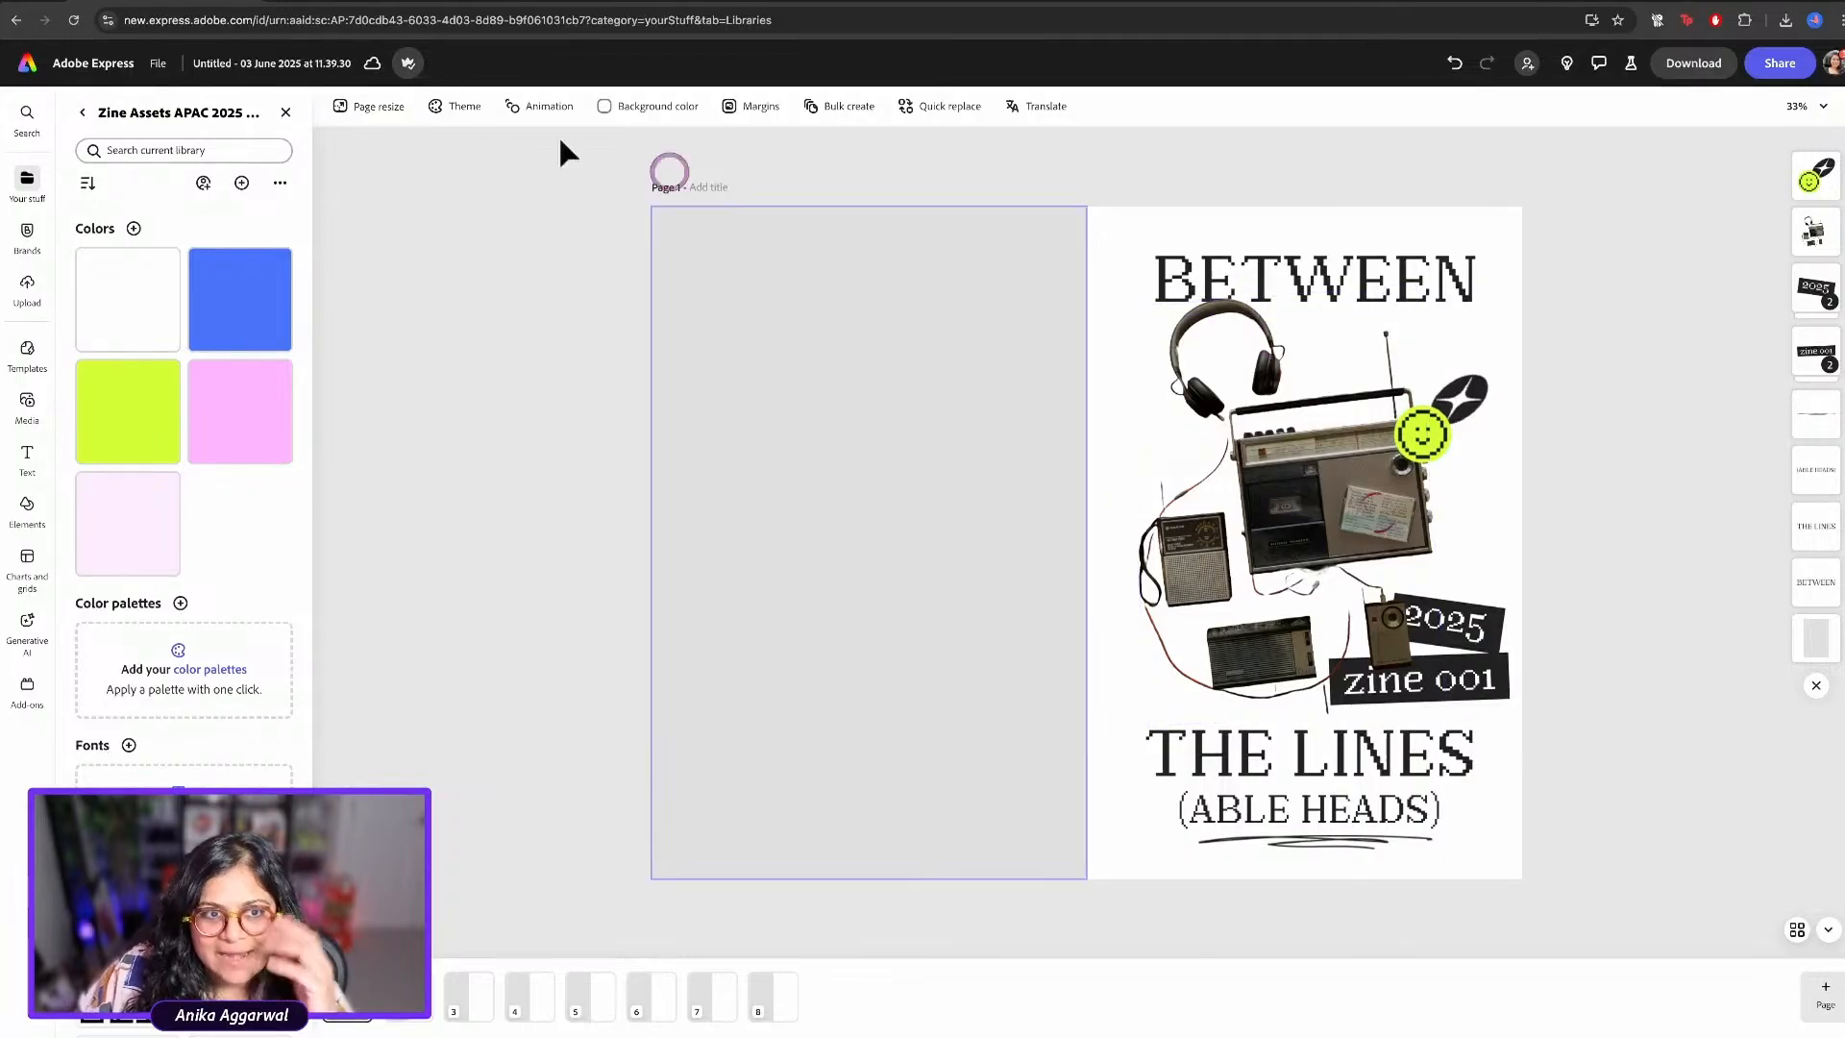
Switch to the saddle stitch printer spreads guide to check which page pairs with page 1, and return to the Adobe Express document
click(371, 2)
click(828, 389)
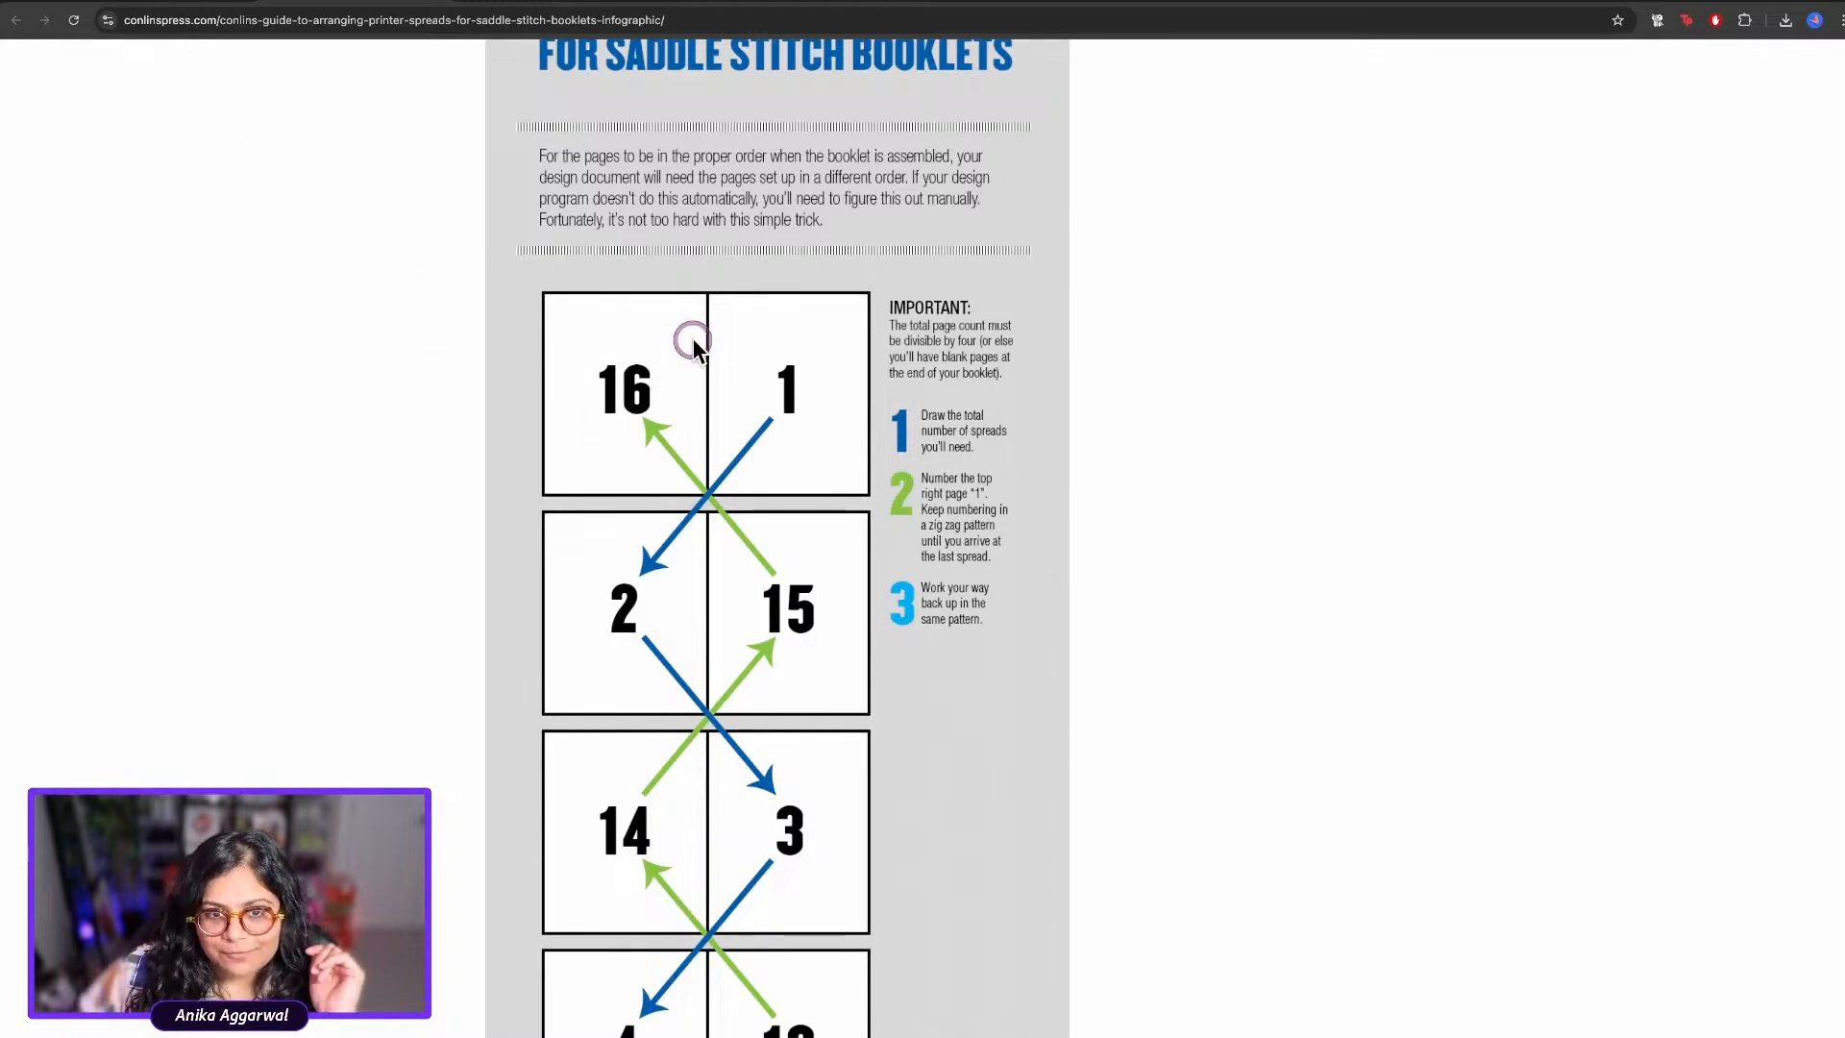
click(128, 2)
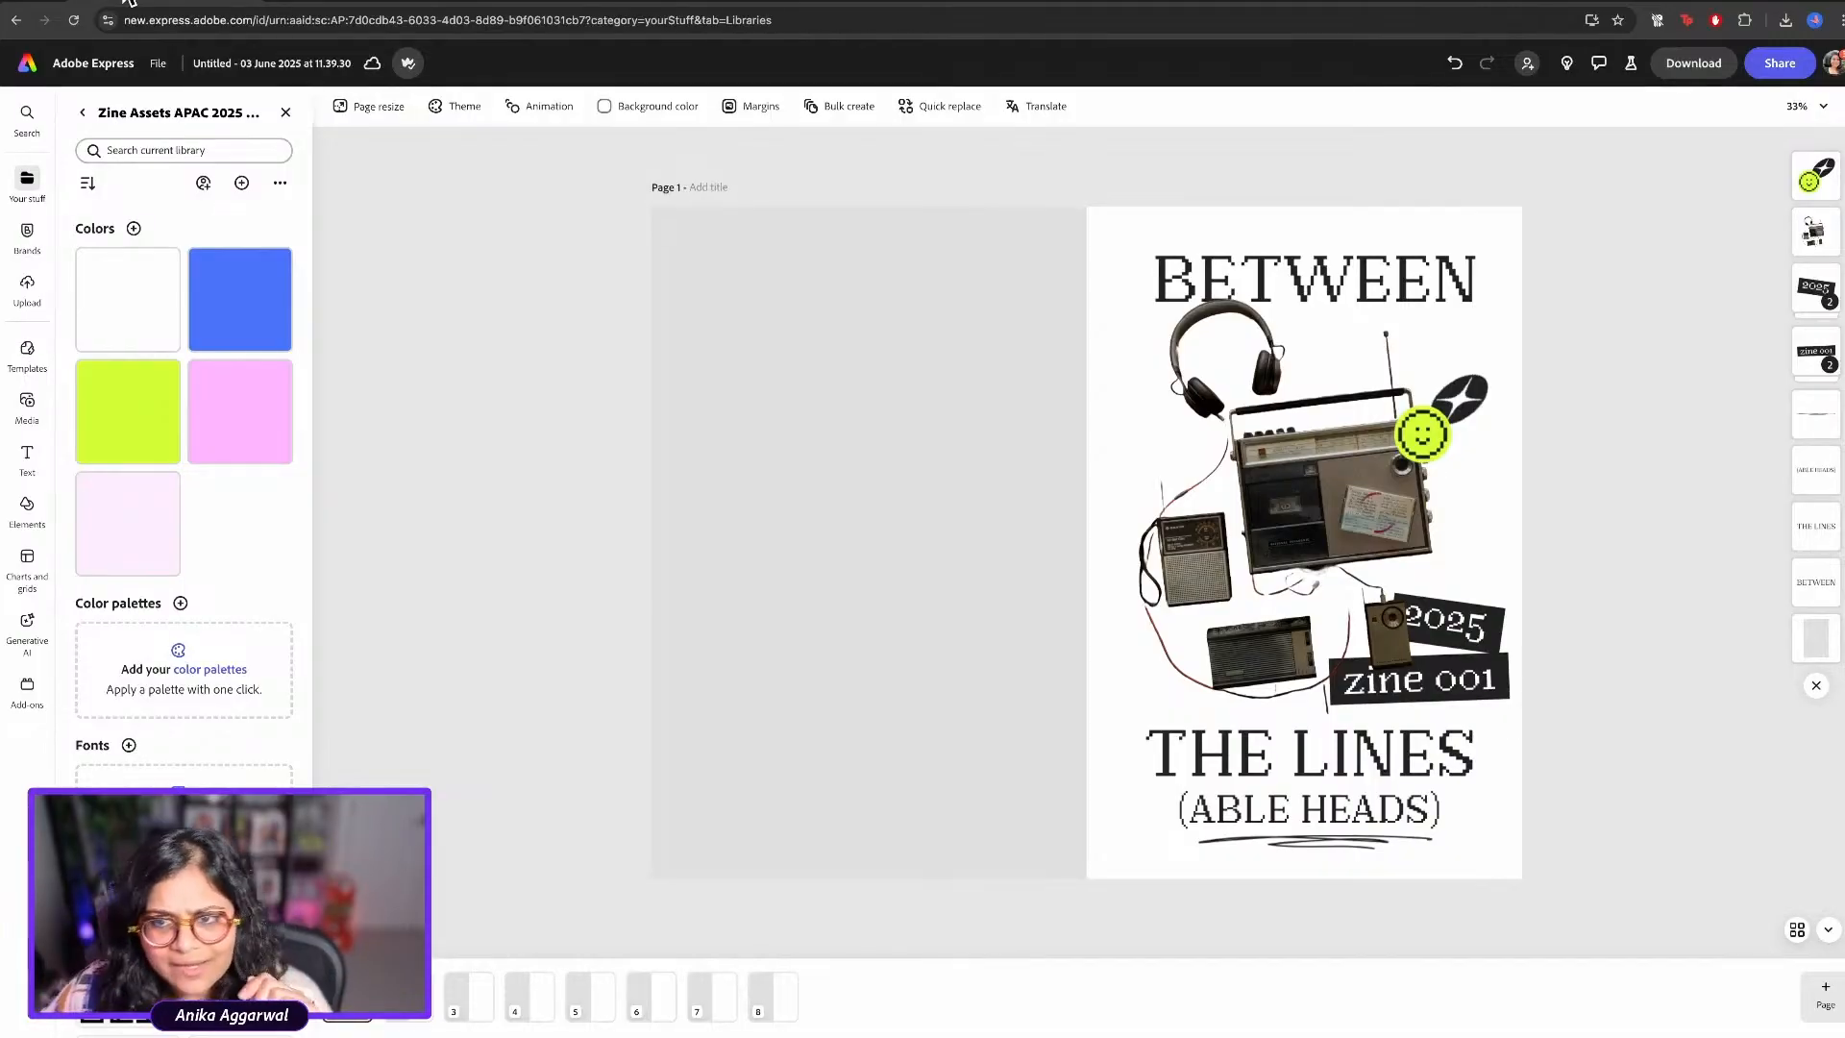
Duplicate the "(ABLE HEADS)" text onto the gray left half of page 1 and change the copy to "Listen"
click(1329, 815)
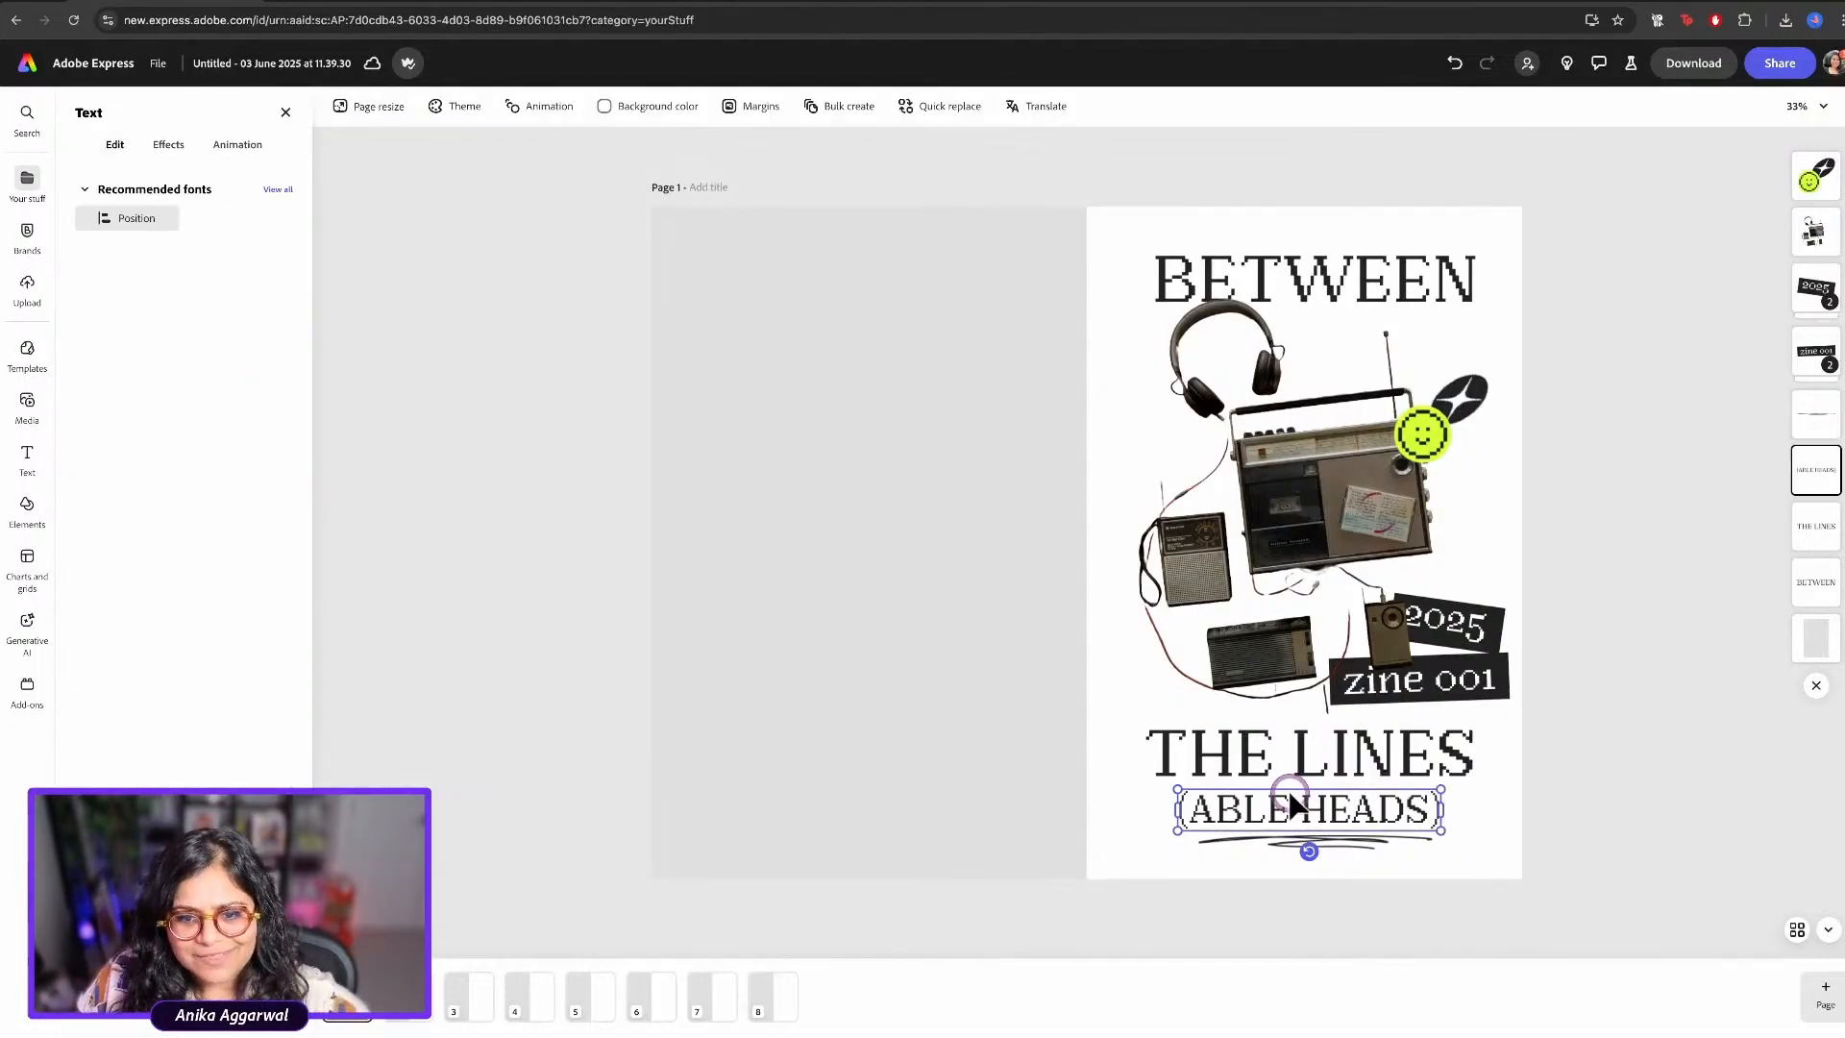
drag(1329, 814, 964, 516)
double_click(964, 516)
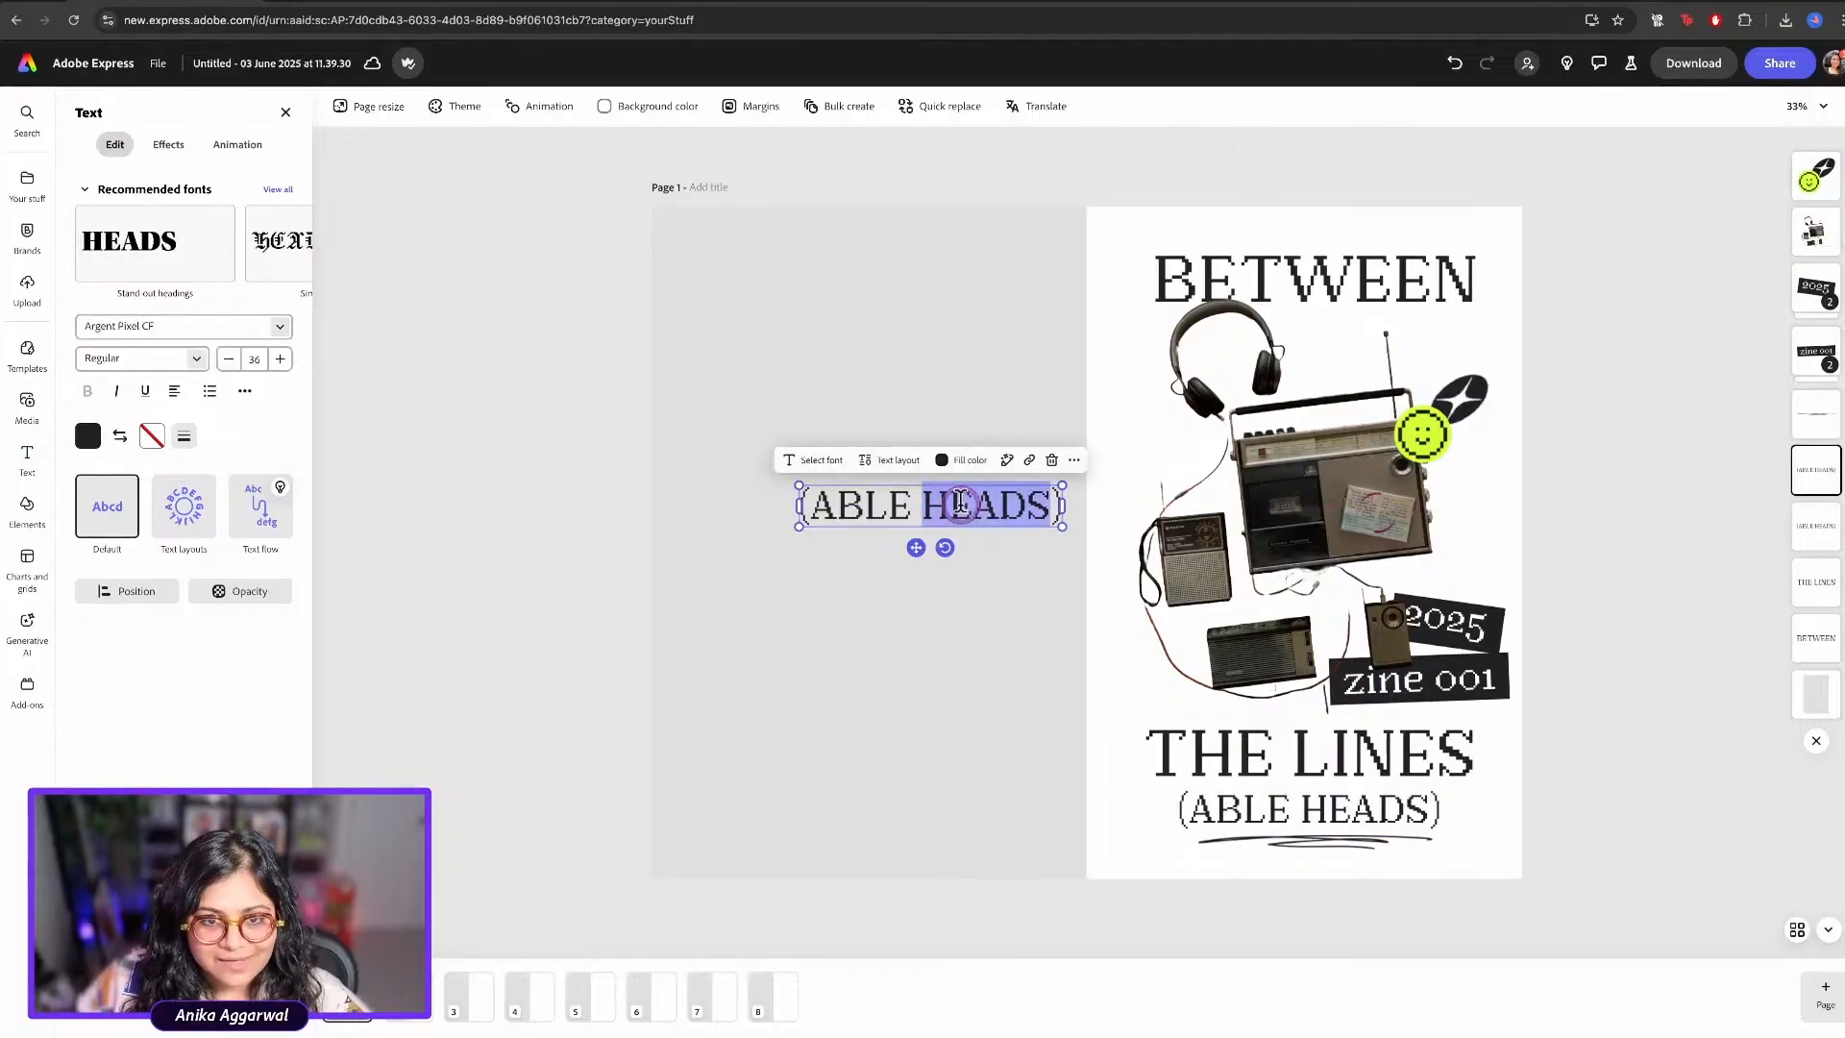
key(super+a)
text(Listen)
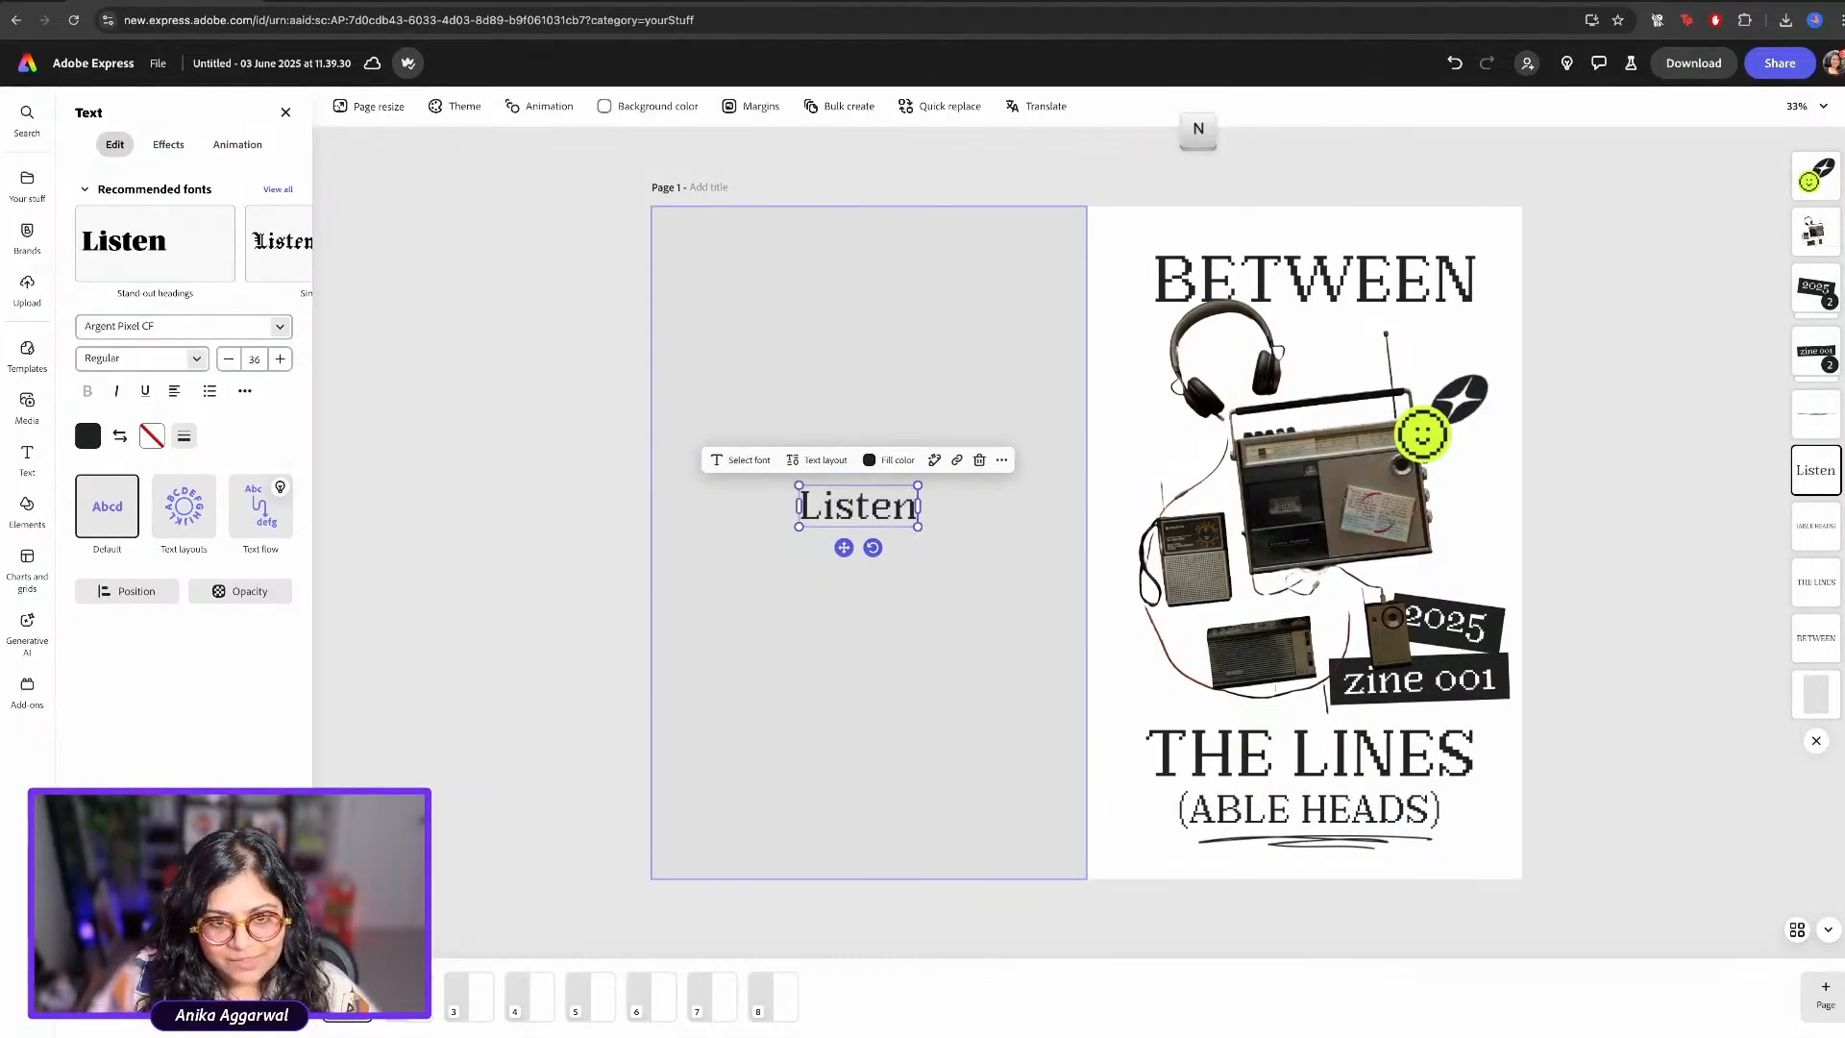
Duplicate the "Listen" text into three more lines stacked beneath it, reading "to", "the" and "podcast"
drag(863, 515, 813, 603)
double_click(818, 516)
text(to)
double_click(785, 565)
text(the)
text(podcast)
Enlarge the four "Listen to the podcast" words together to size 60, tilt them slightly counterclockwise and place them mid-page on the gray half
shift+click(819, 563)
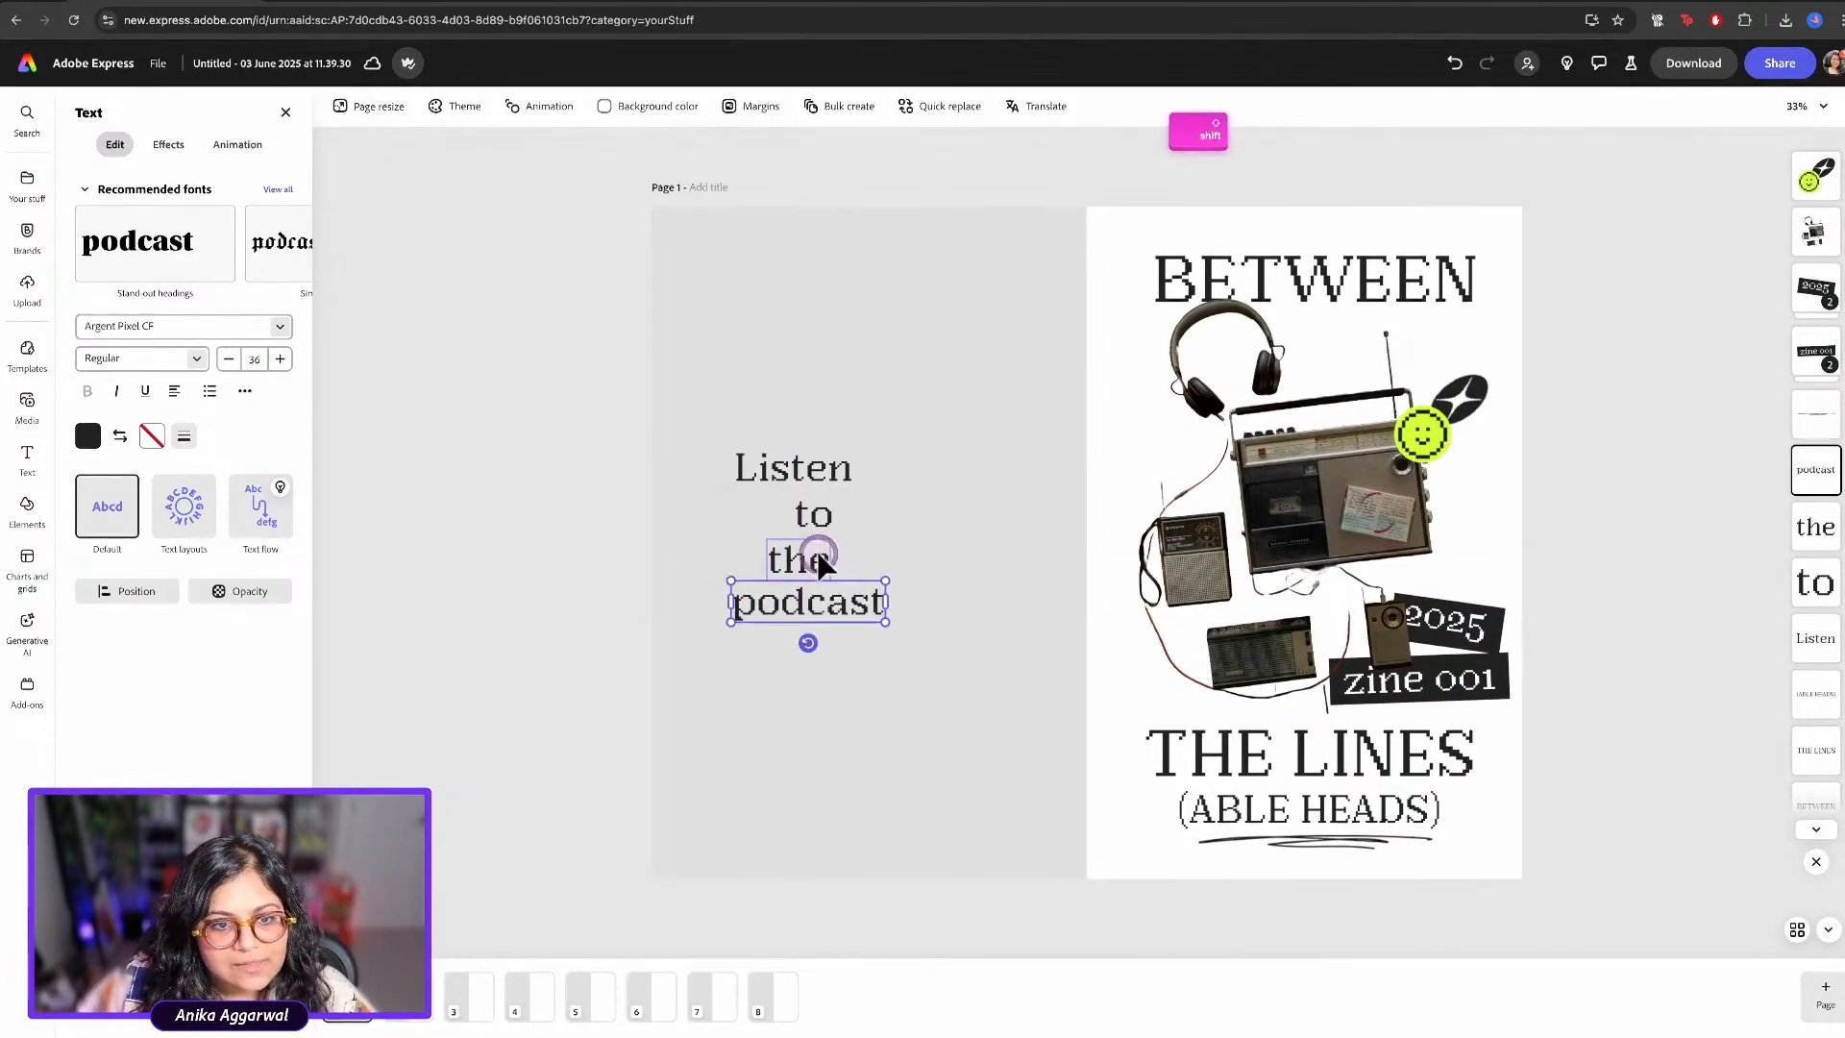
shift+click(815, 519)
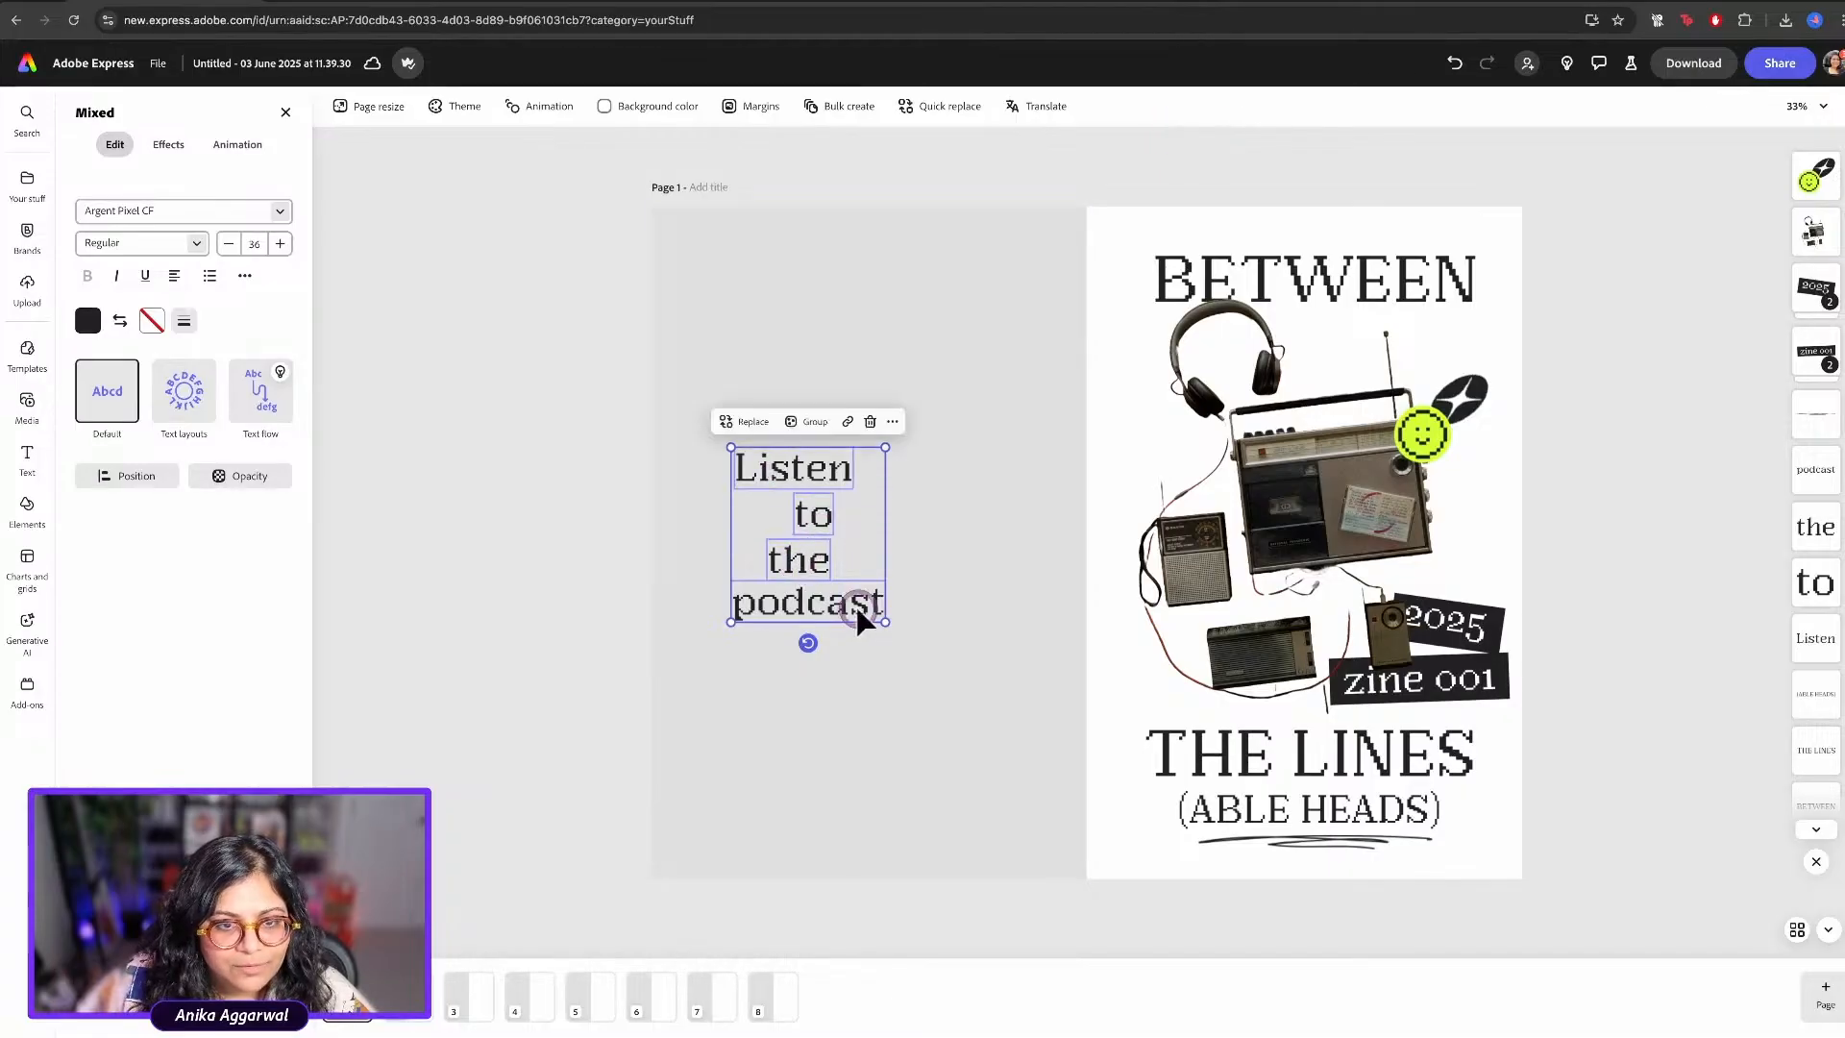
drag(882, 620, 1021, 708)
drag(865, 755, 892, 761)
drag(882, 672, 875, 603)
click(500, 542)
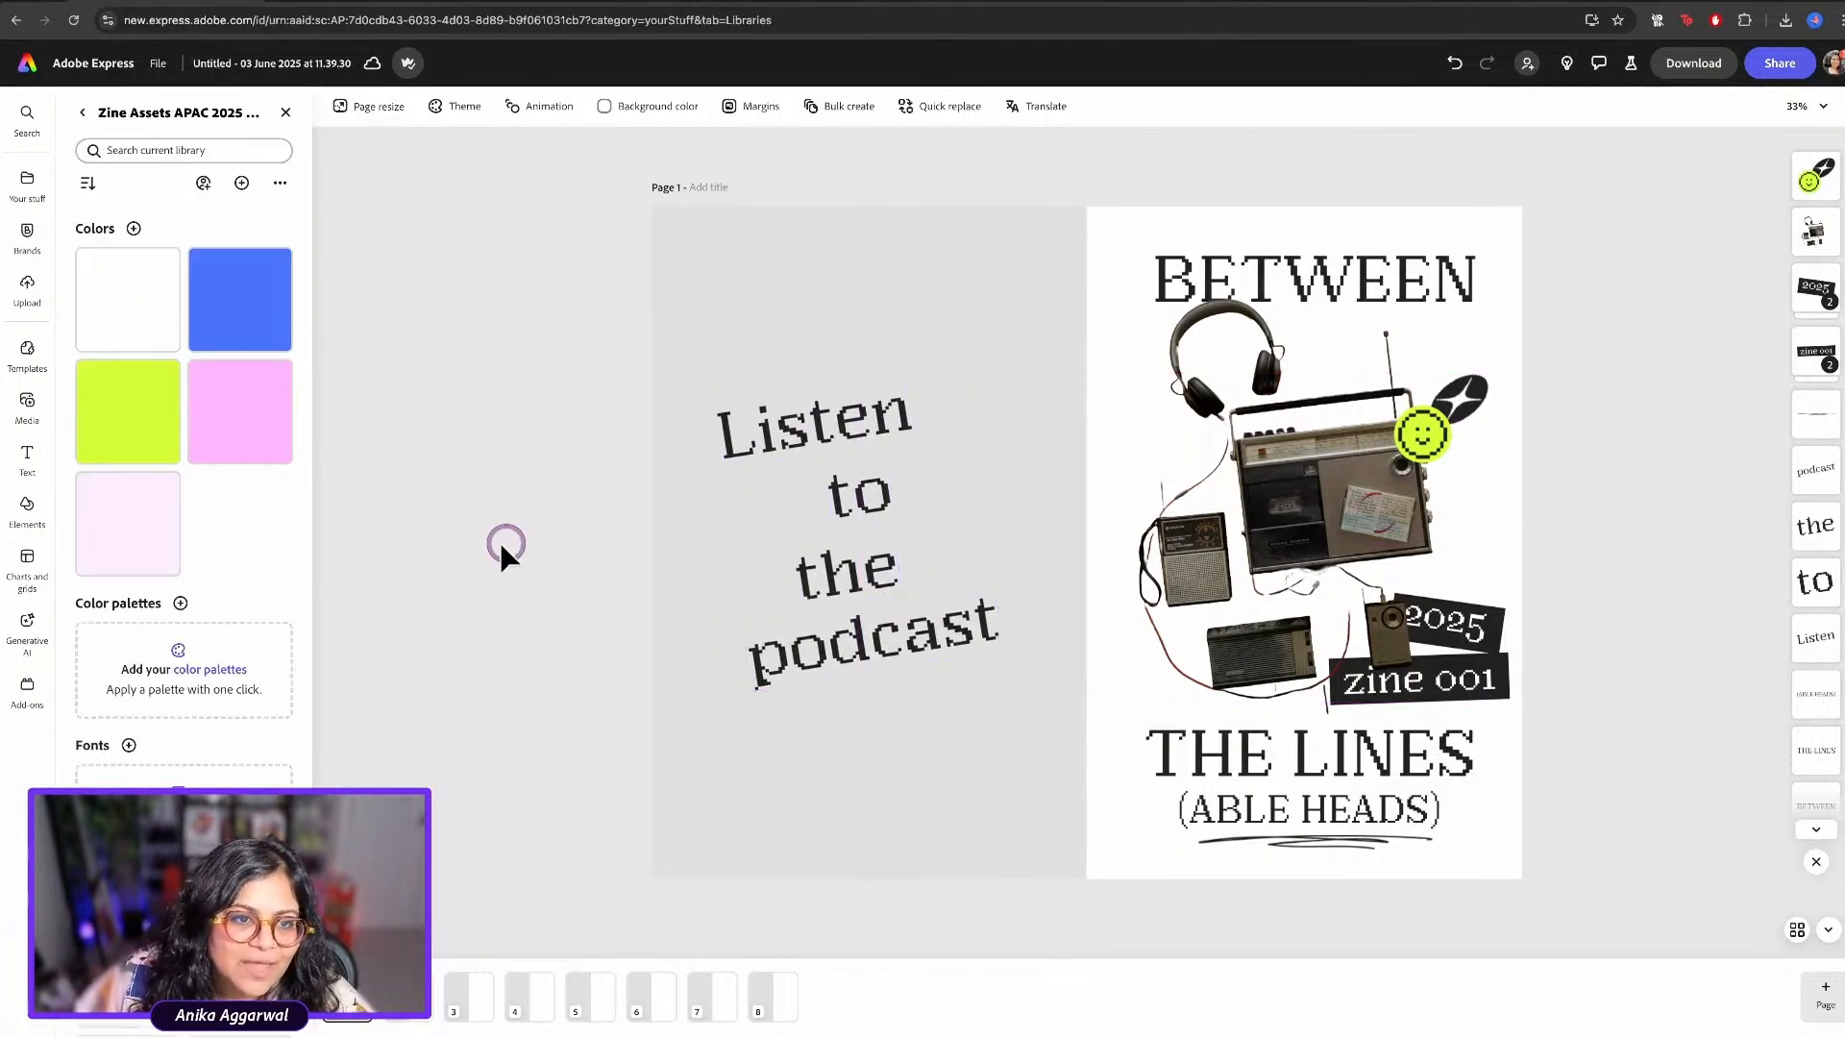
Add the green smiley face from the library, enlarge it and place it across the spine to the upper right of "Listen"
scroll(219, 723, down, 15)
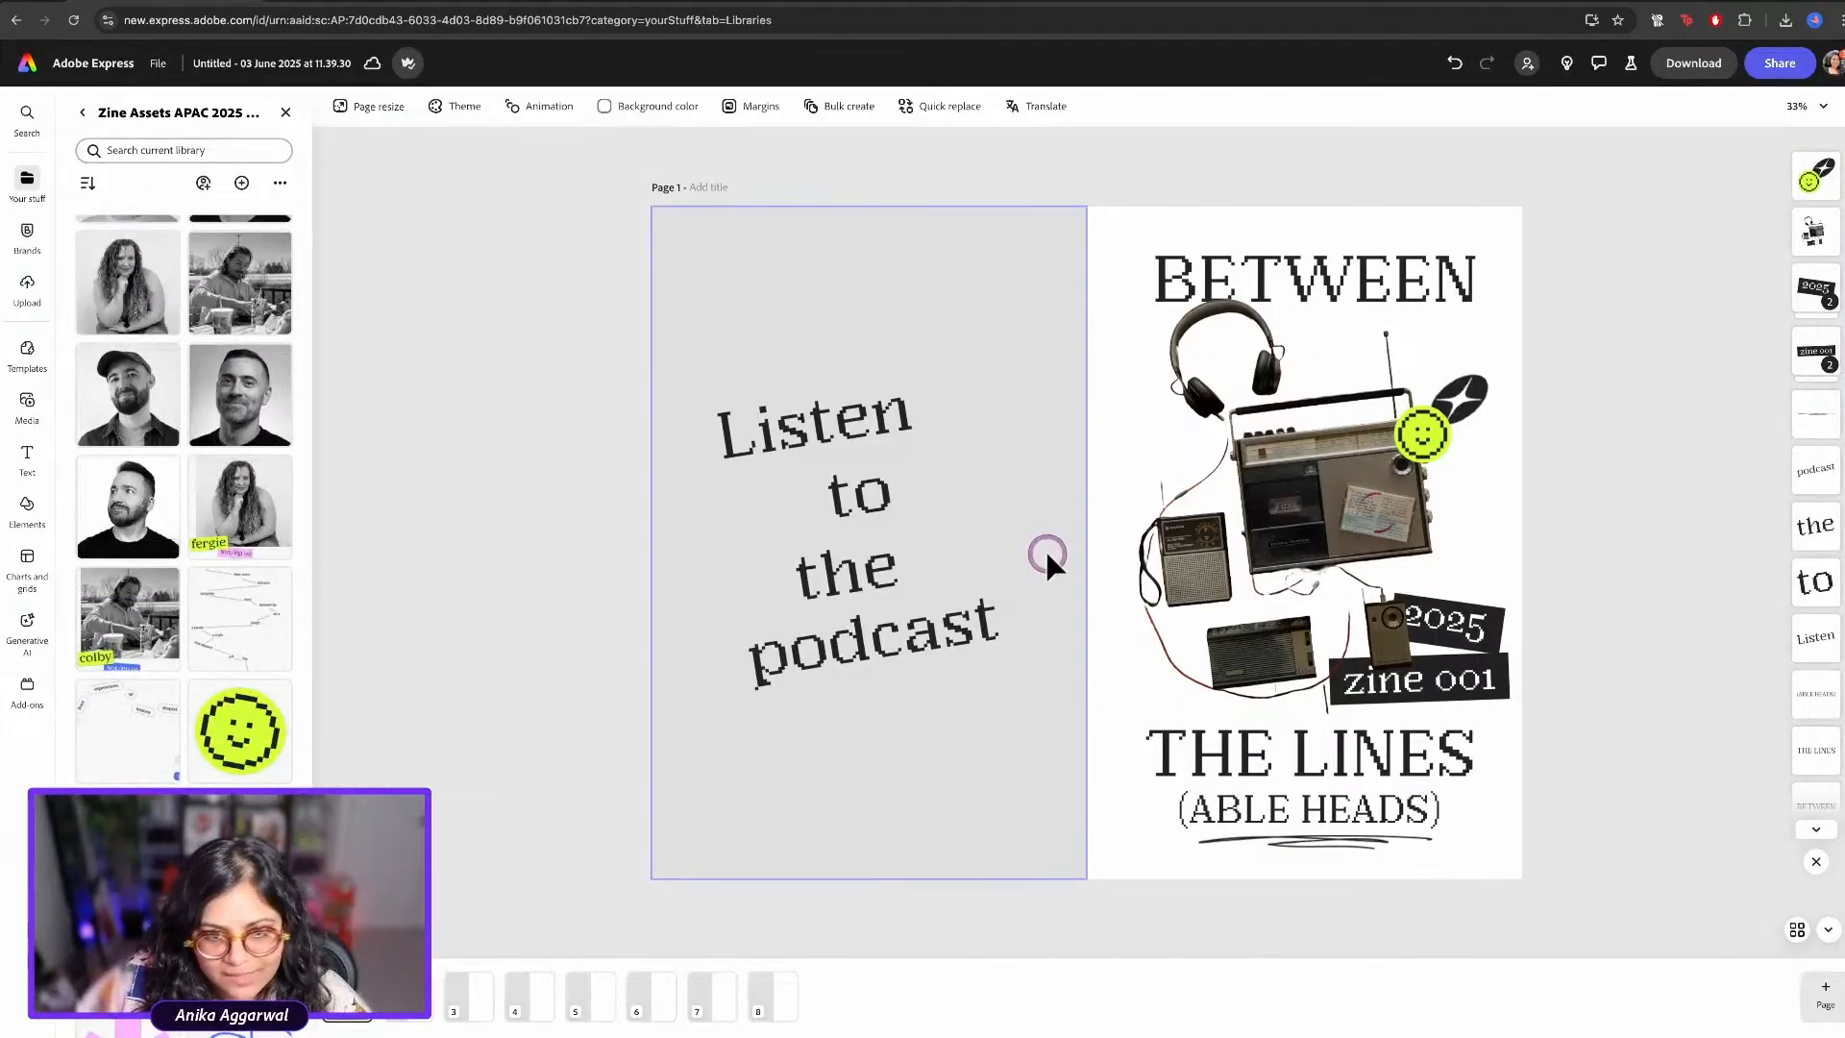
click(223, 720)
drag(1062, 566, 942, 469)
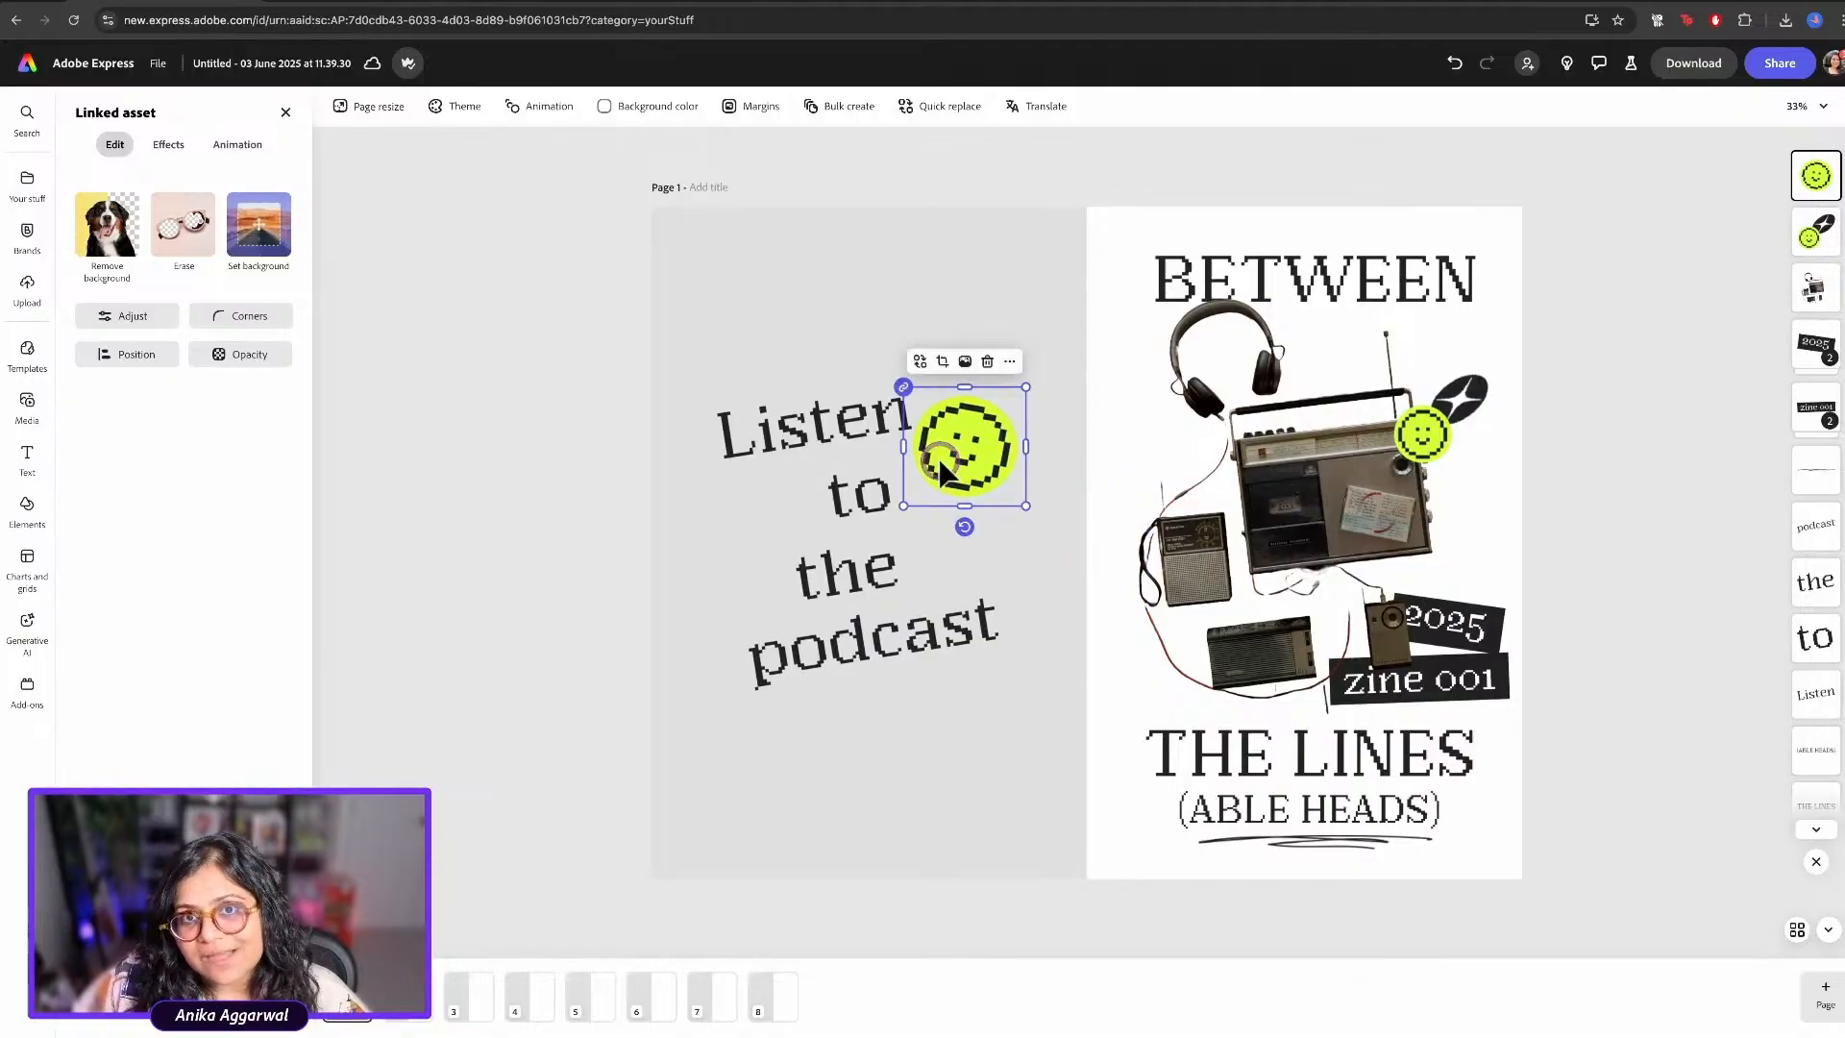
drag(1025, 394, 1161, 242)
drag(1088, 305, 1064, 357)
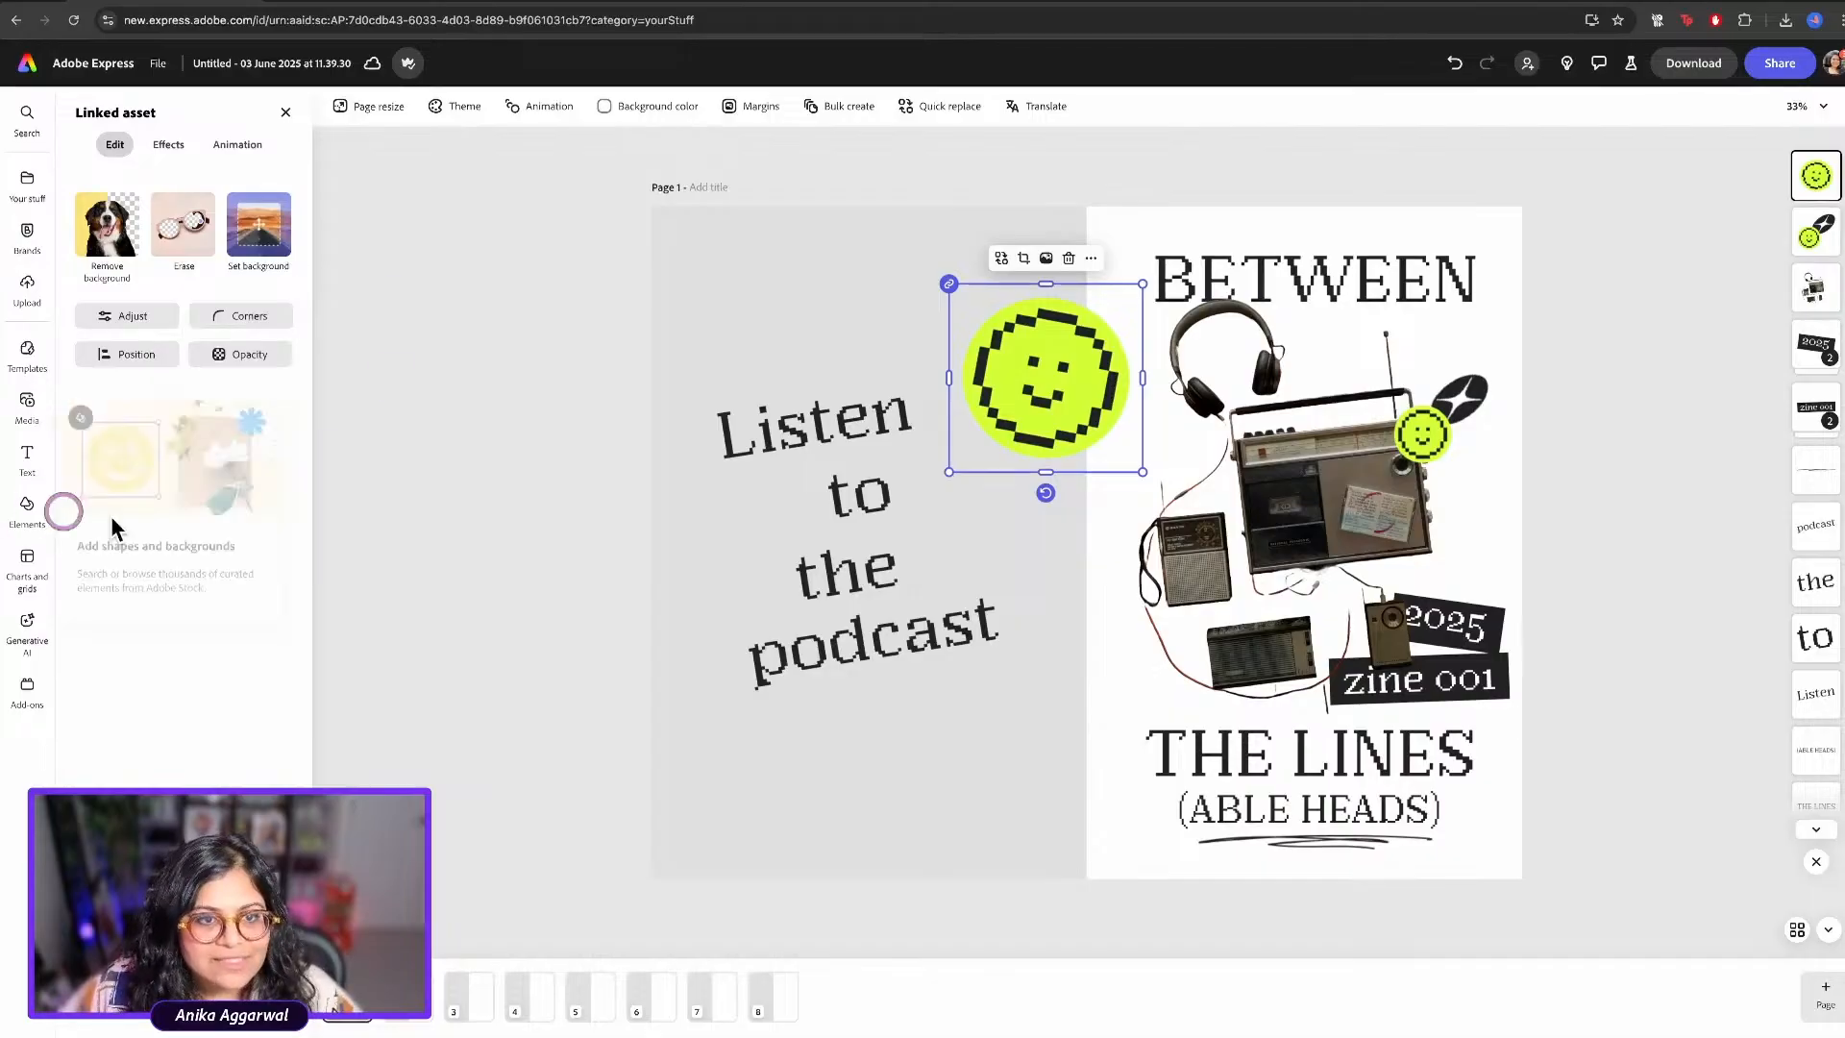
Add the microphone artwork from the library, enlarge it and place it in the gray half's lower-left corner, bleeding off the page's left edge
click(401, 505)
scroll(183, 500, down, 20)
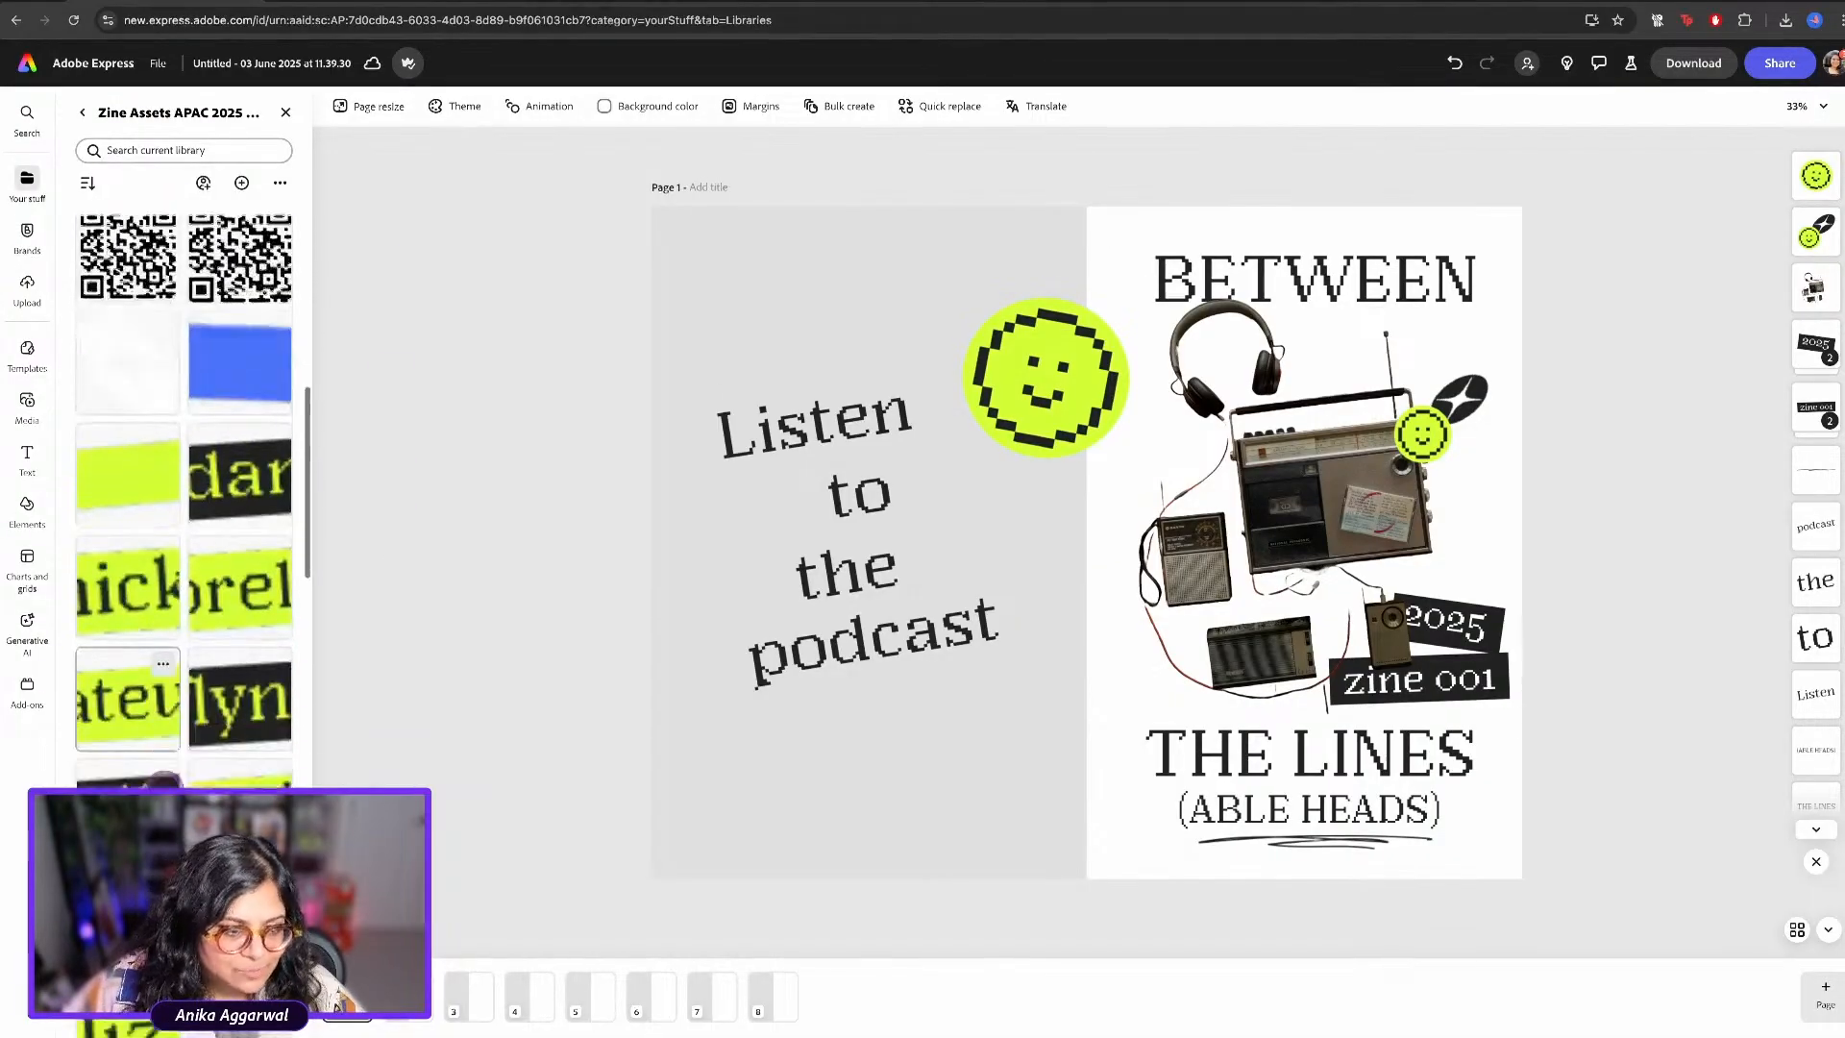
scroll(128, 764, down, 5)
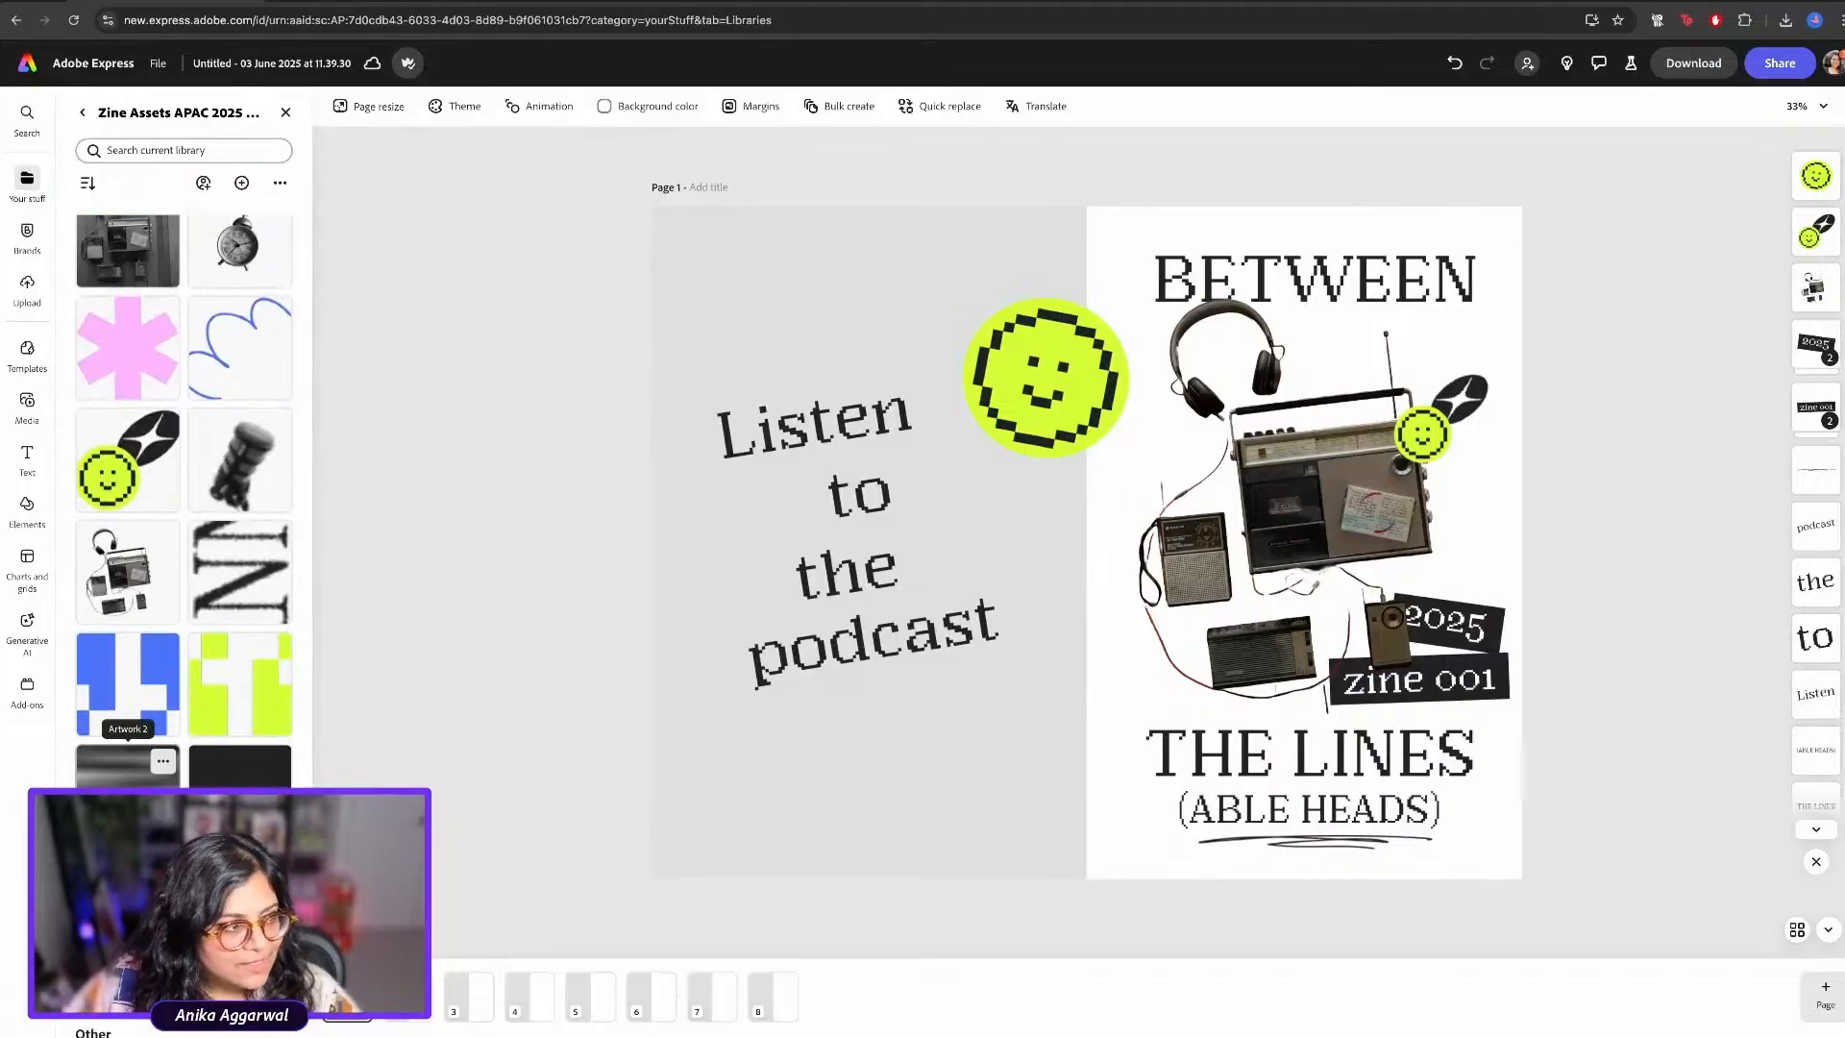
scroll(135, 759, down, 1)
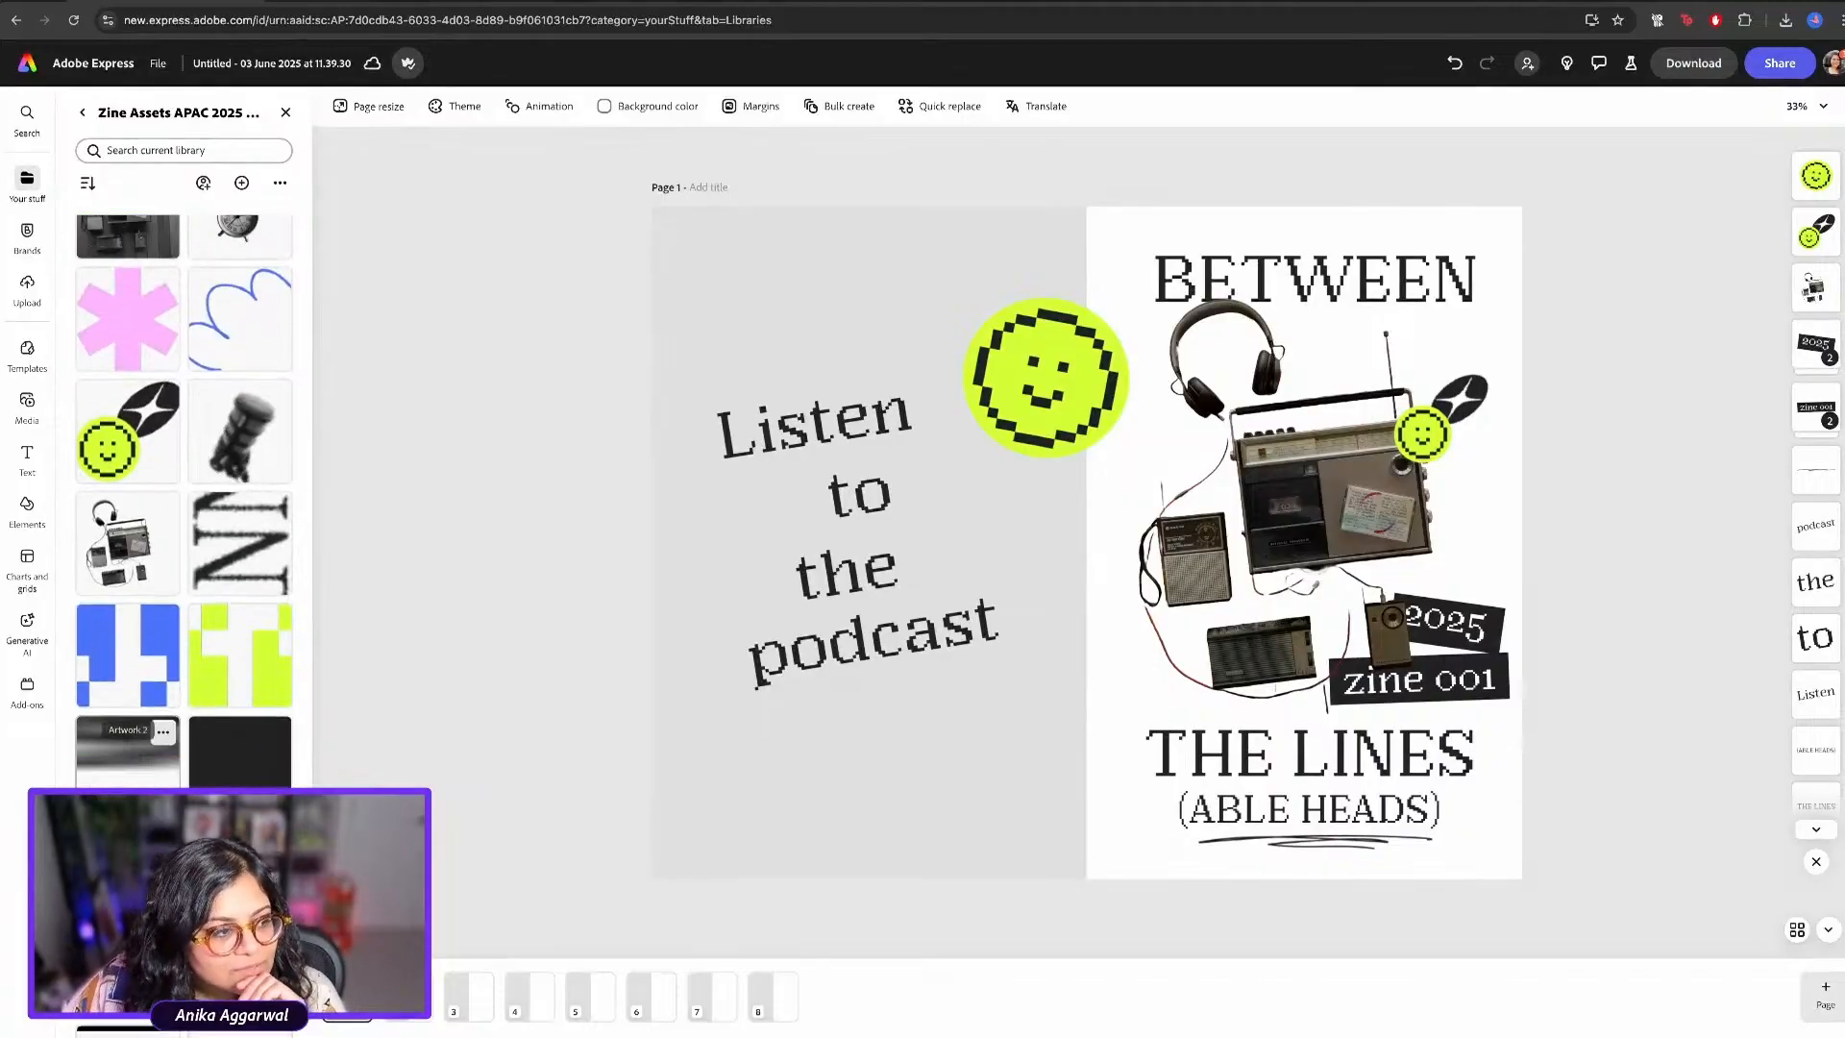
scroll(134, 759, up, 2)
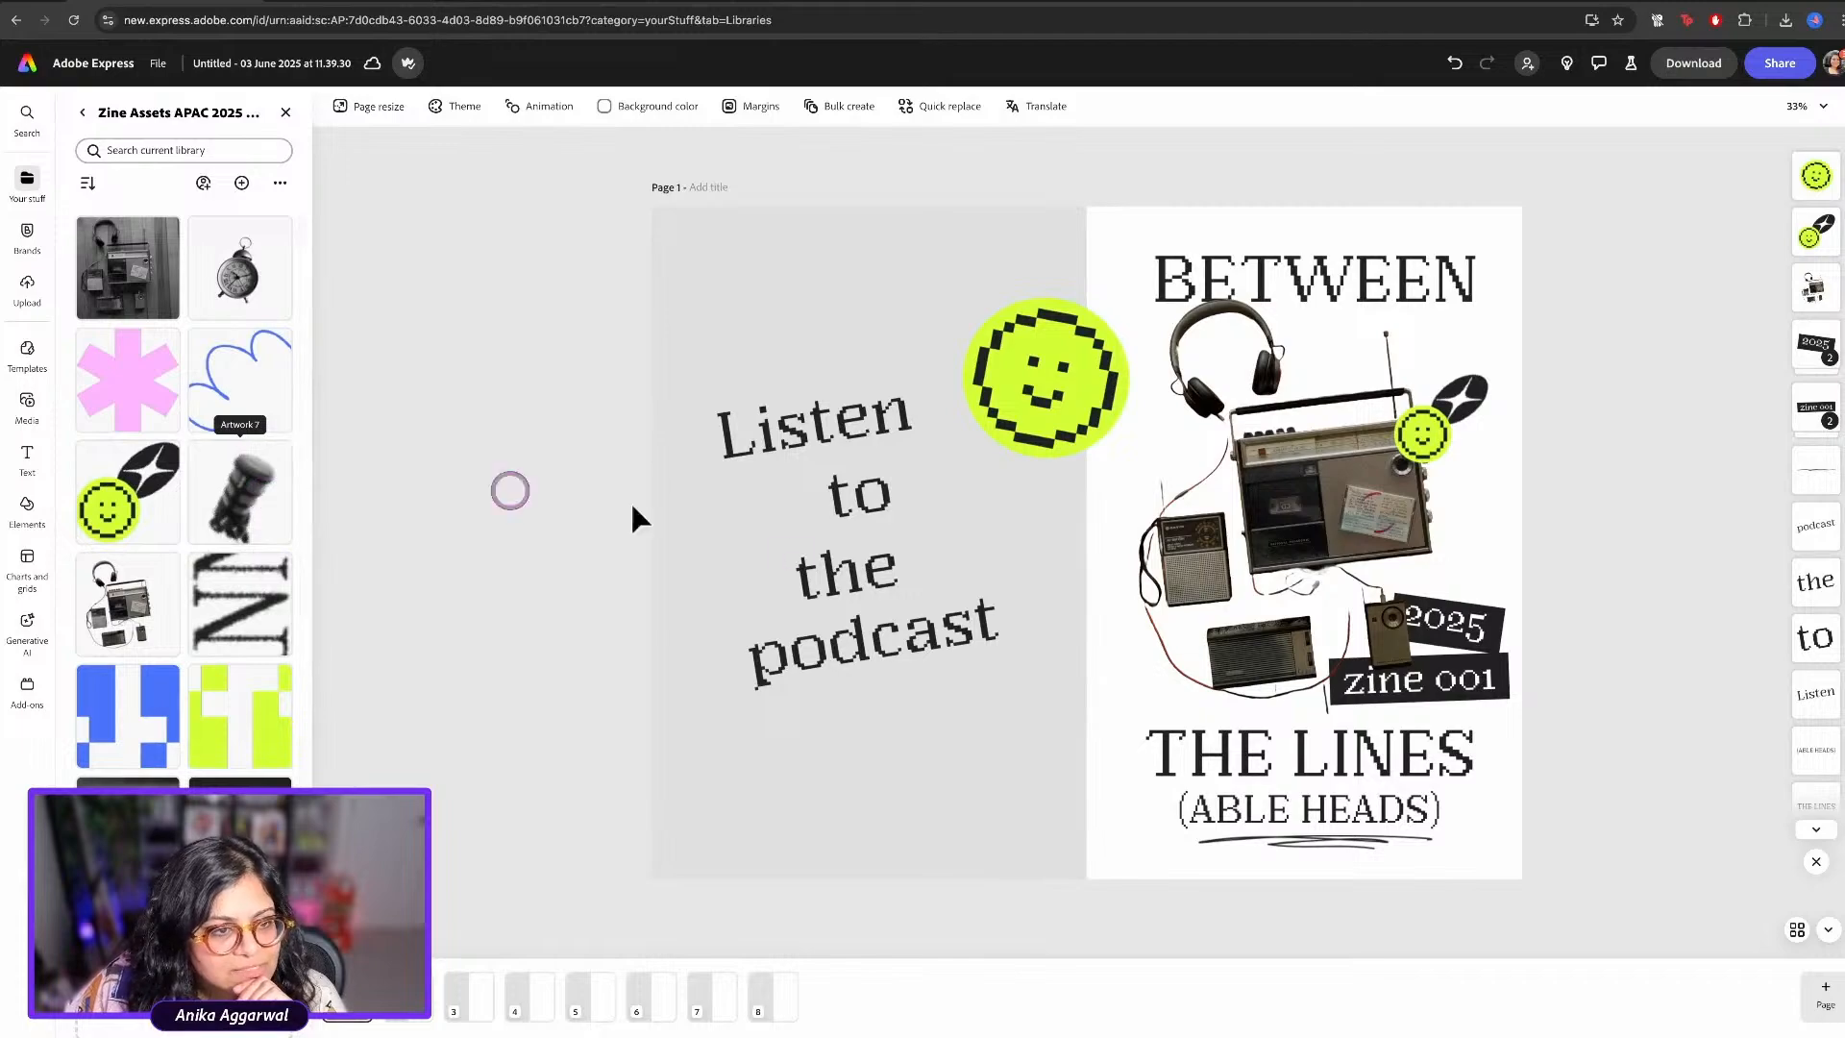
click(758, 728)
click(298, 550)
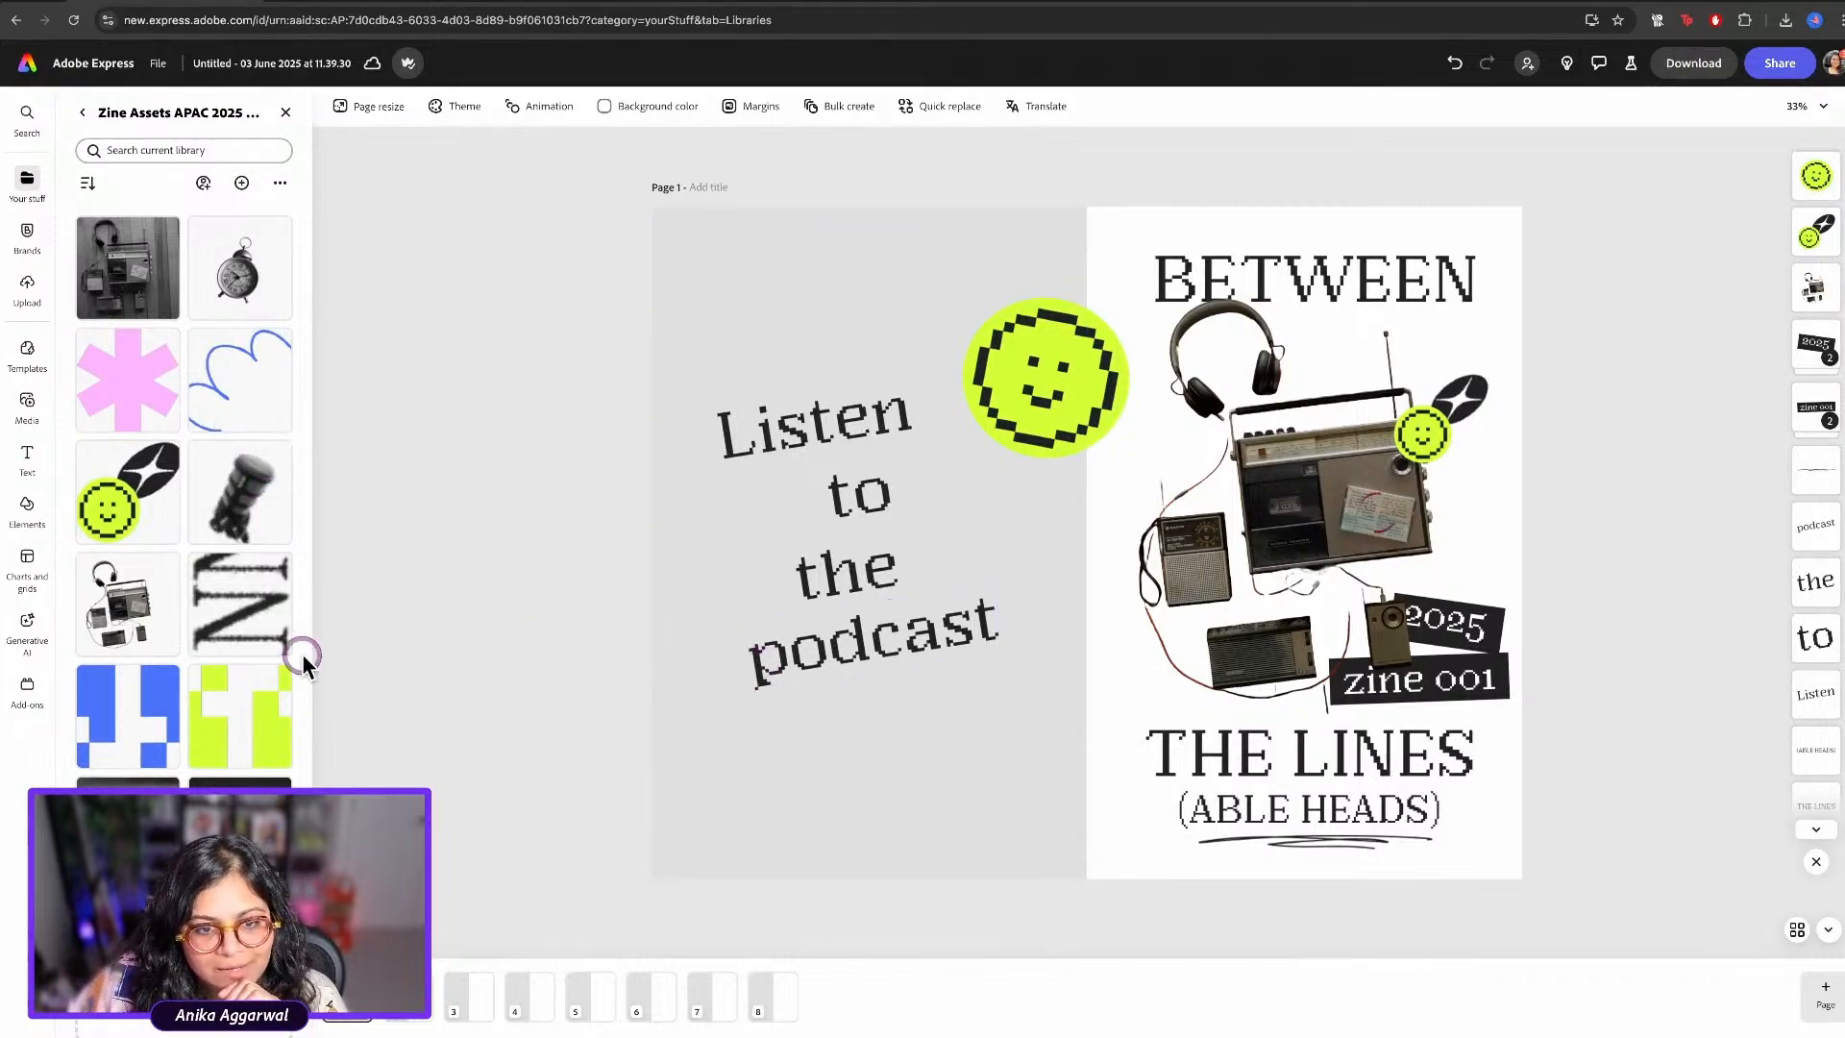
click(221, 515)
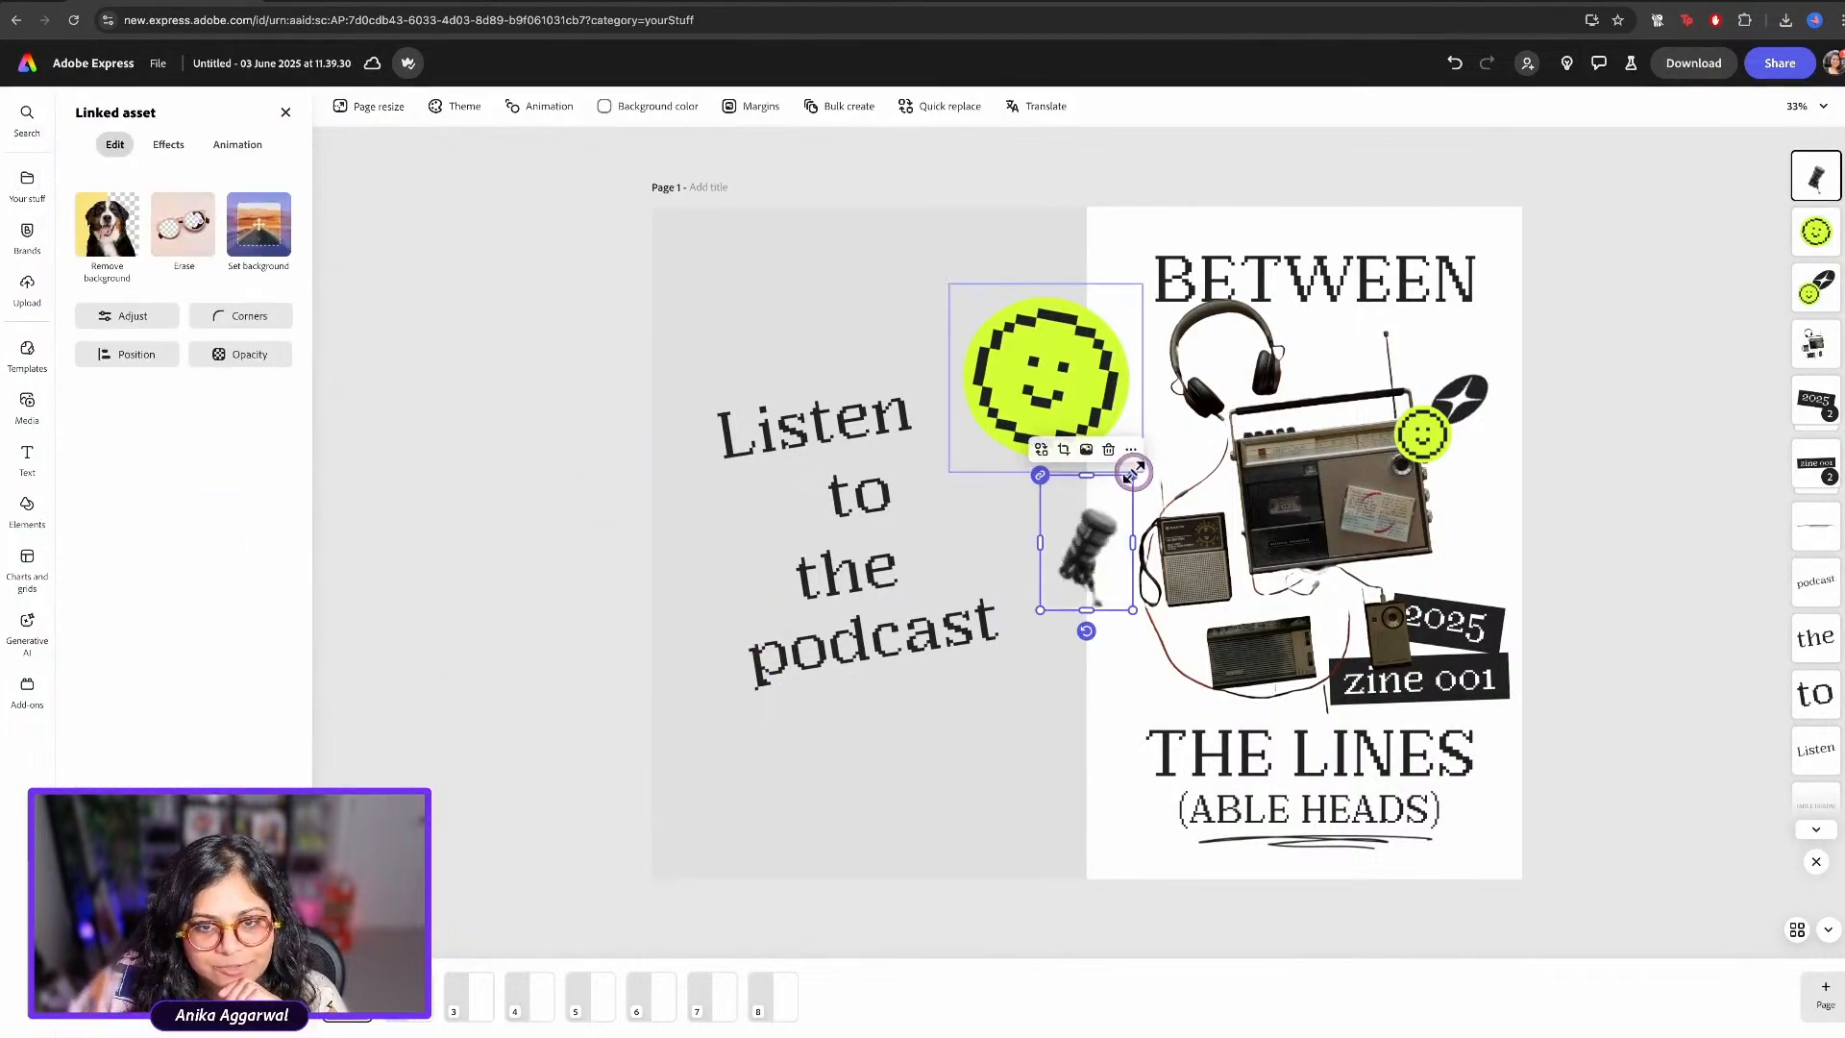
drag(1134, 471, 1311, 216)
drag(1201, 337, 707, 694)
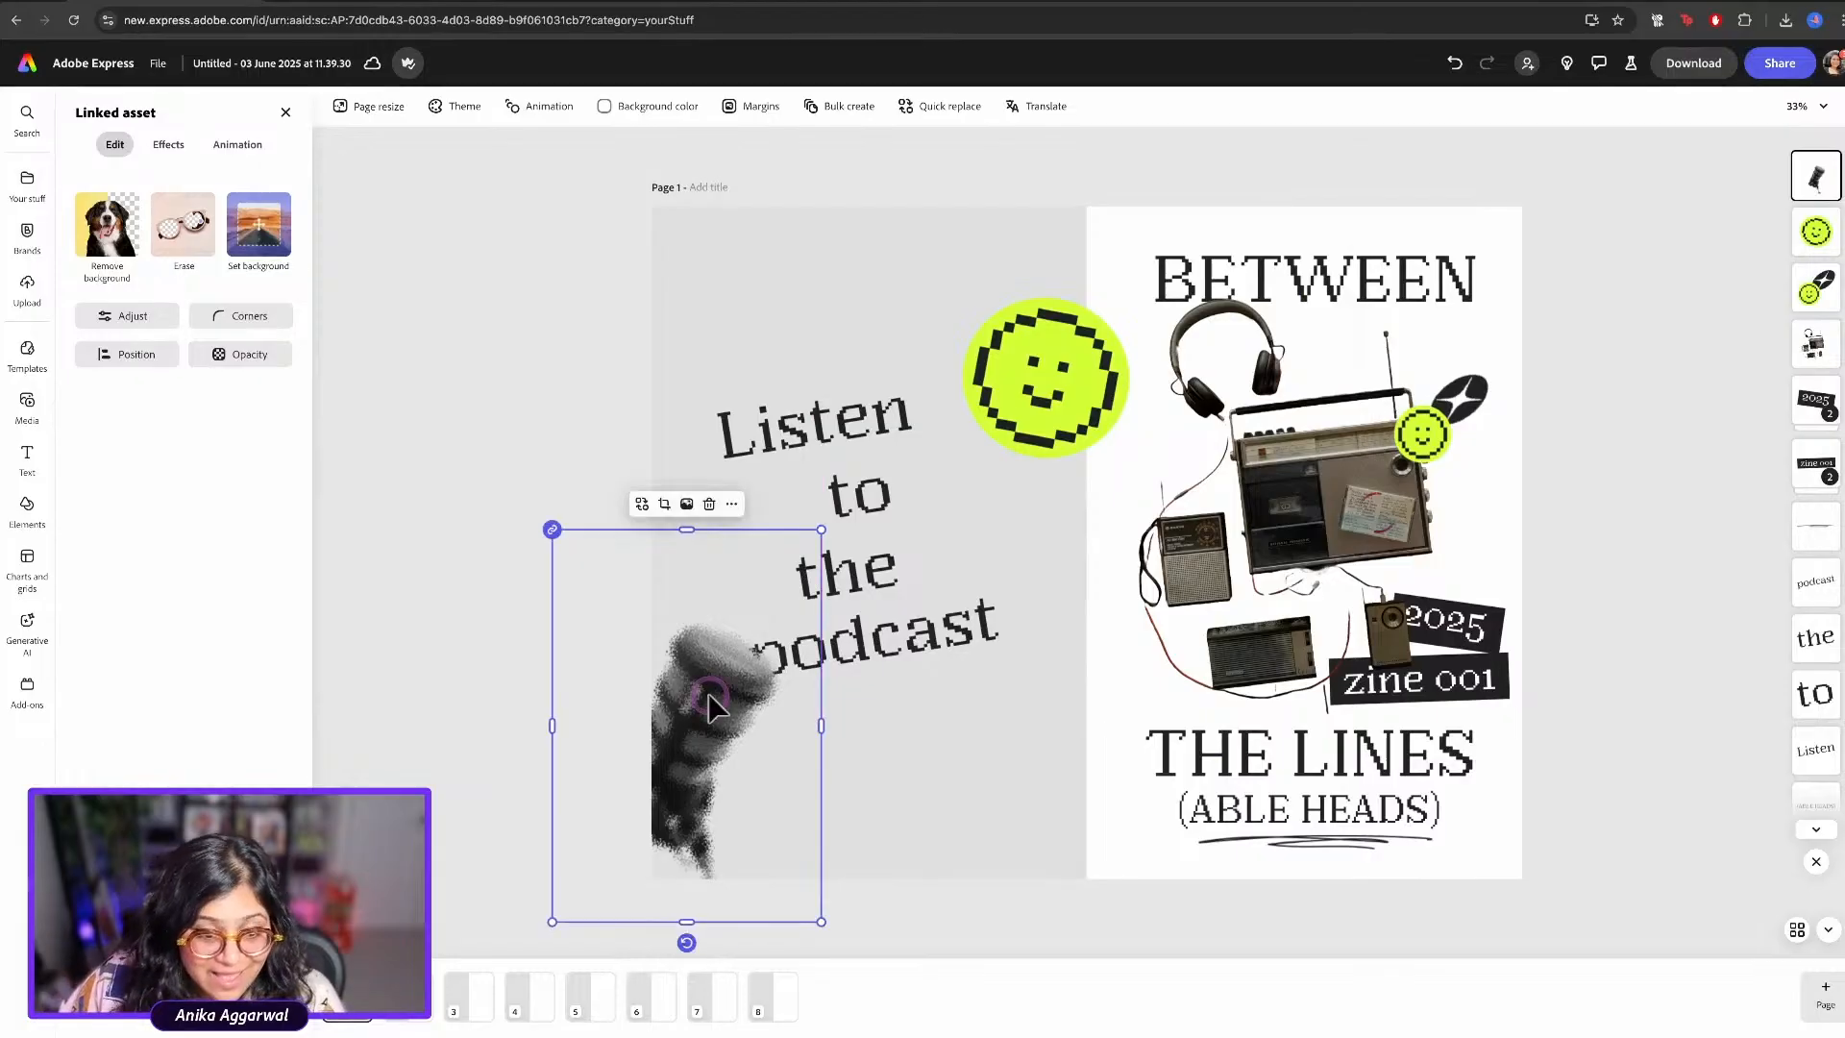
Rearrange the tilted words into a tighter stack, with "to" and "the" staggered between "Listen" and "podcast", clear of the microphone
click(956, 620)
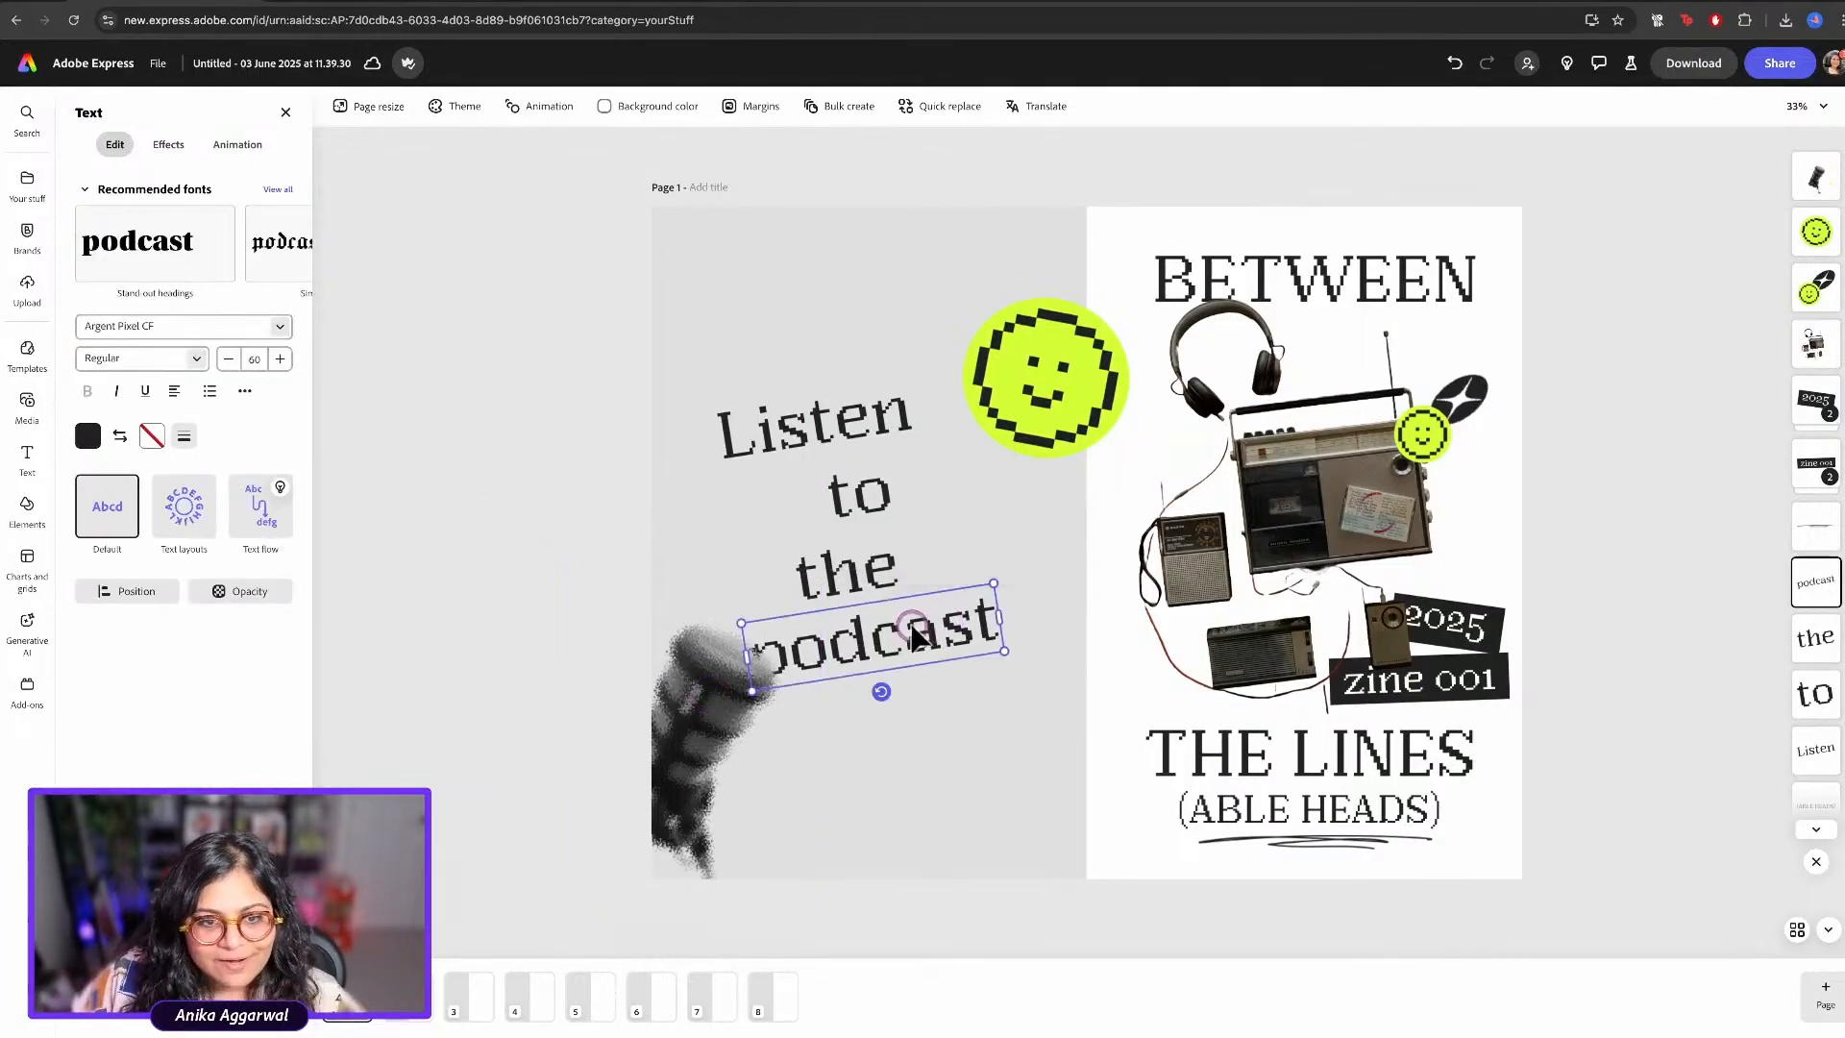
drag(915, 620, 953, 550)
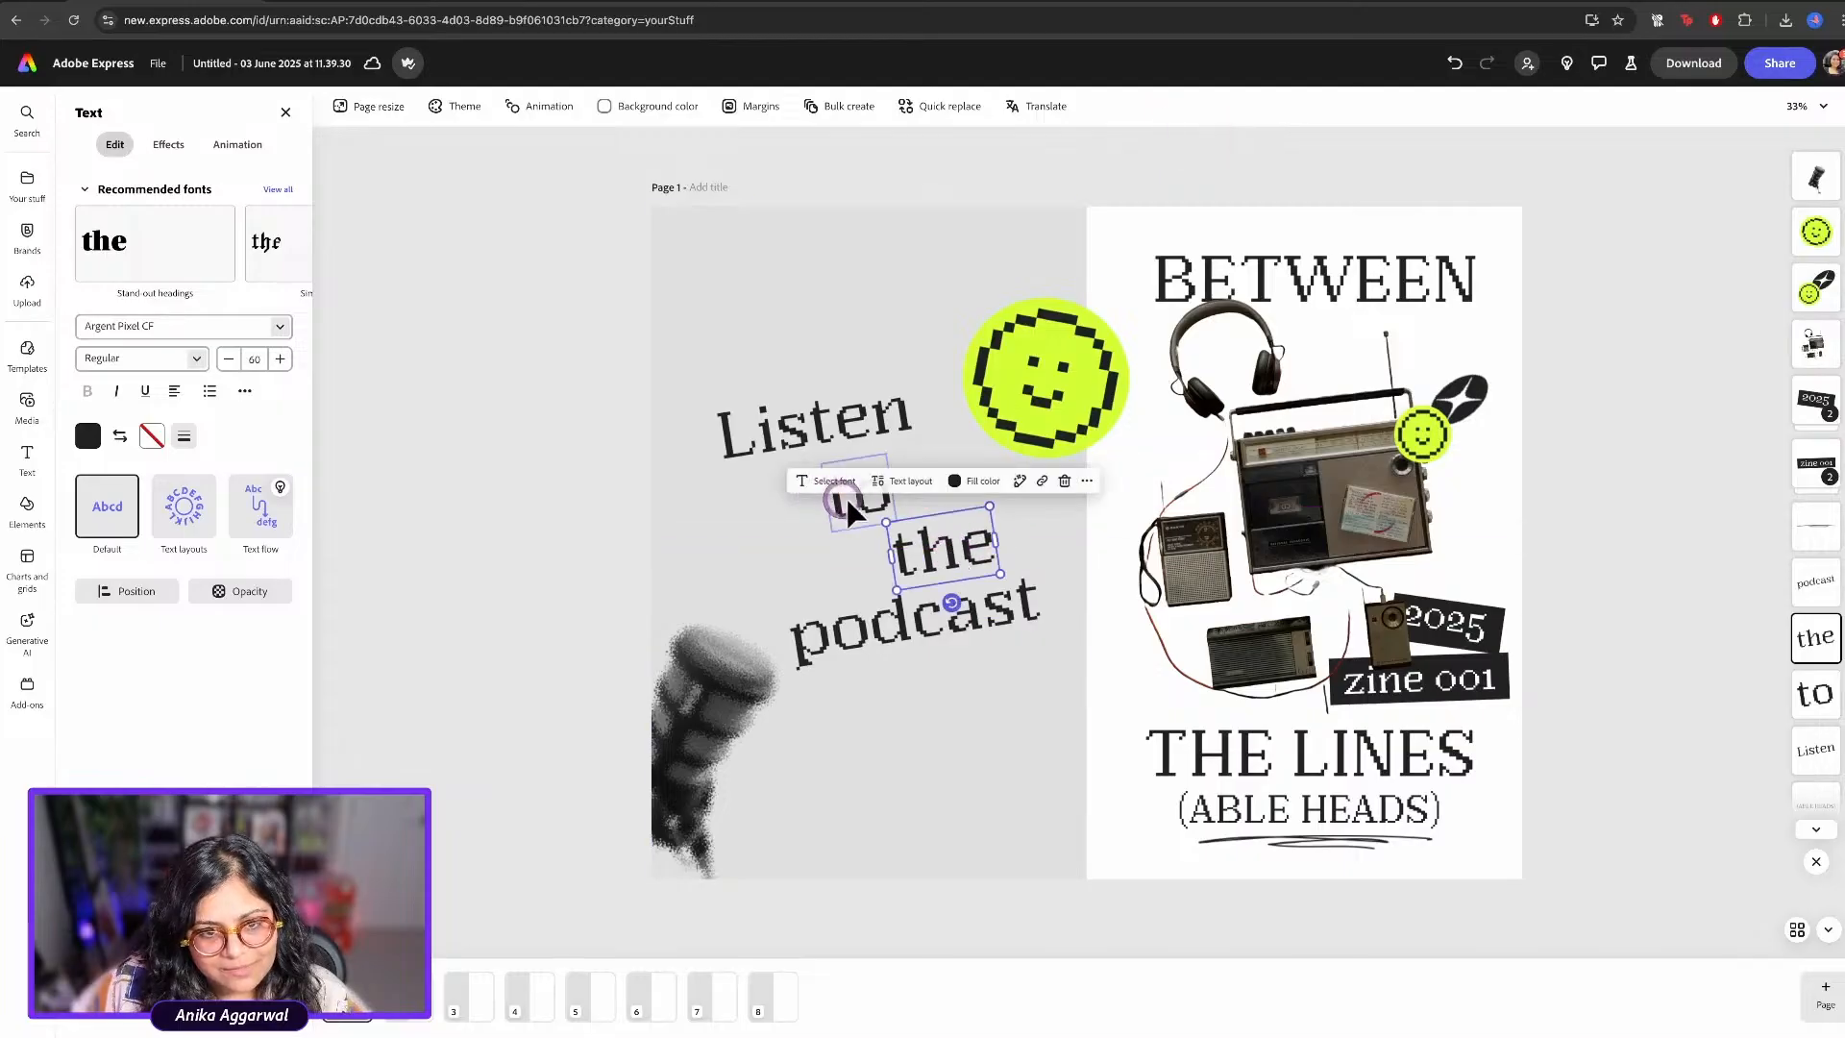
drag(850, 502, 820, 528)
click(823, 416)
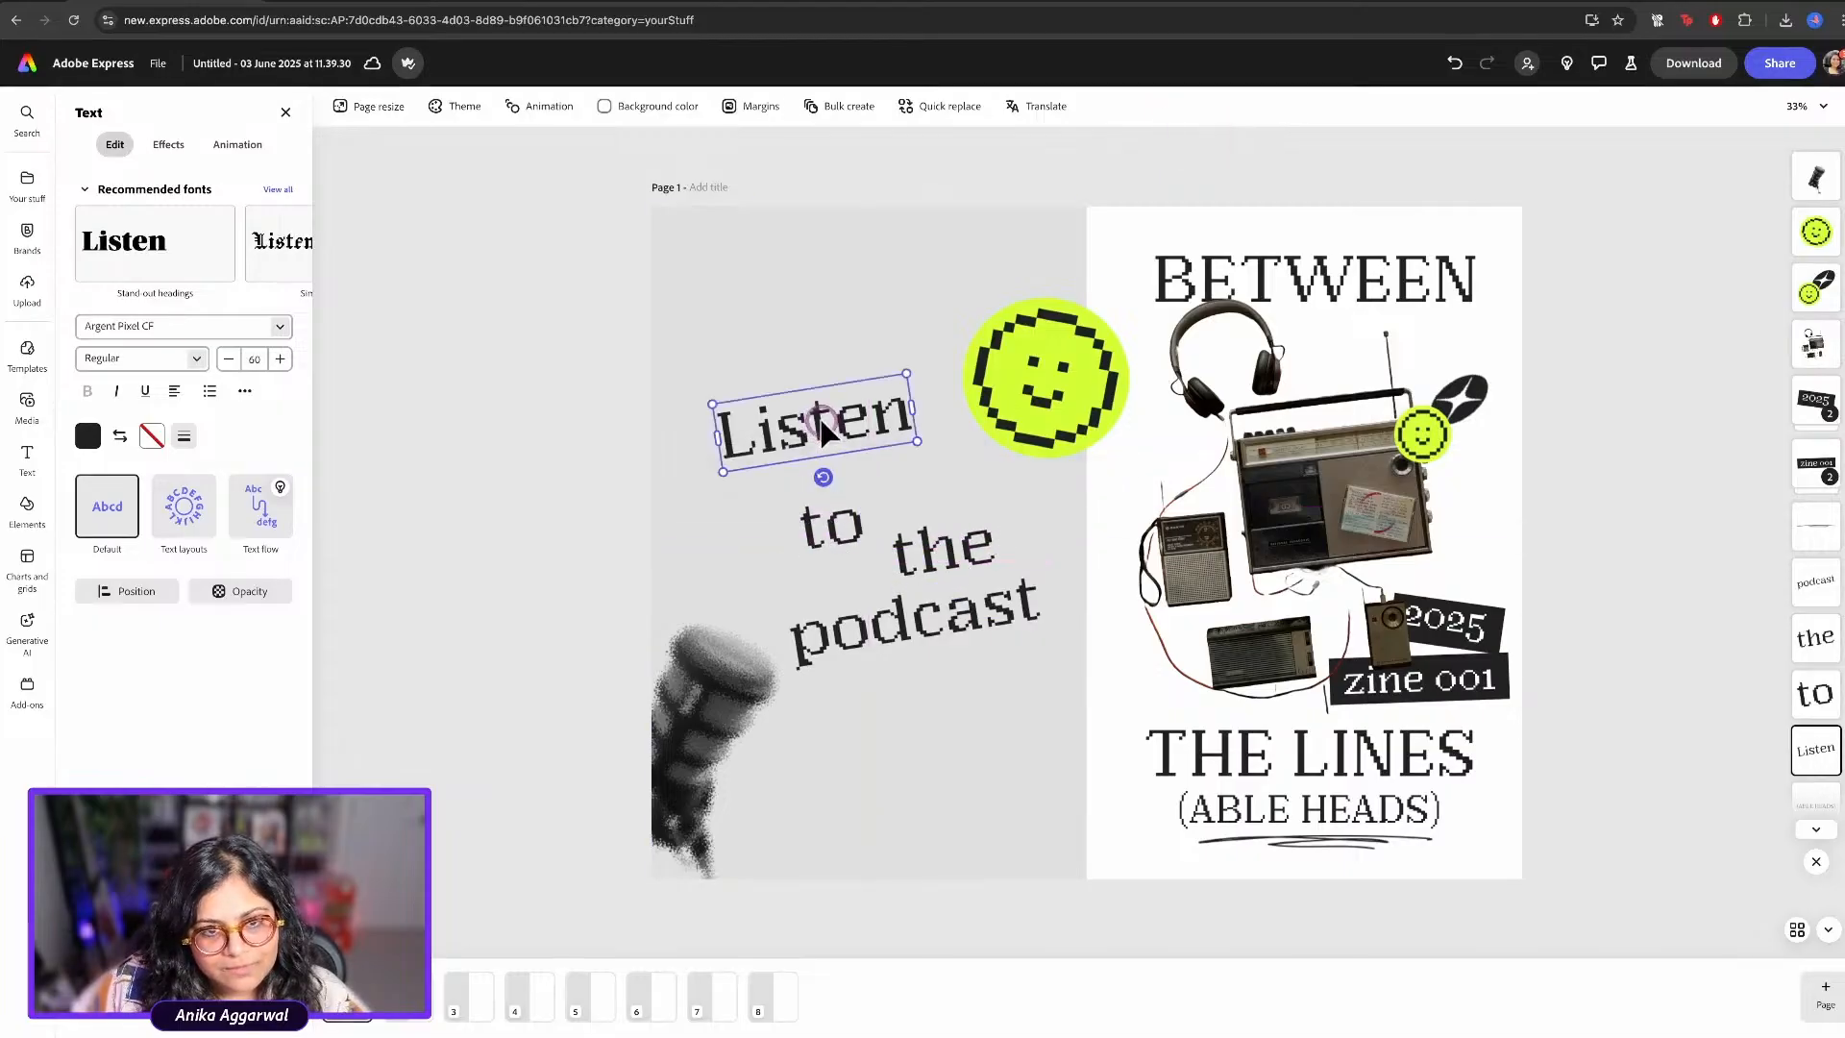
drag(824, 416, 840, 452)
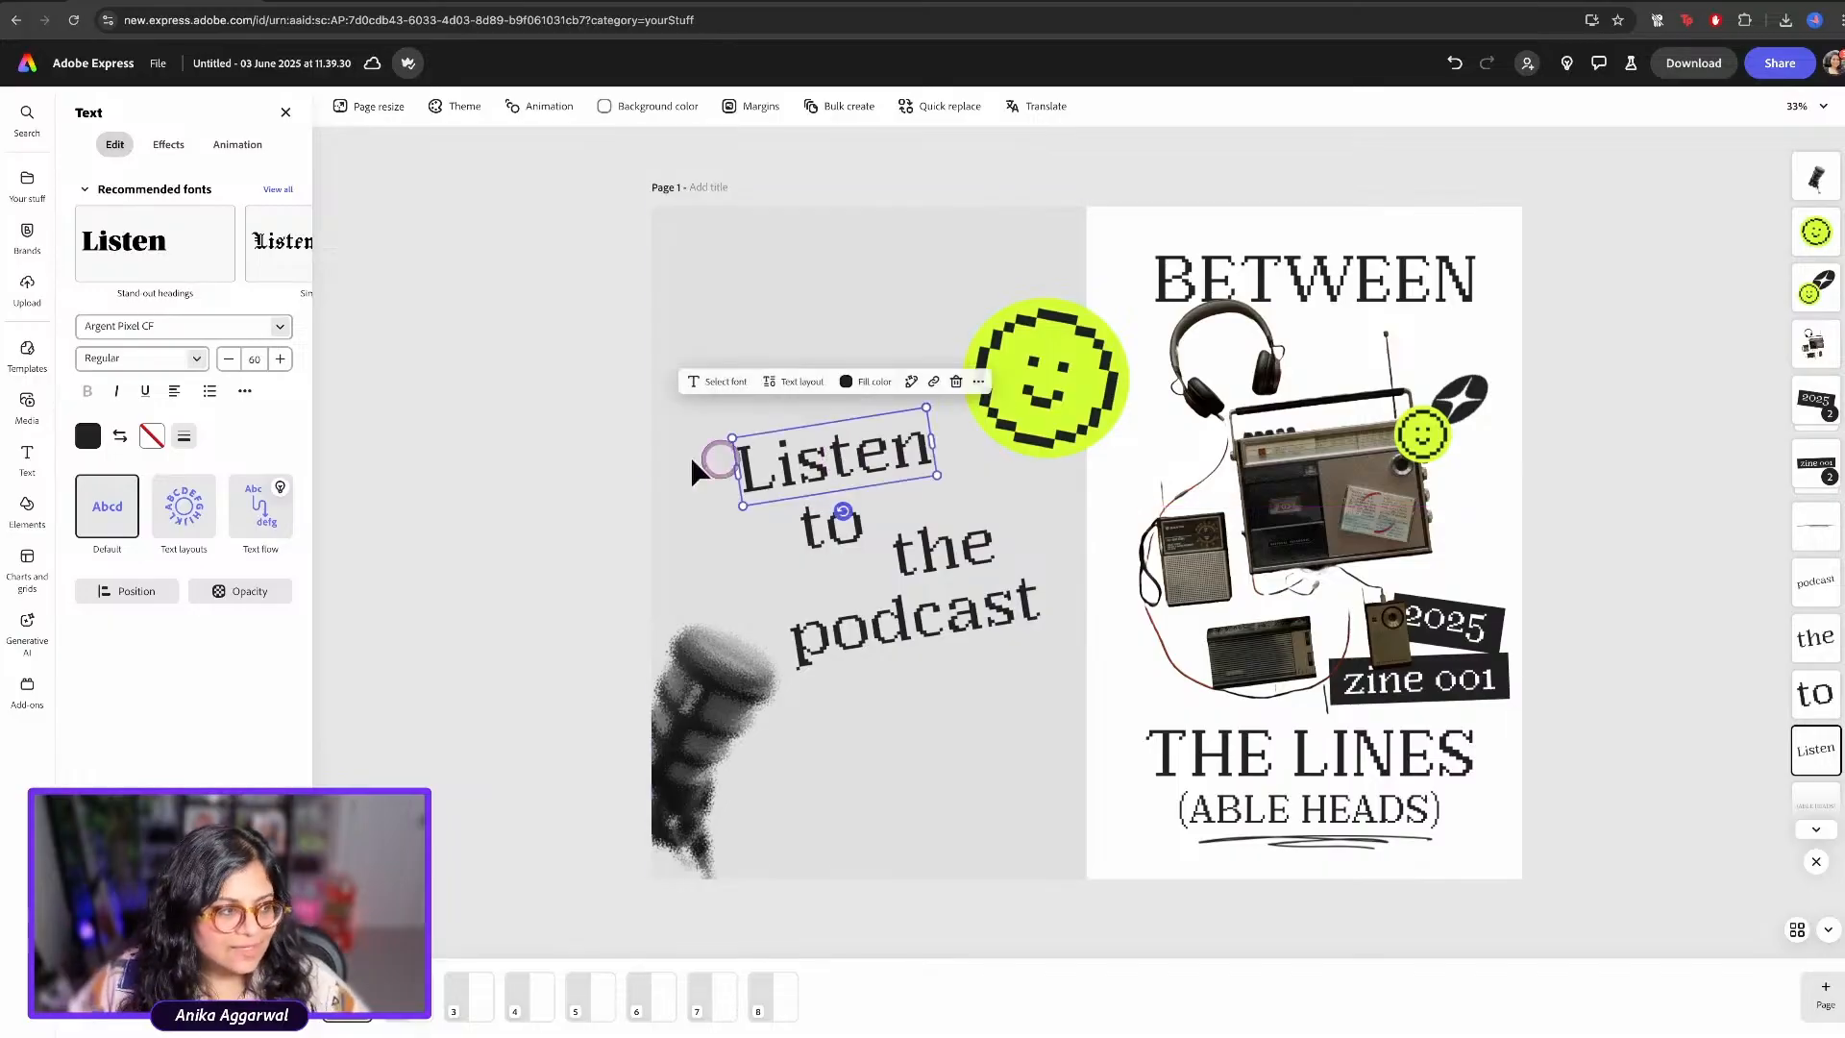
click(590, 448)
Add a black rectangle, tilt it slightly counterclockwise and enlarge it to cover all four words and extend past the page's left edge
click(48, 501)
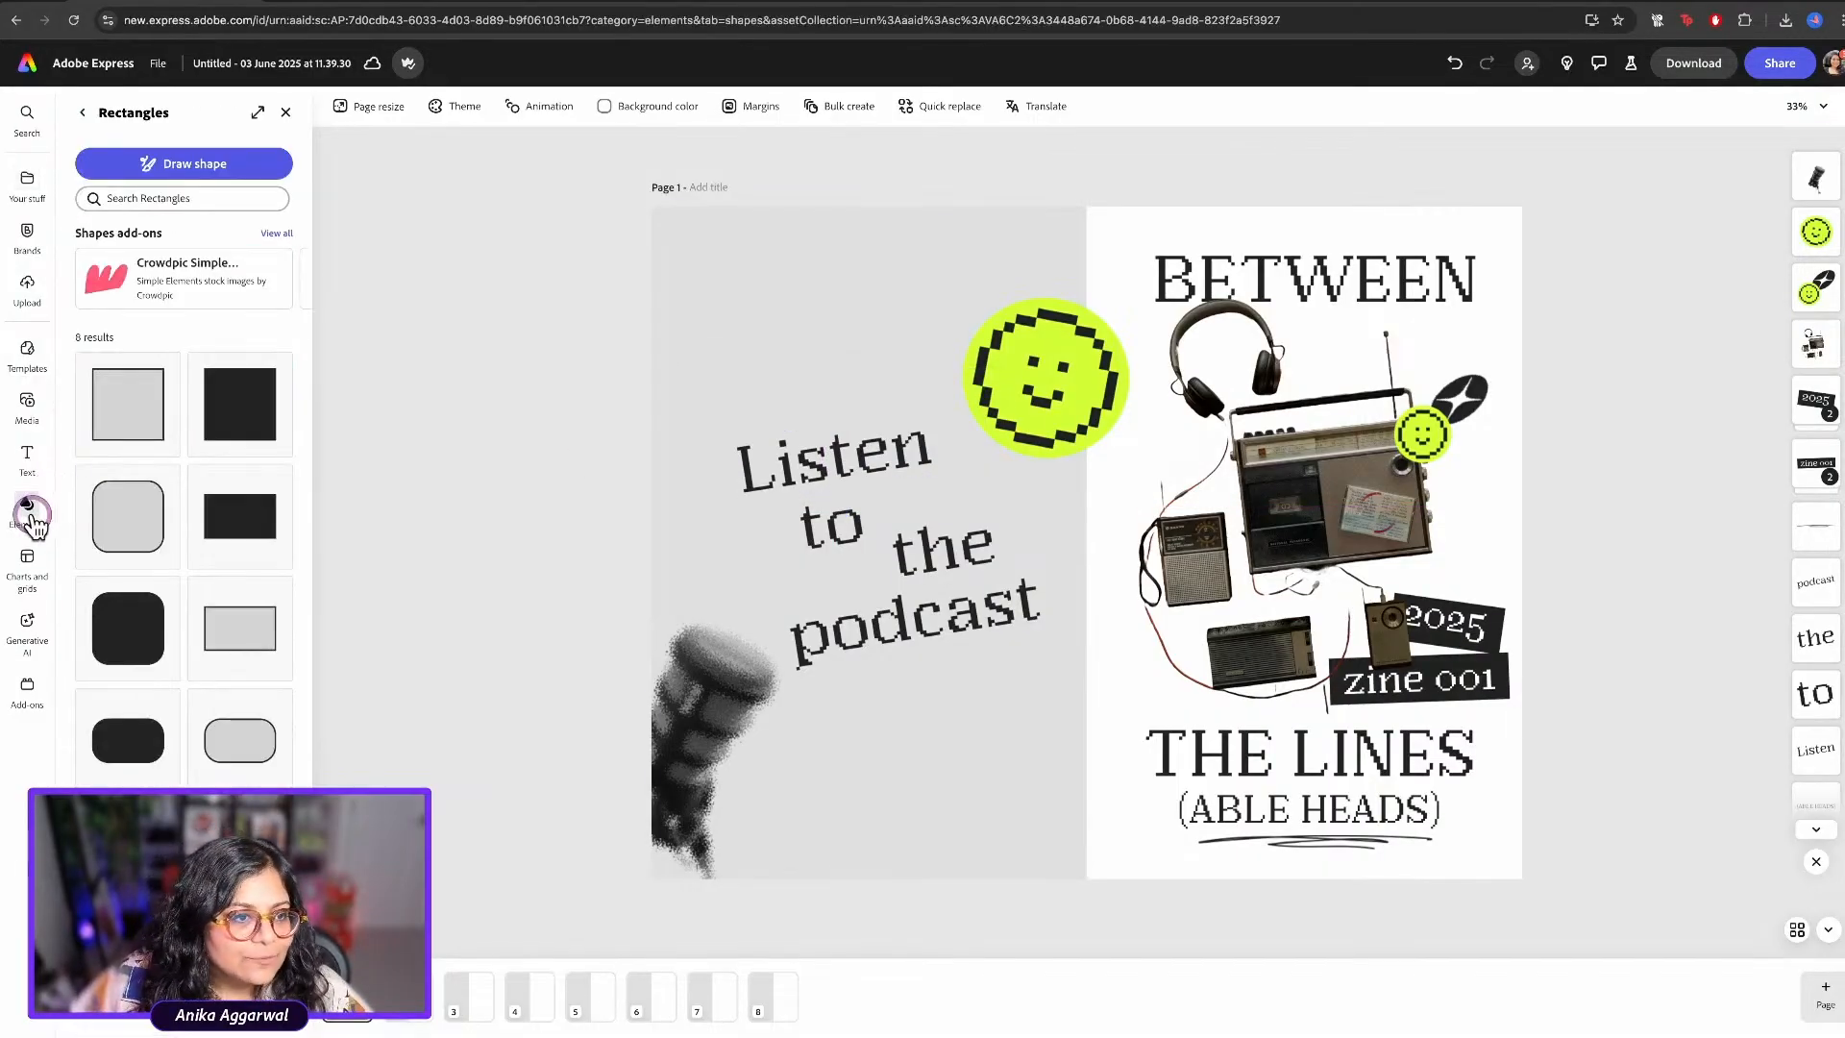
click(199, 497)
drag(1095, 586, 759, 557)
drag(853, 522, 1105, 525)
mouse_move(877, 638)
mouse_down()
mouse_move(914, 650)
mouse_move(894, 644)
mouse_up()
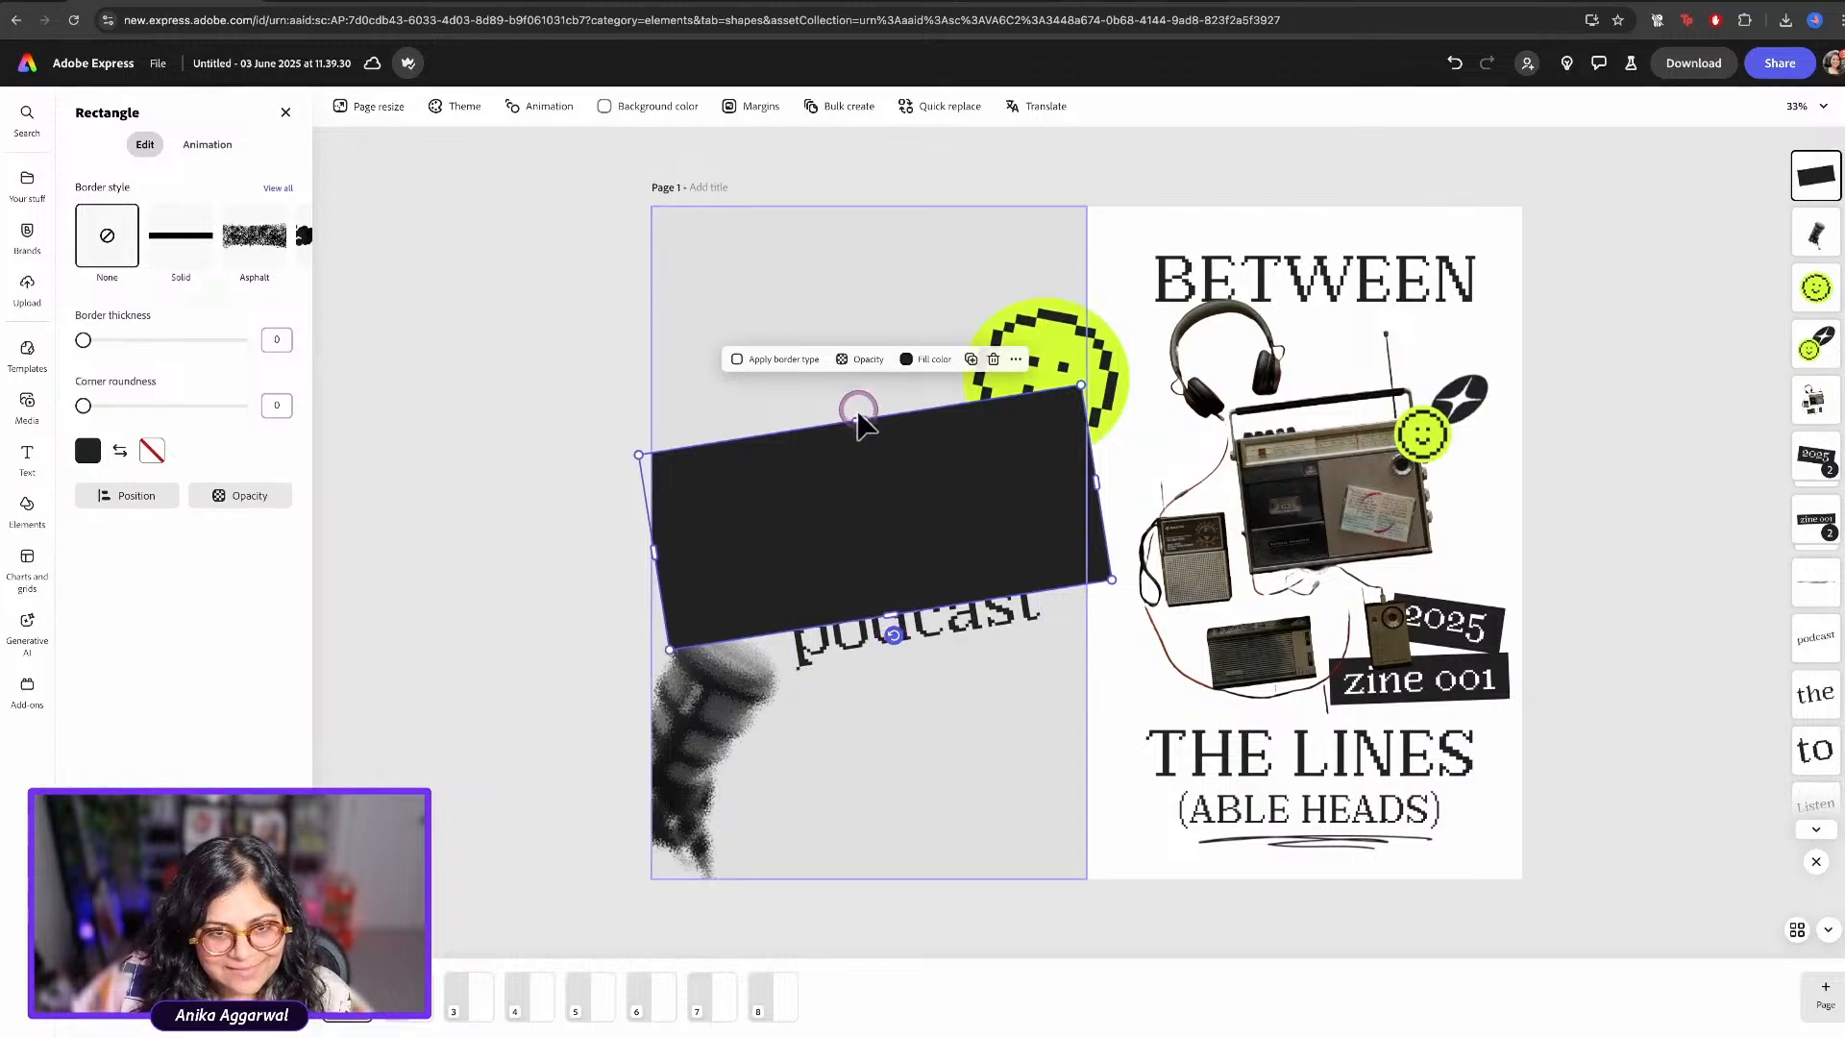
drag(859, 418, 854, 381)
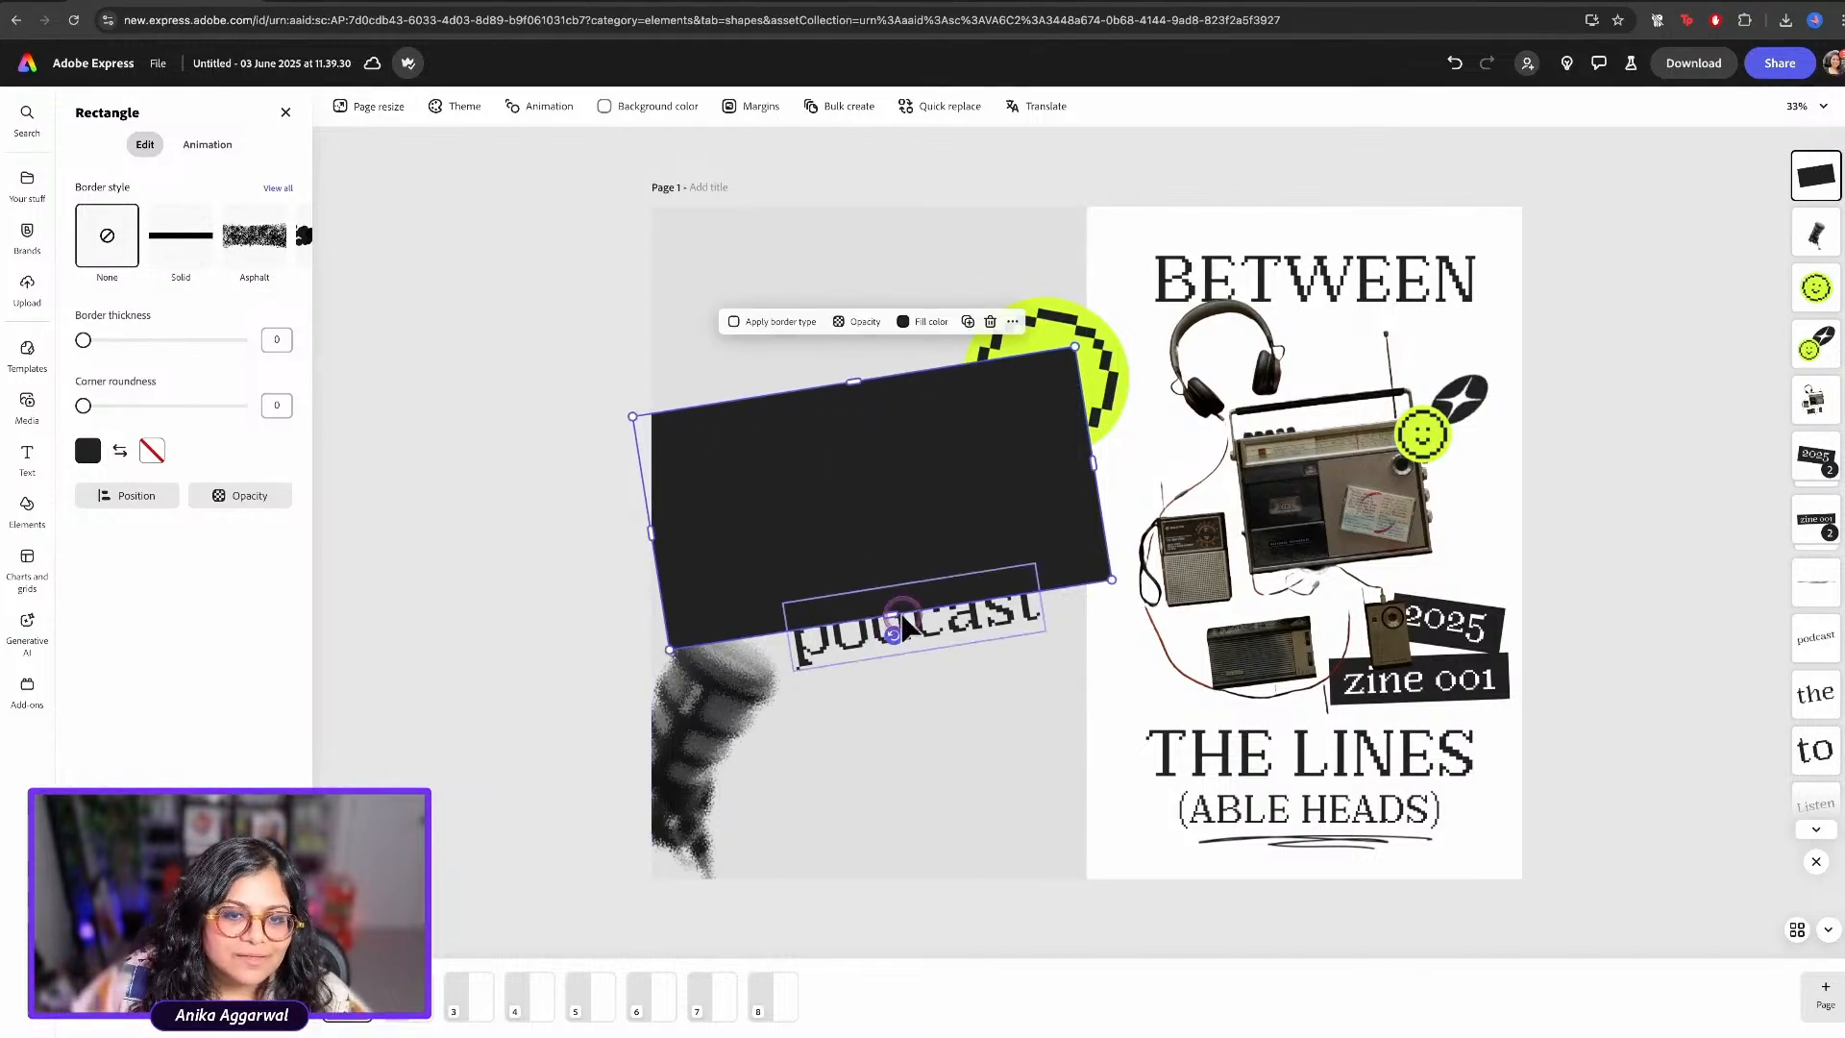
drag(894, 613, 892, 672)
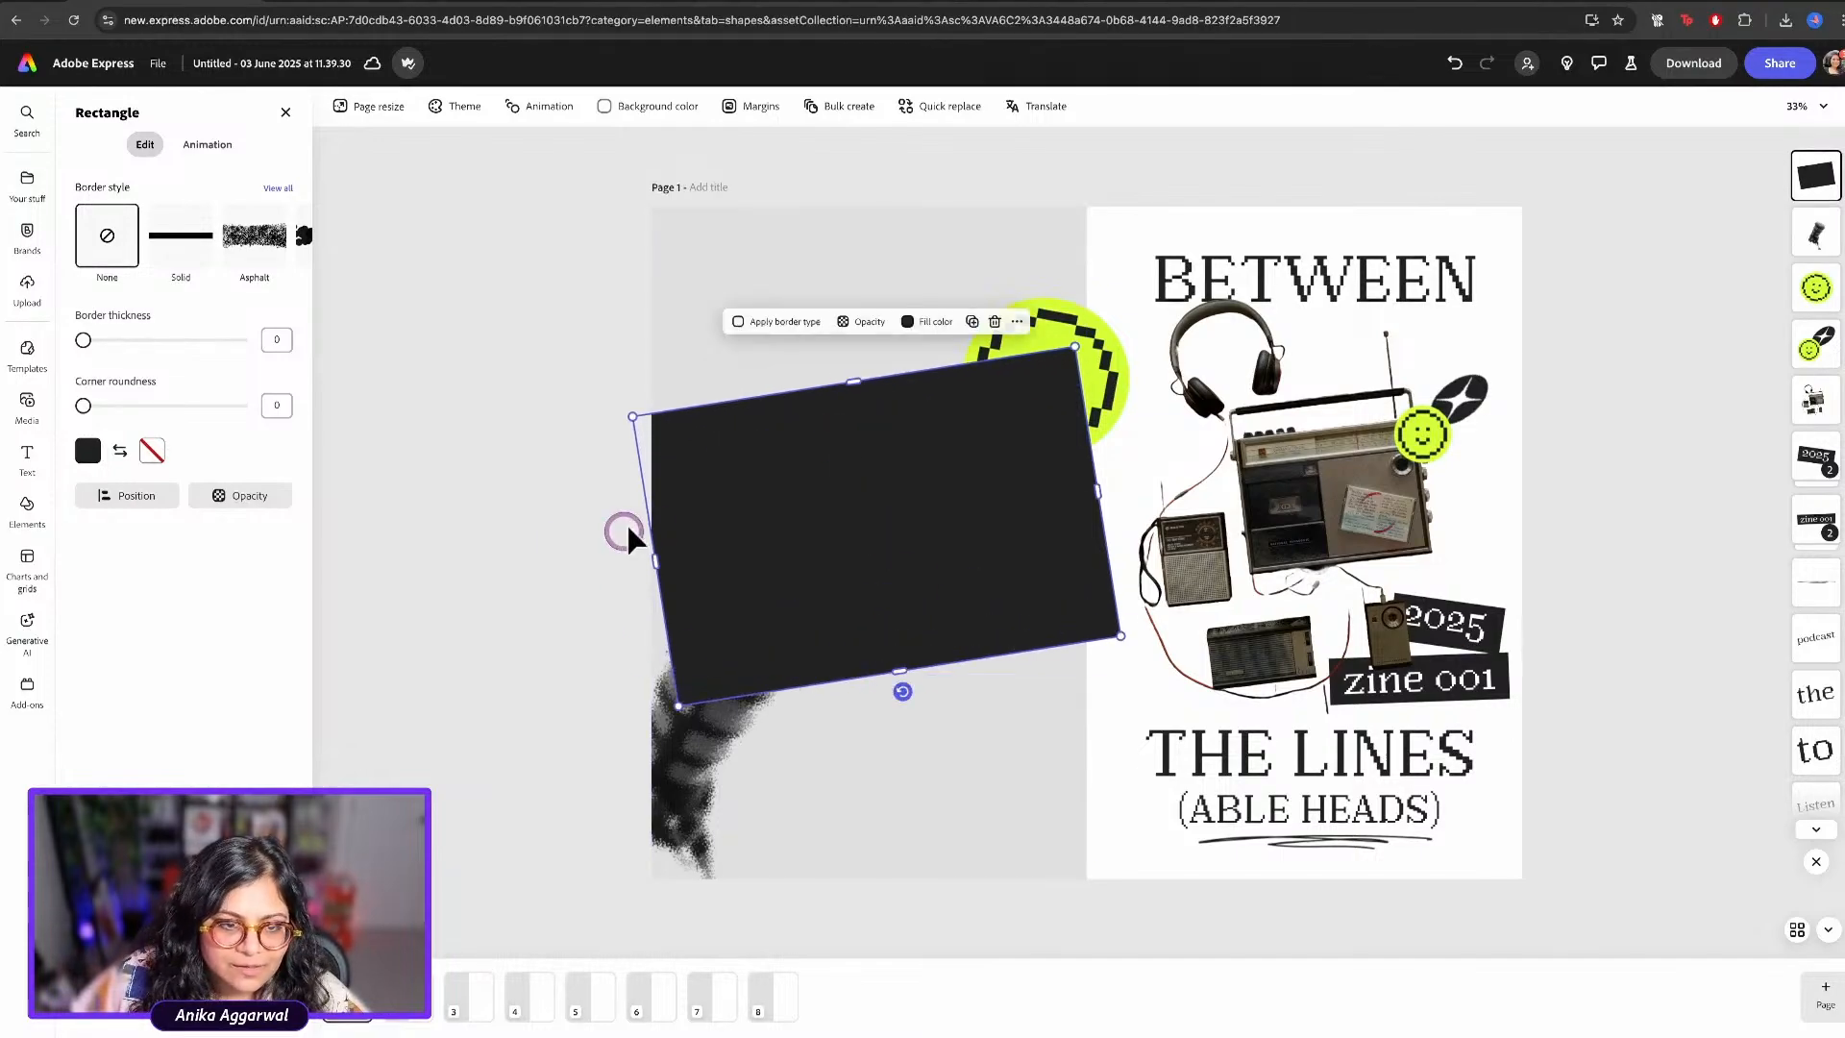
drag(653, 558, 587, 571)
Send the tilted black rectangle to the back, and move the gray rectangle over to the page's right half
right_click(784, 509)
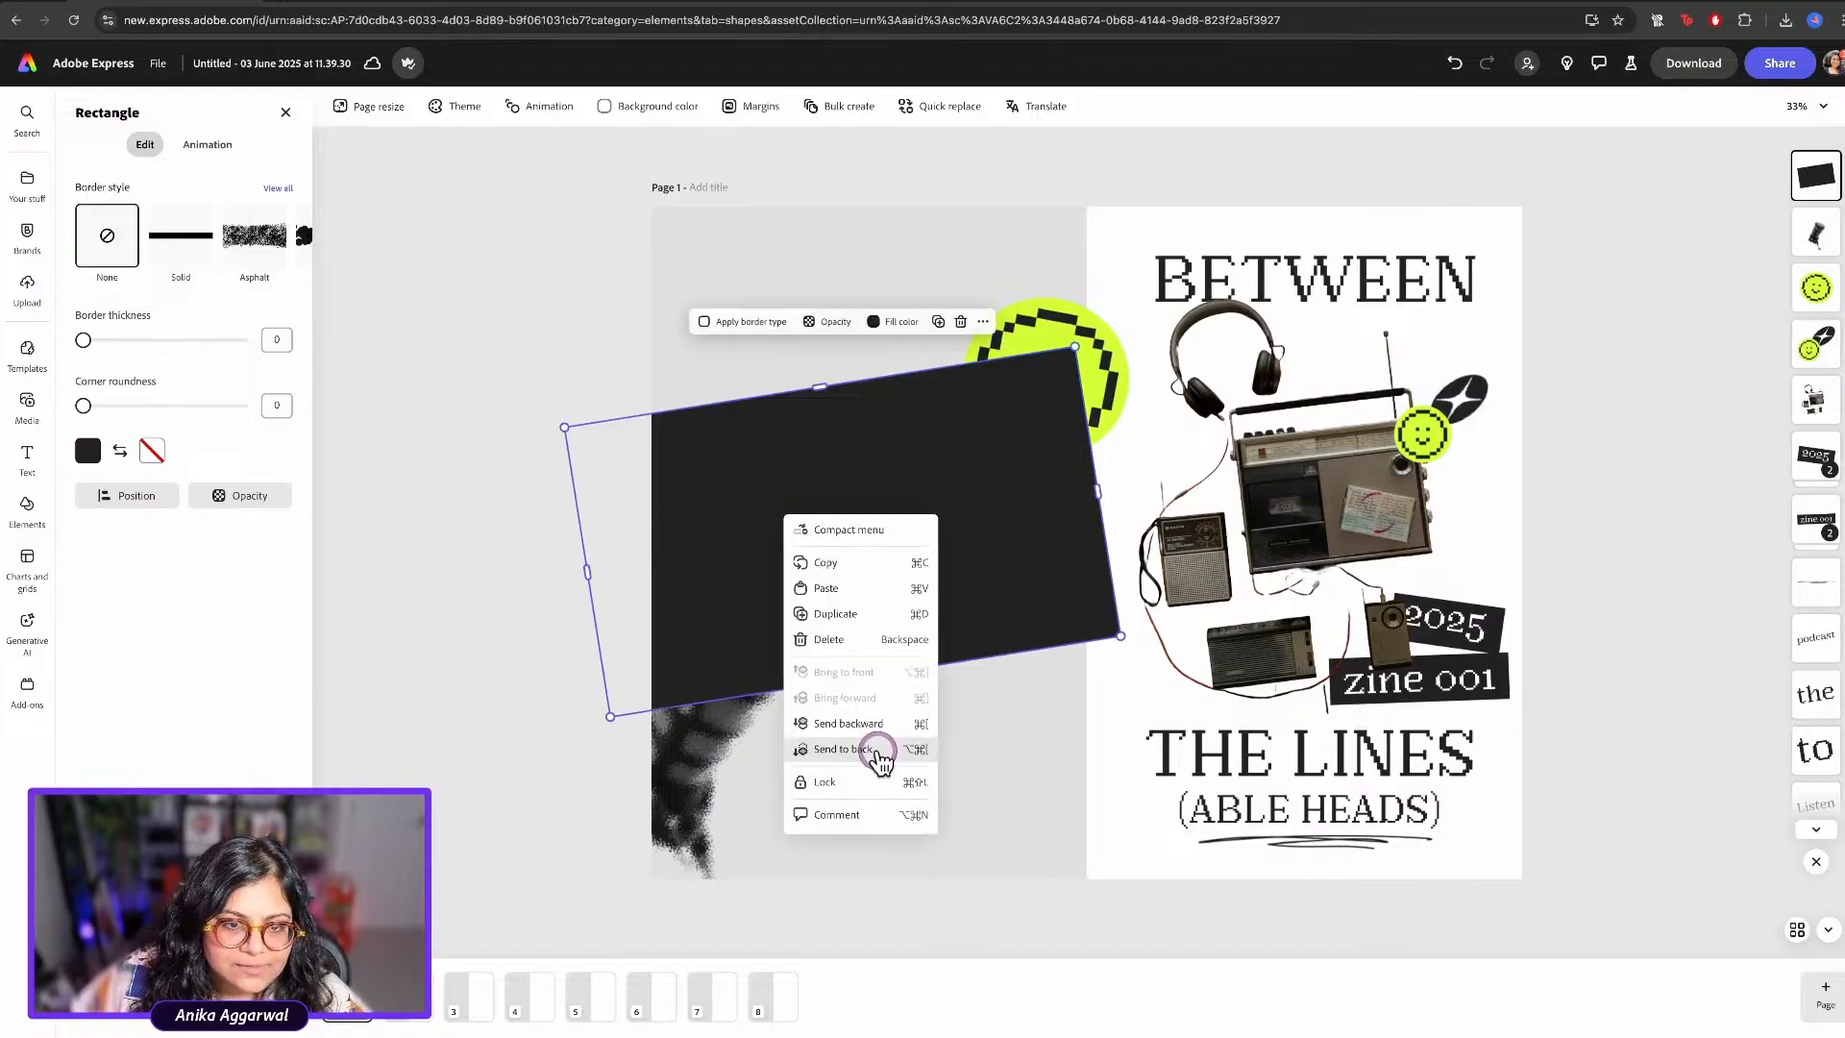
click(872, 748)
click(939, 230)
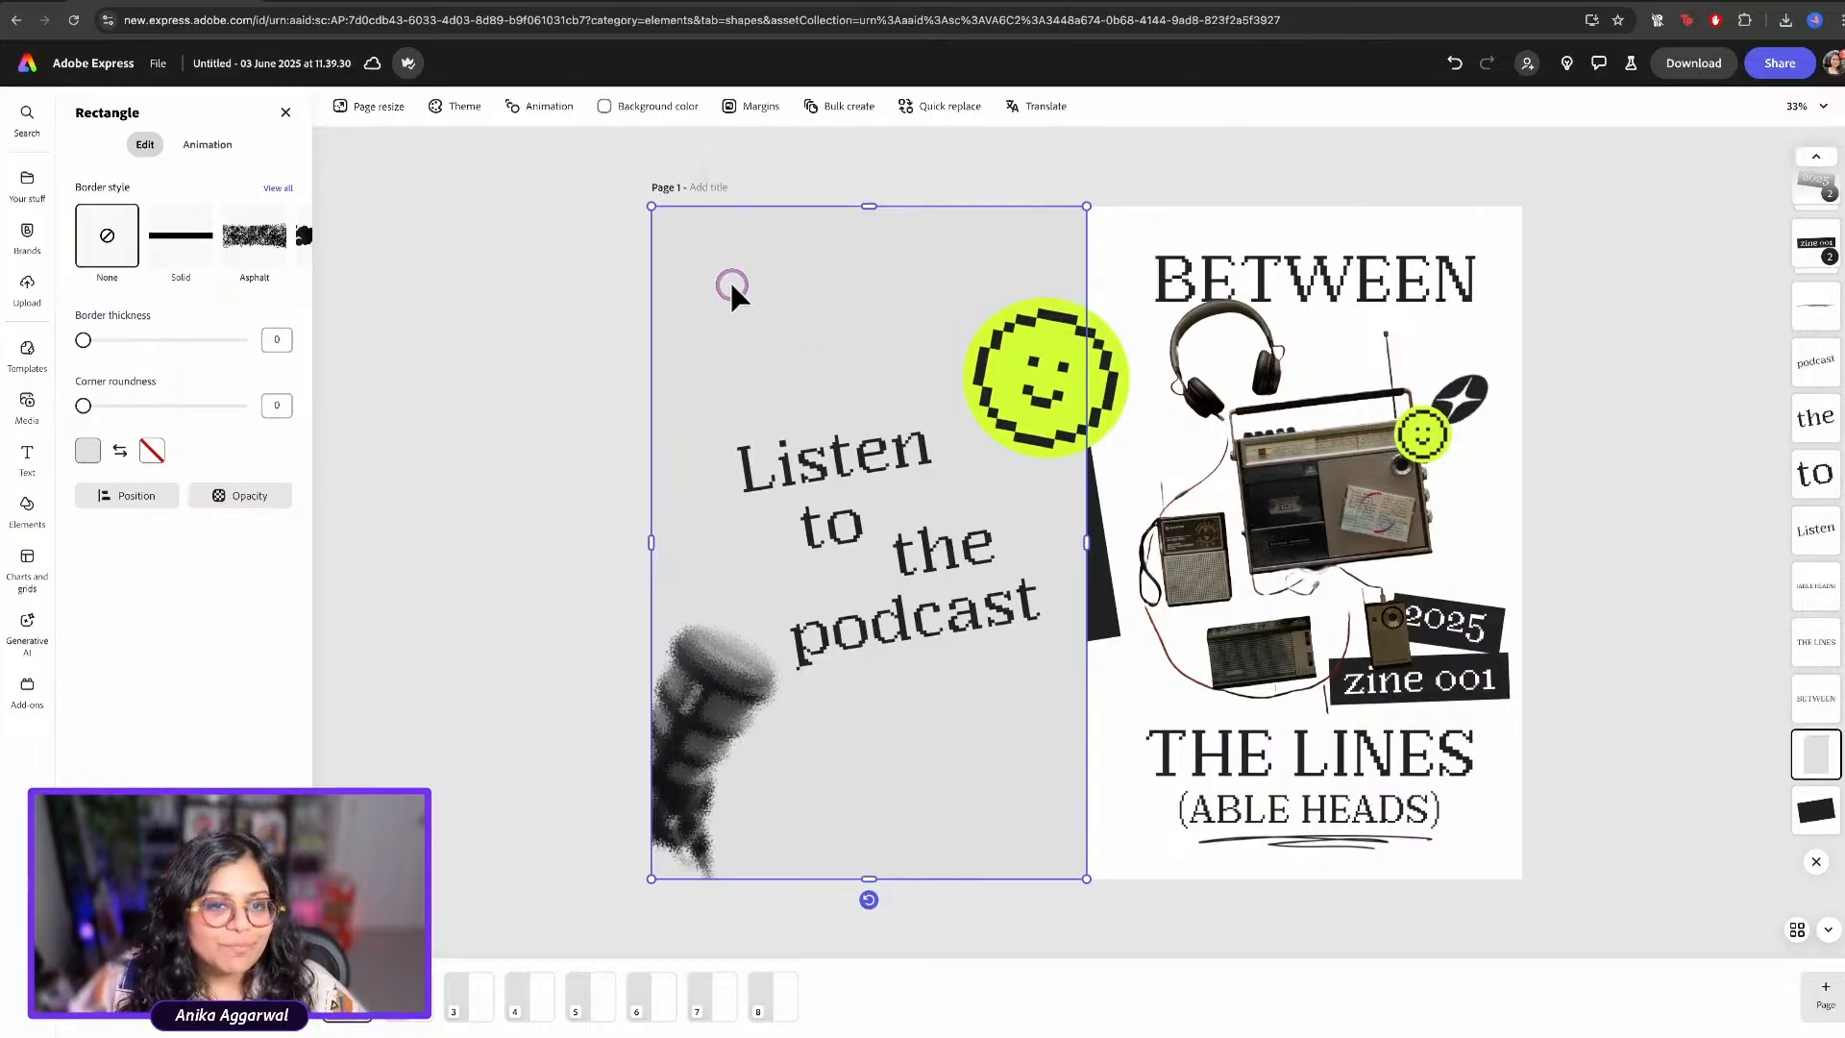
drag(733, 289, 1166, 277)
Fill the rectangle behind the front cover artwork with white
click(559, 108)
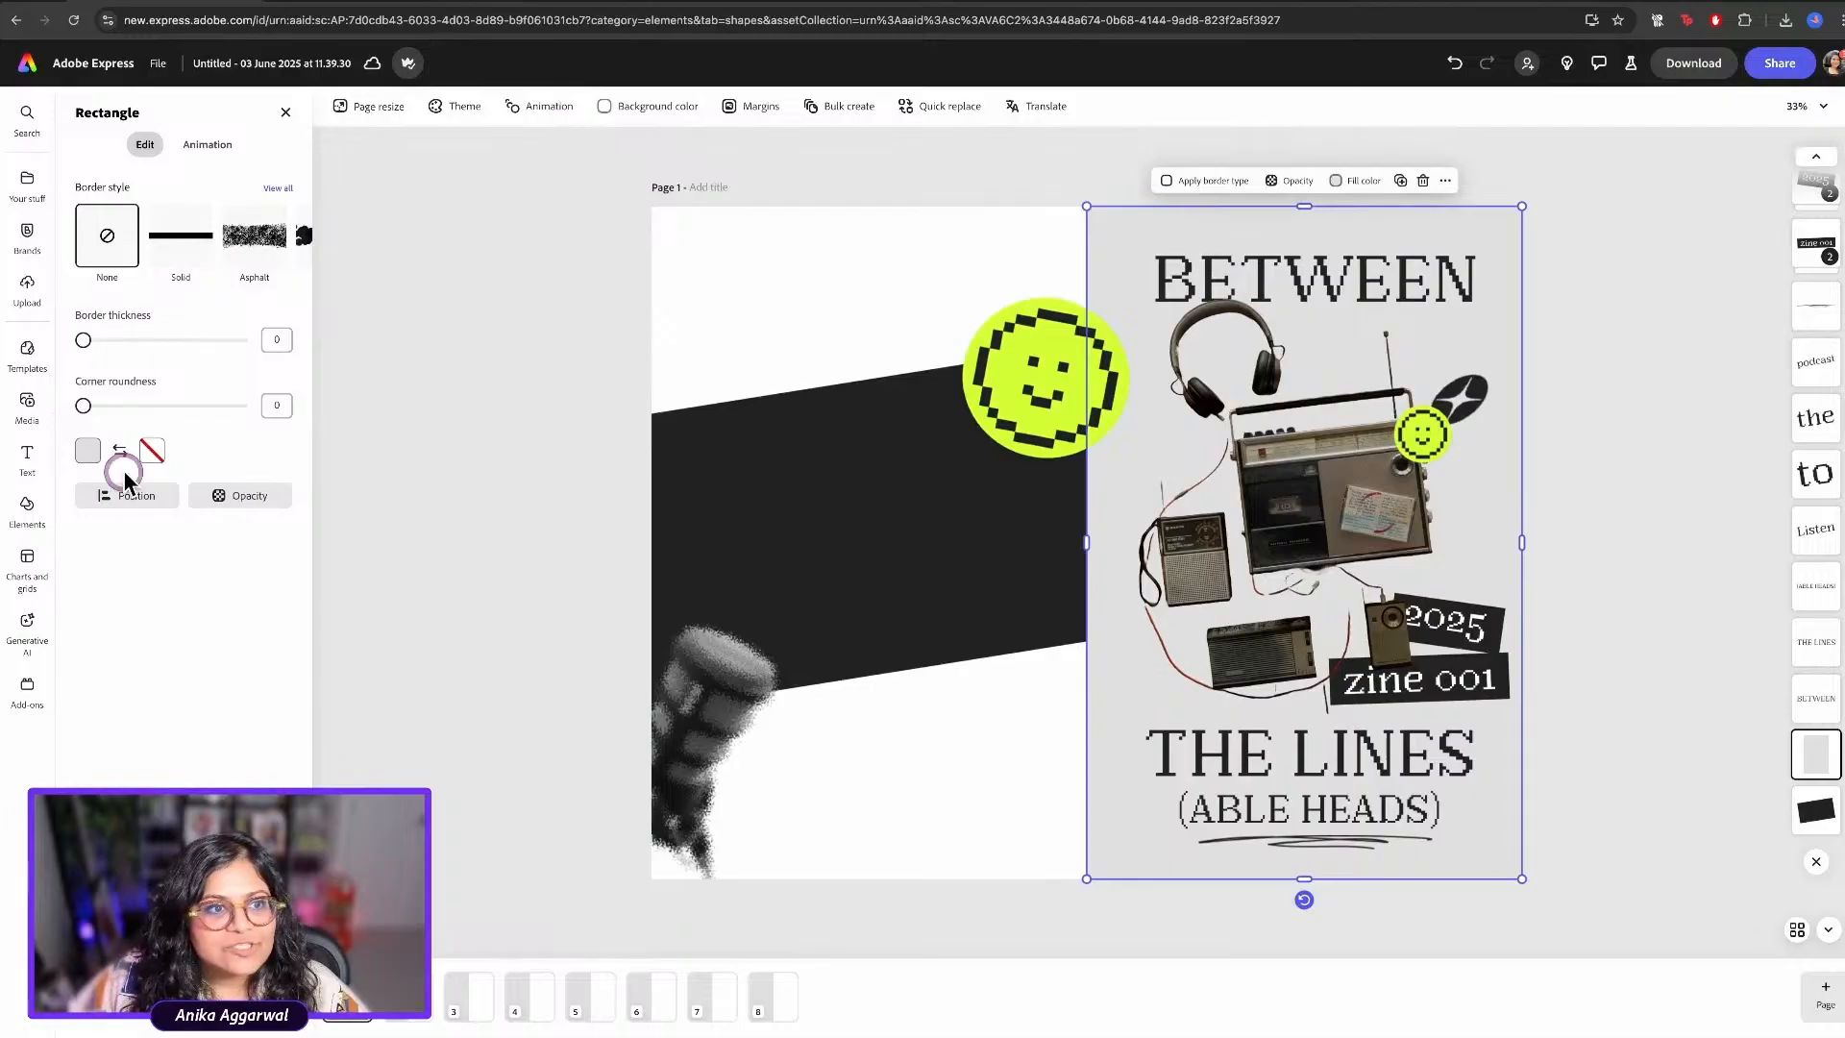
click(87, 449)
click(169, 369)
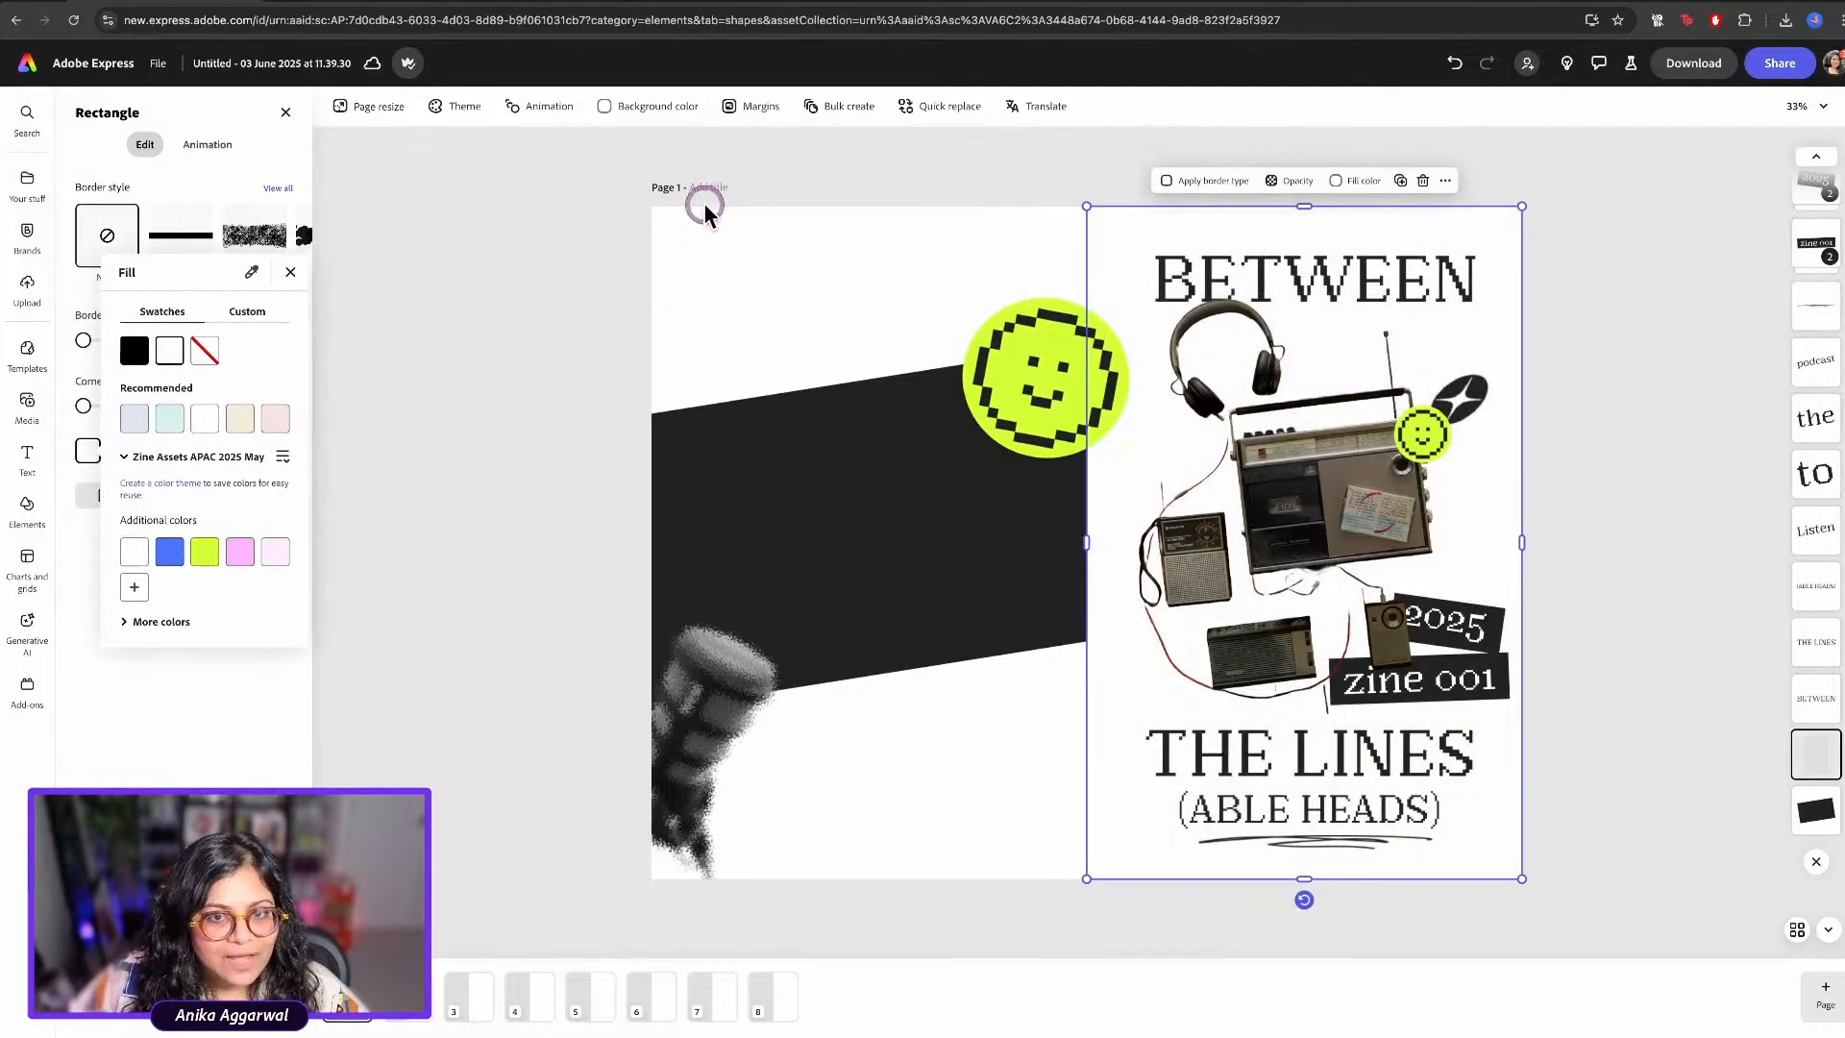
Set the page's background color to #222222
click(671, 109)
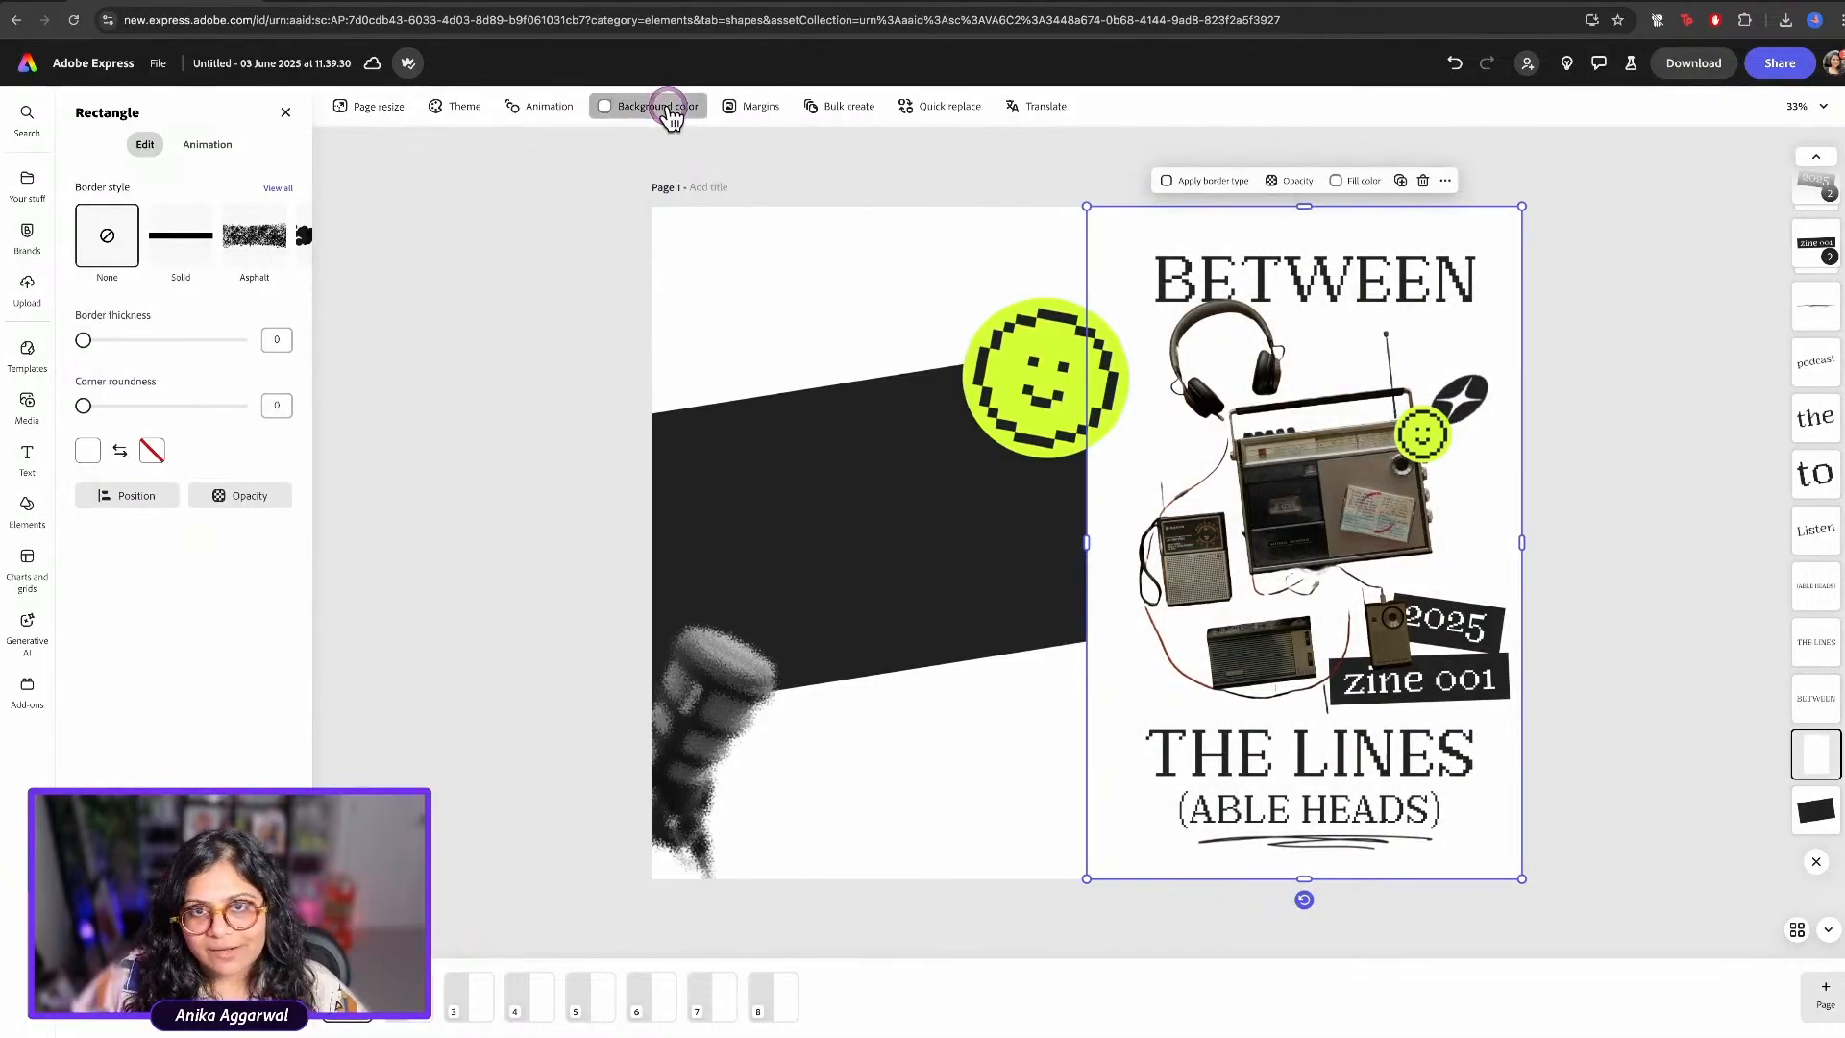
click(738, 183)
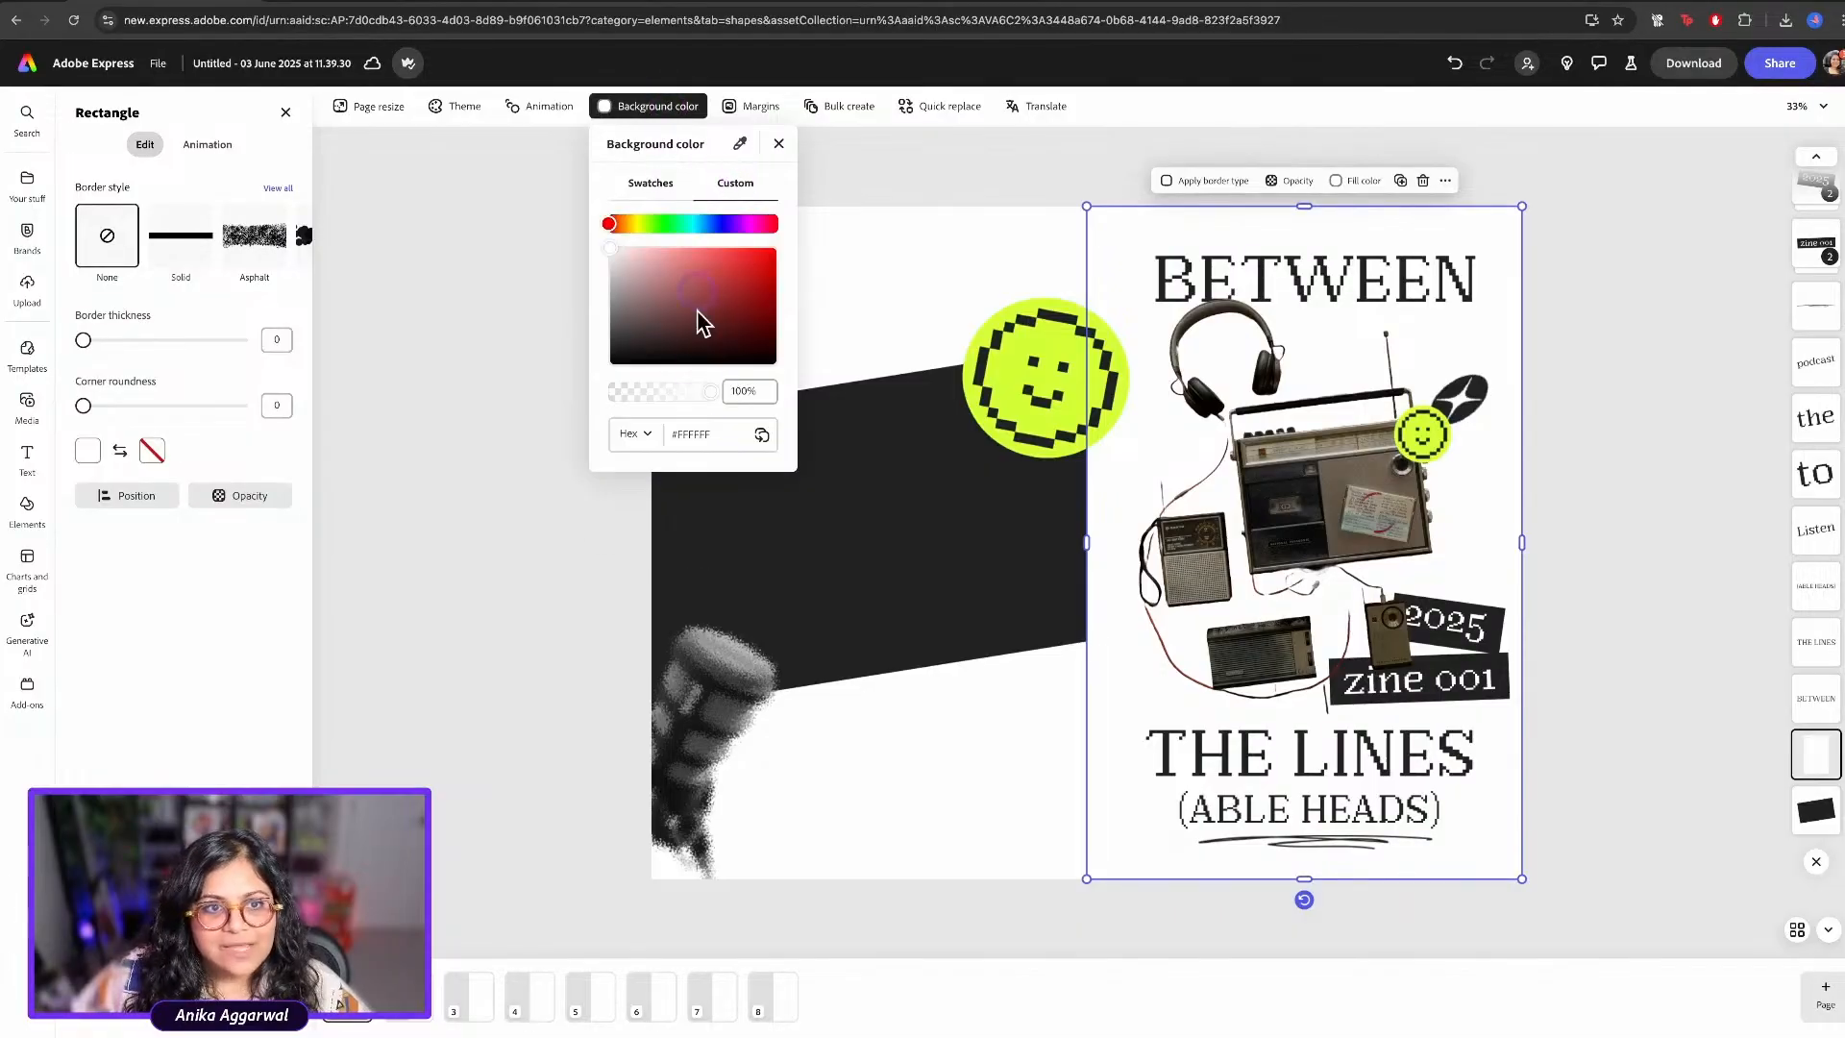
click(688, 432)
text(22)
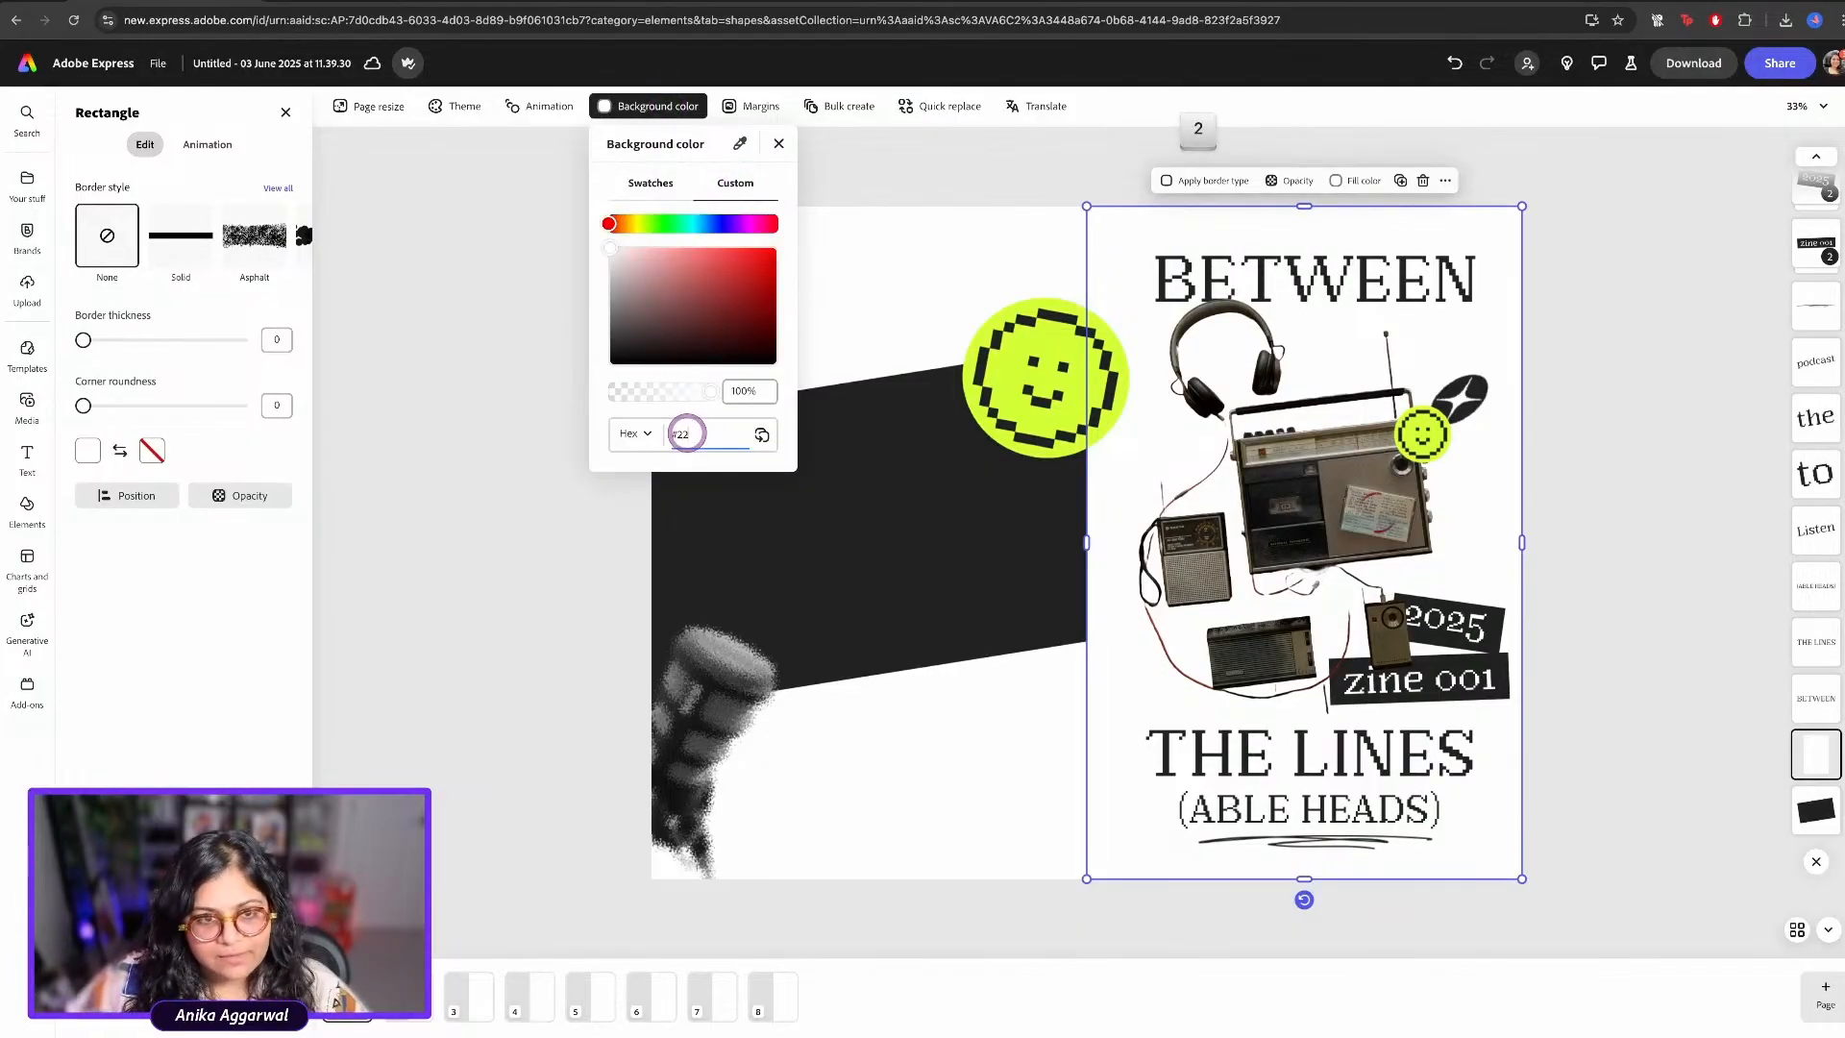
text(2222)
key(Return)
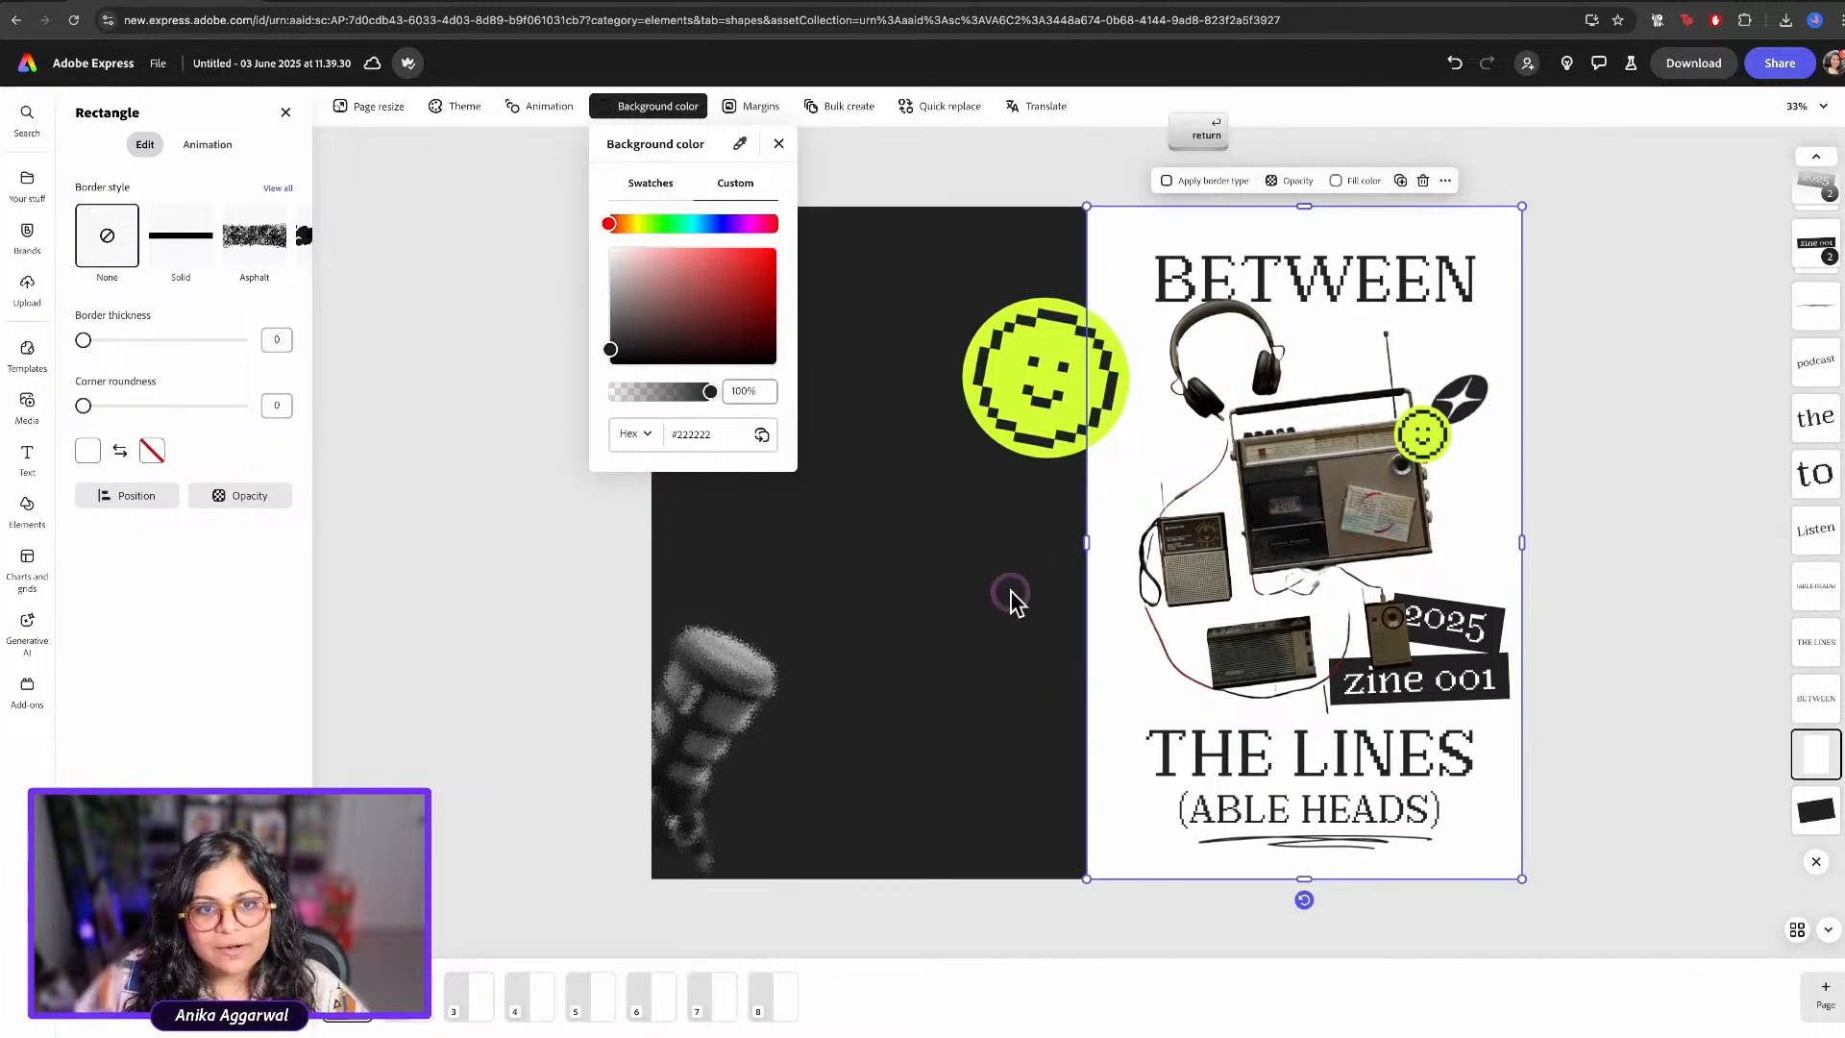
Recolor the tilted rectangle behind the "Listen to the podcast" words to a very light gray
click(1011, 598)
click(795, 412)
click(93, 420)
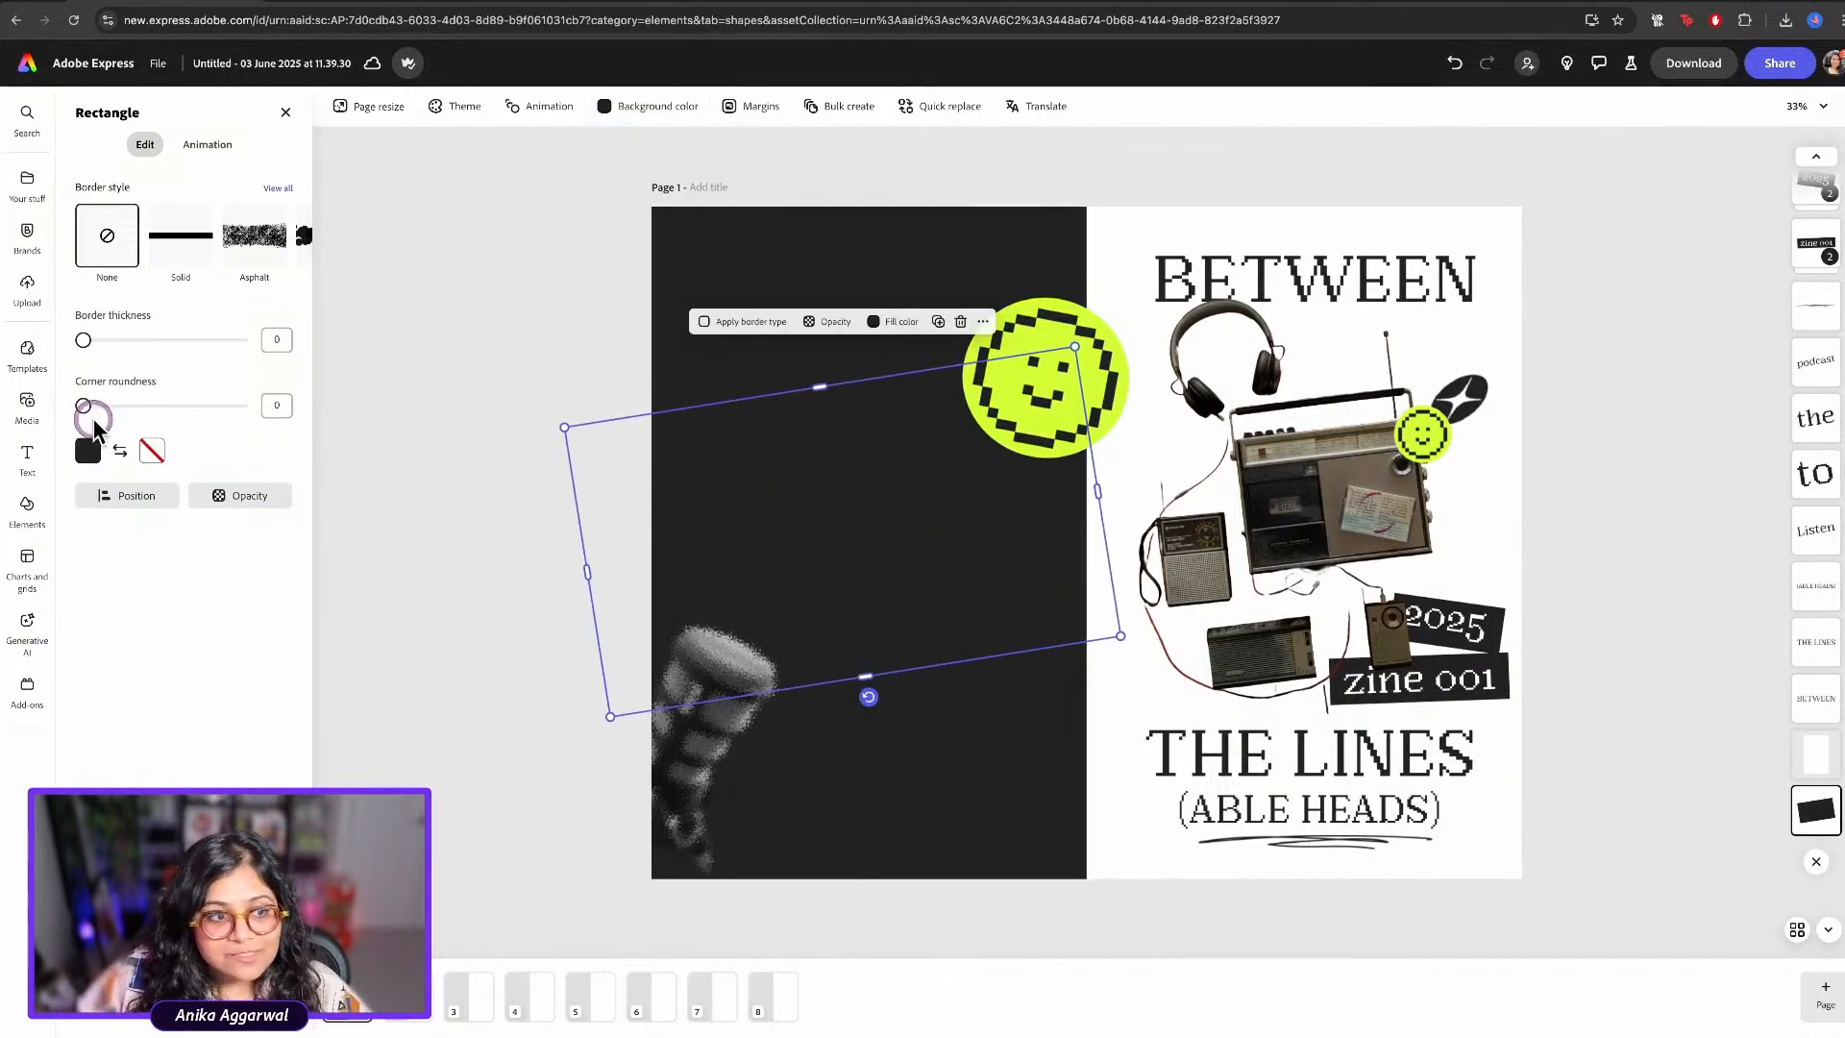
click(94, 448)
drag(127, 411, 106, 406)
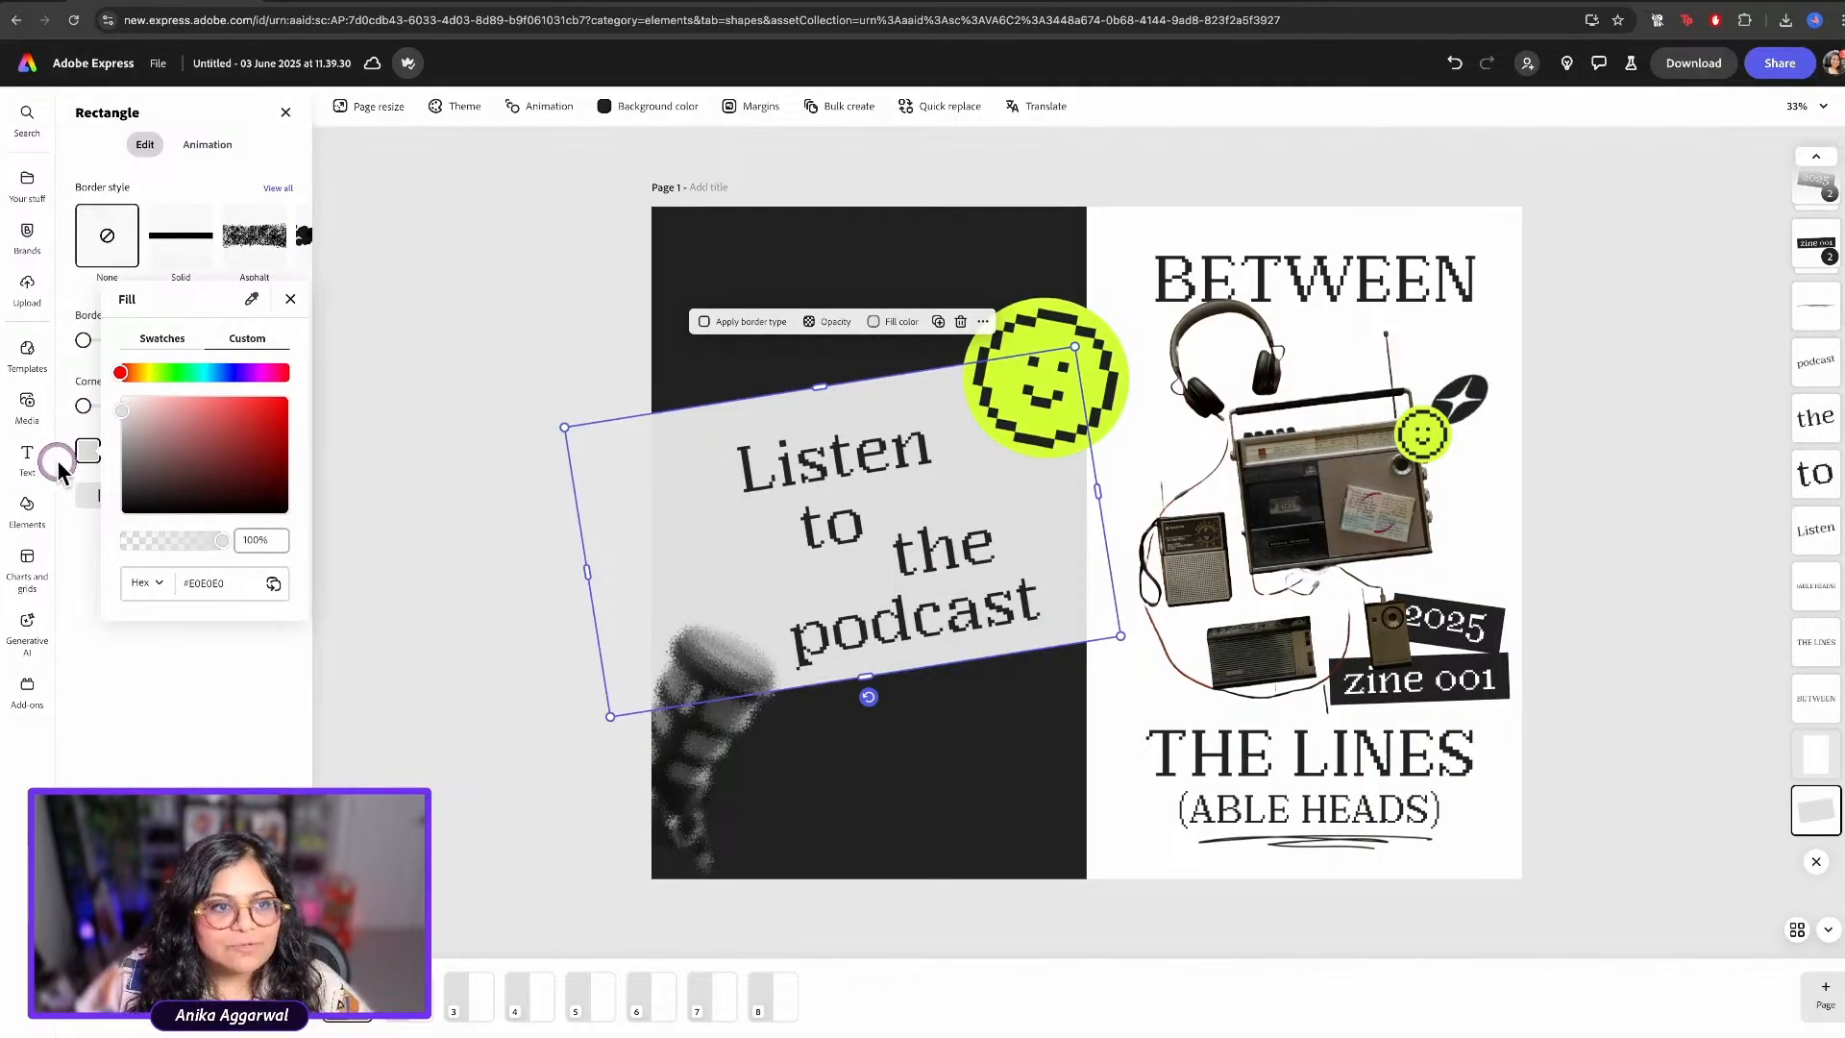
click(122, 411)
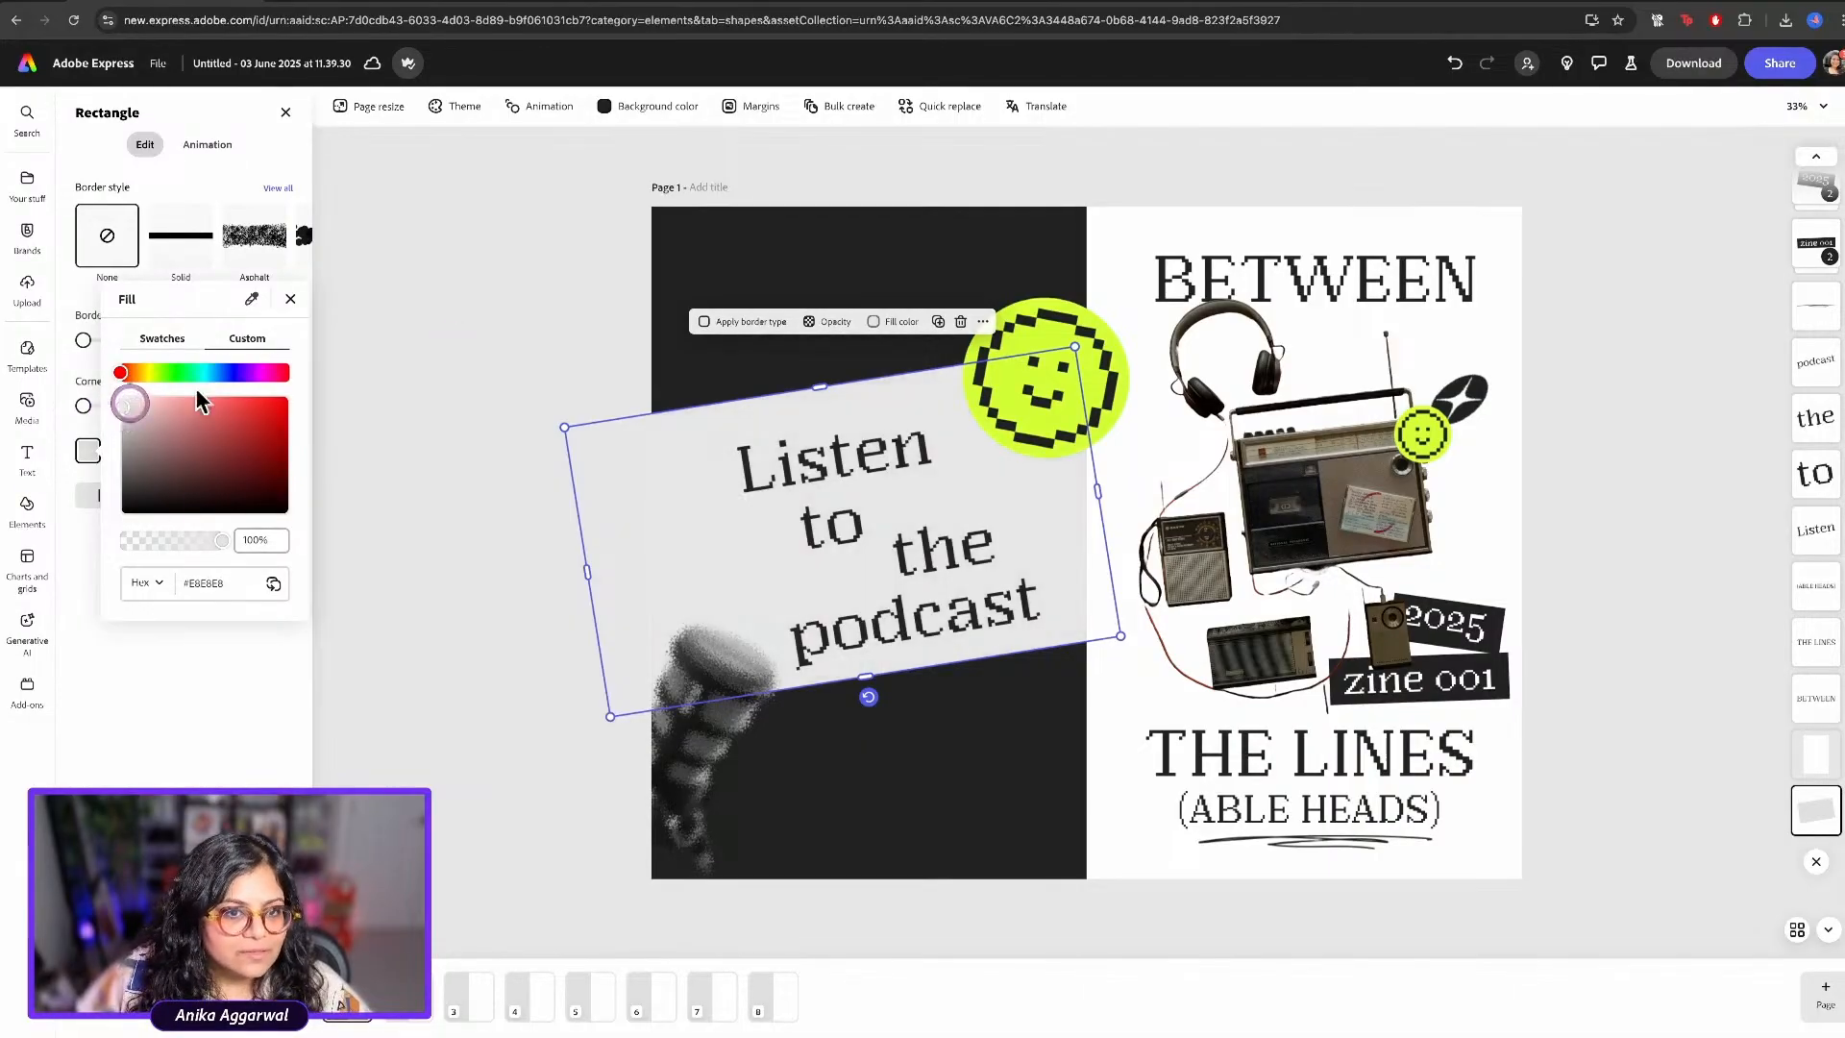
click(626, 355)
click(565, 333)
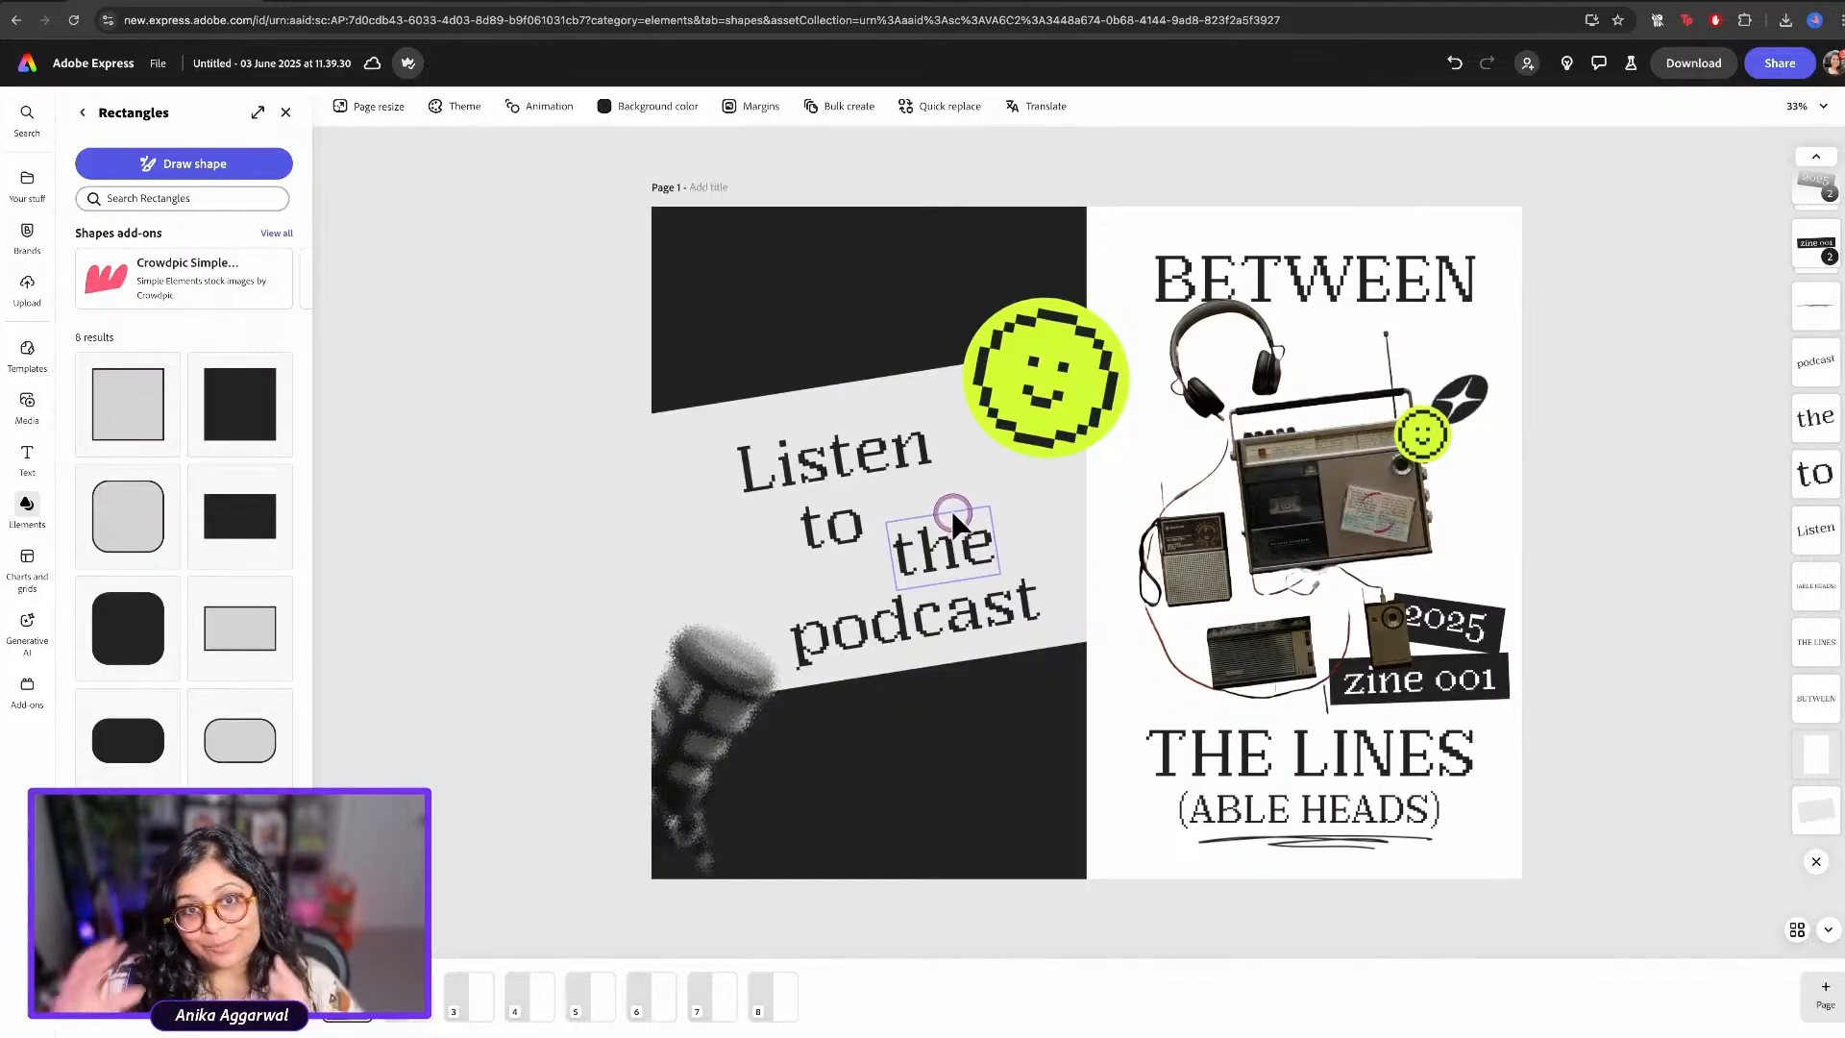
Move the words "Listen", "to", "the" and "podcast" together slightly up and left within the light gray band
click(897, 463)
shift+click(827, 524)
shift+click(966, 555)
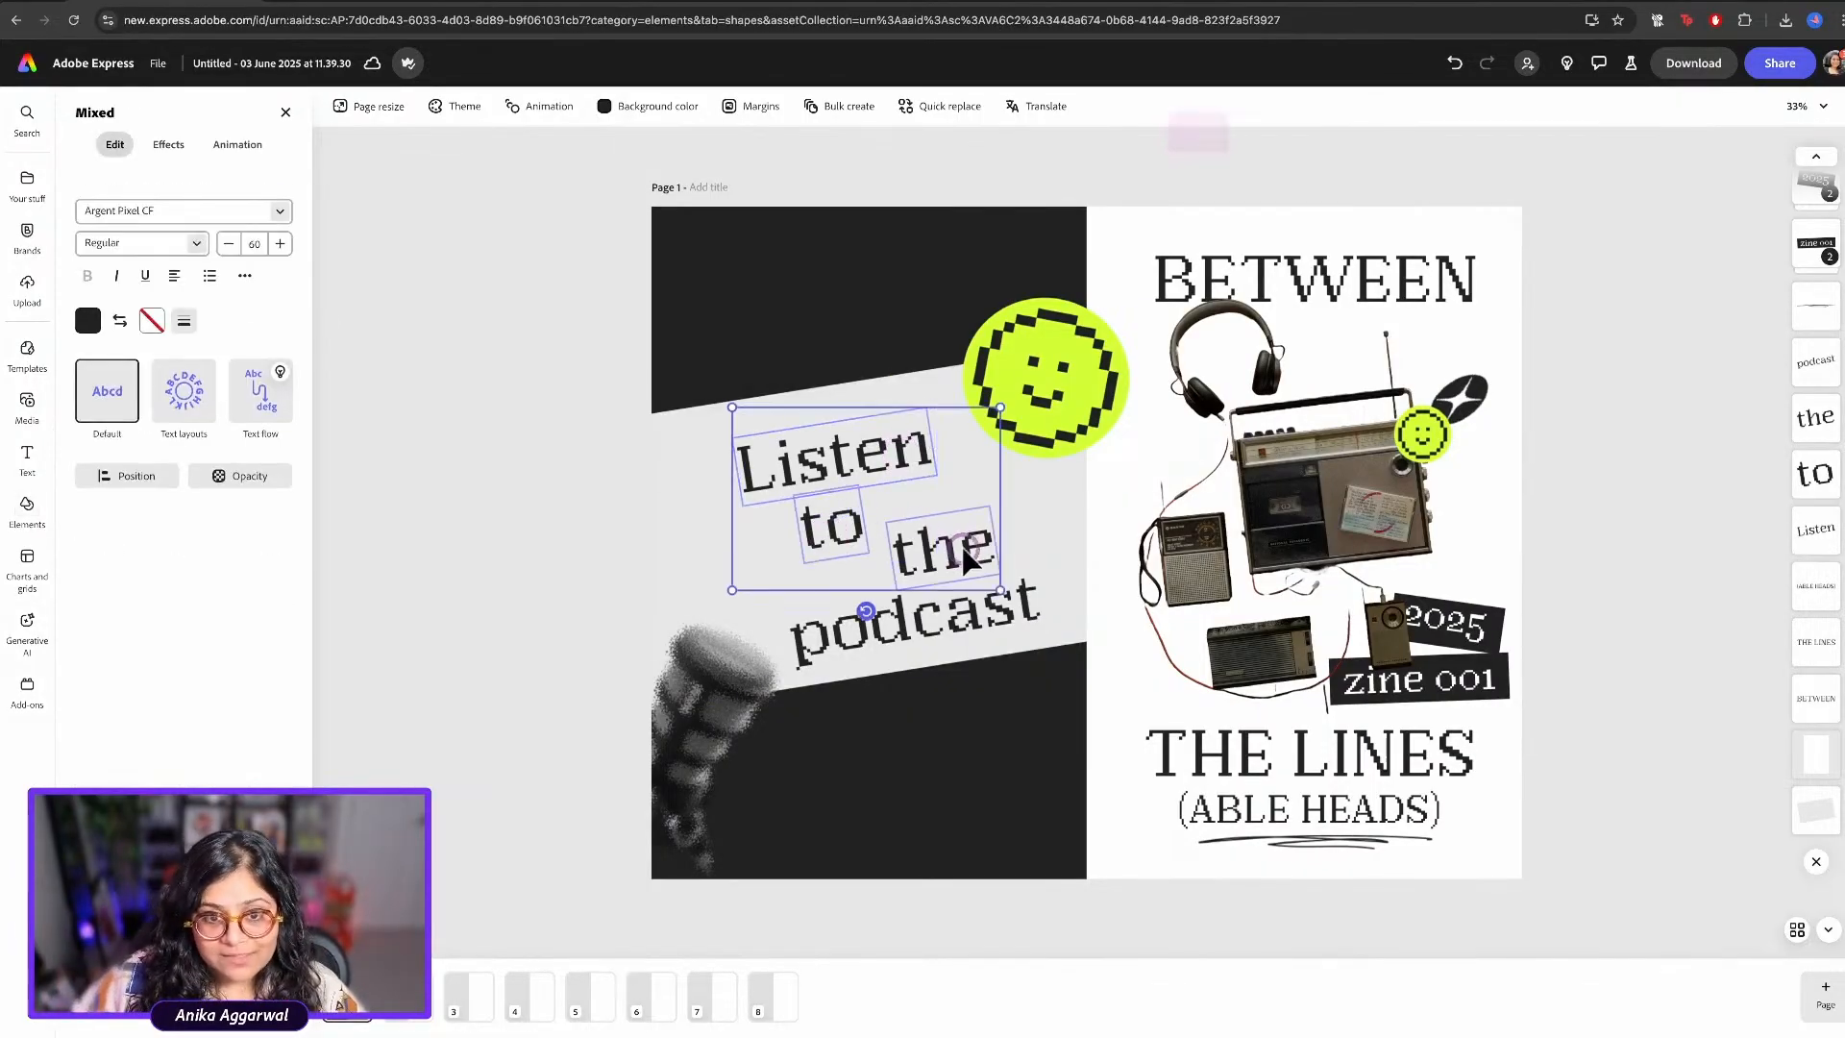
double_click(946, 605)
key(Escape)
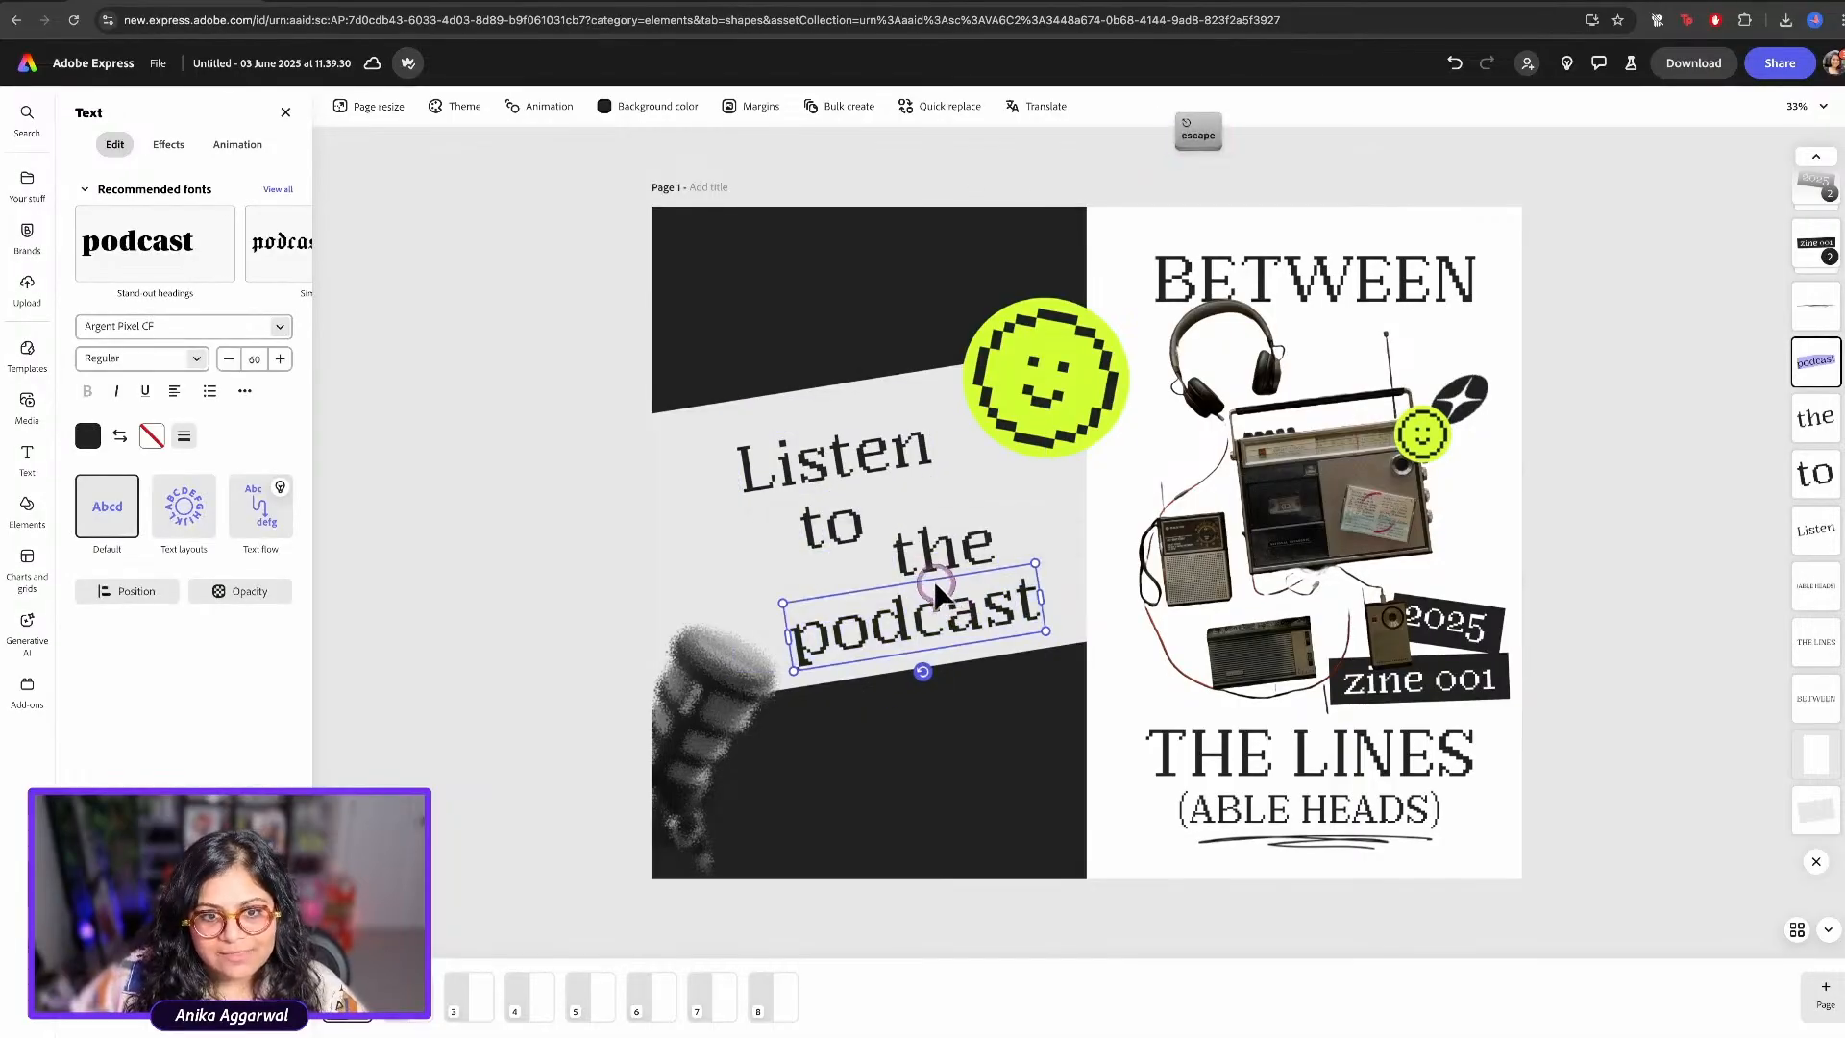
shift+click(939, 555)
shift+click(822, 524)
shift+click(849, 464)
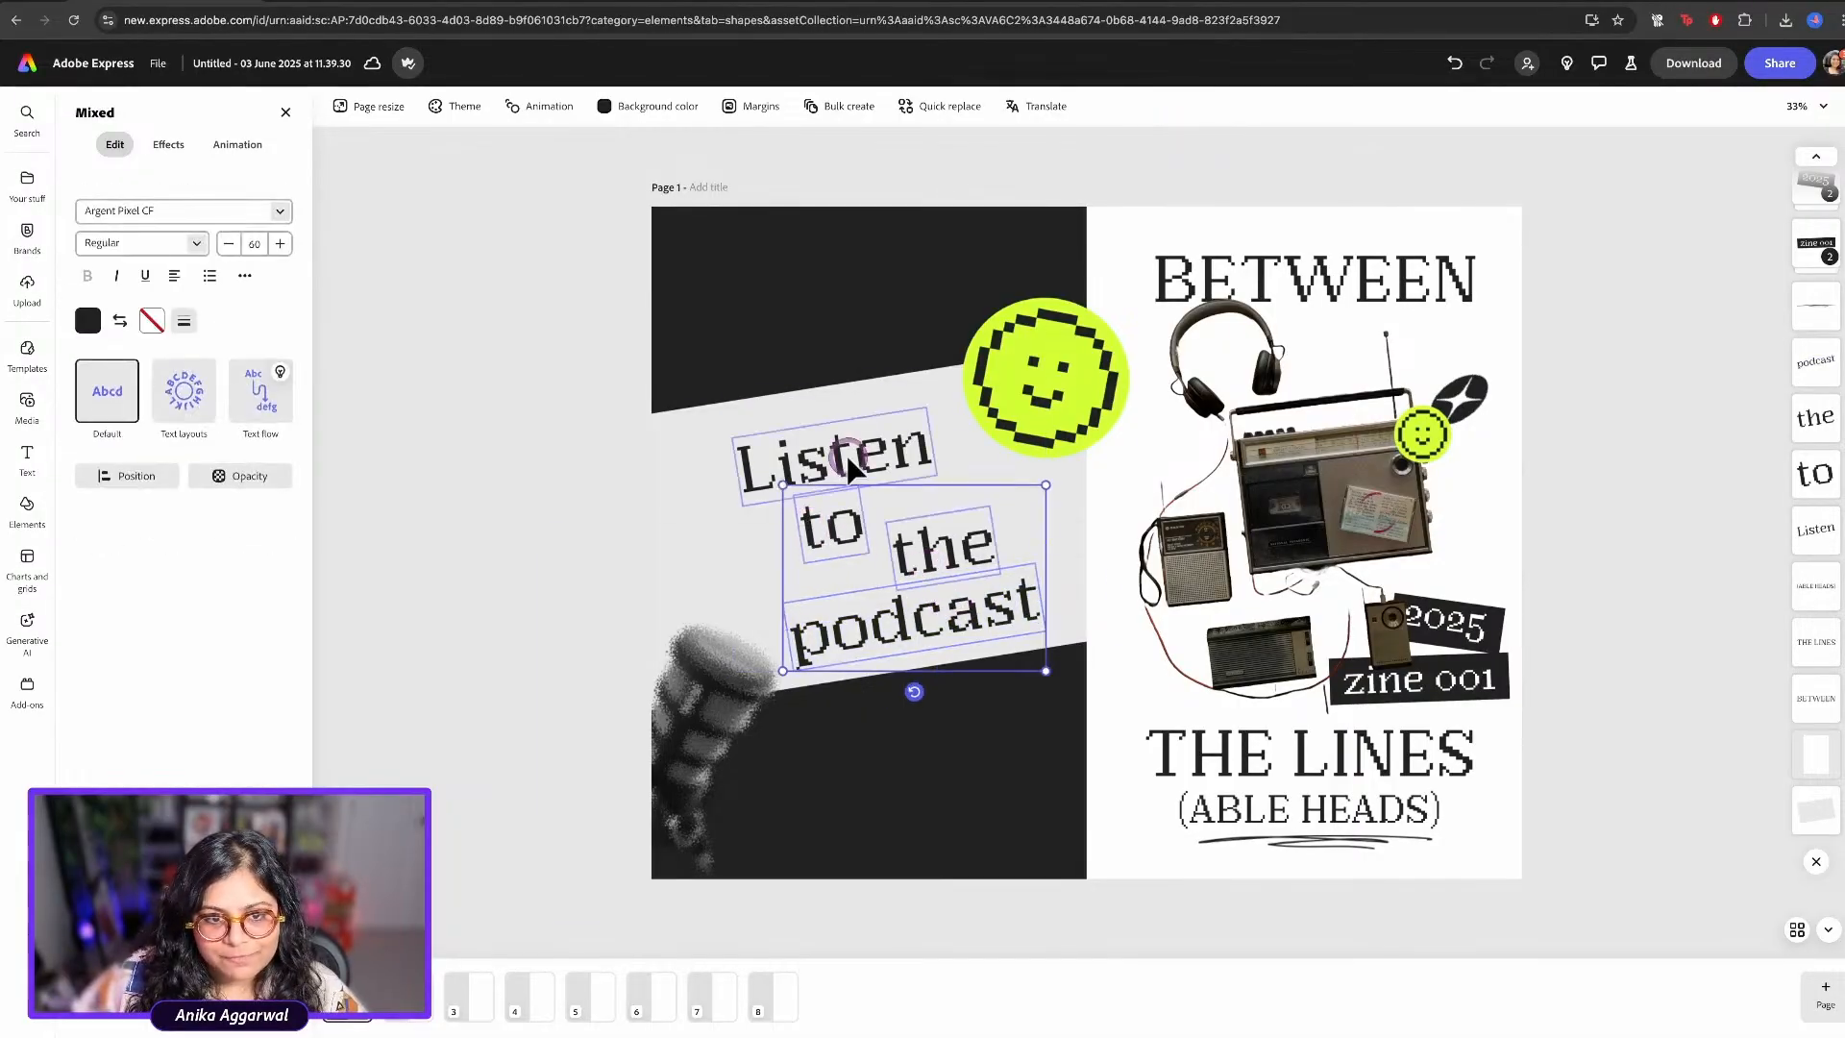
mouse_move(869, 465)
mouse_down()
mouse_move(852, 441)
mouse_move(865, 449)
mouse_up()
click(585, 407)
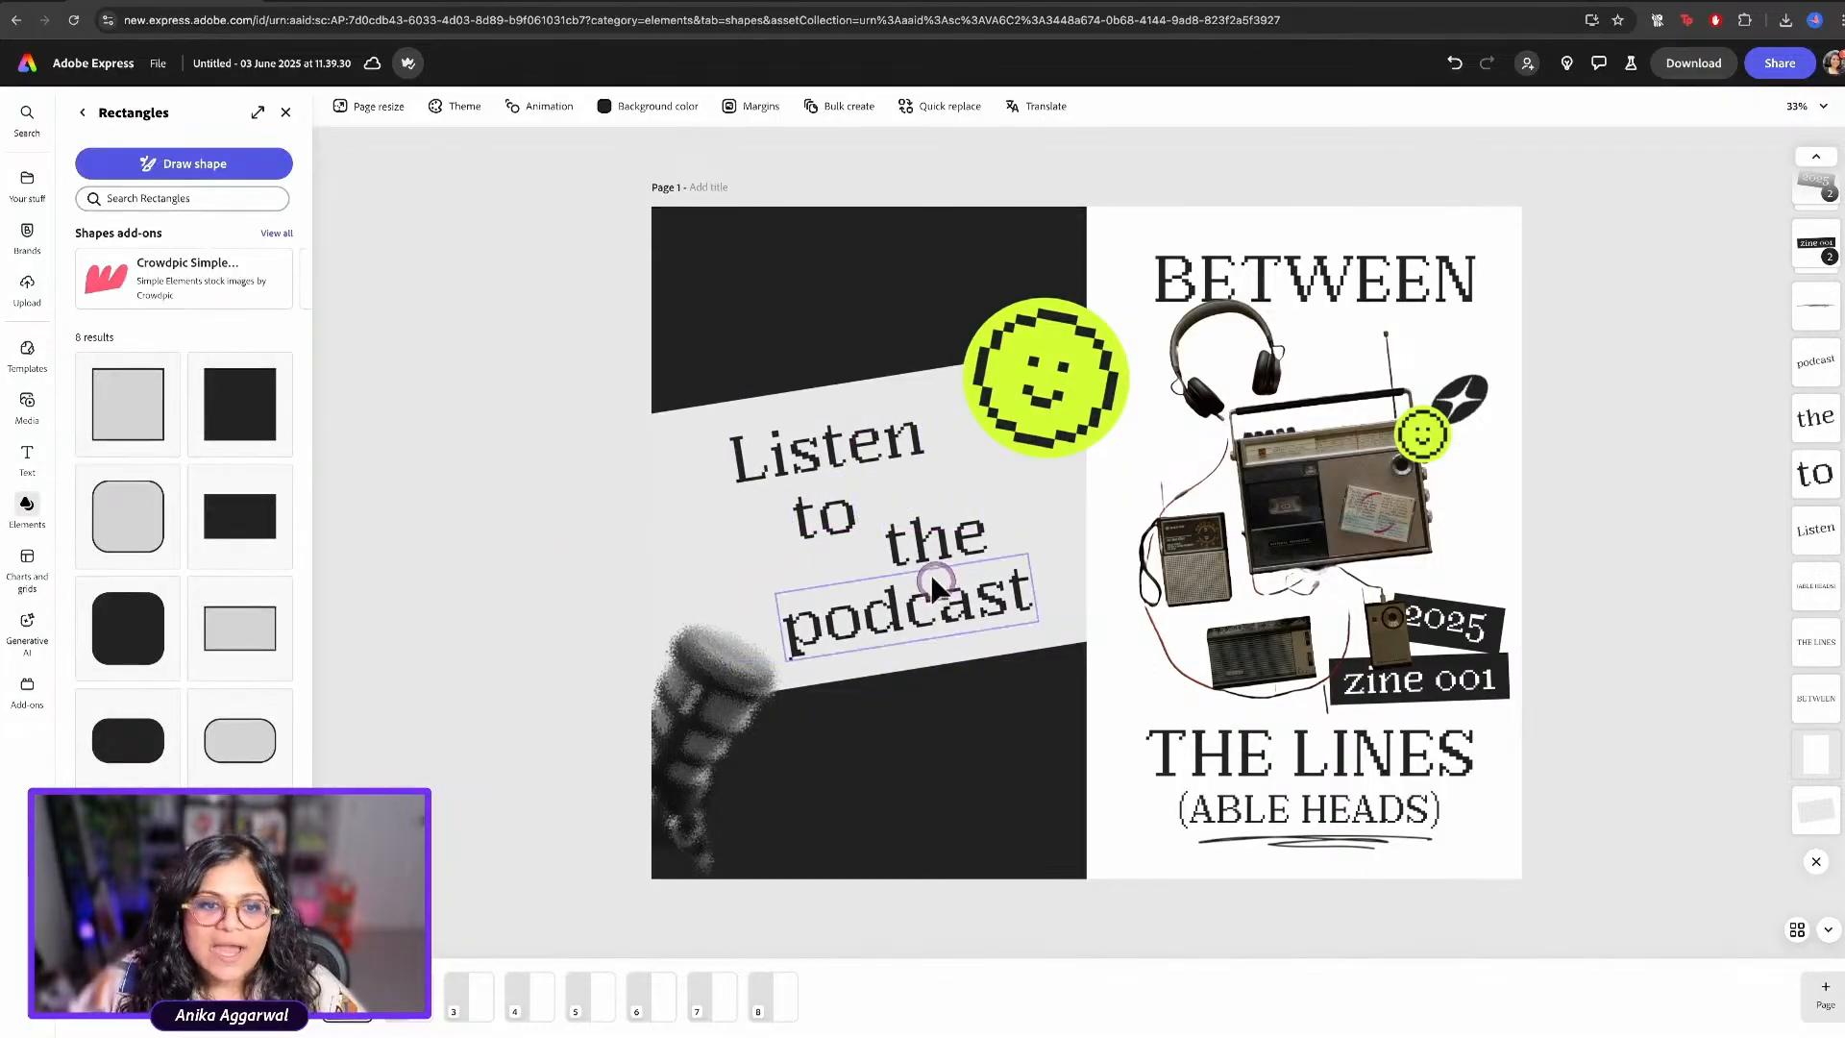
Duplicate "Listen" and the light gray band below "podcast", making the band copy a narrow tilted strip behind the copied word
click(828, 481)
key(alt)
drag(805, 457, 894, 749)
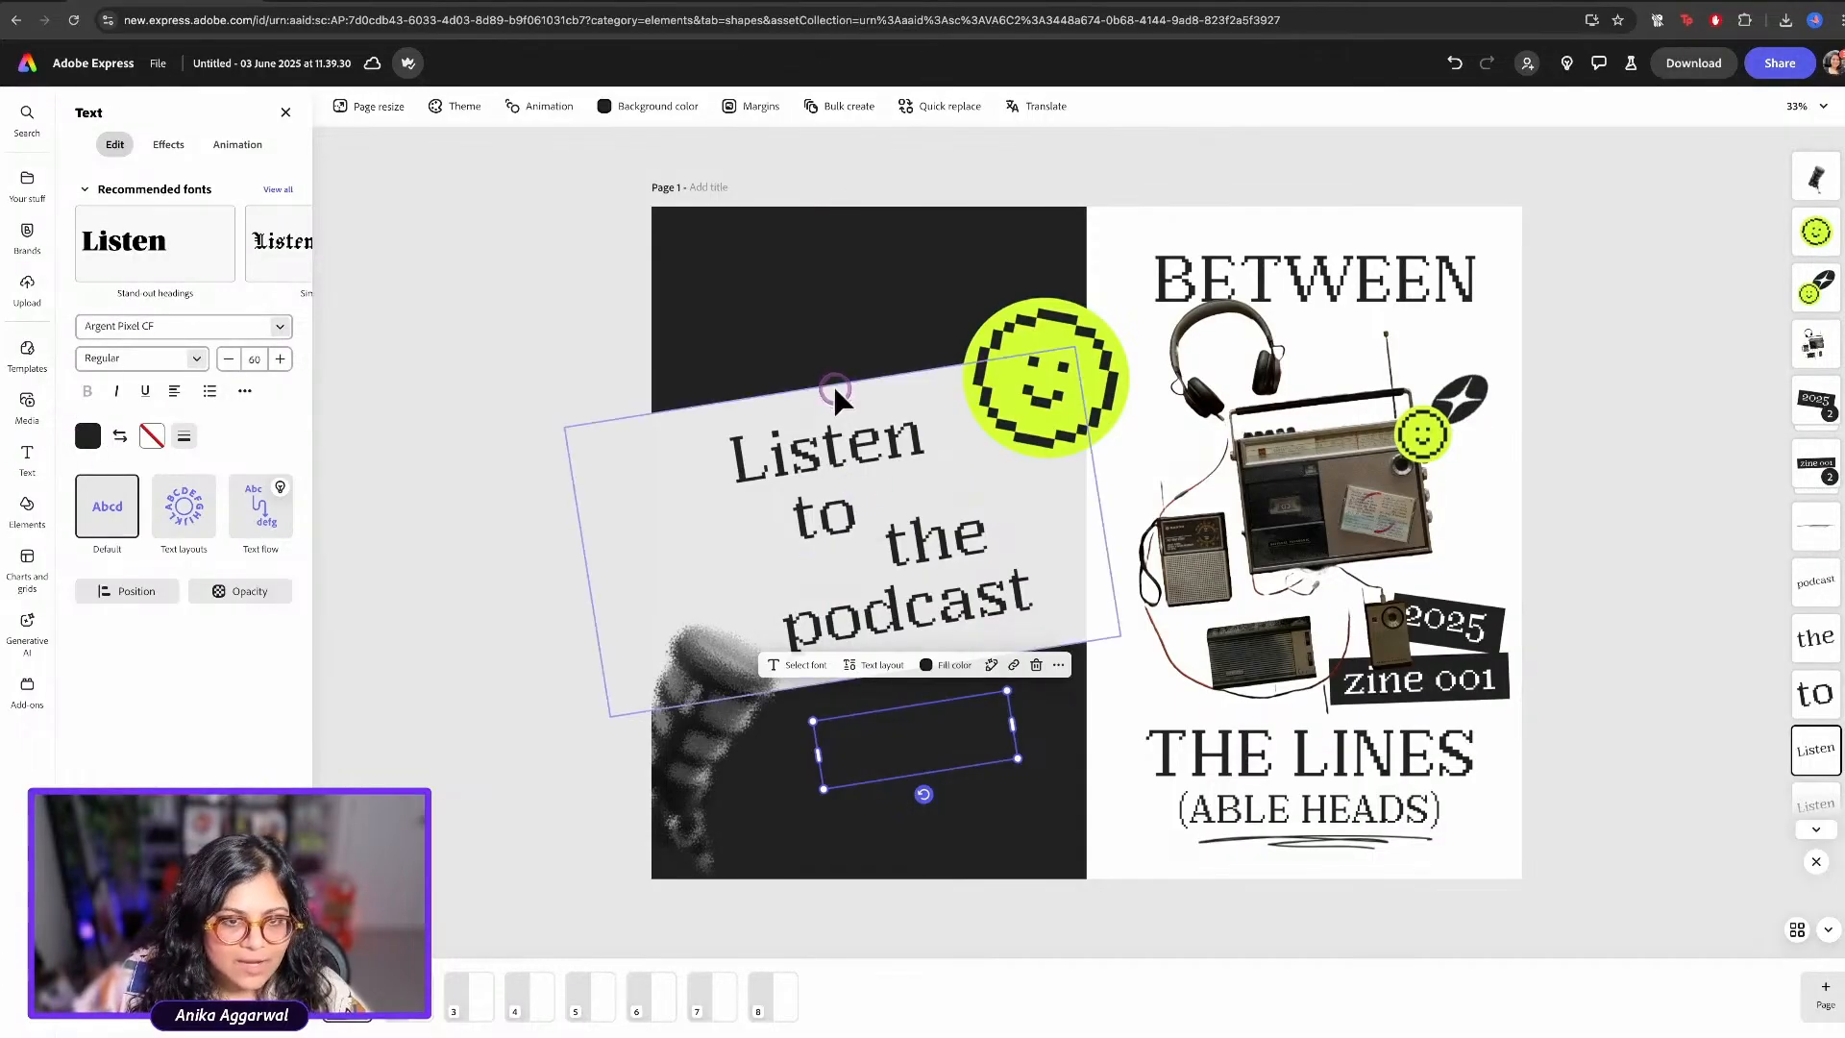
click(810, 395)
key(alt)
drag(799, 394, 853, 748)
Set the copied "Listen" to font size 36 and replace its text with "podcast.ablehead.com"
click(883, 752)
click(248, 358)
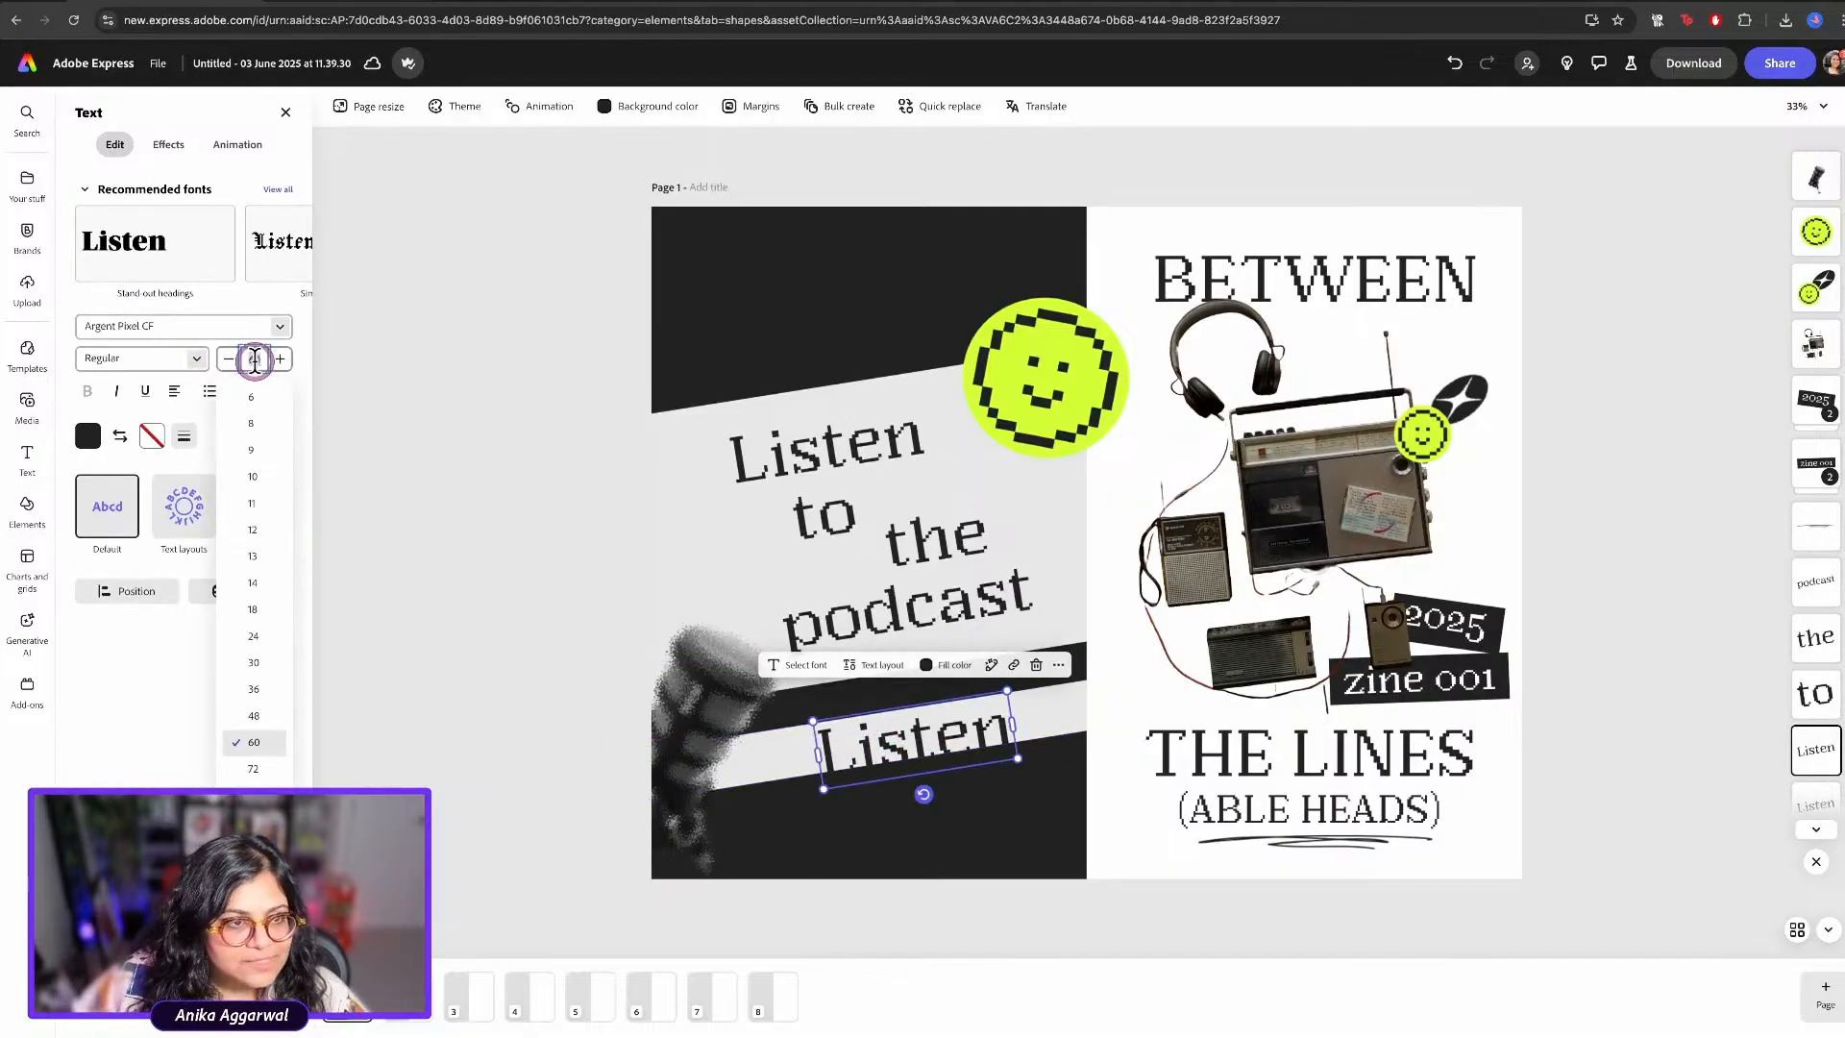
click(258, 709)
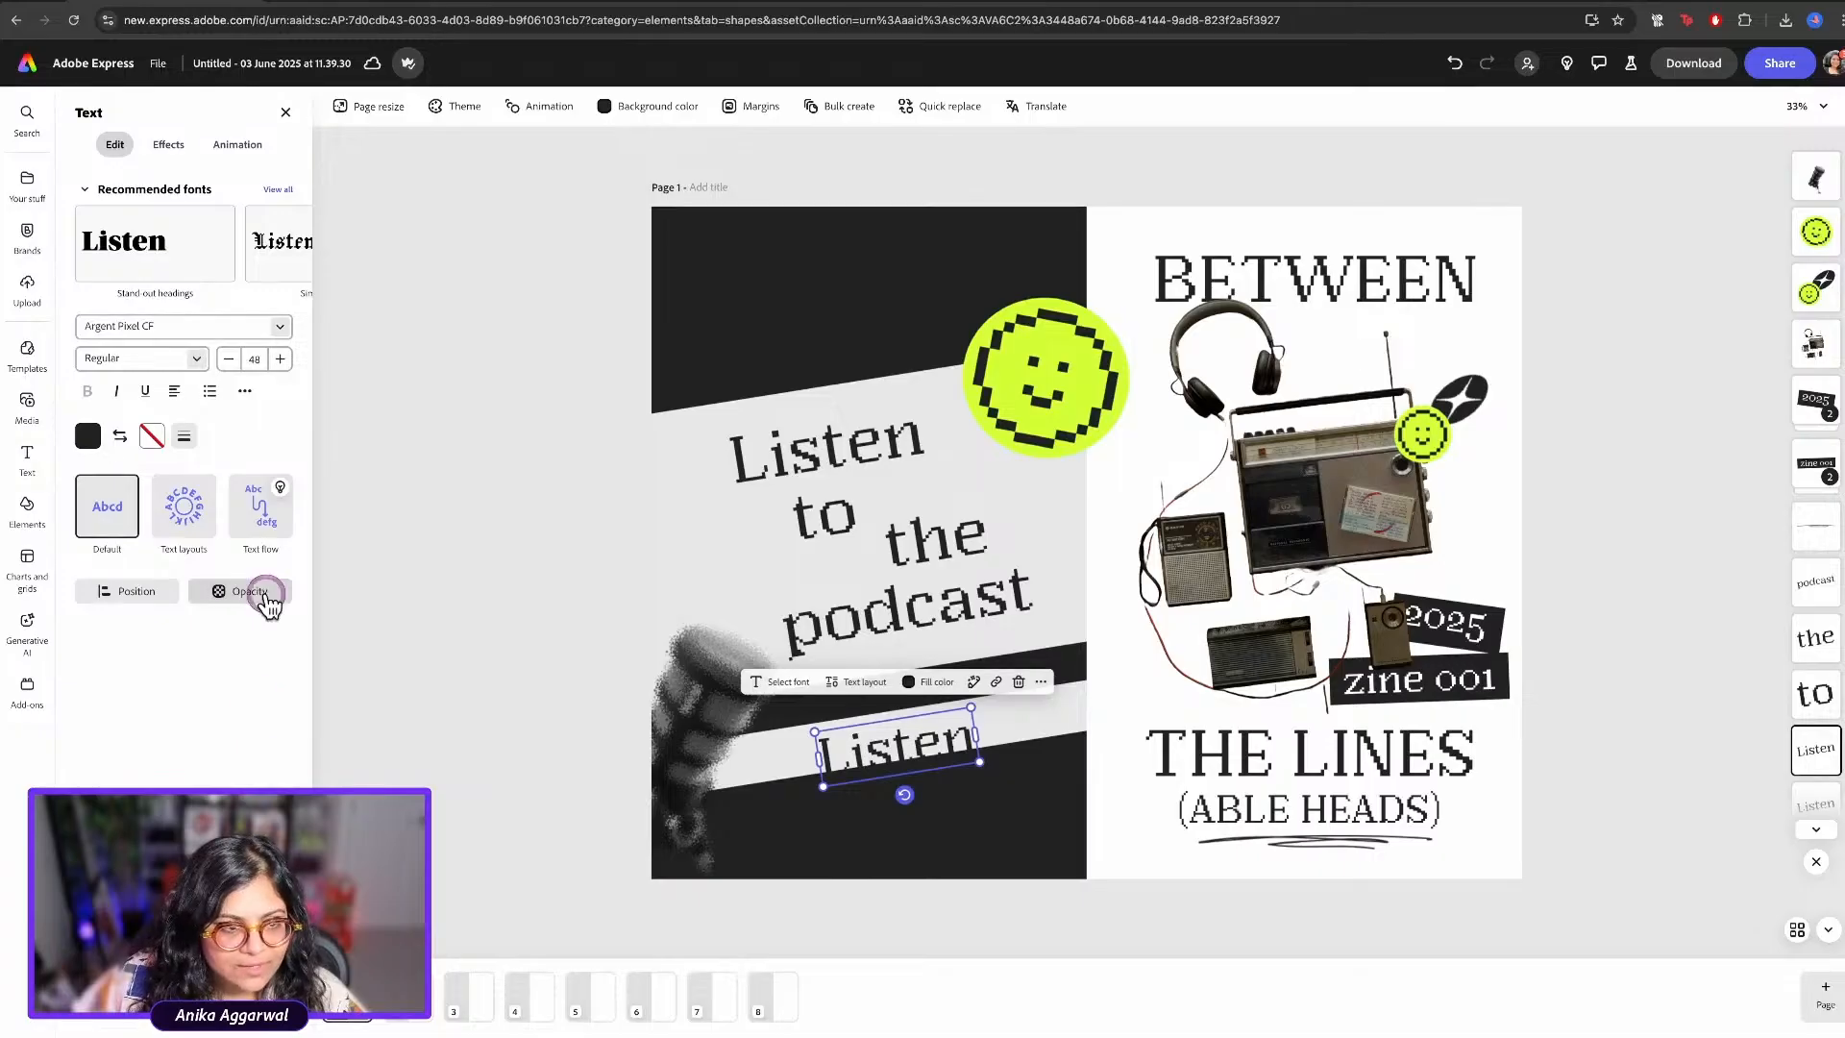
click(255, 360)
click(254, 690)
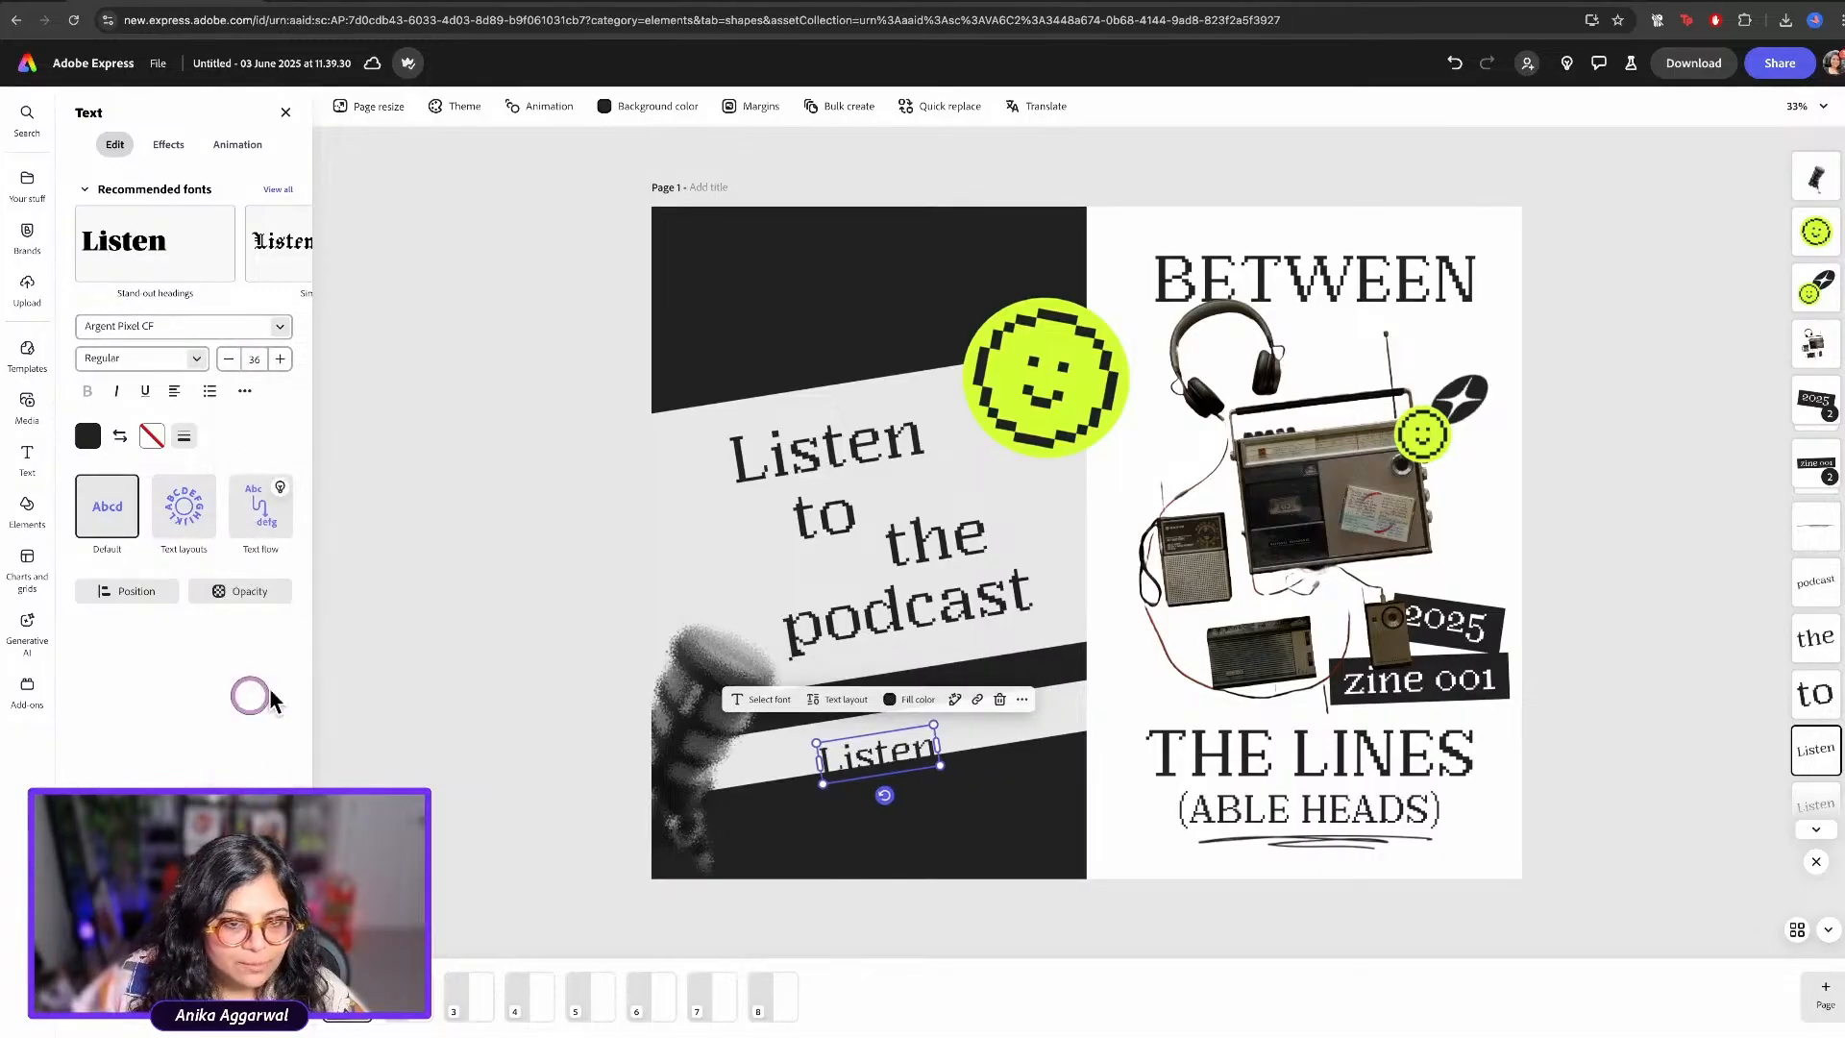
click(906, 733)
double_click(906, 733)
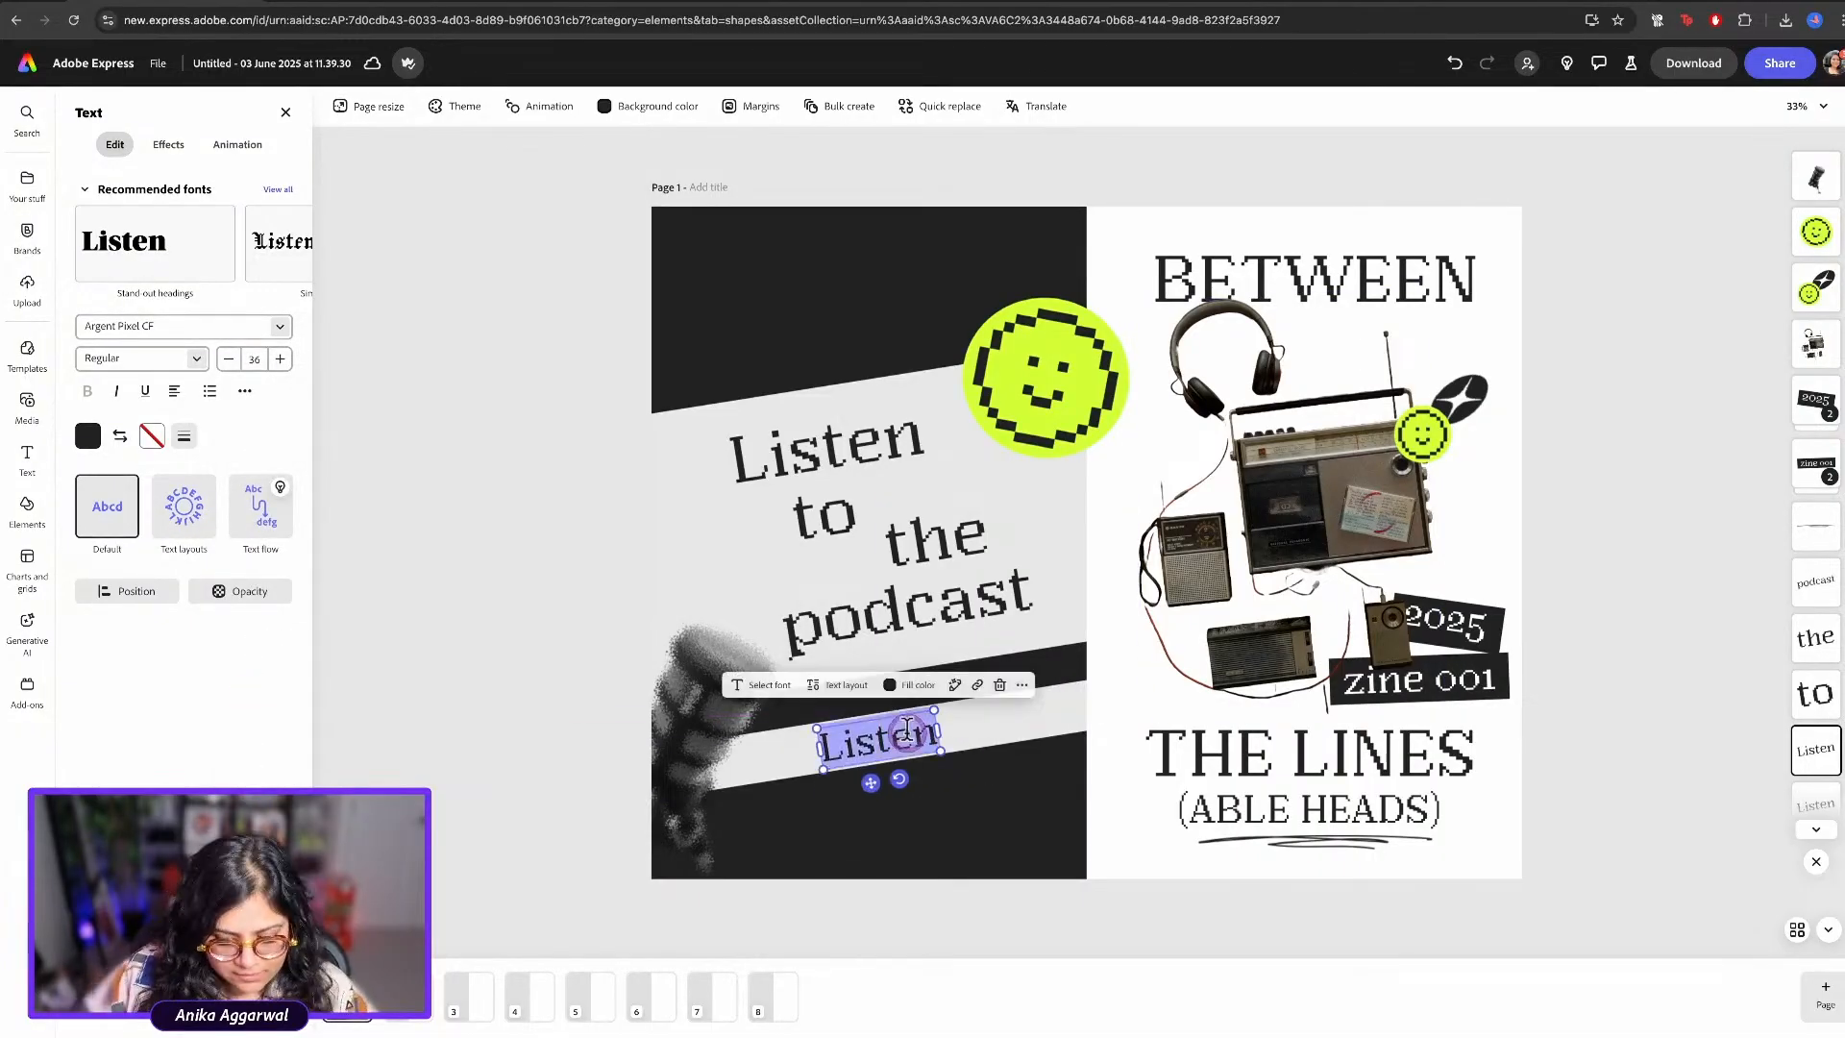
text(podcast.)
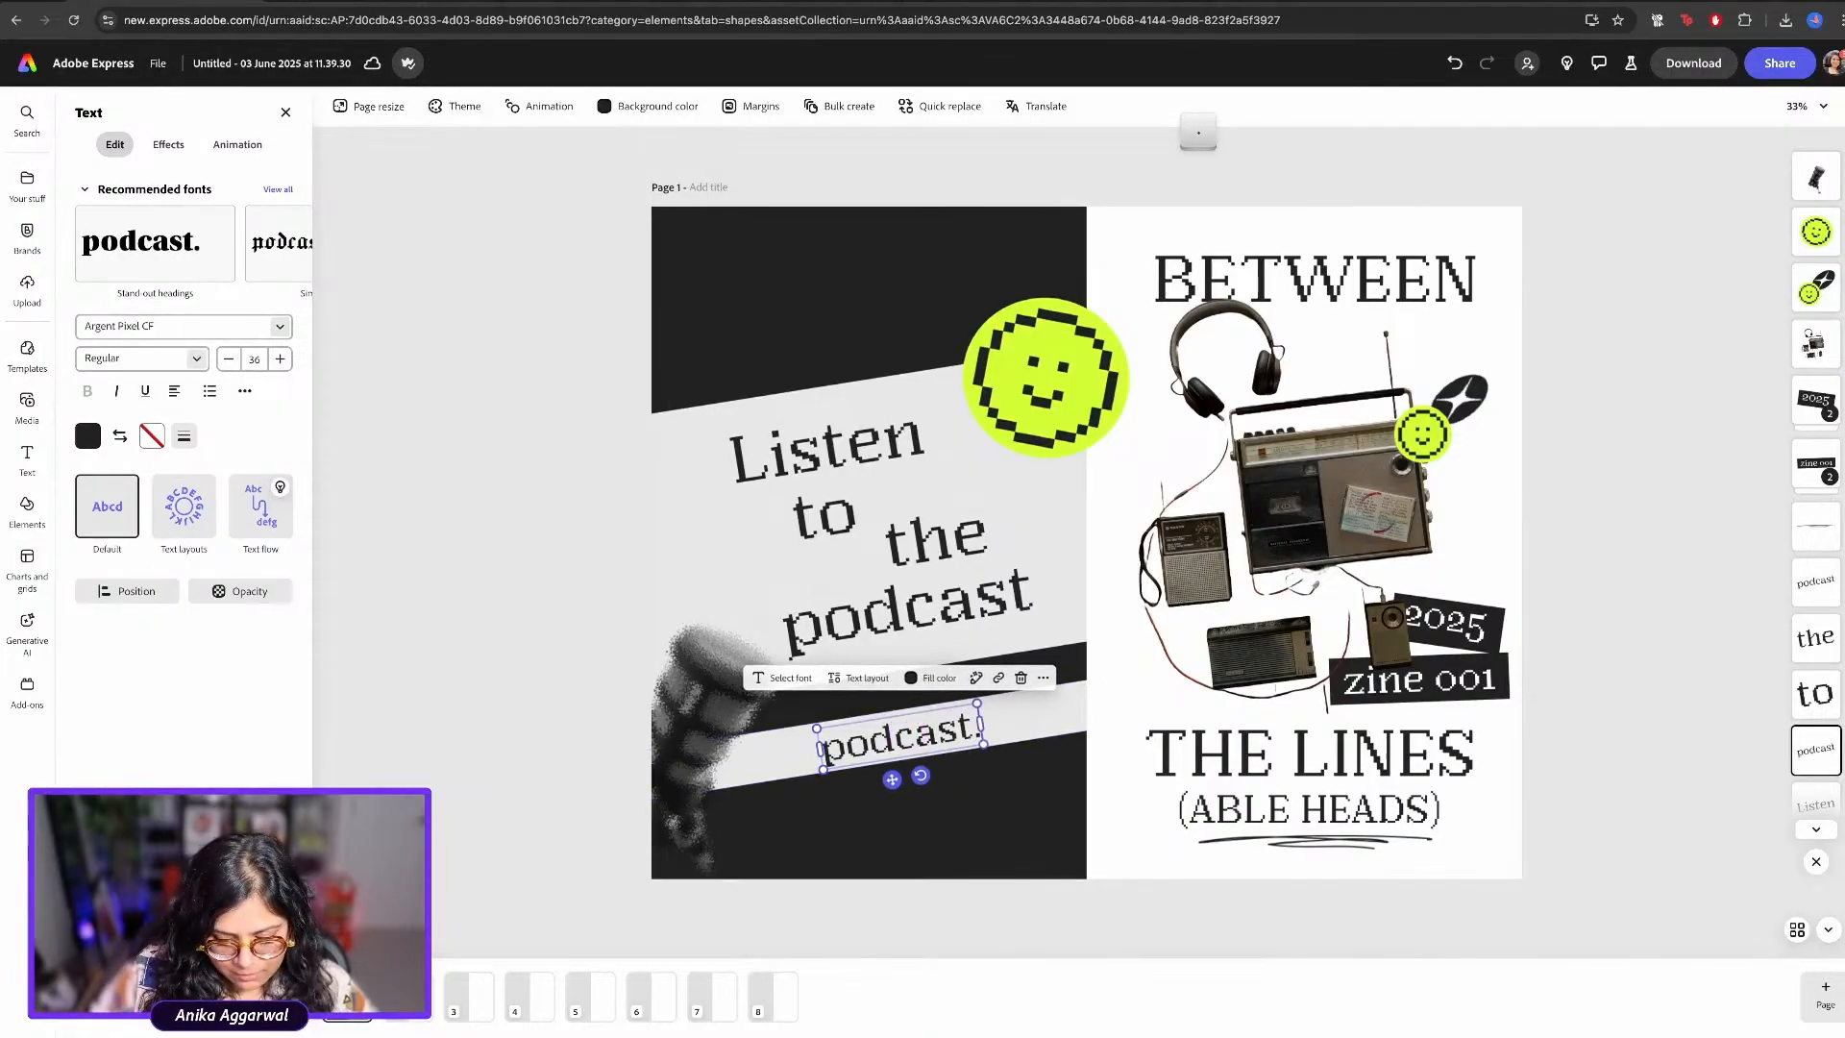
text(ablehead.com)
key(Escape)
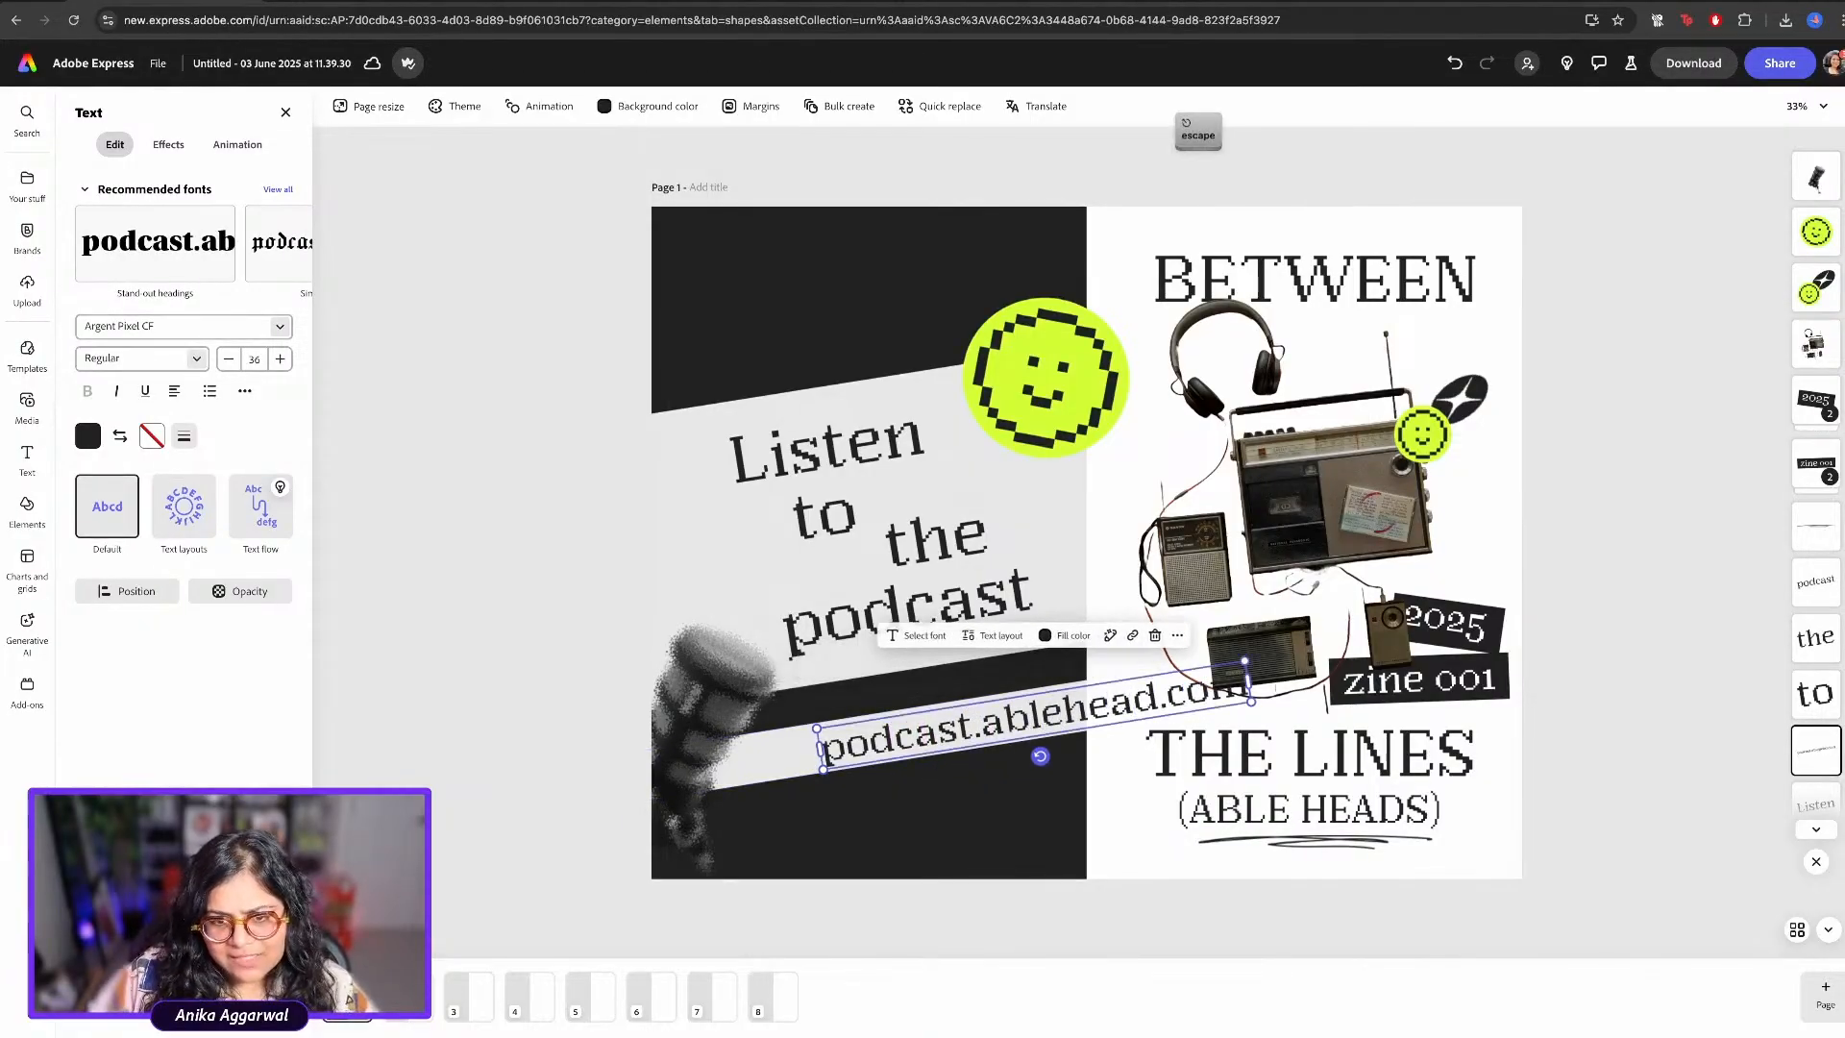
Reduce the web address to font size 24 and position it inside the narrow strip beside the microphone
drag(934, 737, 828, 754)
click(254, 358)
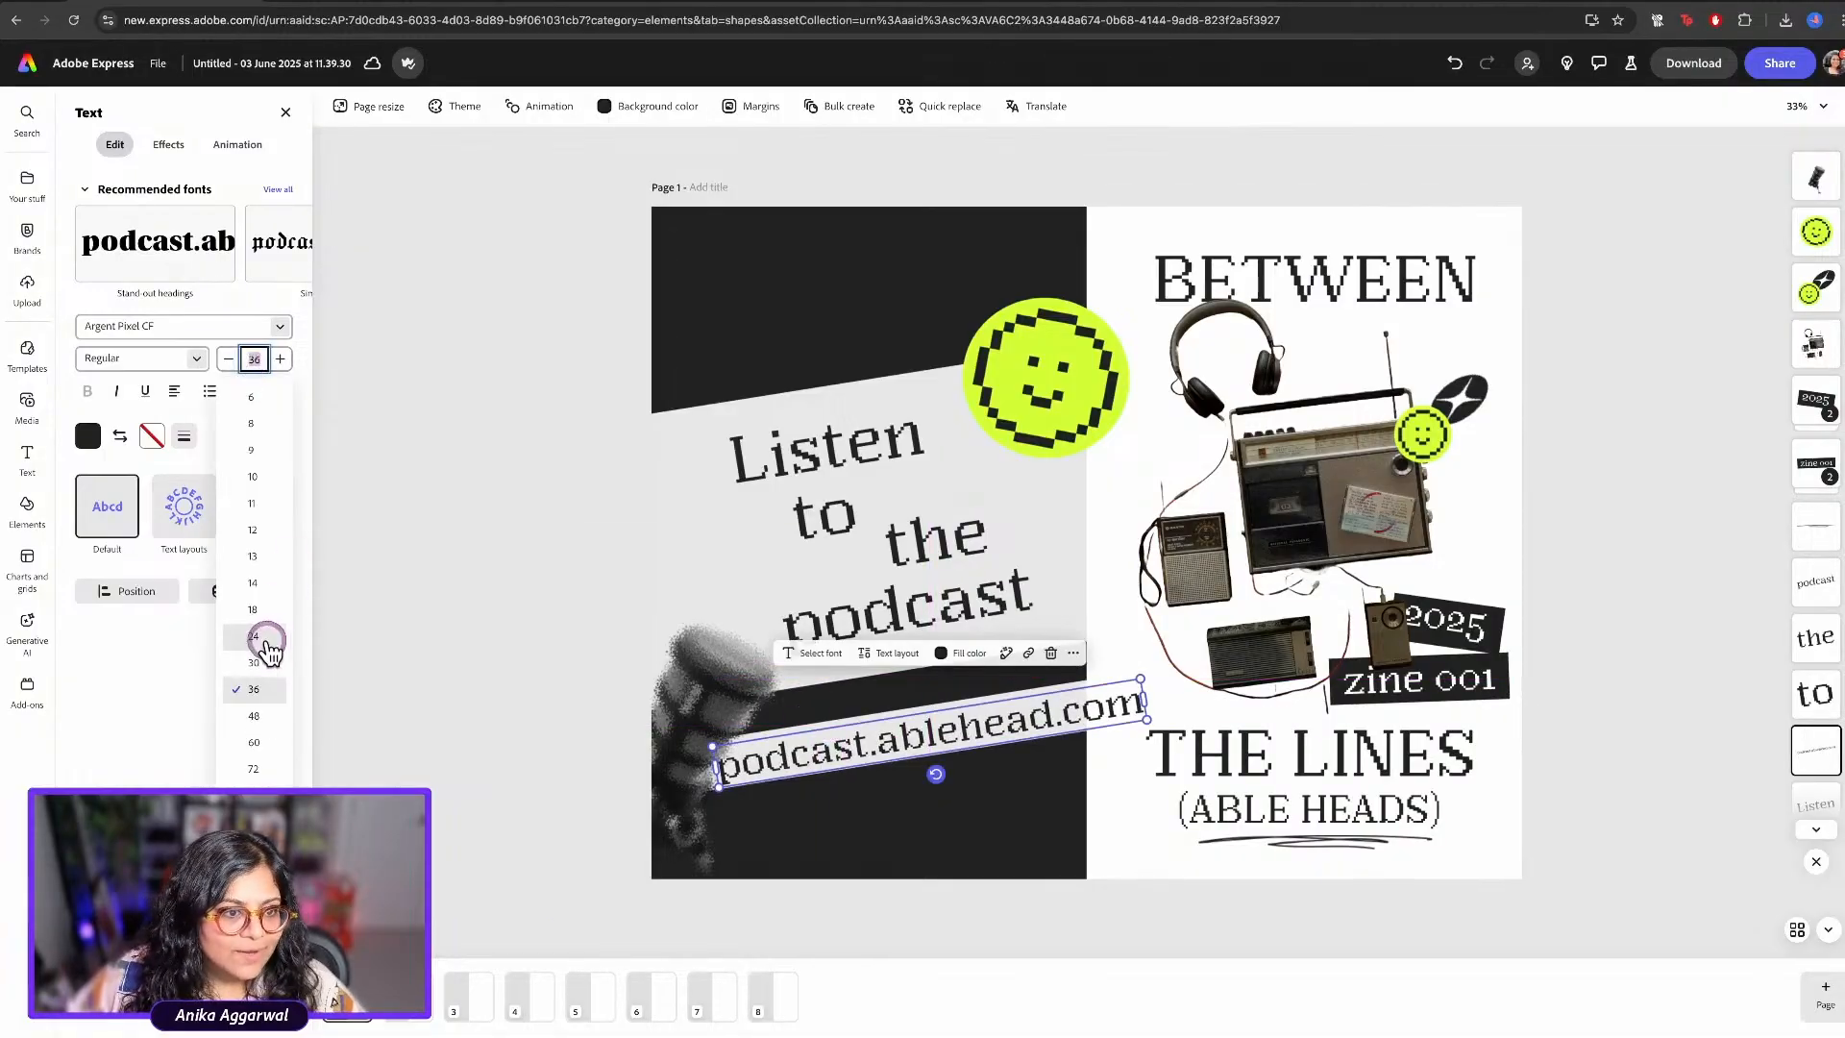
click(254, 661)
click(254, 359)
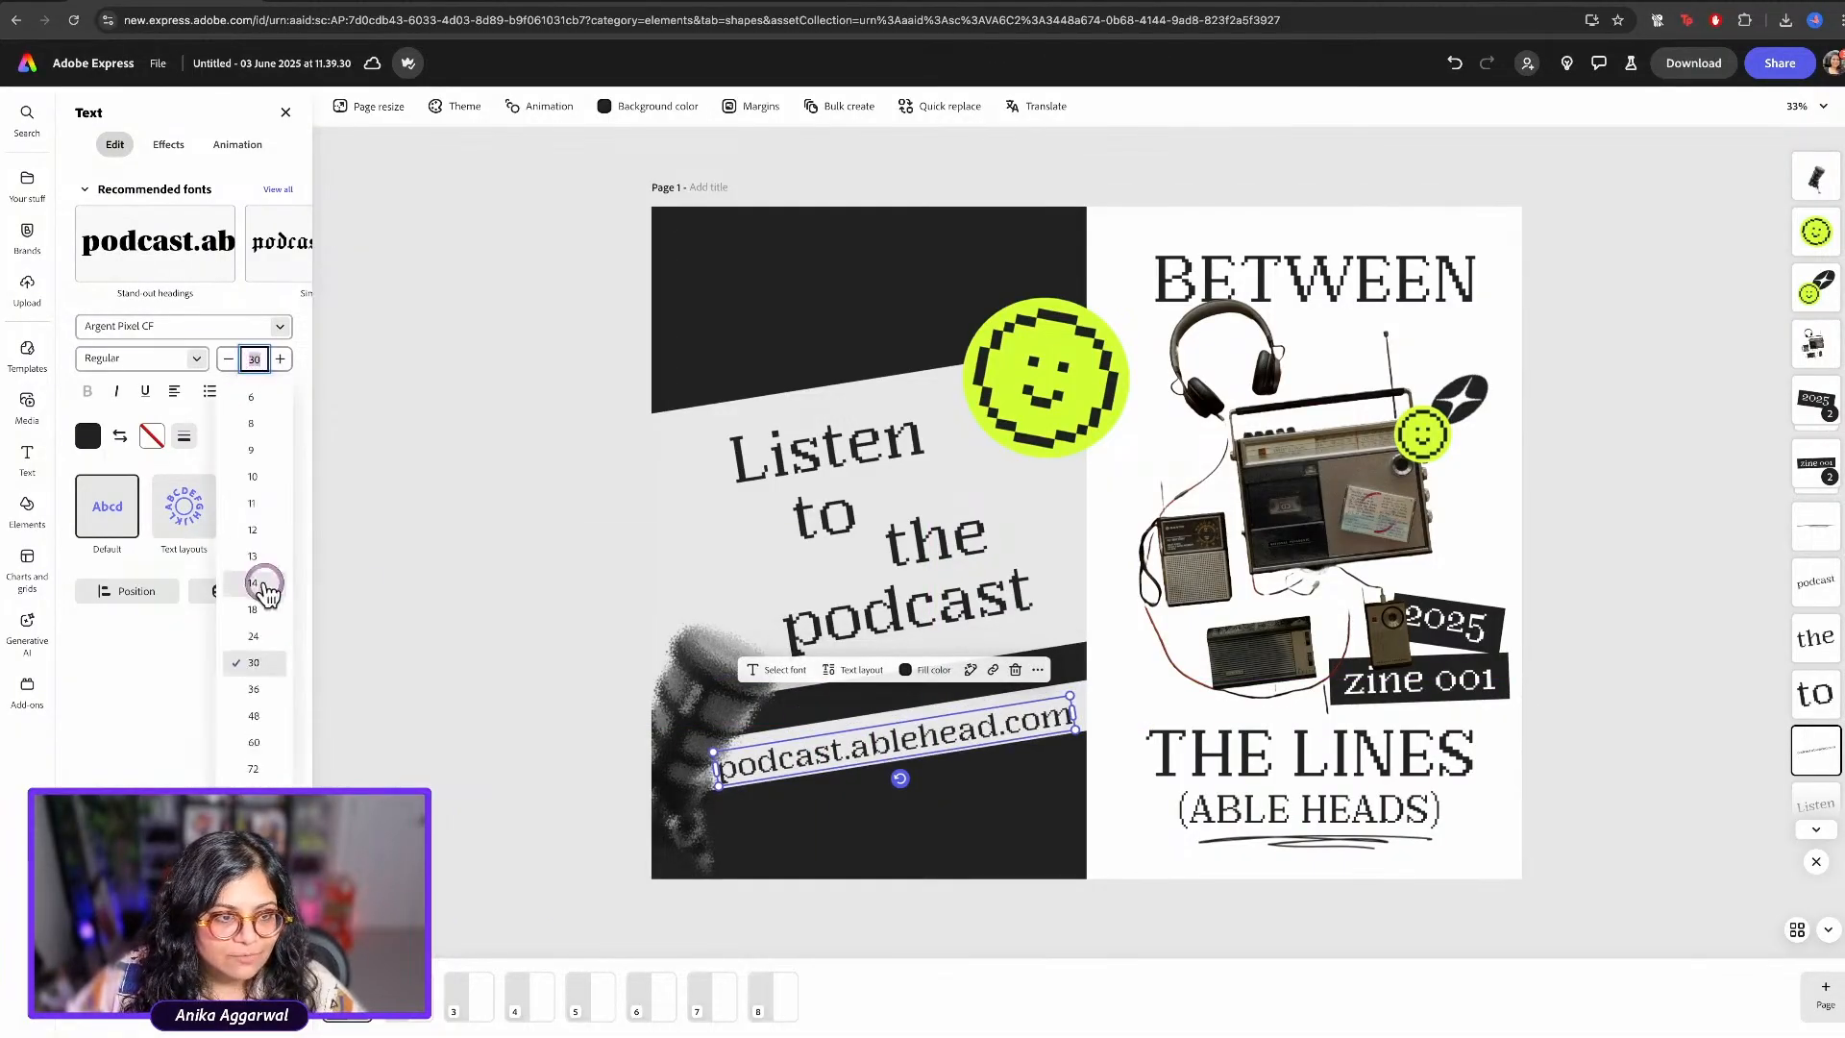
click(267, 636)
drag(972, 741, 1000, 722)
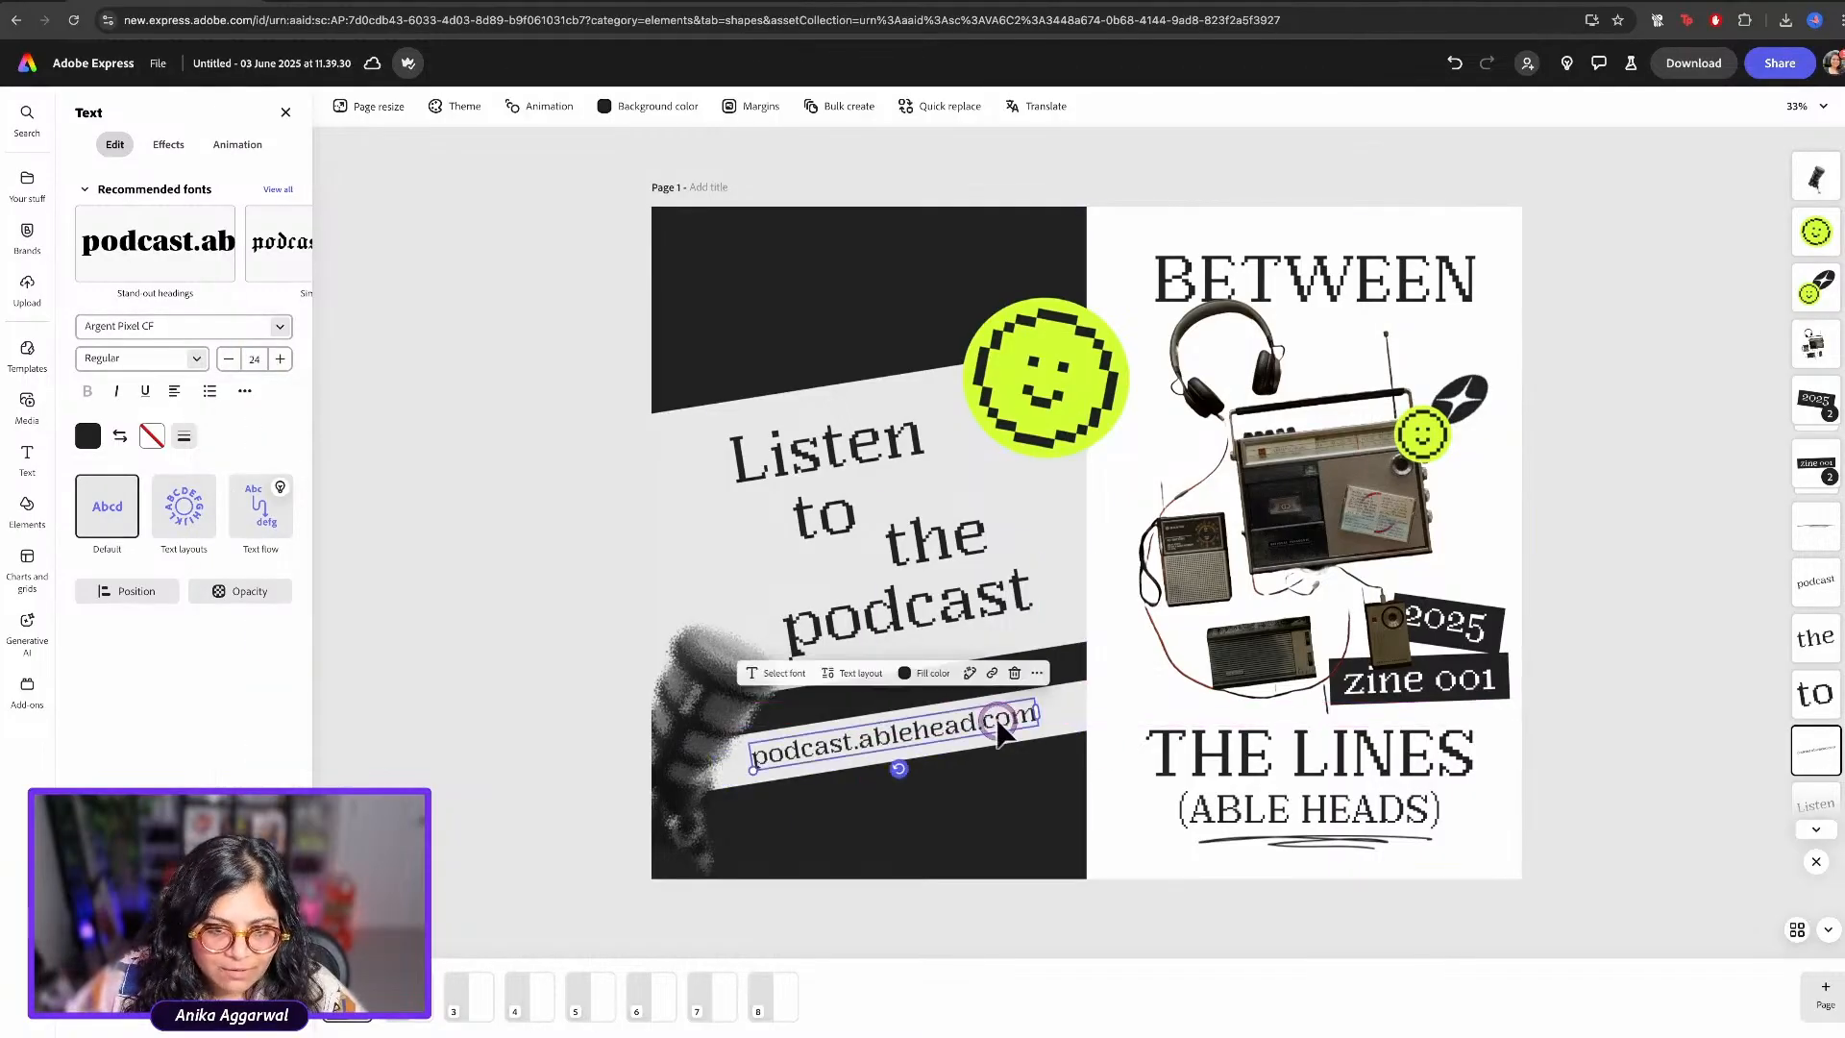
drag(899, 769, 898, 773)
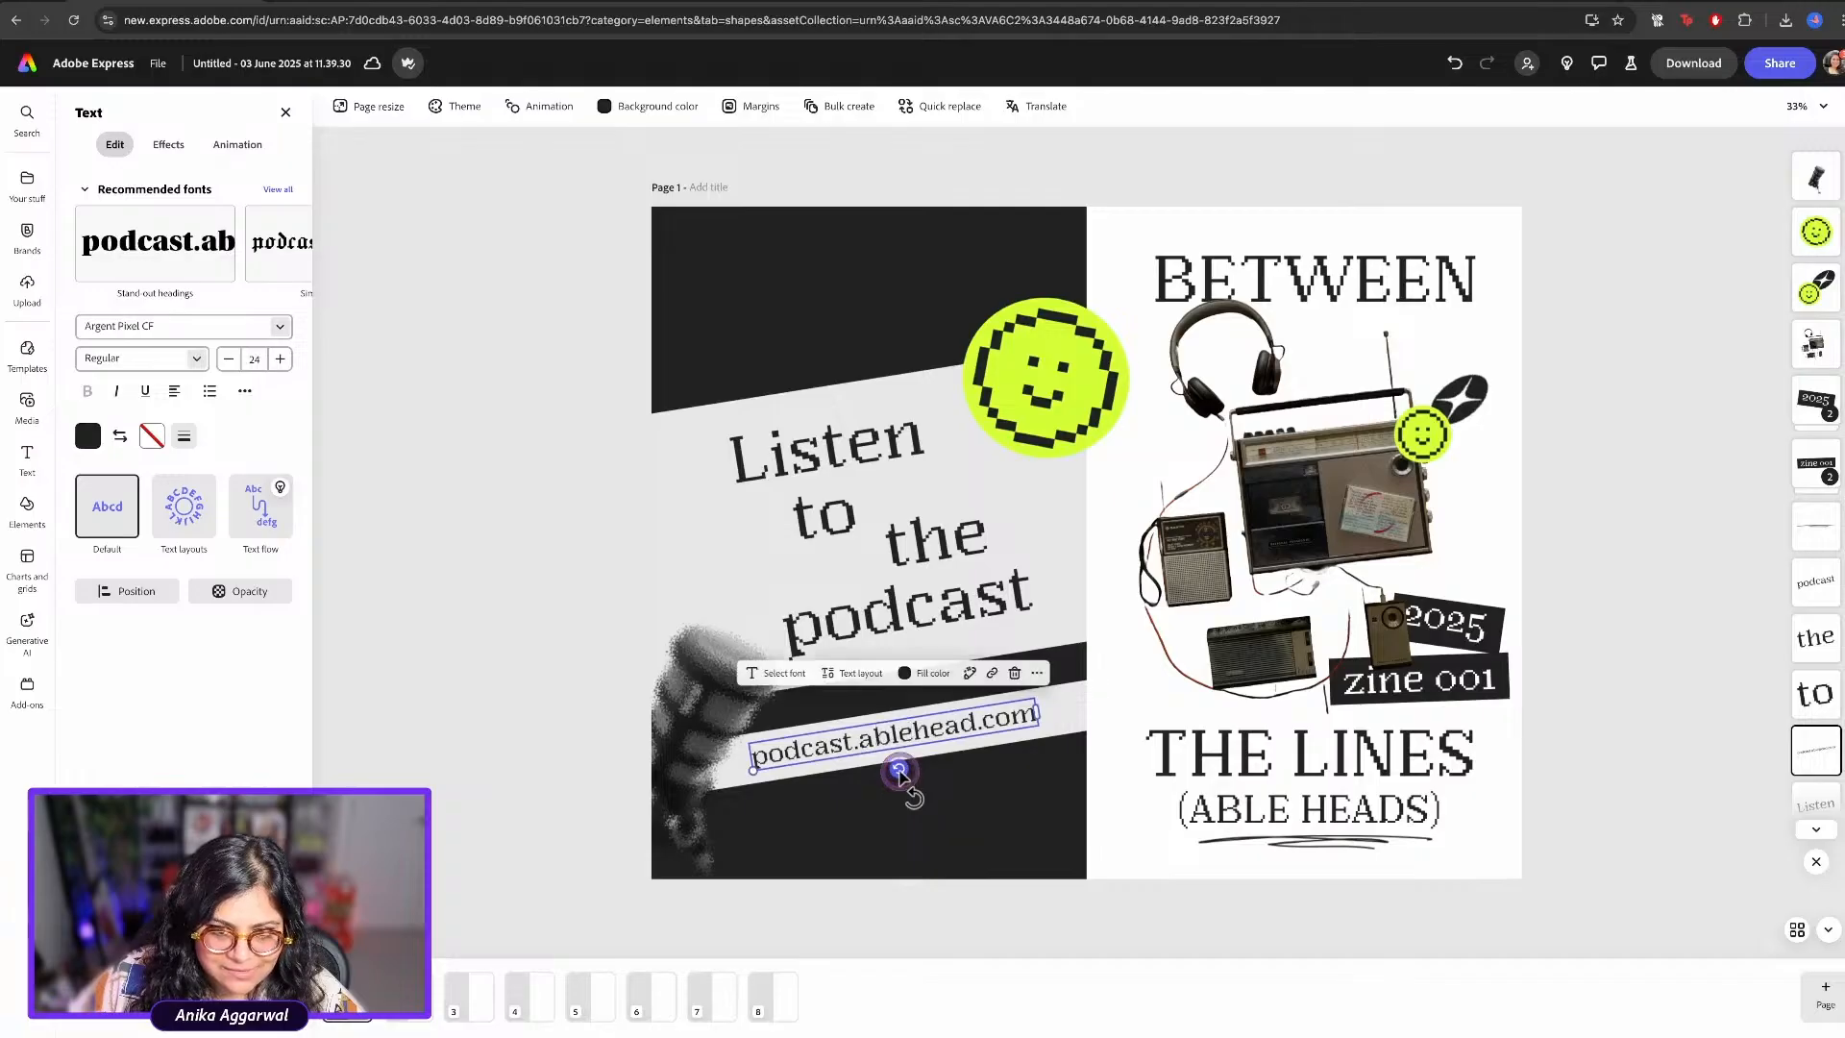
click(582, 455)
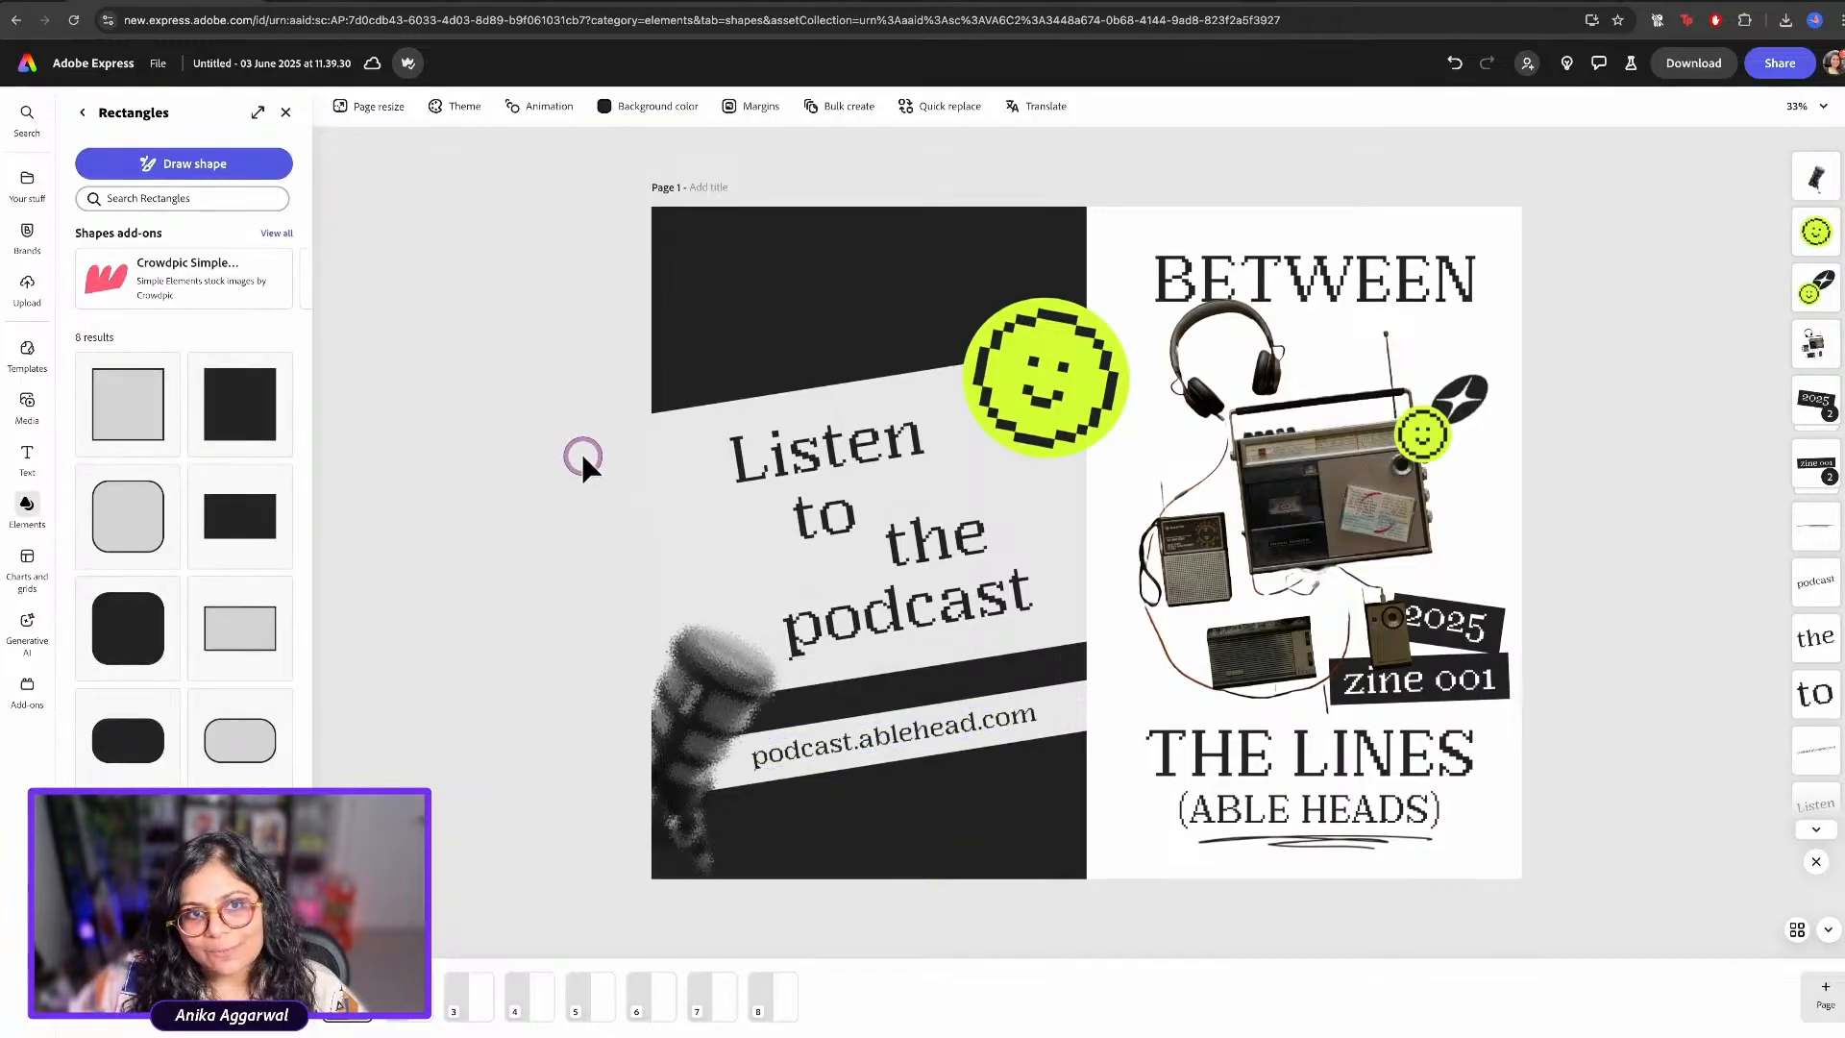
Open the Adobe Express home page in a new browser tab and start the Generate QR code quick action
click(415, 119)
key(super+t)
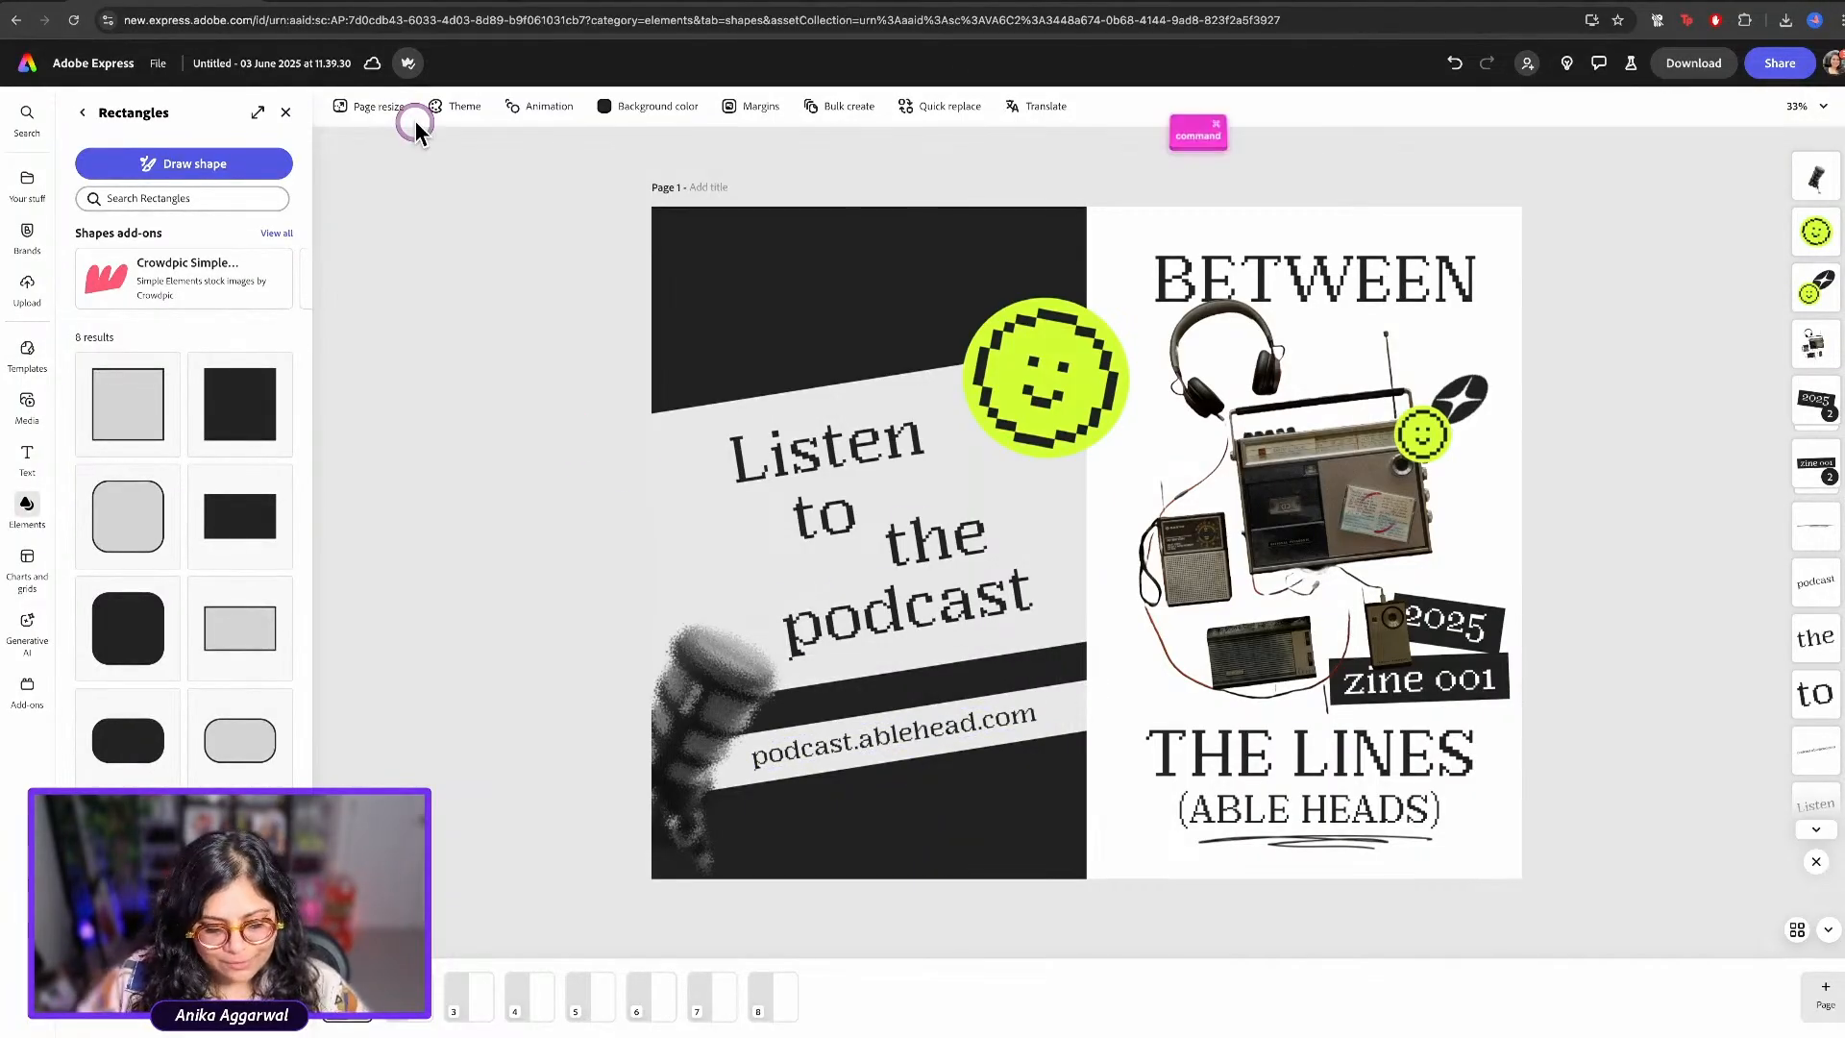
text(new)
key(Return)
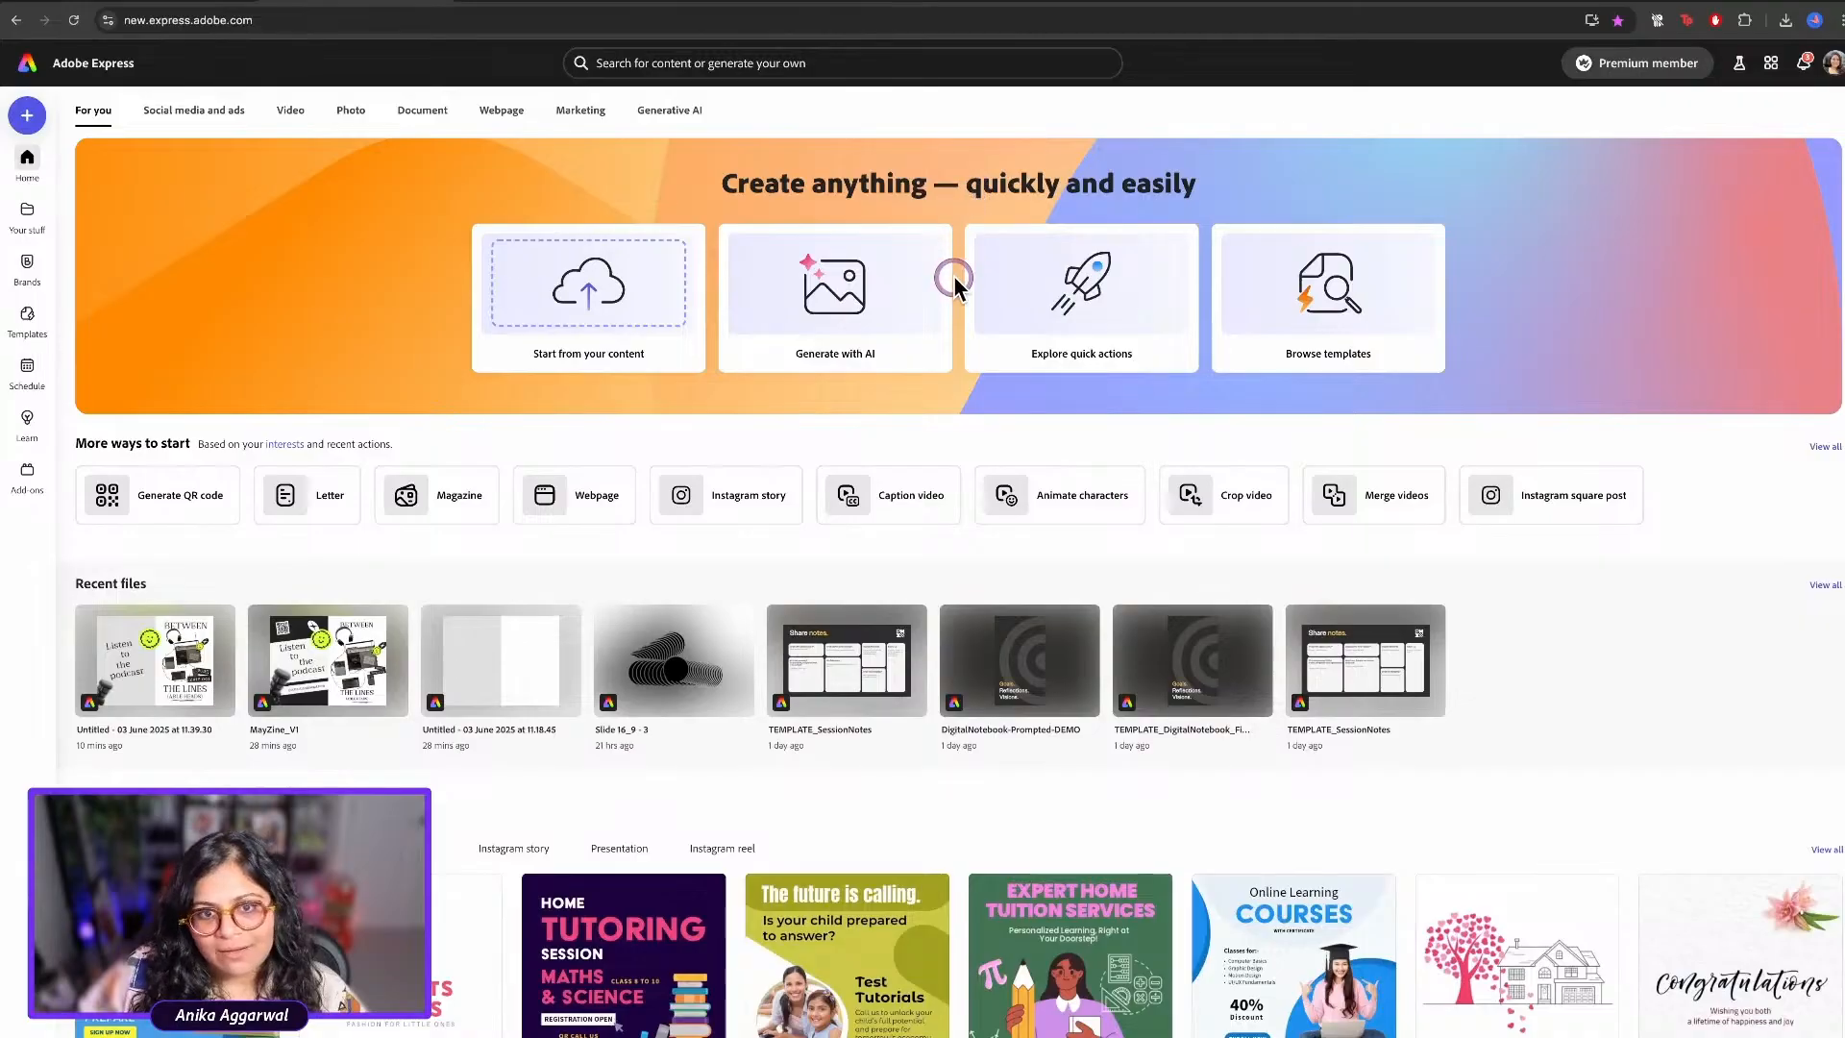
click(1097, 293)
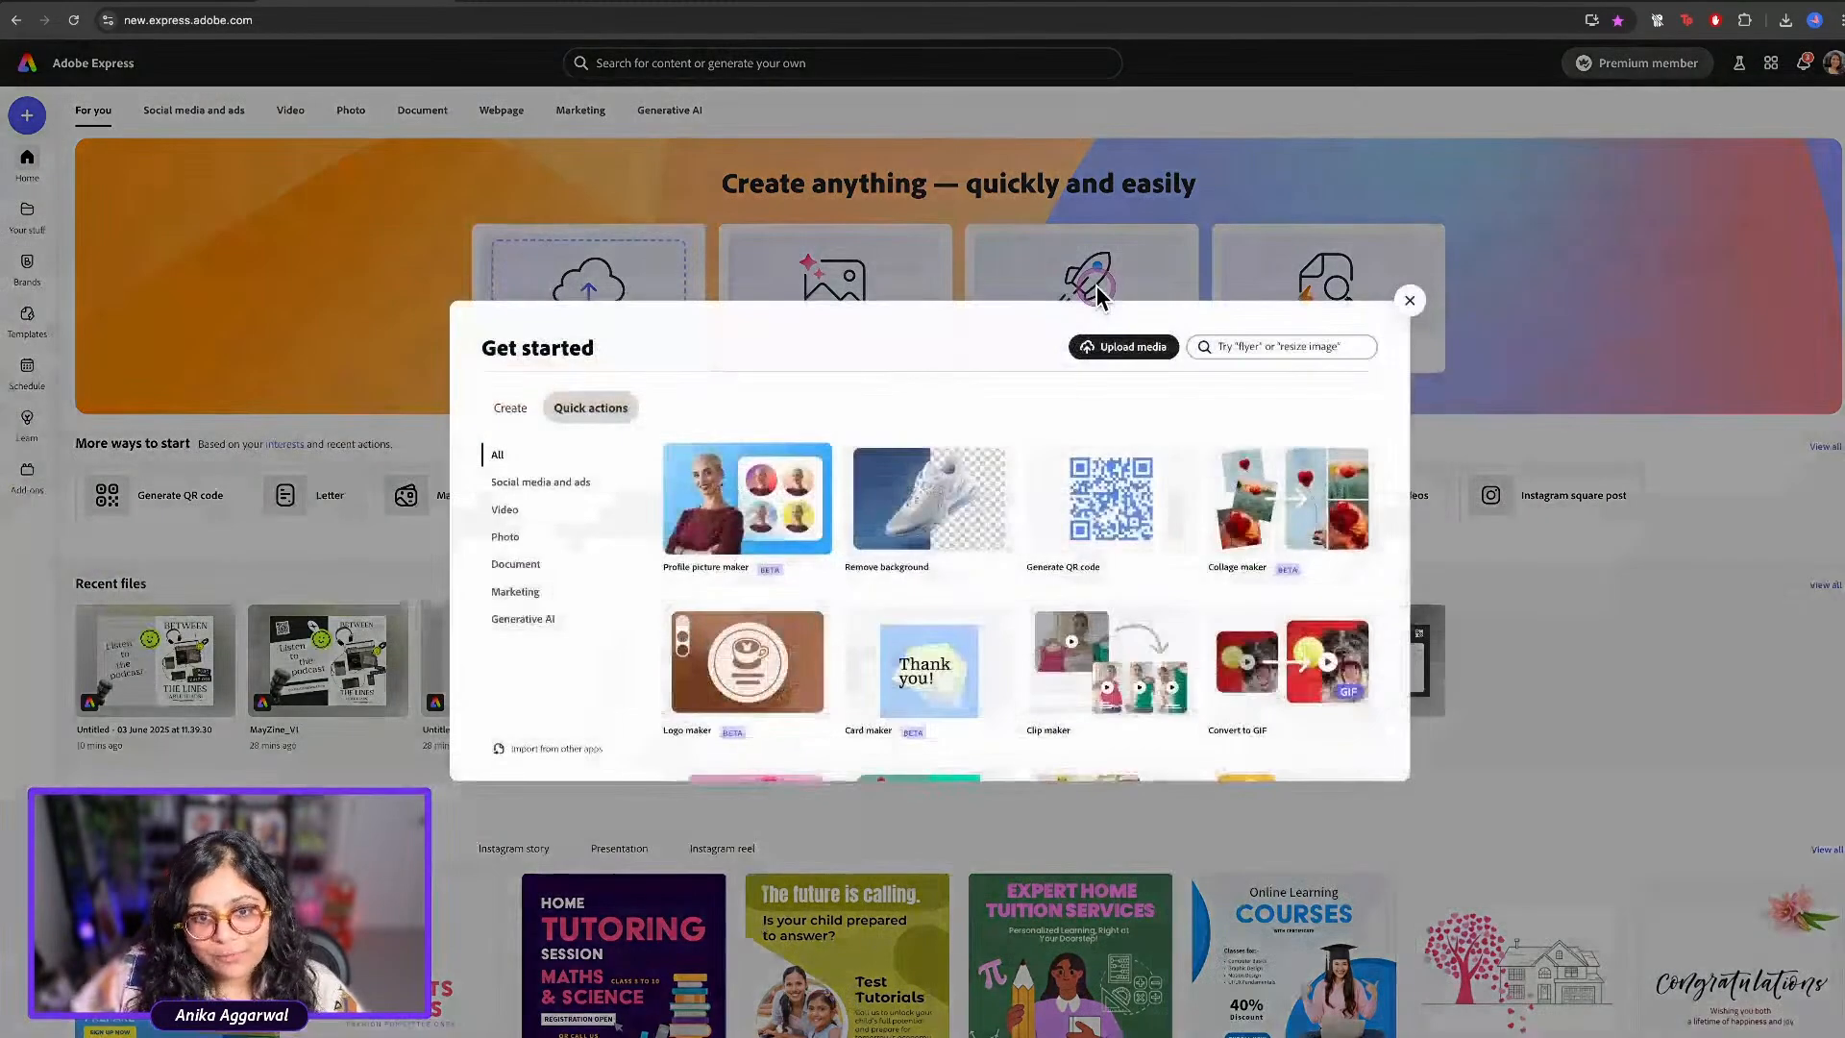
click(1096, 495)
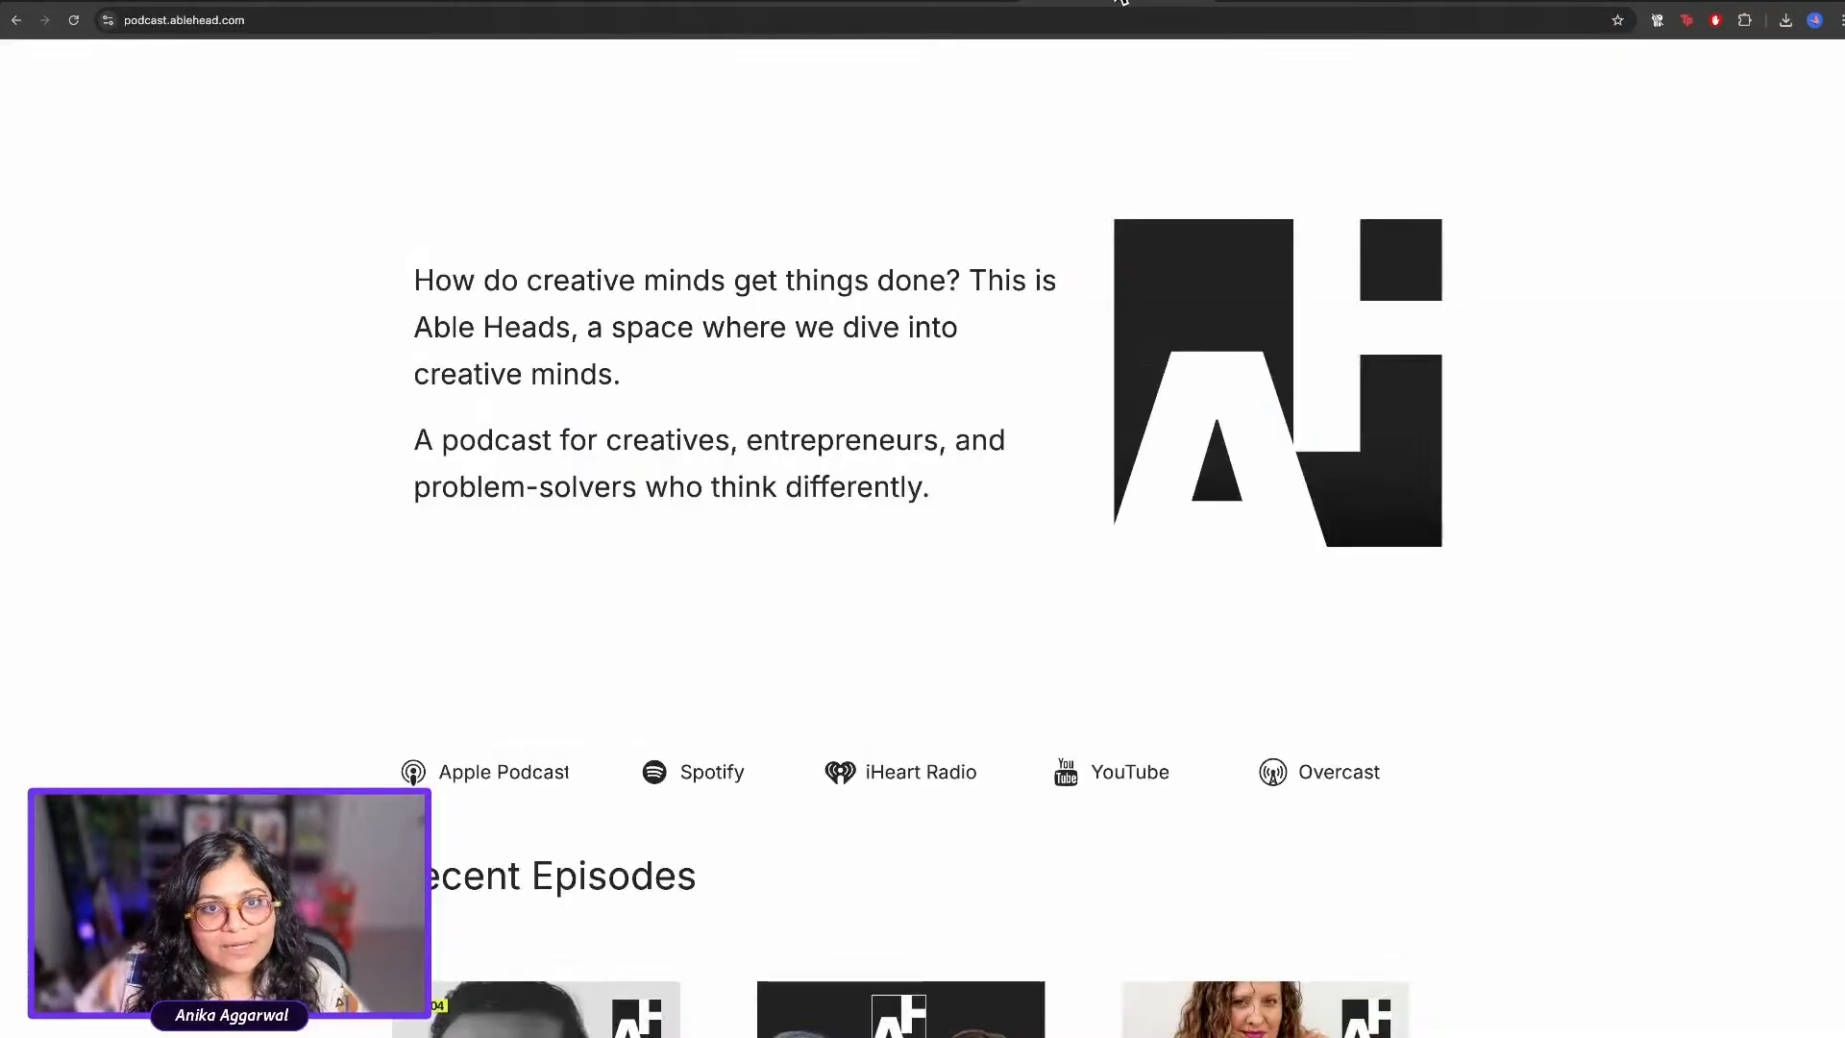
click(663, 34)
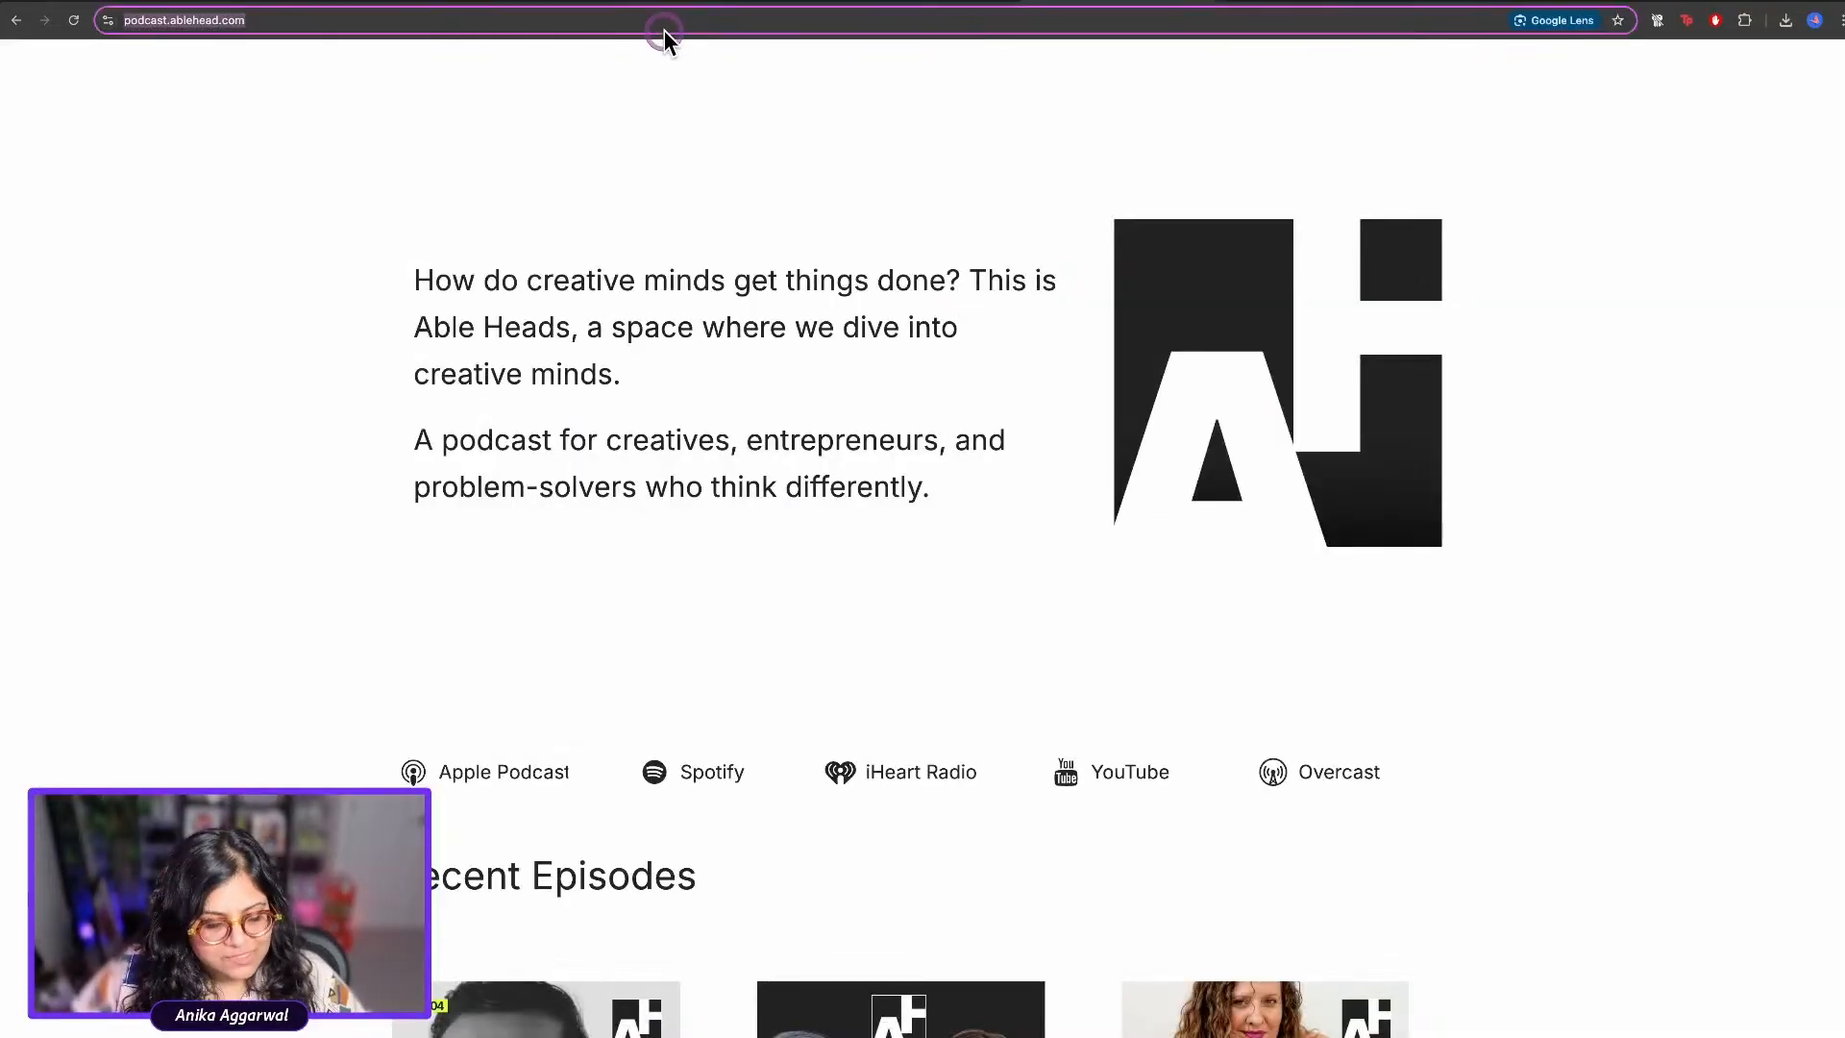
key(super+c)
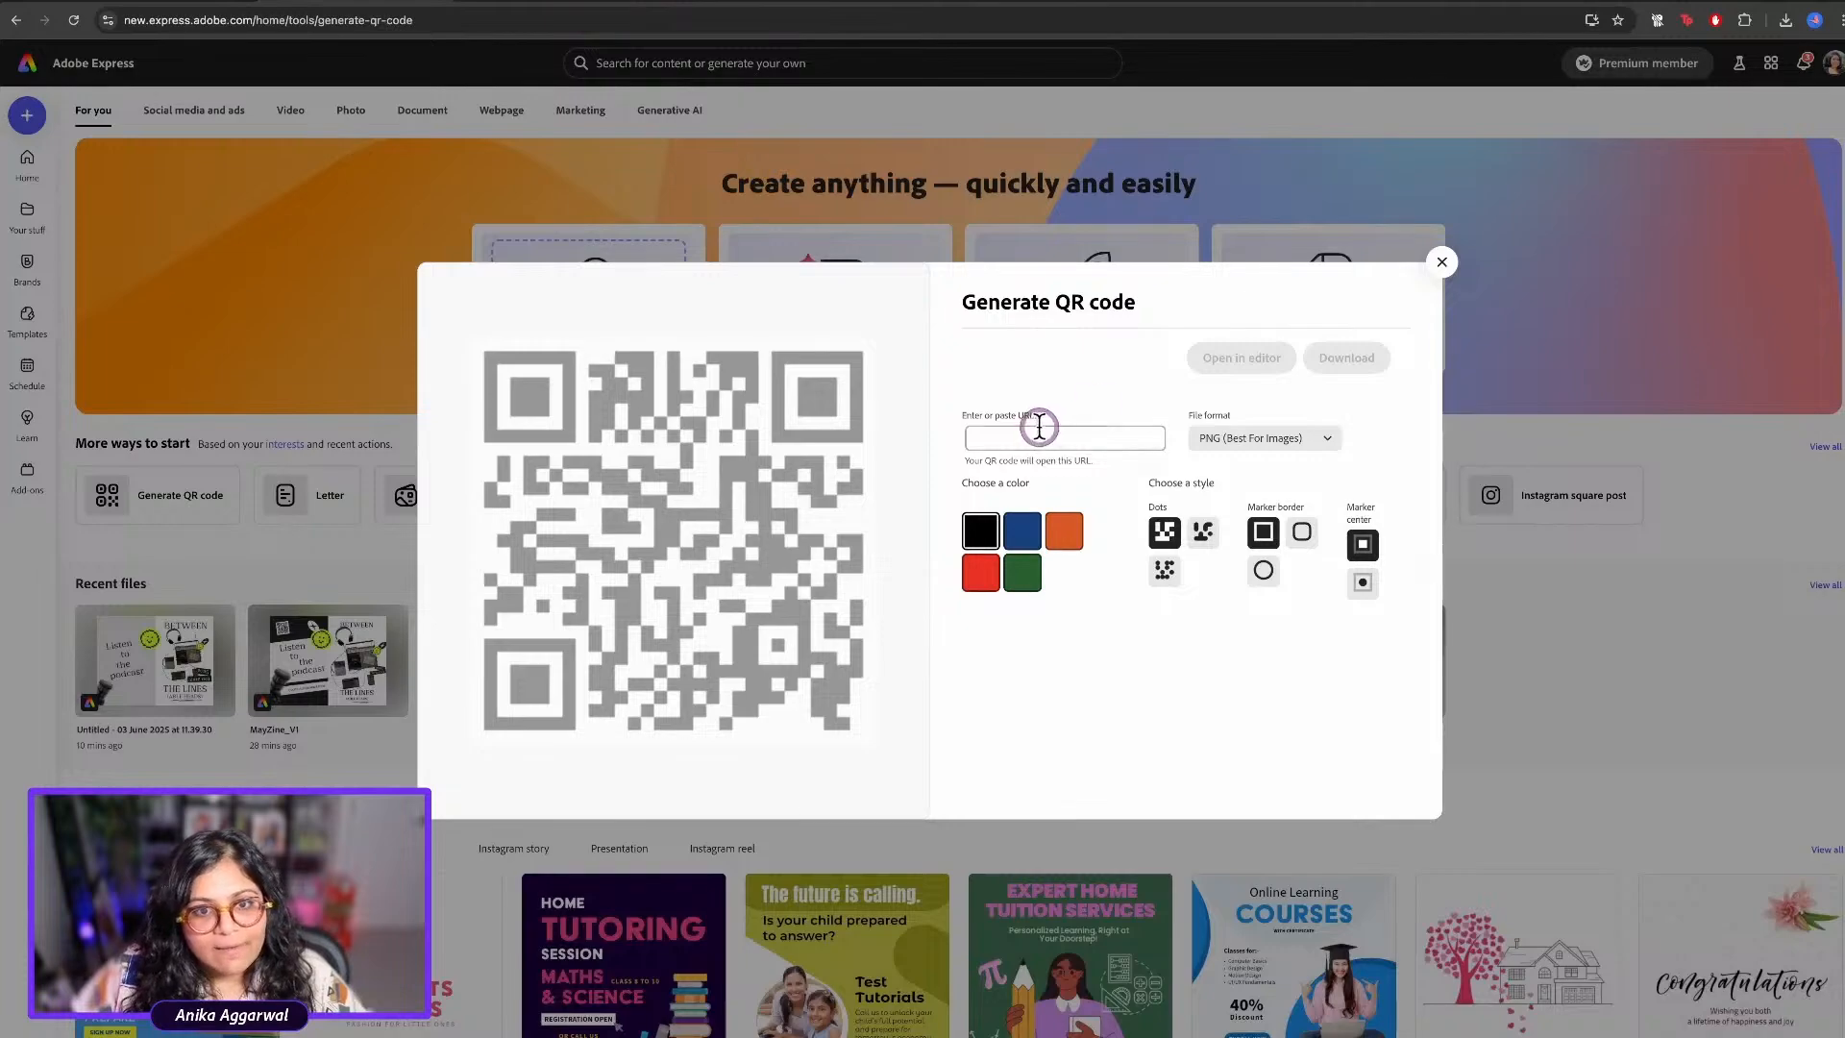
click(1032, 434)
key(super+v)
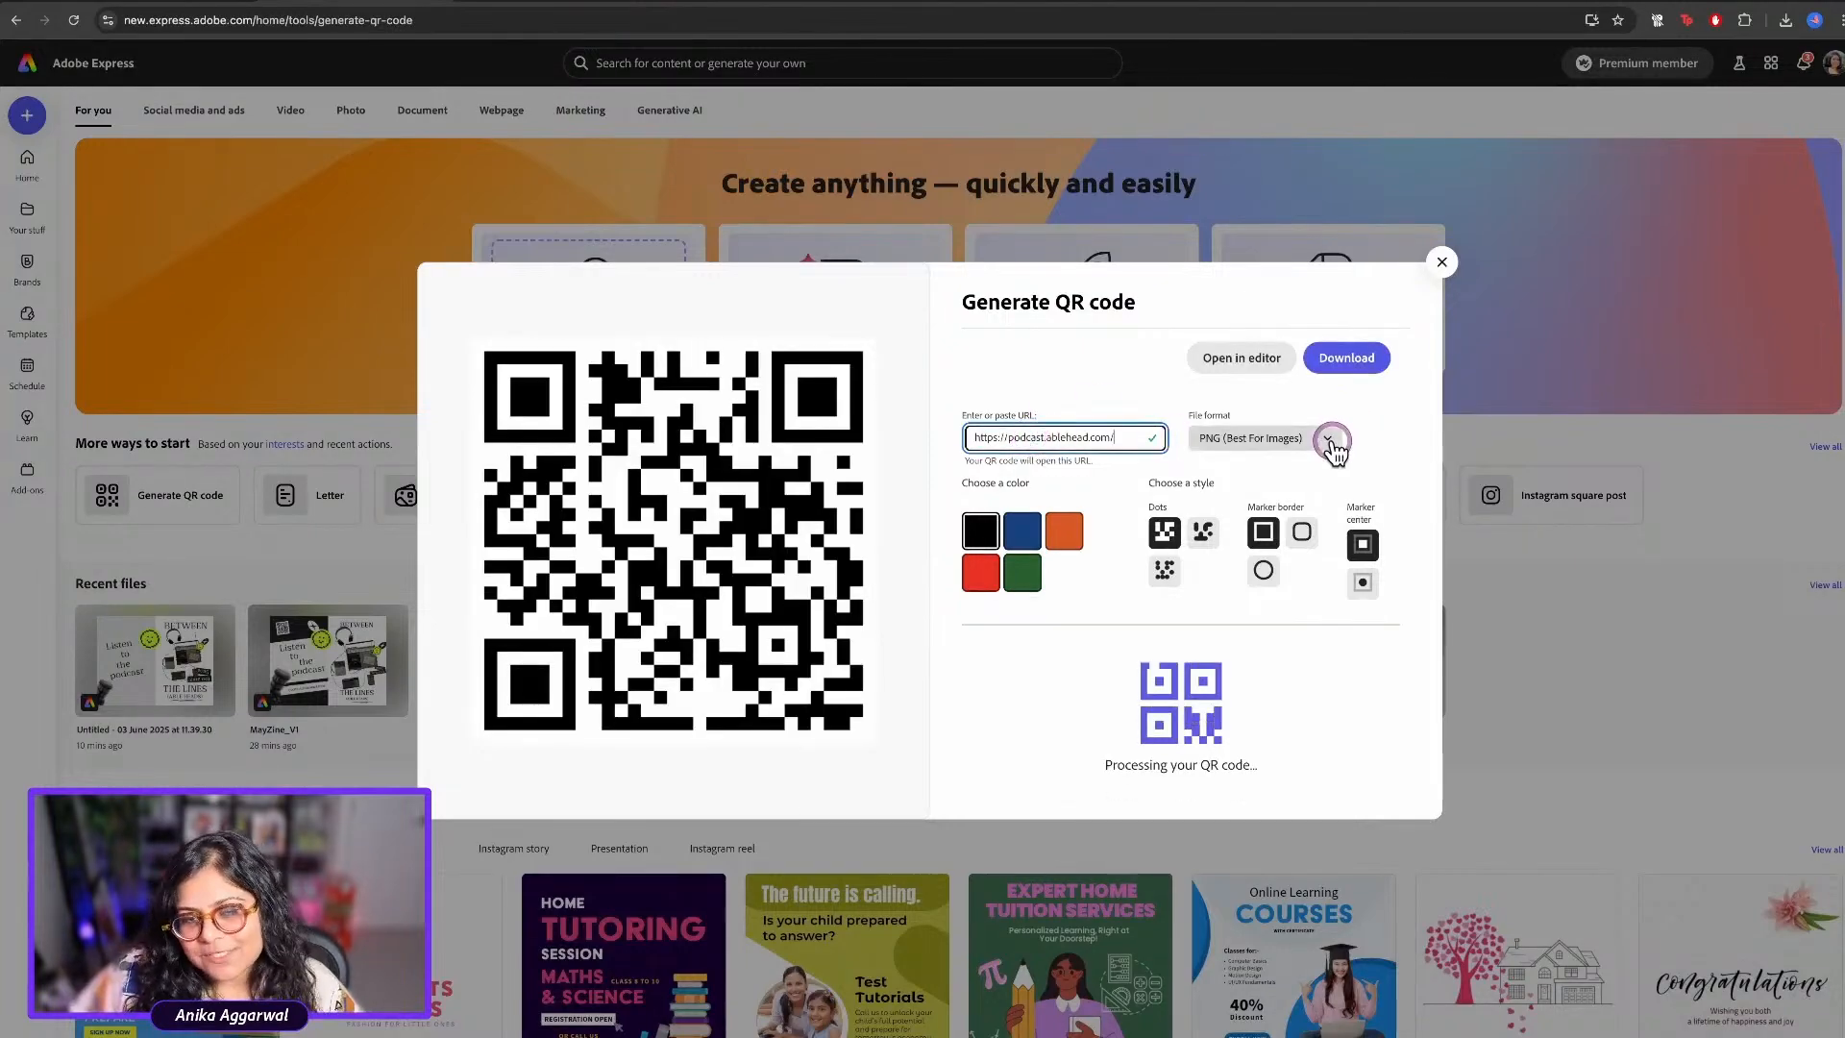
Try the blue, orange, green and red colors on the QR code and return it to black
click(1019, 543)
click(1060, 531)
click(1023, 575)
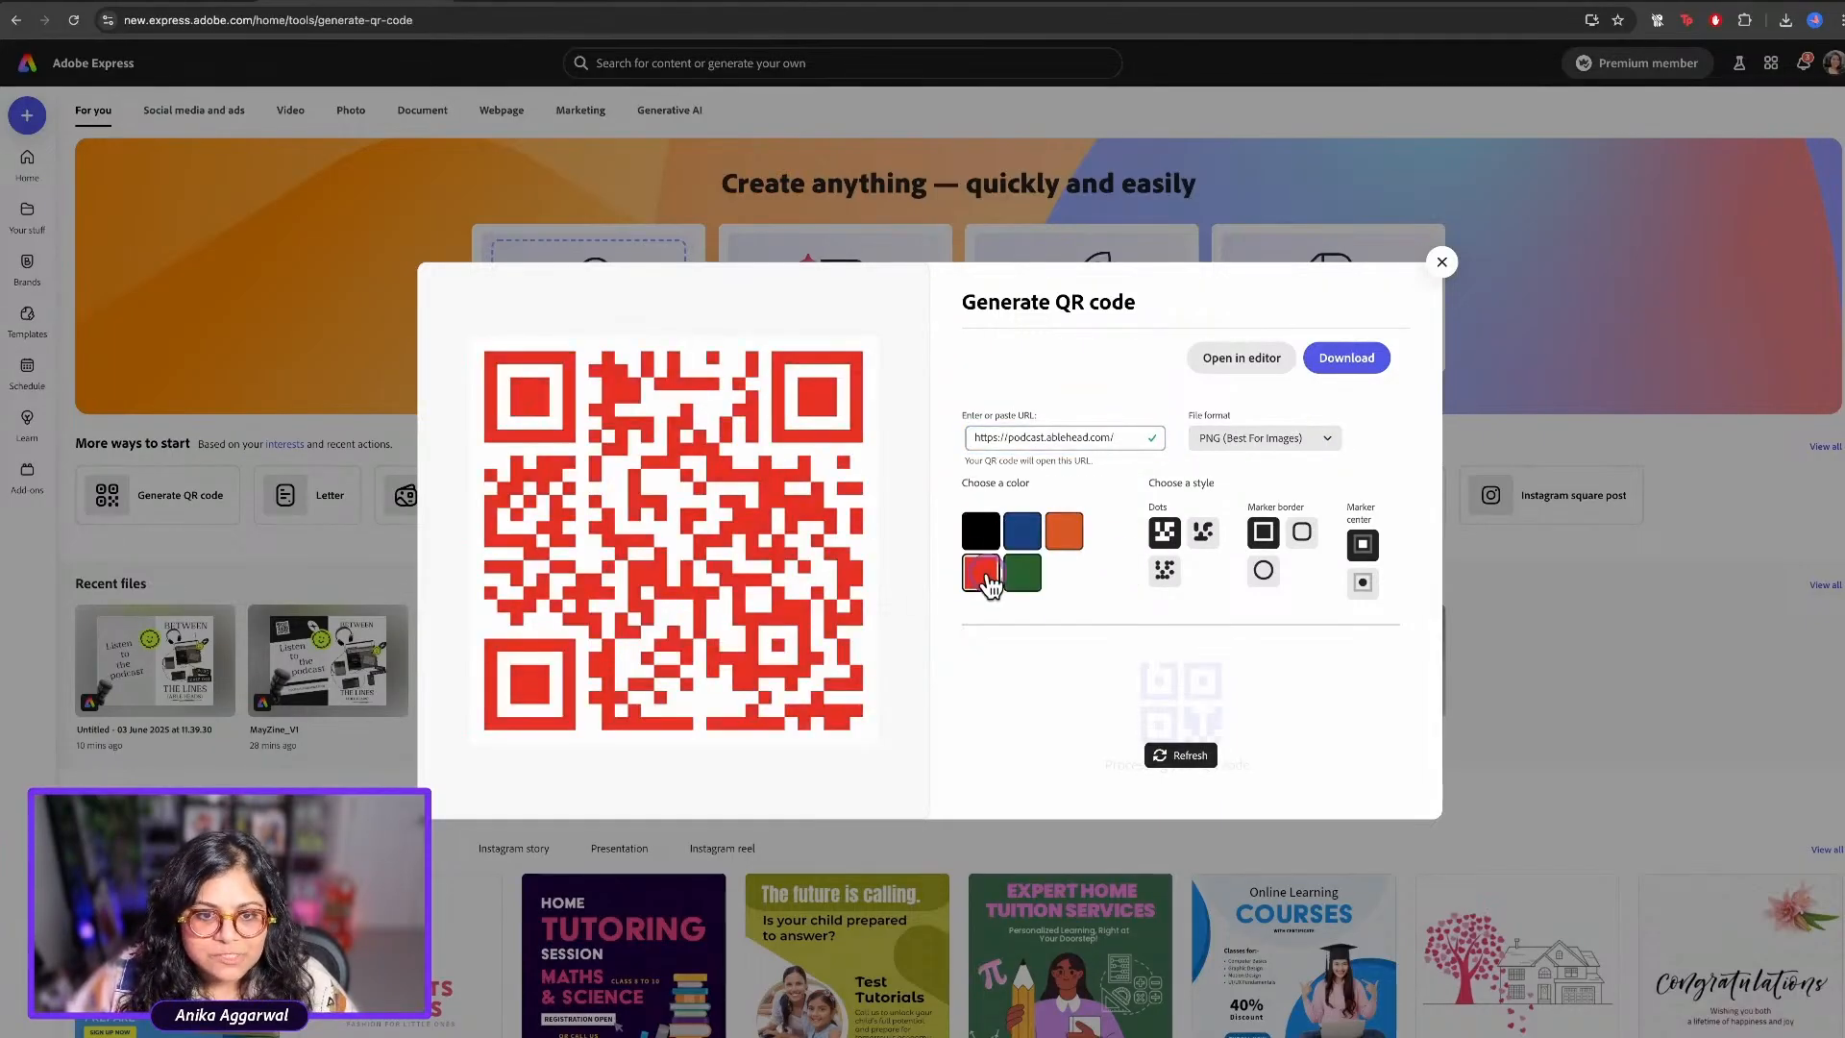
click(980, 530)
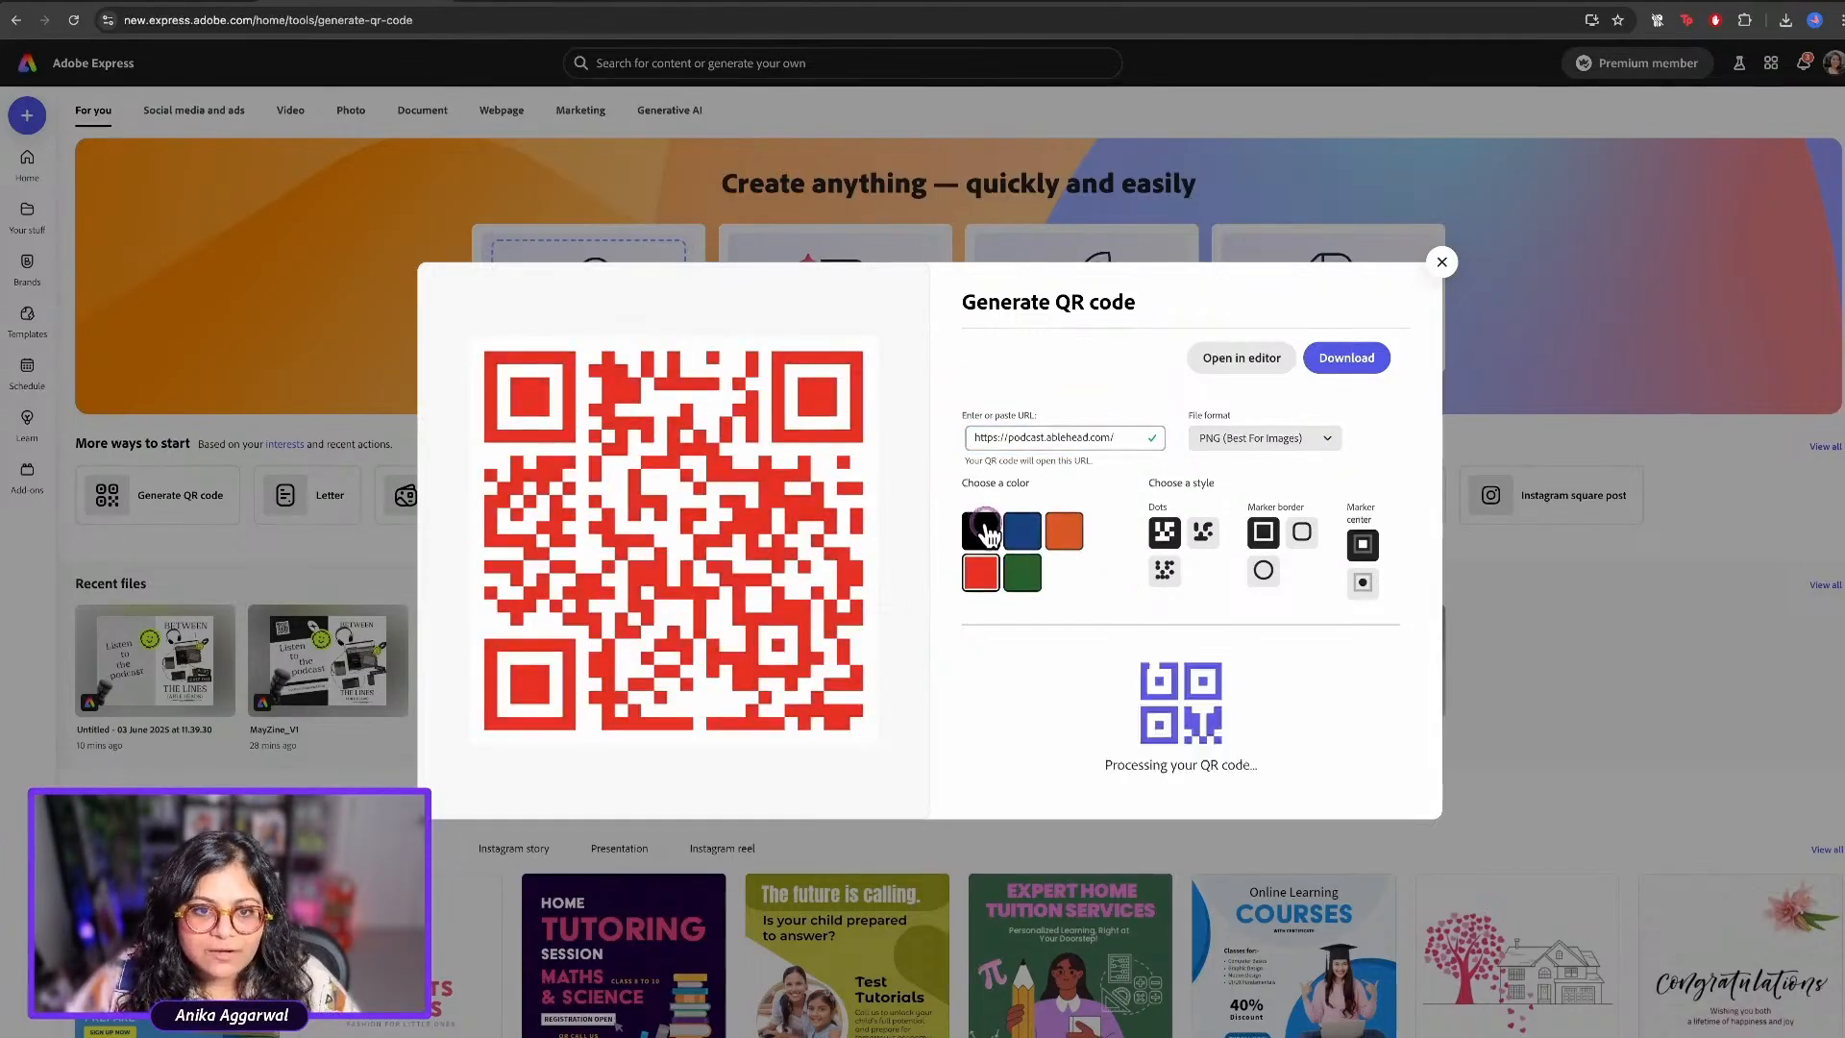
Try the alternative dot, marker border and marker center styles on the QR code and return each to its square version
click(1204, 538)
click(1168, 531)
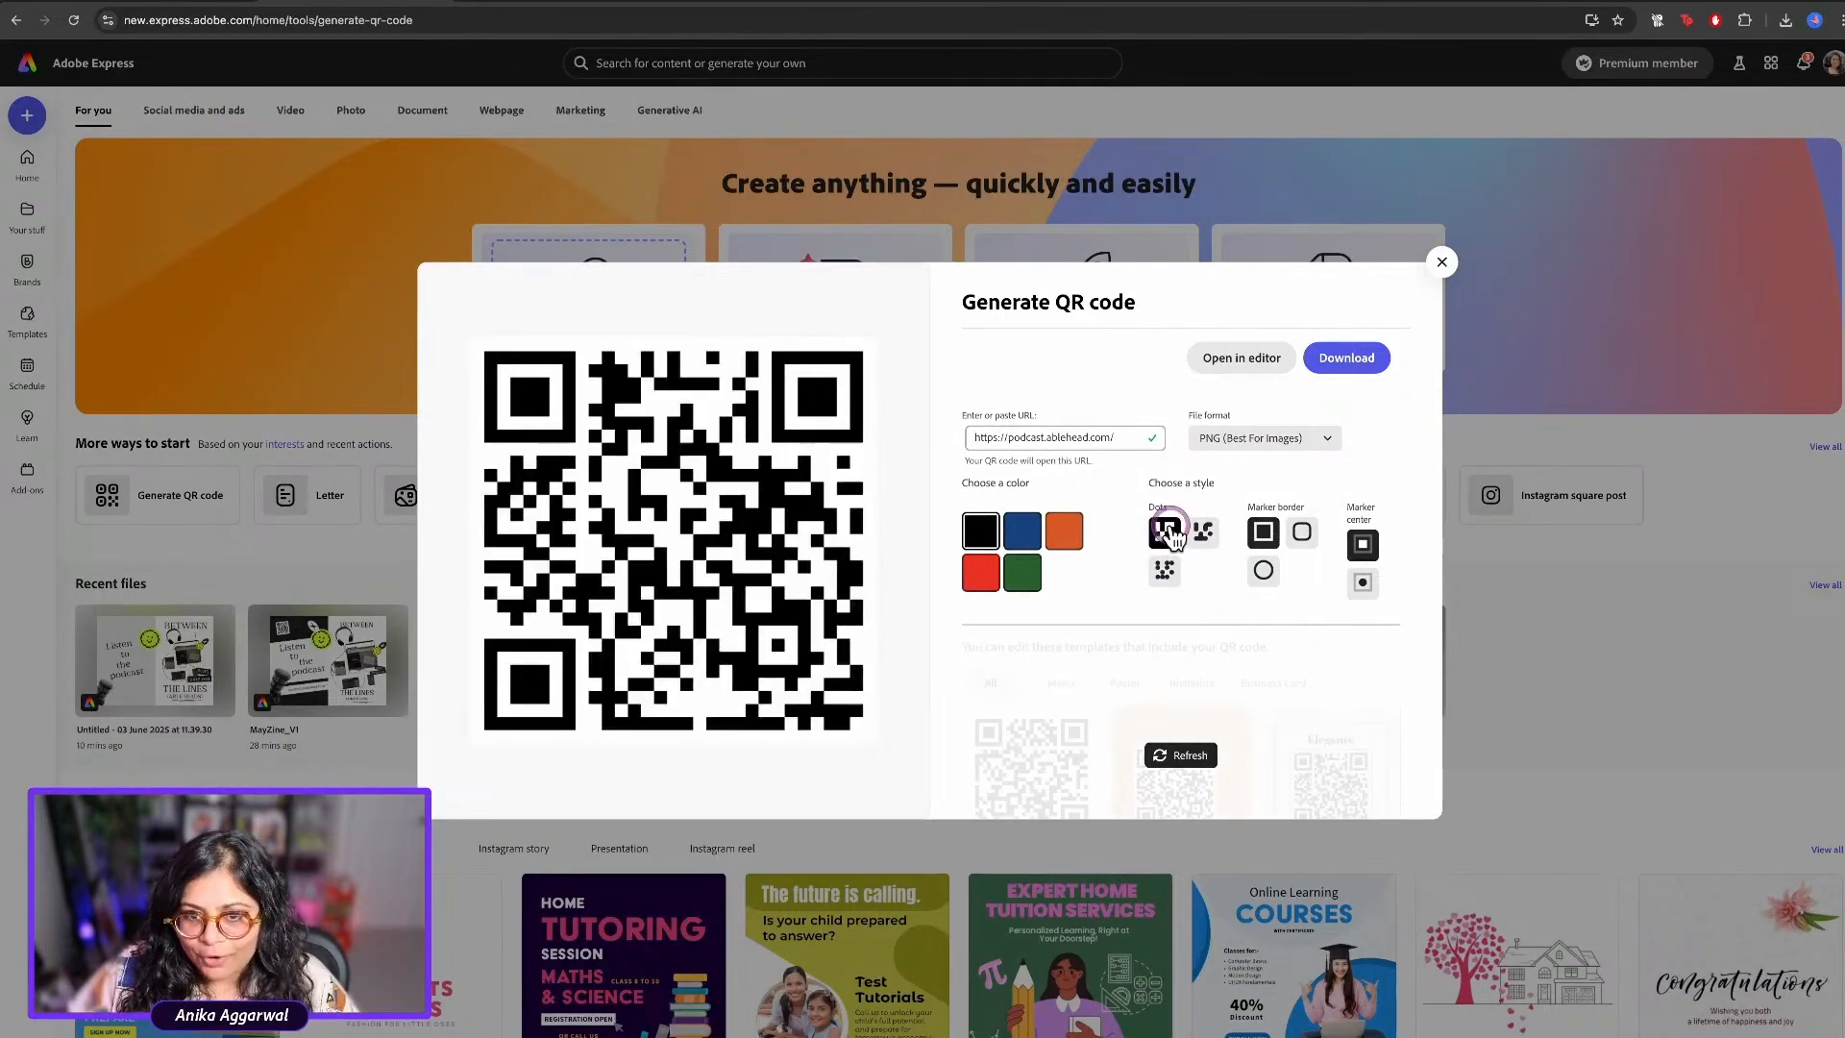
click(1301, 531)
click(1262, 570)
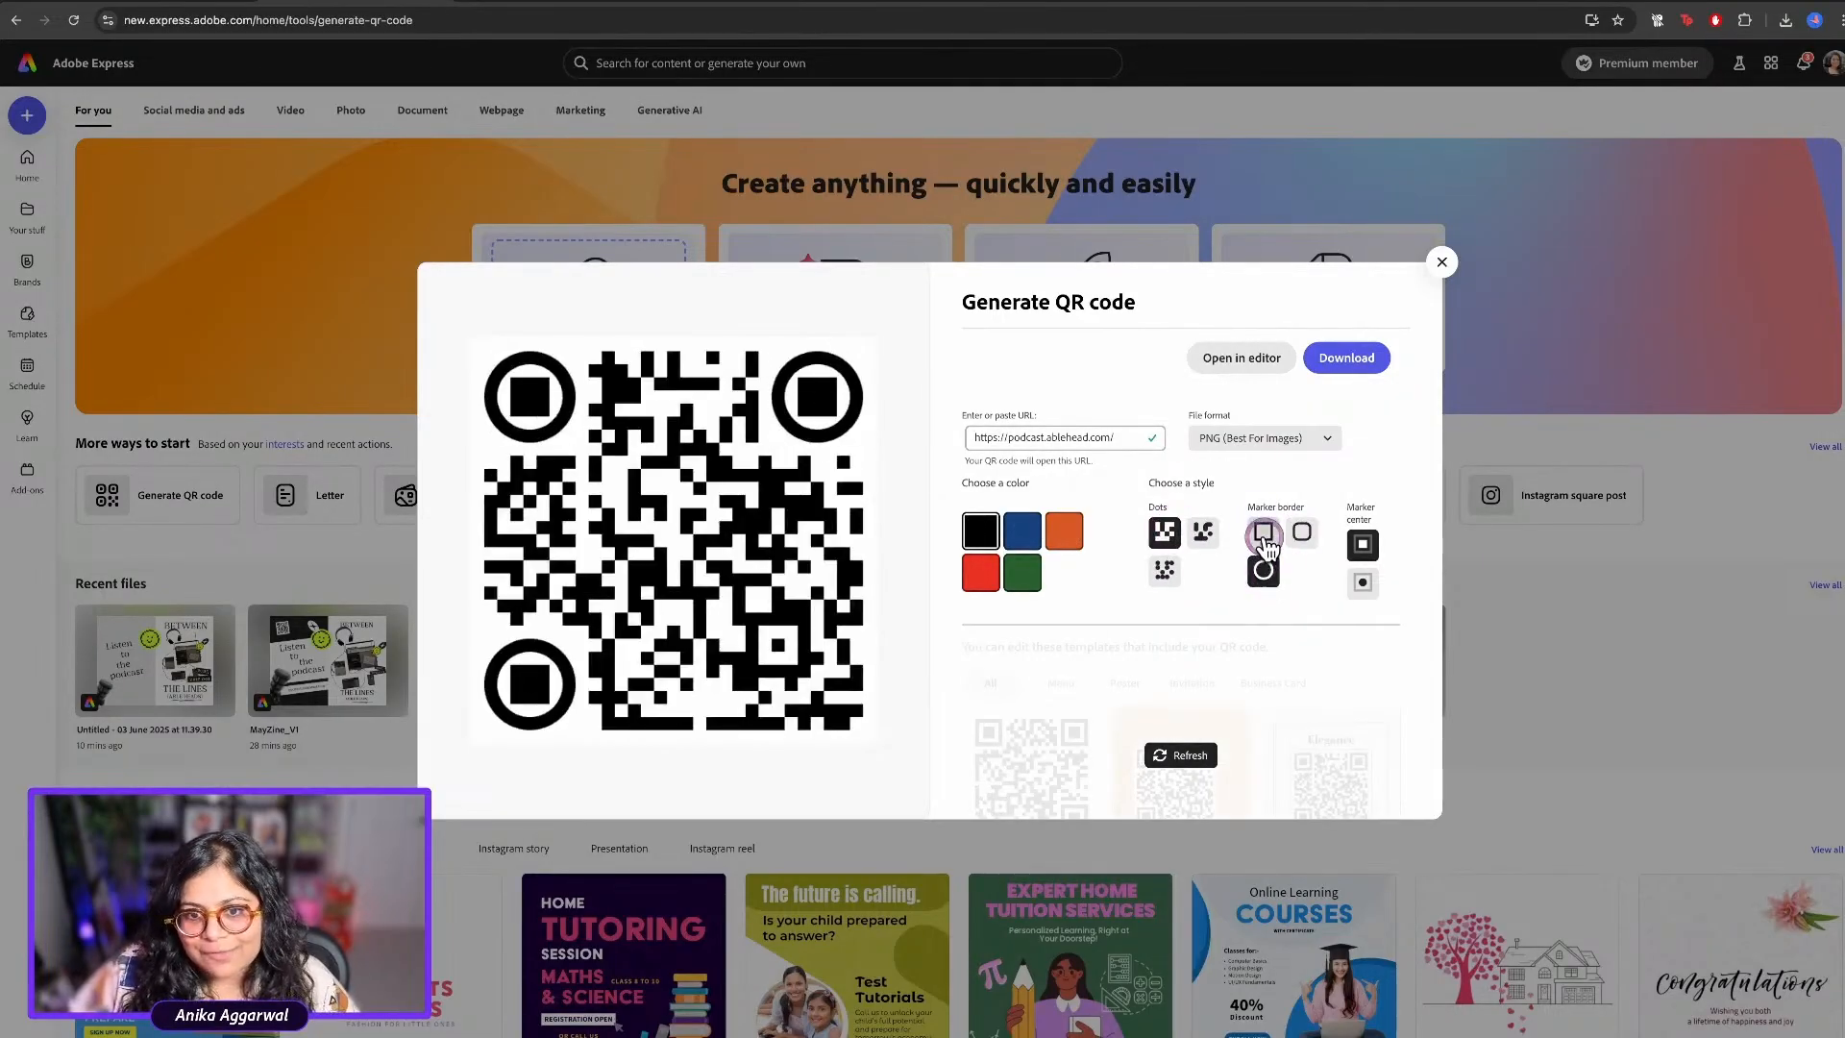
click(1264, 538)
click(1361, 579)
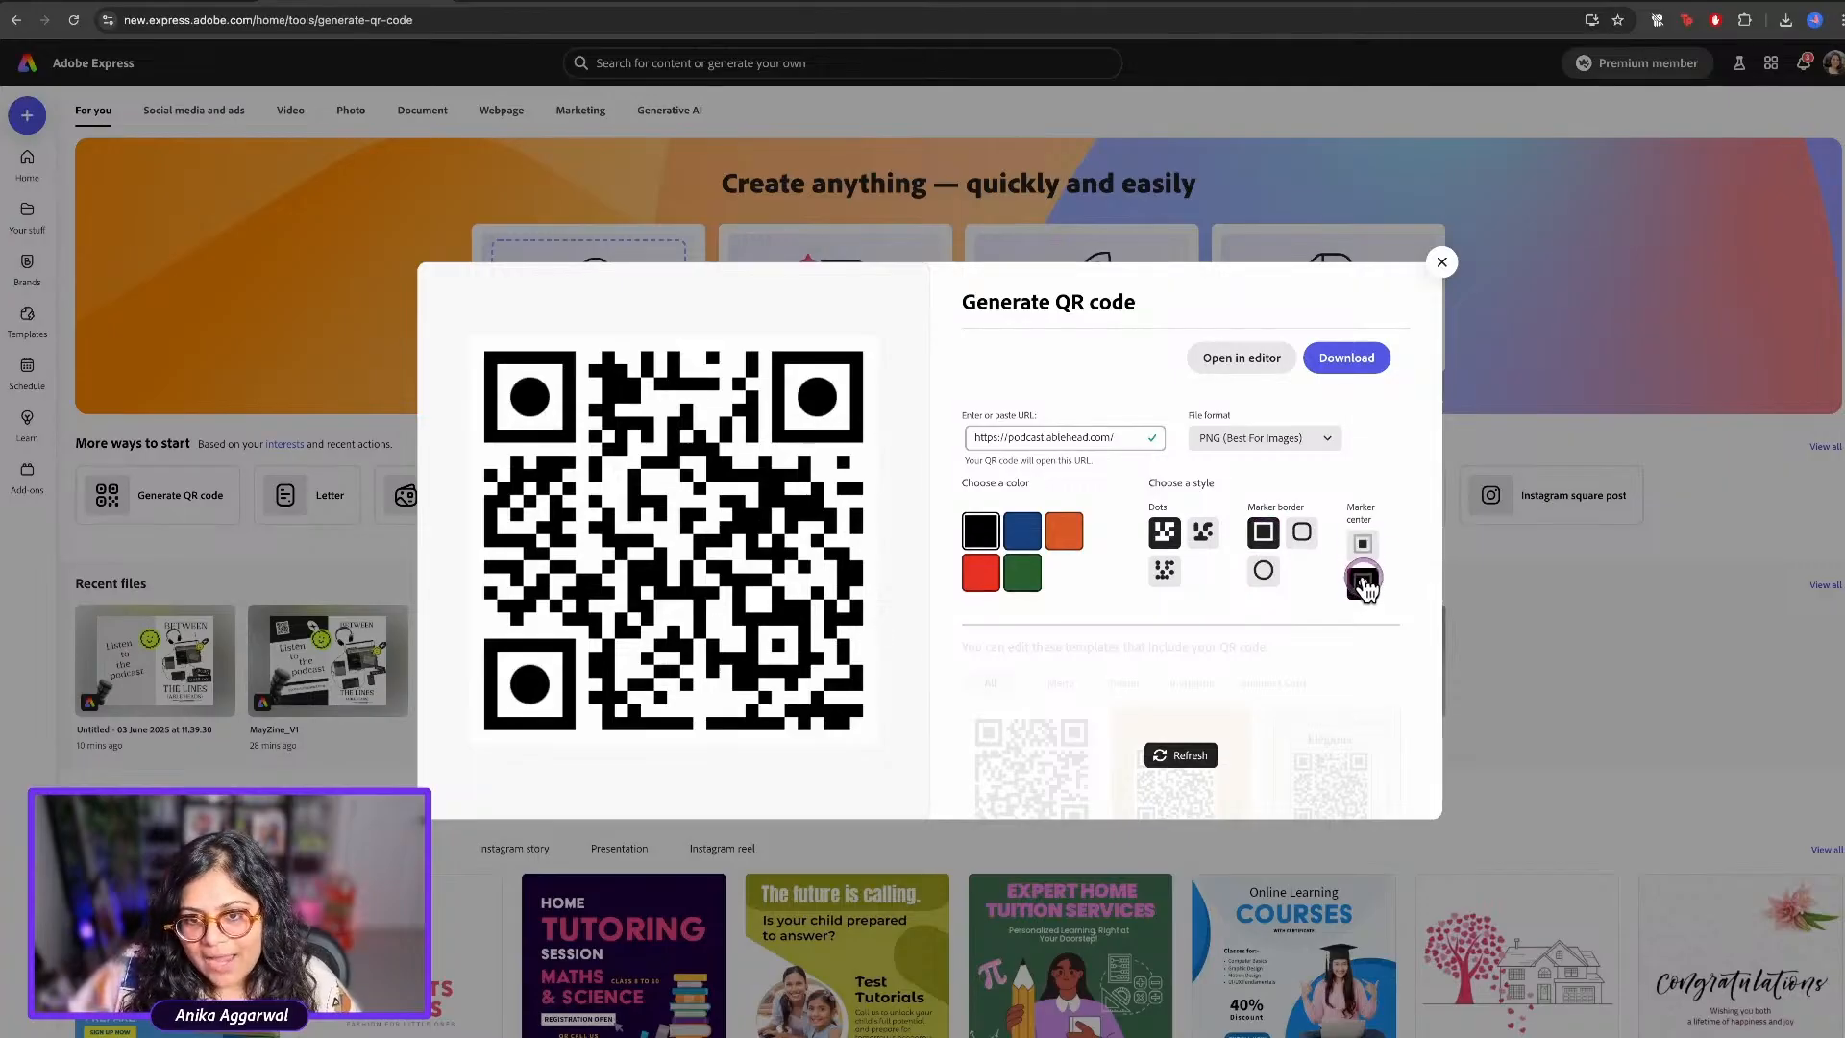
click(1363, 546)
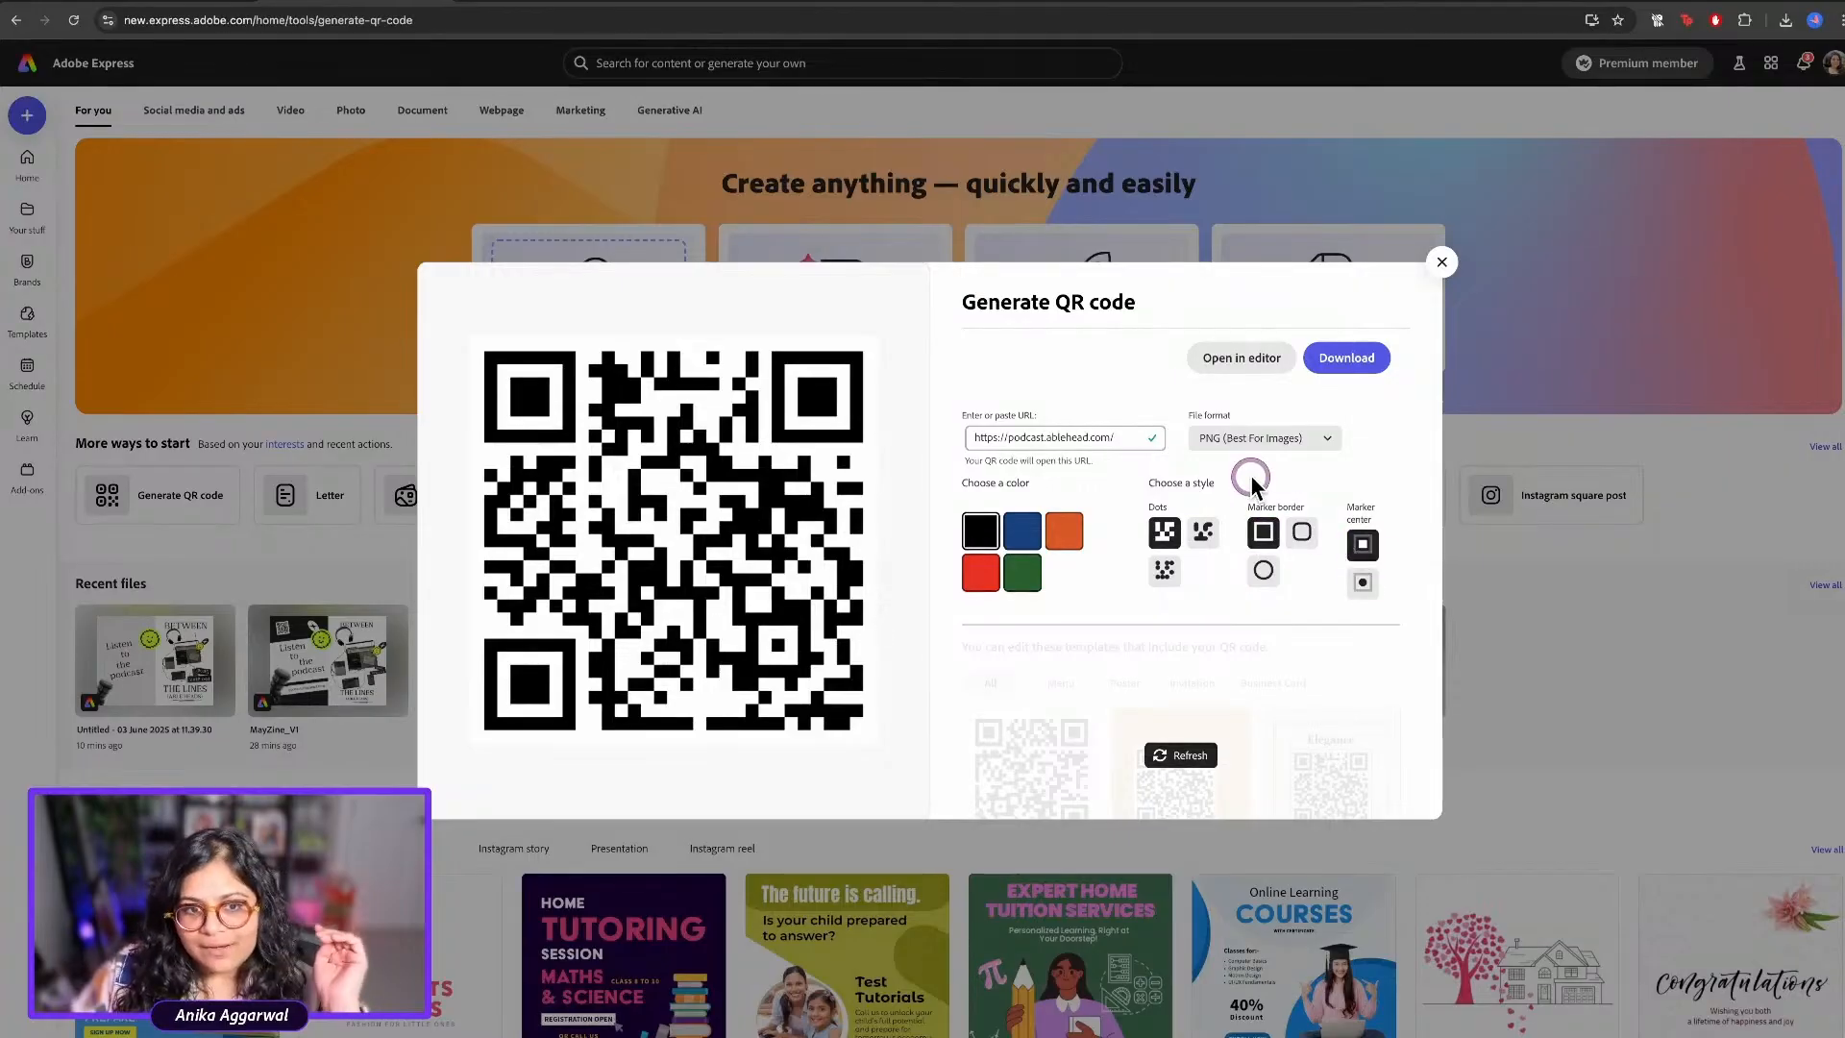
Download the QR code in the PNG (Best For Images) file format
click(1278, 444)
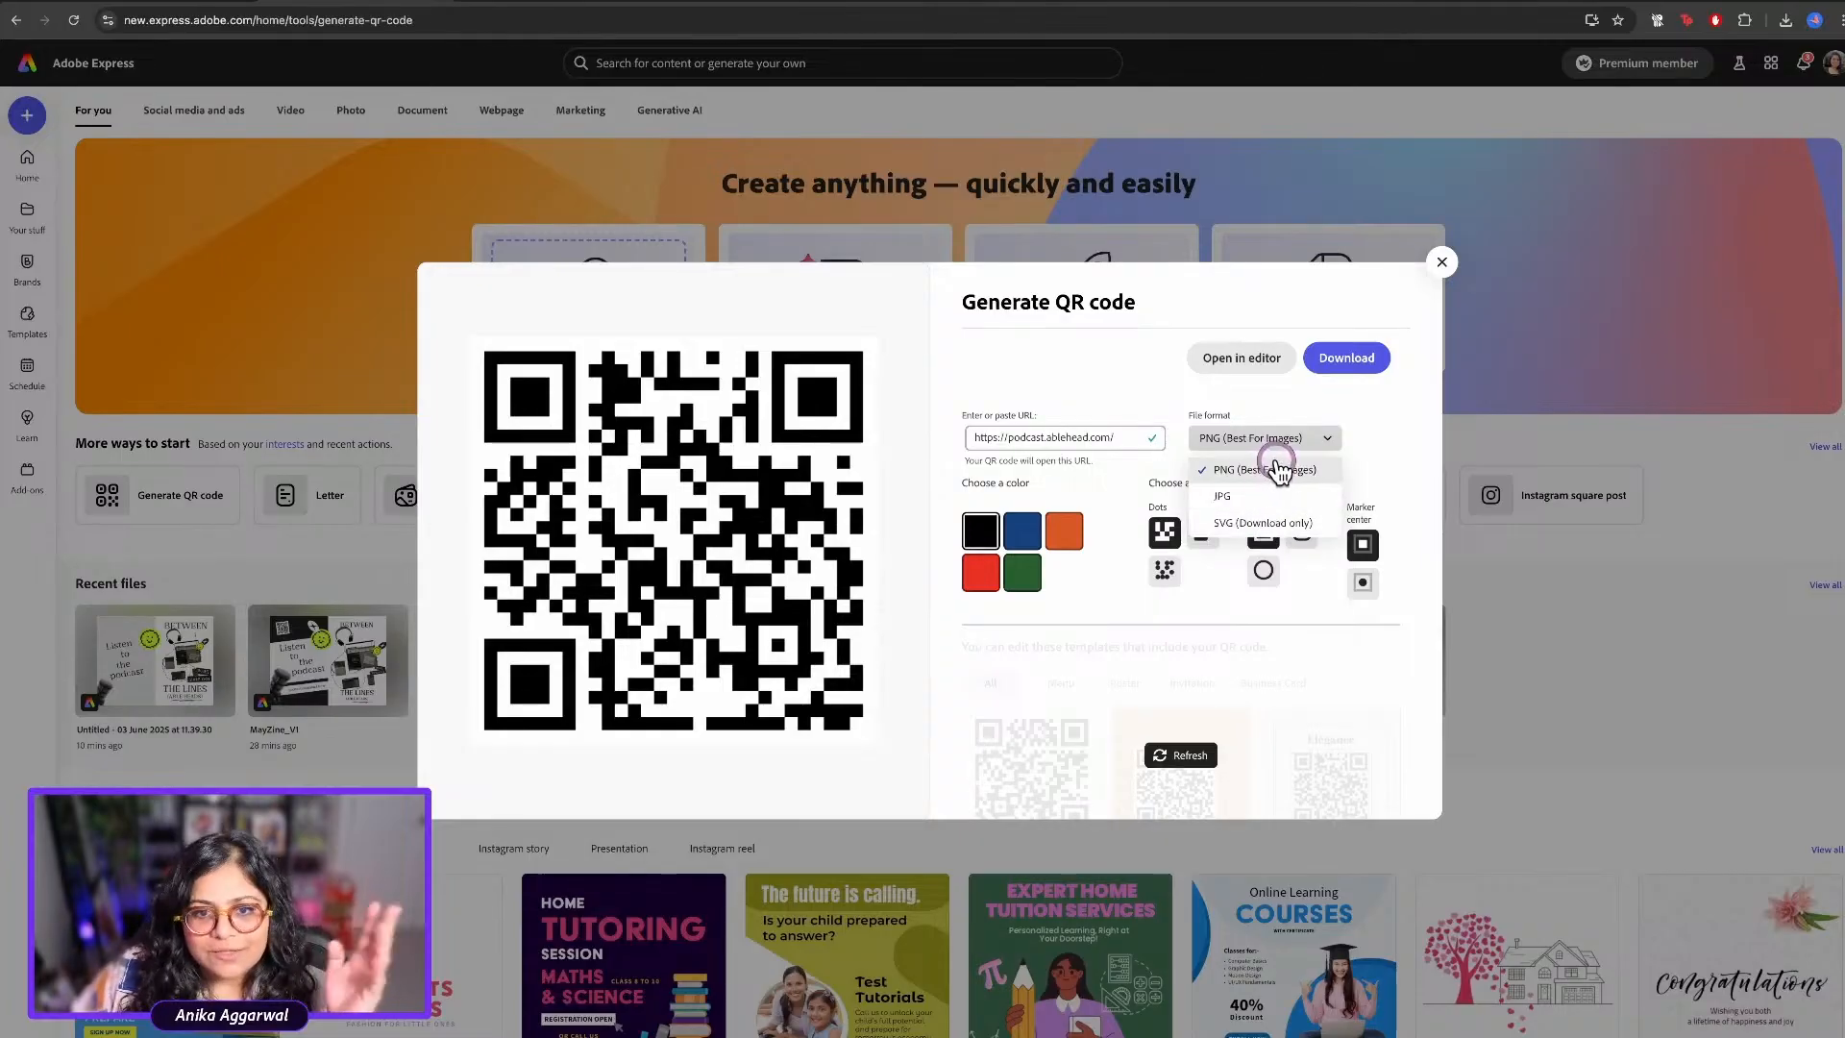
click(1274, 471)
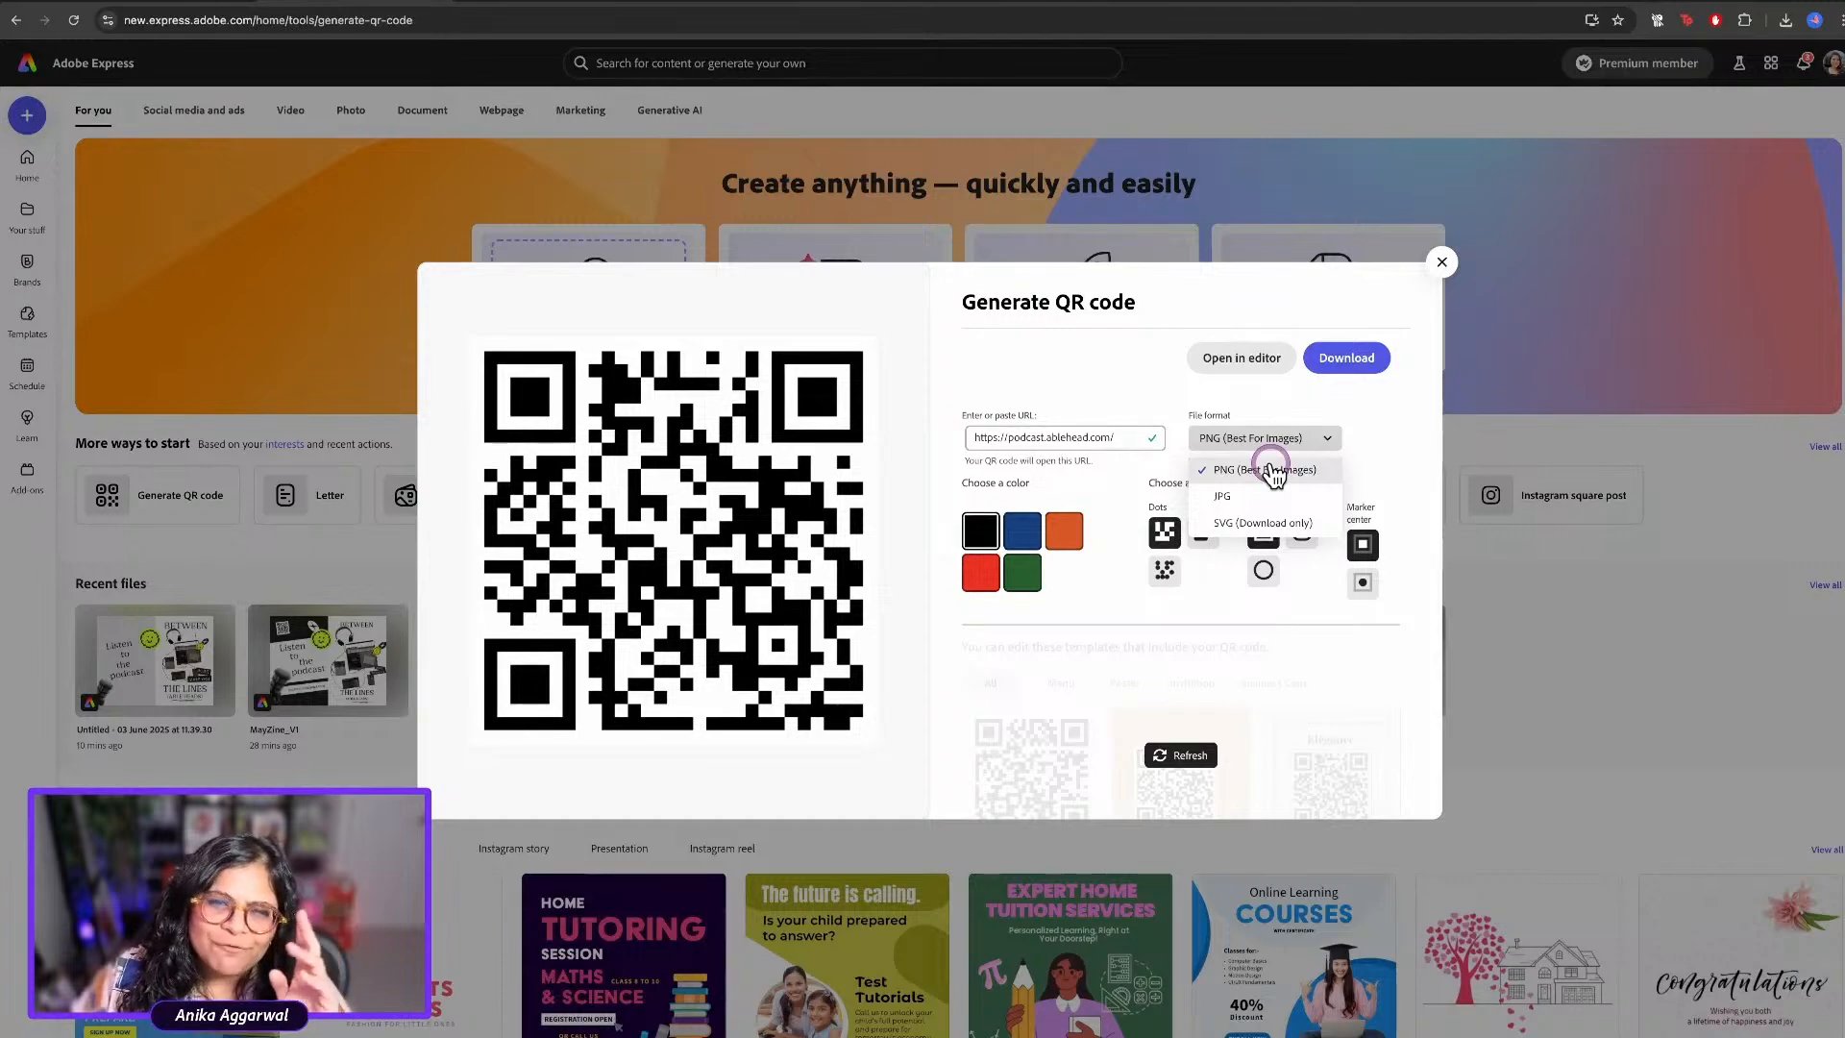
click(1274, 471)
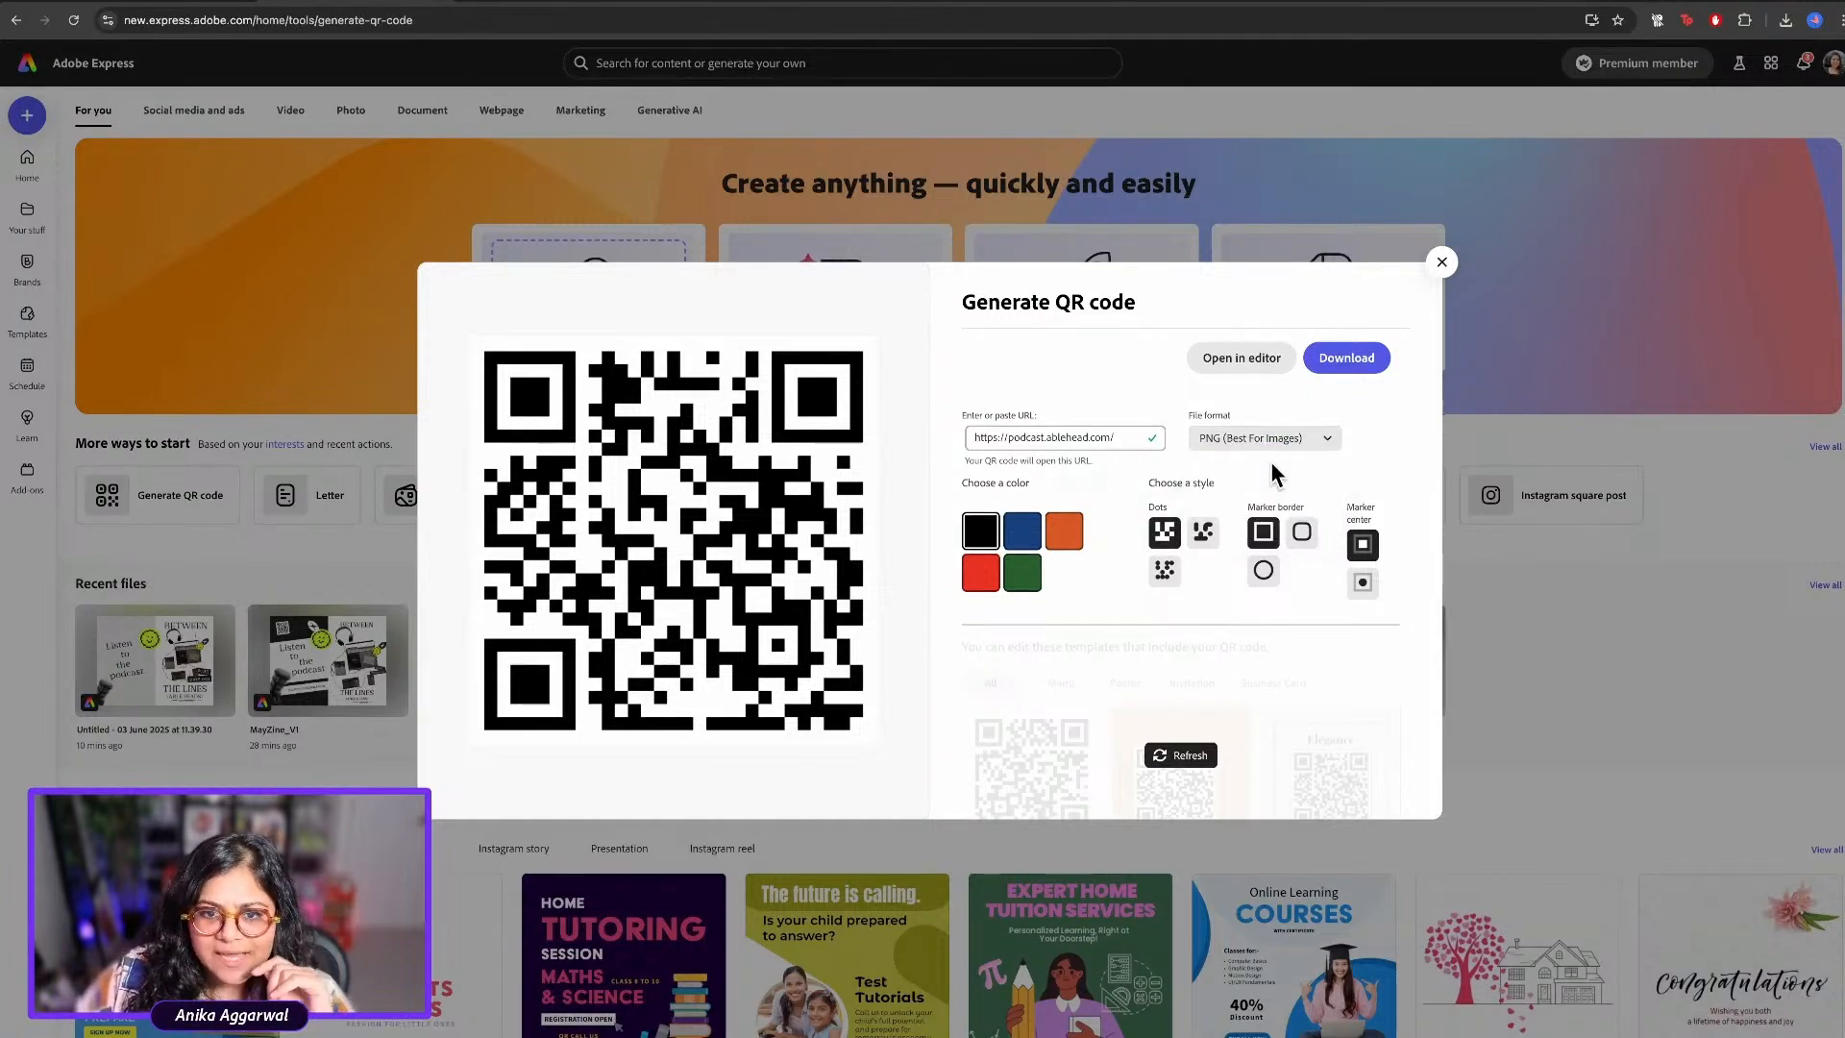
click(1348, 363)
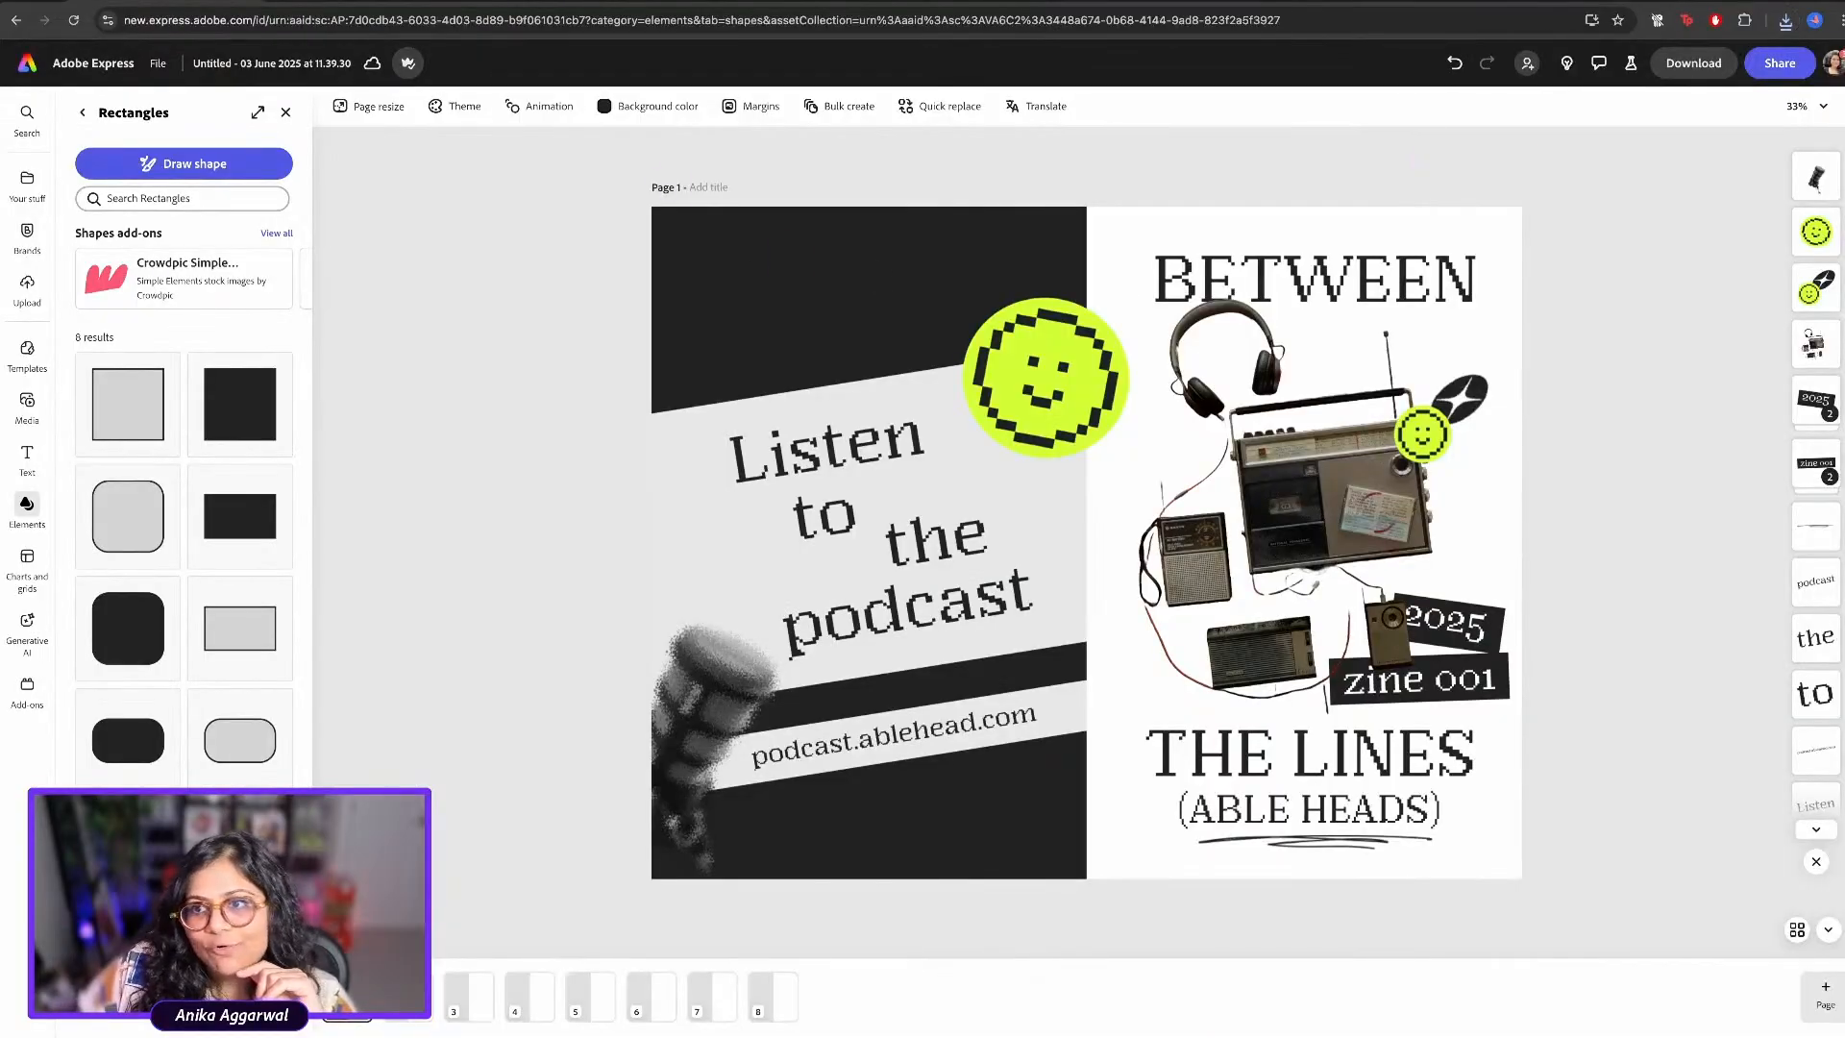
Place adobe-express-qr-code.png on page 1's back cover, tilt it to match the slanted text, and shrink it above "Listen"
key(super+Tab)
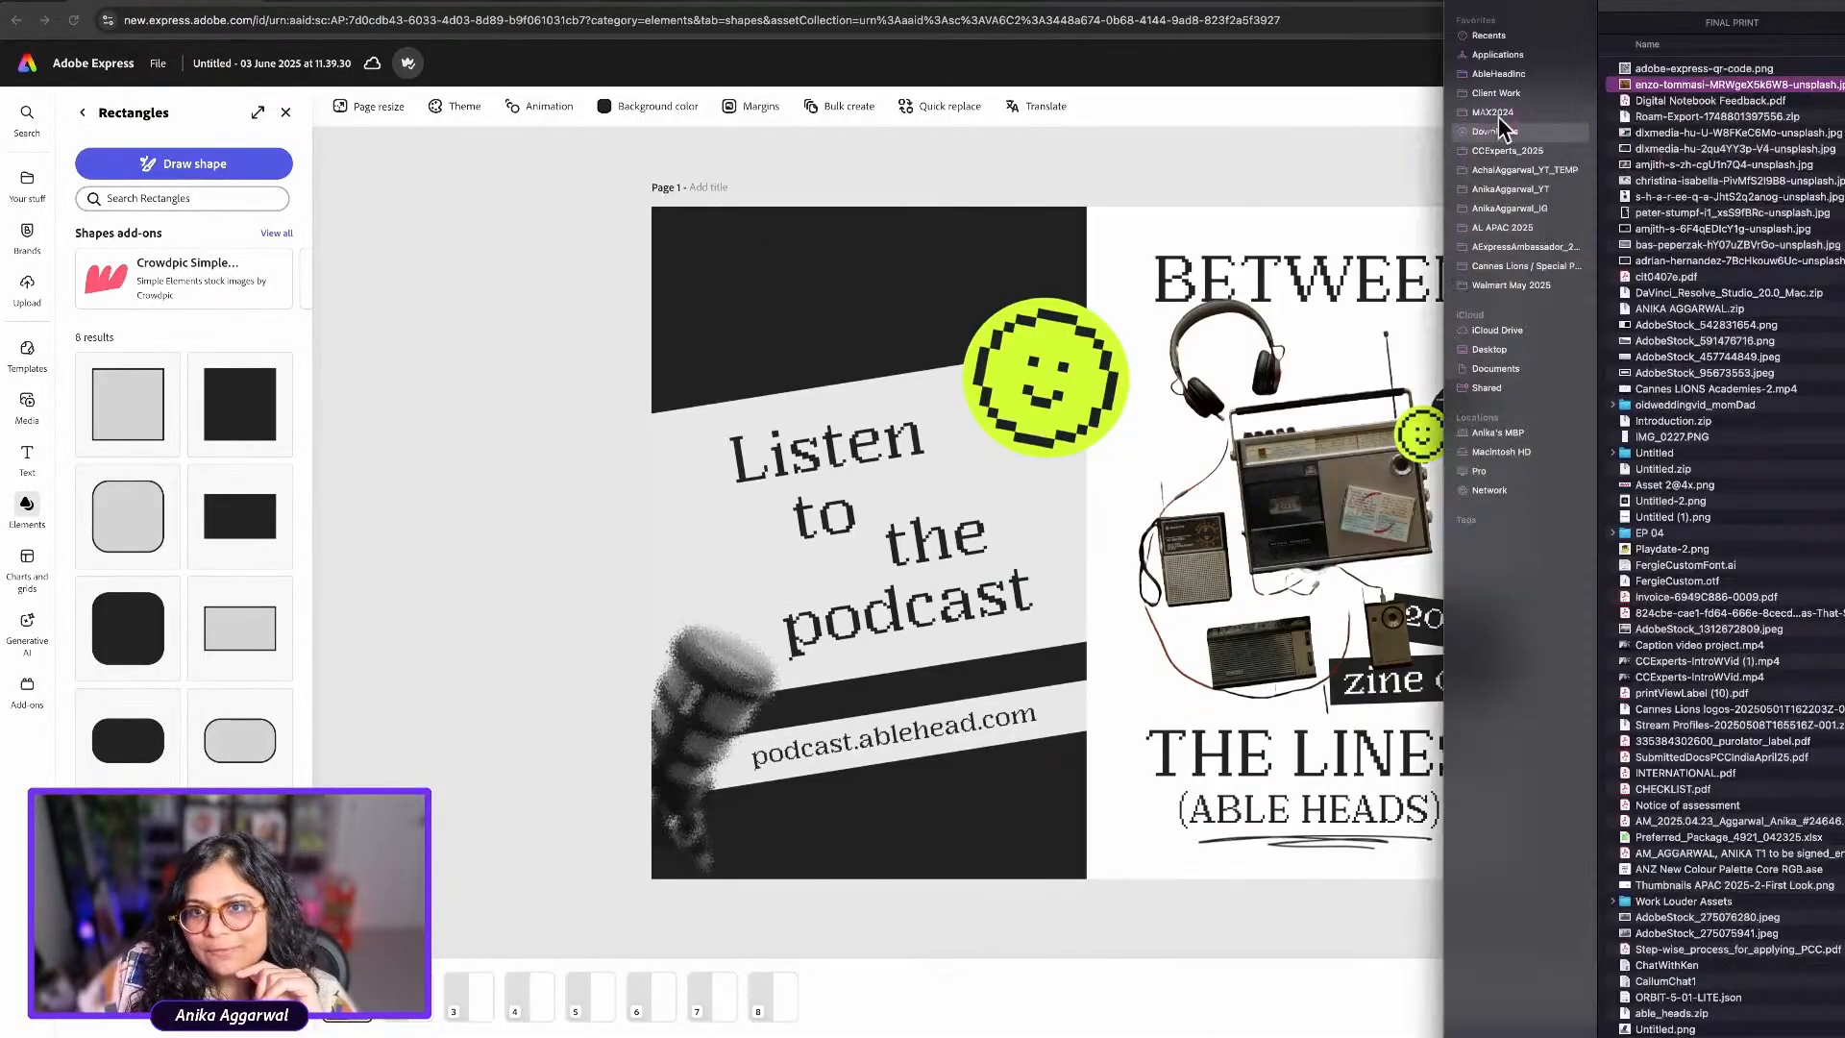
click(1656, 70)
drag(1709, 77, 756, 291)
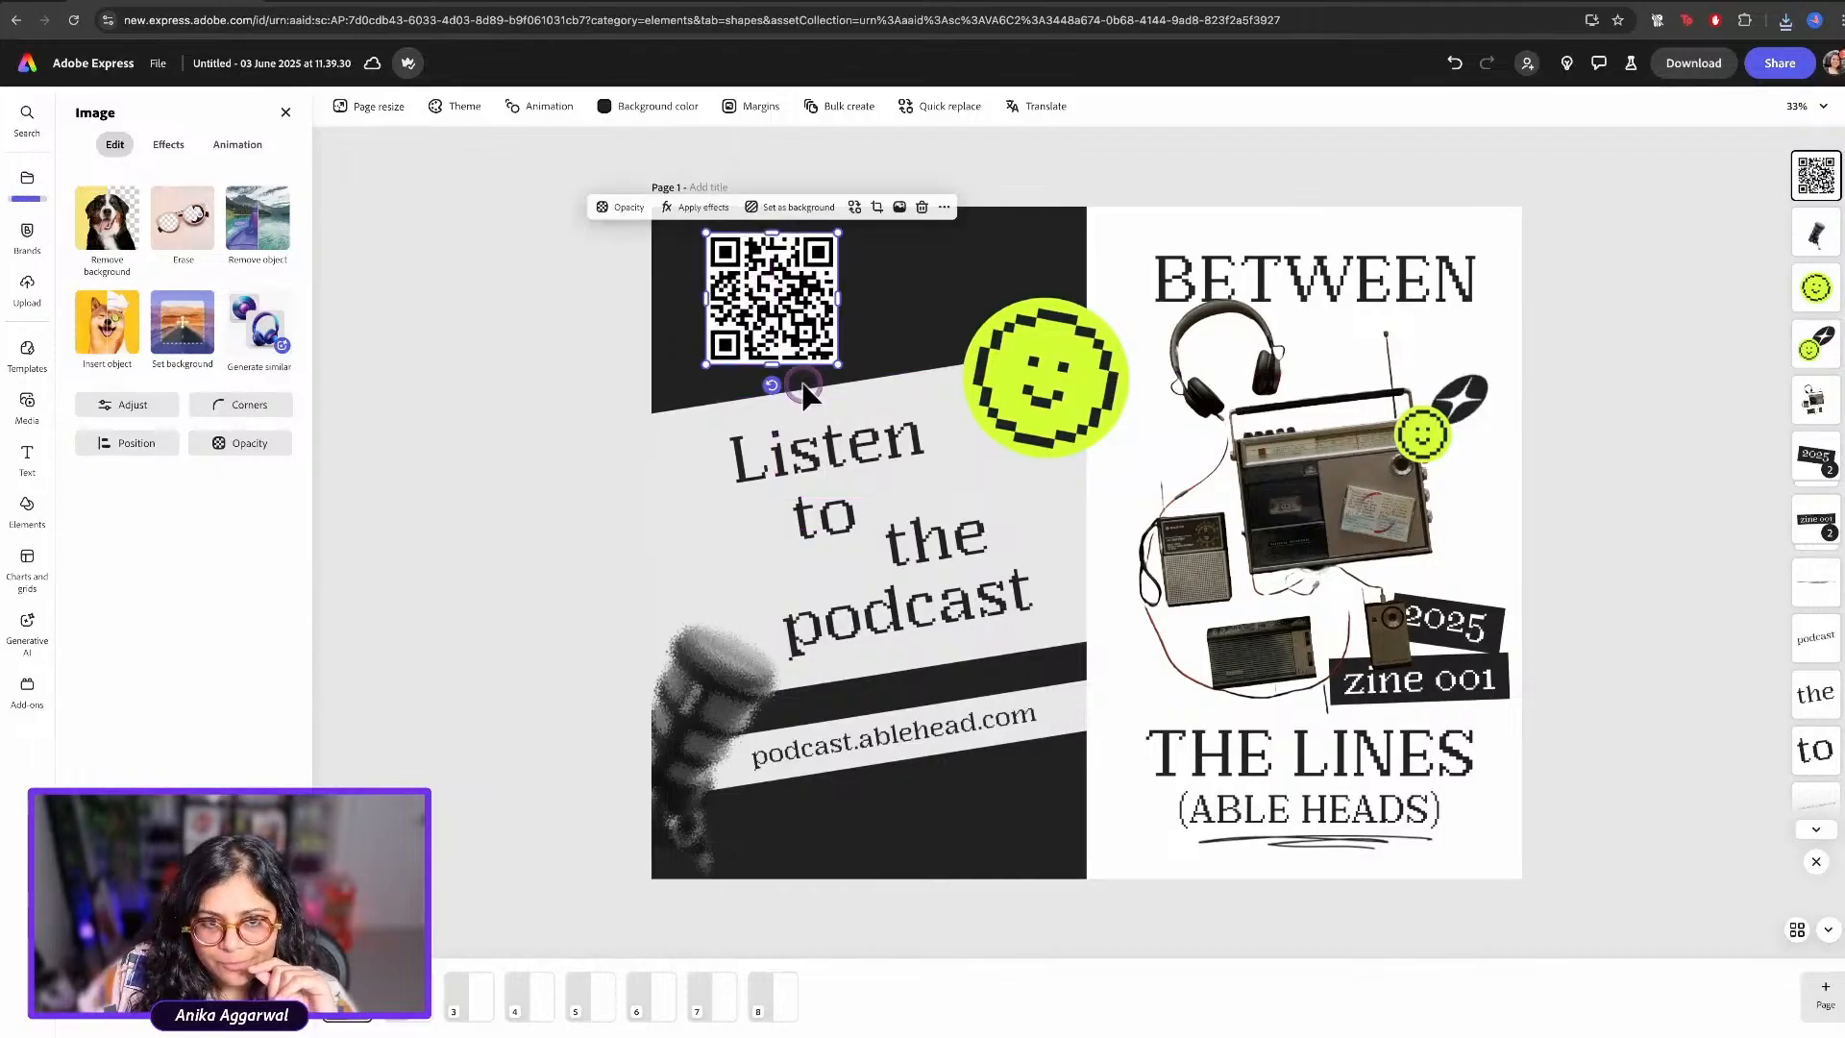
drag(780, 389, 792, 387)
drag(830, 226, 757, 329)
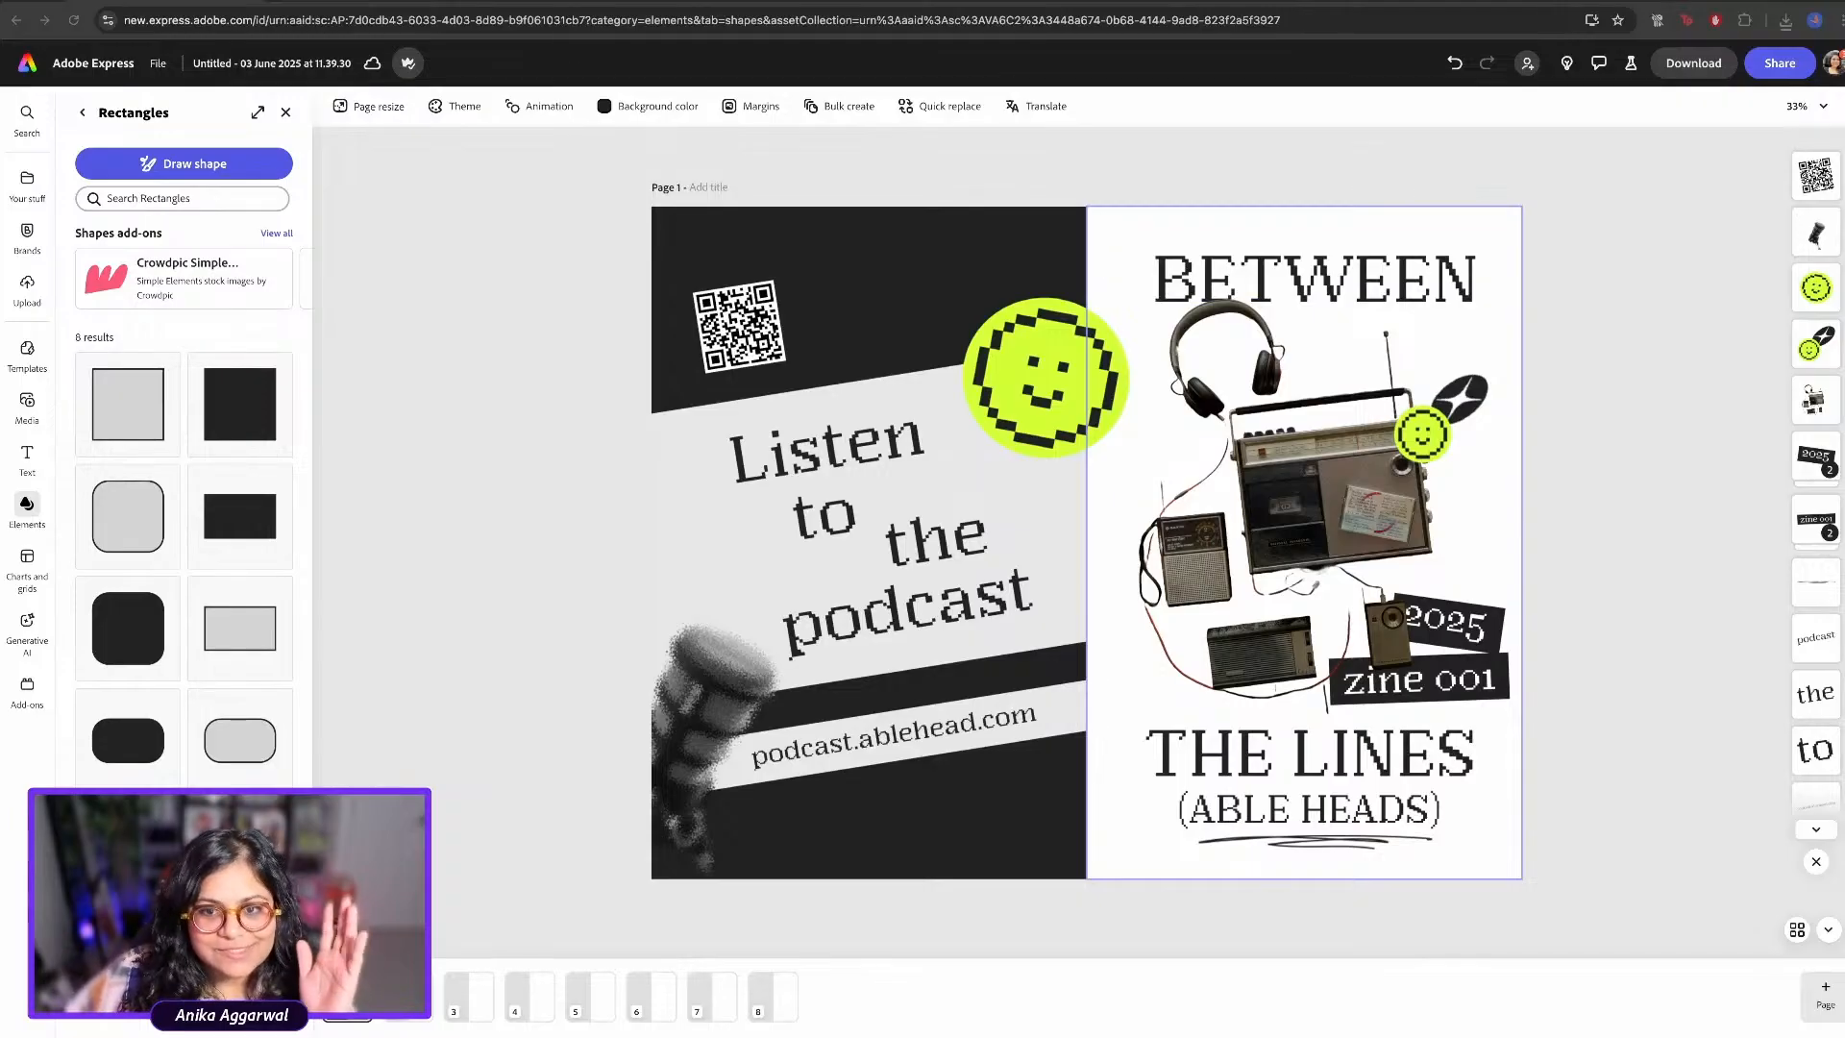
Title page 1 "Spread 1"
click(489, 472)
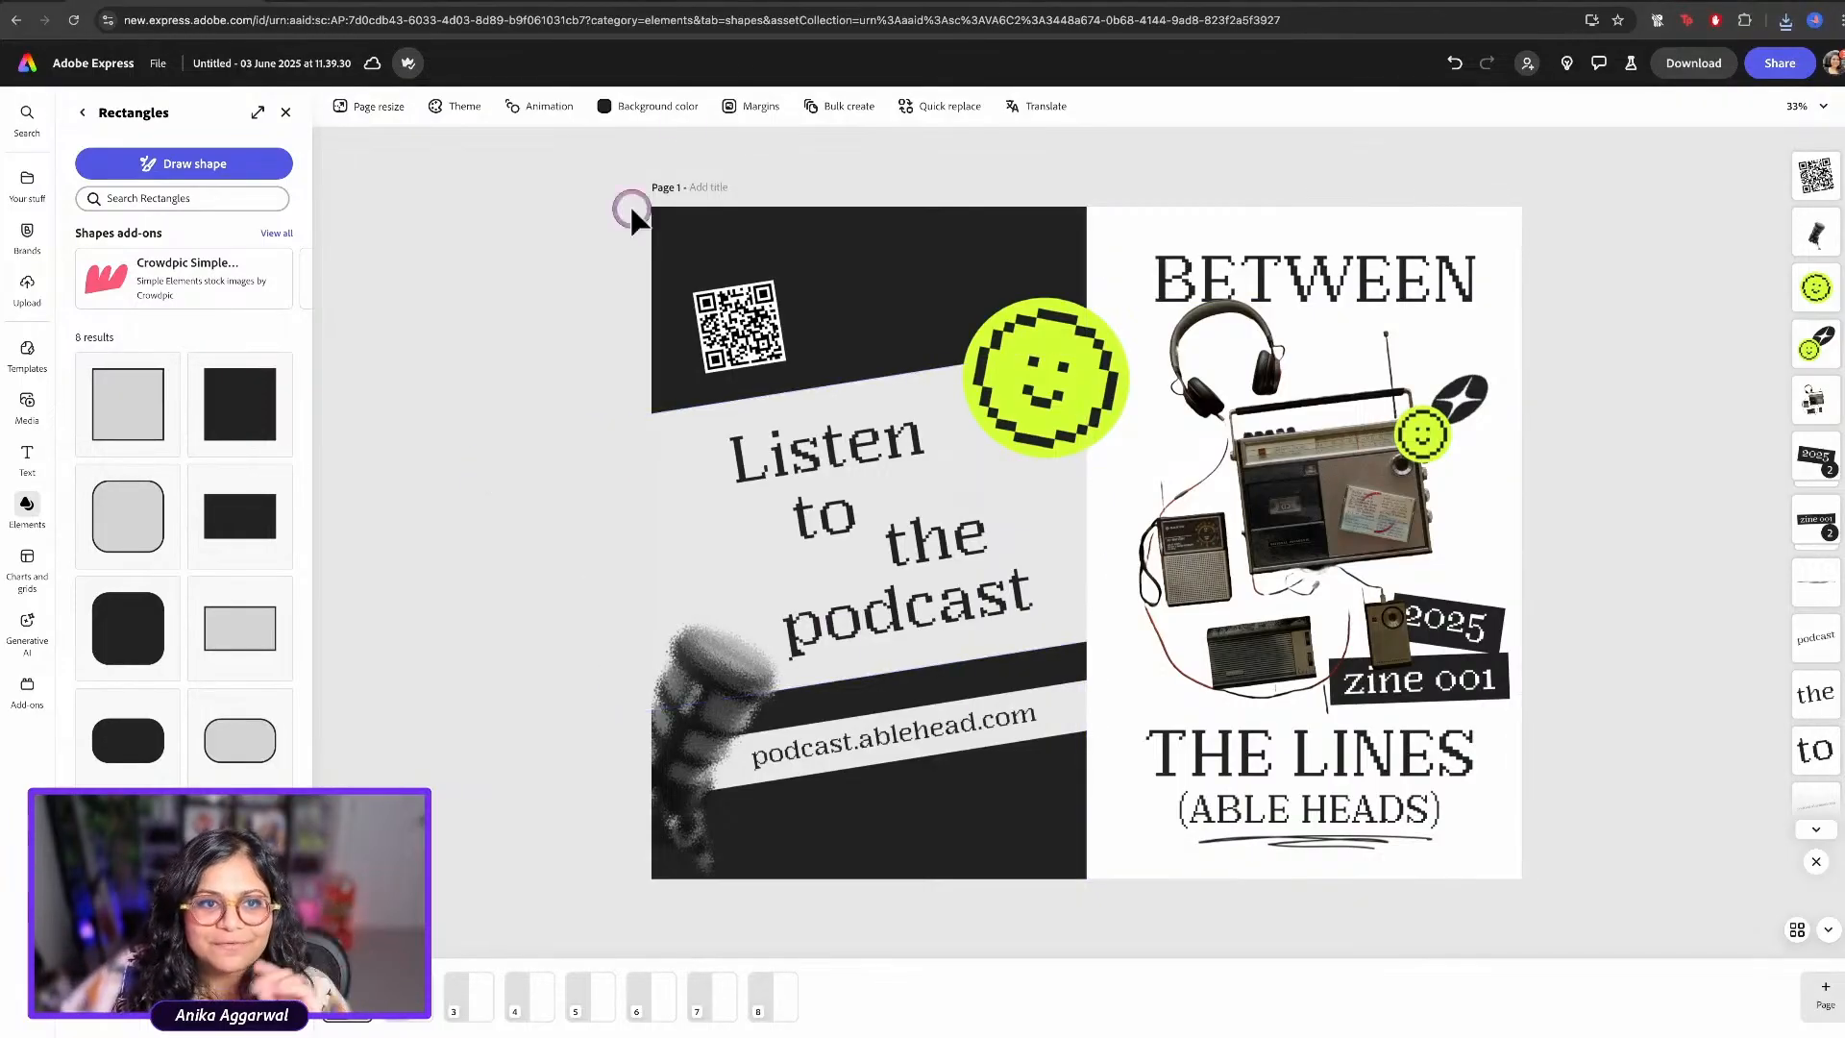
click(703, 187)
text(Spread 1)
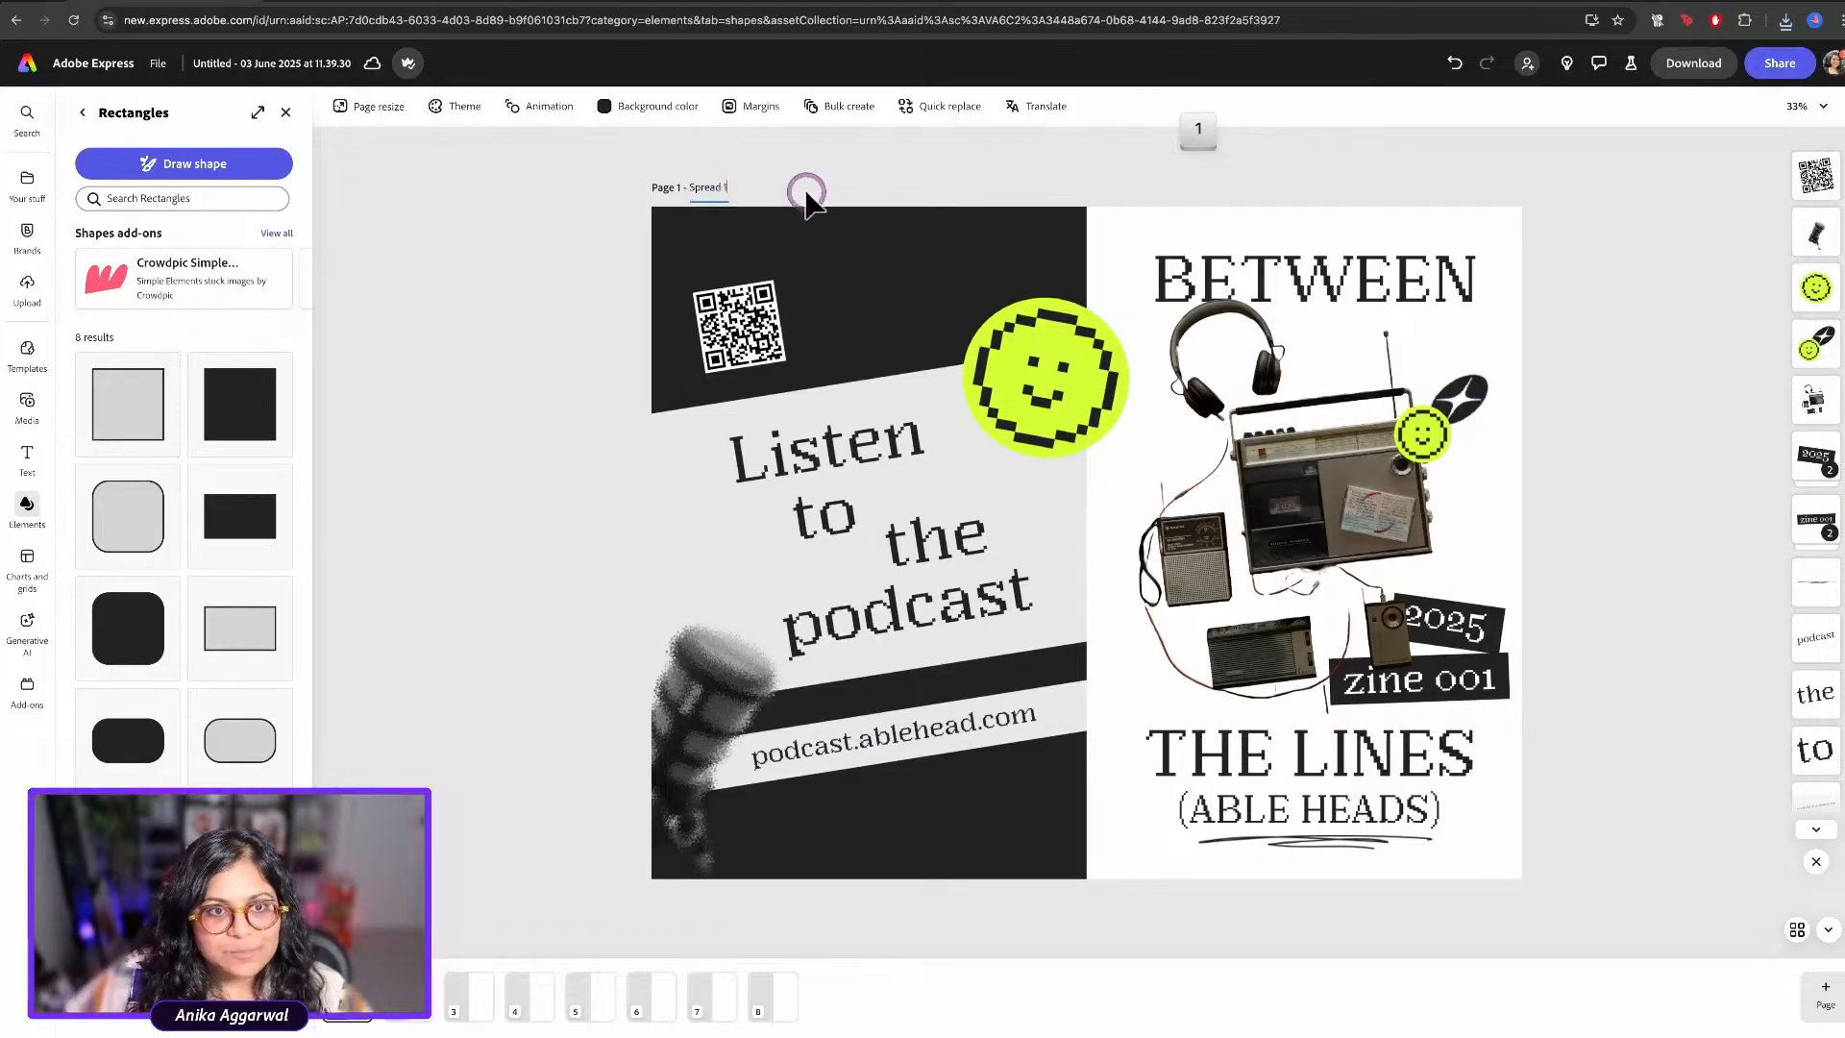
click(858, 186)
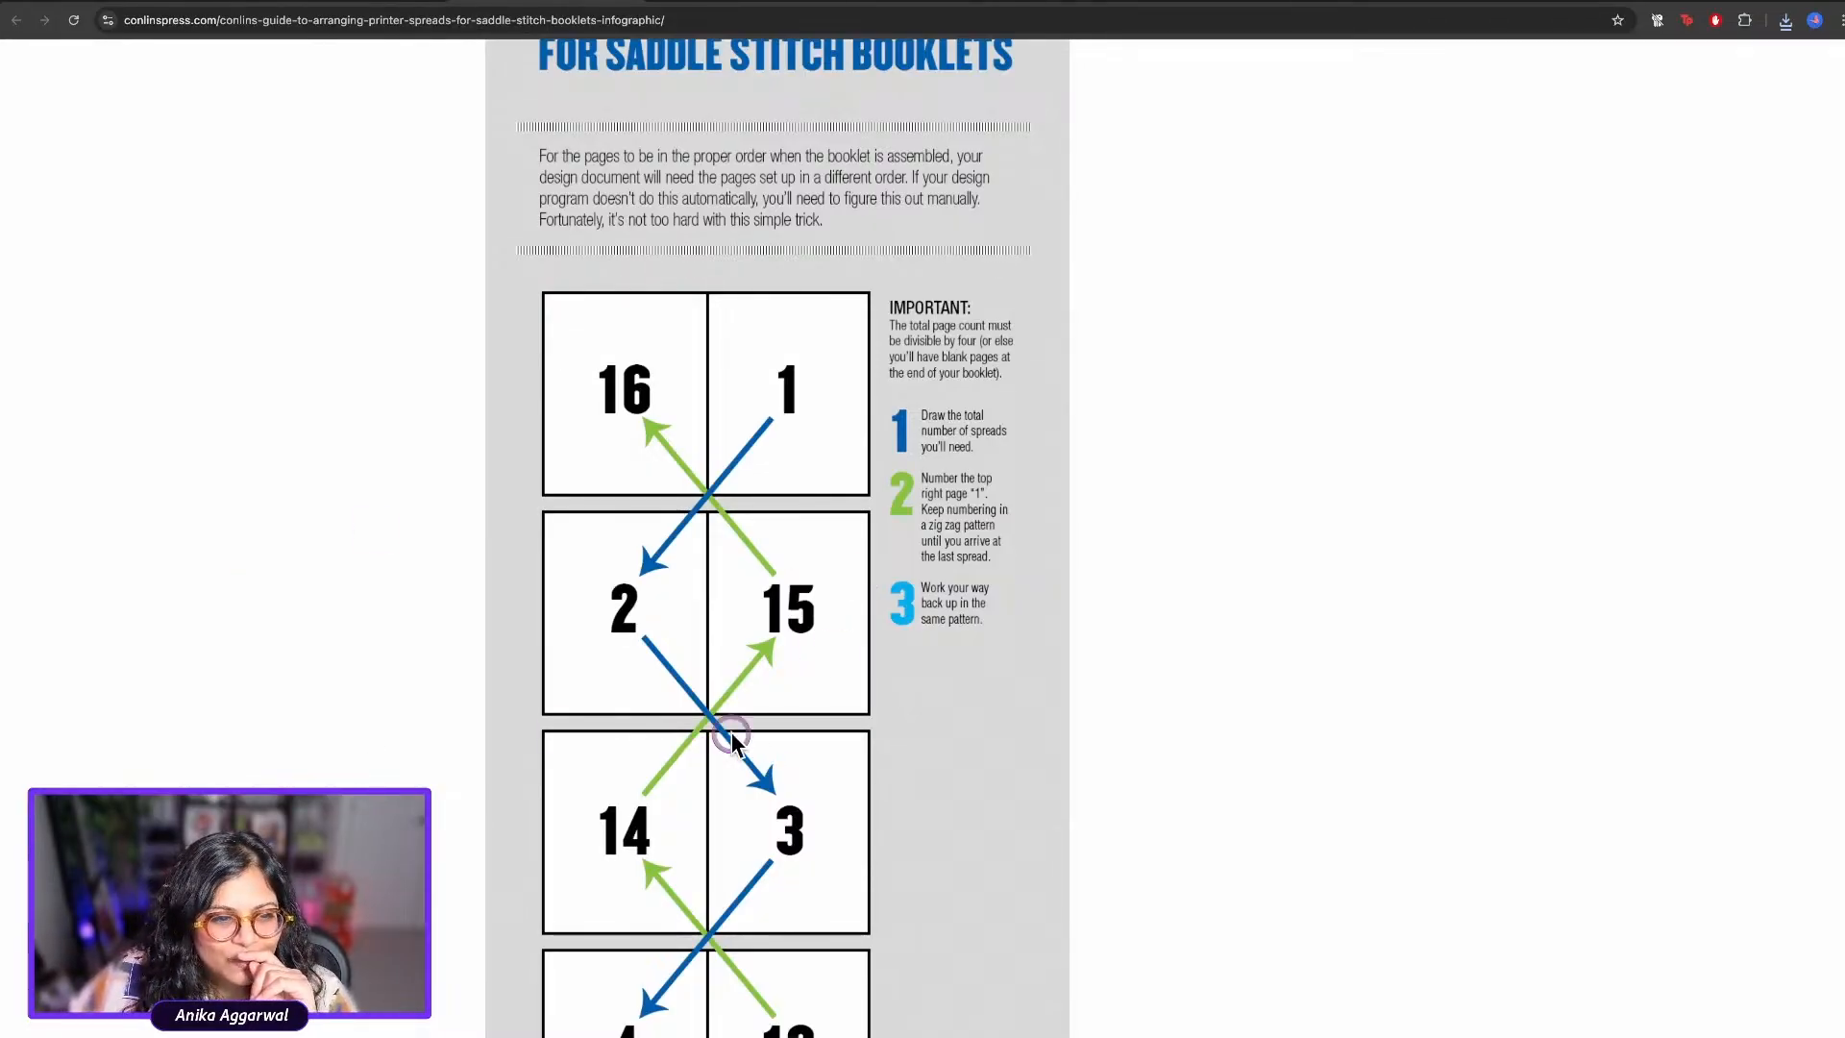
Check the page order in the saddle stitch infographic and title page 8 of the zine "Spread 8"
scroll(733, 737, down, 10)
scroll(732, 740, down, 15)
scroll(730, 741, up, 9)
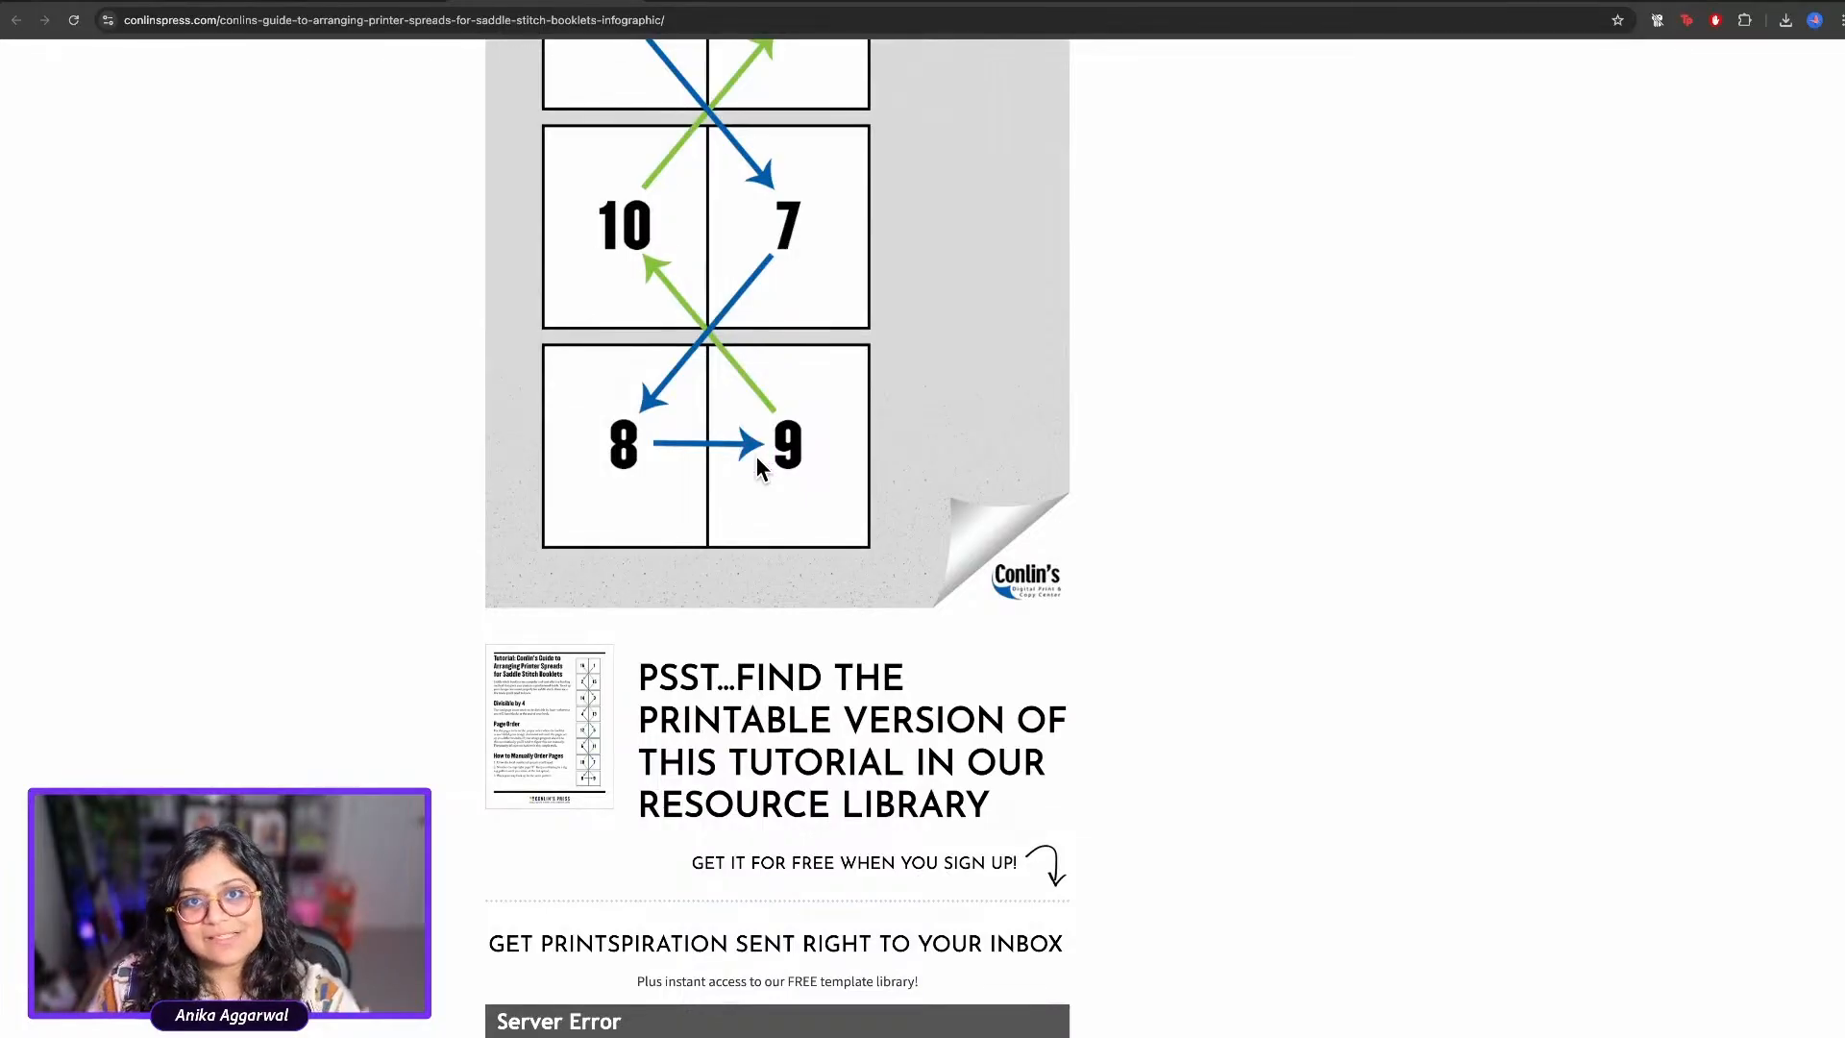
click(168, 3)
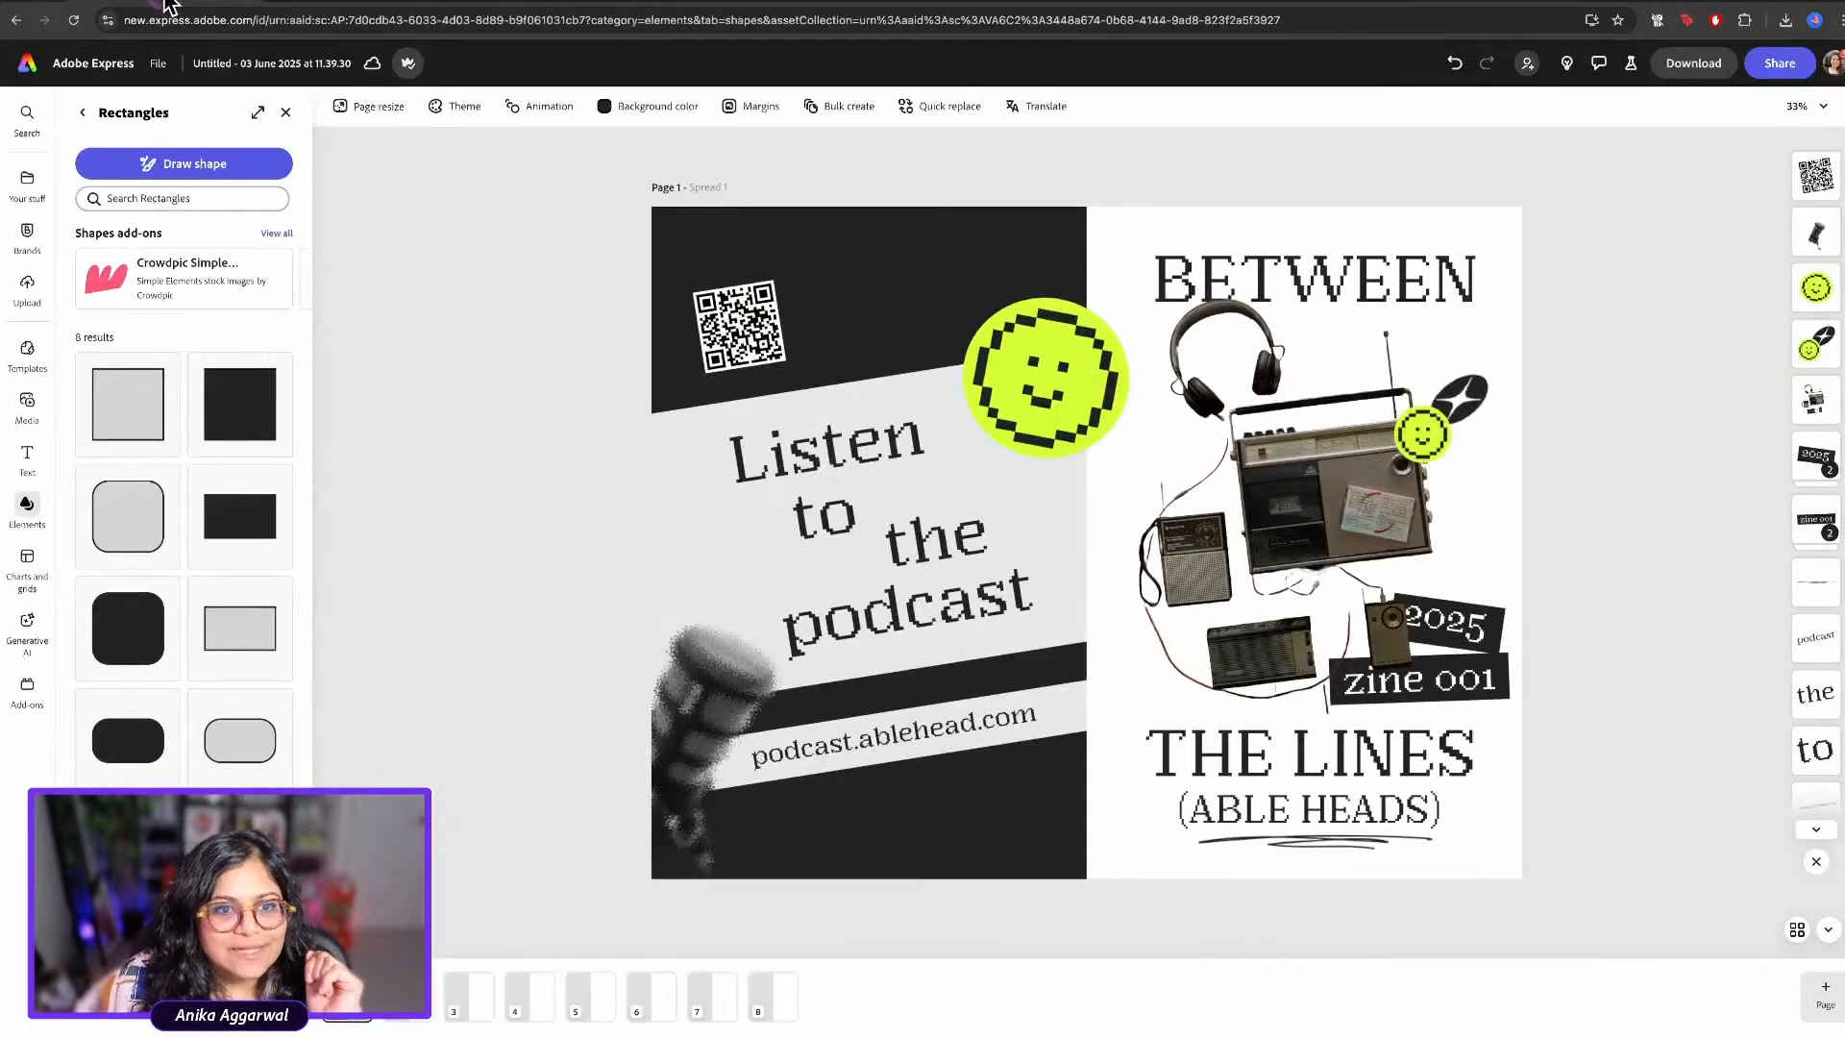
click(754, 1004)
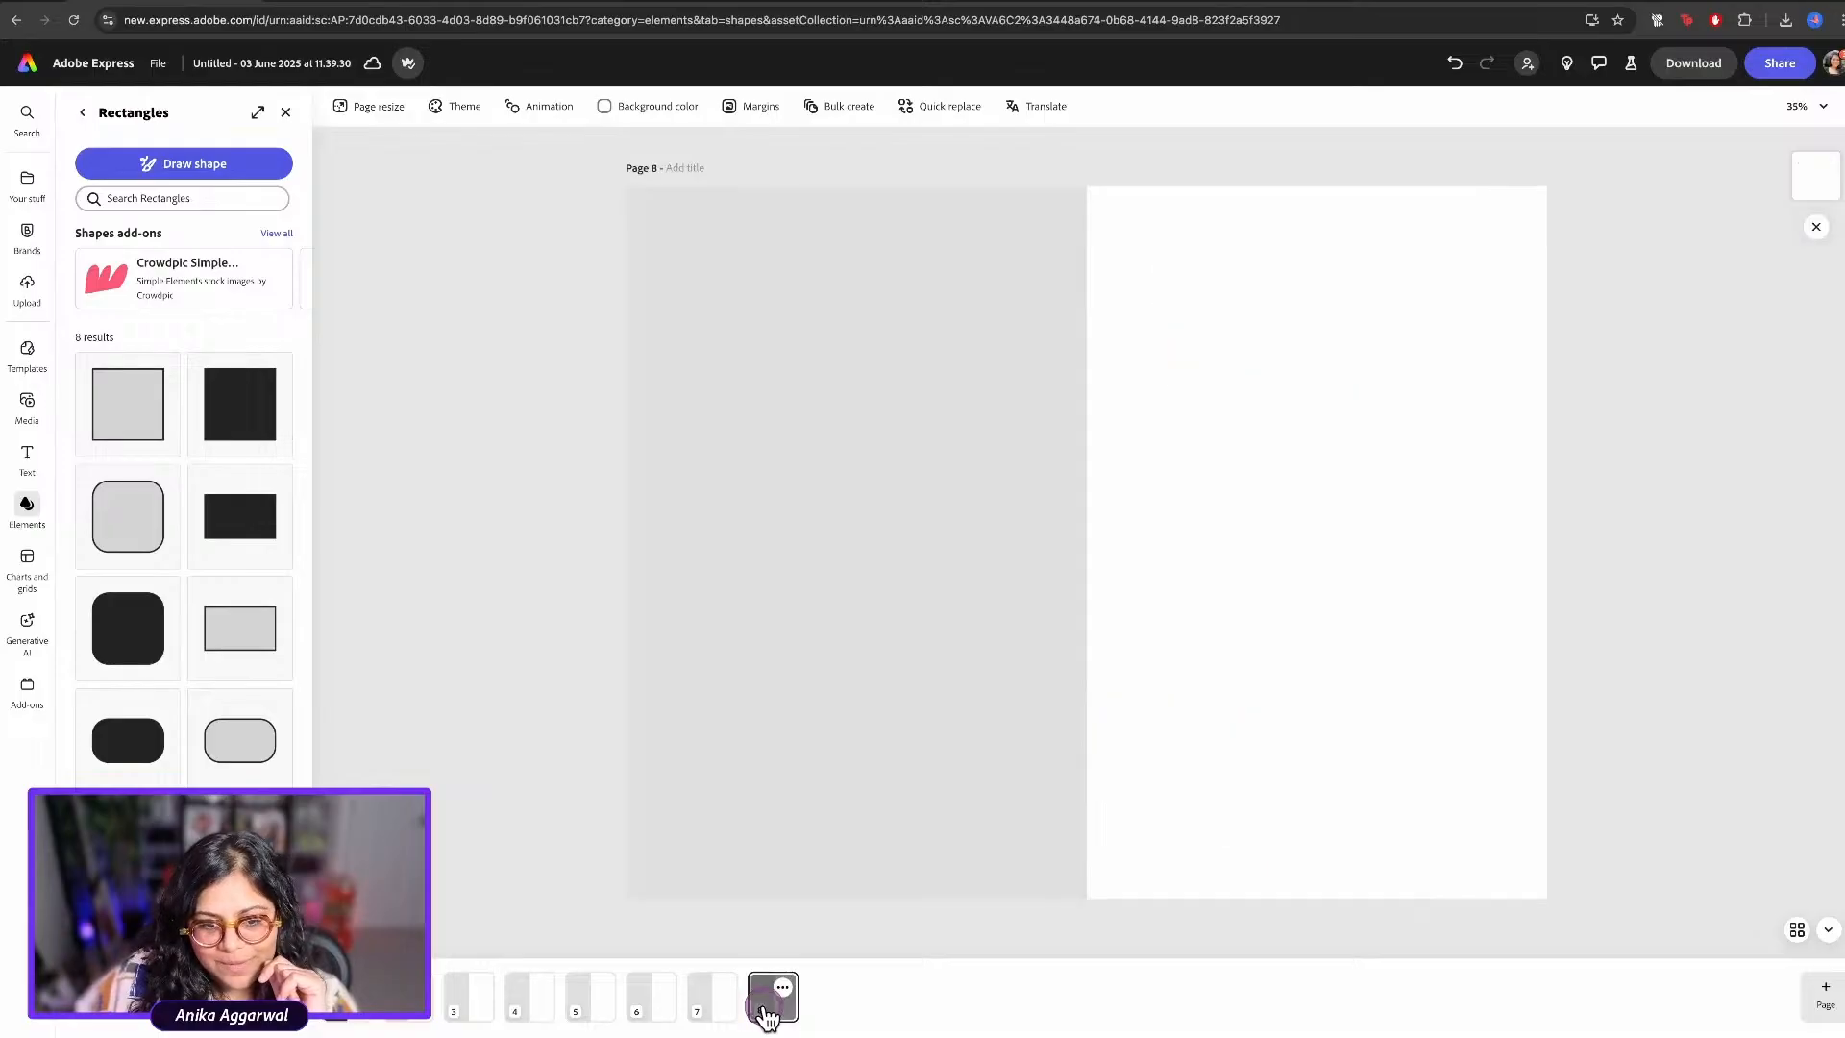
click(684, 170)
text(Spread 8)
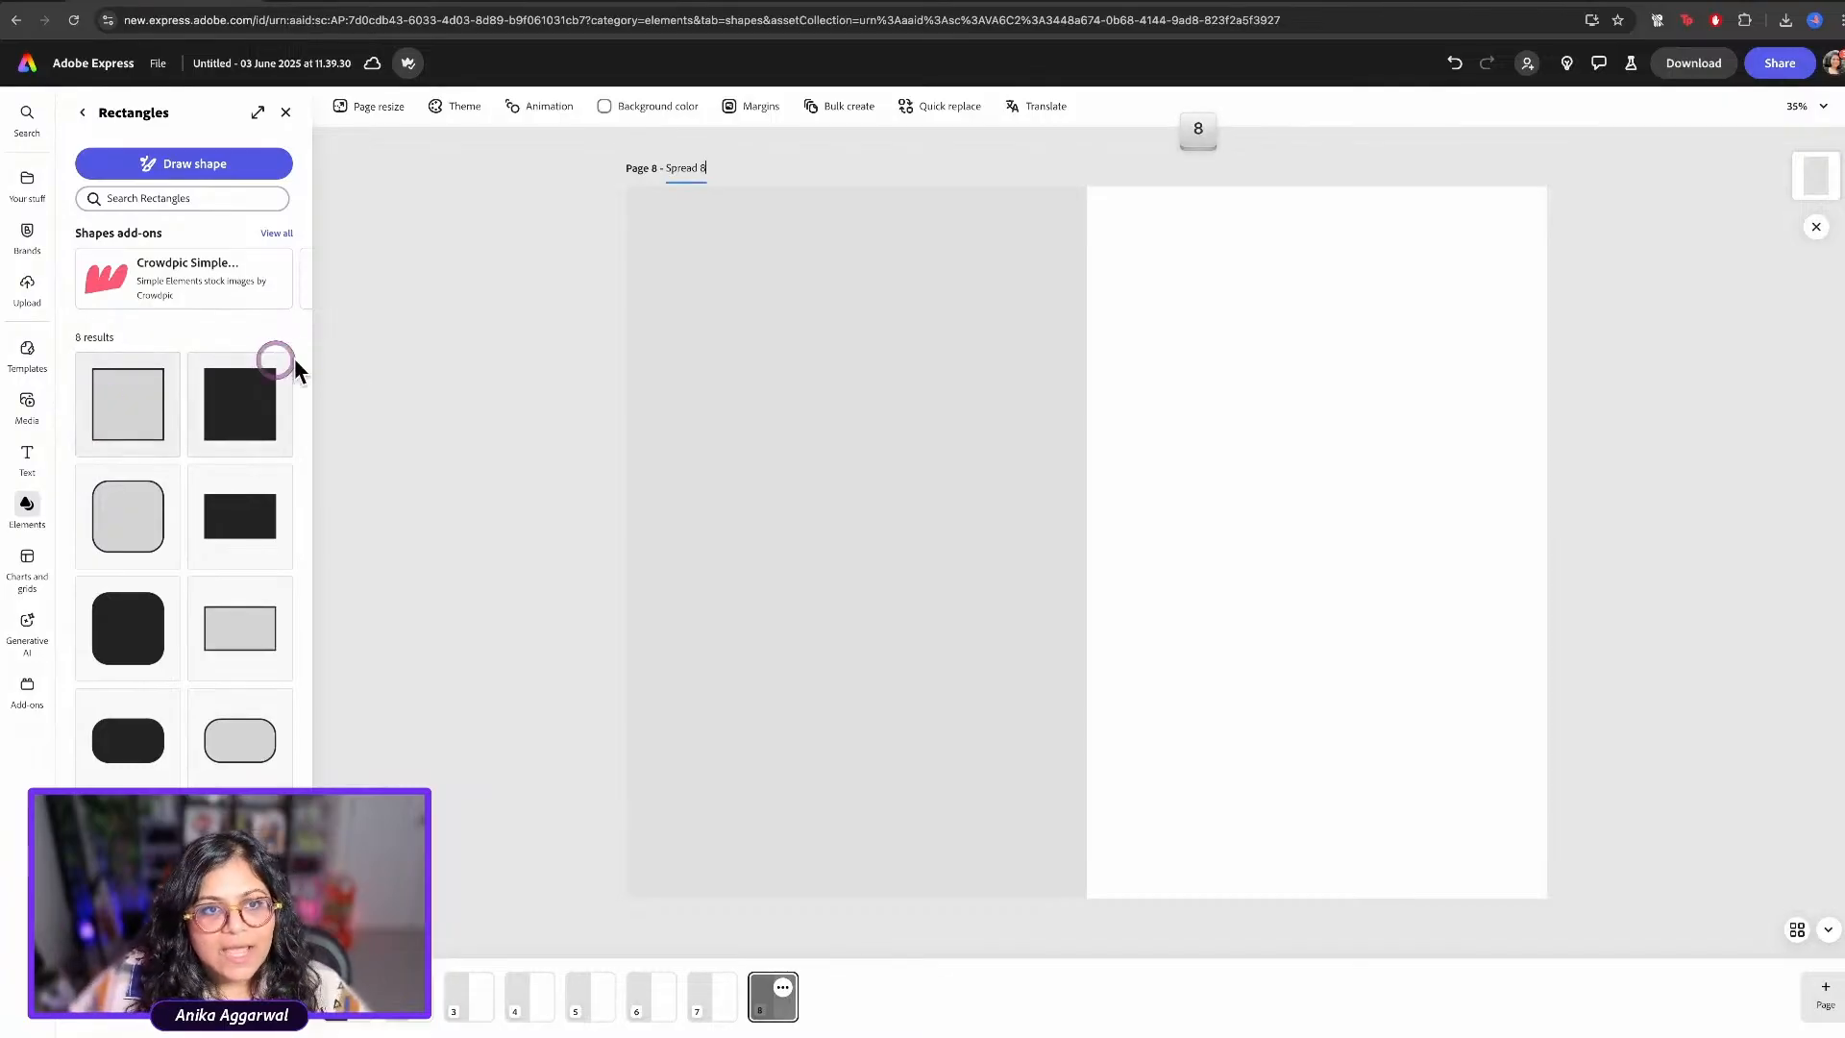
click(470, 348)
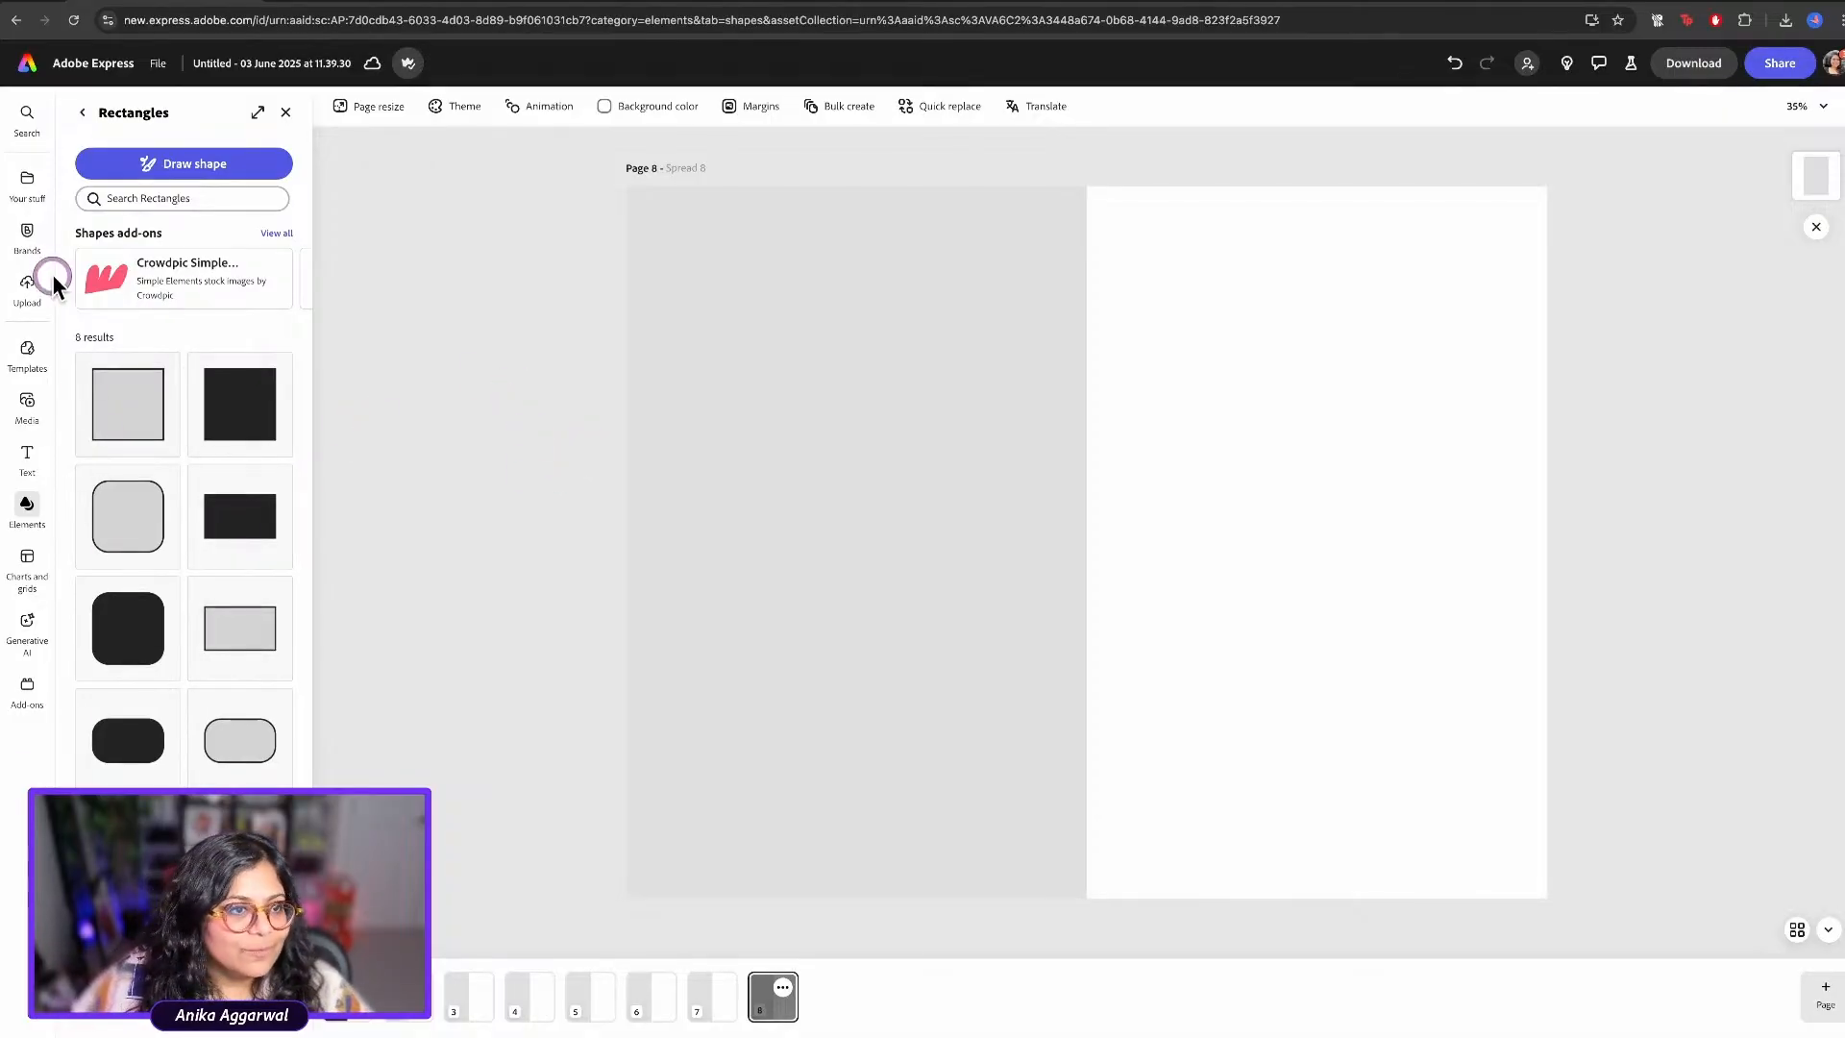
Add the black pill shape from the Zine Assets APAC 2025 library to page 8, reaching from just past the fold to the right page edge
click(45, 200)
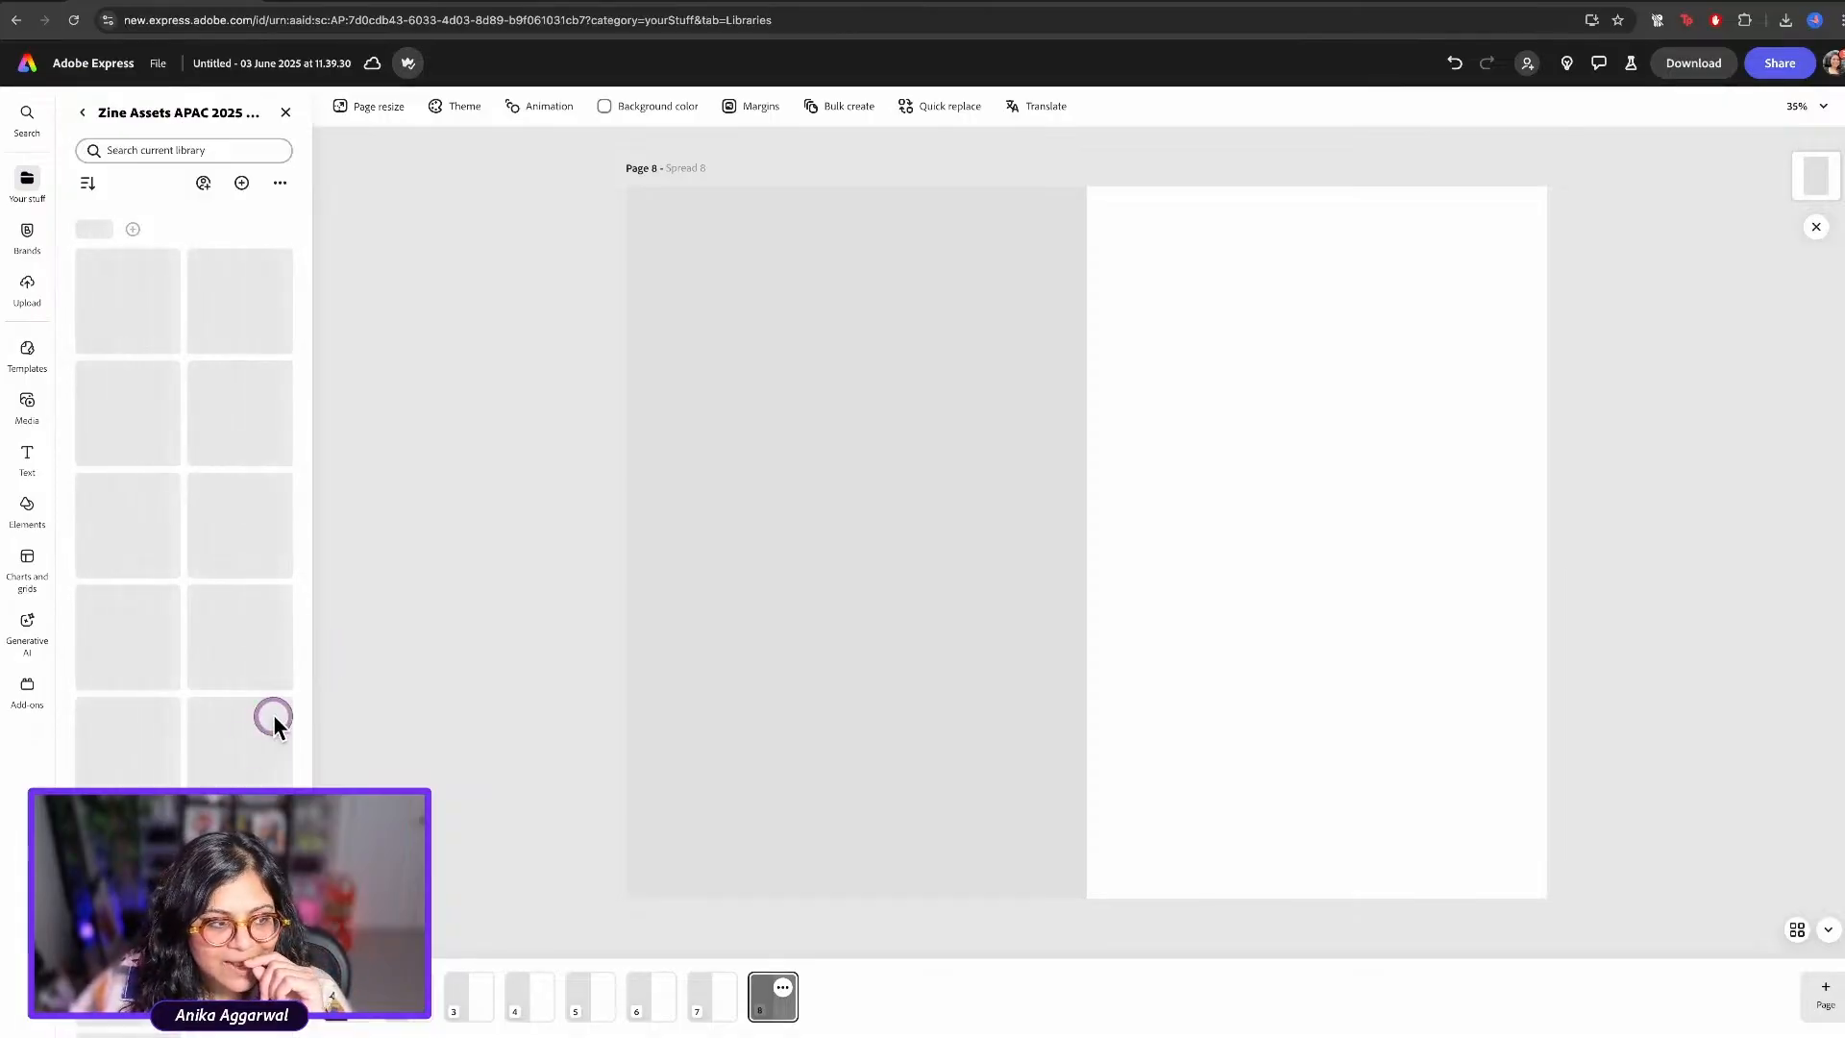
scroll(255, 780, down, 15)
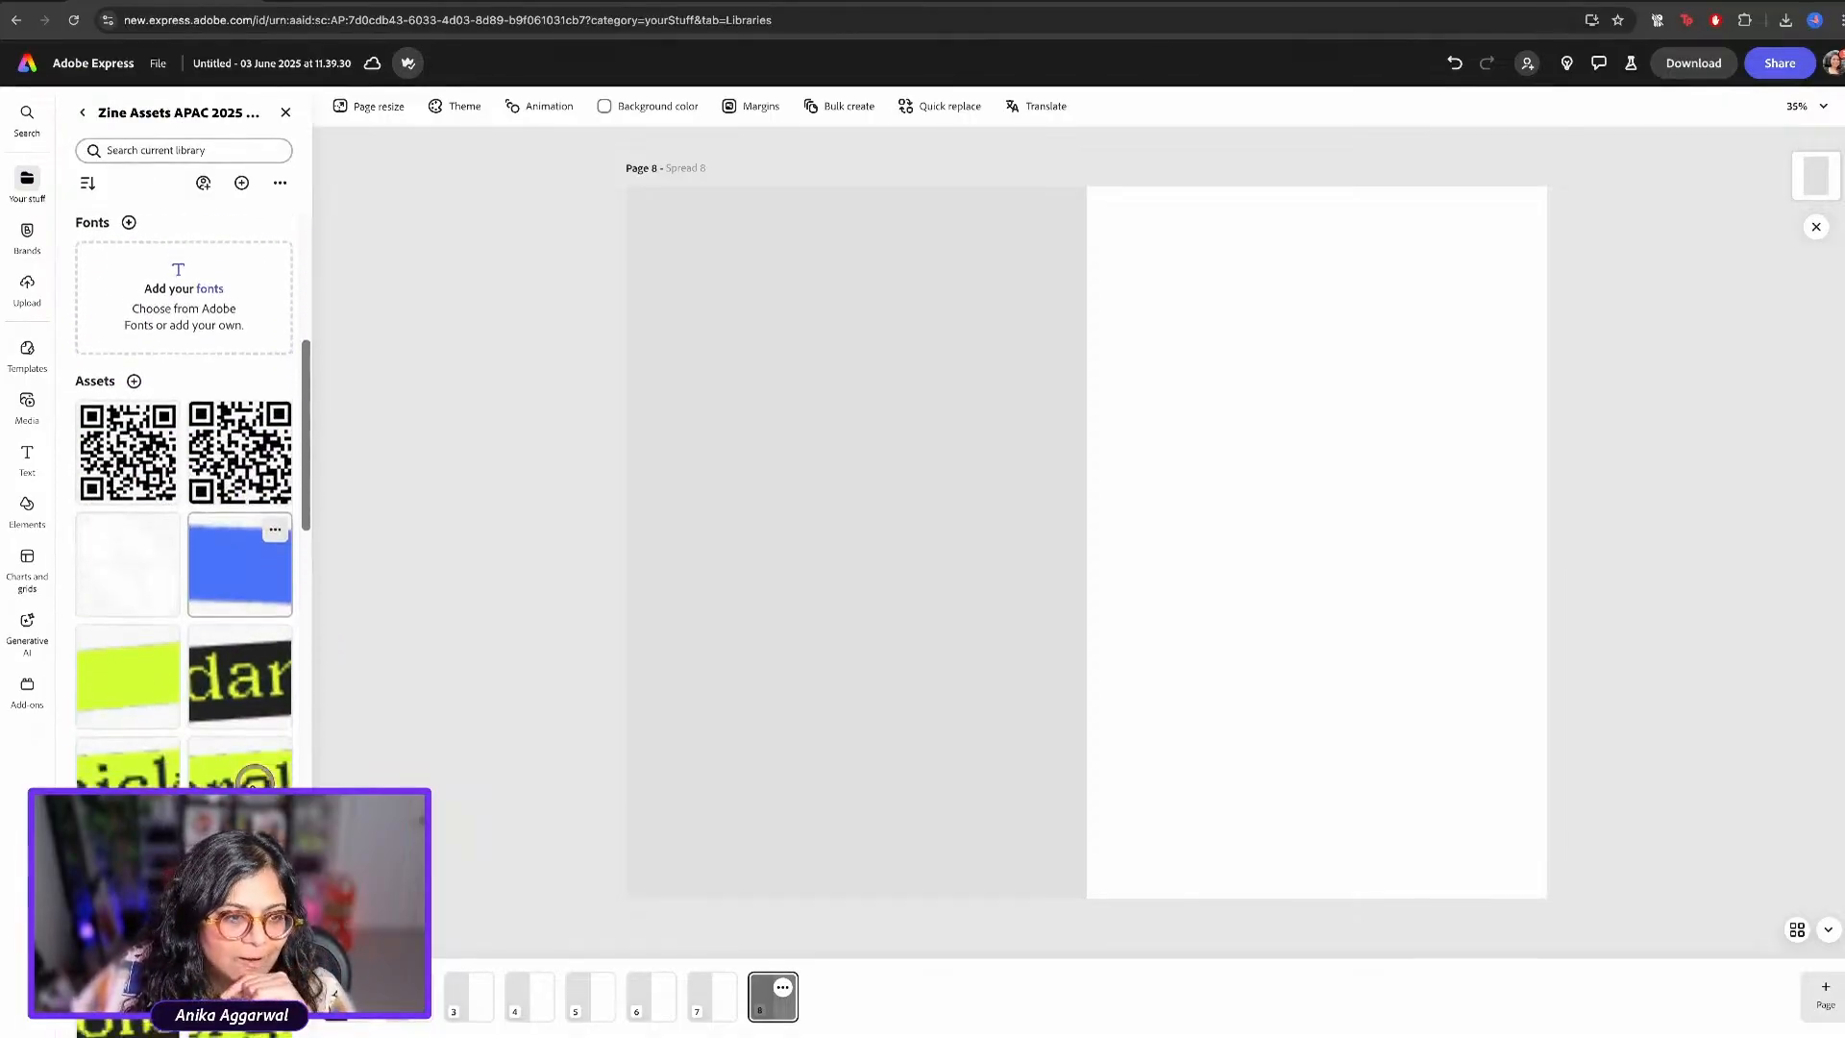
scroll(276, 604, down, 10)
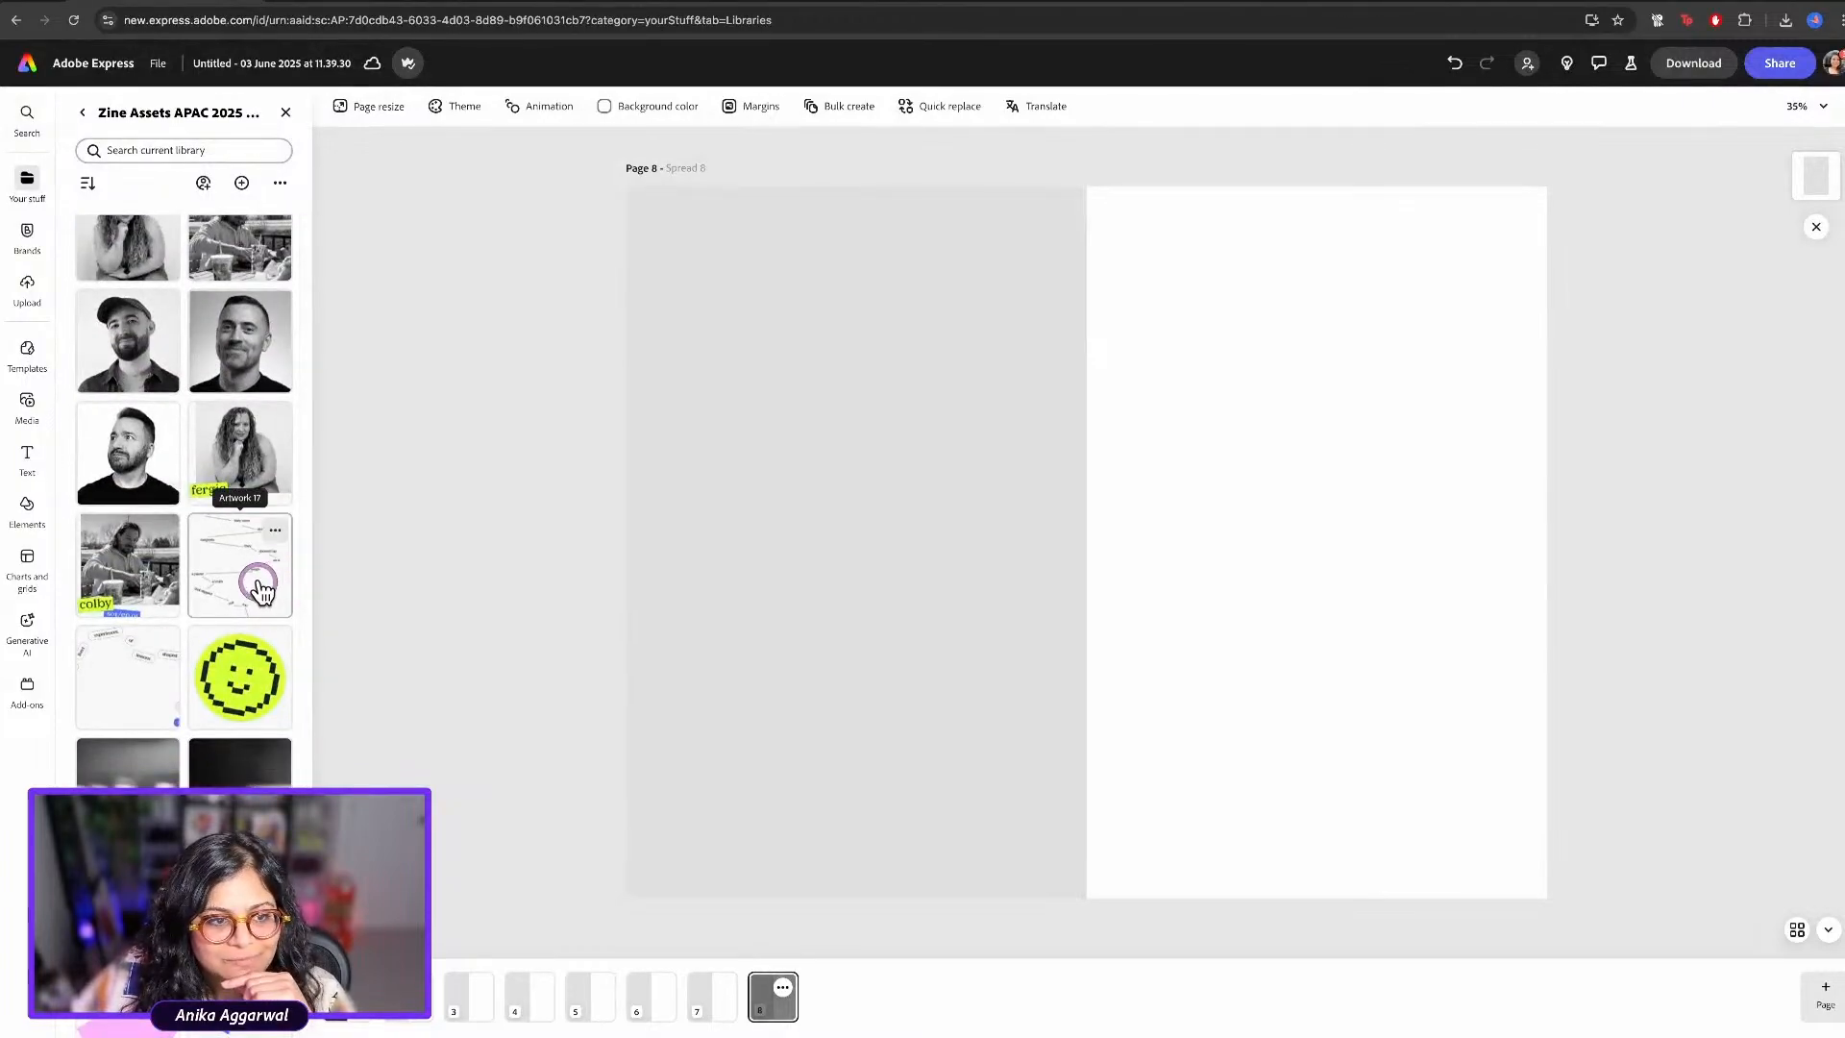
scroll(262, 590, down, 6)
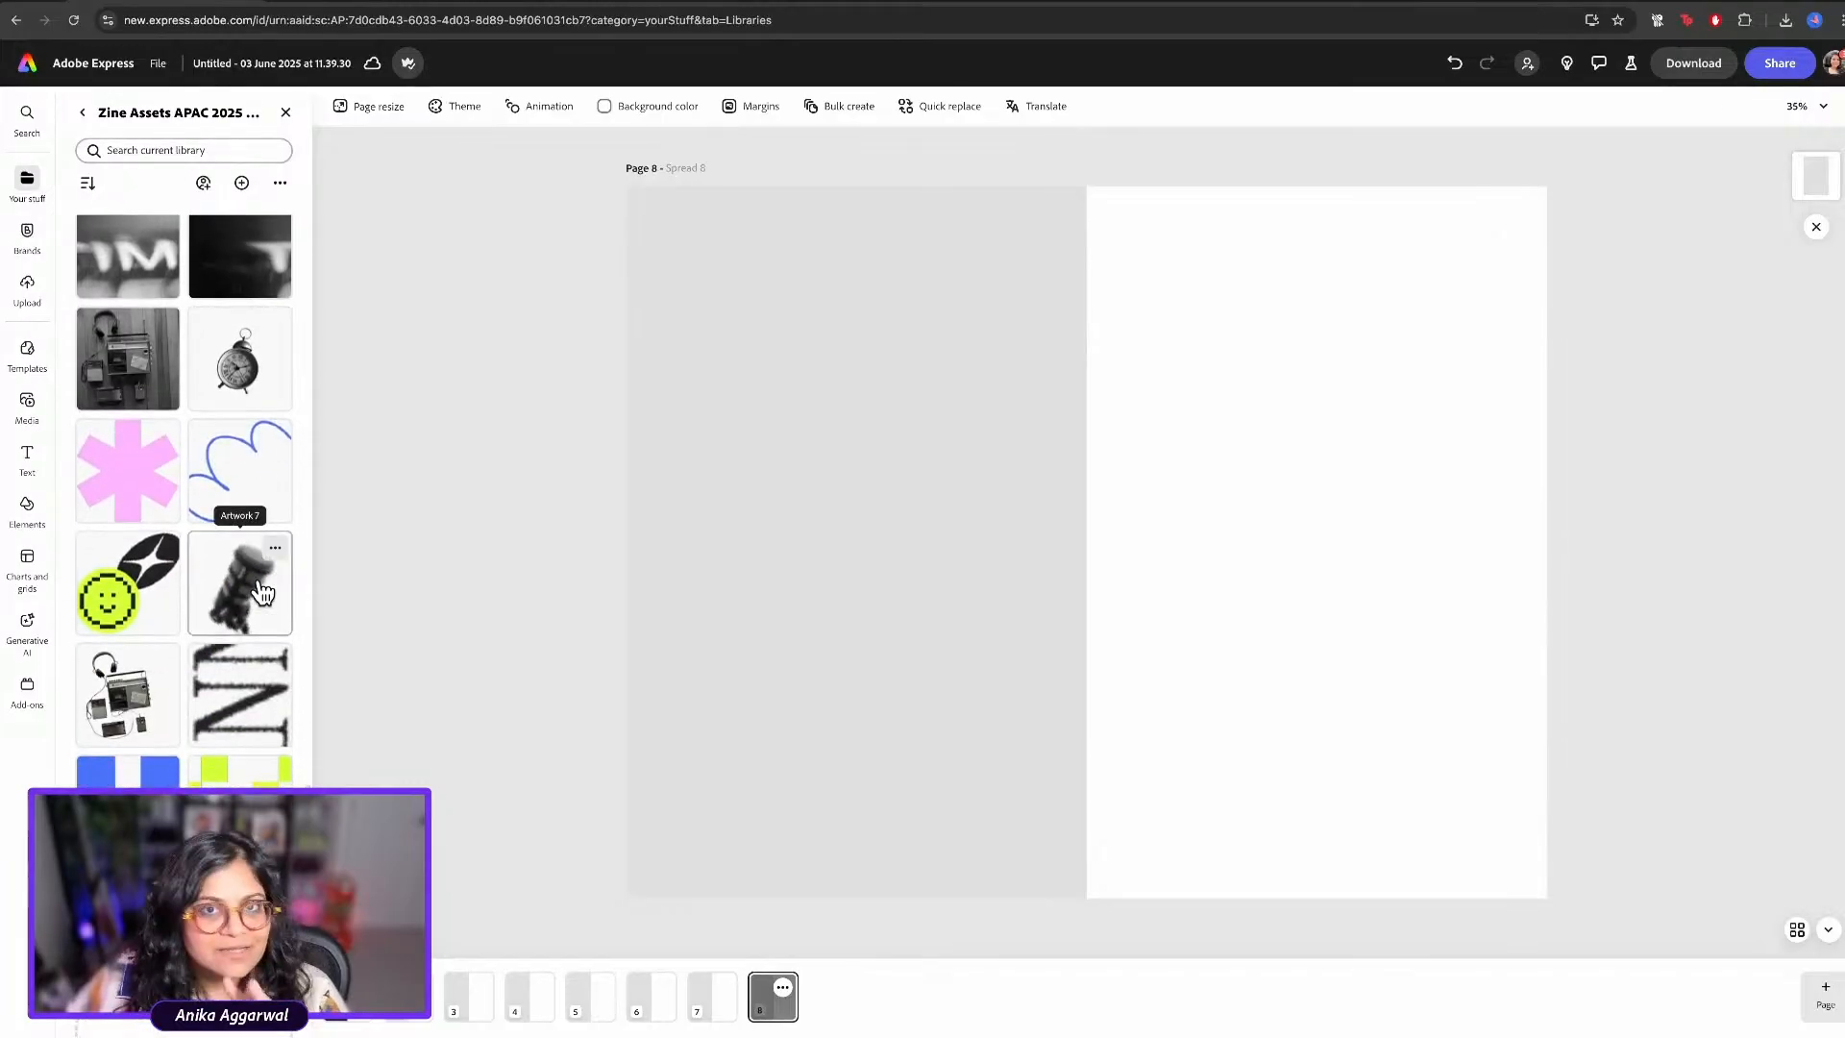
scroll(262, 590, down, 3)
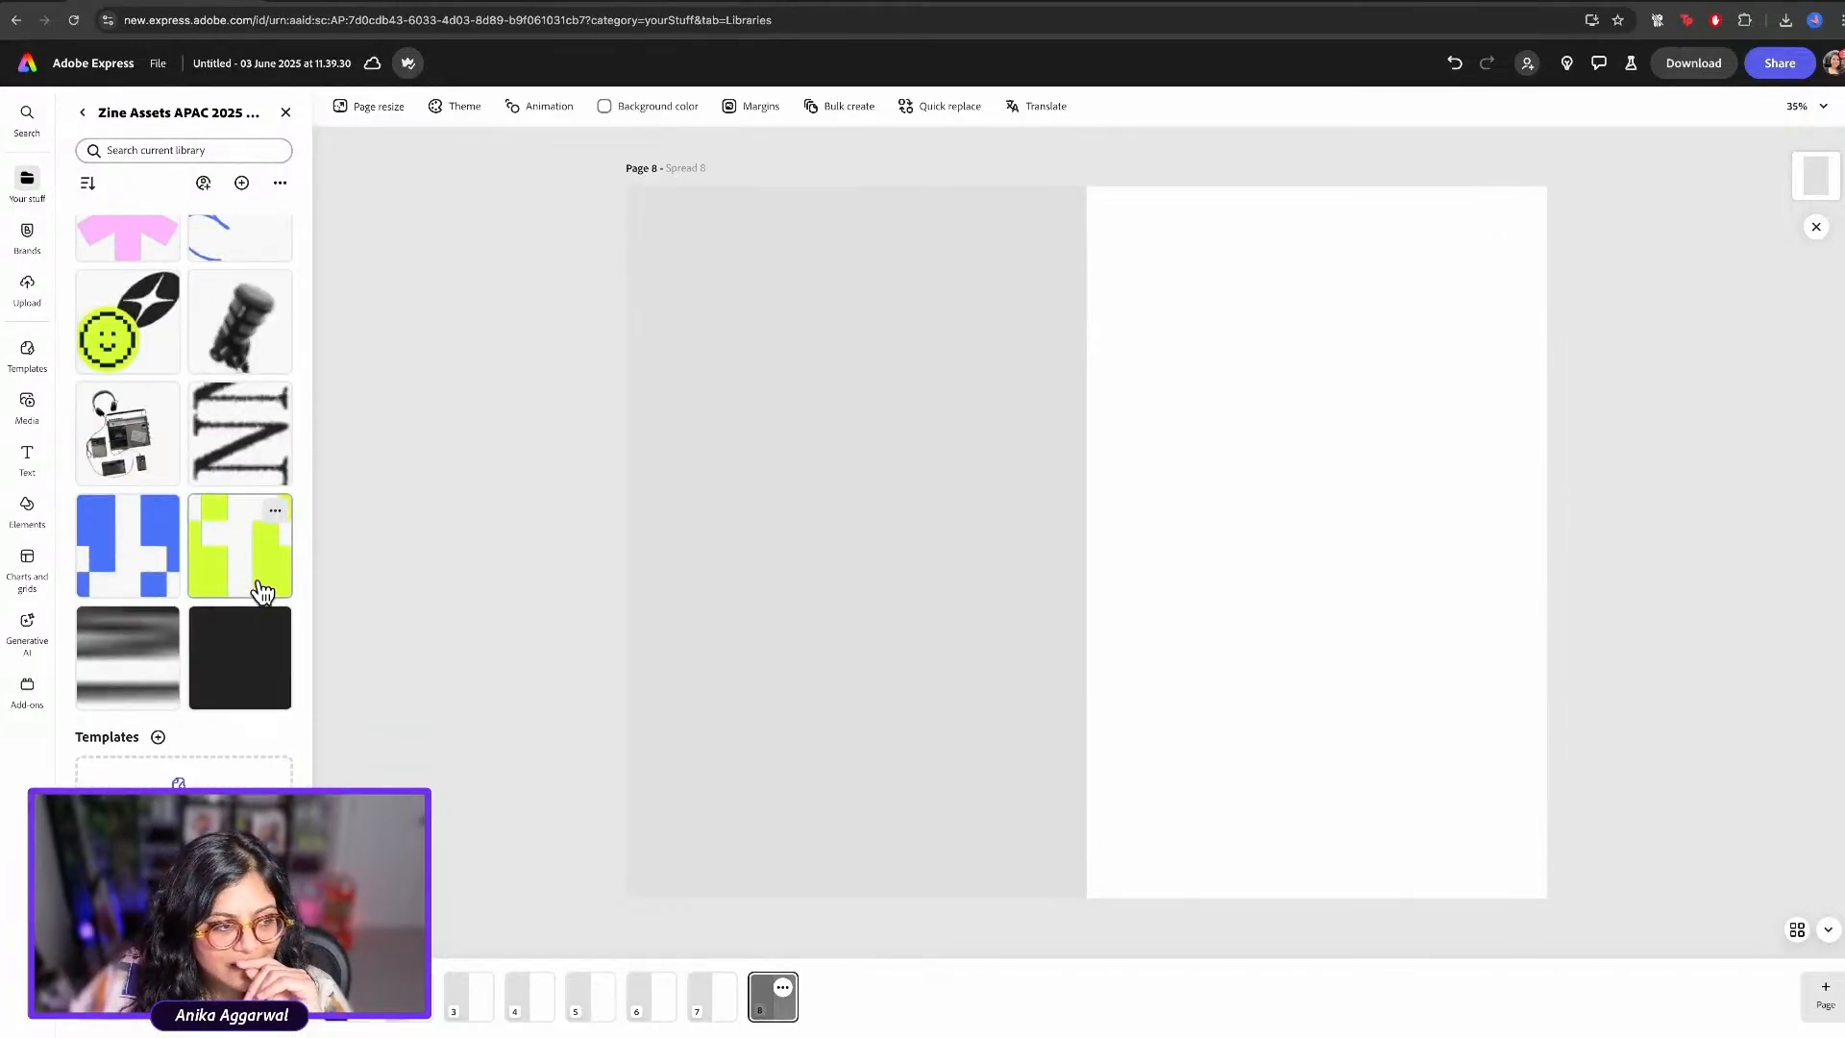
scroll(262, 590, down, 4)
scroll(261, 590, up, 10)
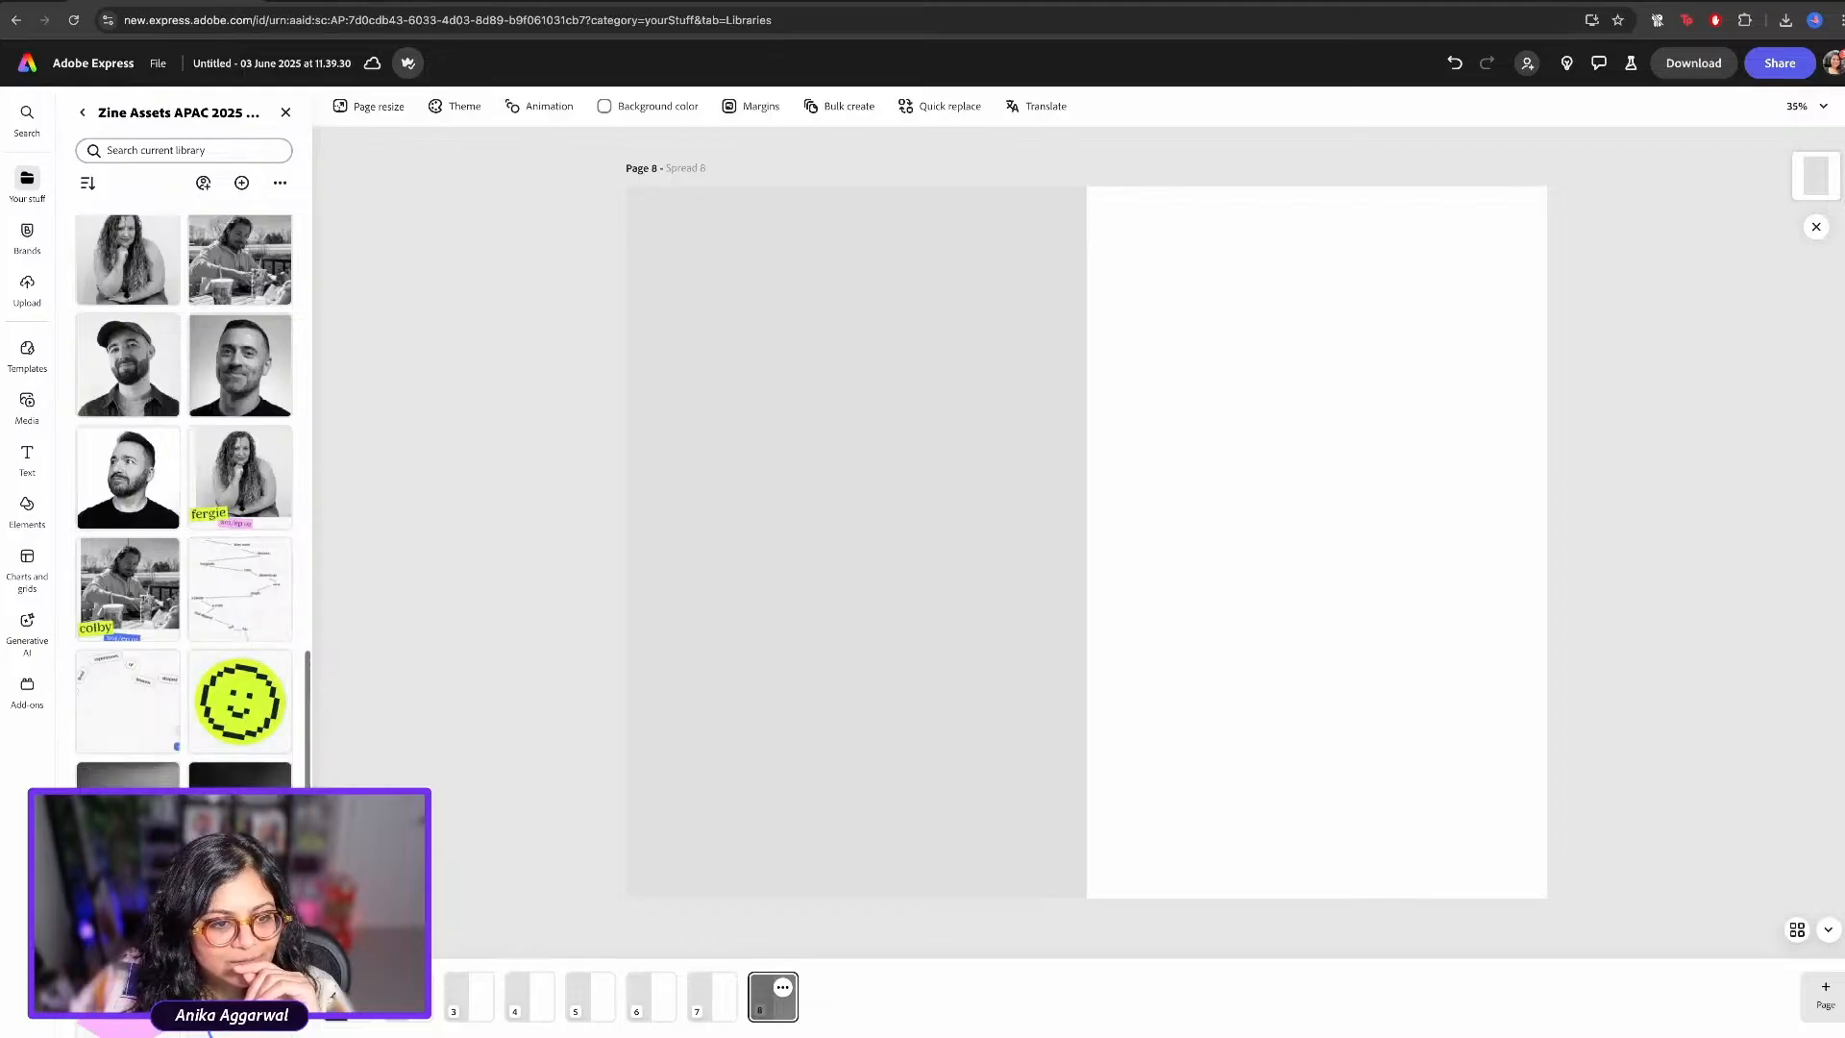
scroll(240, 742, down, 5)
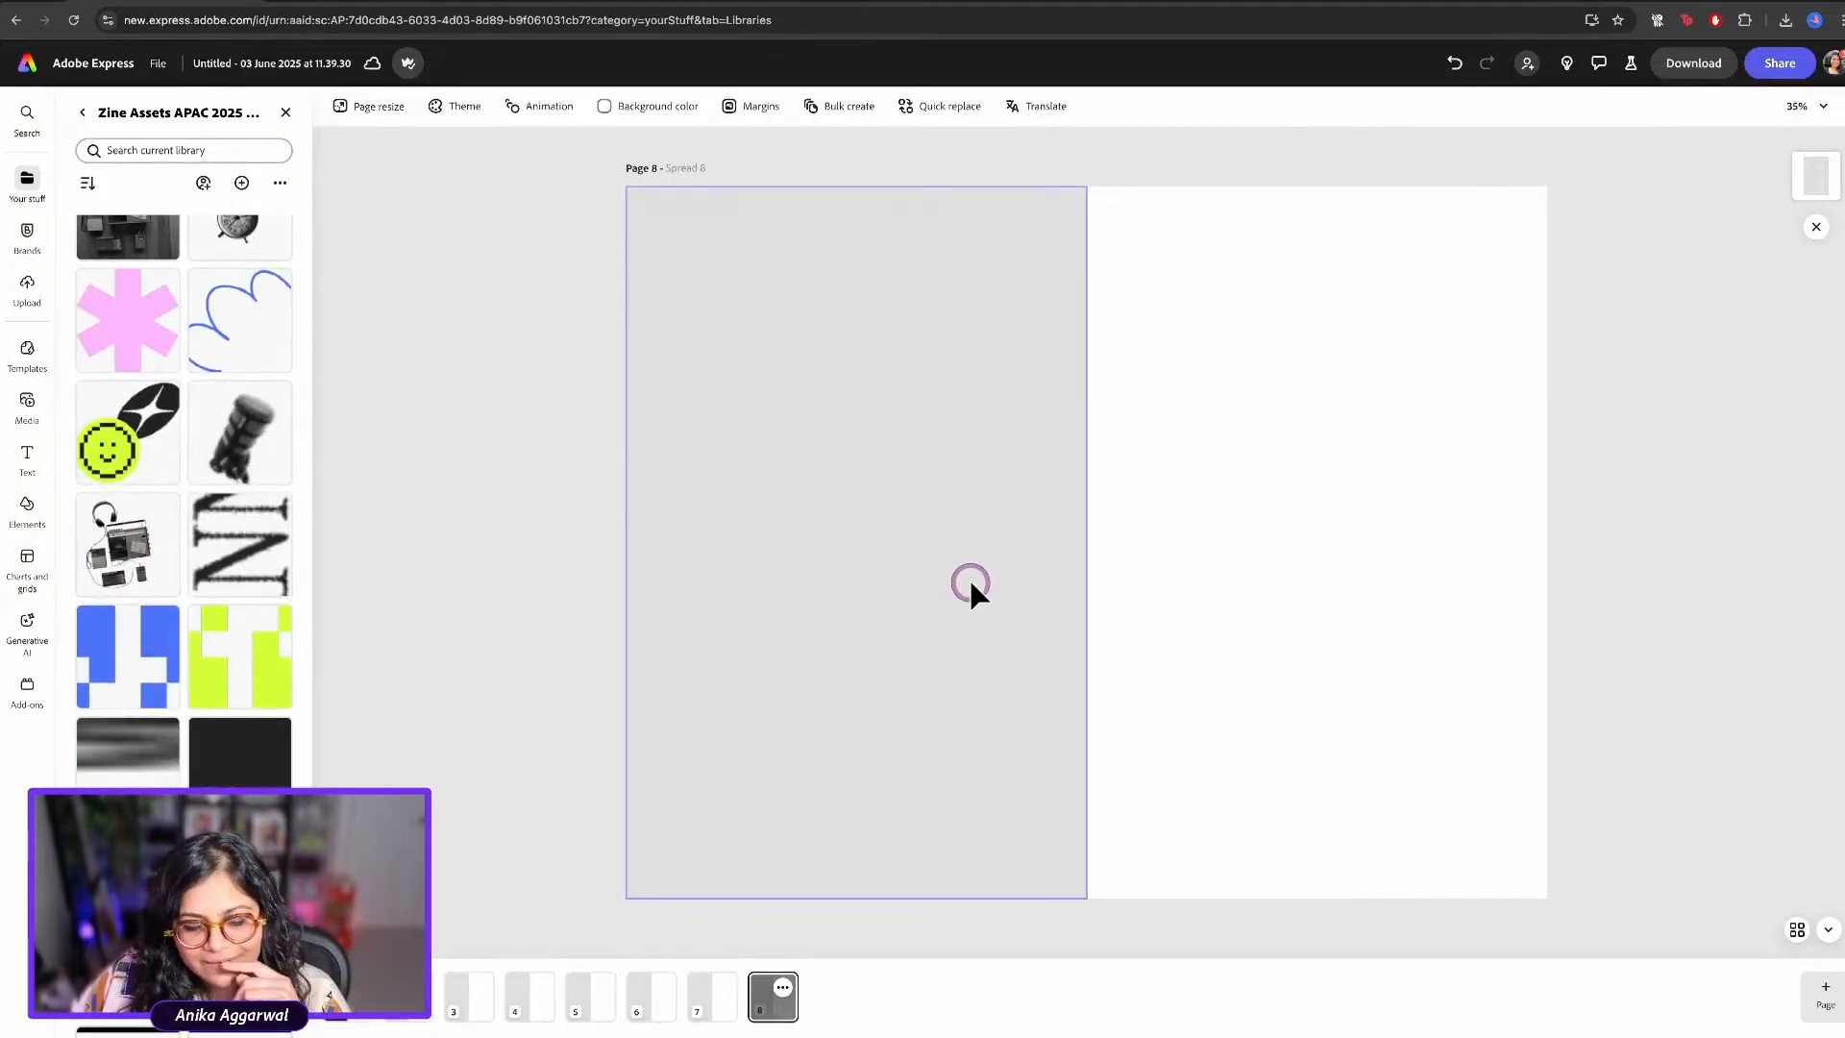
drag(1158, 513, 1529, 319)
click(529, 471)
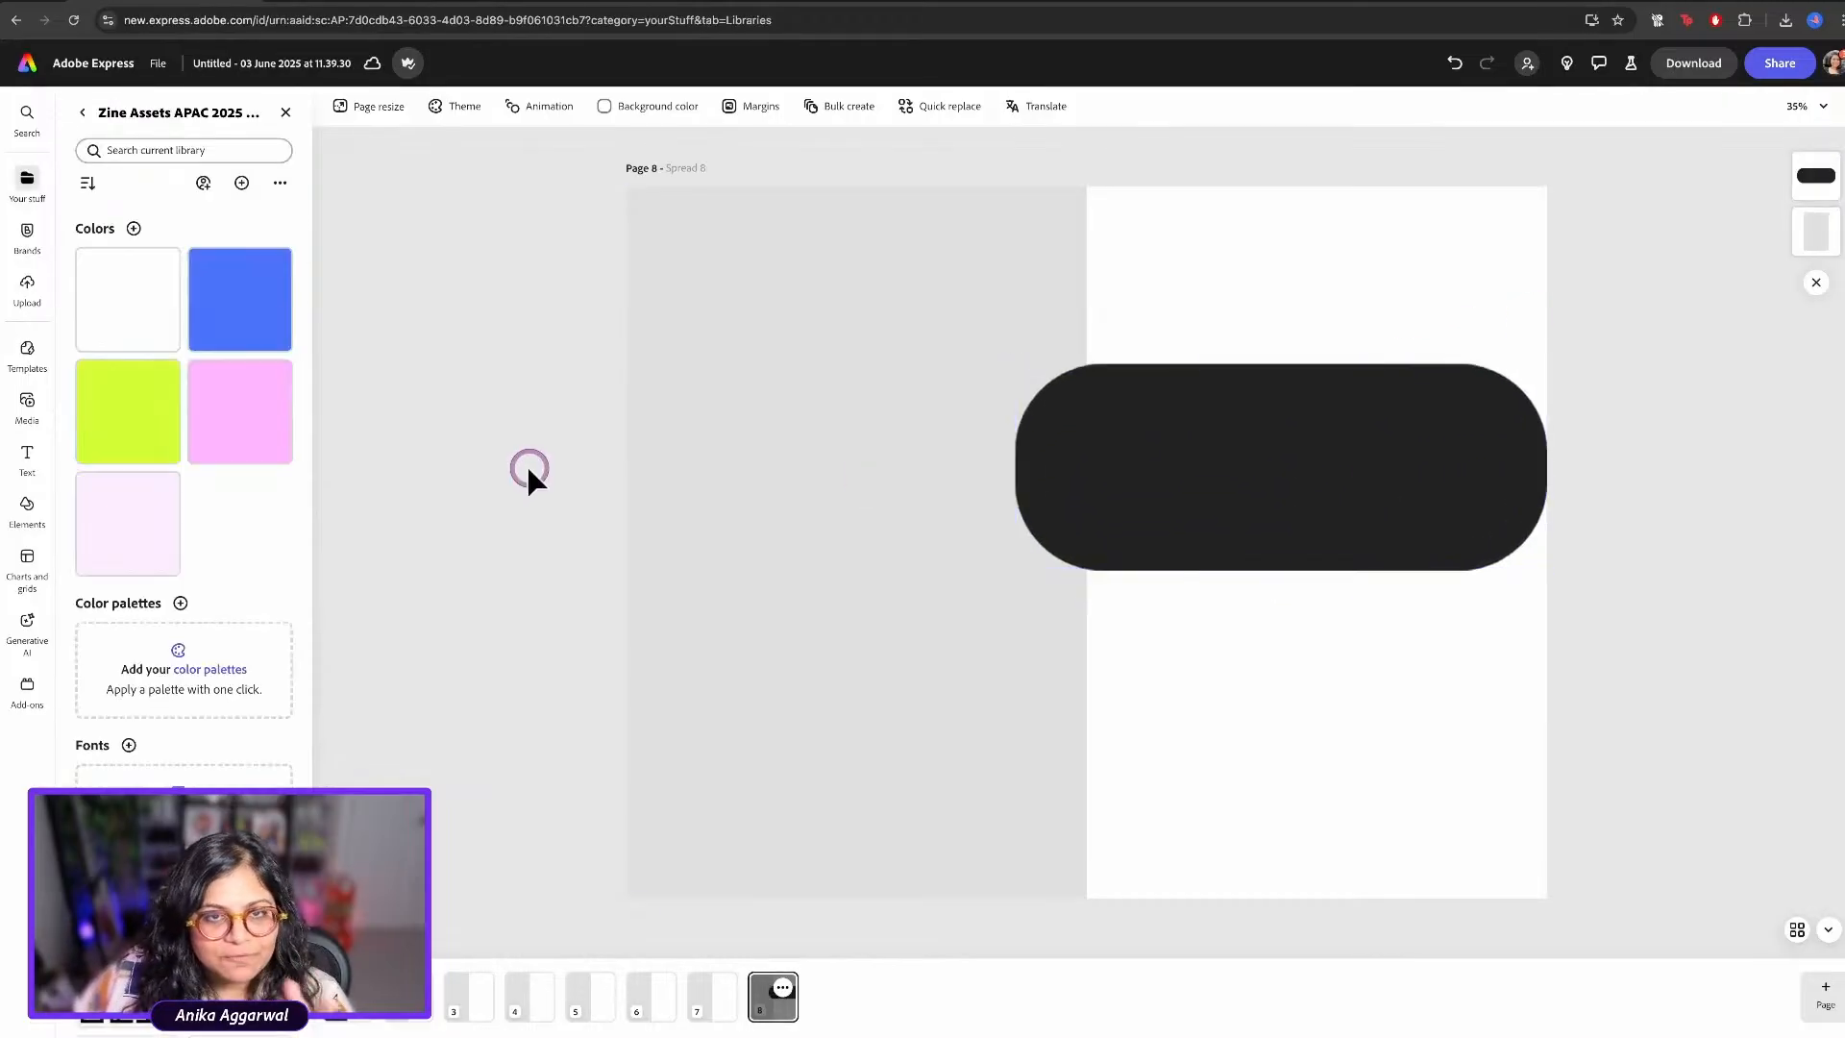
Add a borderless rounded square below the black pill on page 8 and fill it with the pill's color, #222222
click(29, 512)
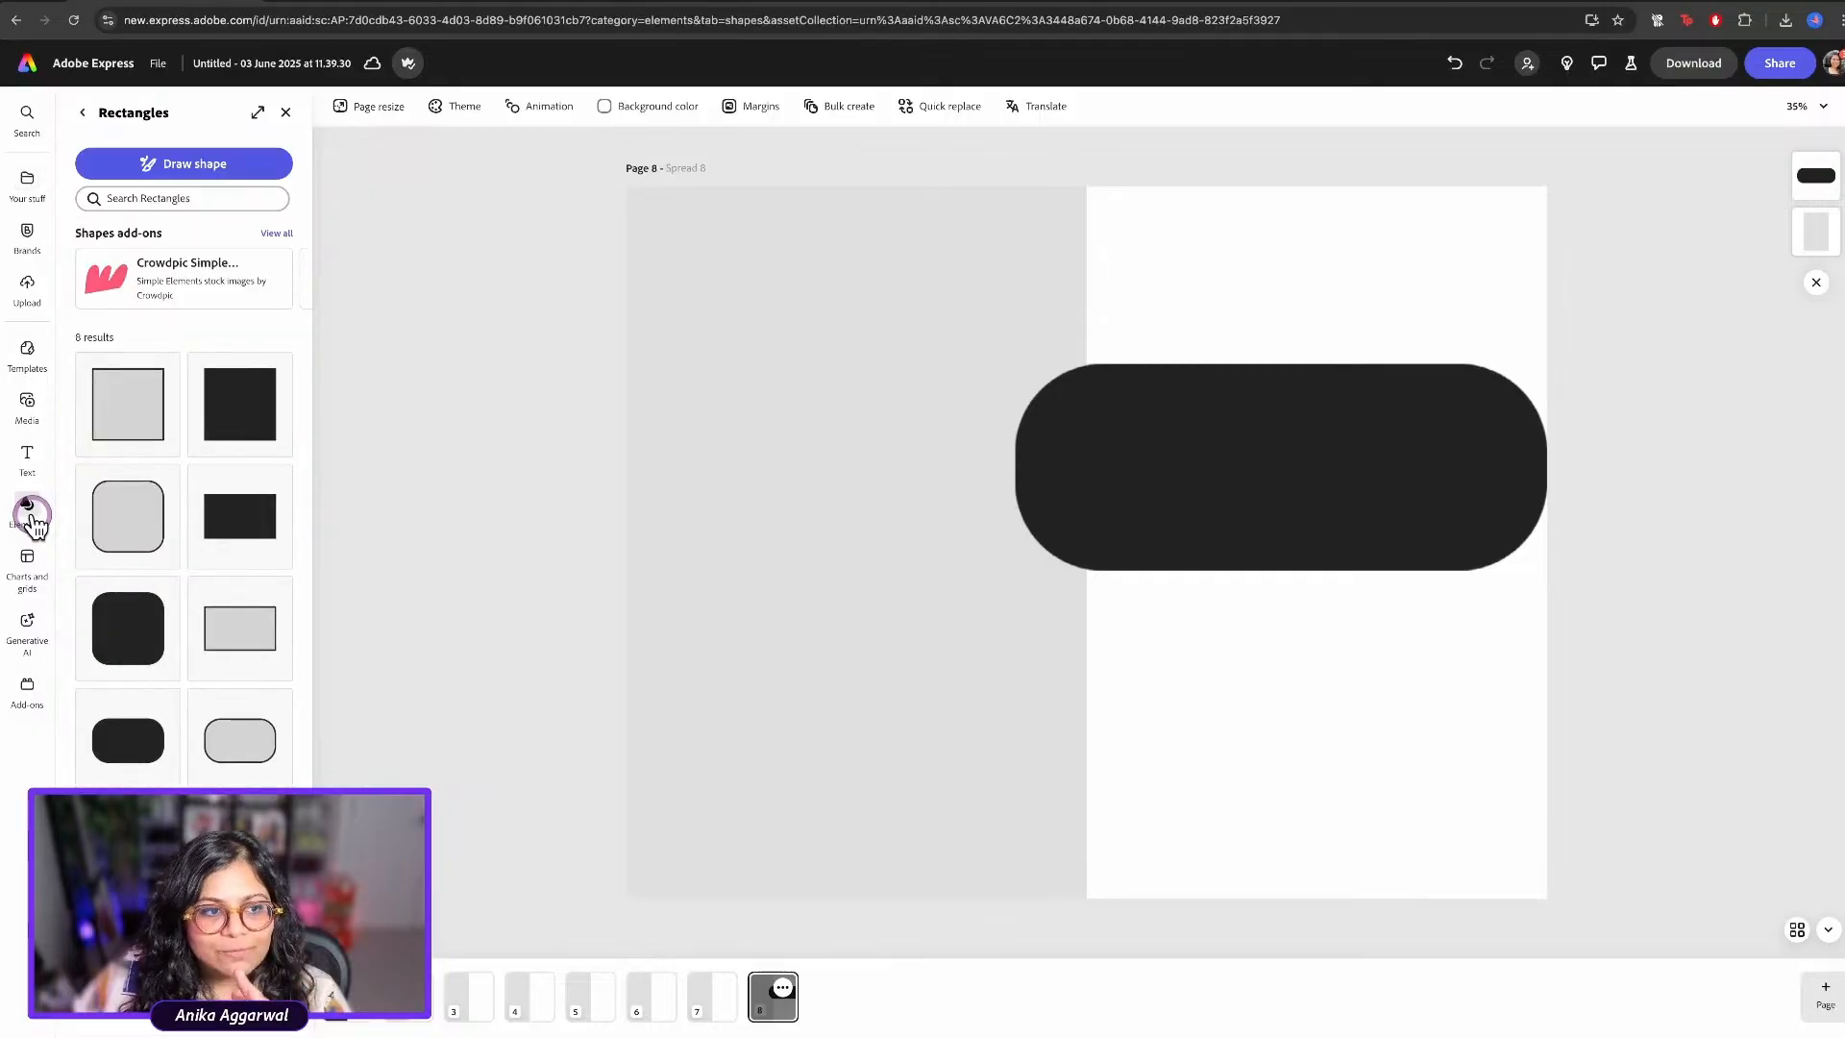
drag(148, 609, 1376, 663)
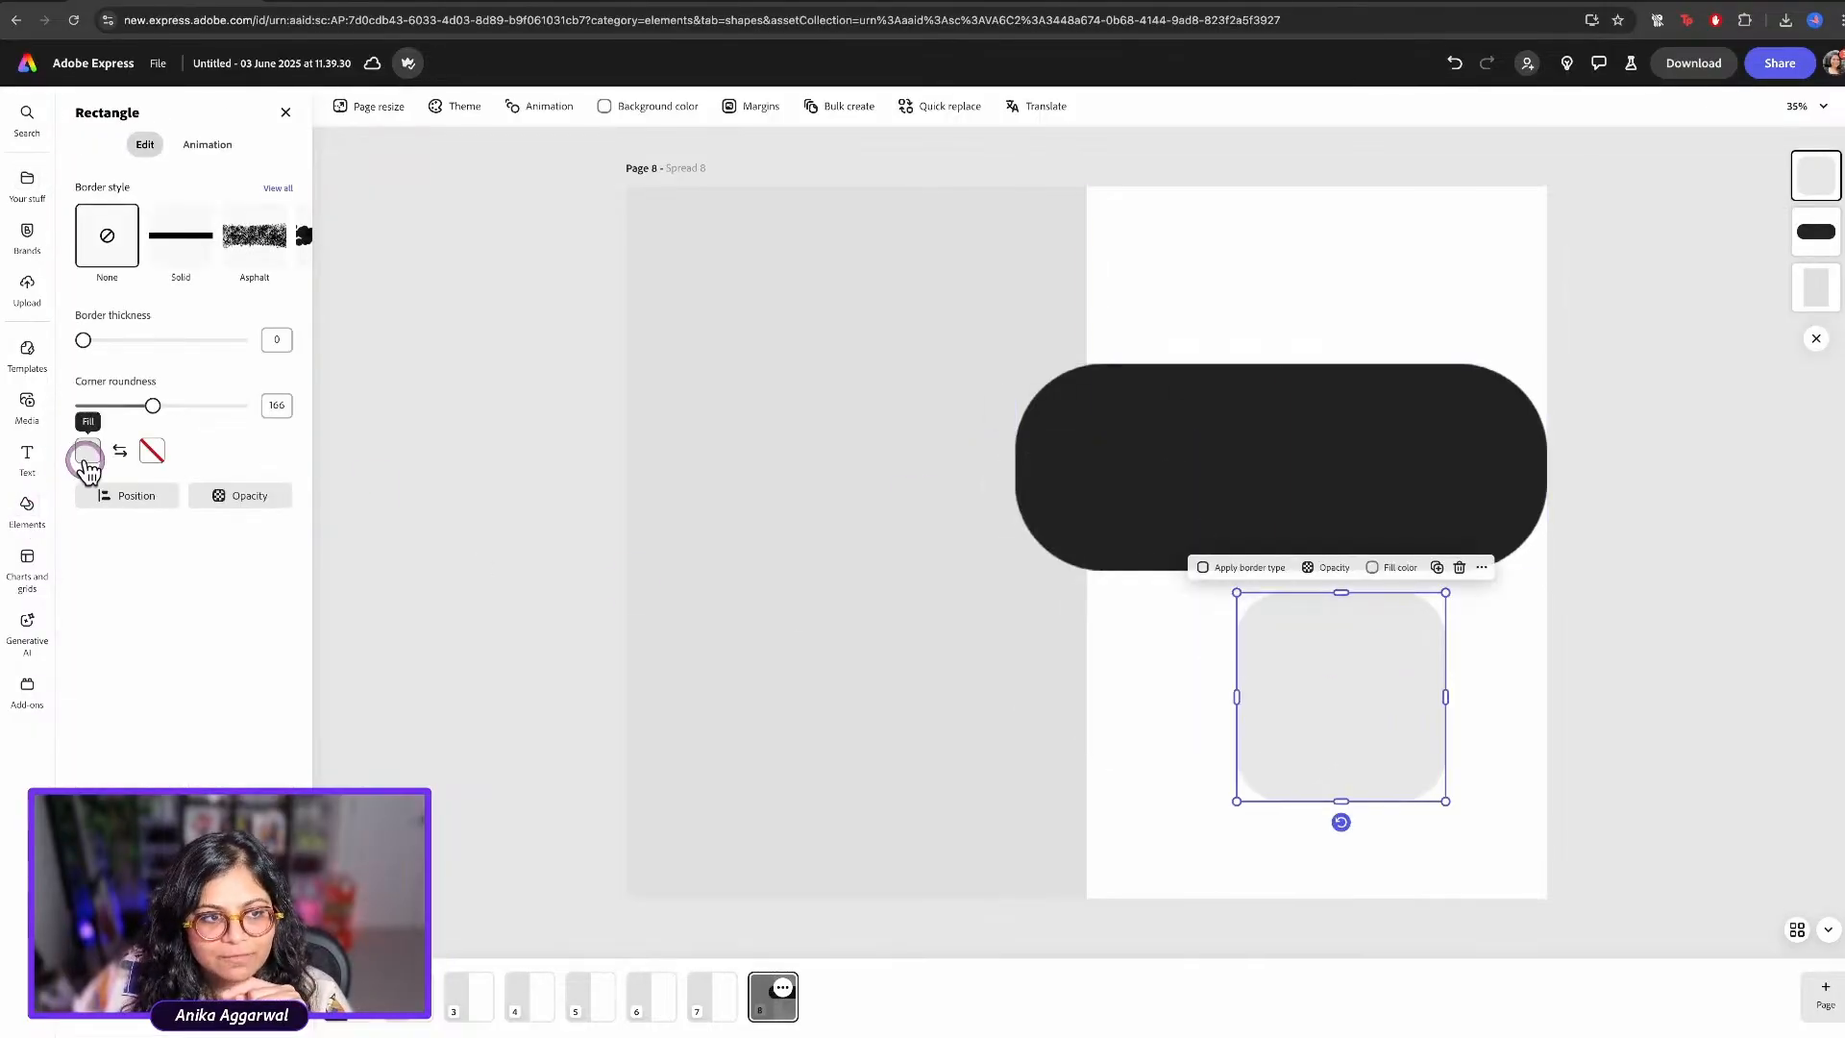
click(88, 451)
click(1265, 475)
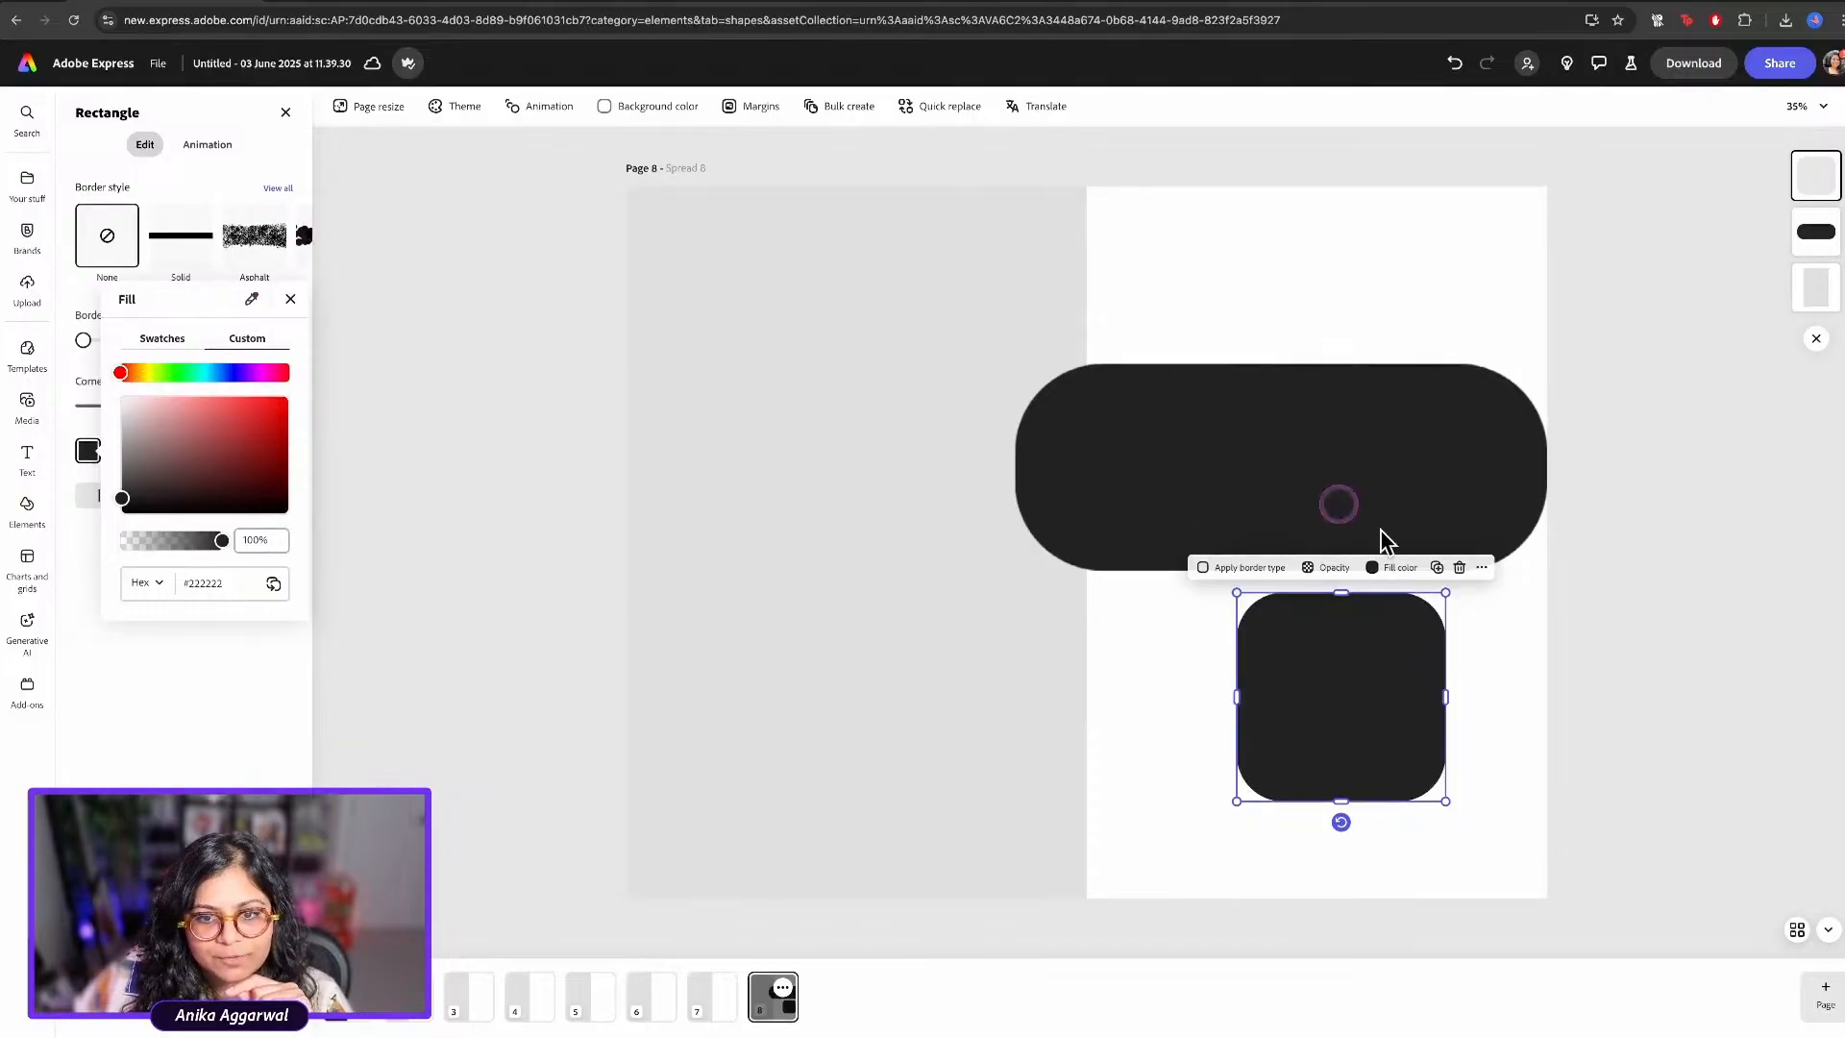
click(1133, 686)
Reshape the rounded square into a flatter bar about as wide as the pill, shift it across the fold, and set its corner roundness to 201
drag(1317, 689, 1543, 668)
drag(1278, 778, 1277, 733)
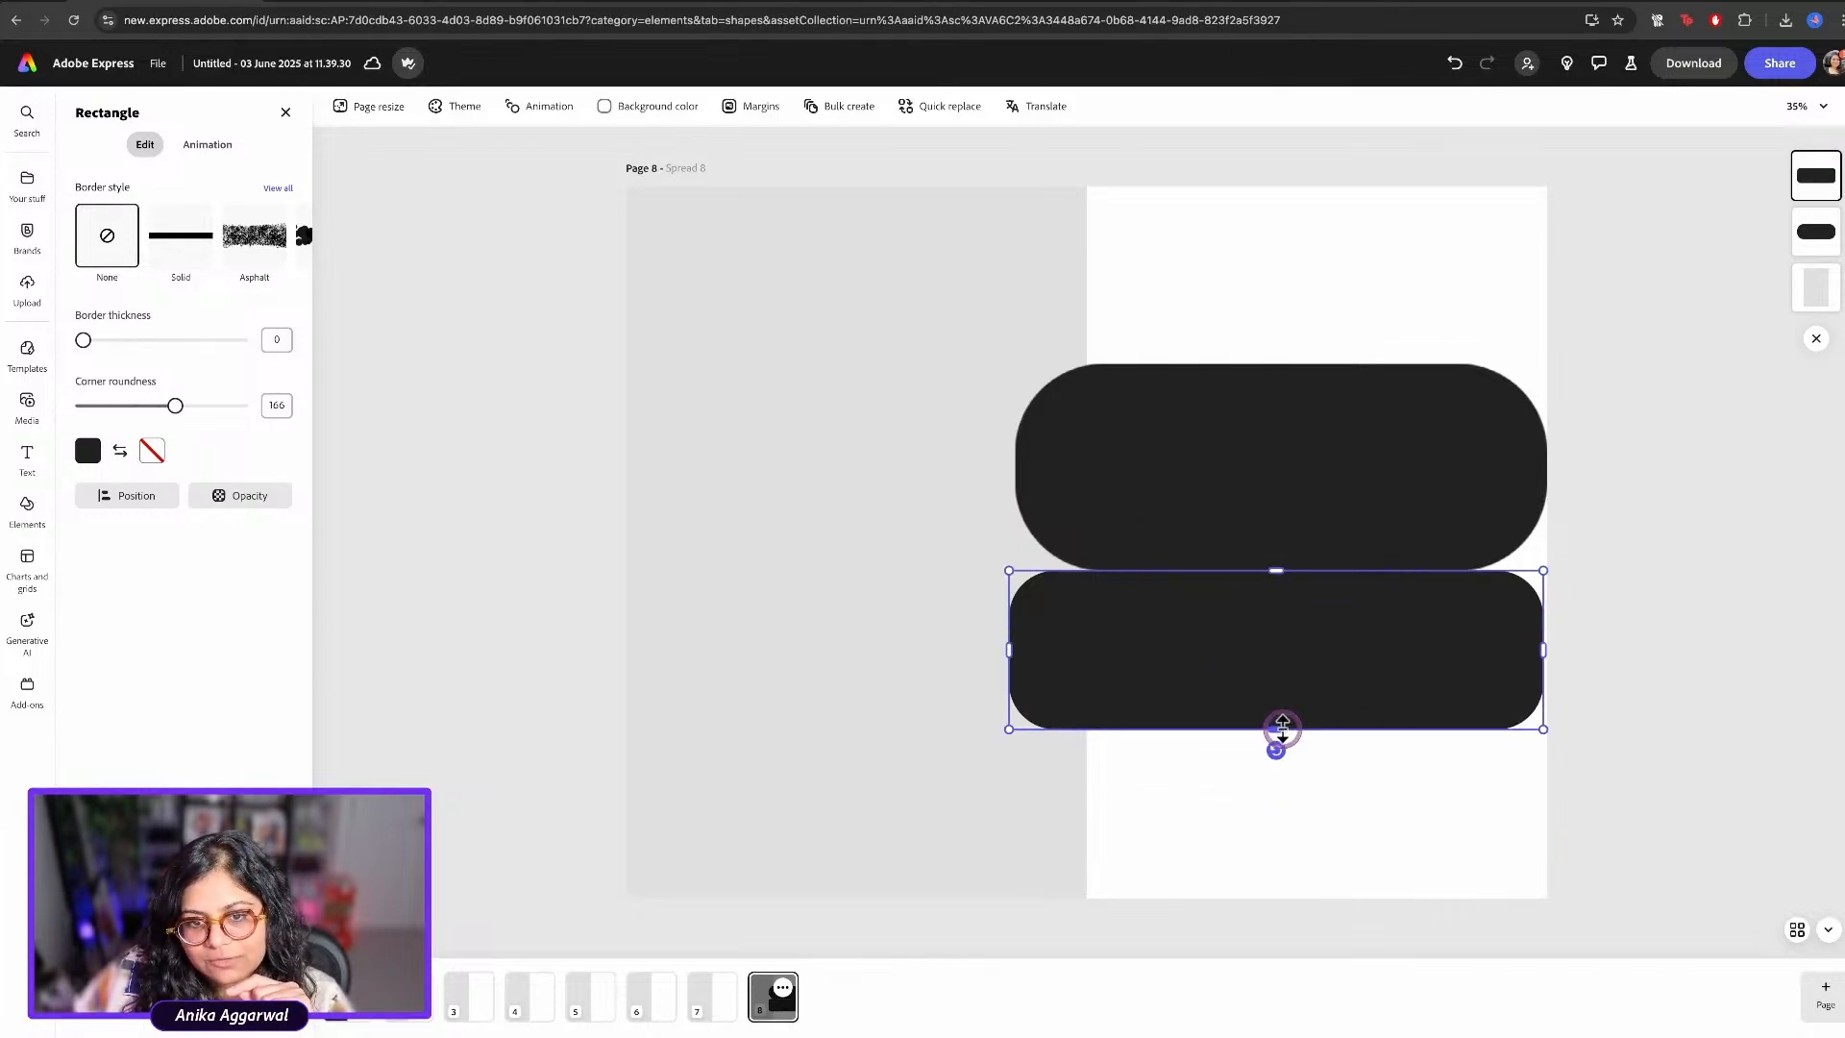
drag(1259, 654, 1050, 663)
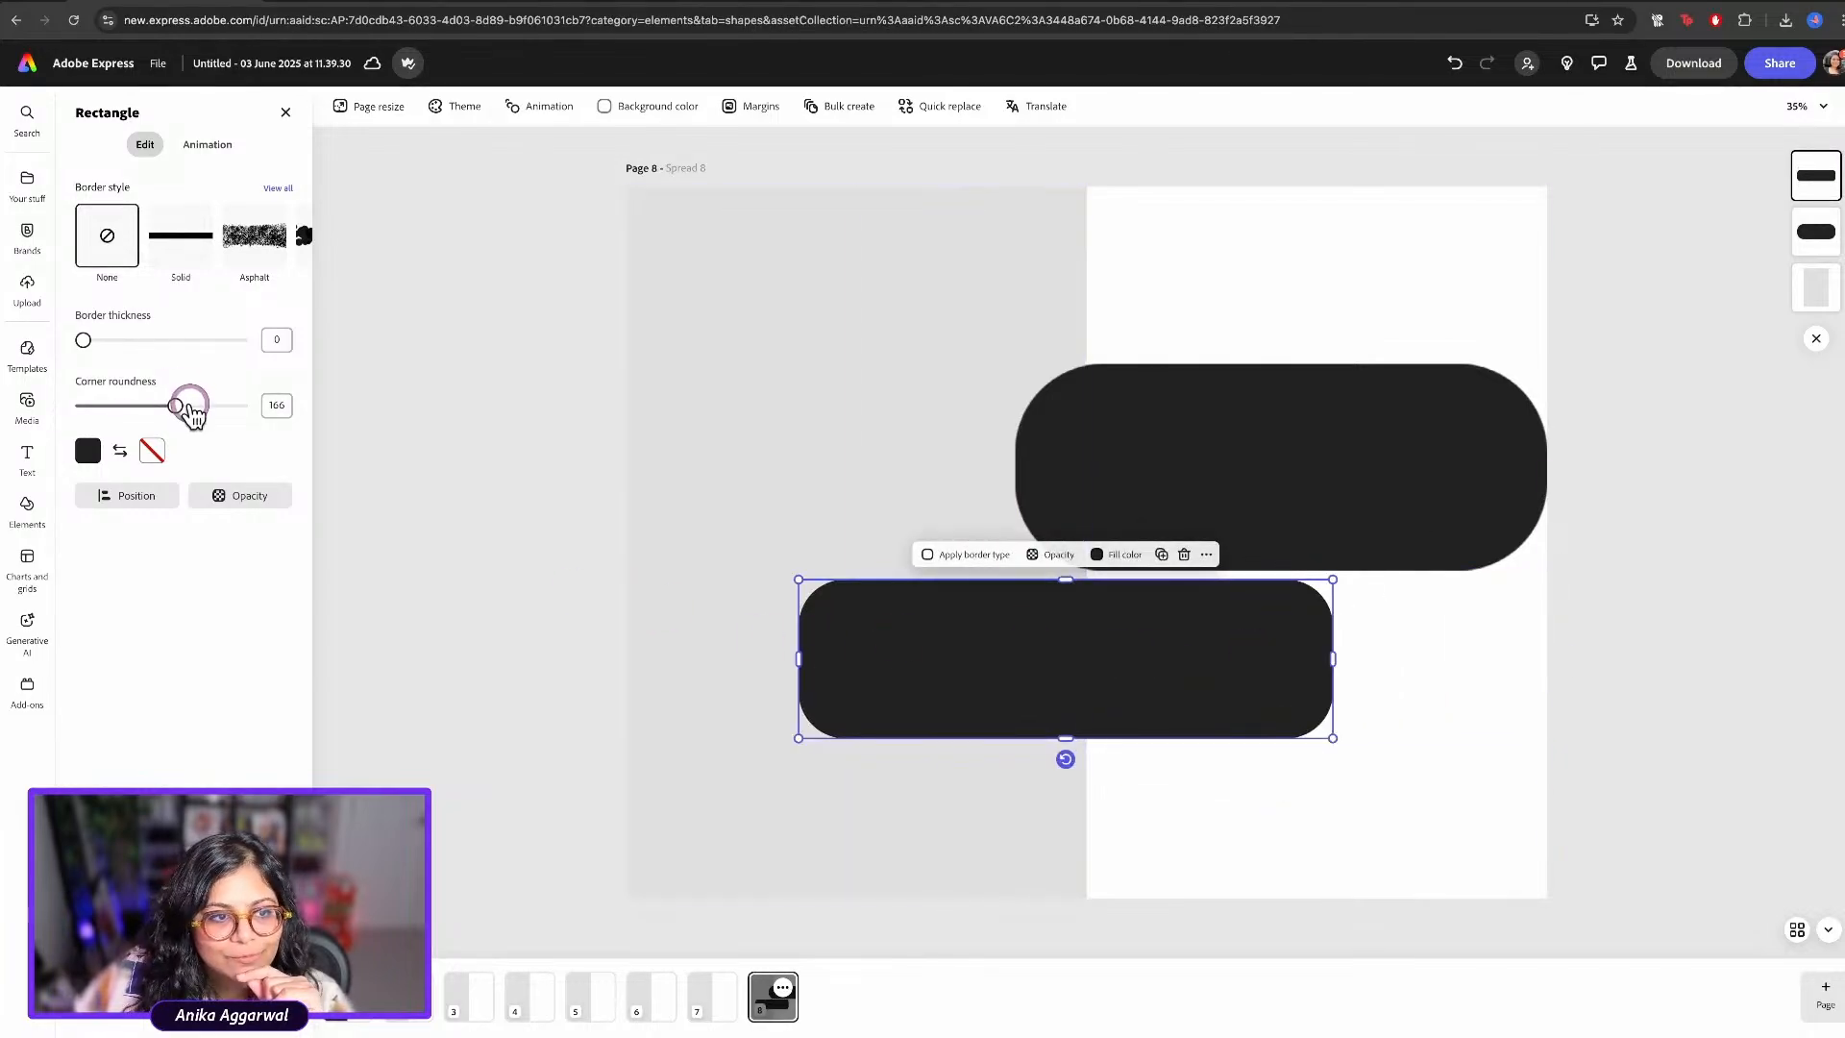
mouse_move(190, 411)
mouse_down()
mouse_move(219, 404)
mouse_move(201, 406)
mouse_up()
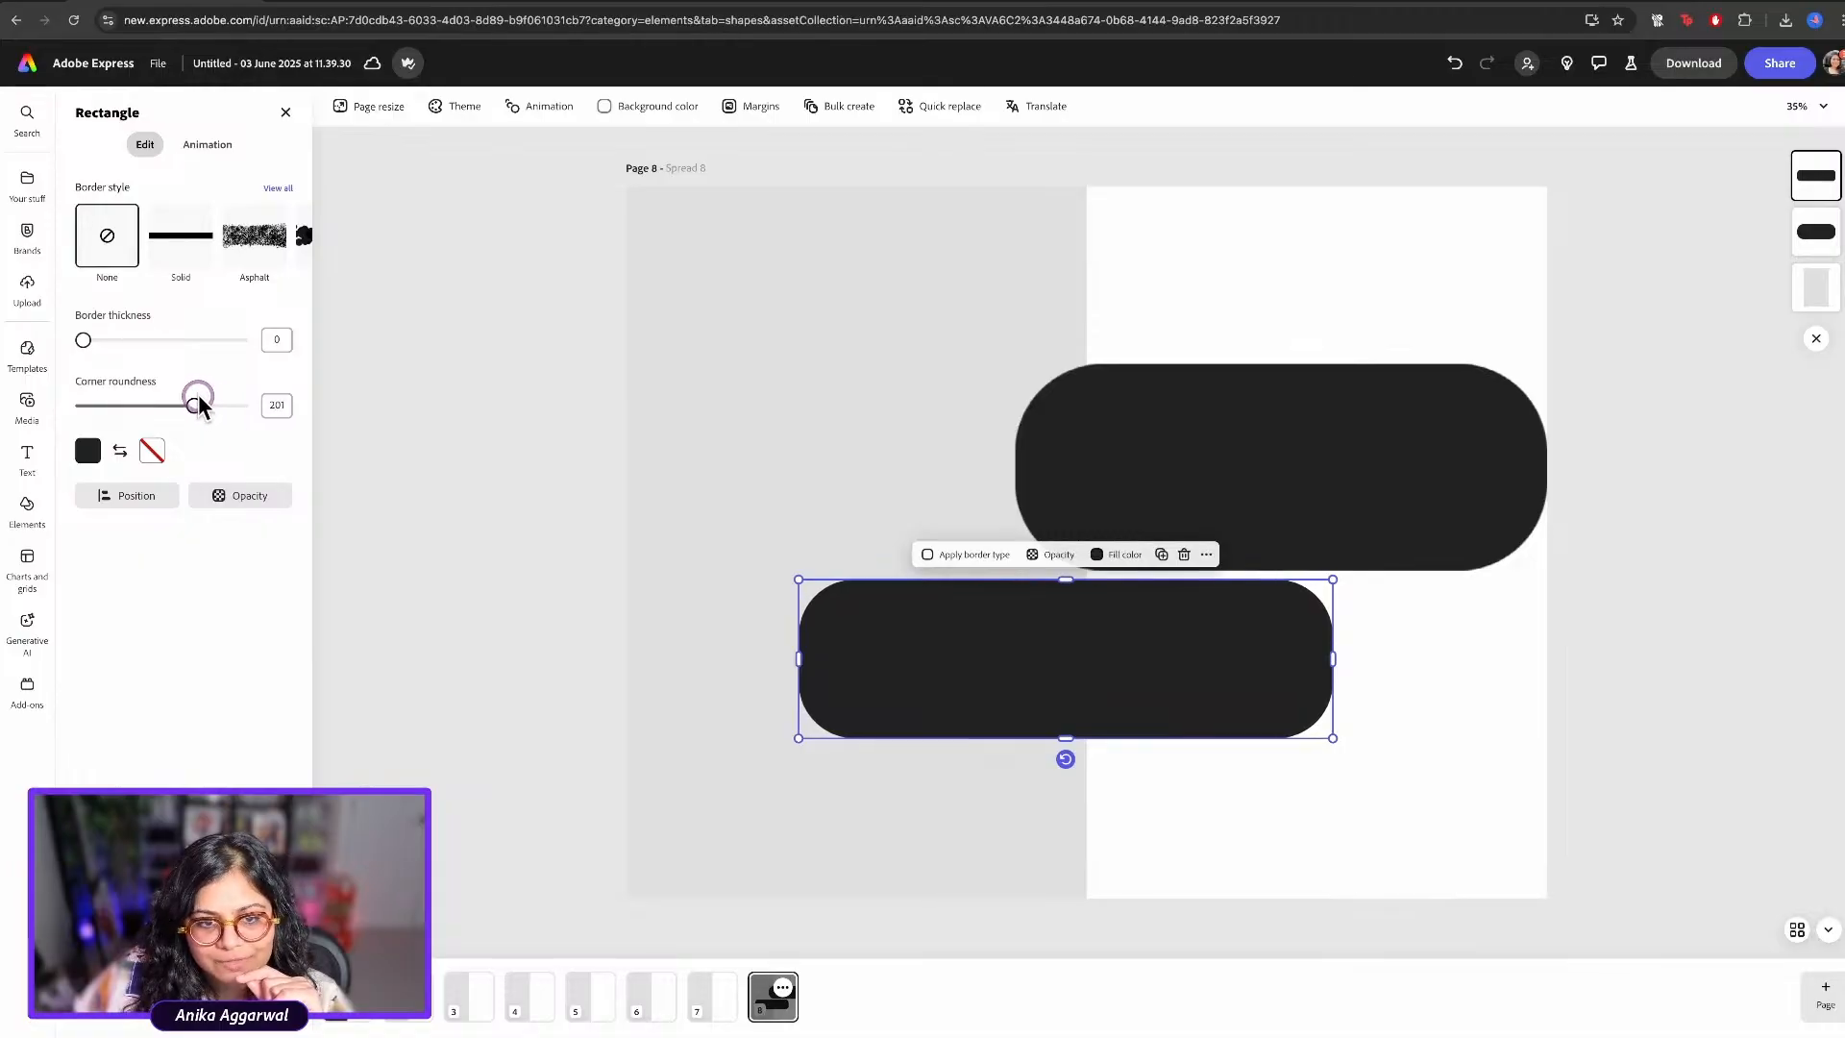
Compare the two black shapes on page 8 and delete the upper pill, keeping the rounded bar across the fold
click(1466, 709)
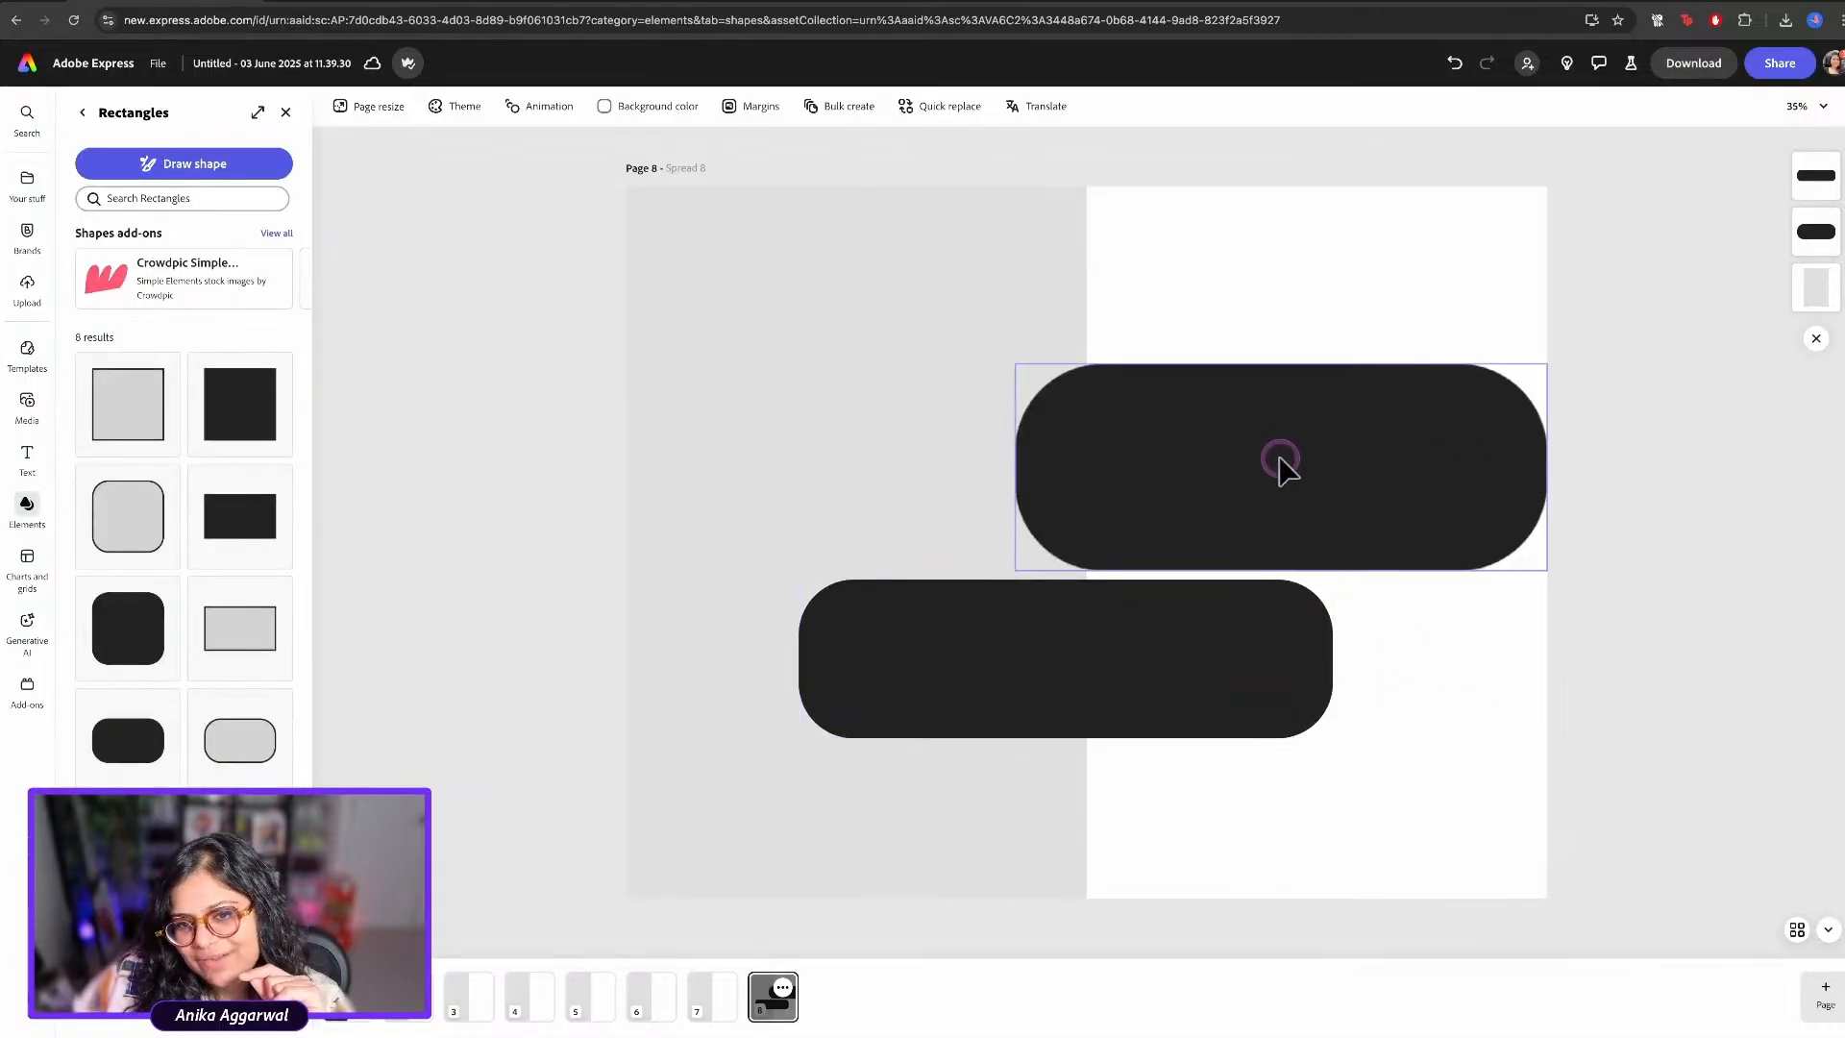
click(1174, 680)
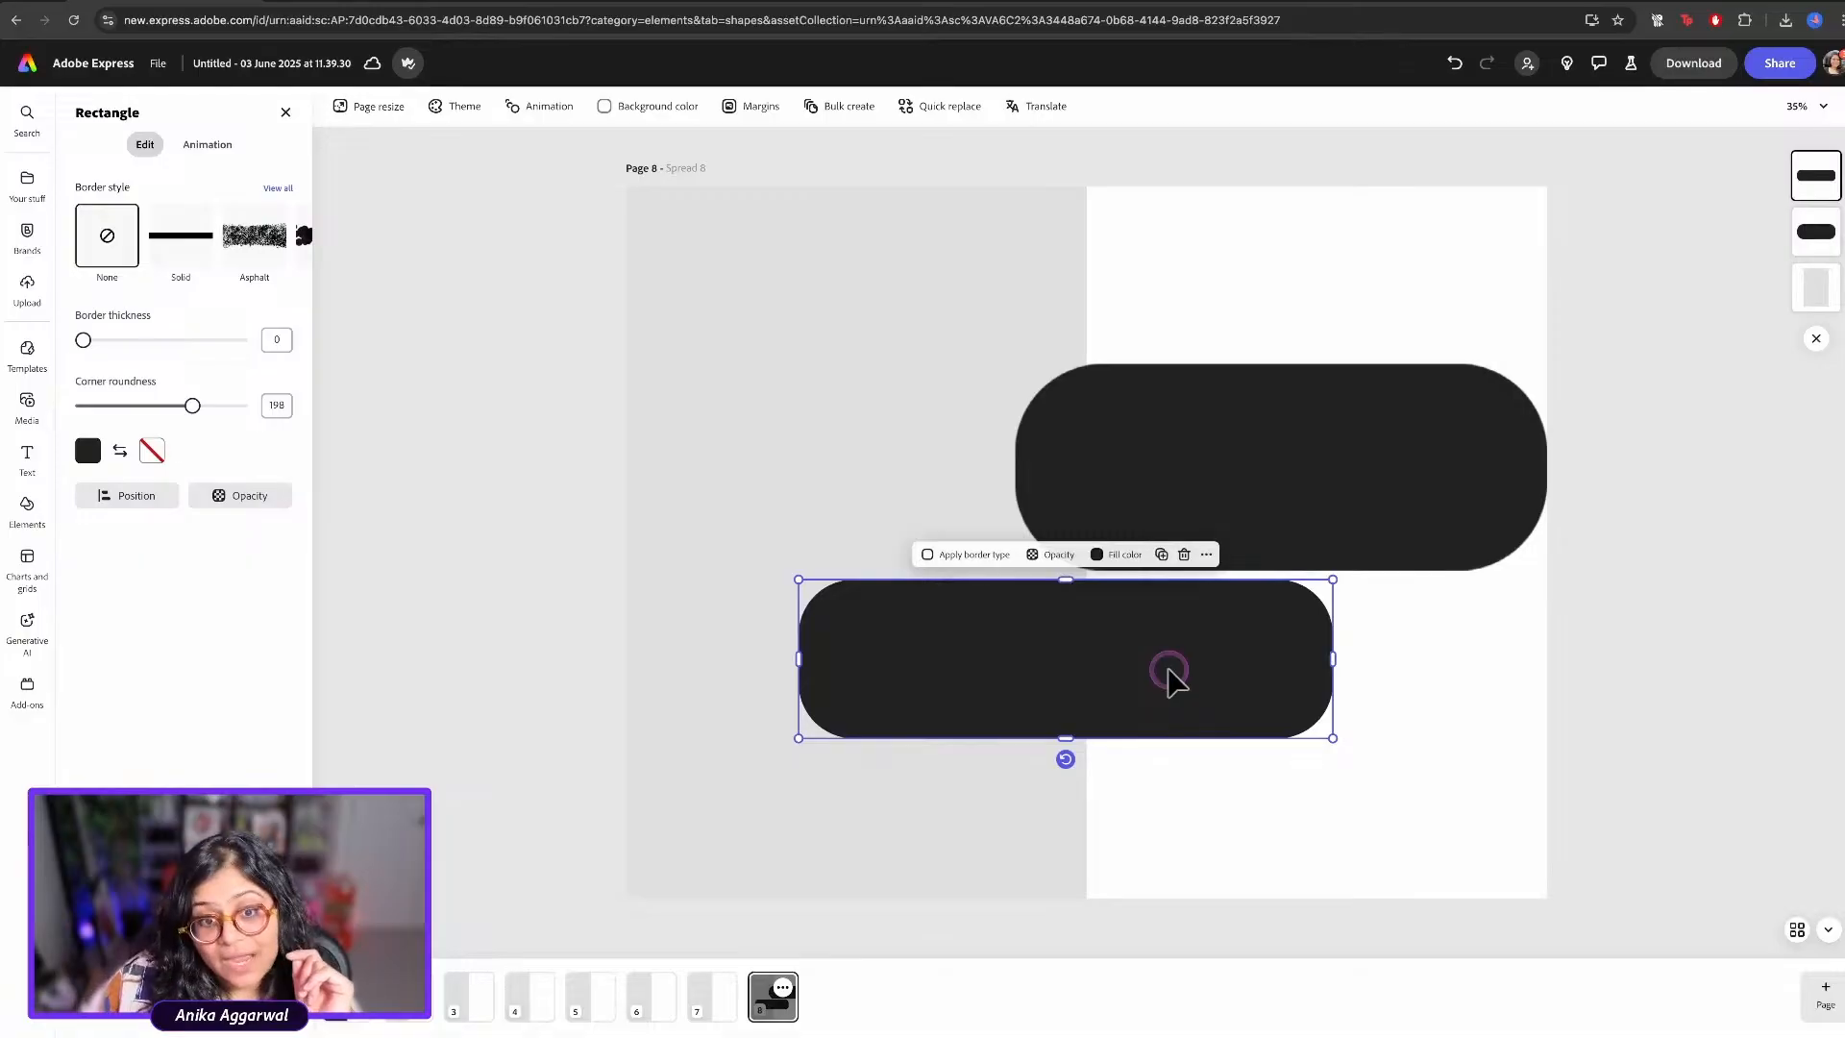
click(1289, 510)
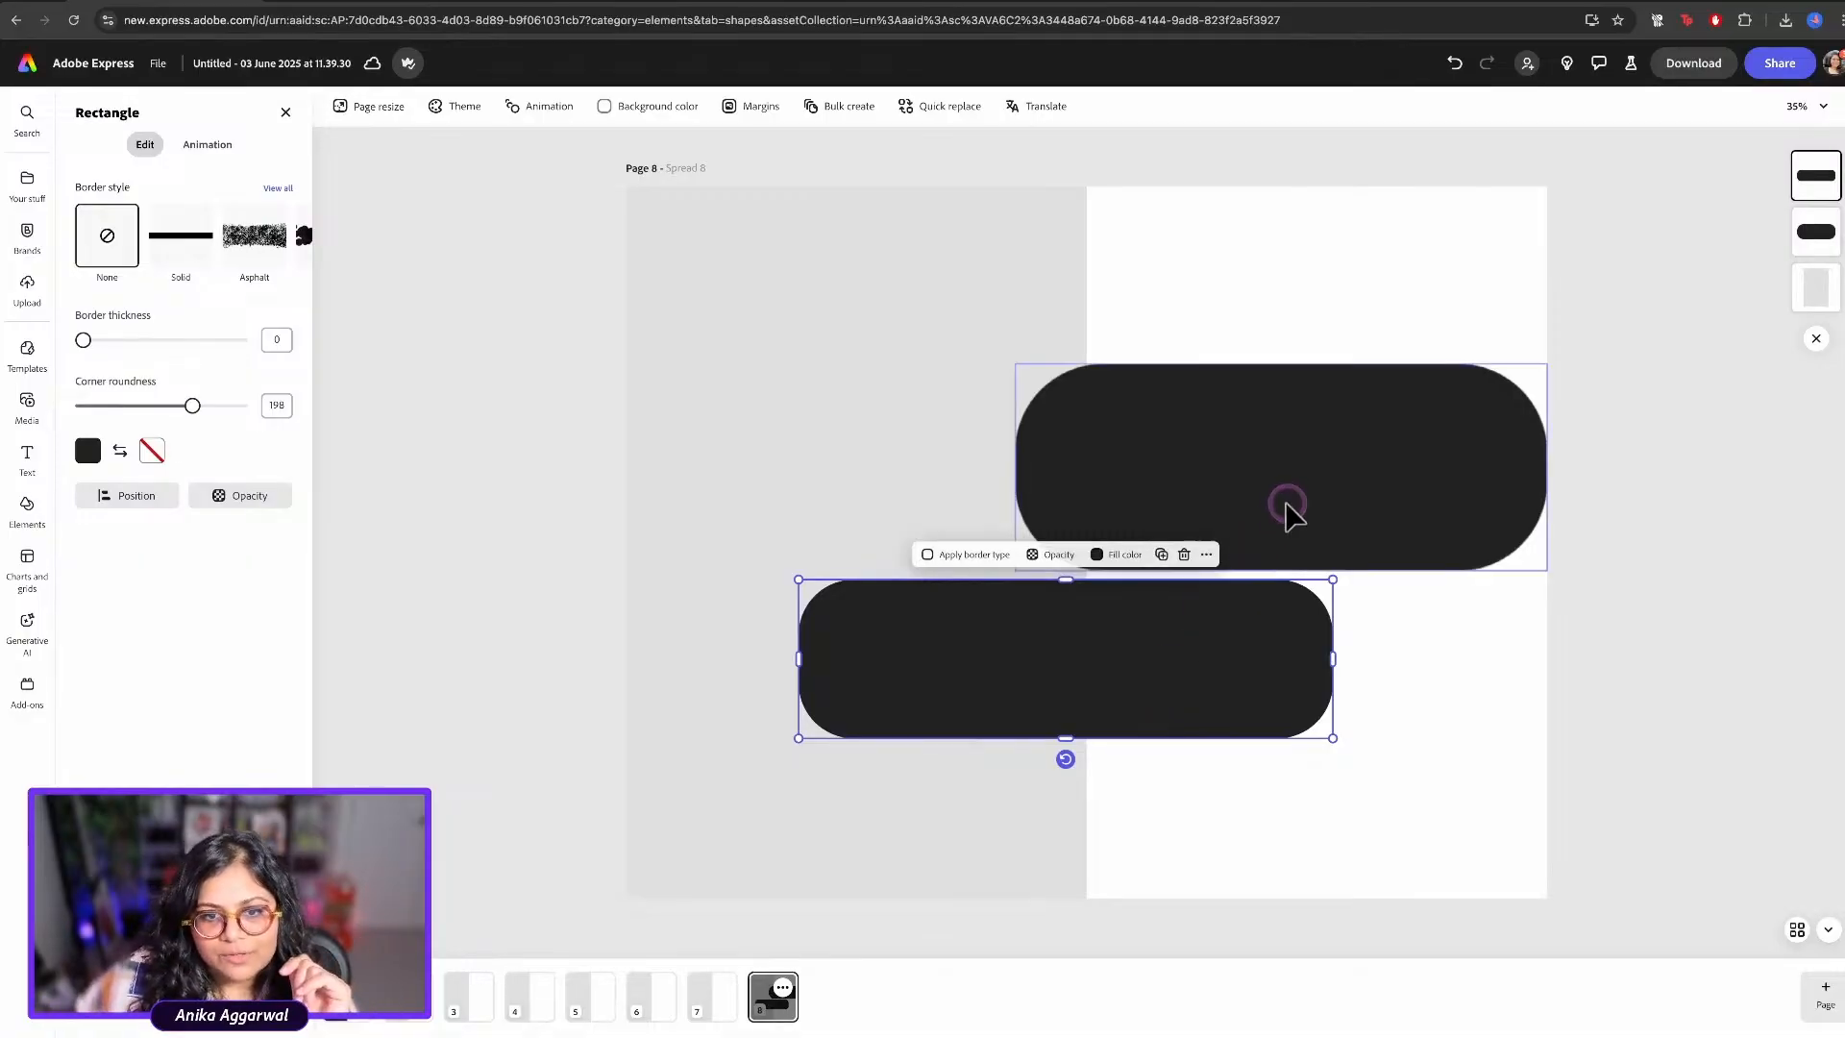
key(BackSpace)
Make the remaining rounded bar on page 8 taller and wider, and centre it on the spread
click(1055, 601)
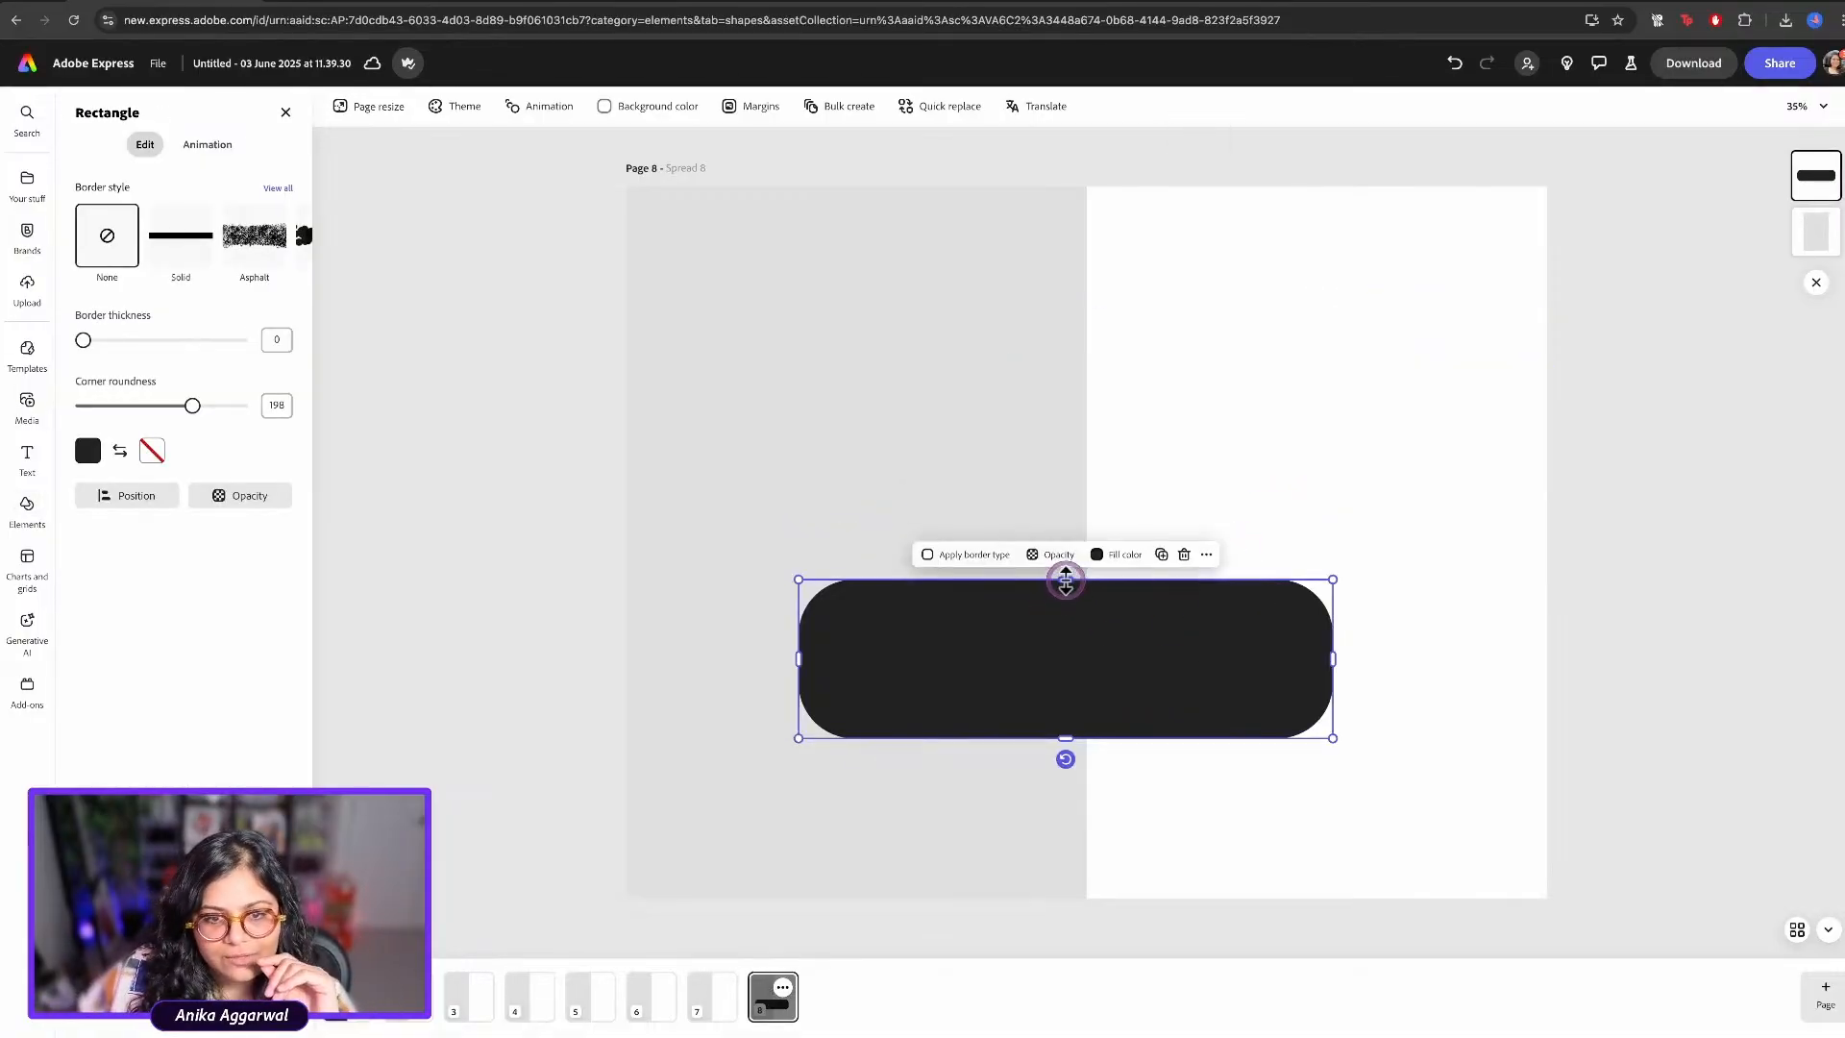
drag(1065, 579, 1067, 549)
click(1413, 326)
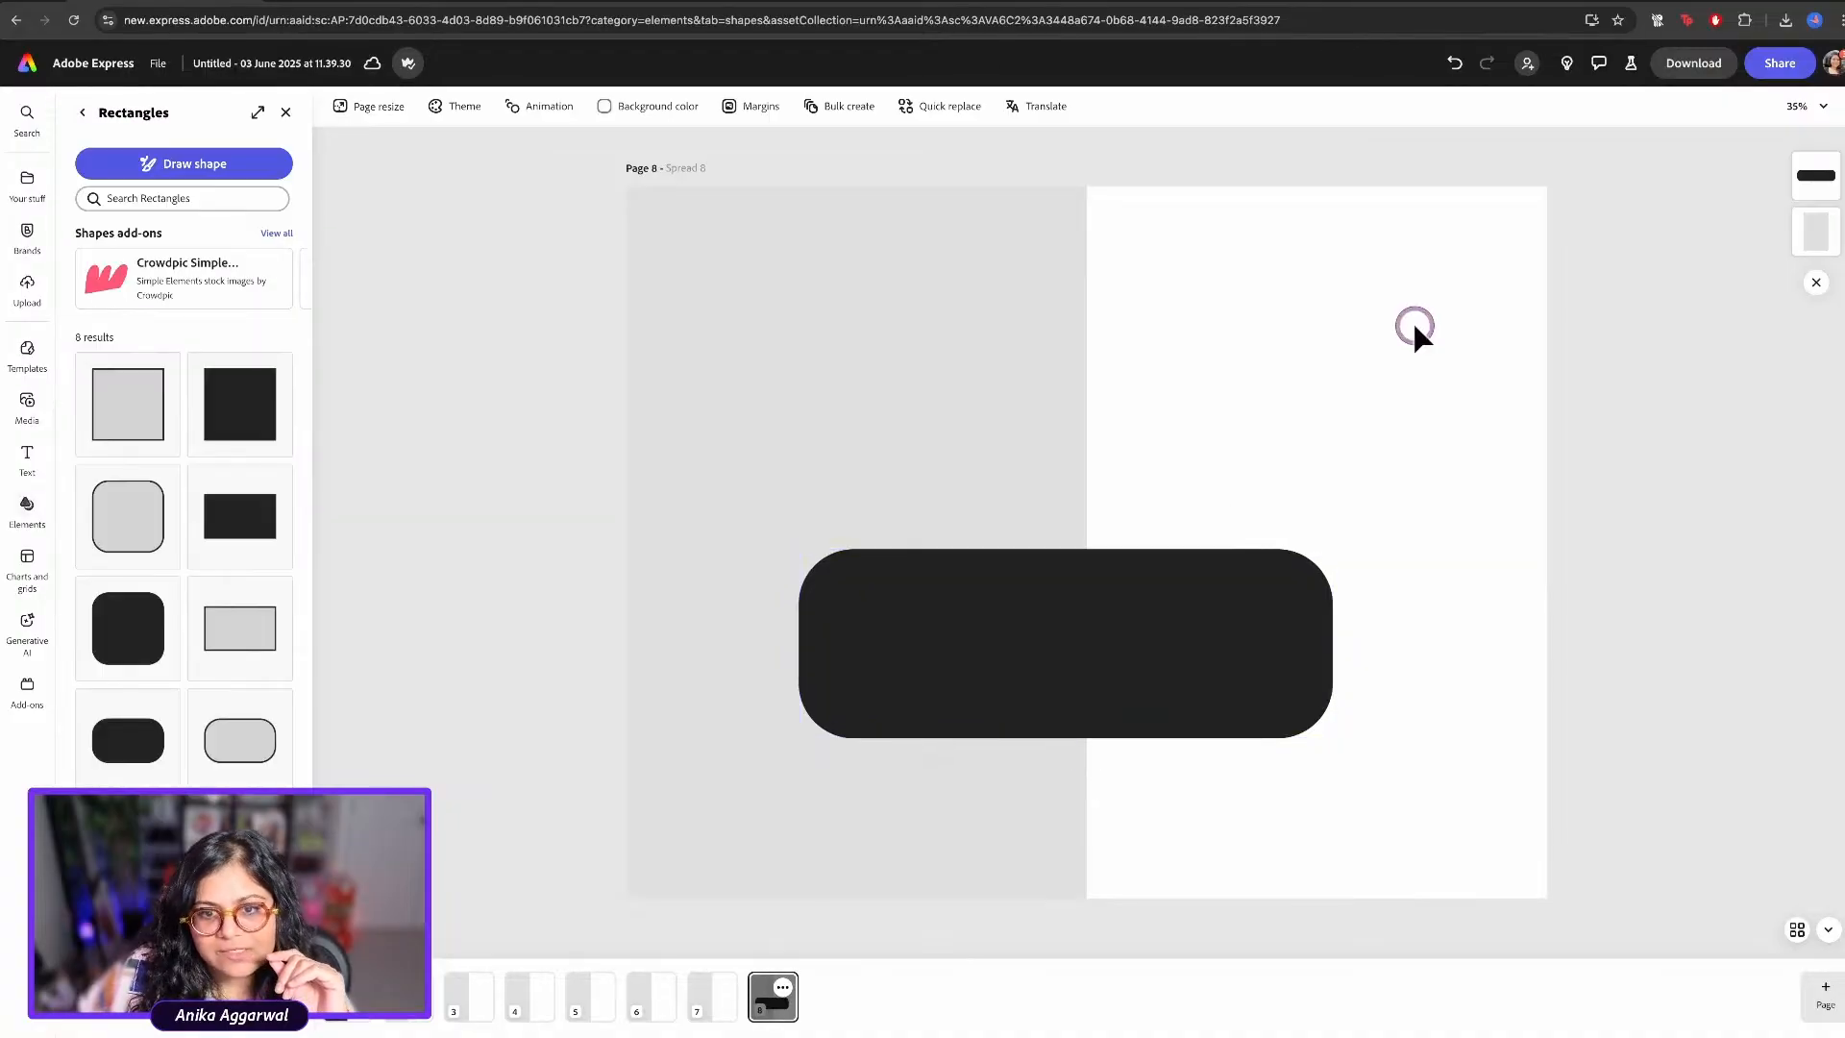
drag(1212, 640, 1233, 538)
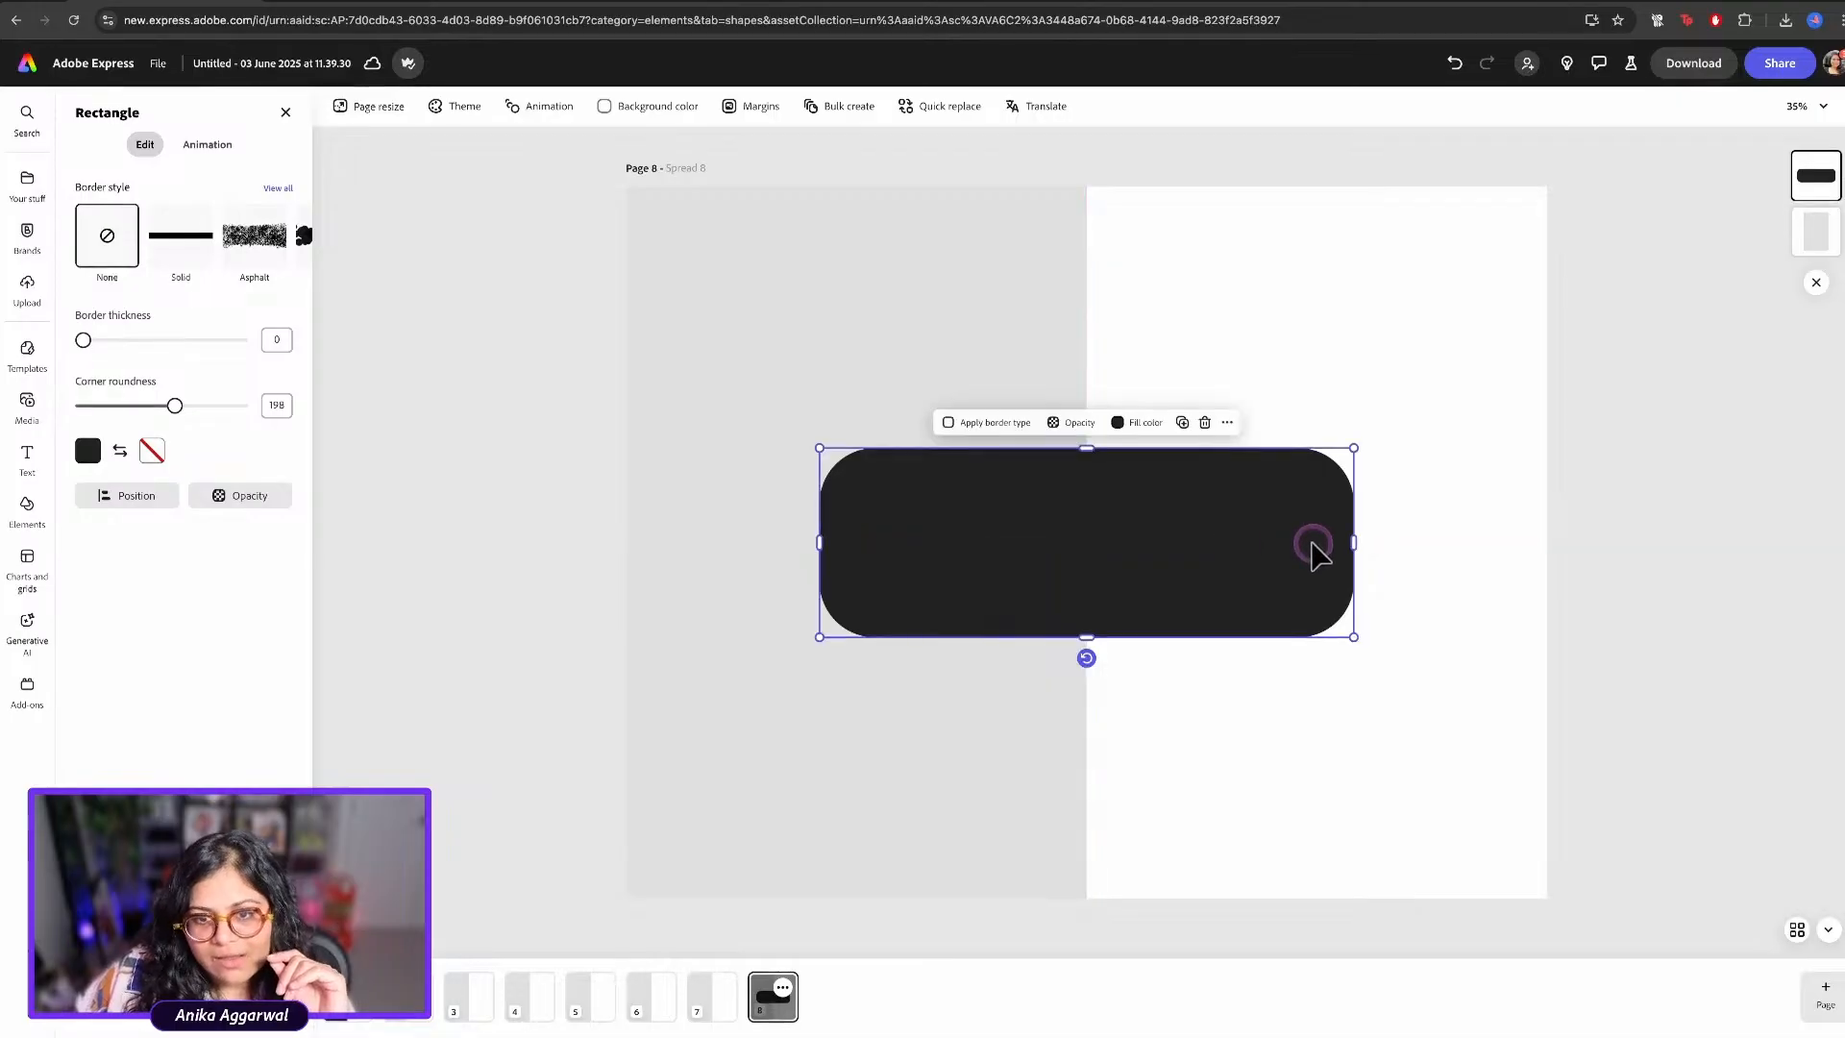
drag(1353, 544, 1405, 542)
drag(1281, 557, 1254, 548)
click(1264, 309)
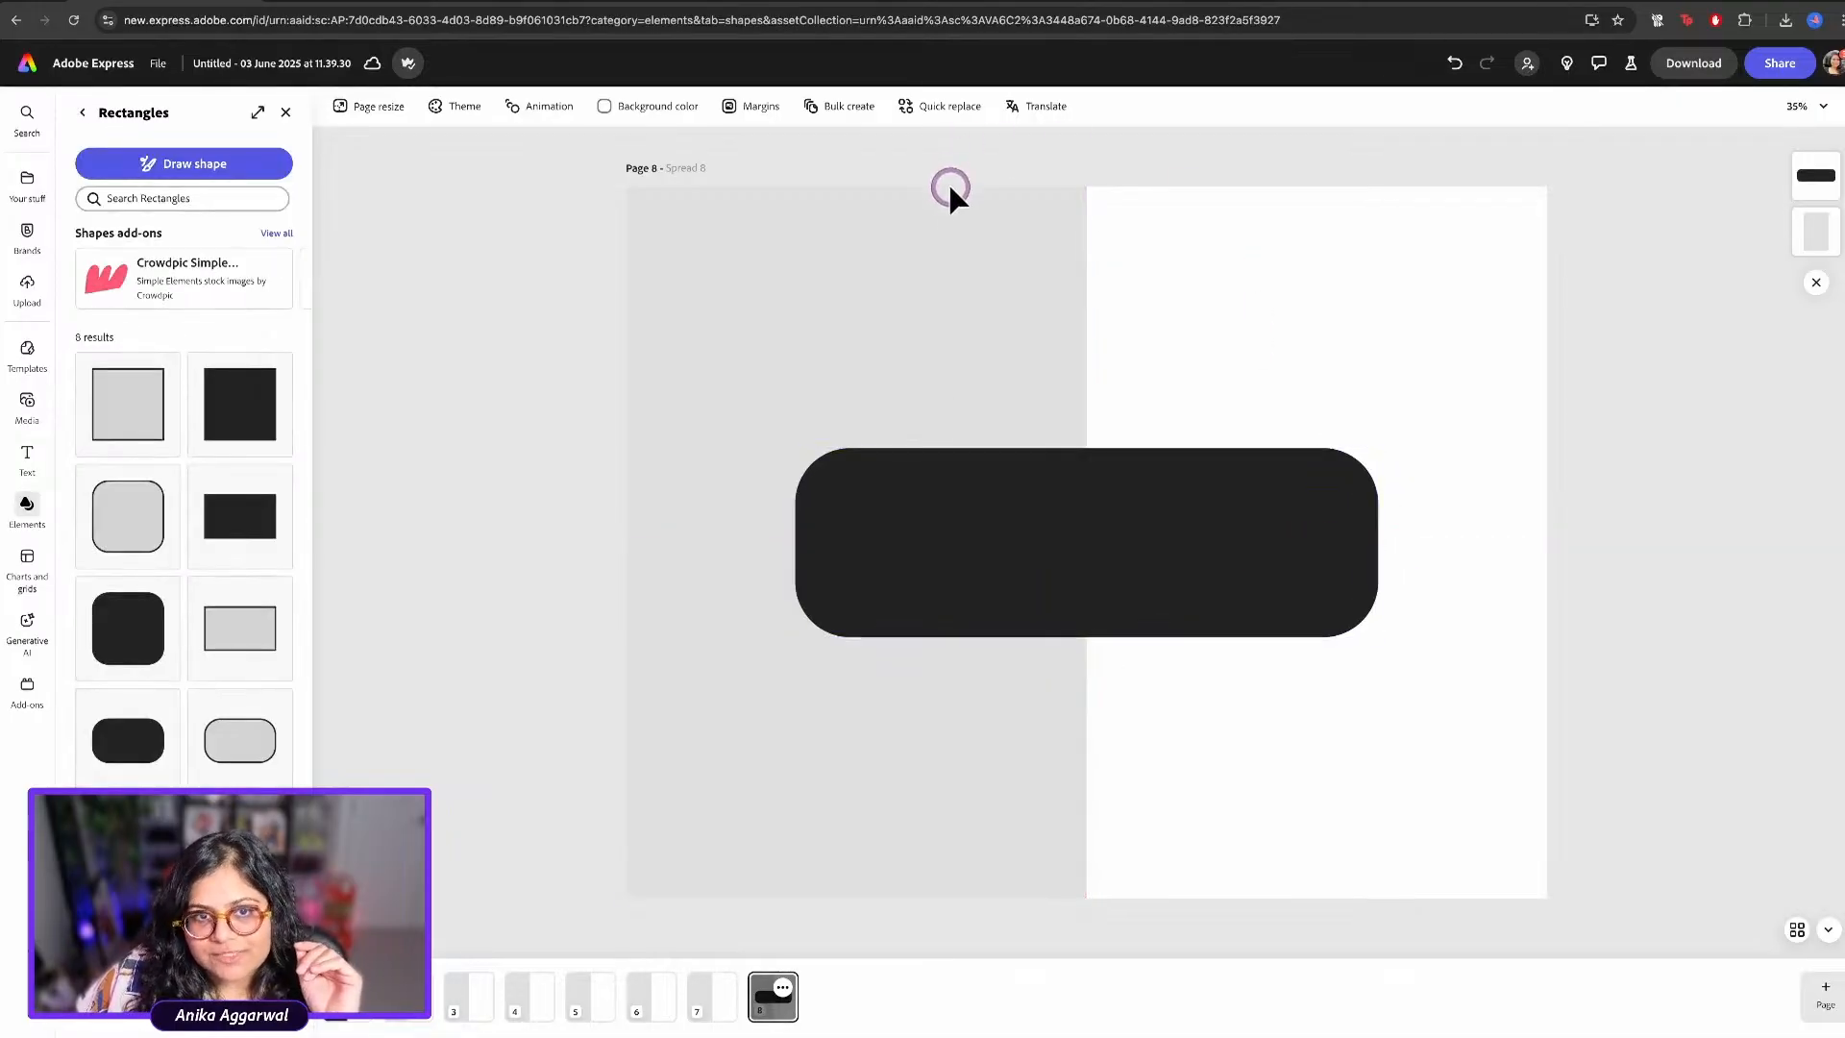
Show the margin and bleed guides, check them against the cover spread on page 1, and return to page 8
click(756, 106)
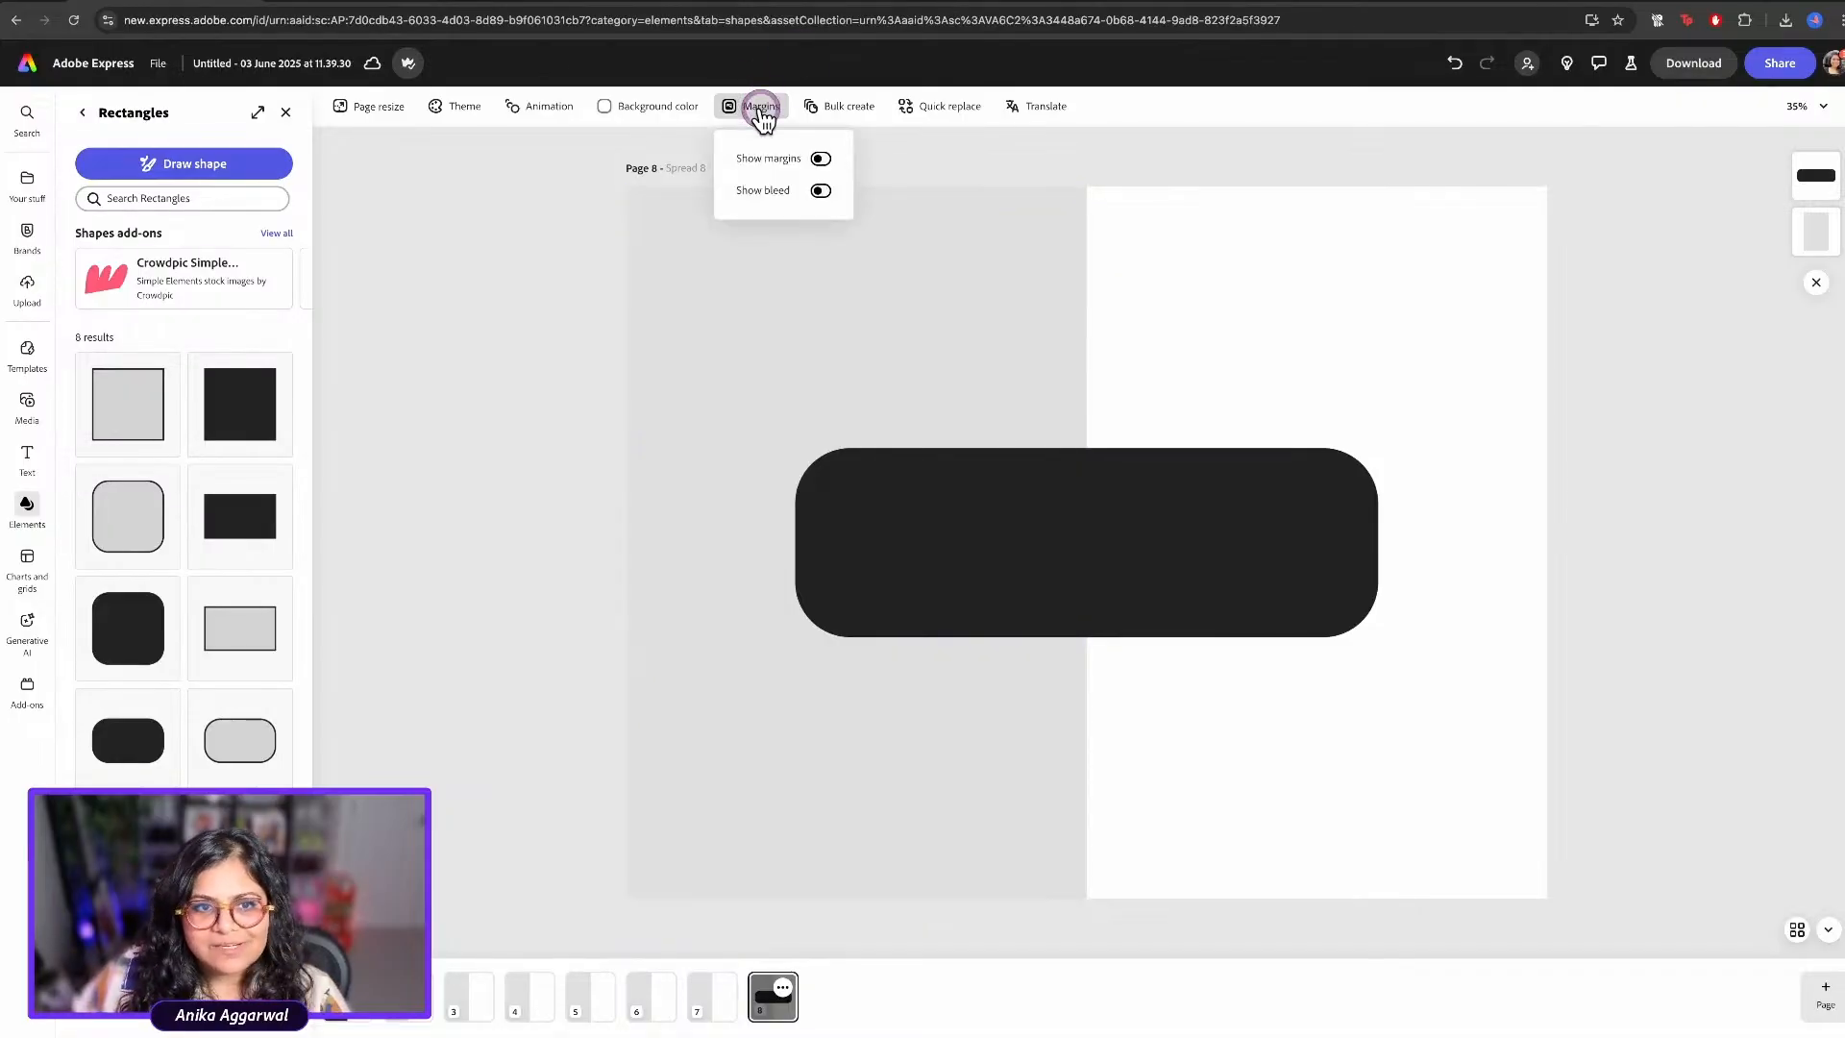
click(820, 161)
click(821, 191)
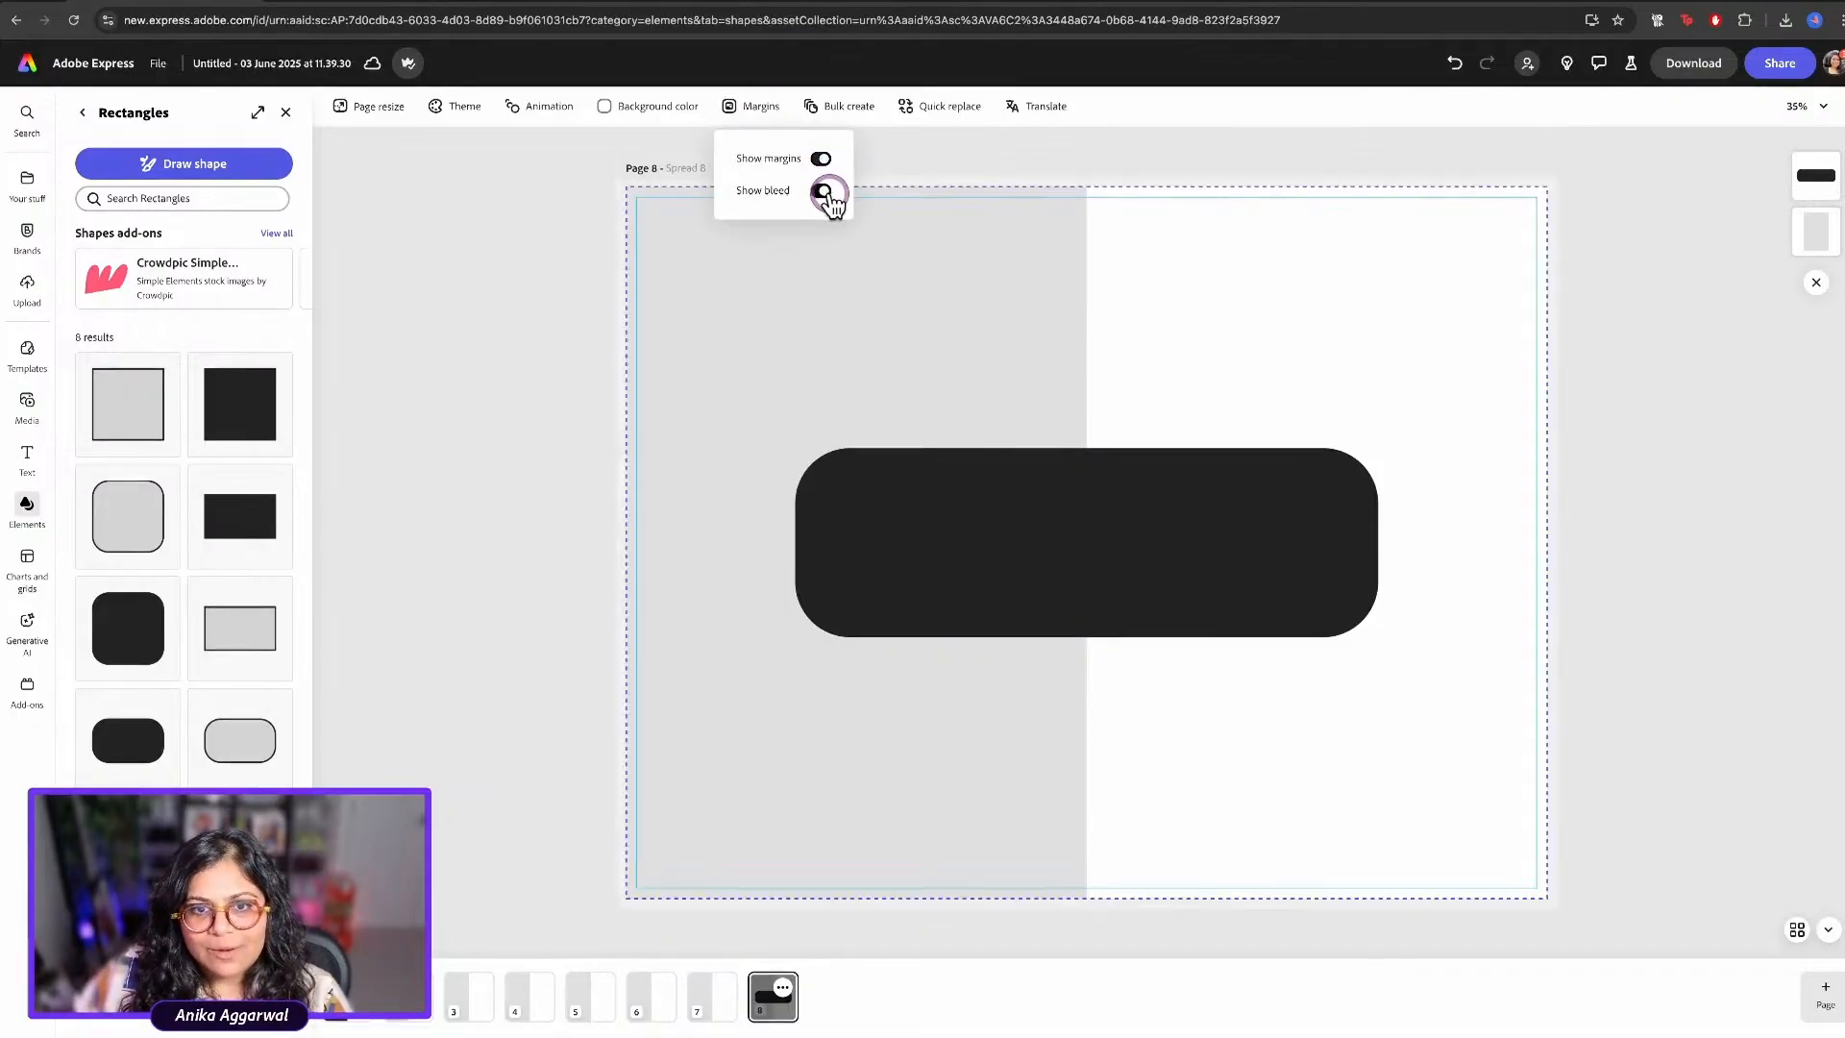
click(1461, 149)
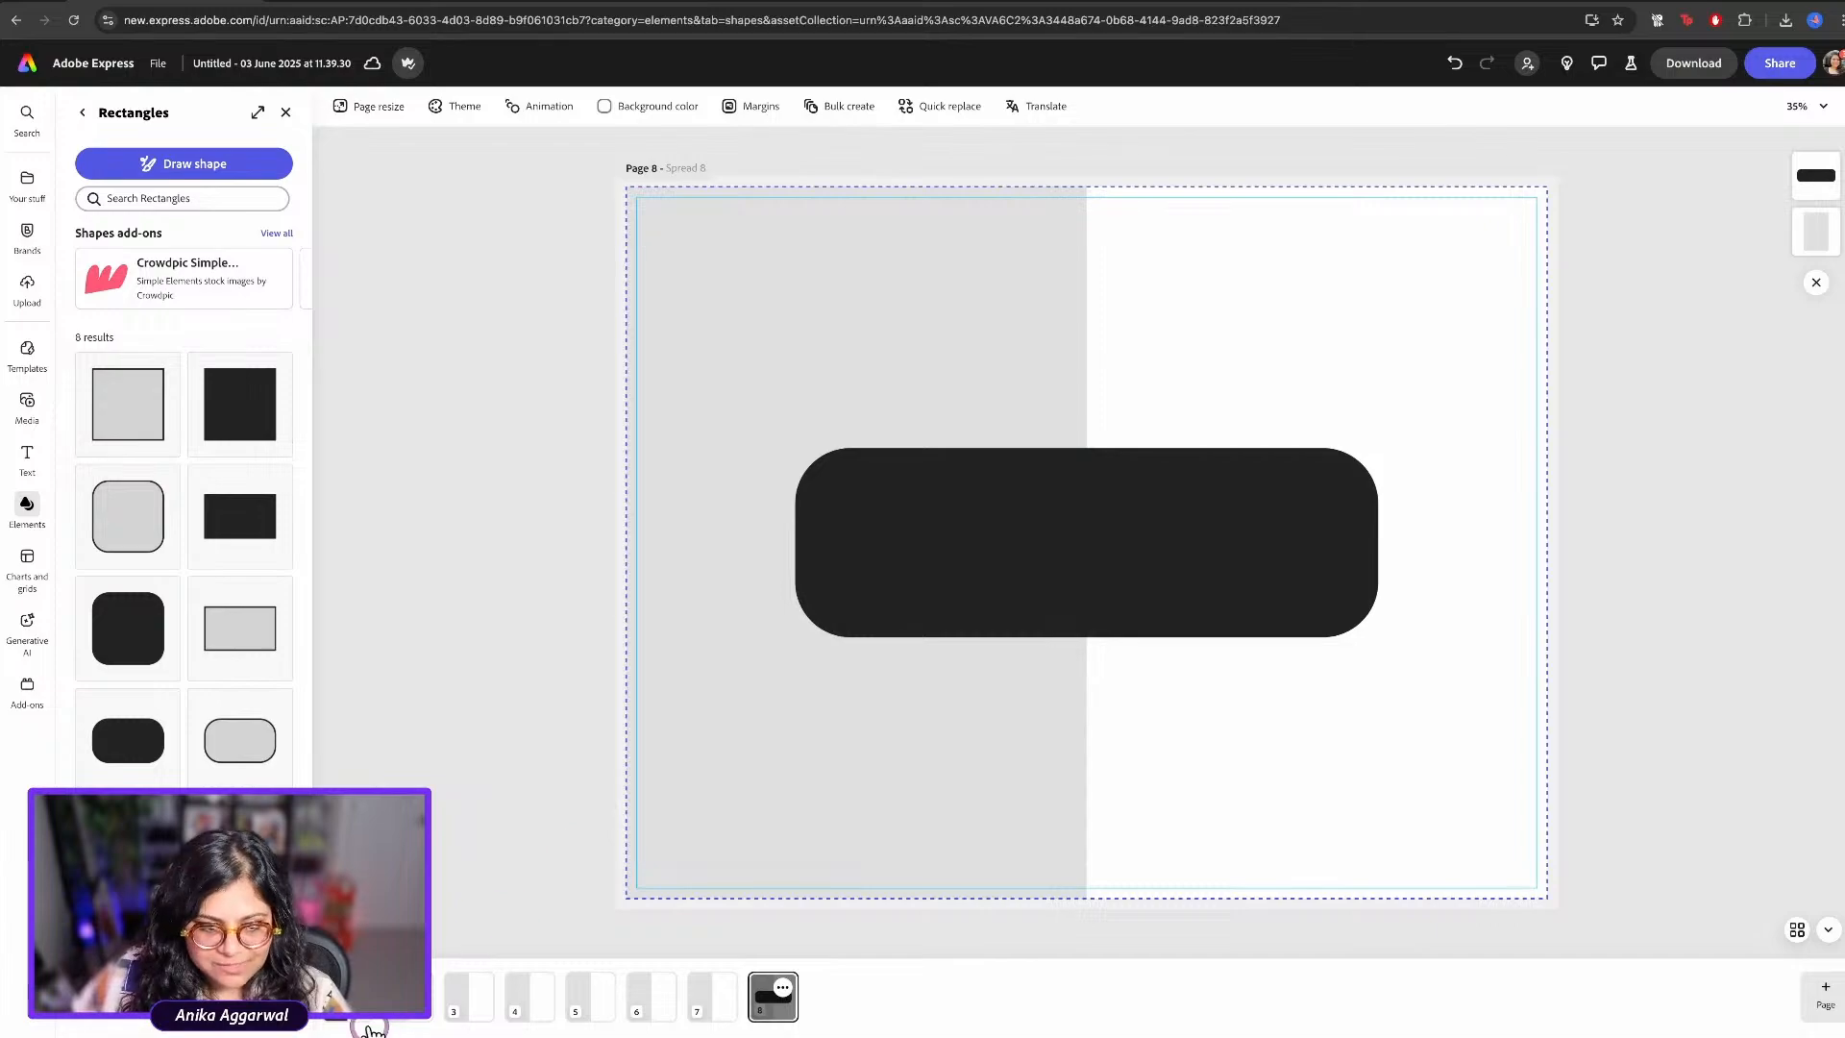
click(363, 1026)
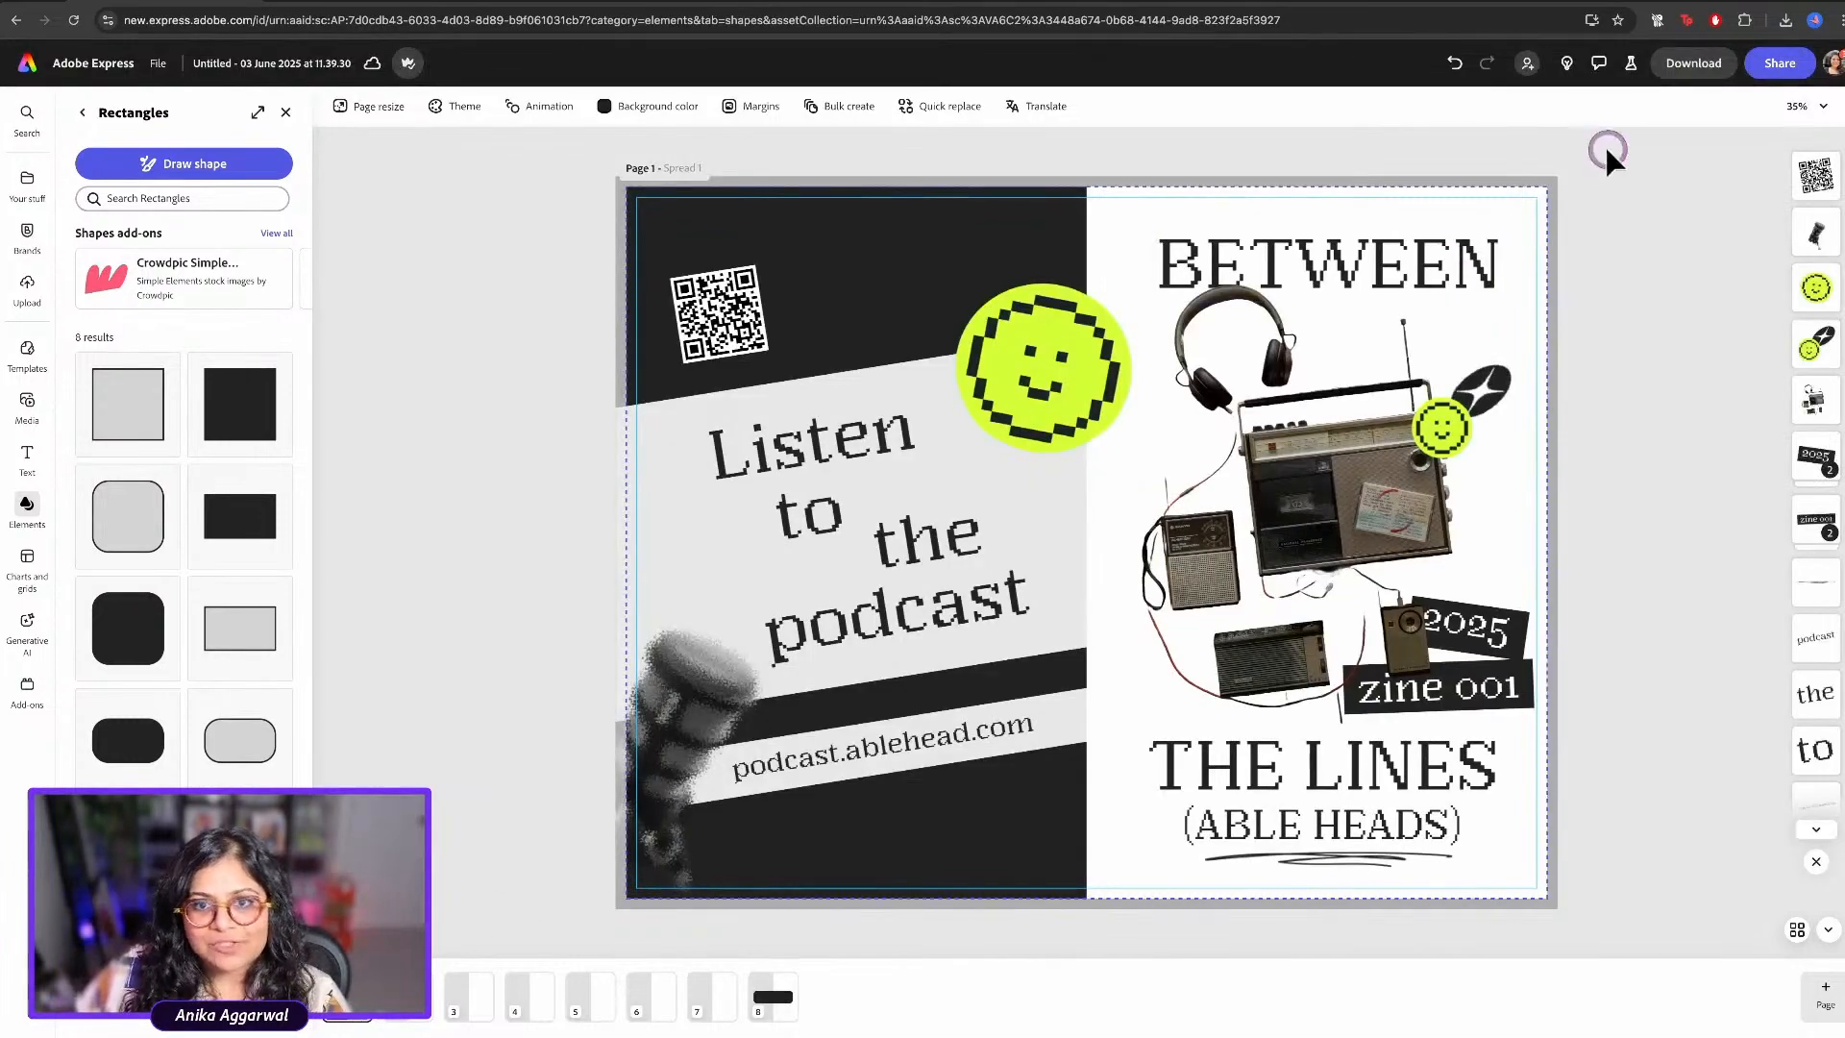
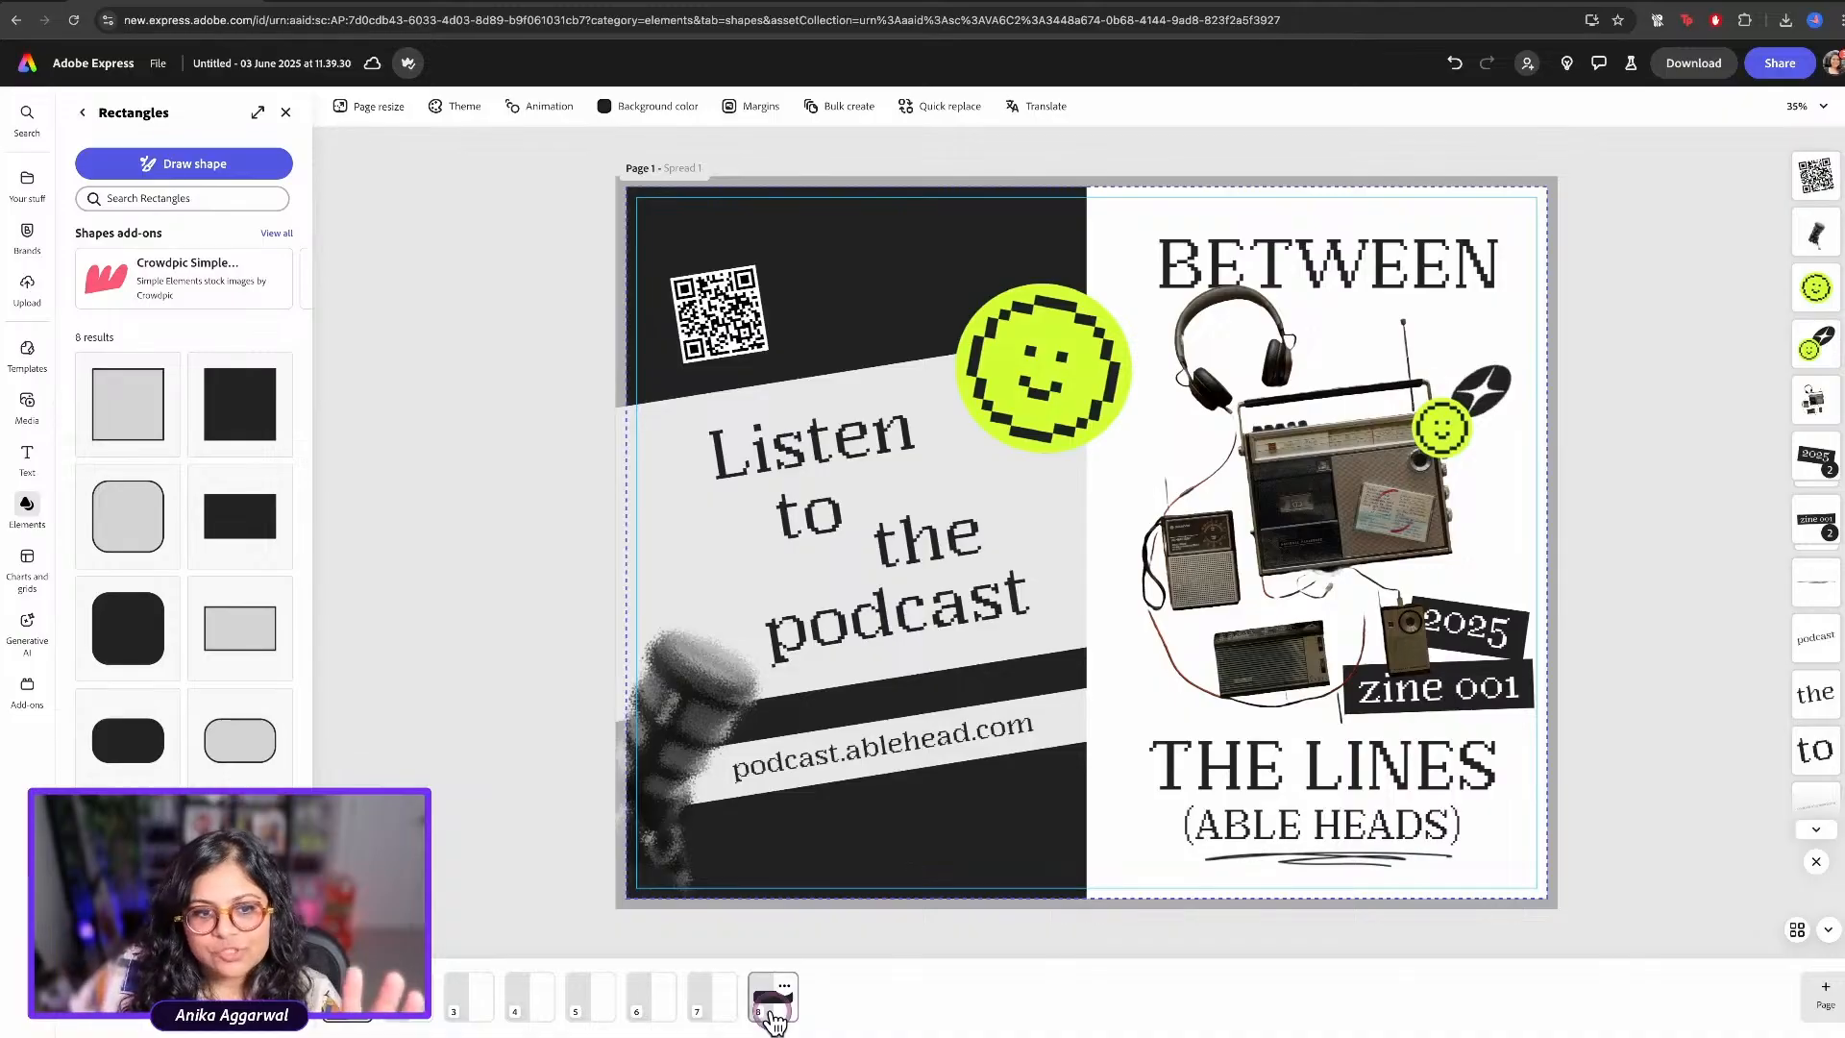
click(774, 1004)
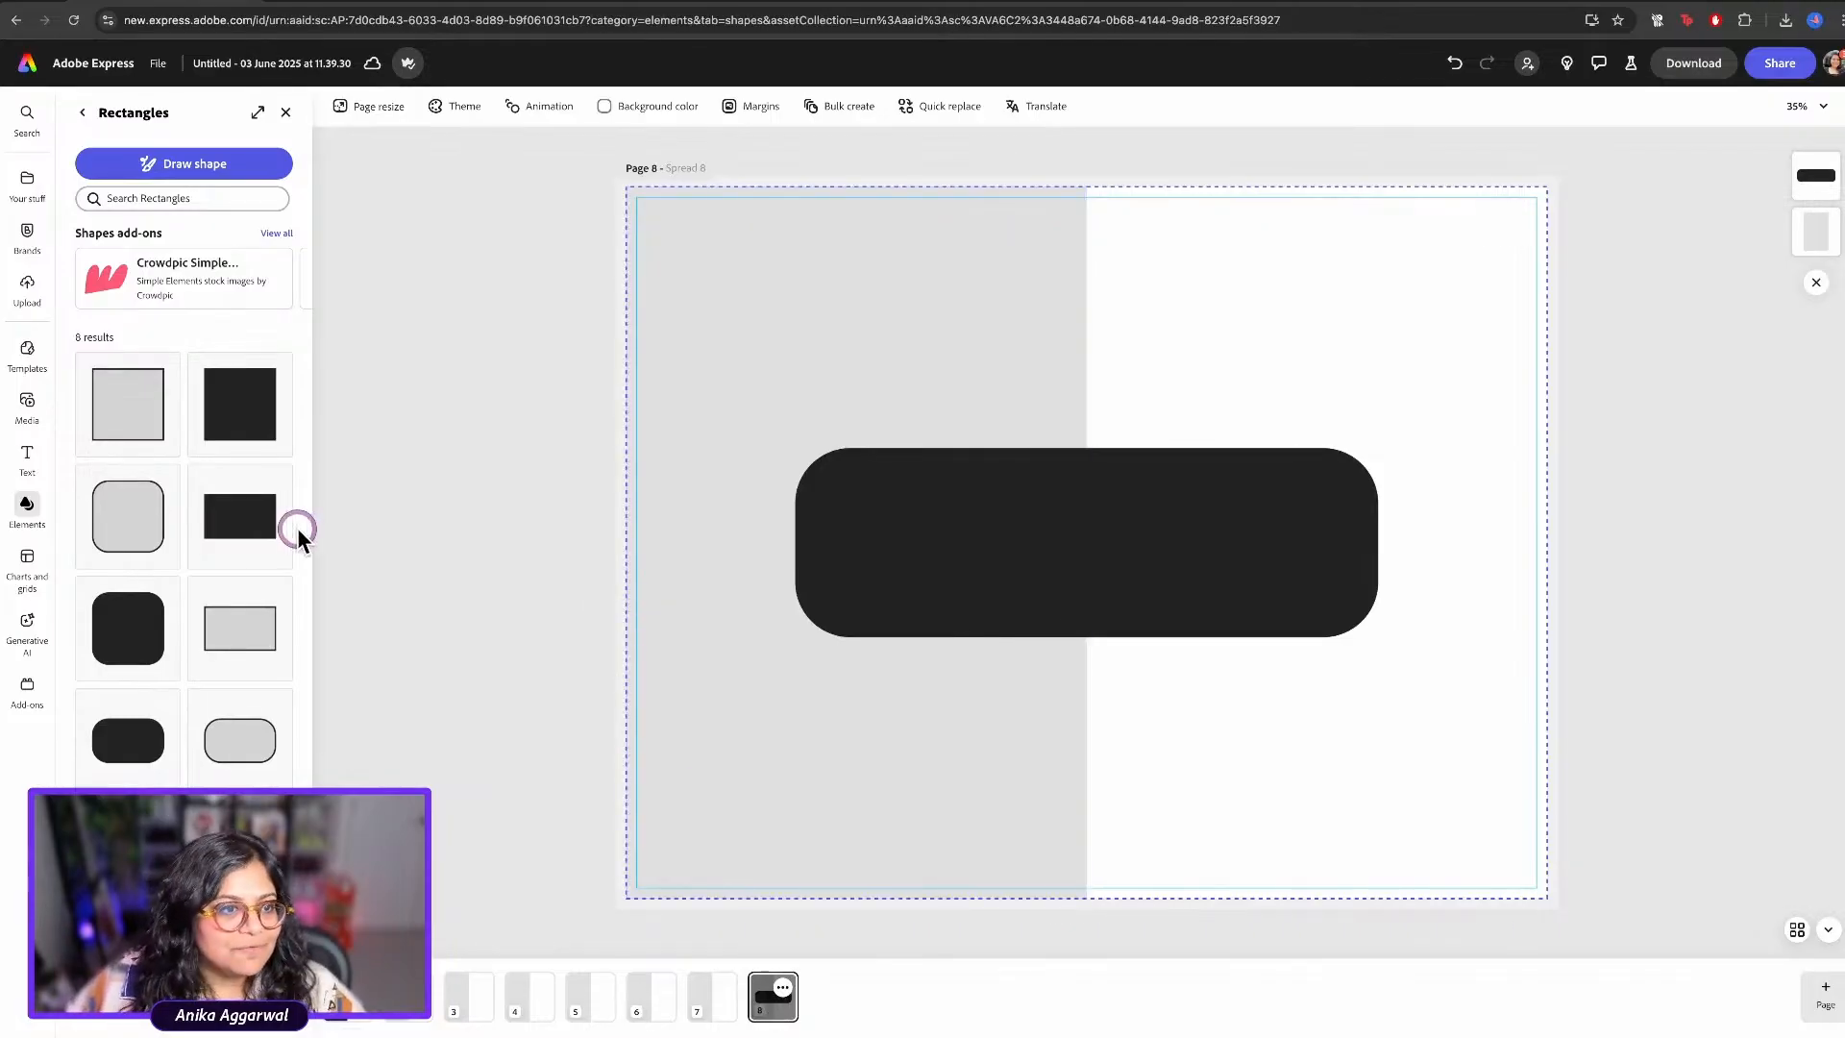
Add the text "The real secret to personal branding?" over the black bar and scale it down to 19 so it fits one line
click(45, 463)
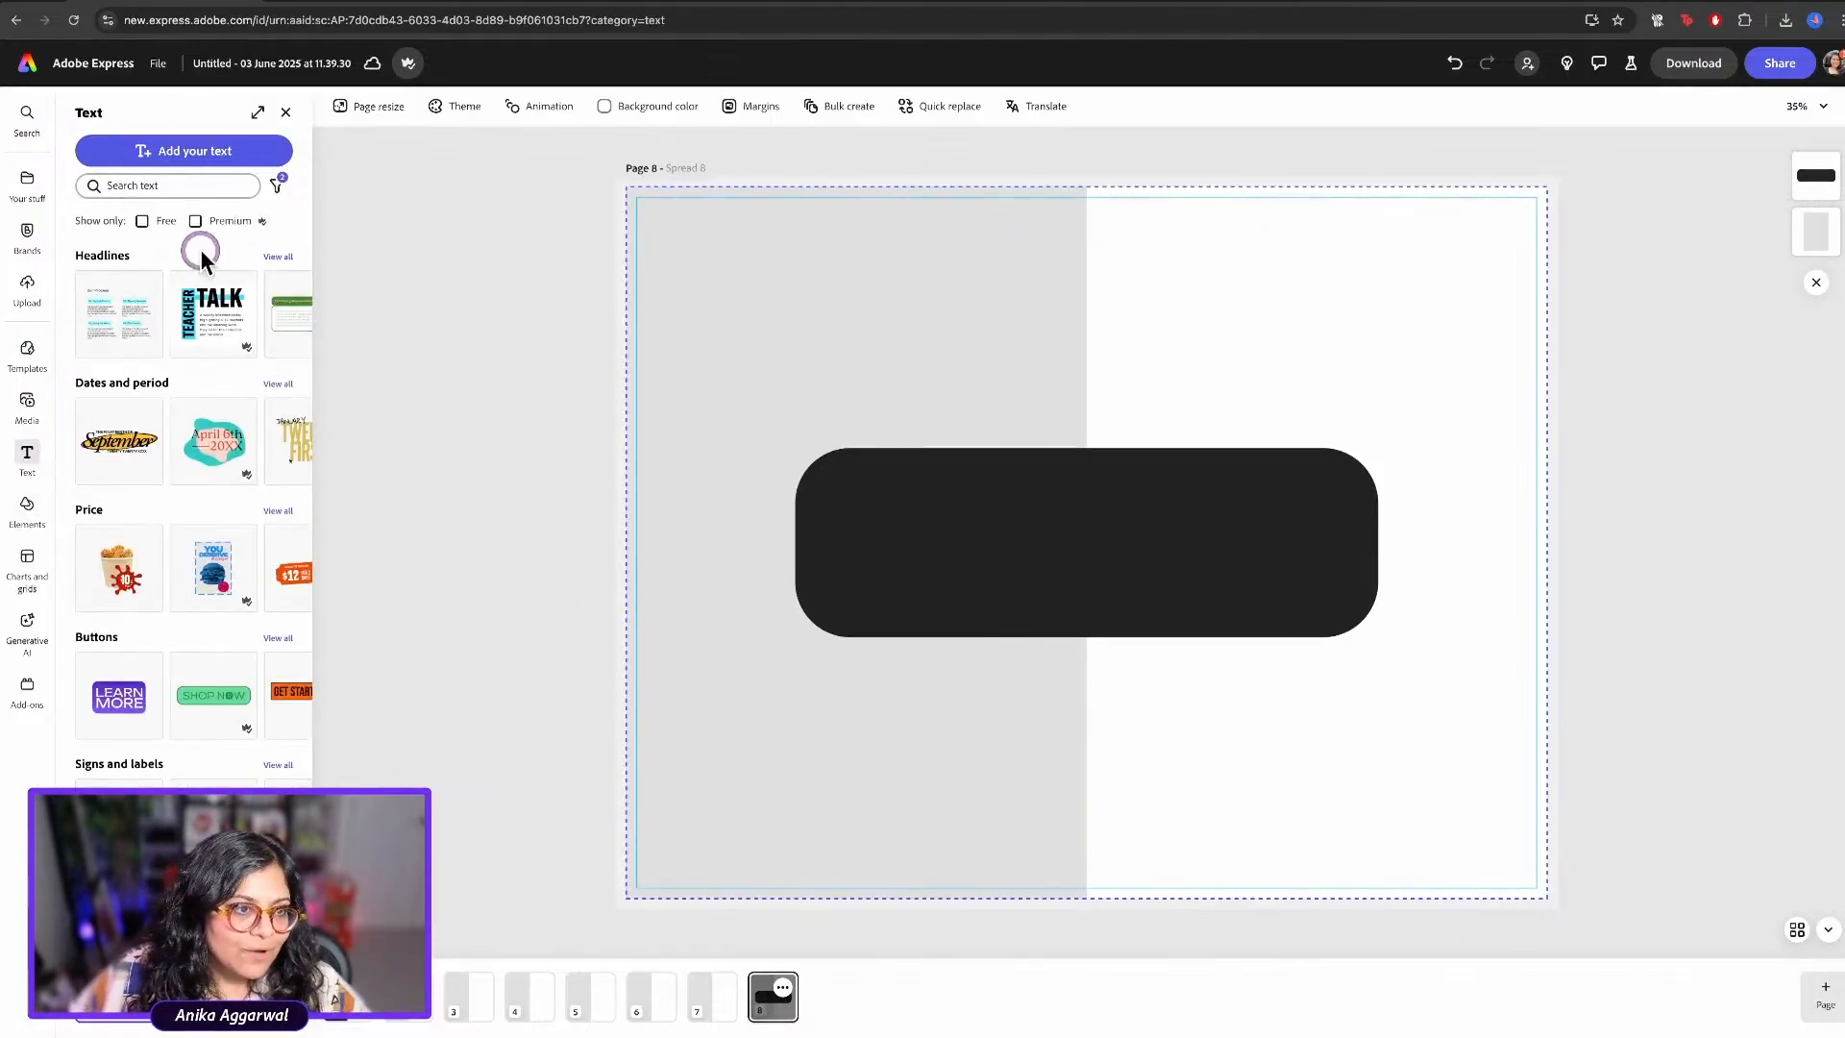
click(199, 154)
click(962, 495)
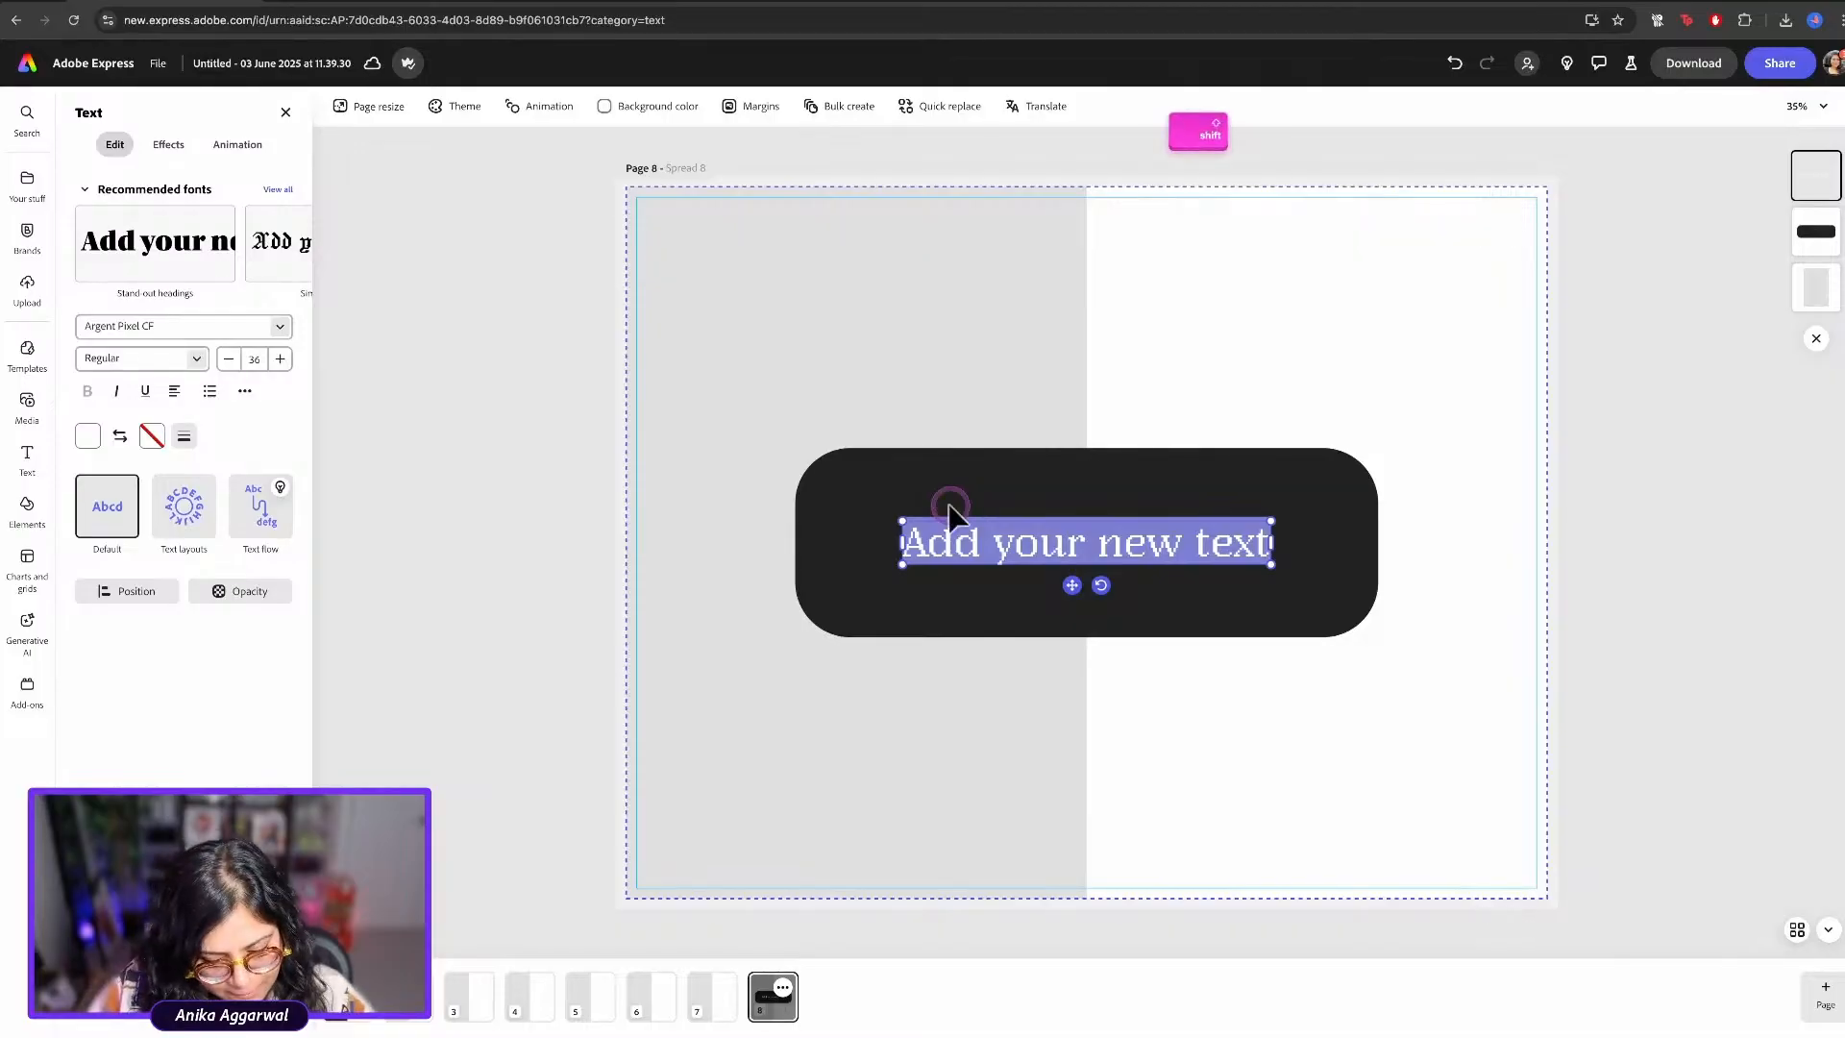
text(The real se)
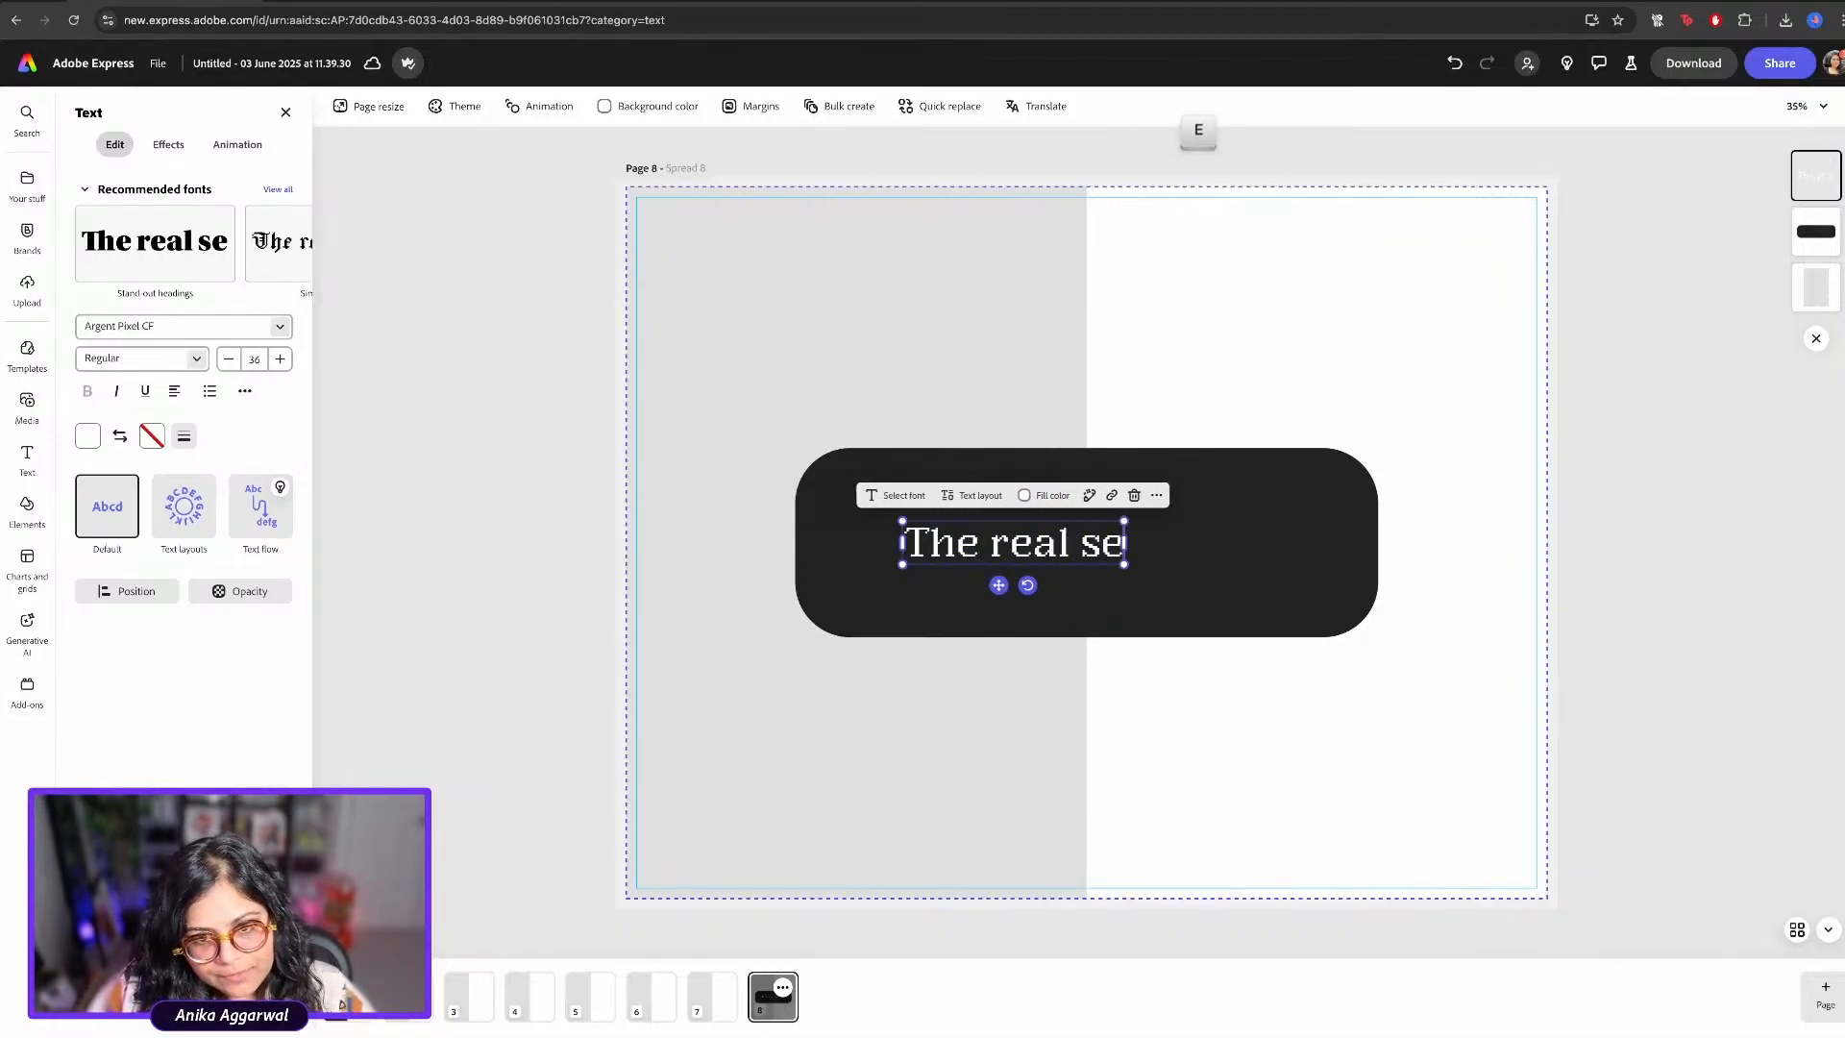
text(cret to pers)
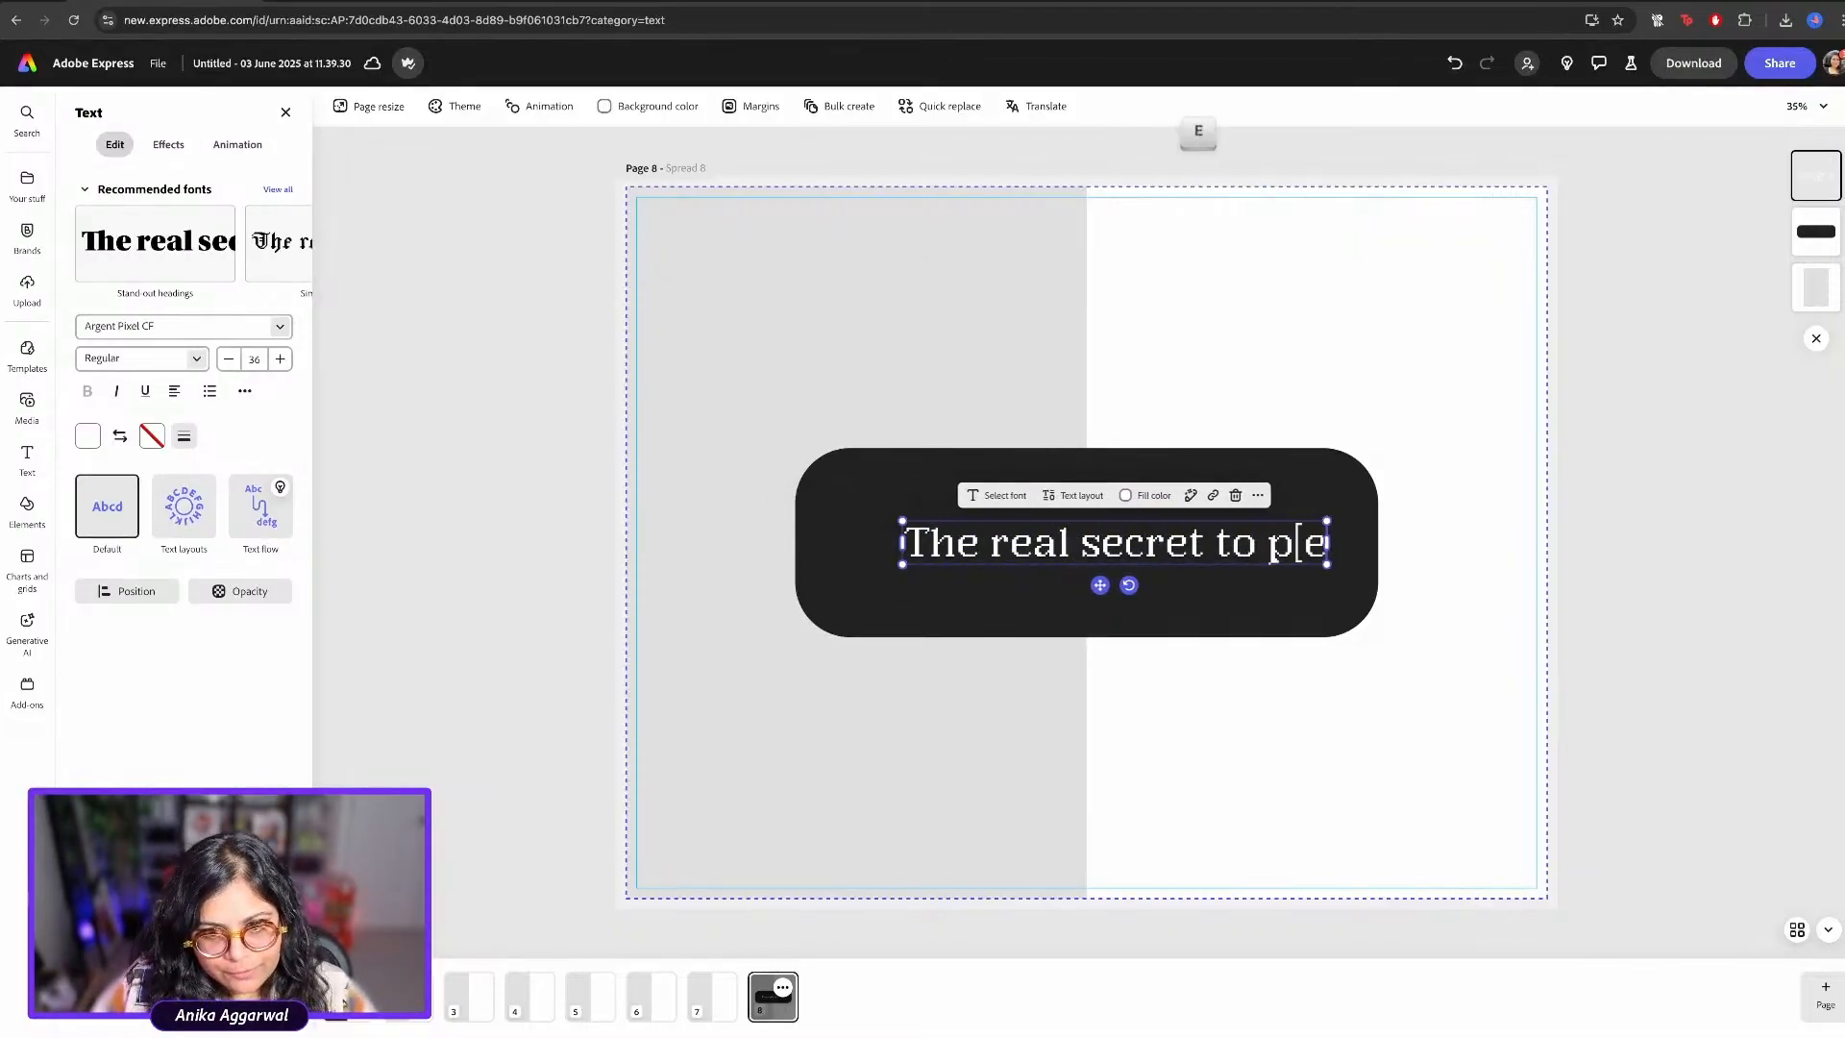
key(BackSpace)
key(BackSpace)
key(BackSpace)
key(BackSpace)
text(ers)
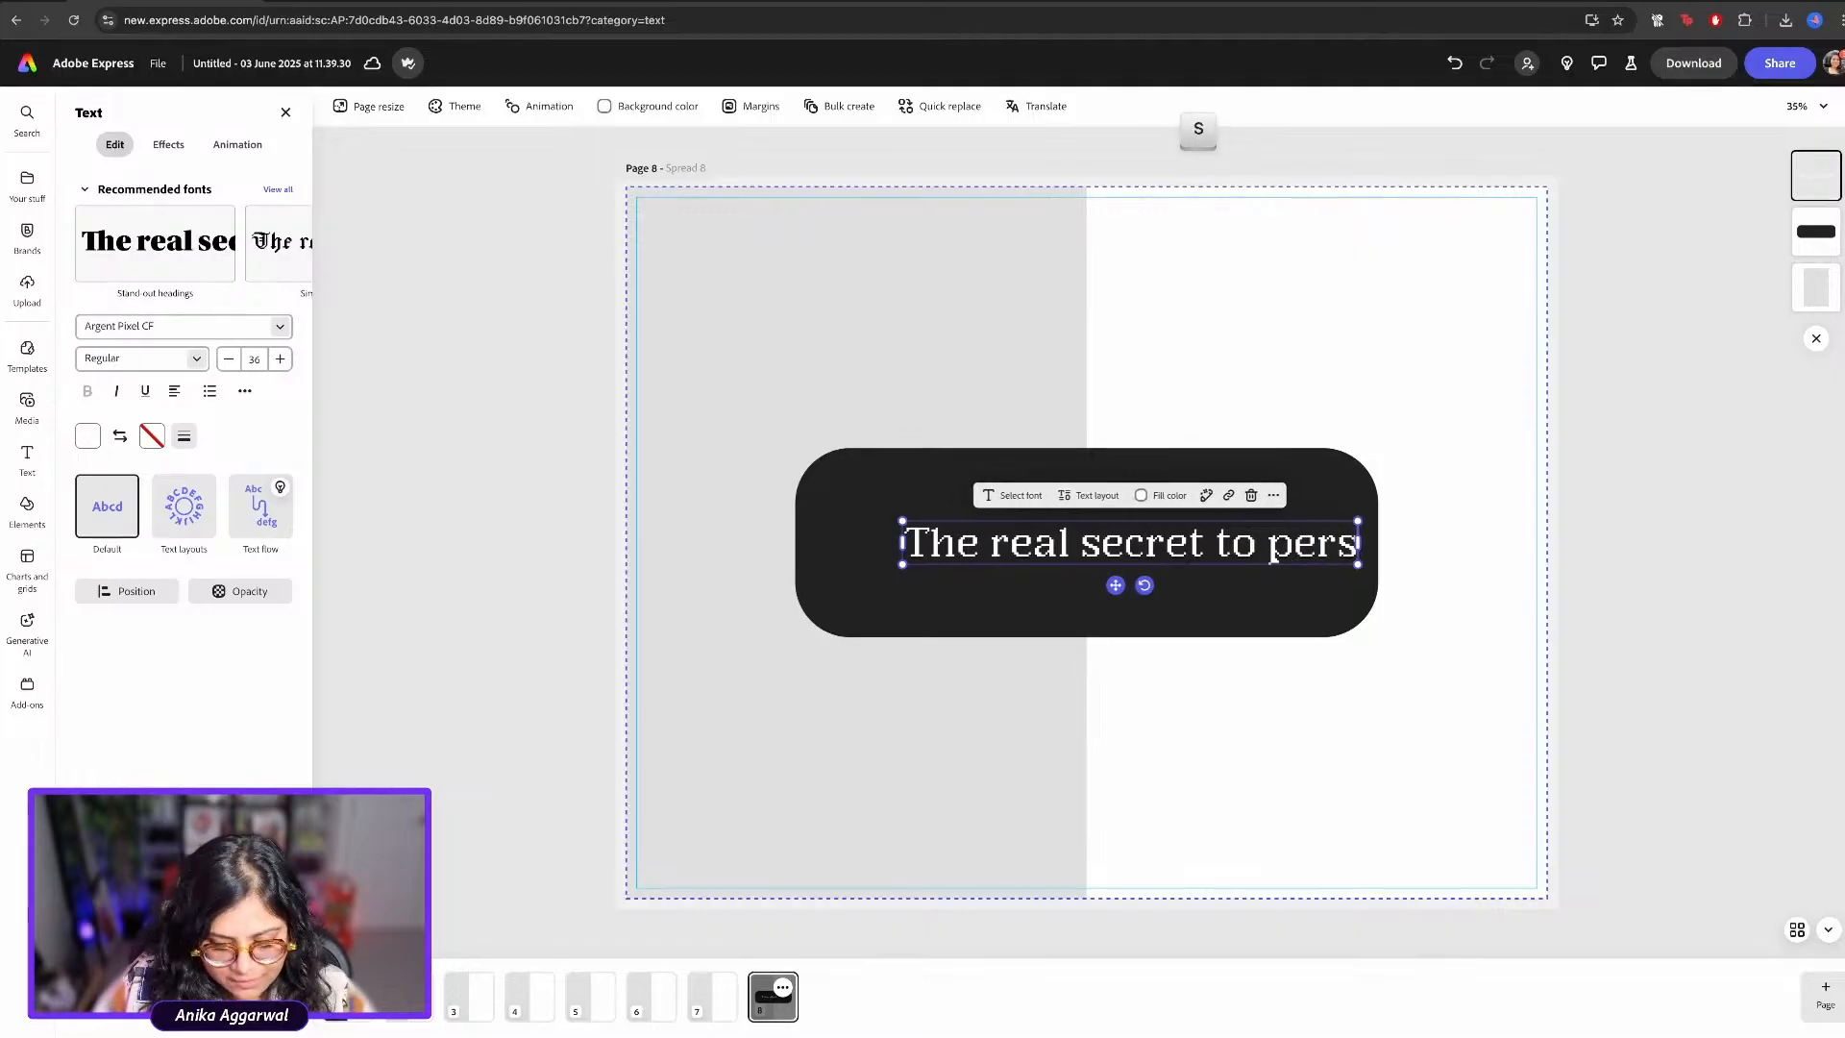
text(onal branding)
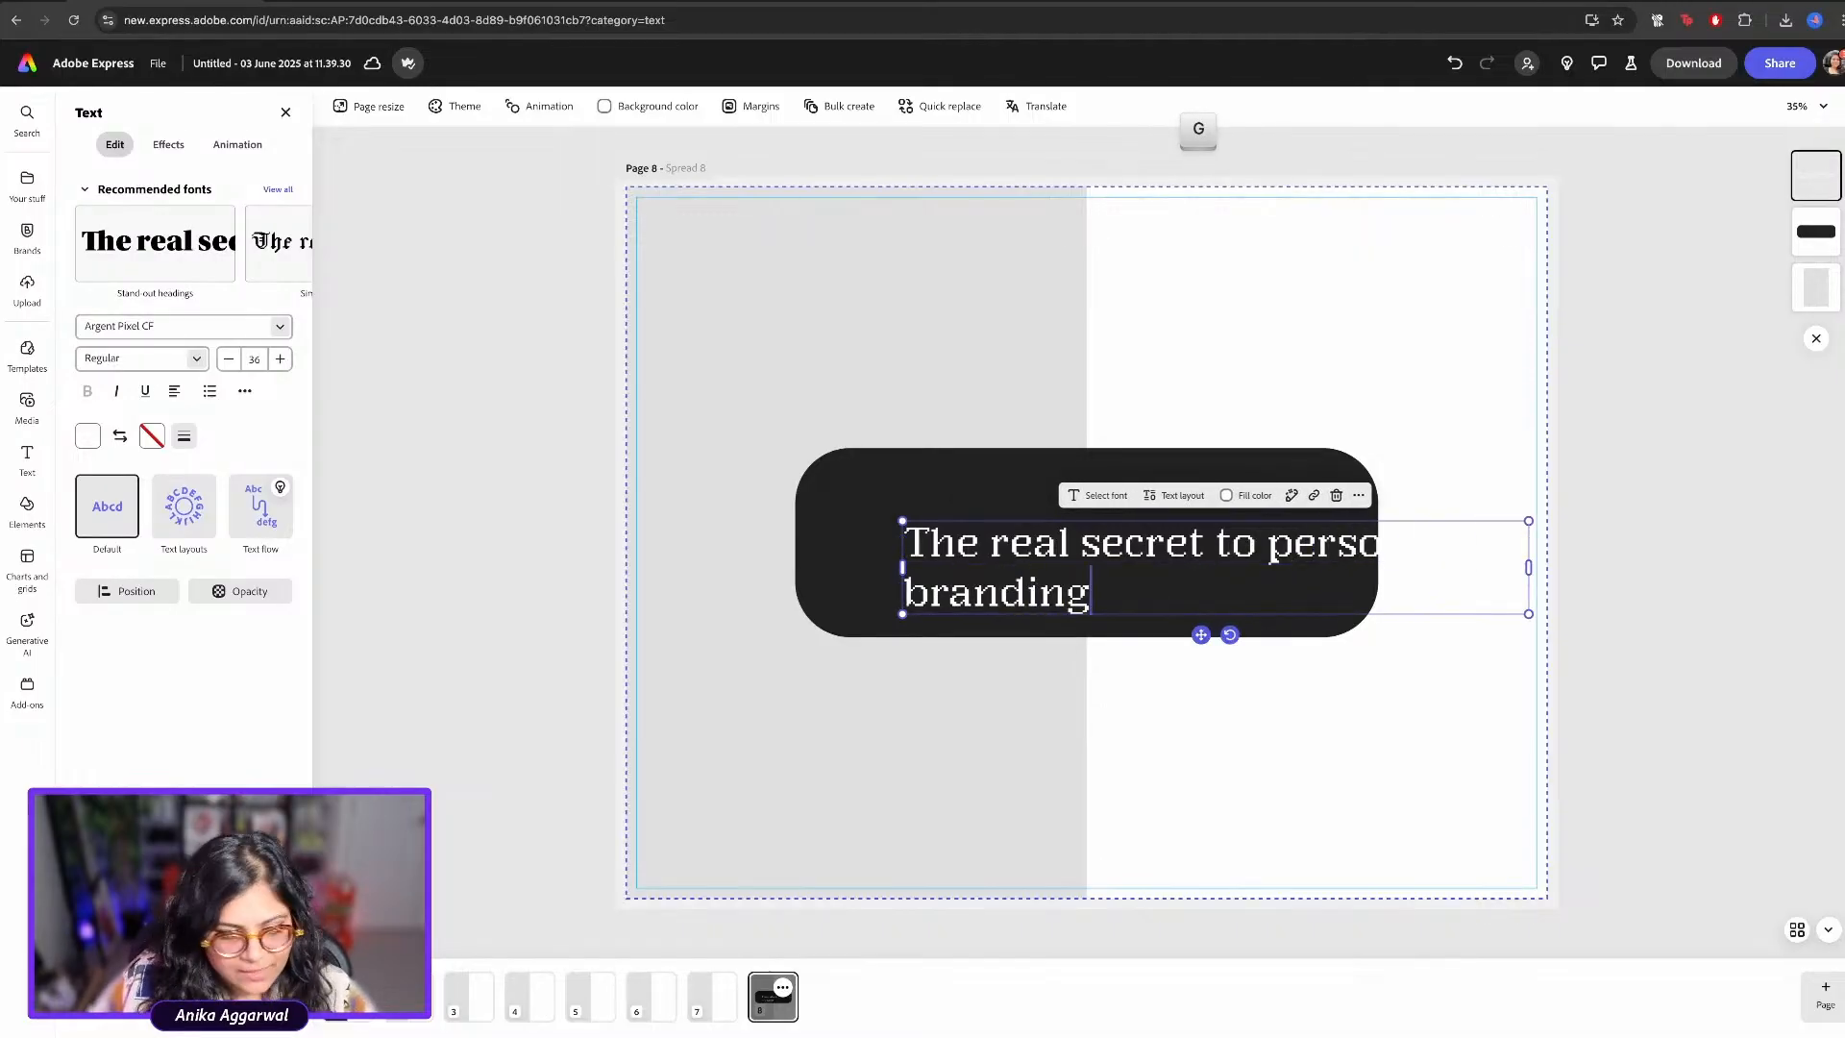
text(?)
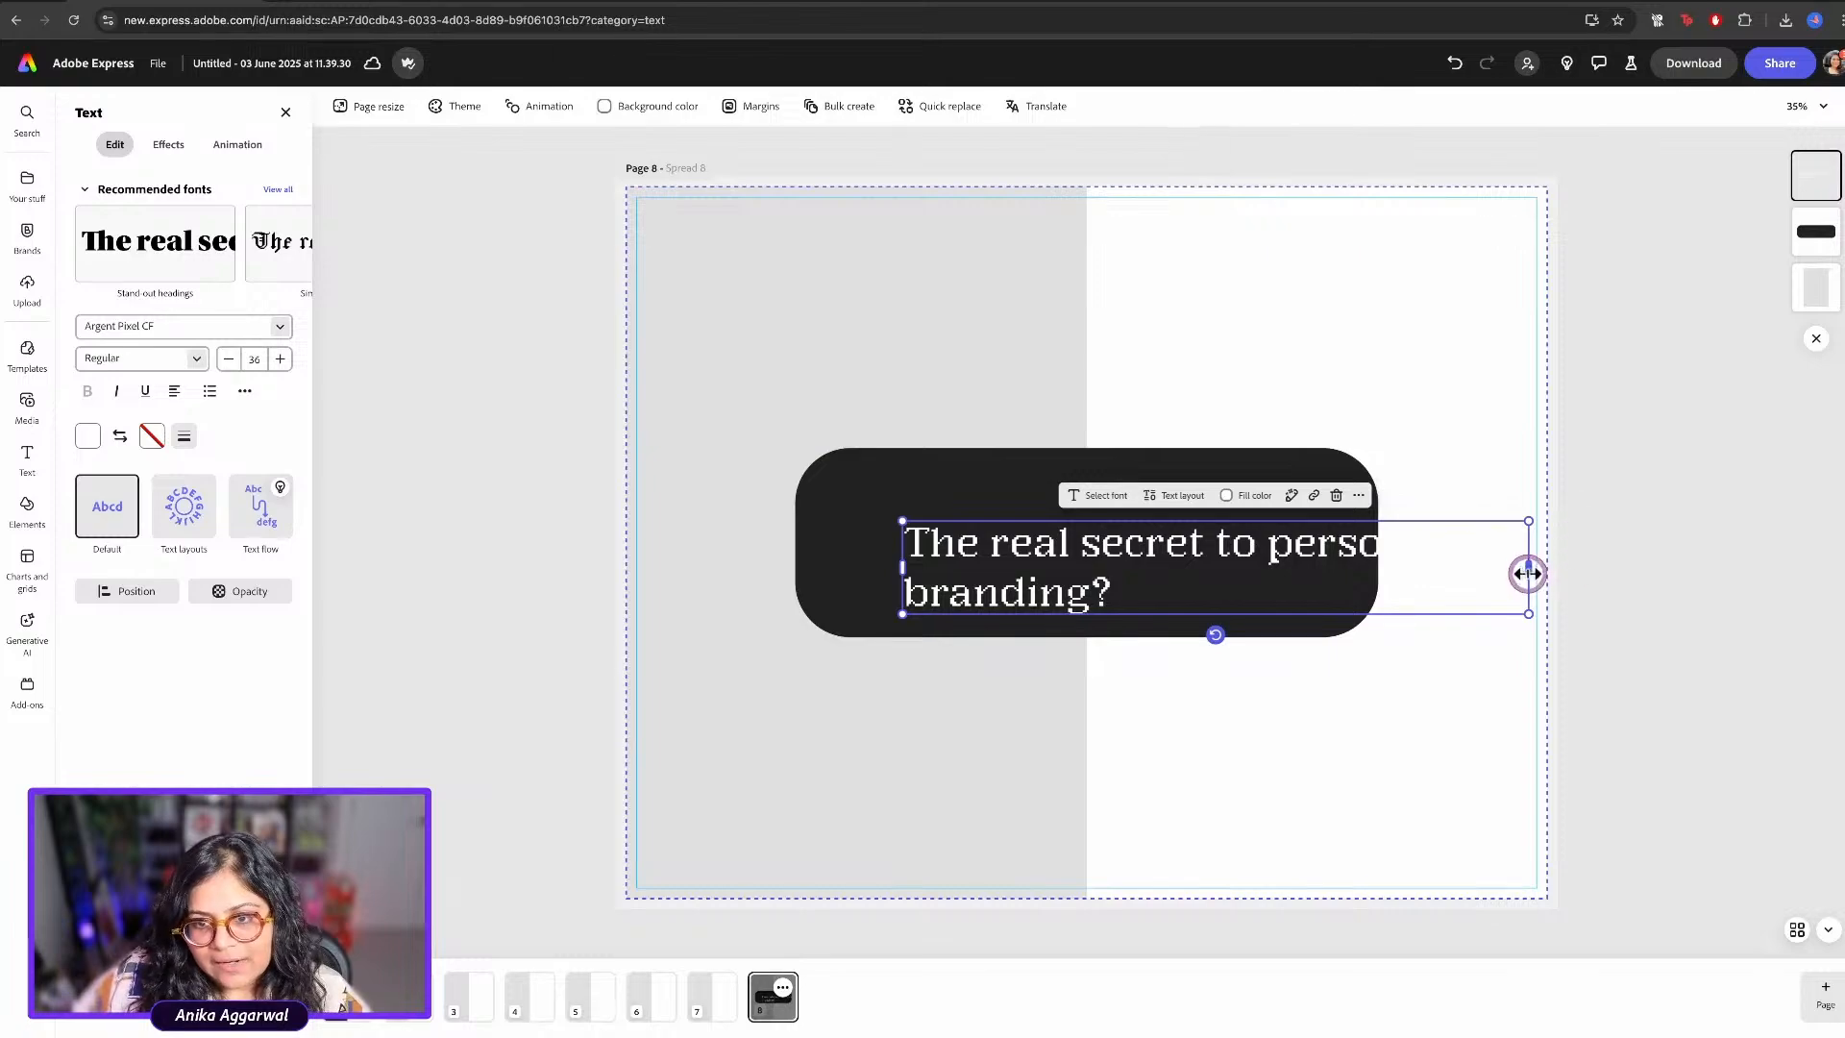
drag(1527, 613, 1318, 536)
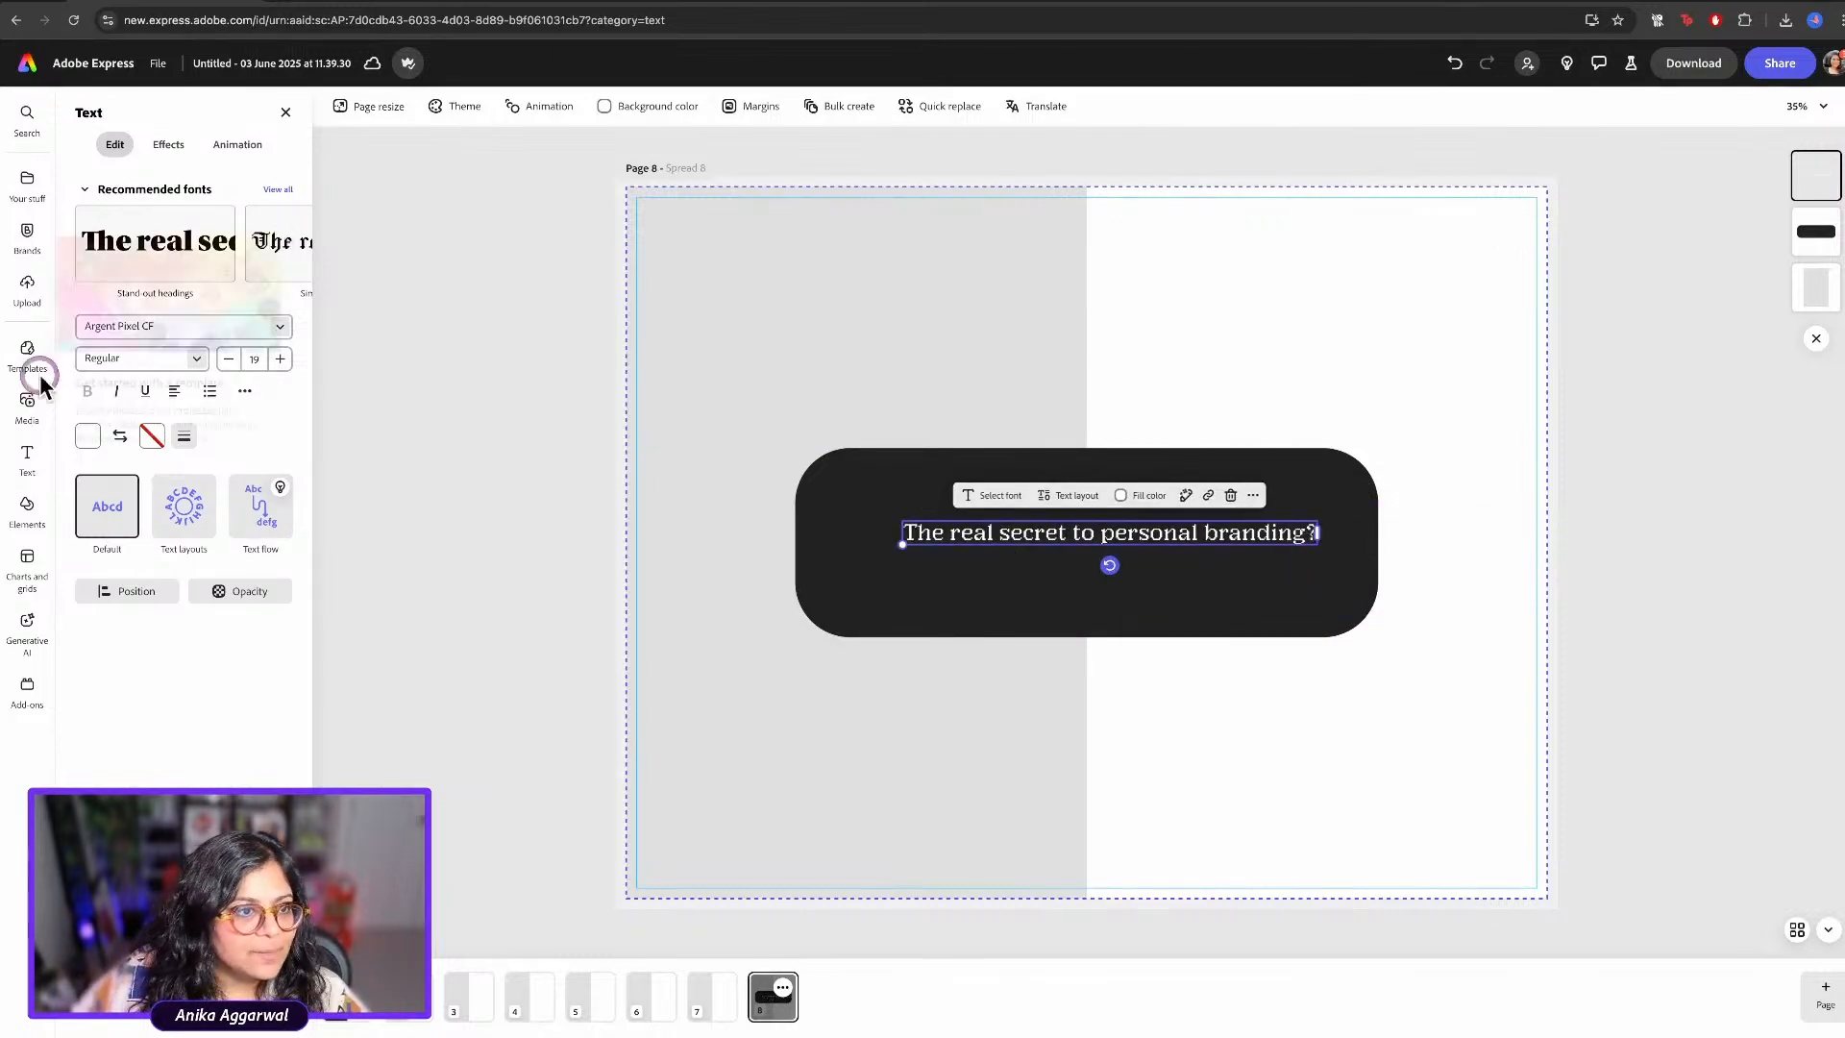
click(29, 184)
scroll(192, 384, down, 10)
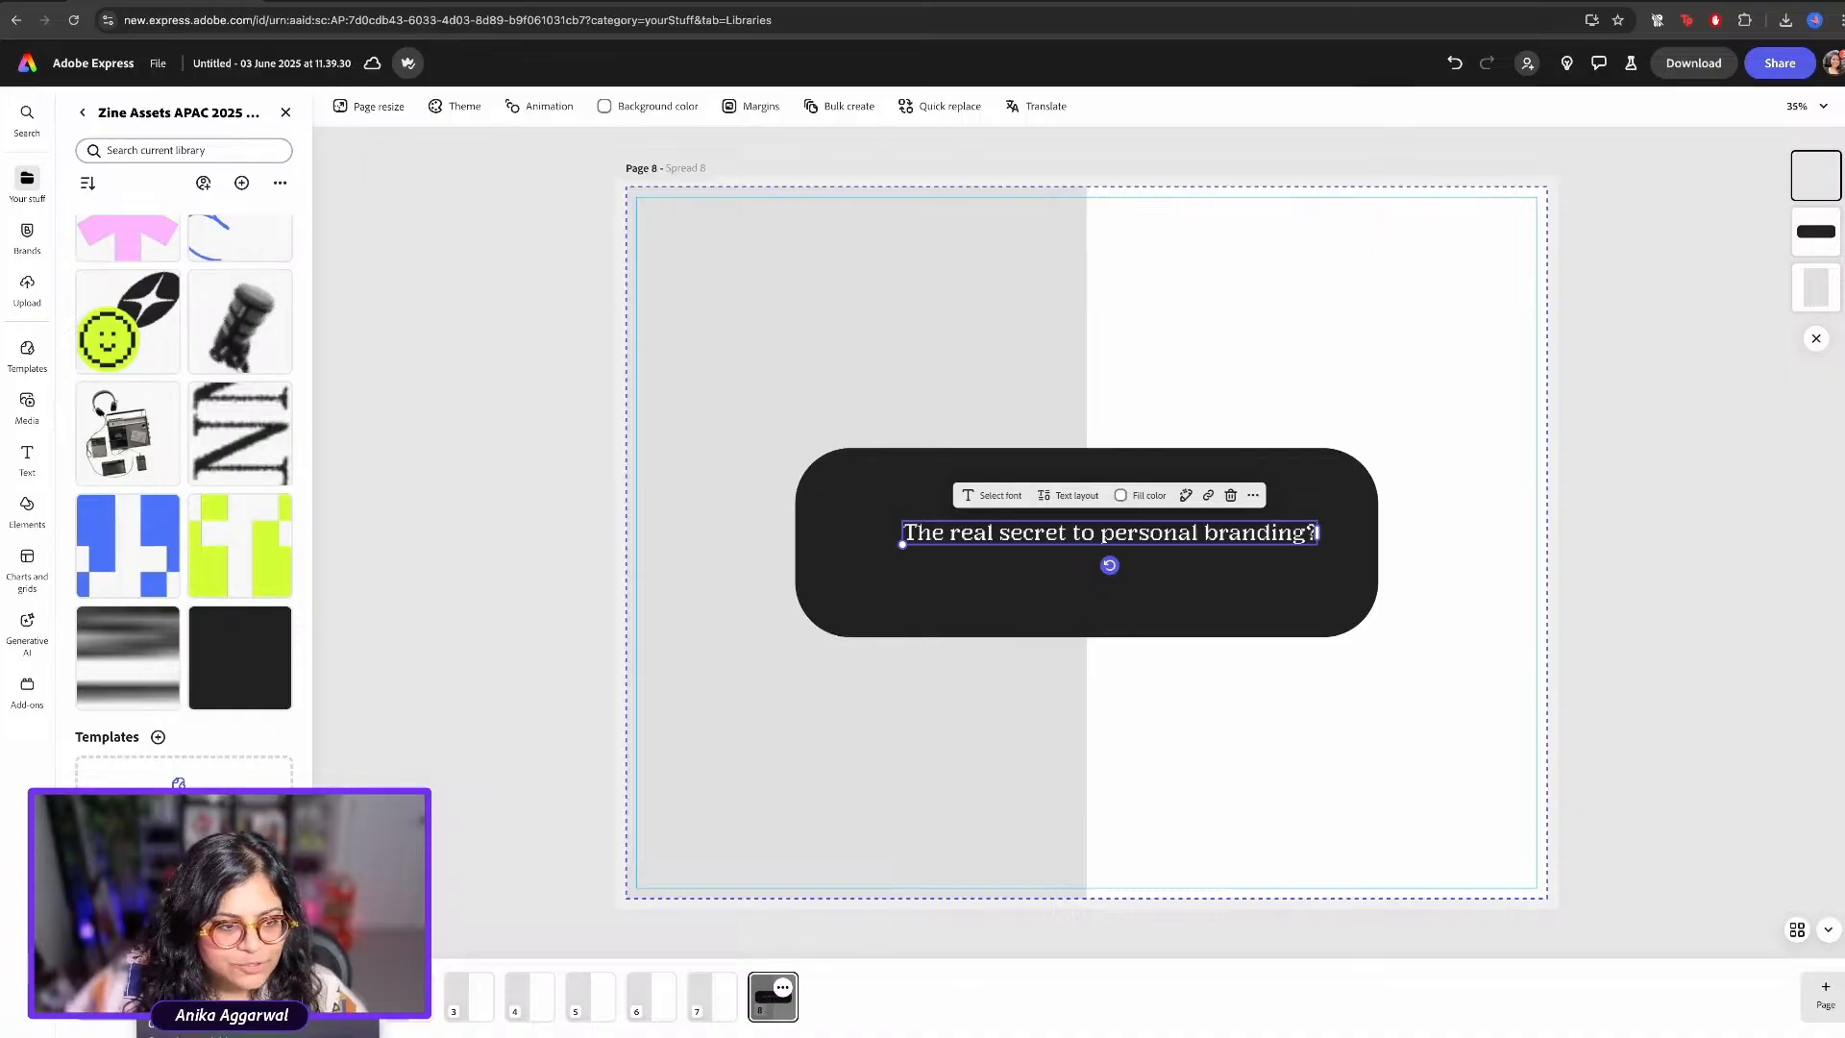
click(1019, 475)
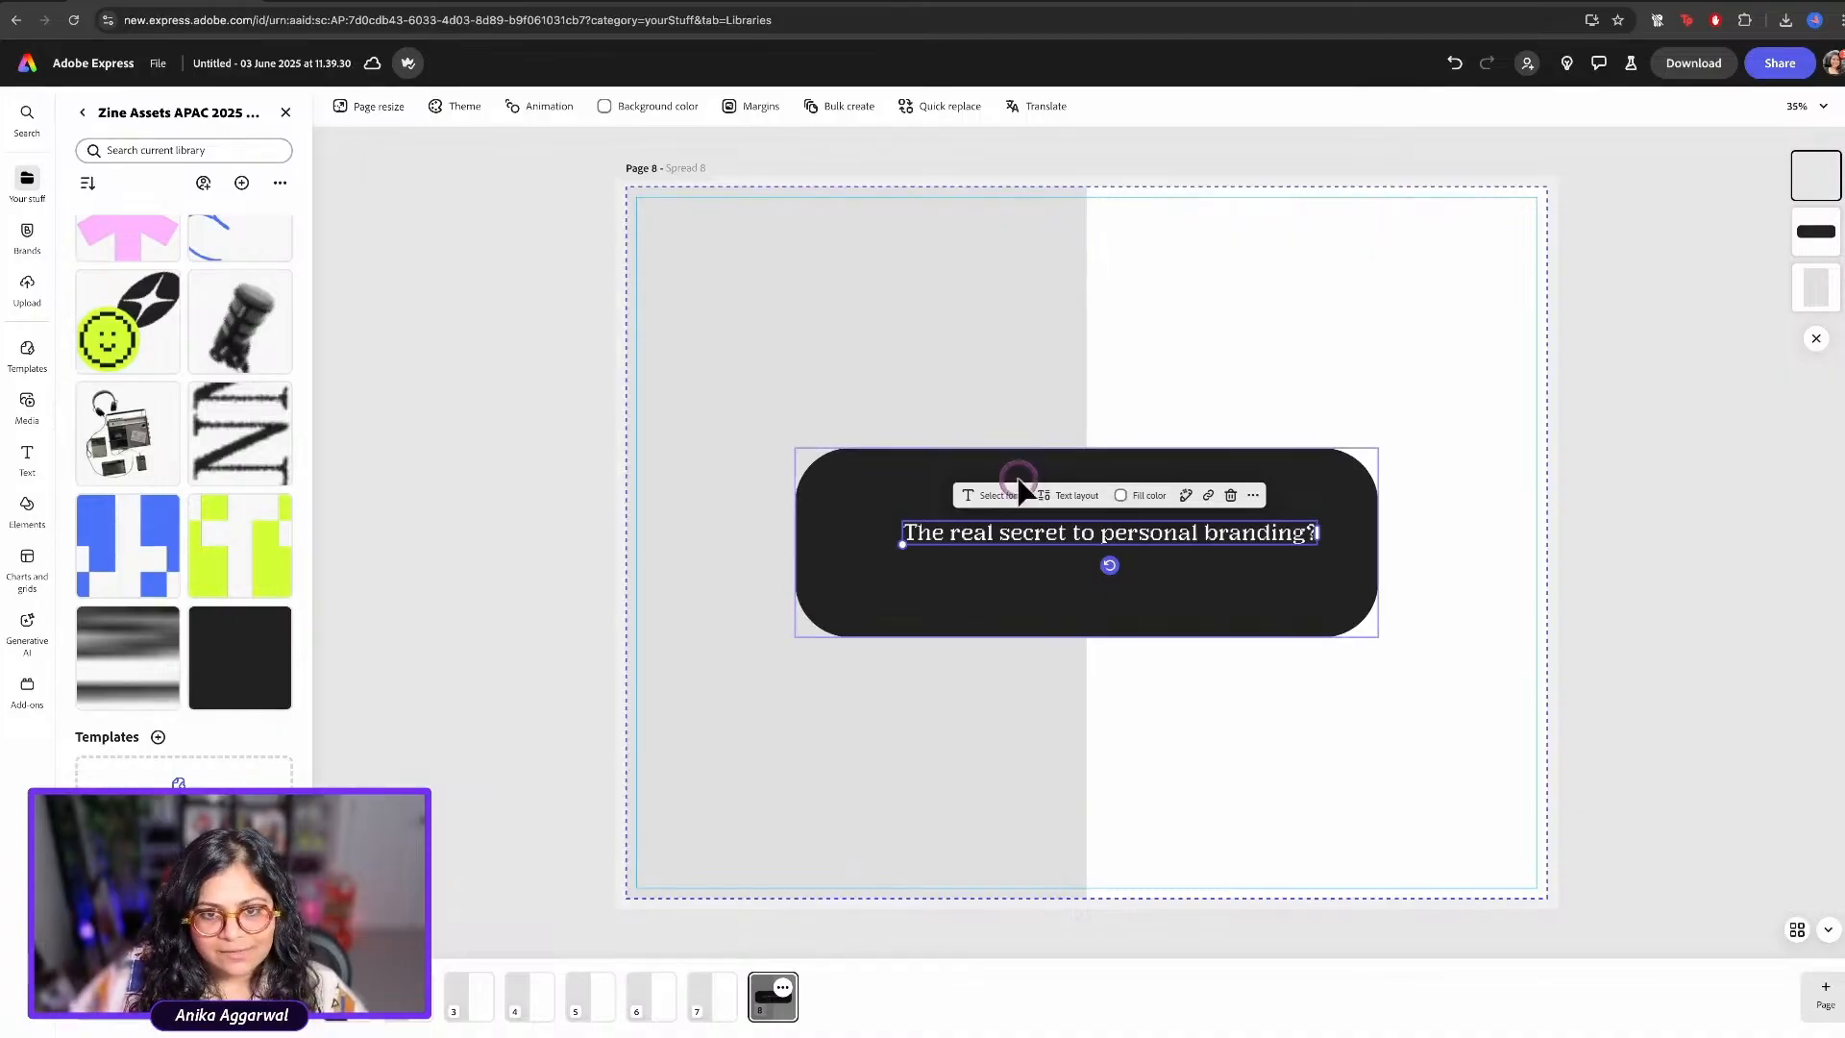
Set the headline's font to Instrument Serif
click(1002, 498)
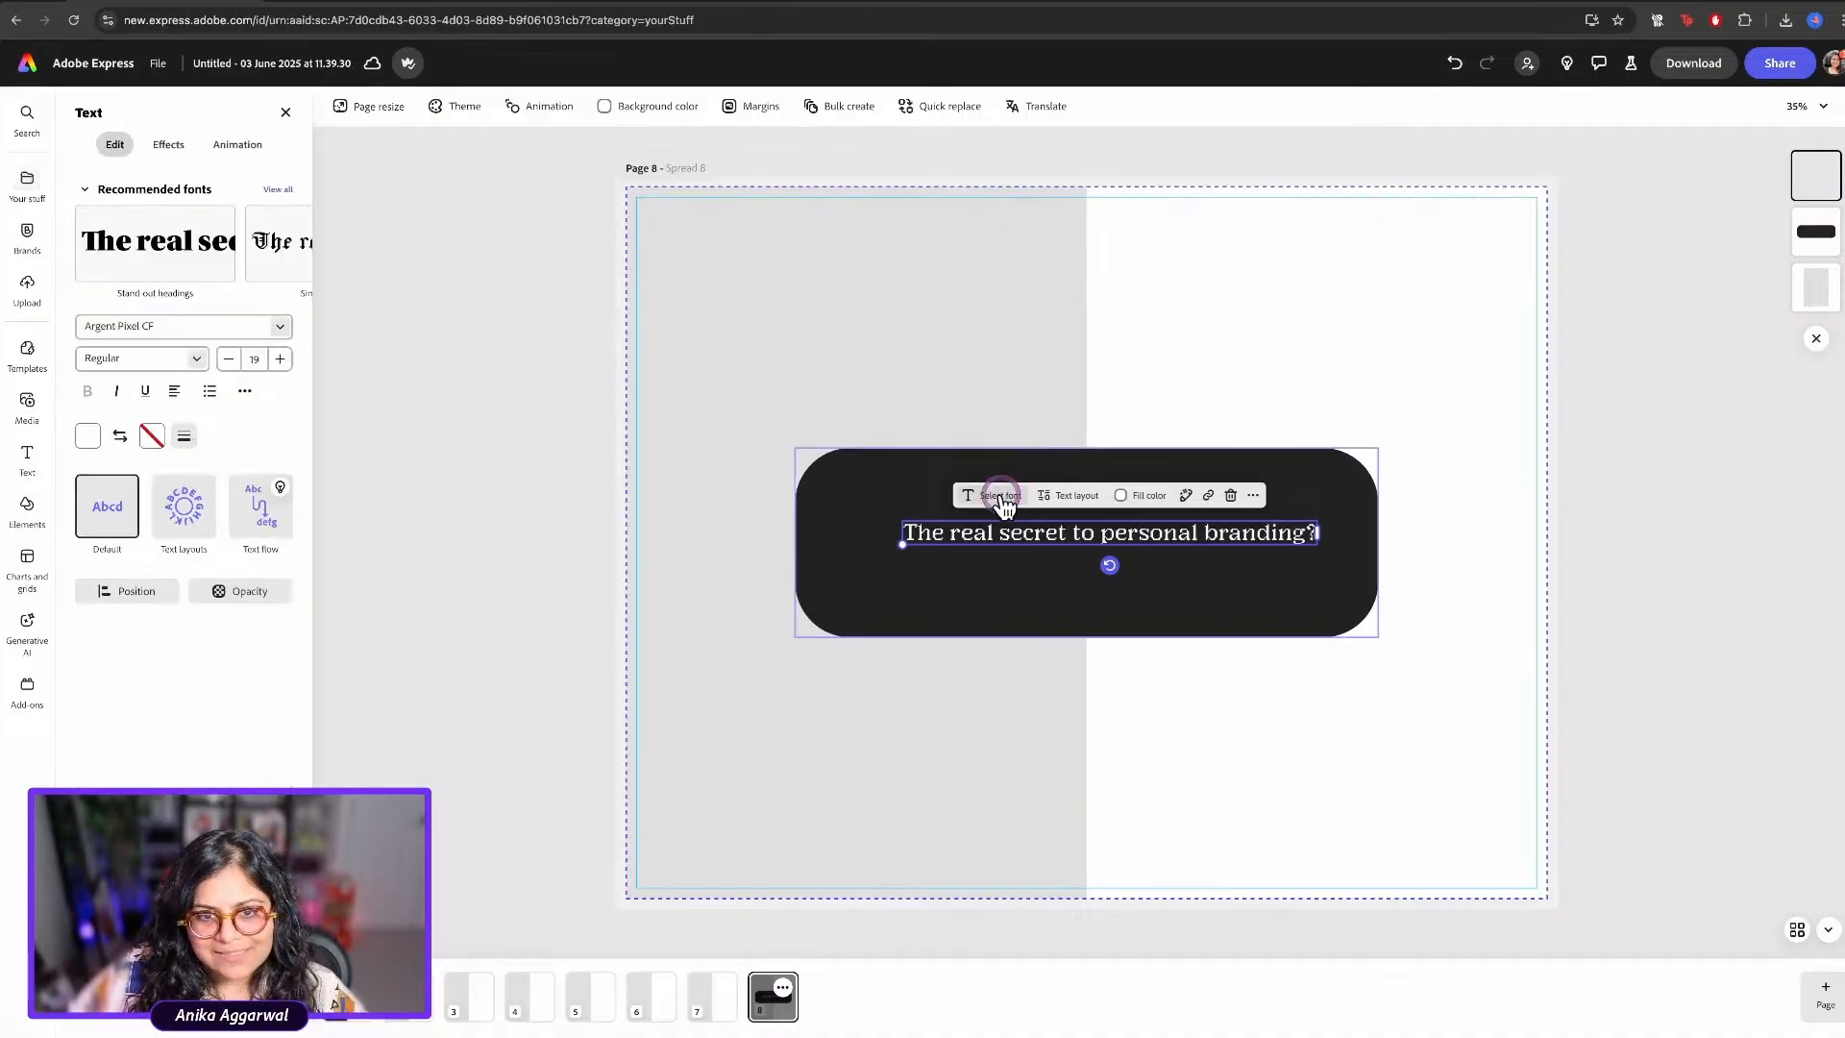
click(209, 327)
text(in)
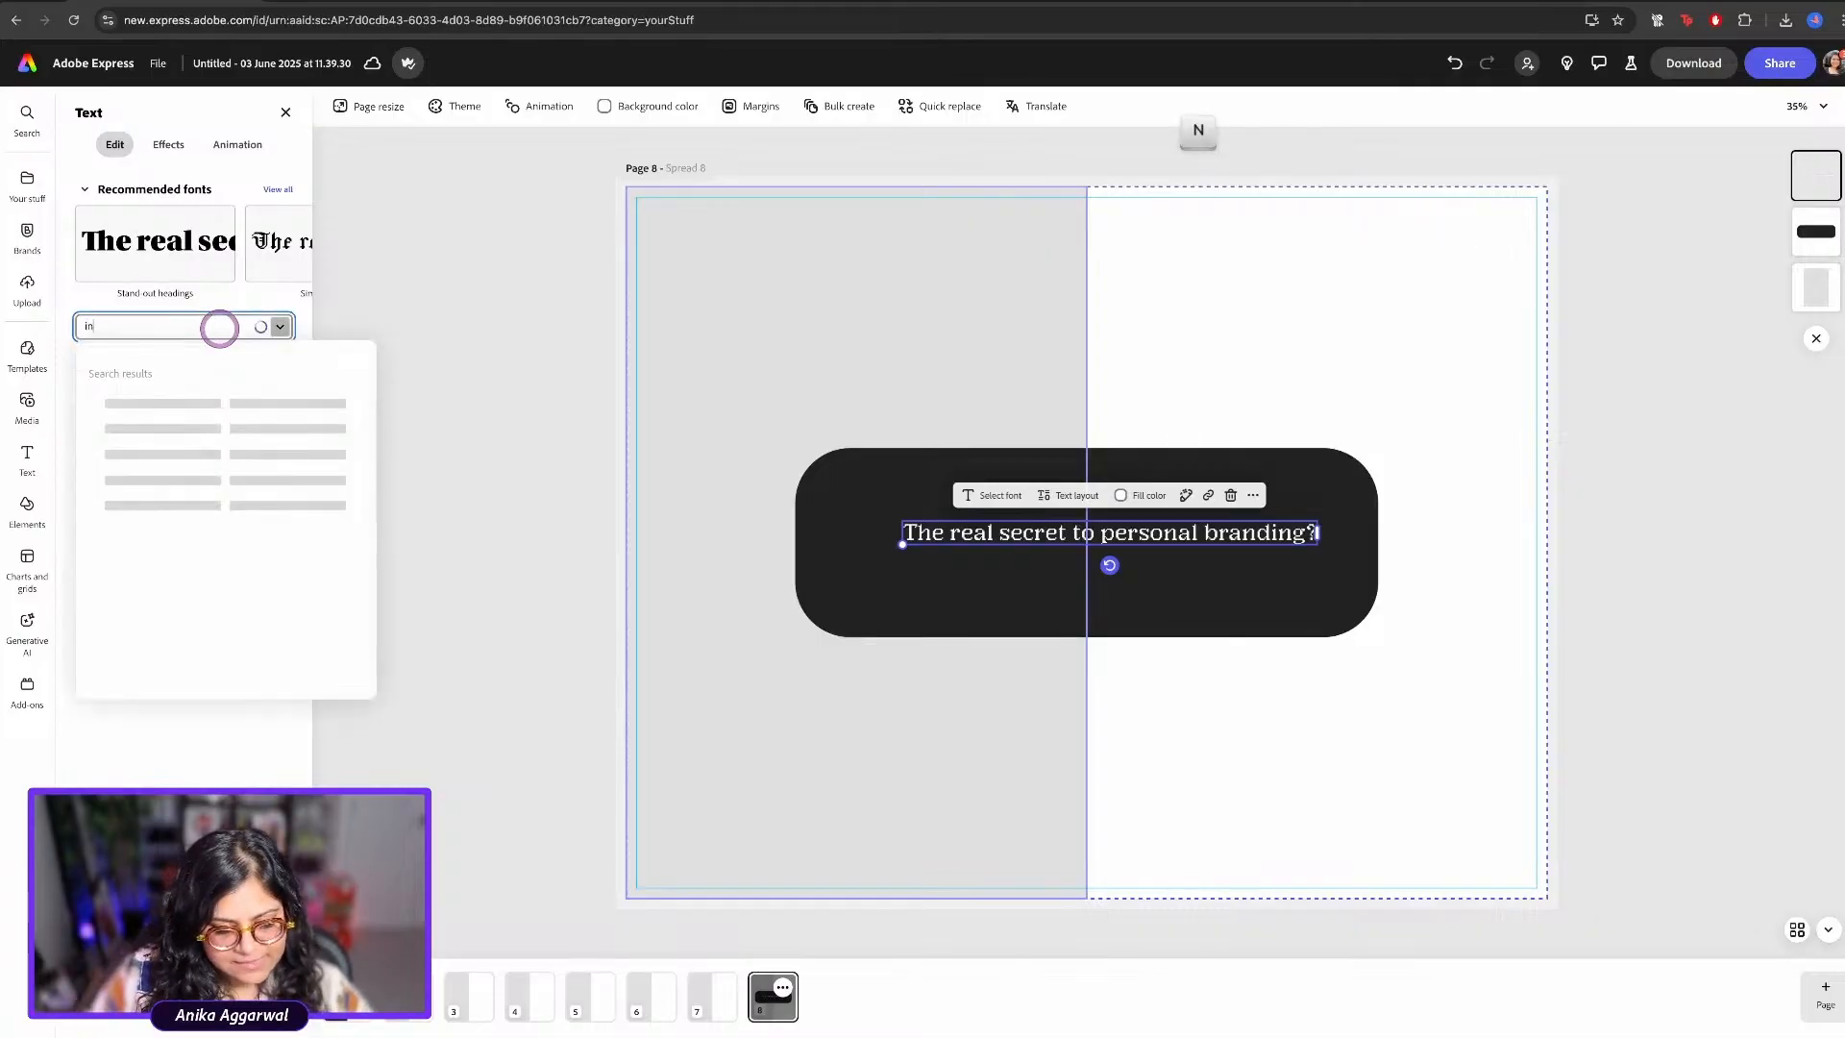
text(strumen)
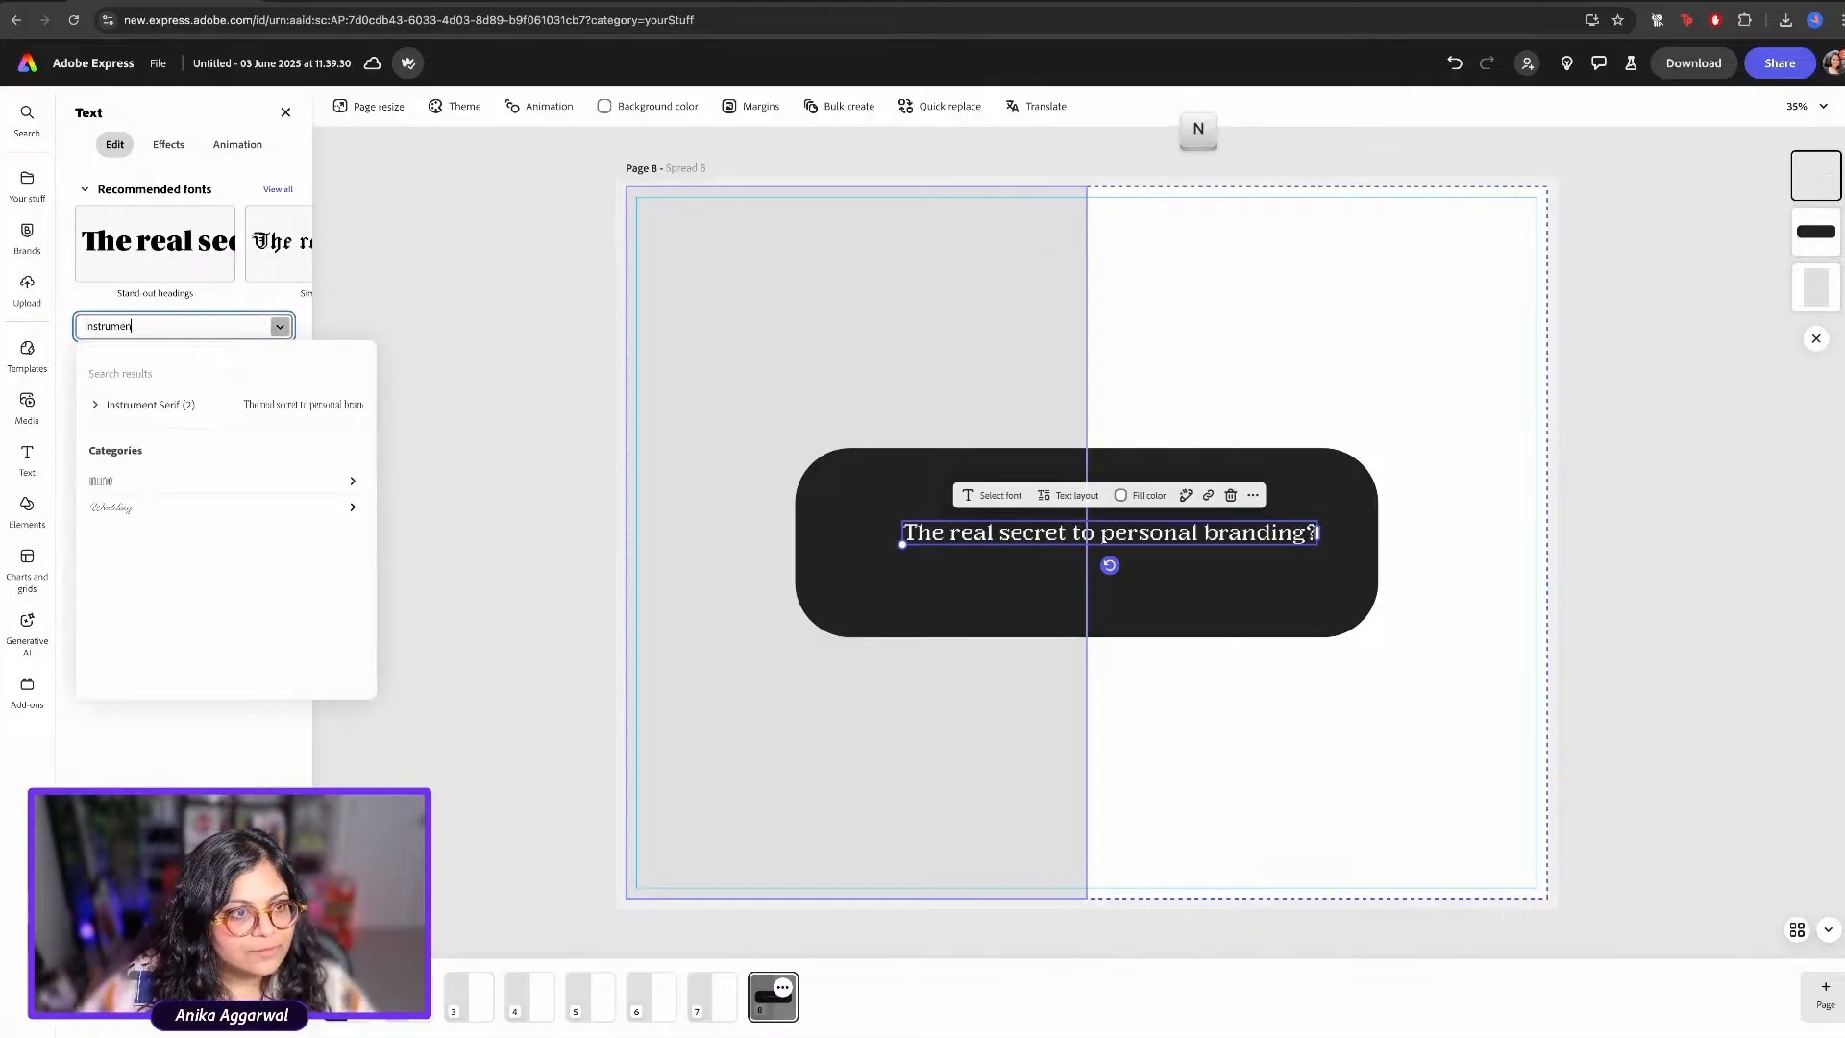
click(198, 398)
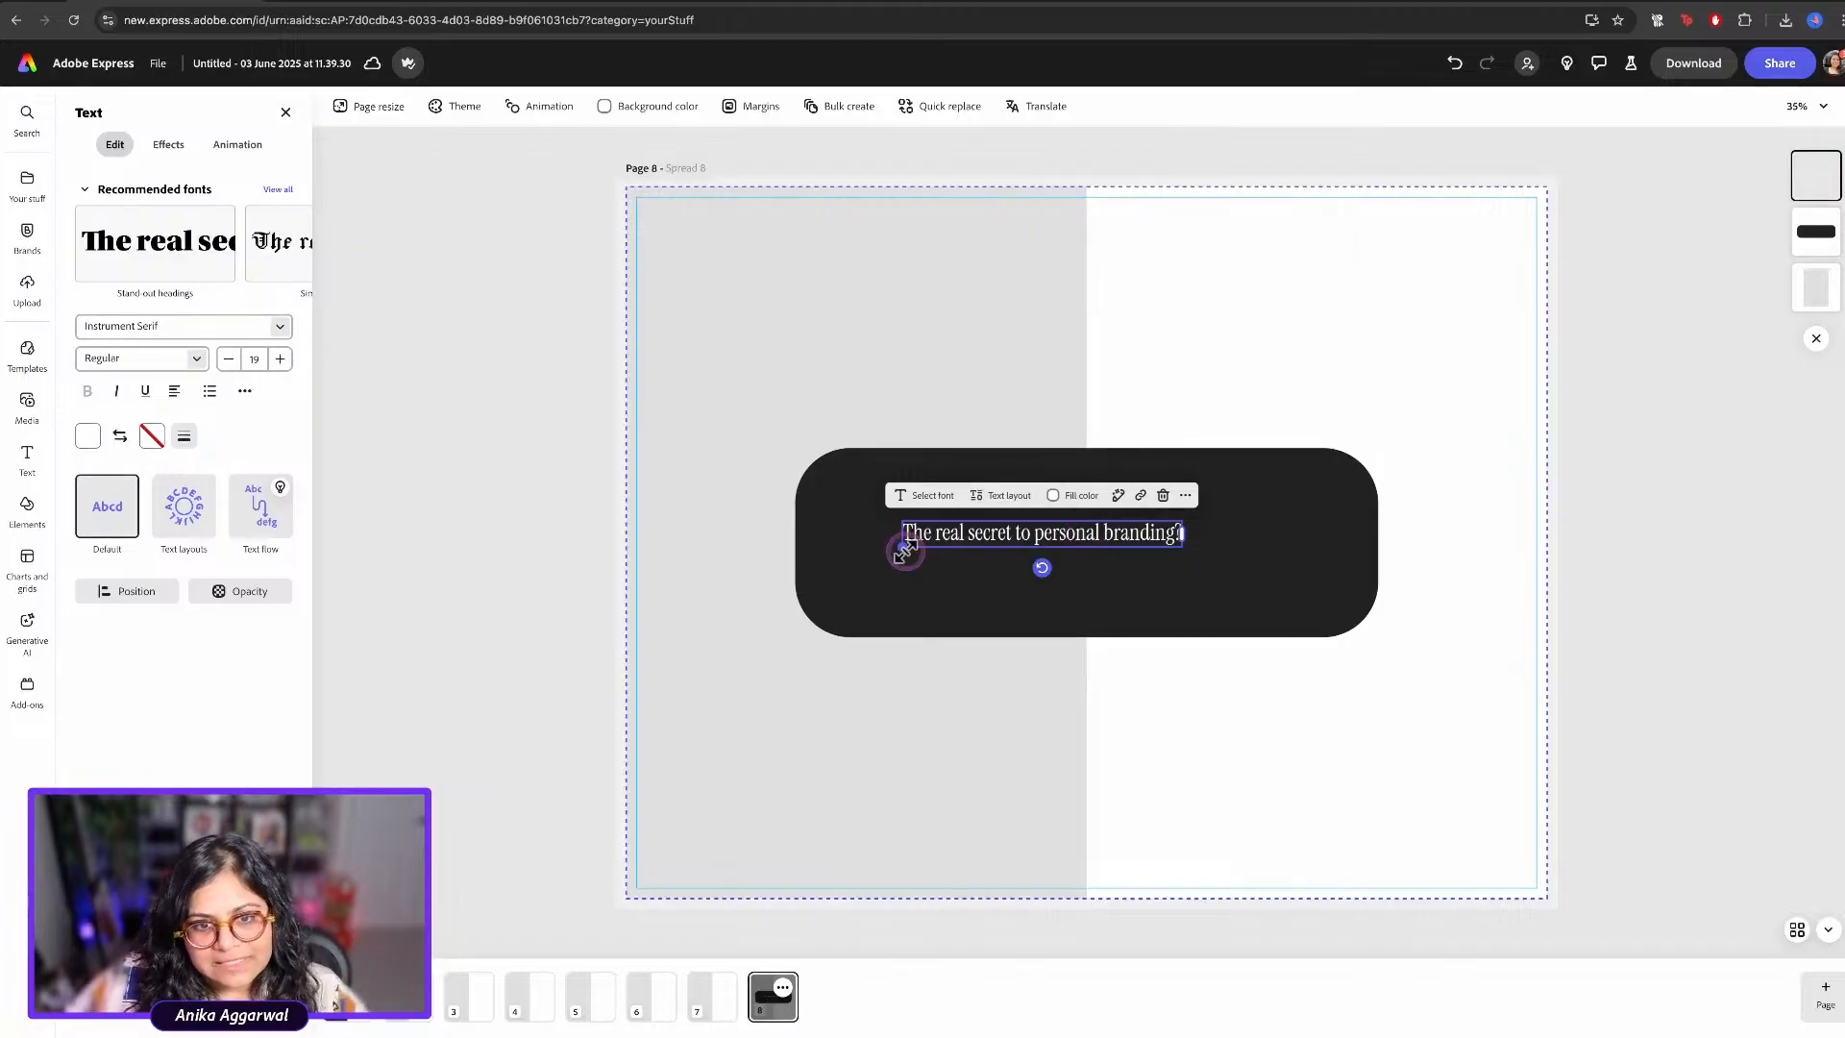
Enlarge the headline to size 37 and centre it across the fold in the upper part of the black bar
drag(901, 547, 750, 634)
drag(921, 552, 1055, 516)
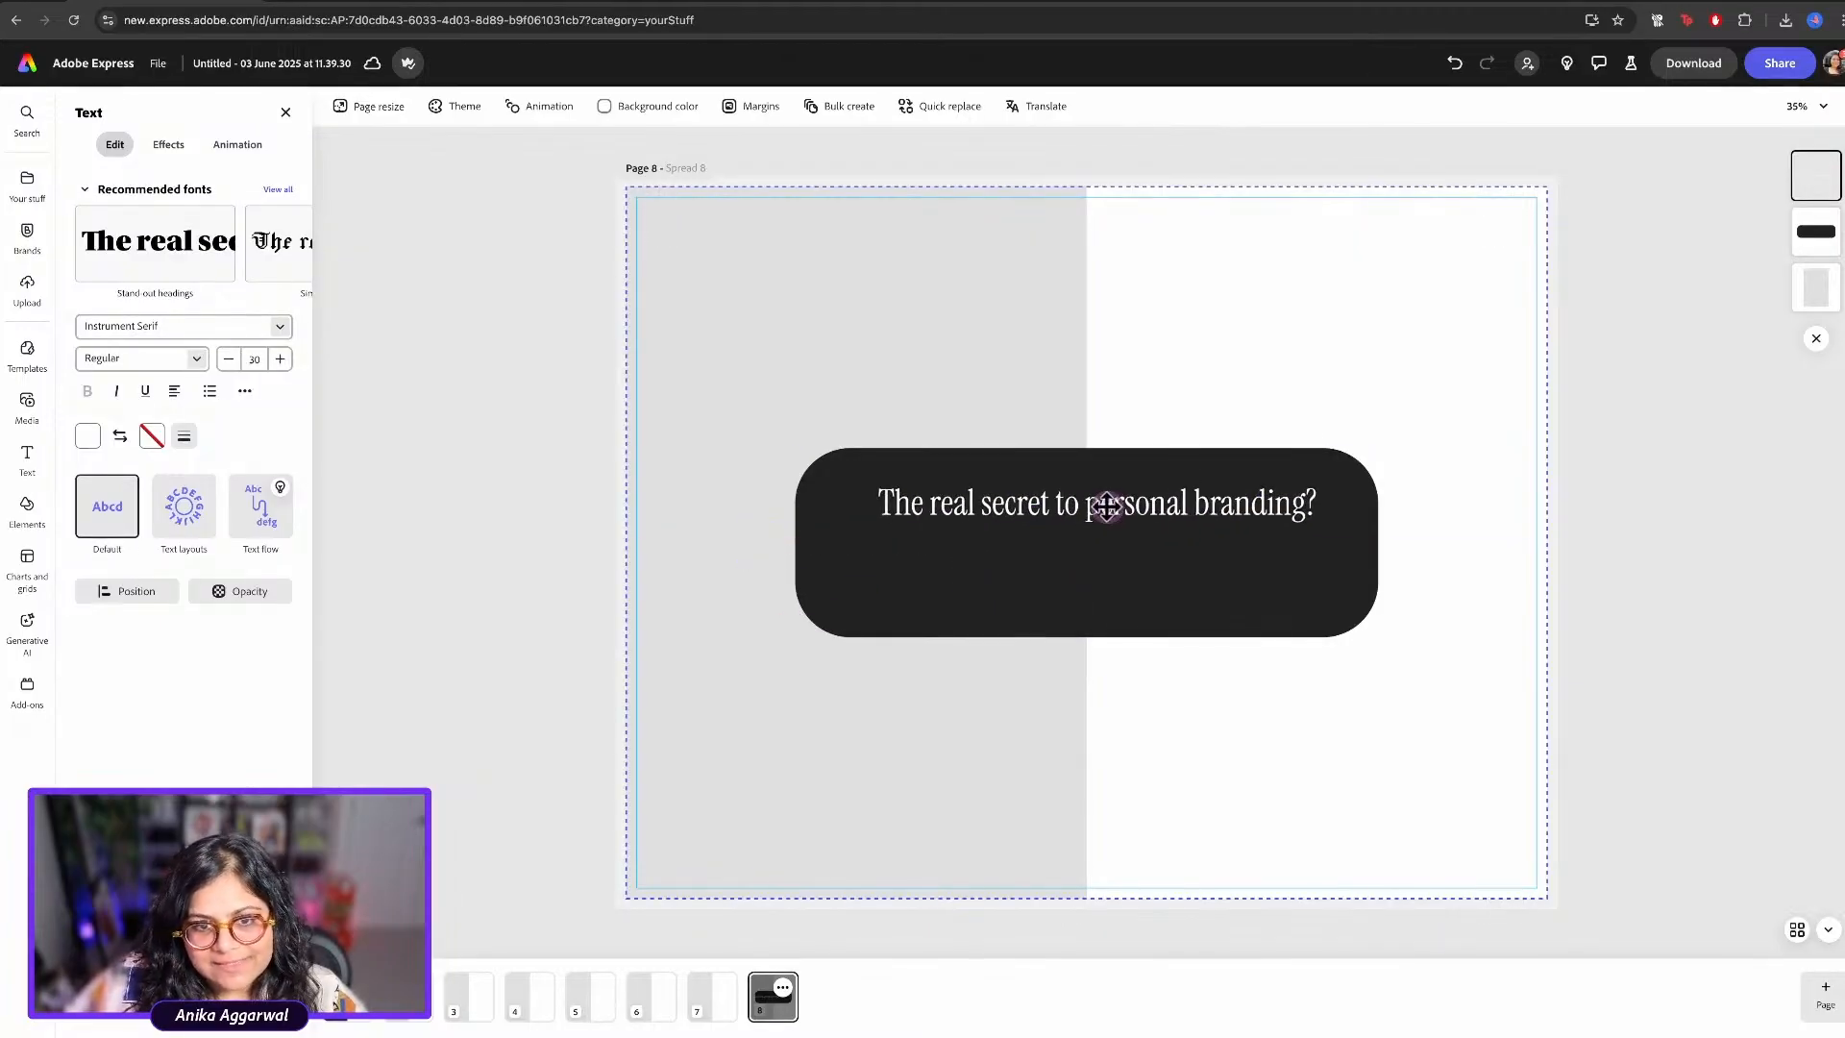
drag(879, 526, 781, 559)
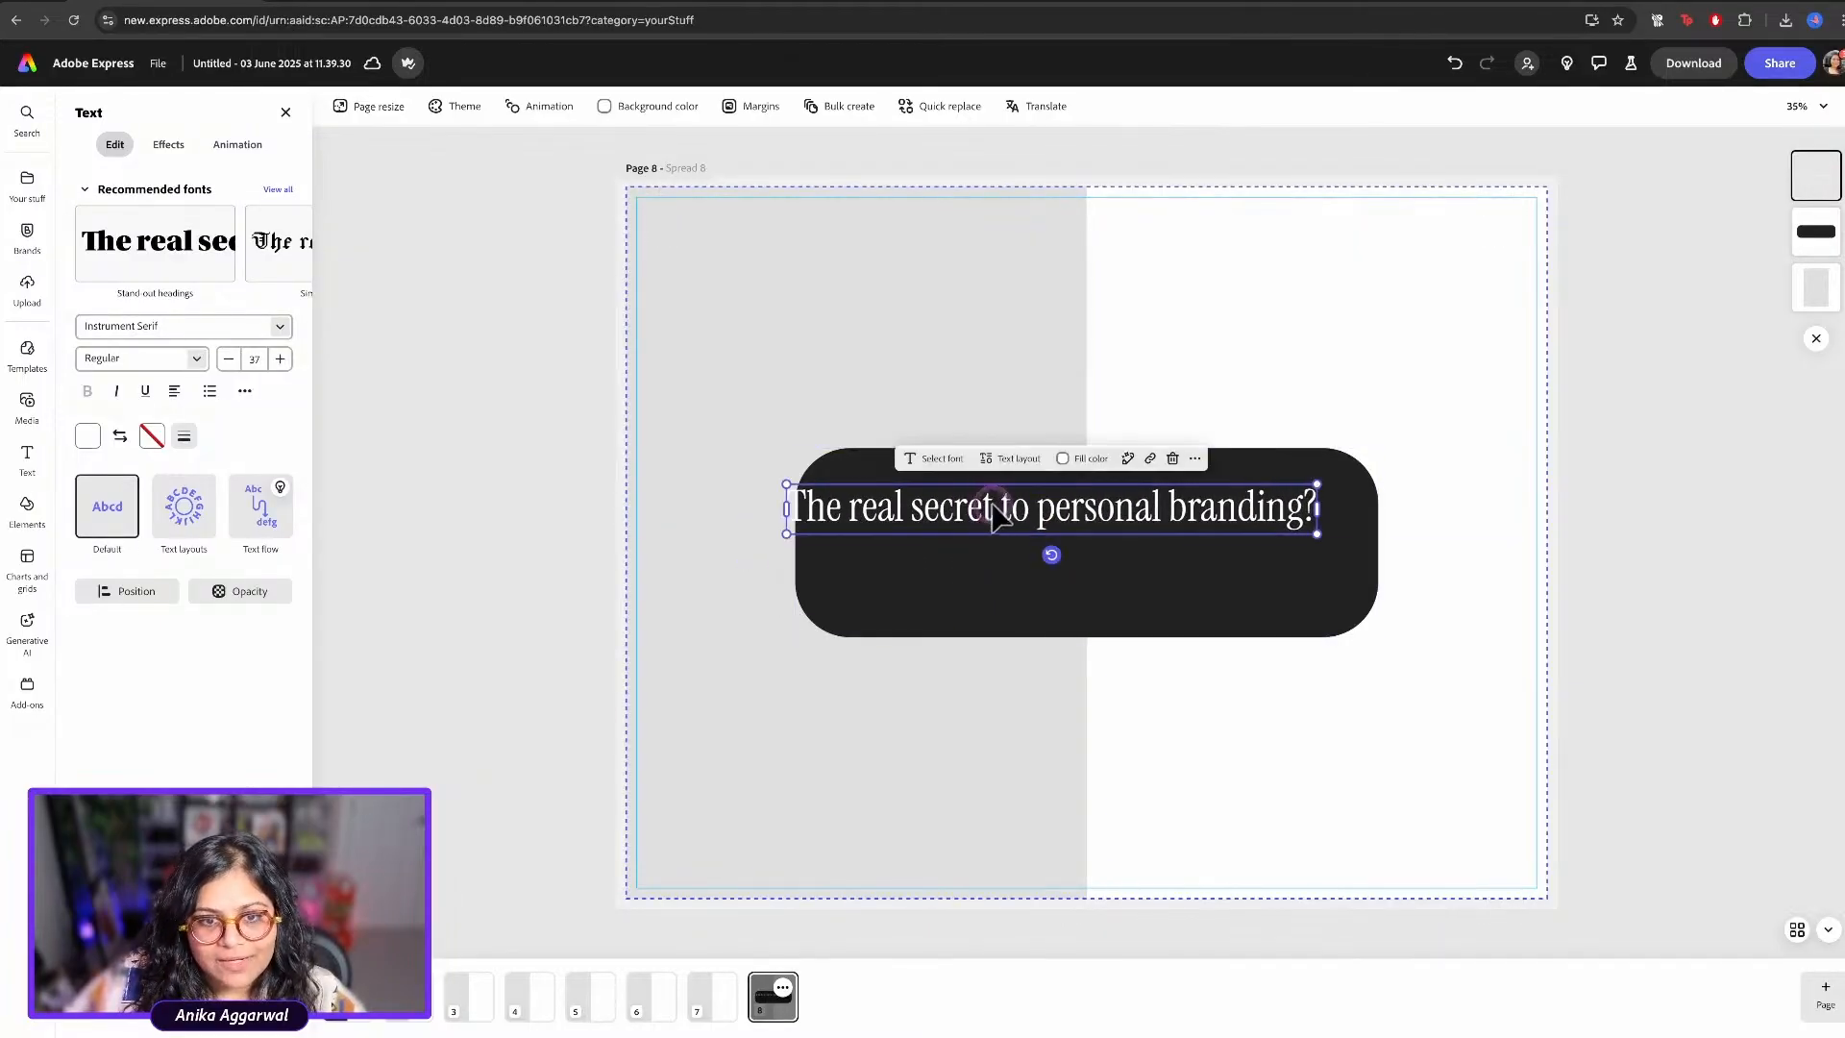
drag(980, 502, 1028, 487)
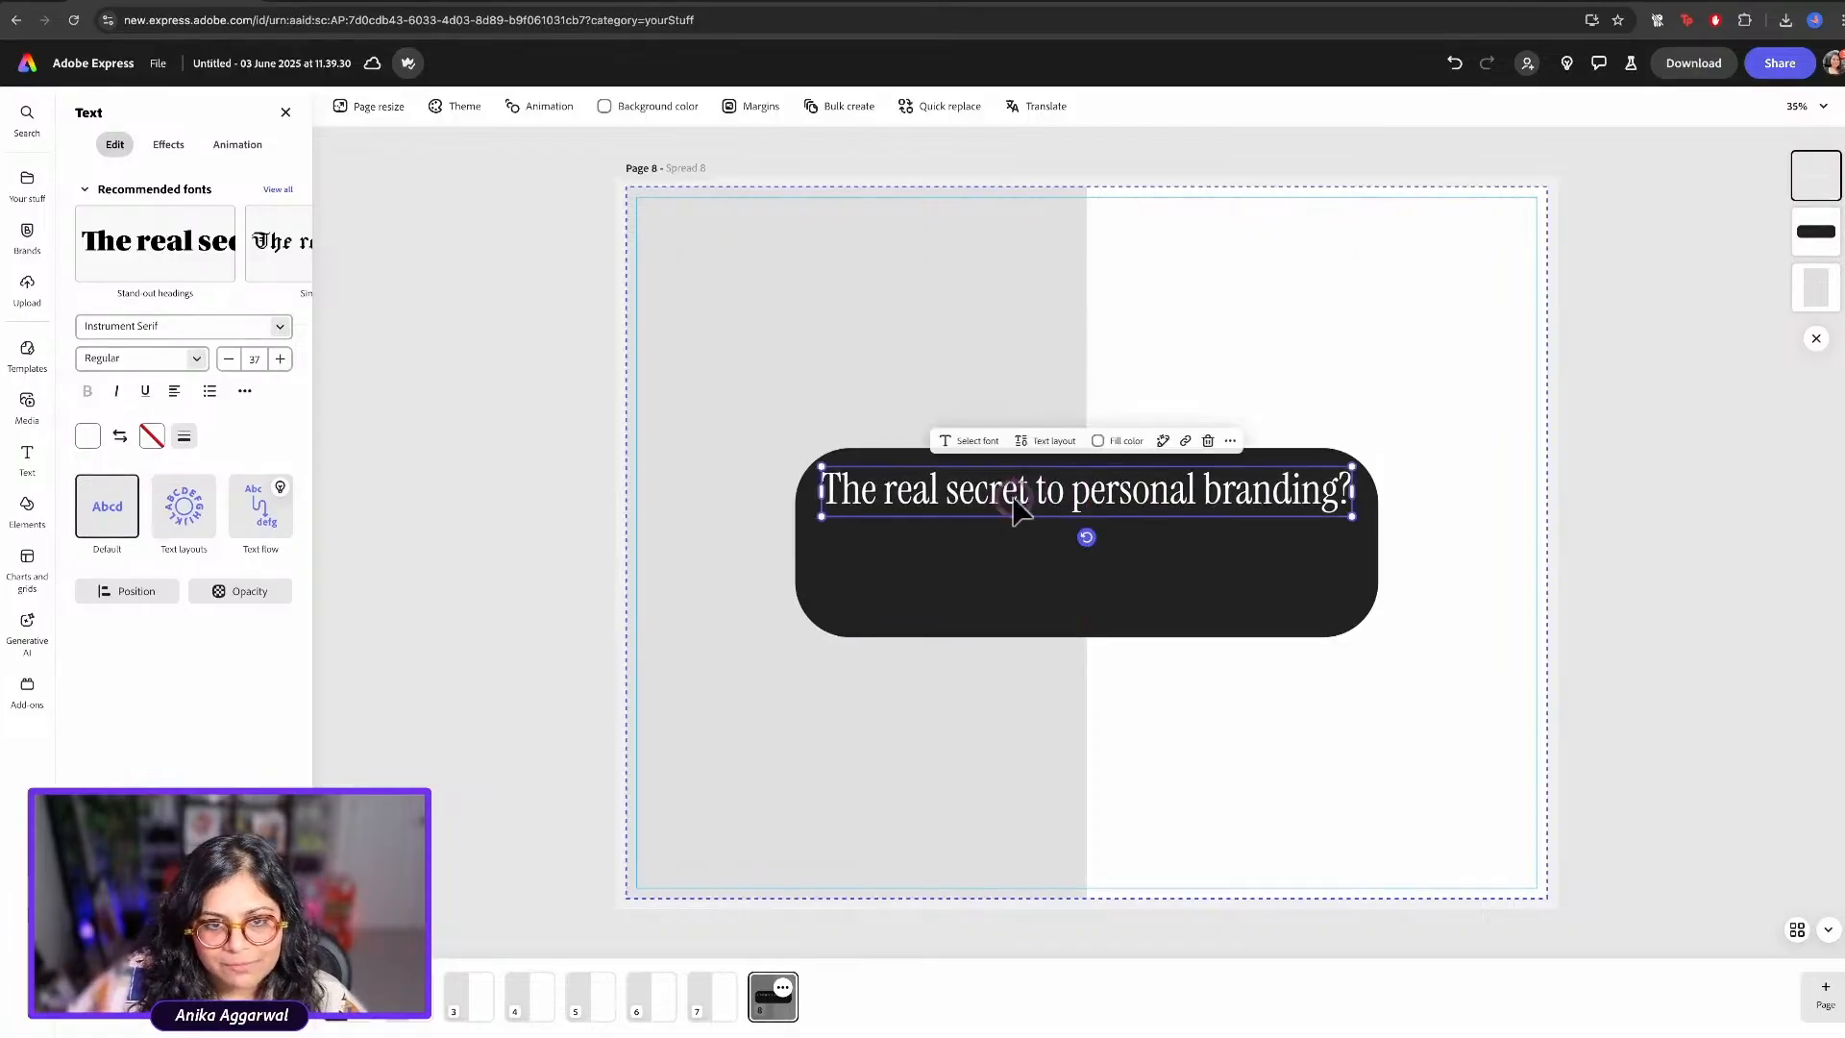
Enlarge the black bar so the headline has more room around it, and recentre it on the spread
click(914, 586)
drag(796, 442, 738, 430)
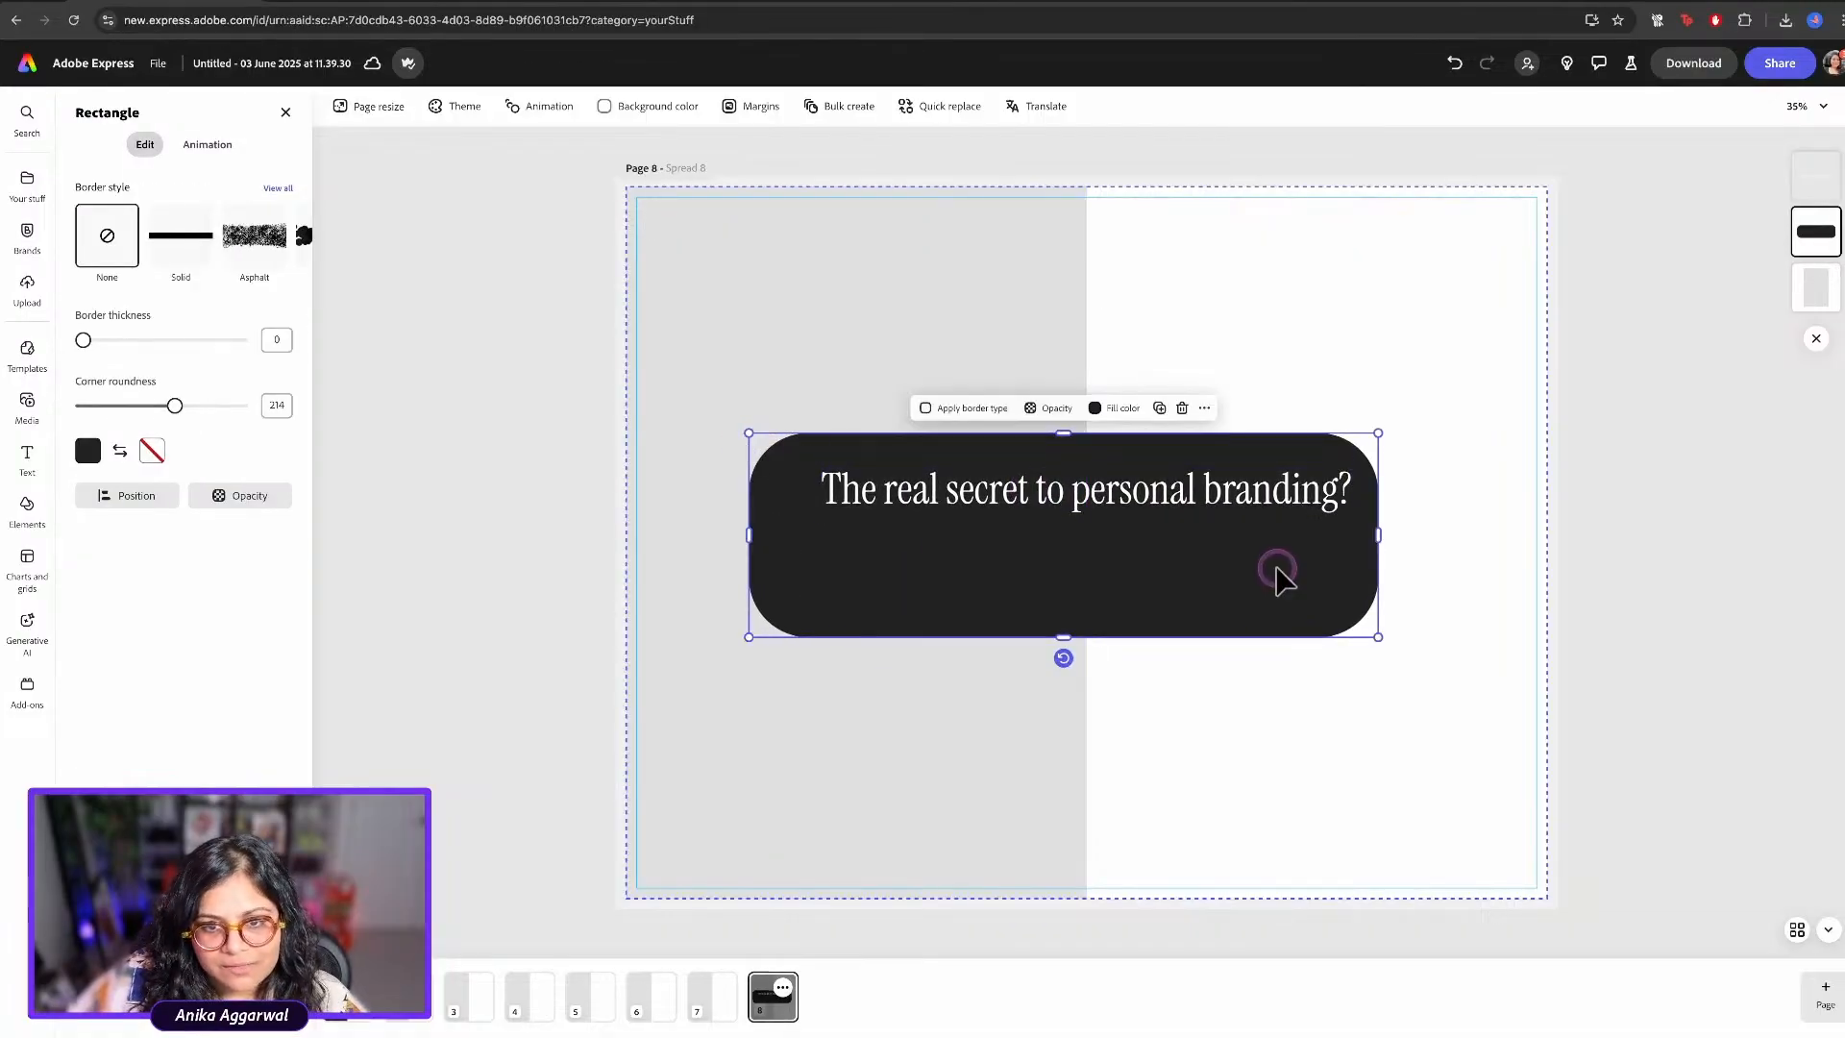
drag(1277, 572, 1268, 519)
Fill the headline text with the lime green swatch from the additional colors
click(1254, 524)
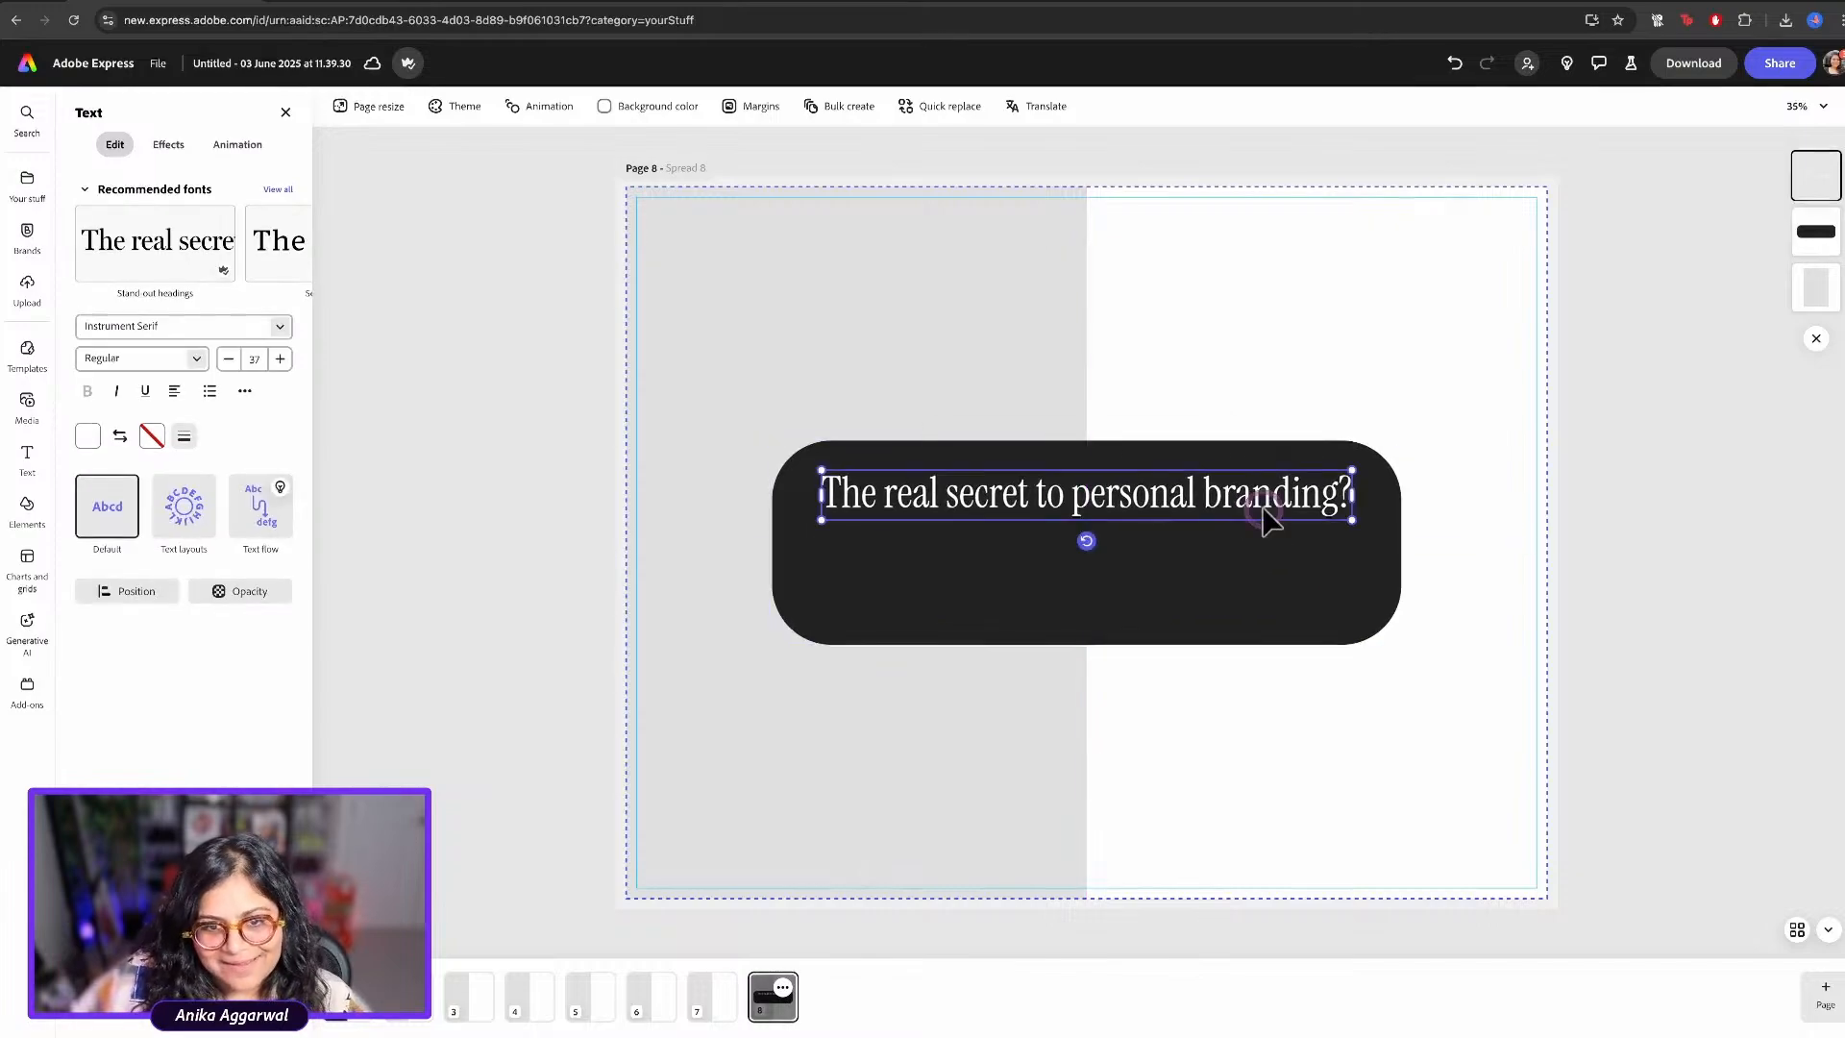
click(93, 441)
click(179, 323)
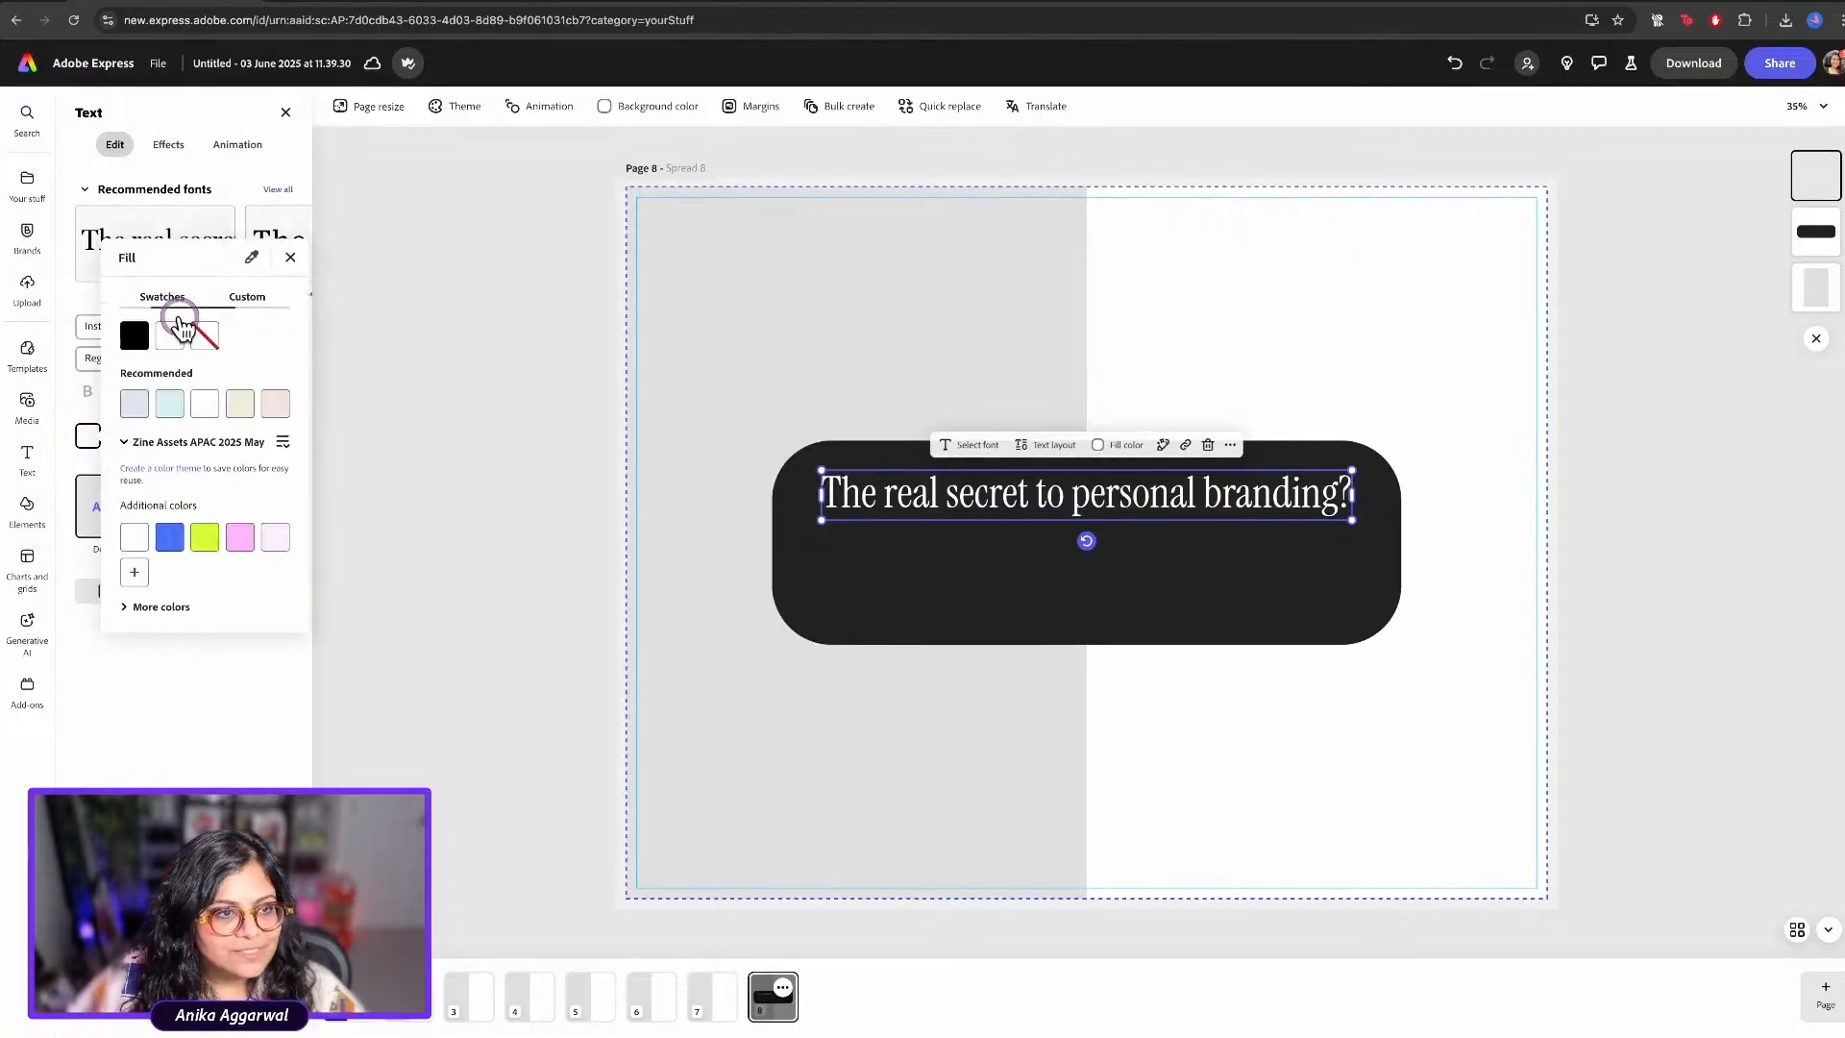
click(213, 539)
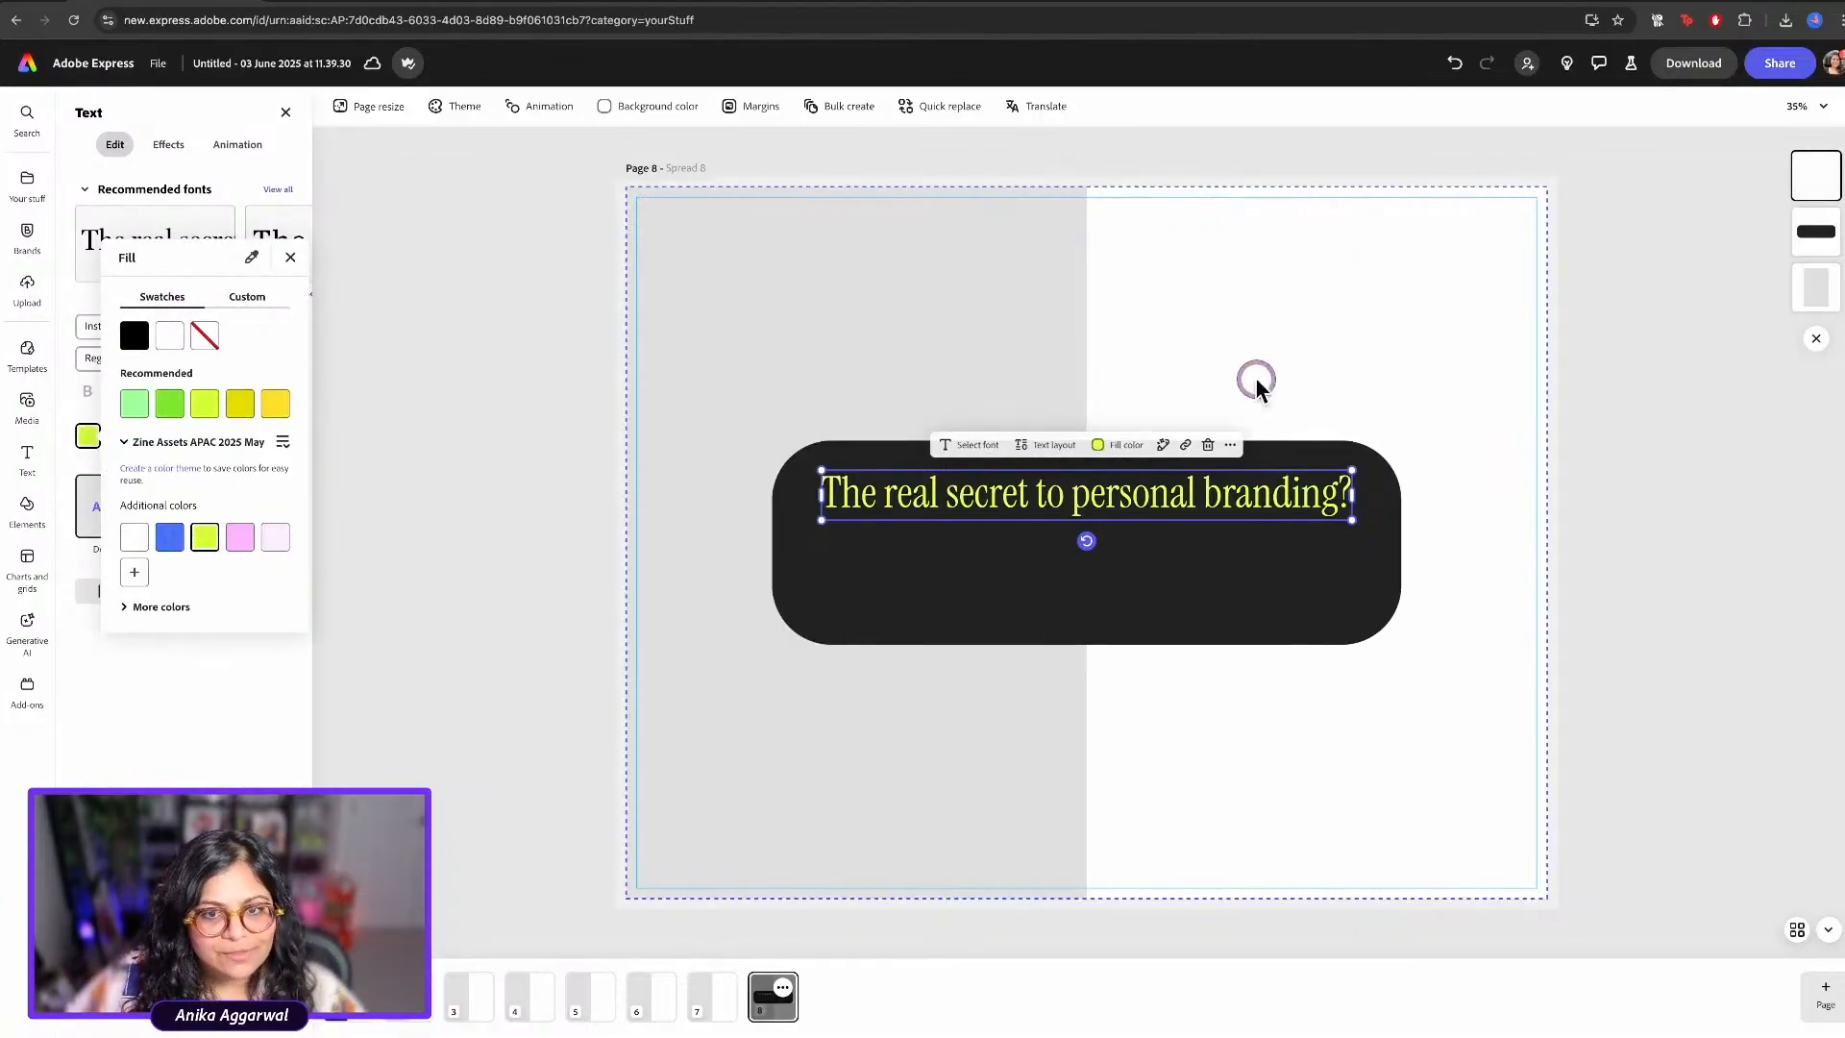
click(1674, 306)
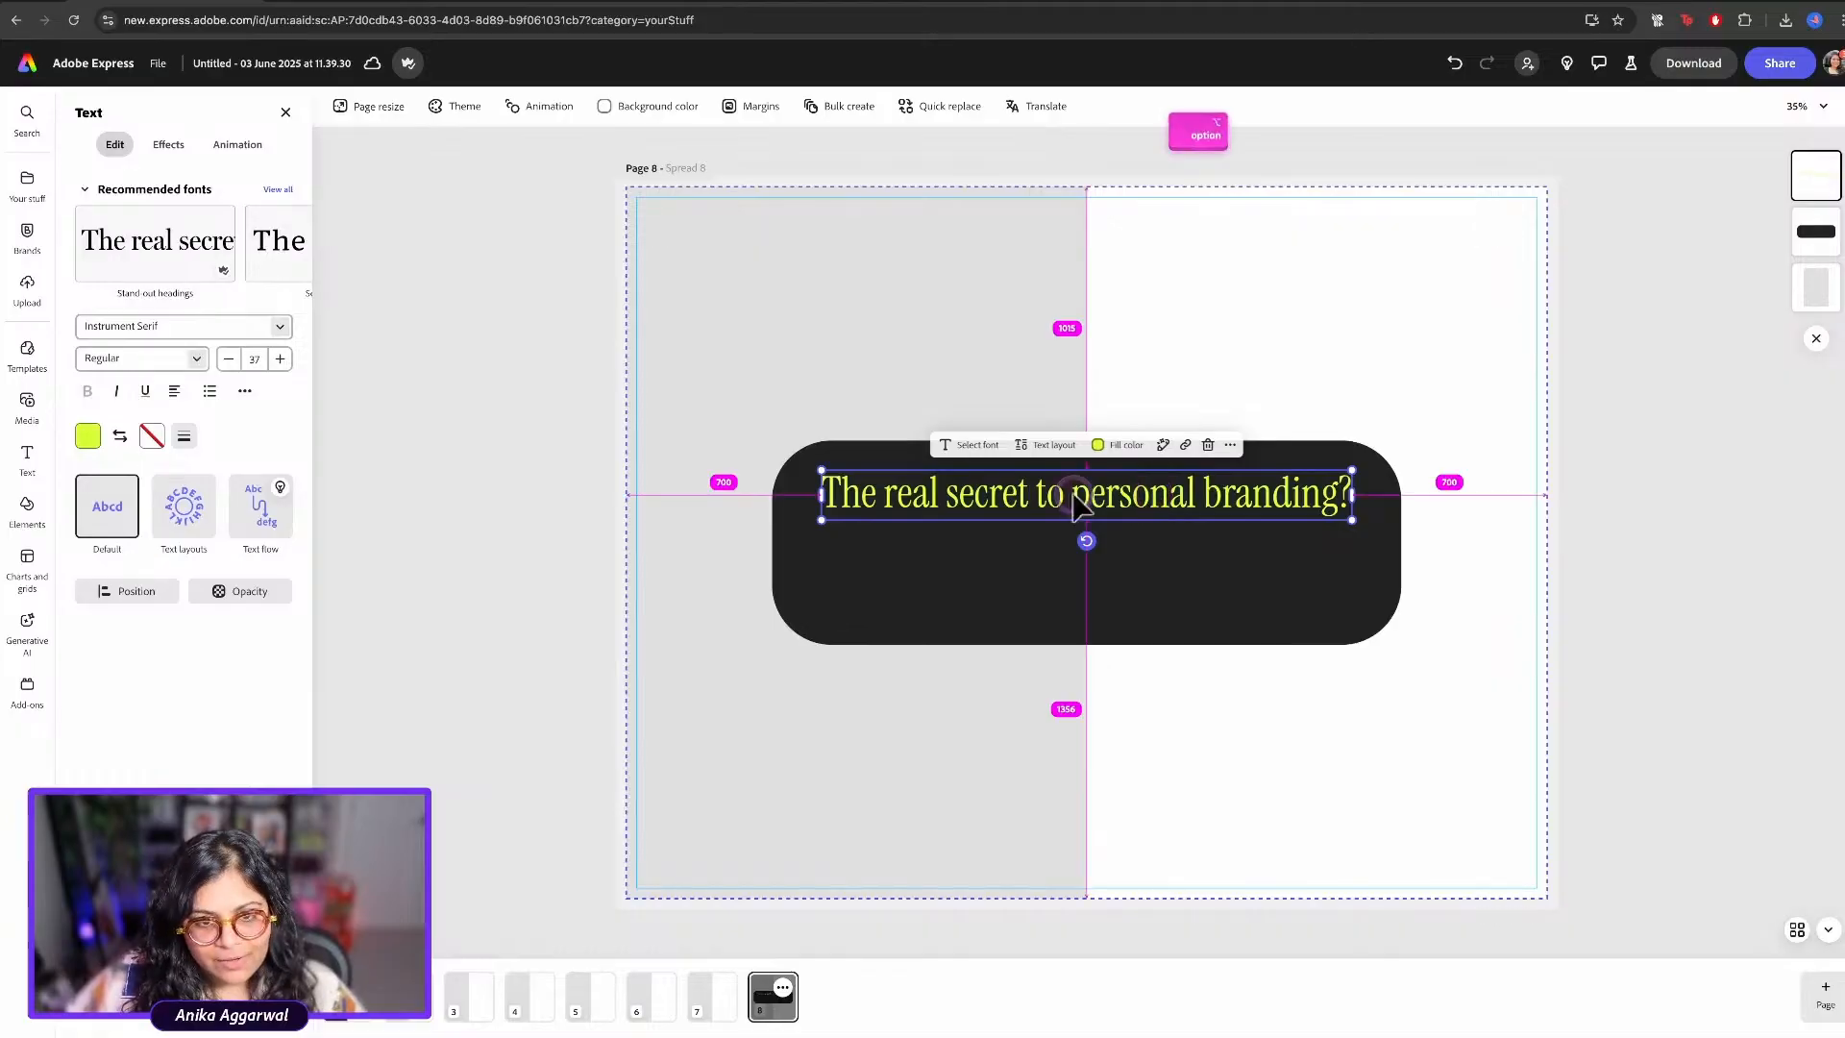
Duplicate the lime headline directly below itself and replace the copy's text with "Show up as yourself. When you're not pretending"
drag(1066, 499, 1079, 539)
double_click(1082, 538)
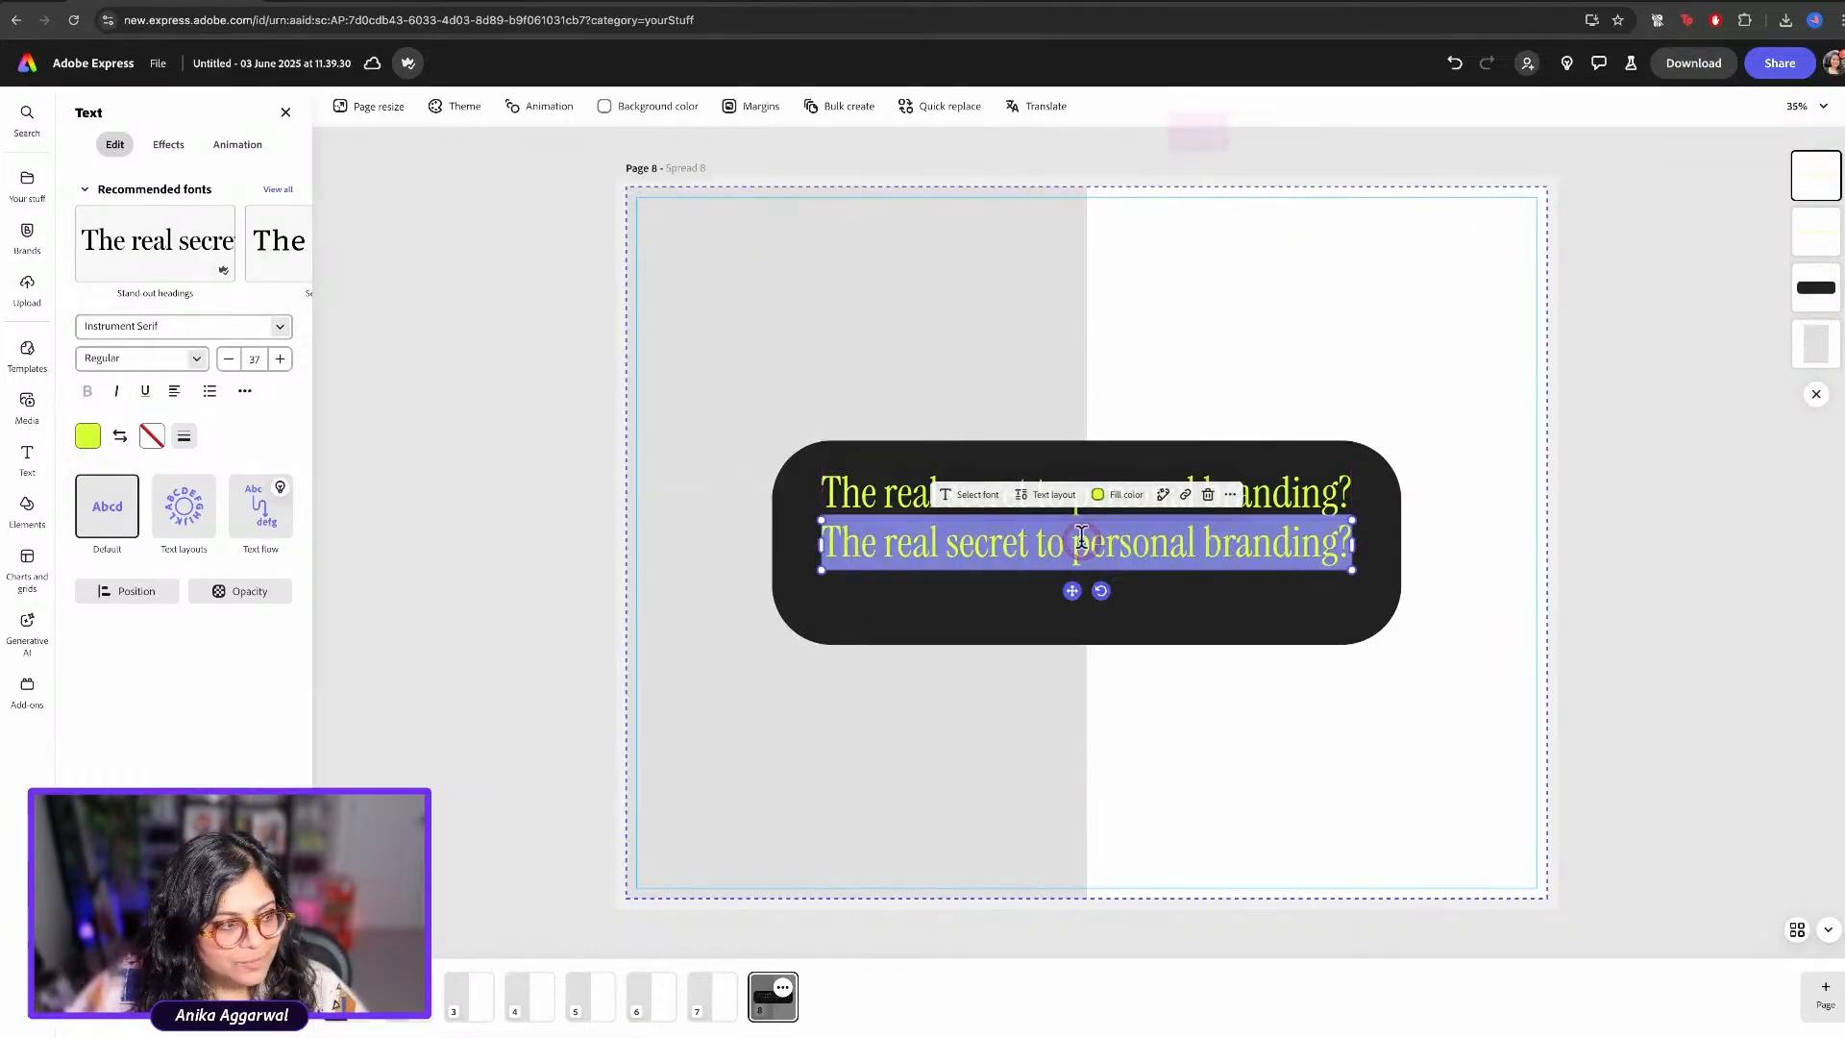
text(Show)
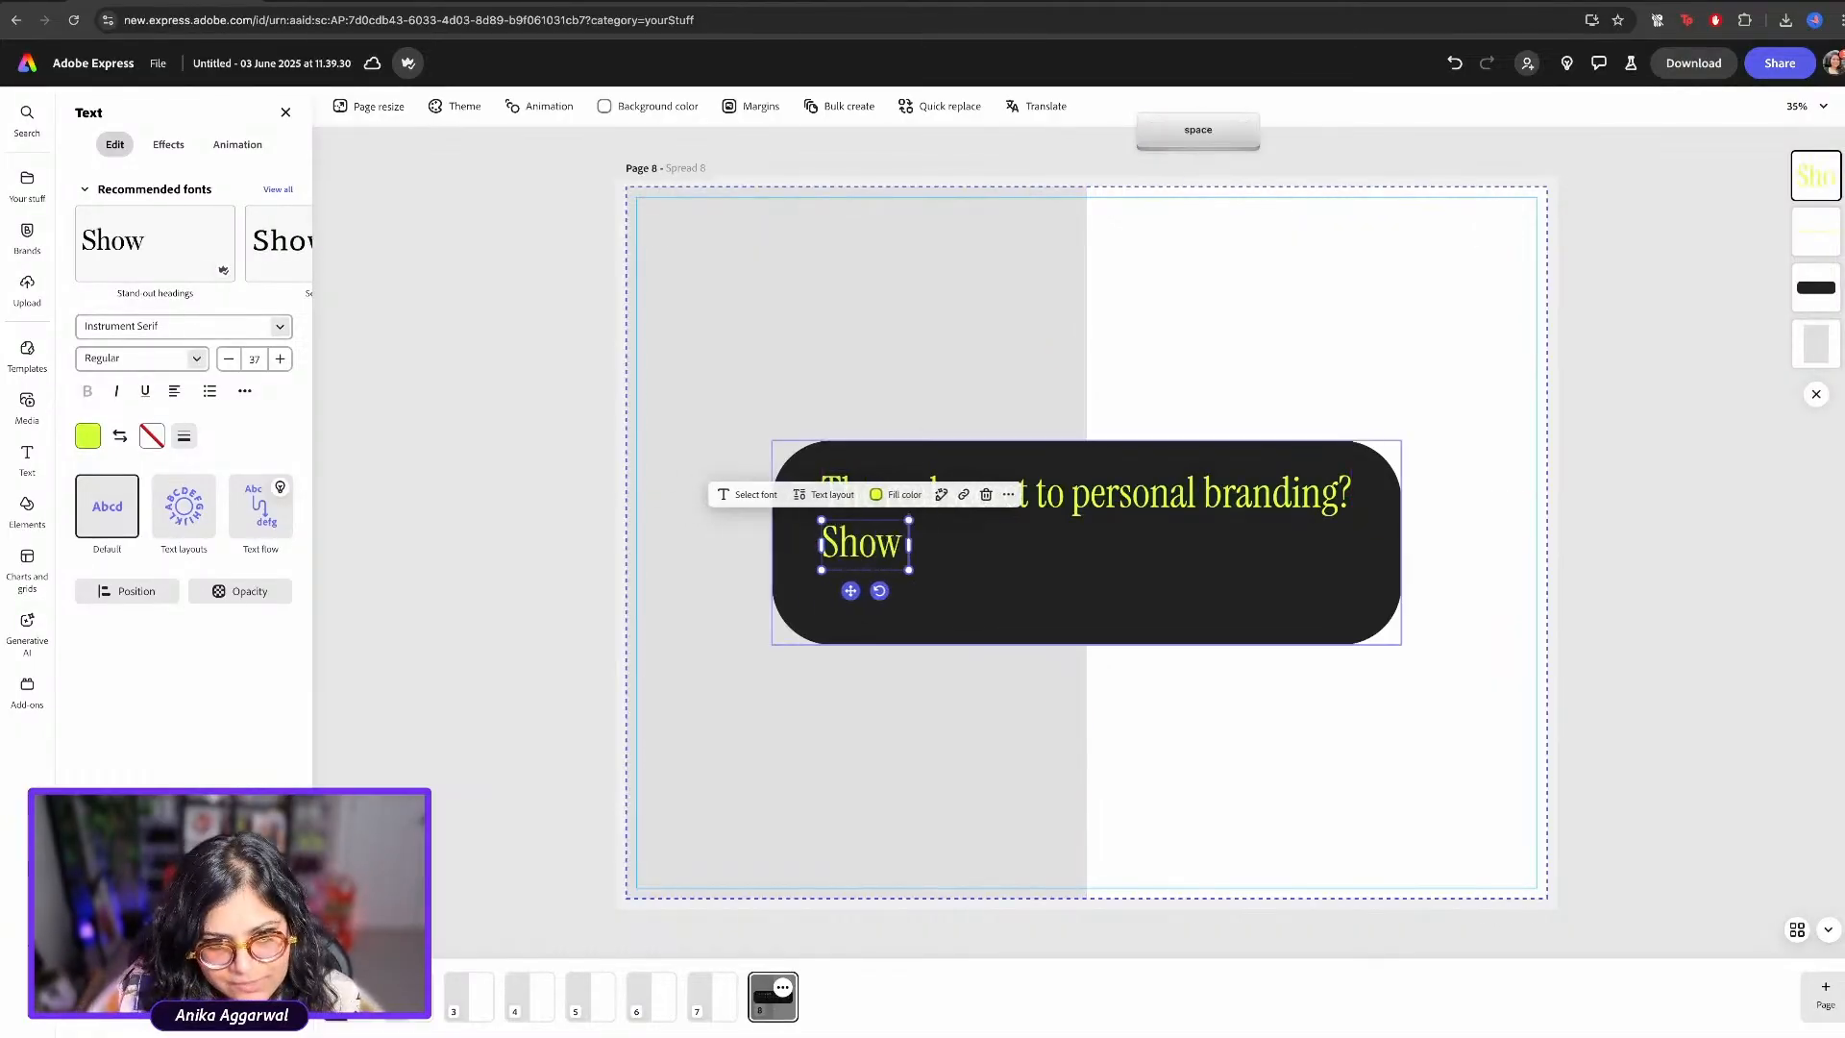
text( up as y)
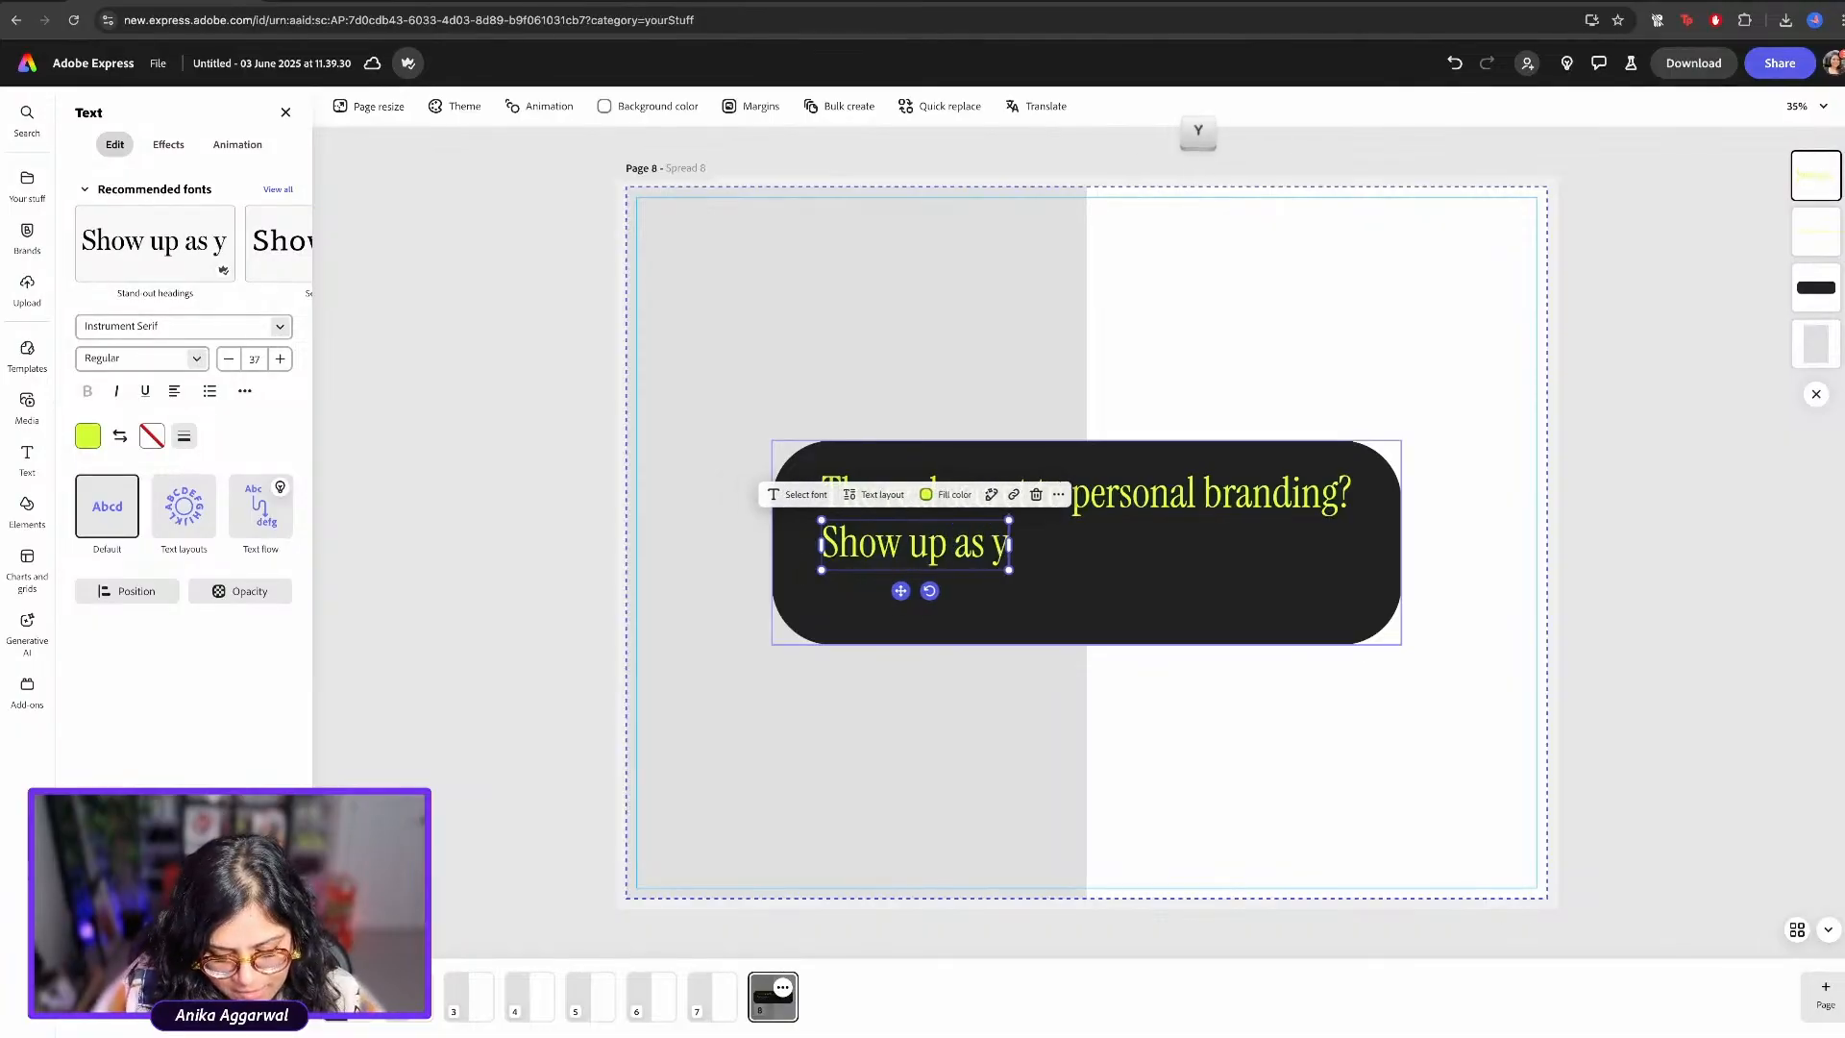
text(ourself. When yu)
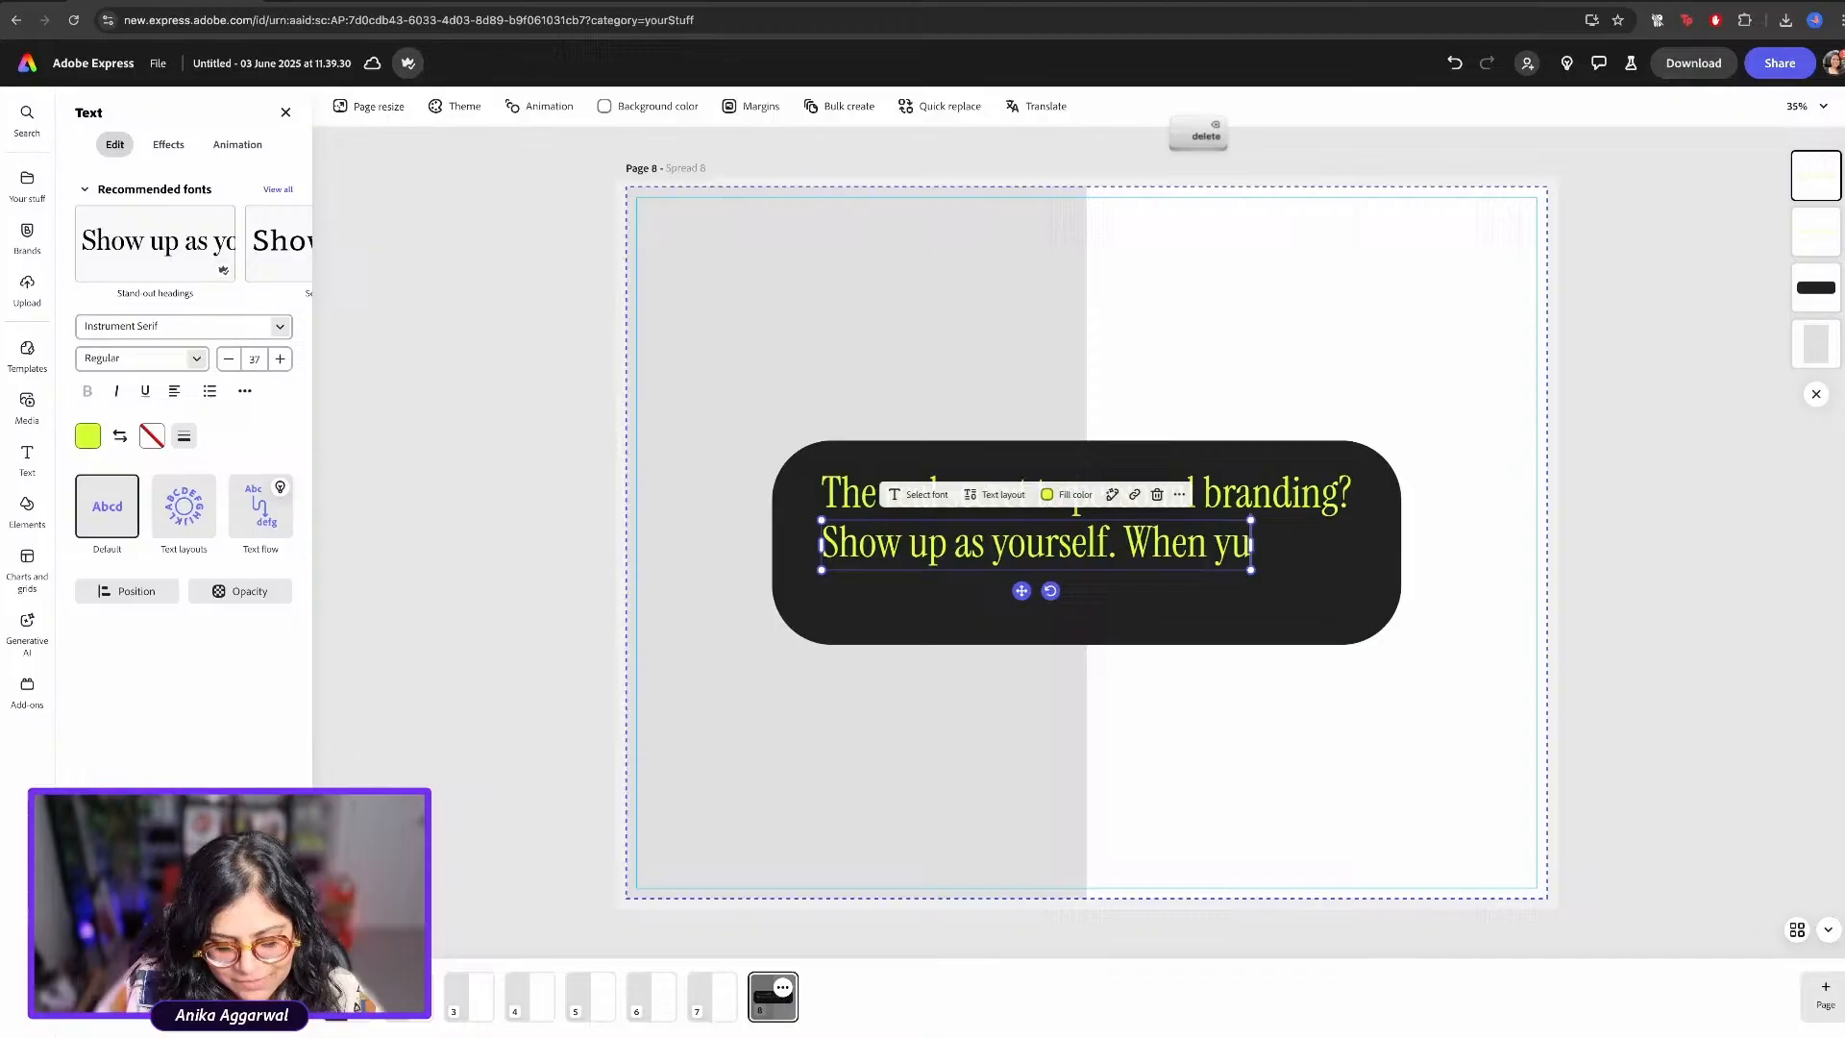
key(BackSpace)
text(o)
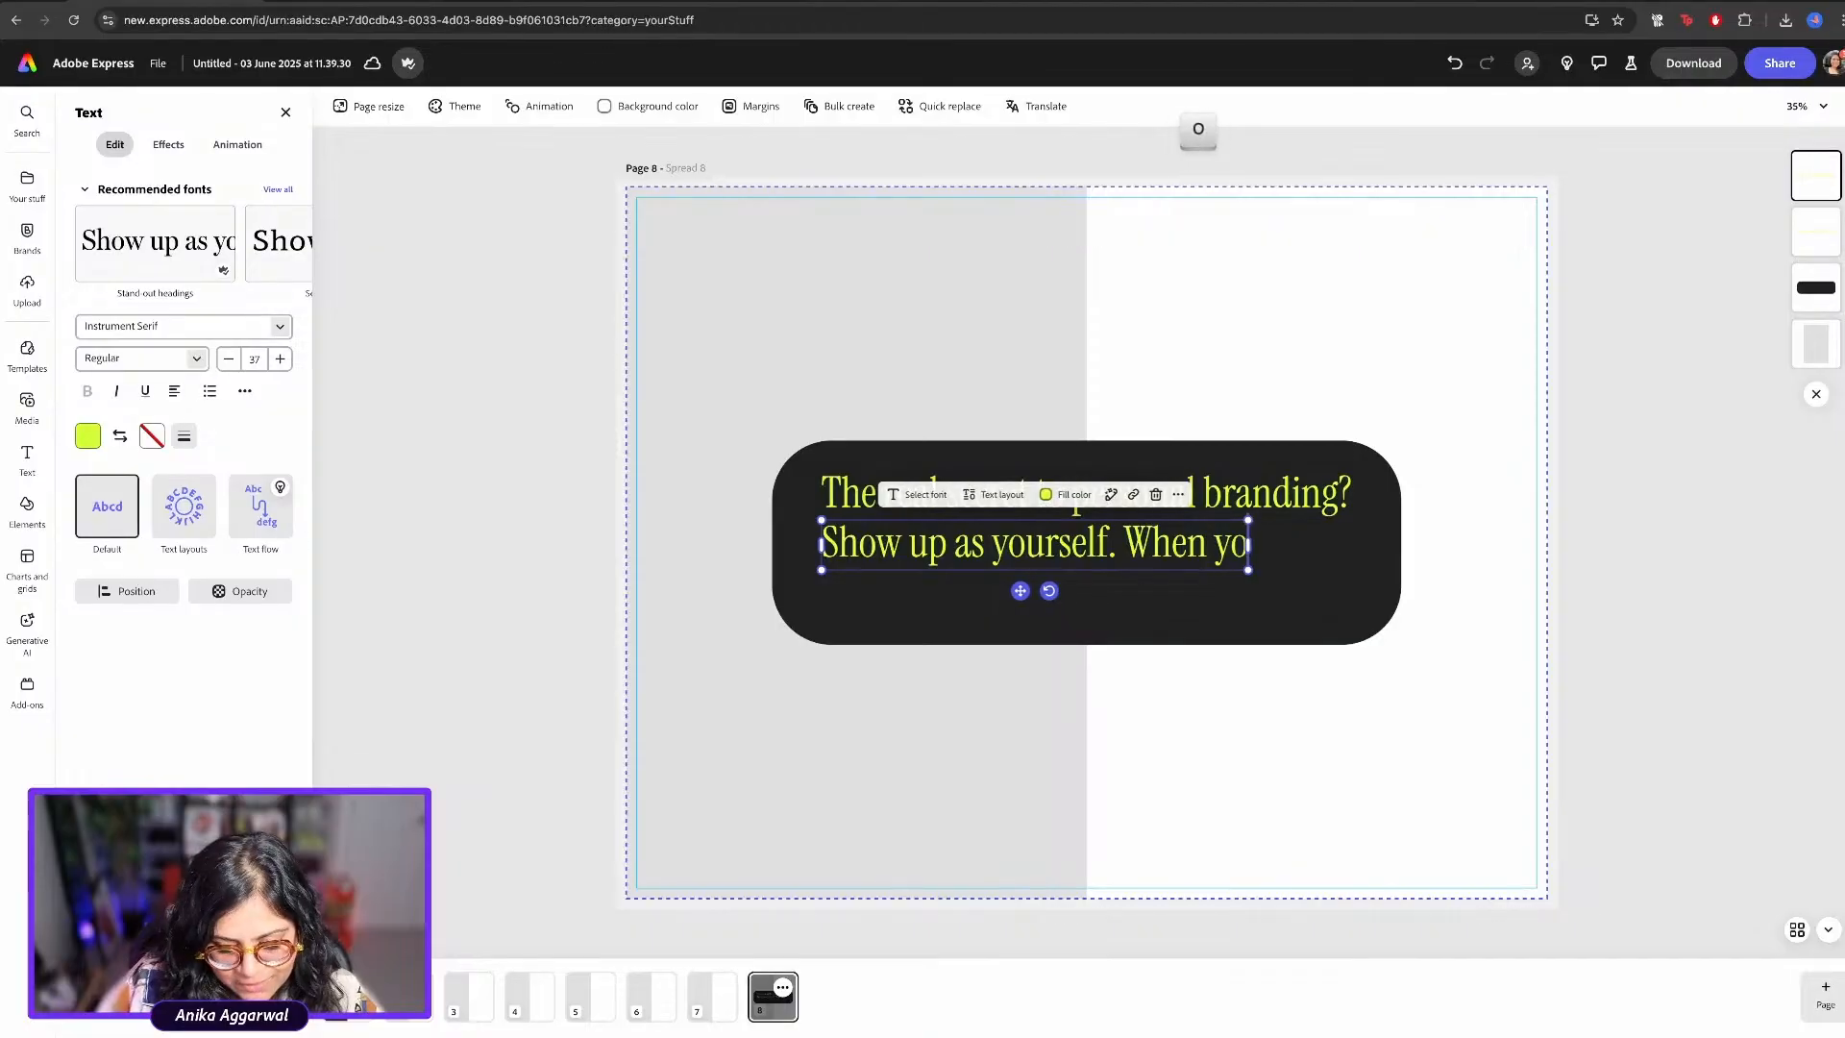
text(u're not)
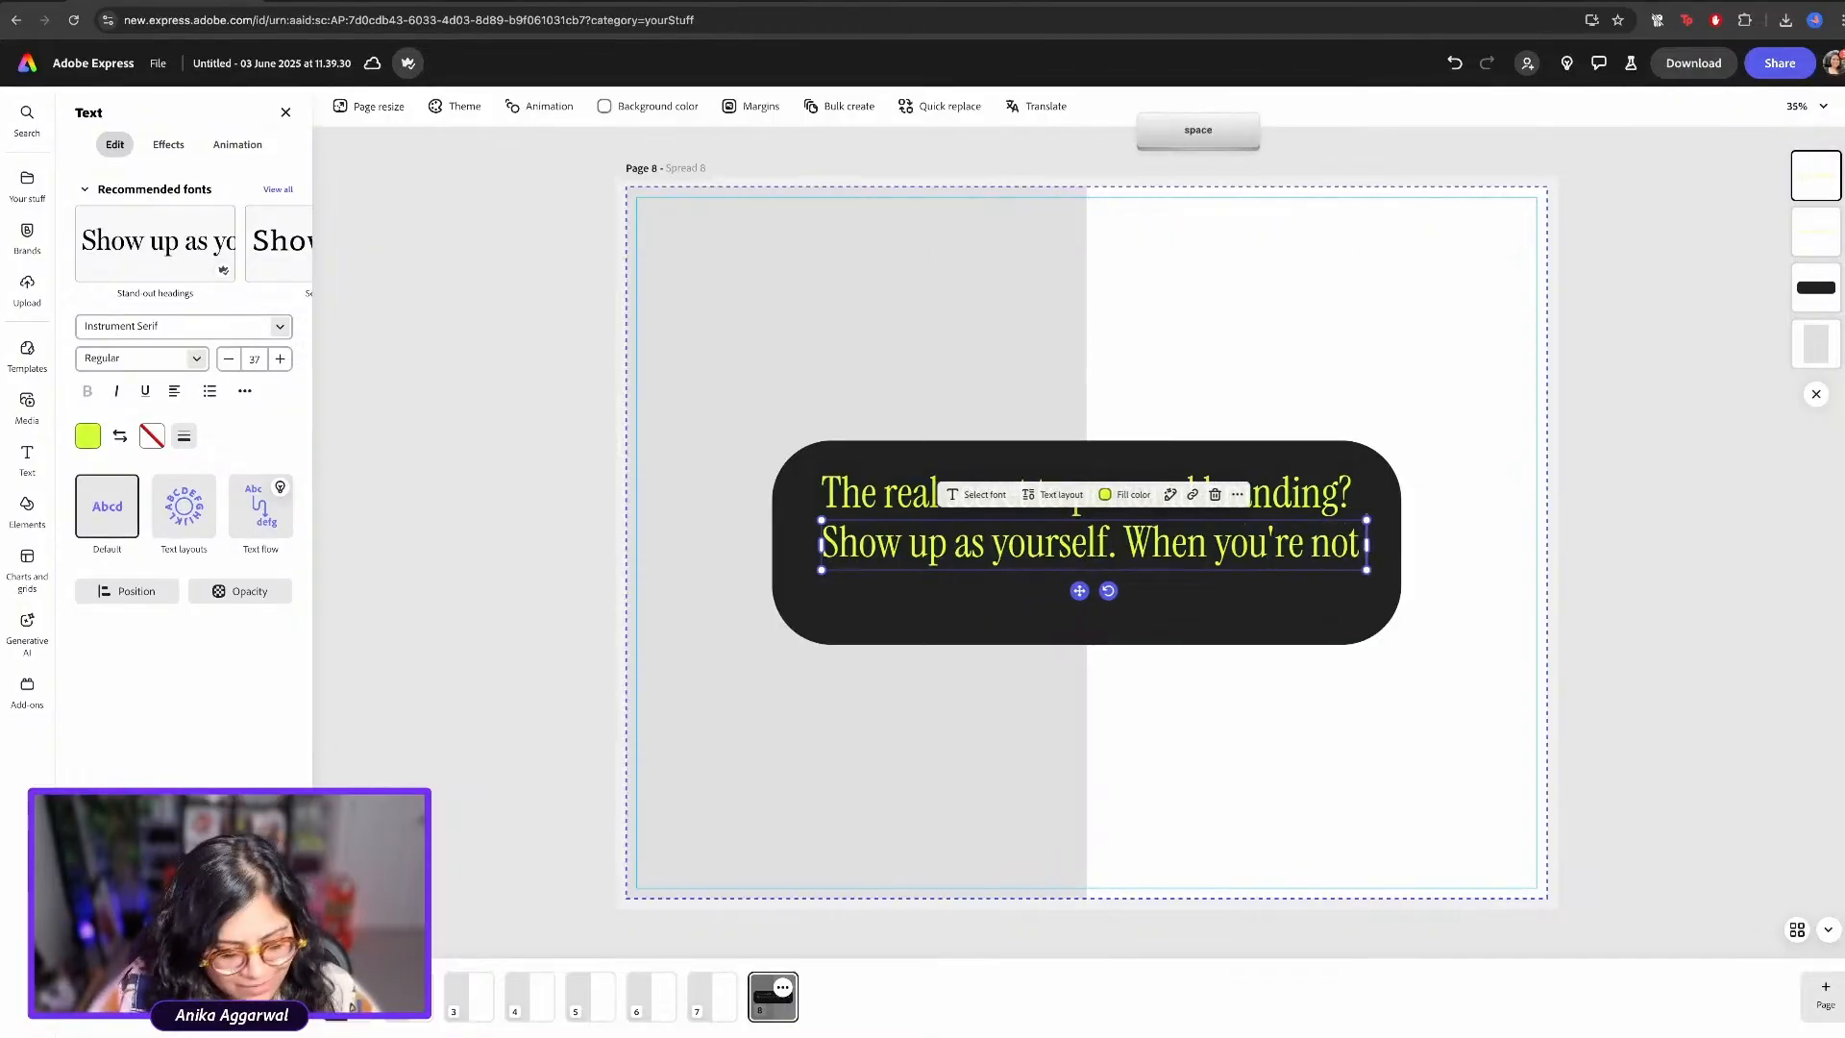
text( pretending)
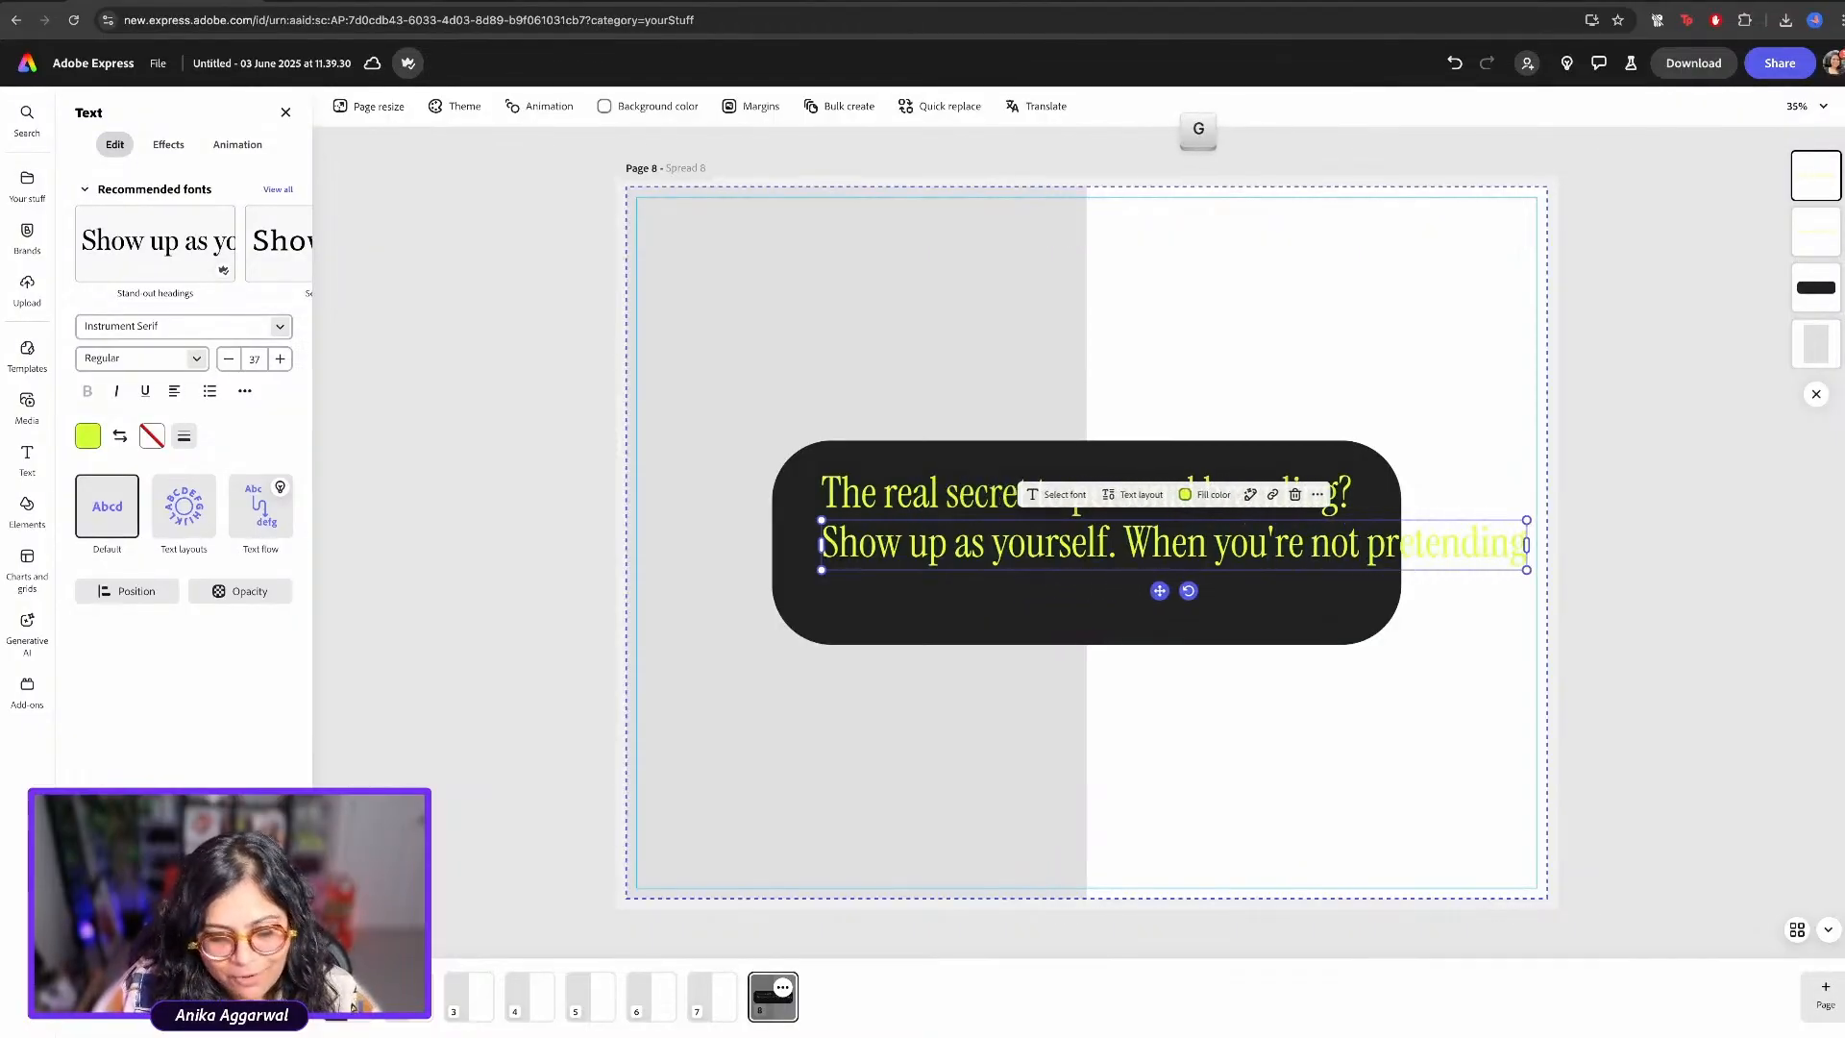
Continue the body text with ", creating content becomes less of a perfomance and more of a practice."
text(, c)
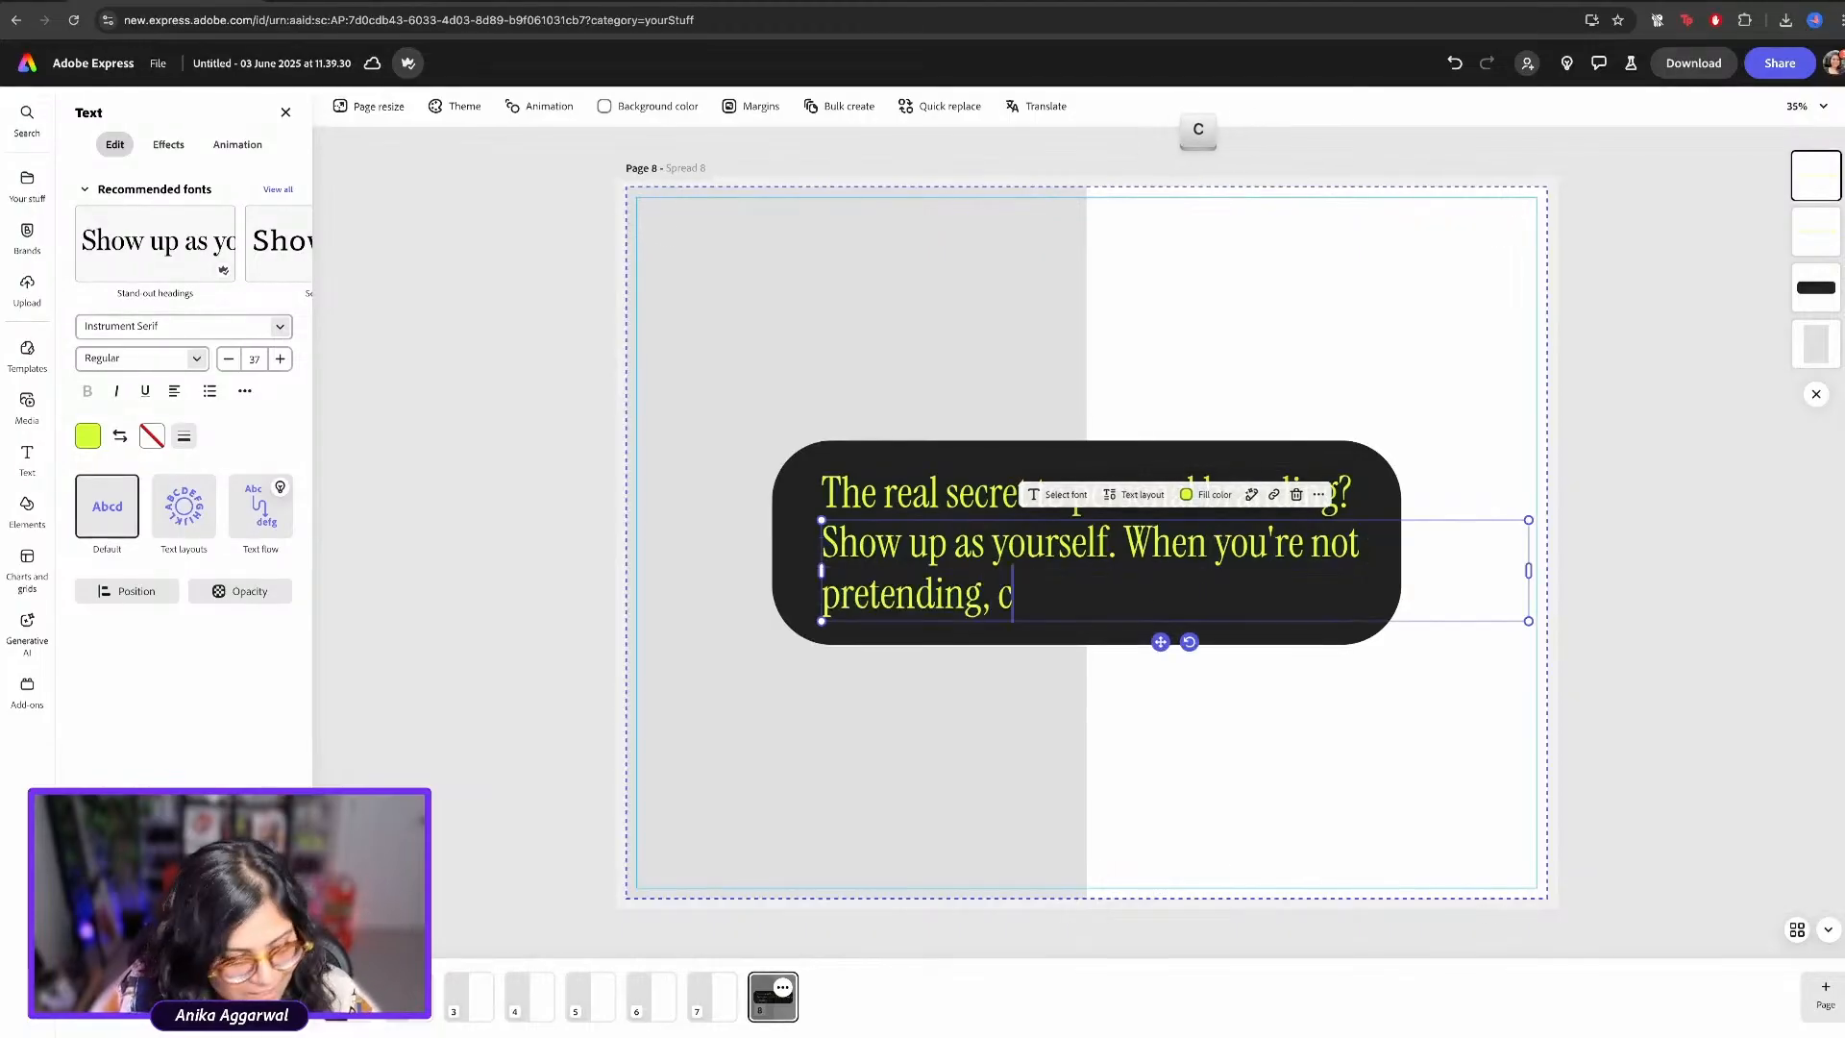
text(reating conten)
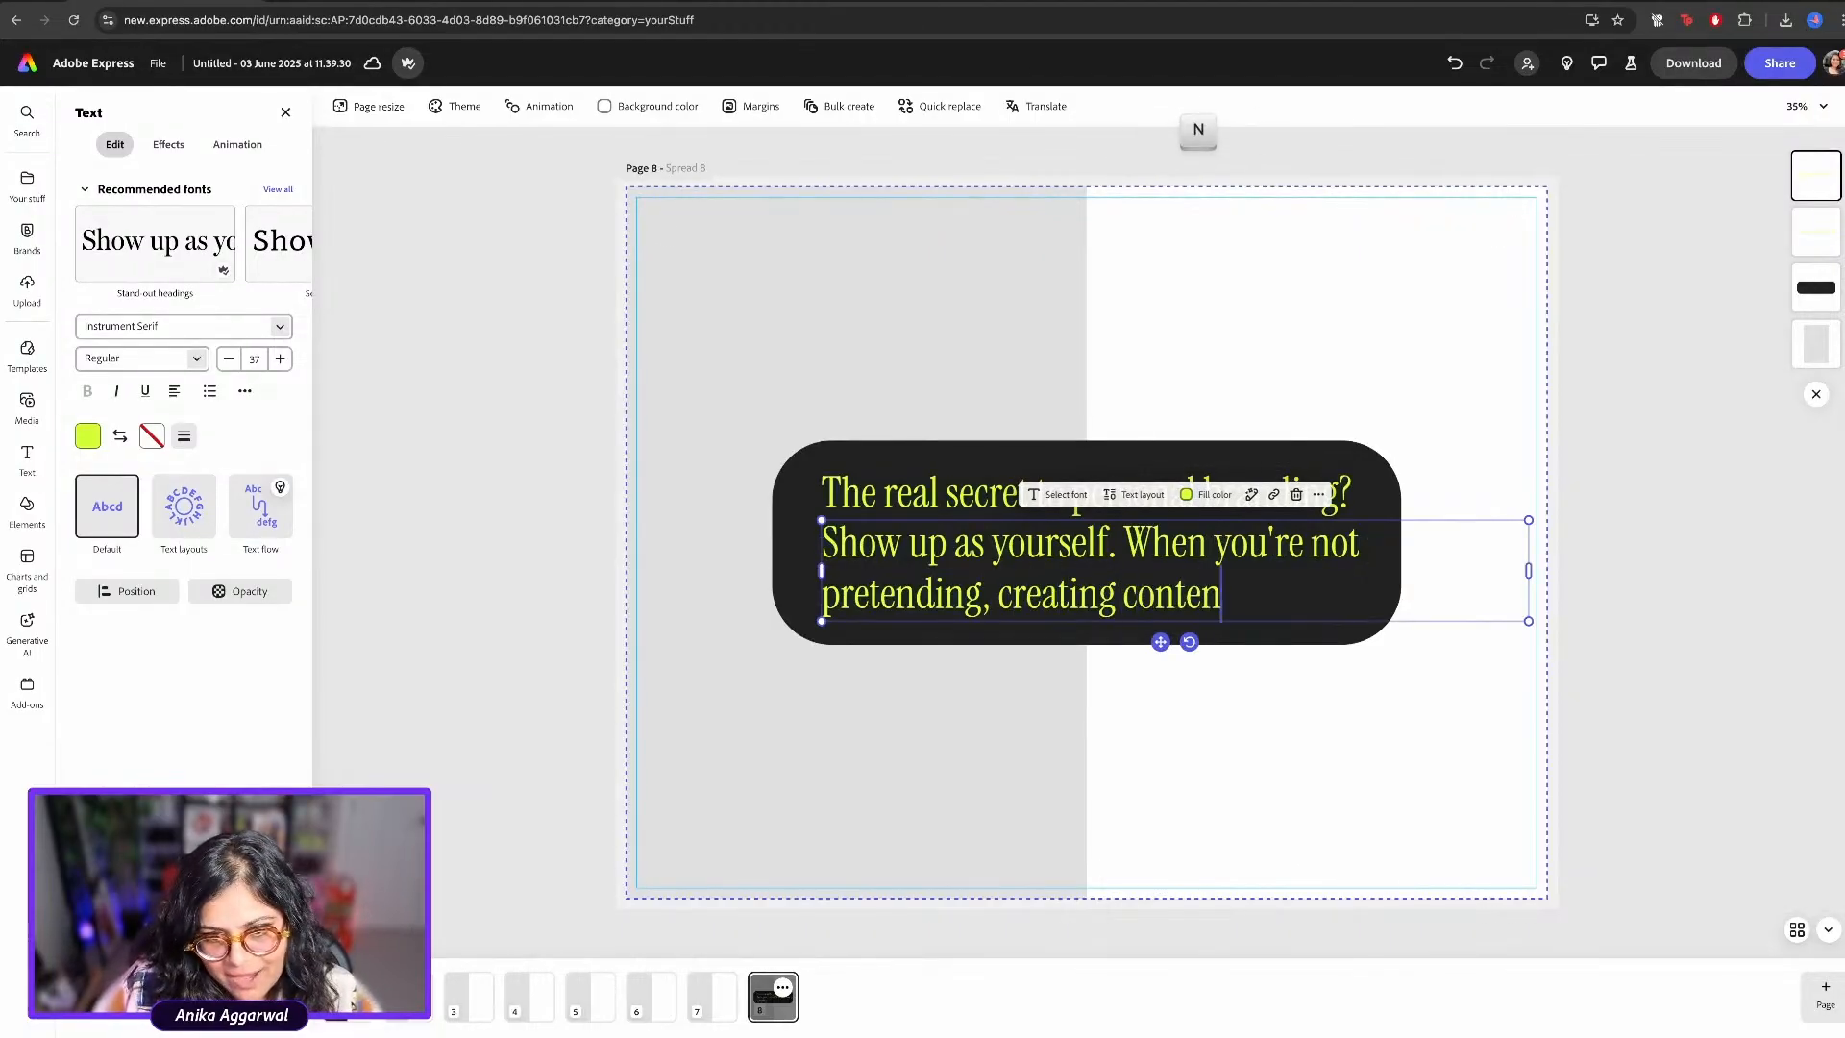
text(t becomes)
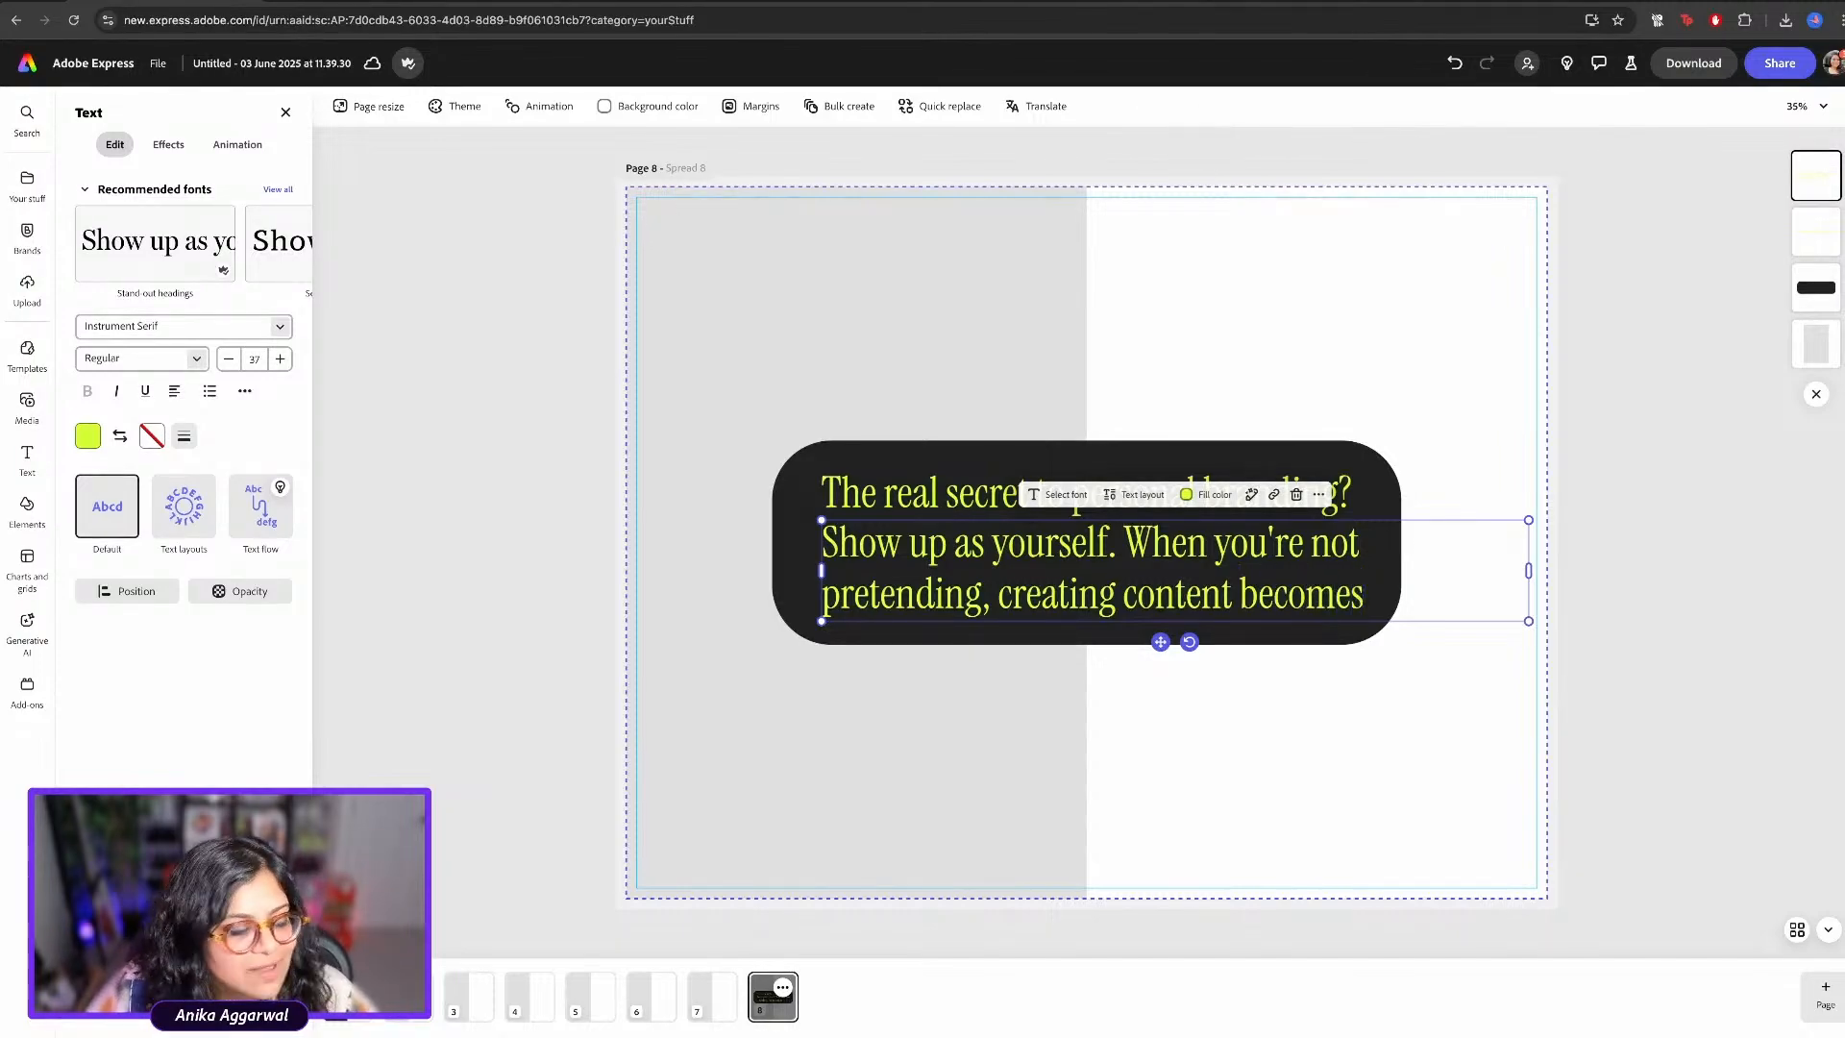
text( less of a per)
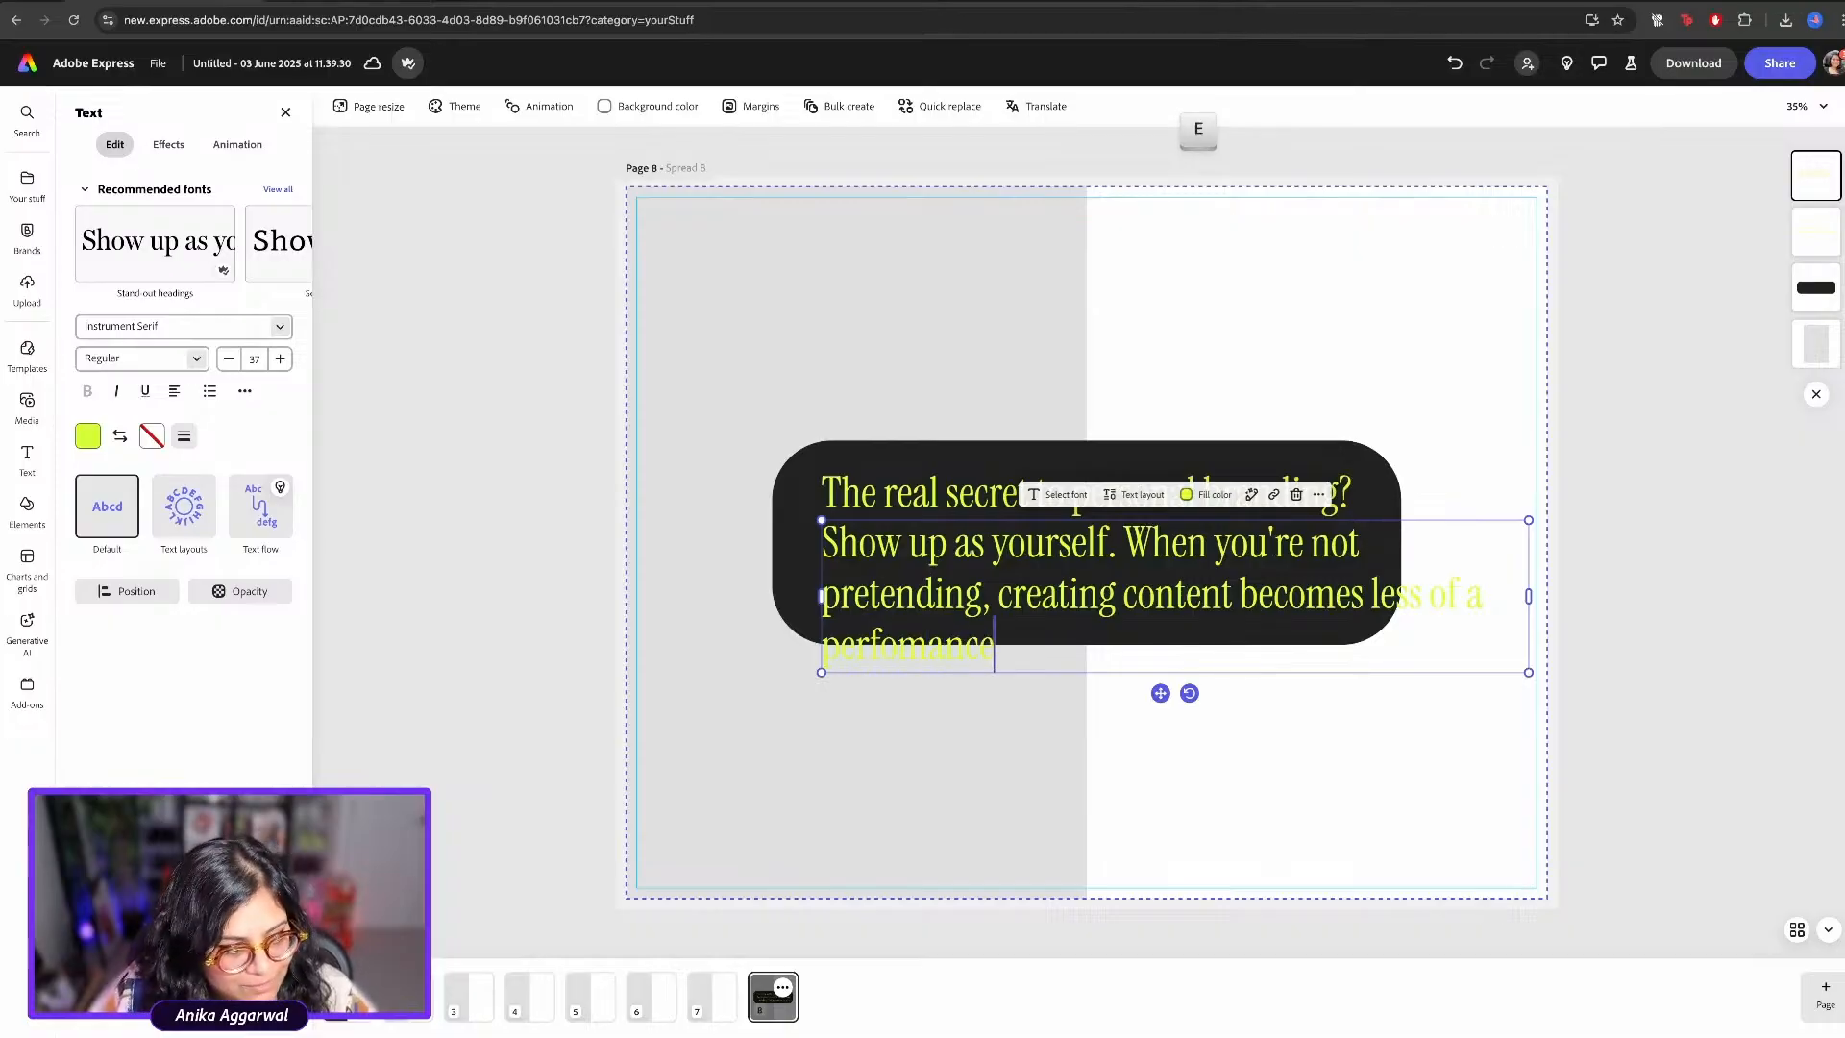
text(fomance and more )
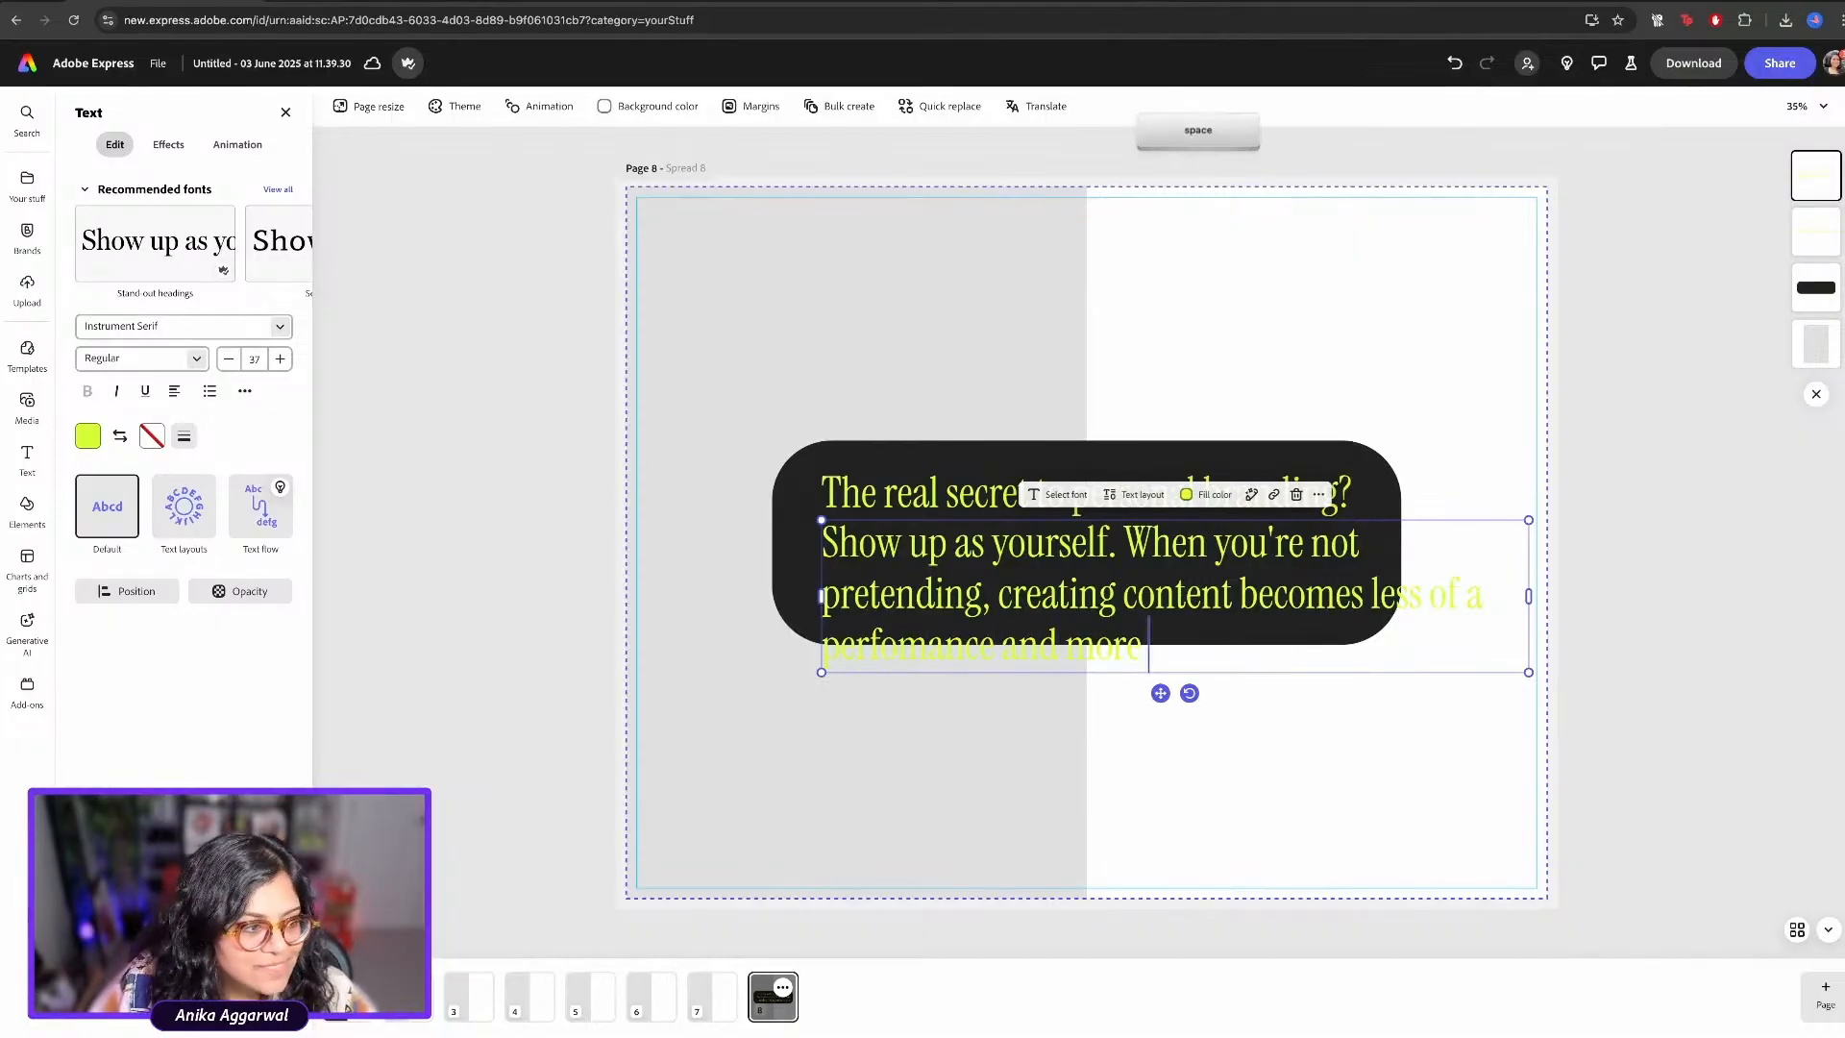
text(of a )
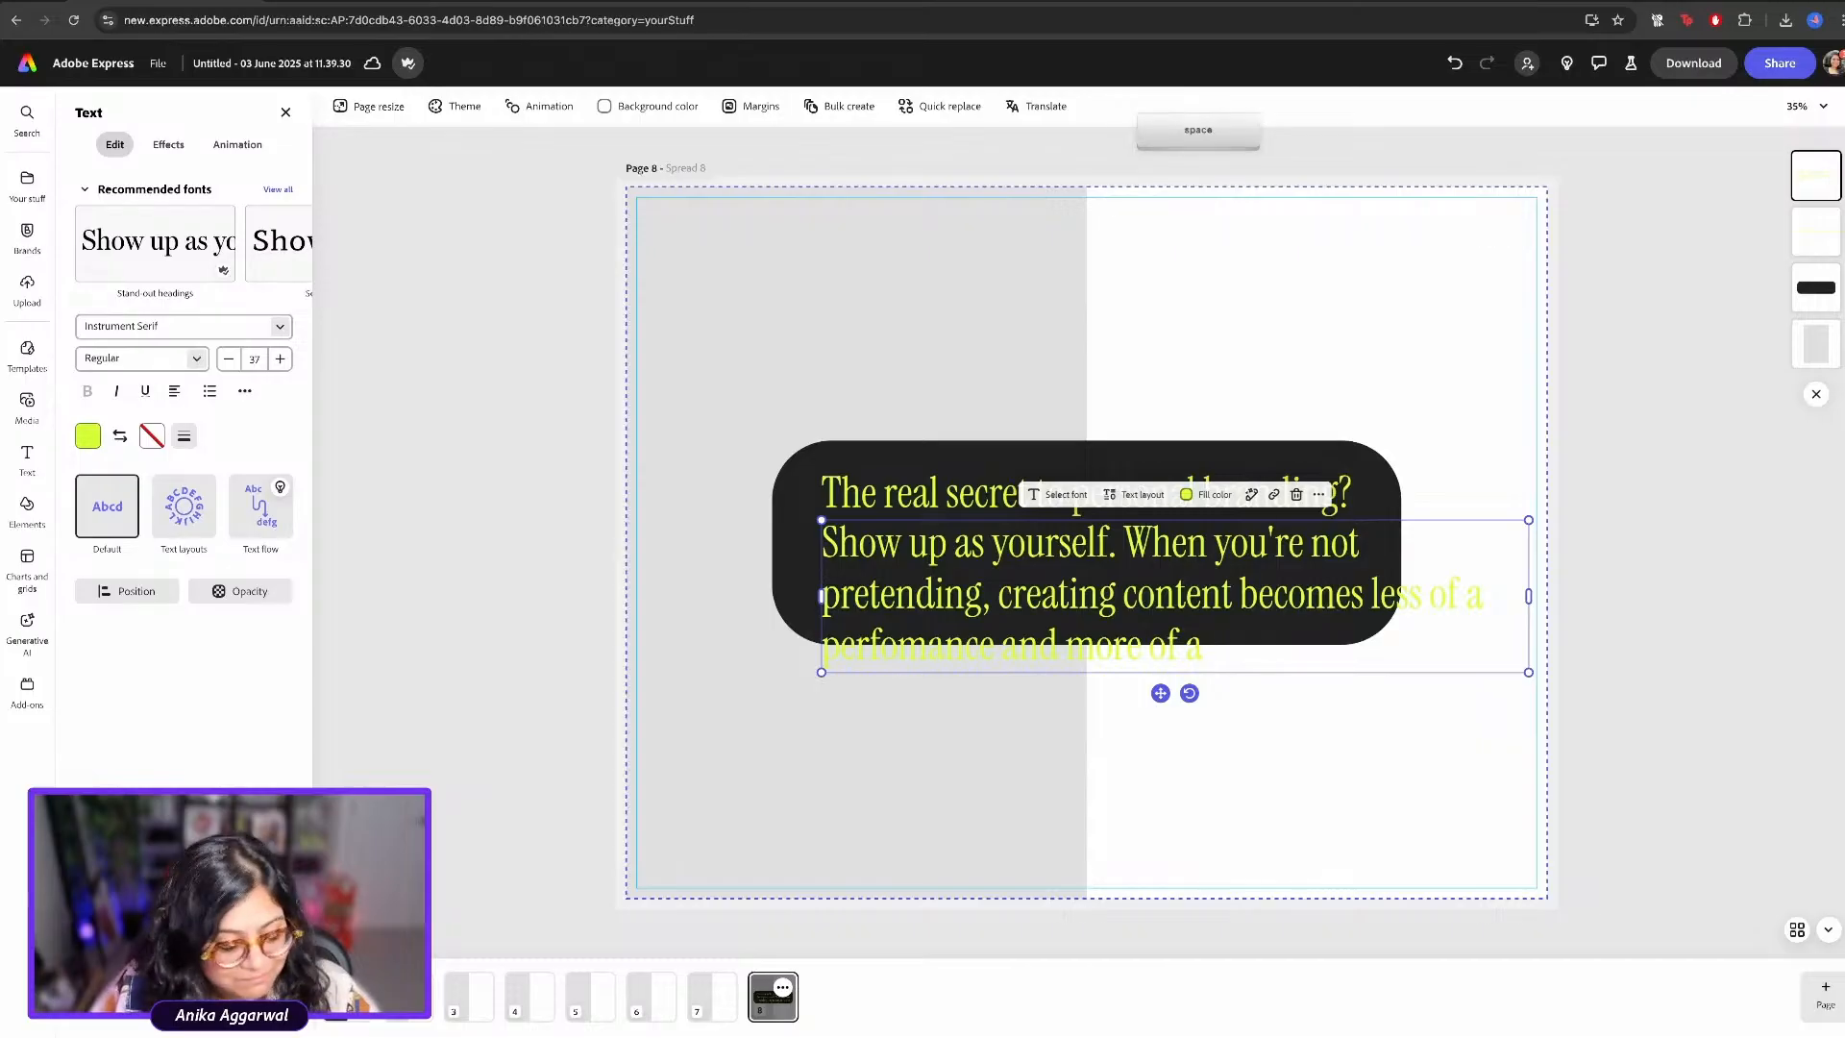
text(practice.)
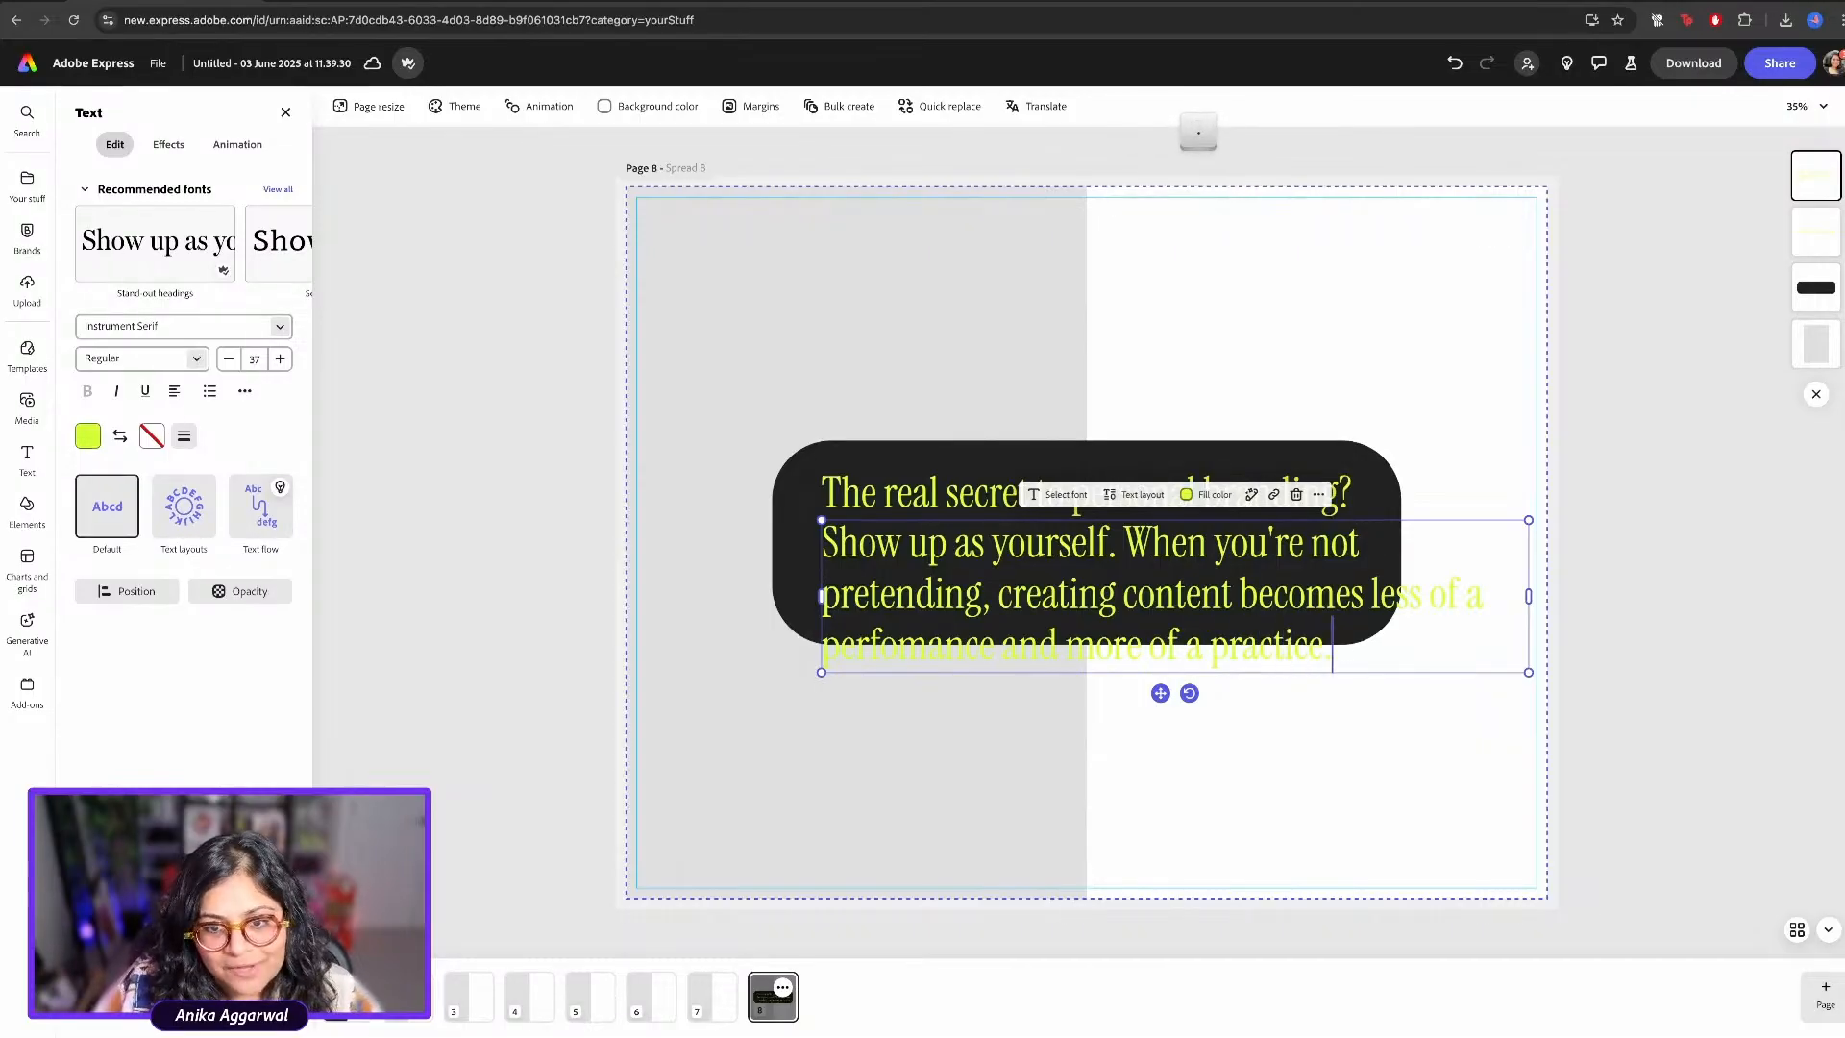
Shrink the body text to size 26 and fill it with the white swatch from the additional colors
drag(1528, 673, 1256, 572)
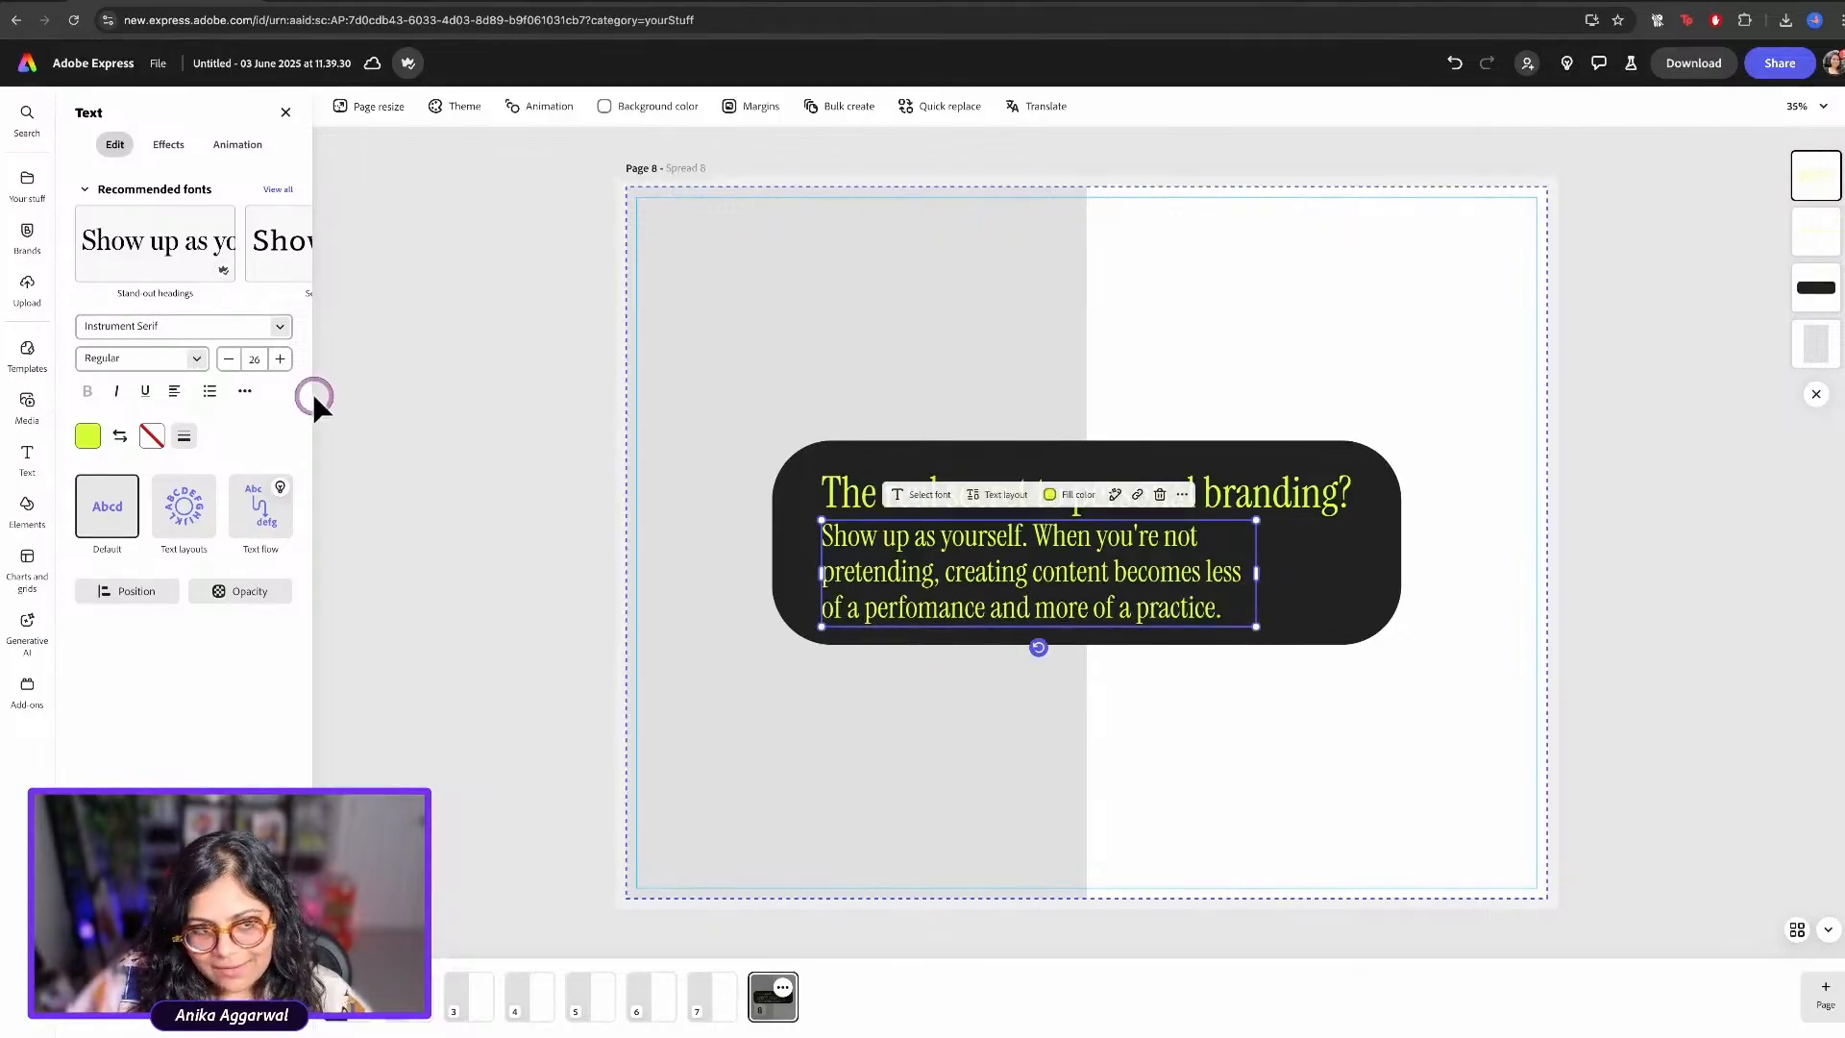
click(110, 437)
click(133, 534)
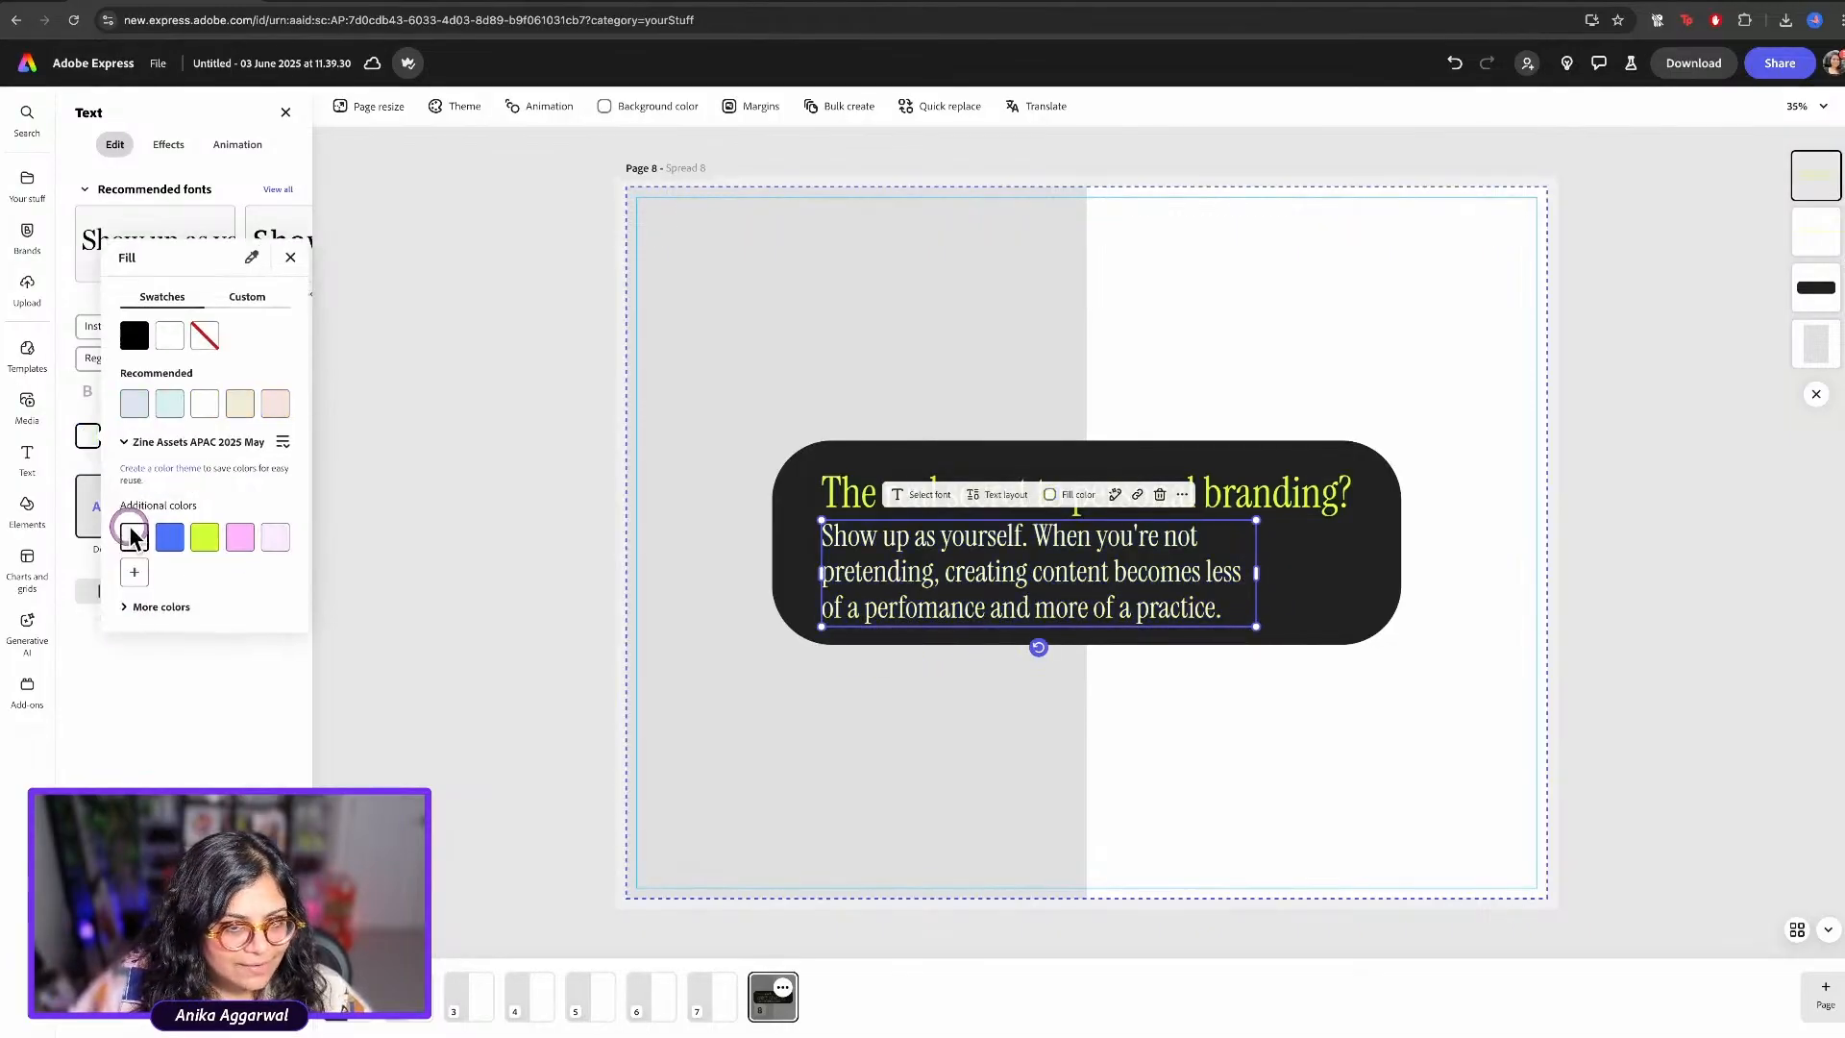
click(379, 290)
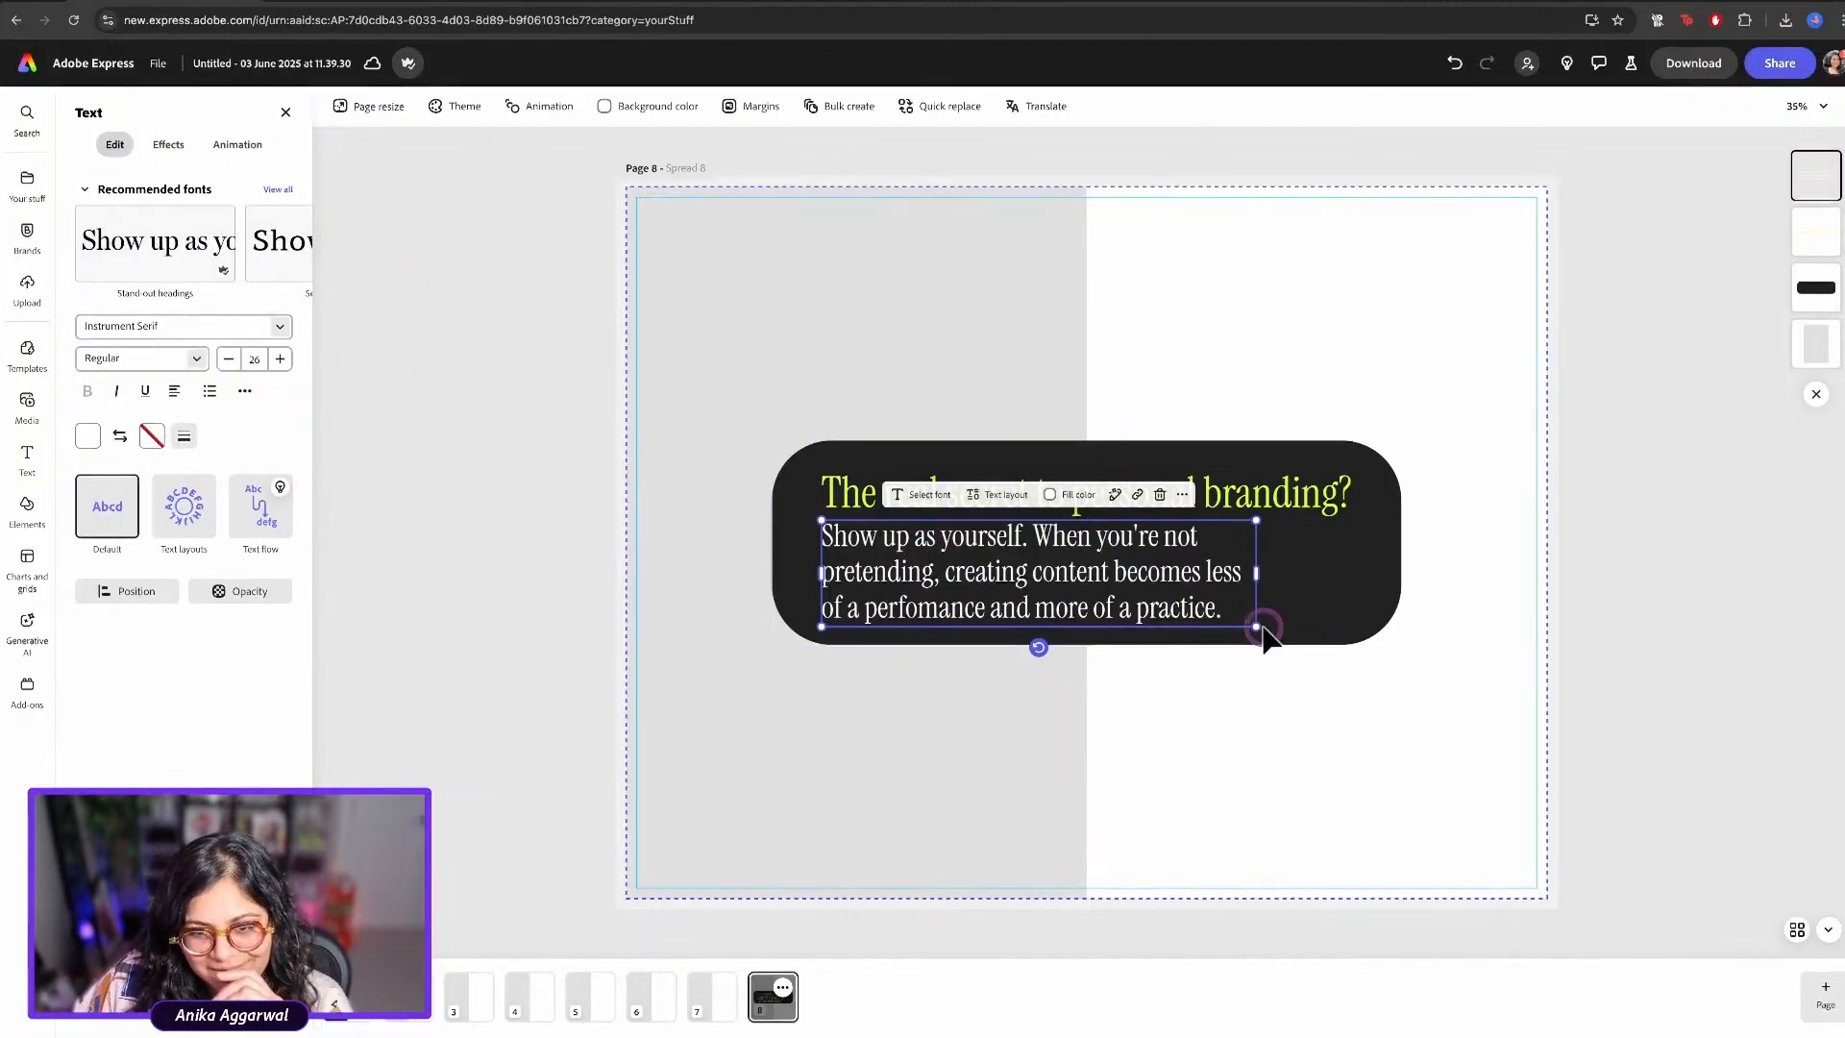
Enlarge the body text to size 32 within the black bar and centre-align its lines
drag(1256, 626, 1369, 641)
drag(1204, 612, 1204, 595)
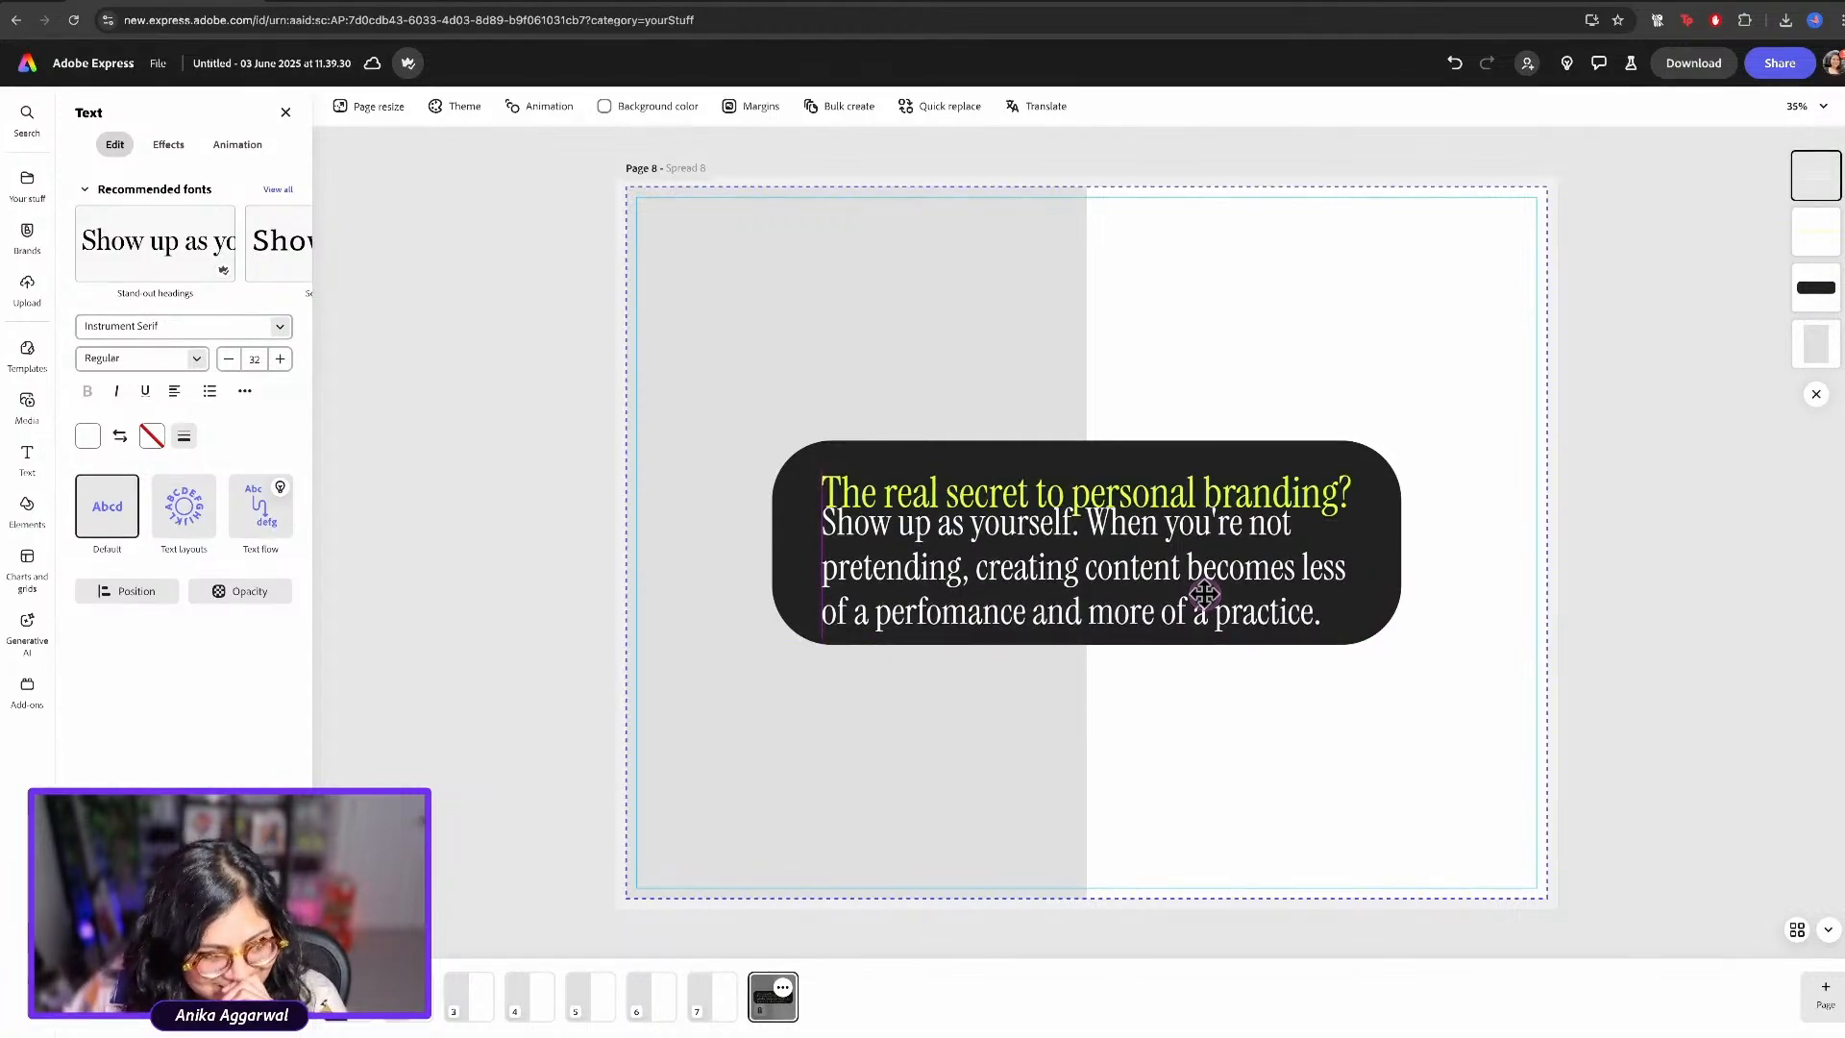
click(482, 428)
click(175, 391)
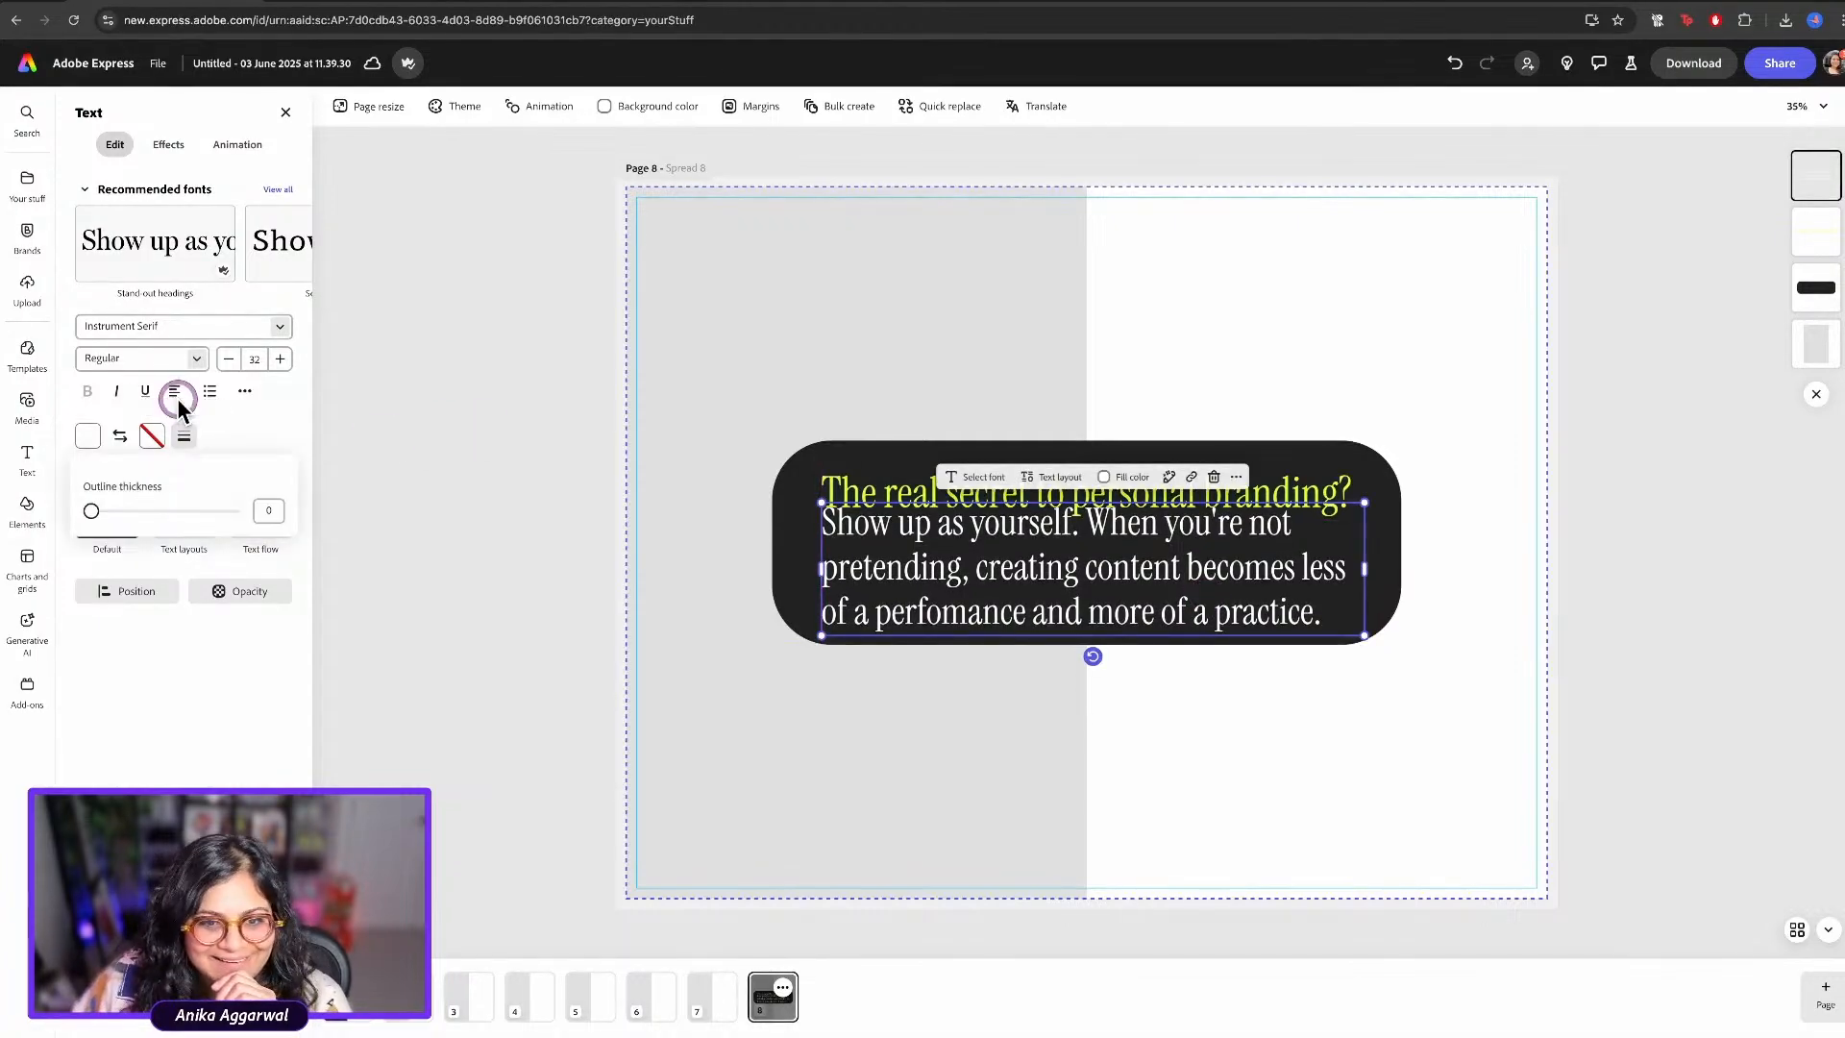
click(175, 390)
click(176, 390)
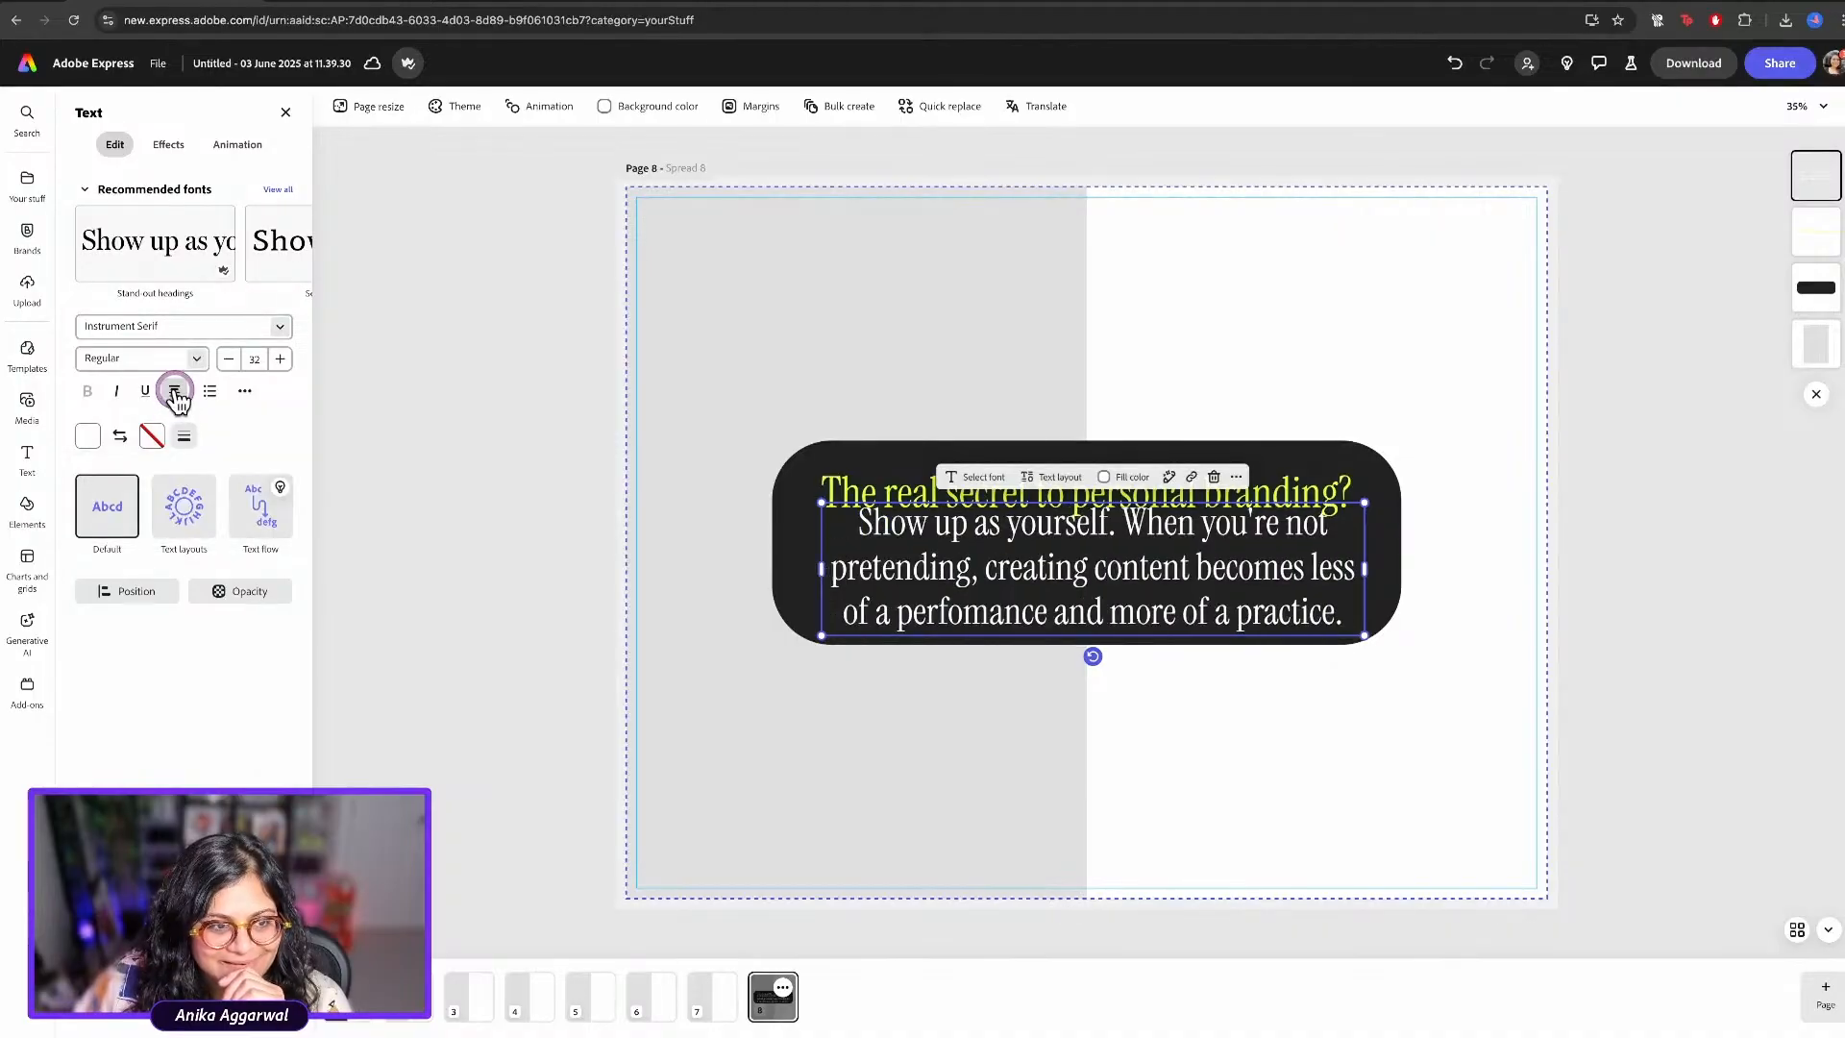
Move the headline up clear of the body text and enlarge the black bar around both texts from its centre
click(840, 502)
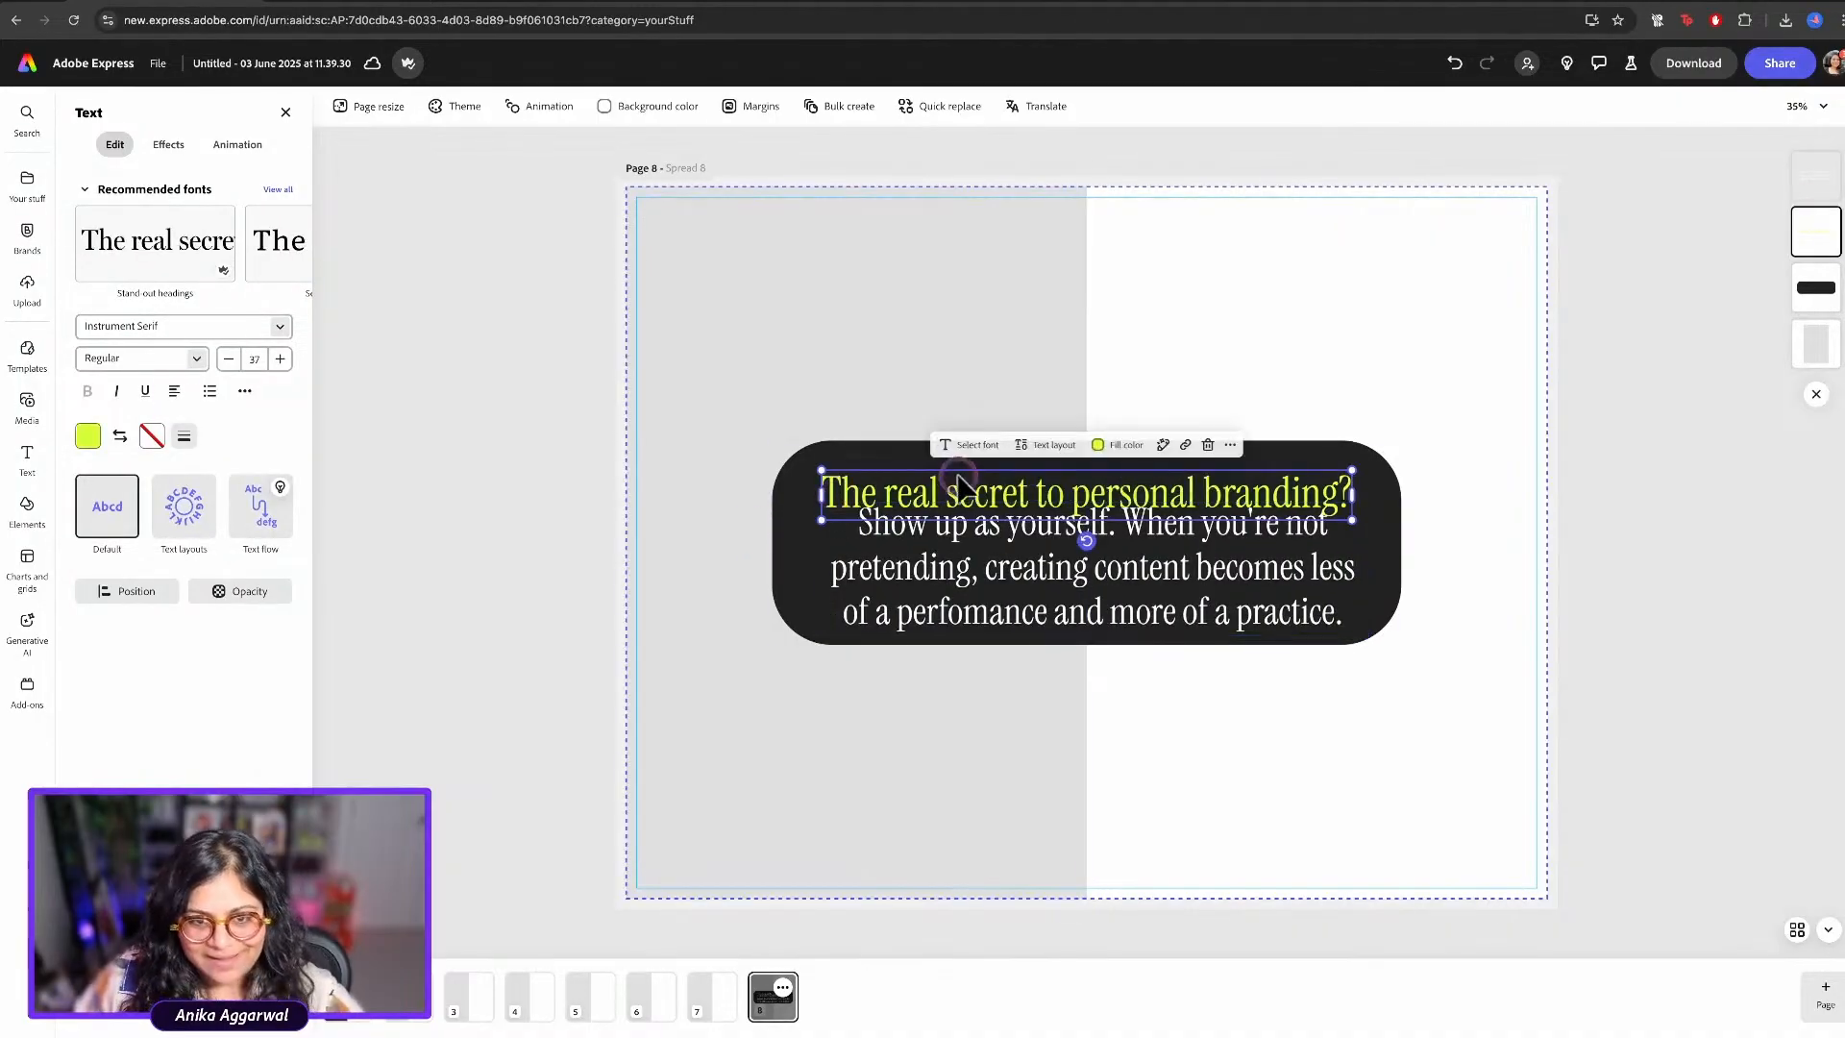
drag(961, 485, 1085, 430)
click(819, 534)
click(1055, 448)
drag(1398, 430, 1410, 421)
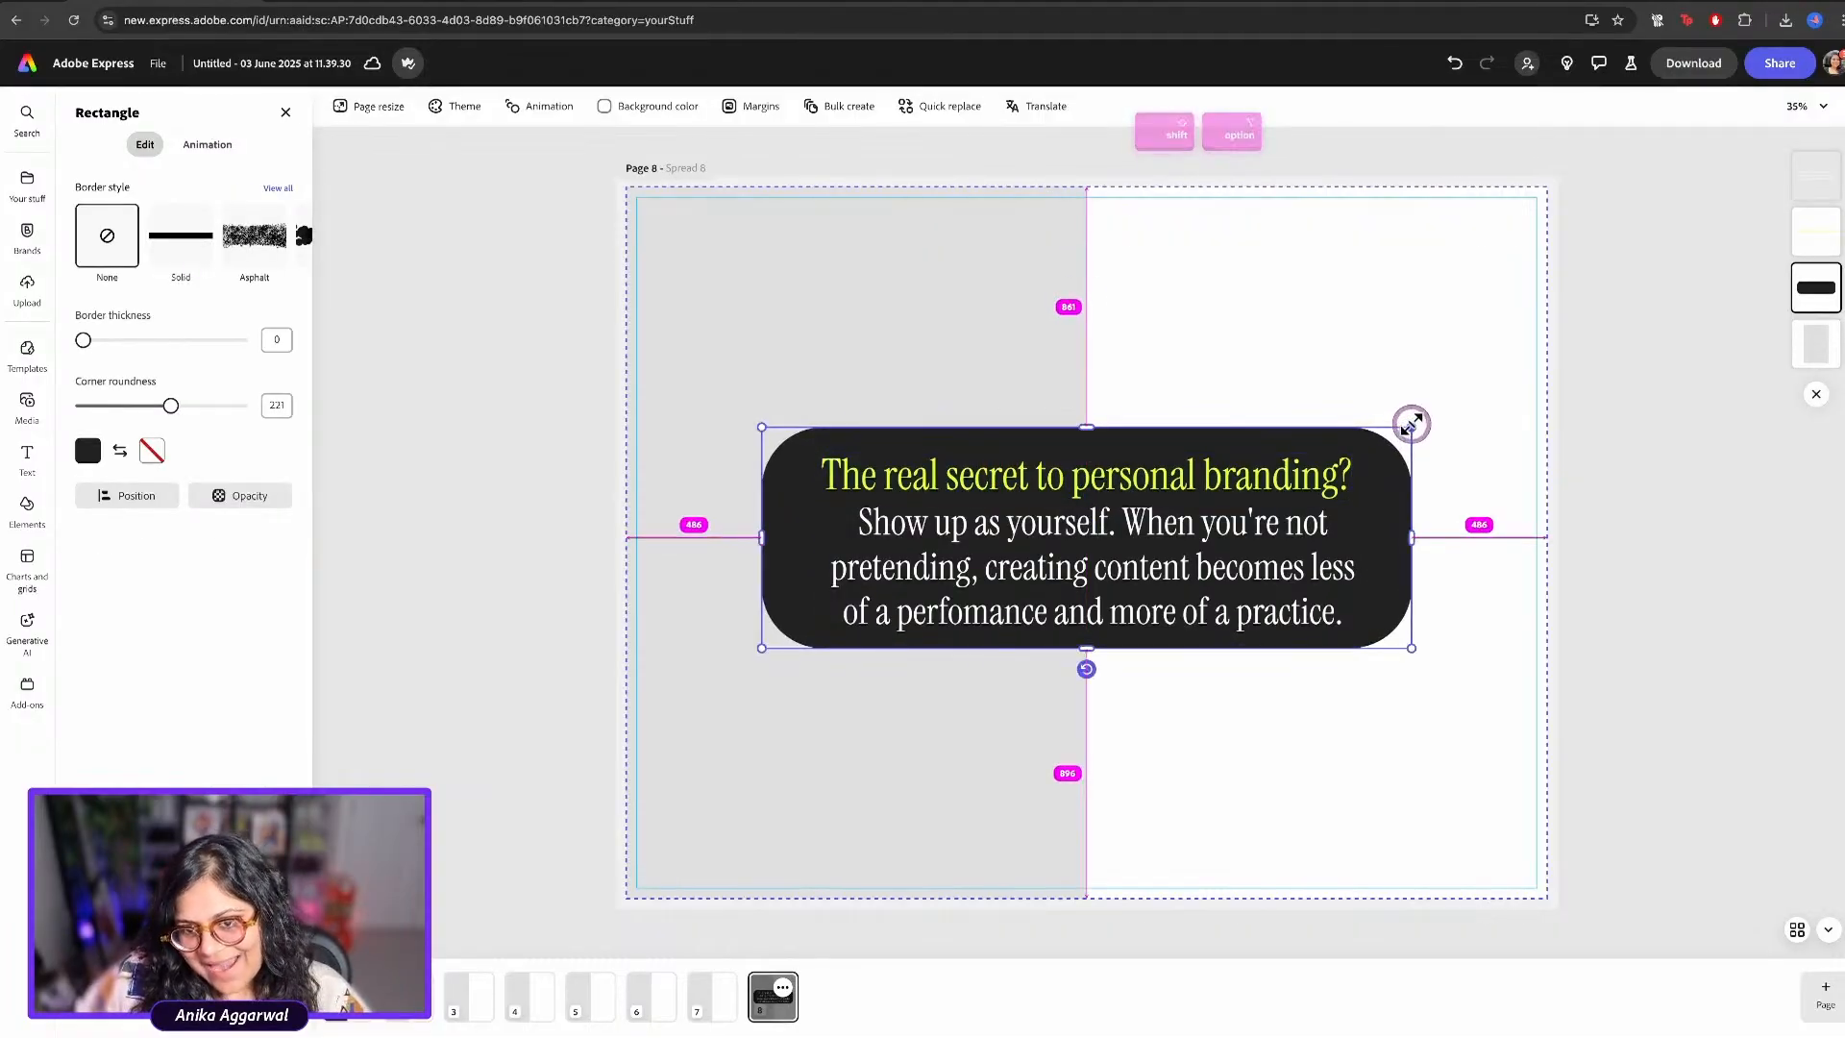
click(1676, 445)
Nudge the headline slightly higher in the bar and centre the body text box across the fold beneath it
click(1142, 481)
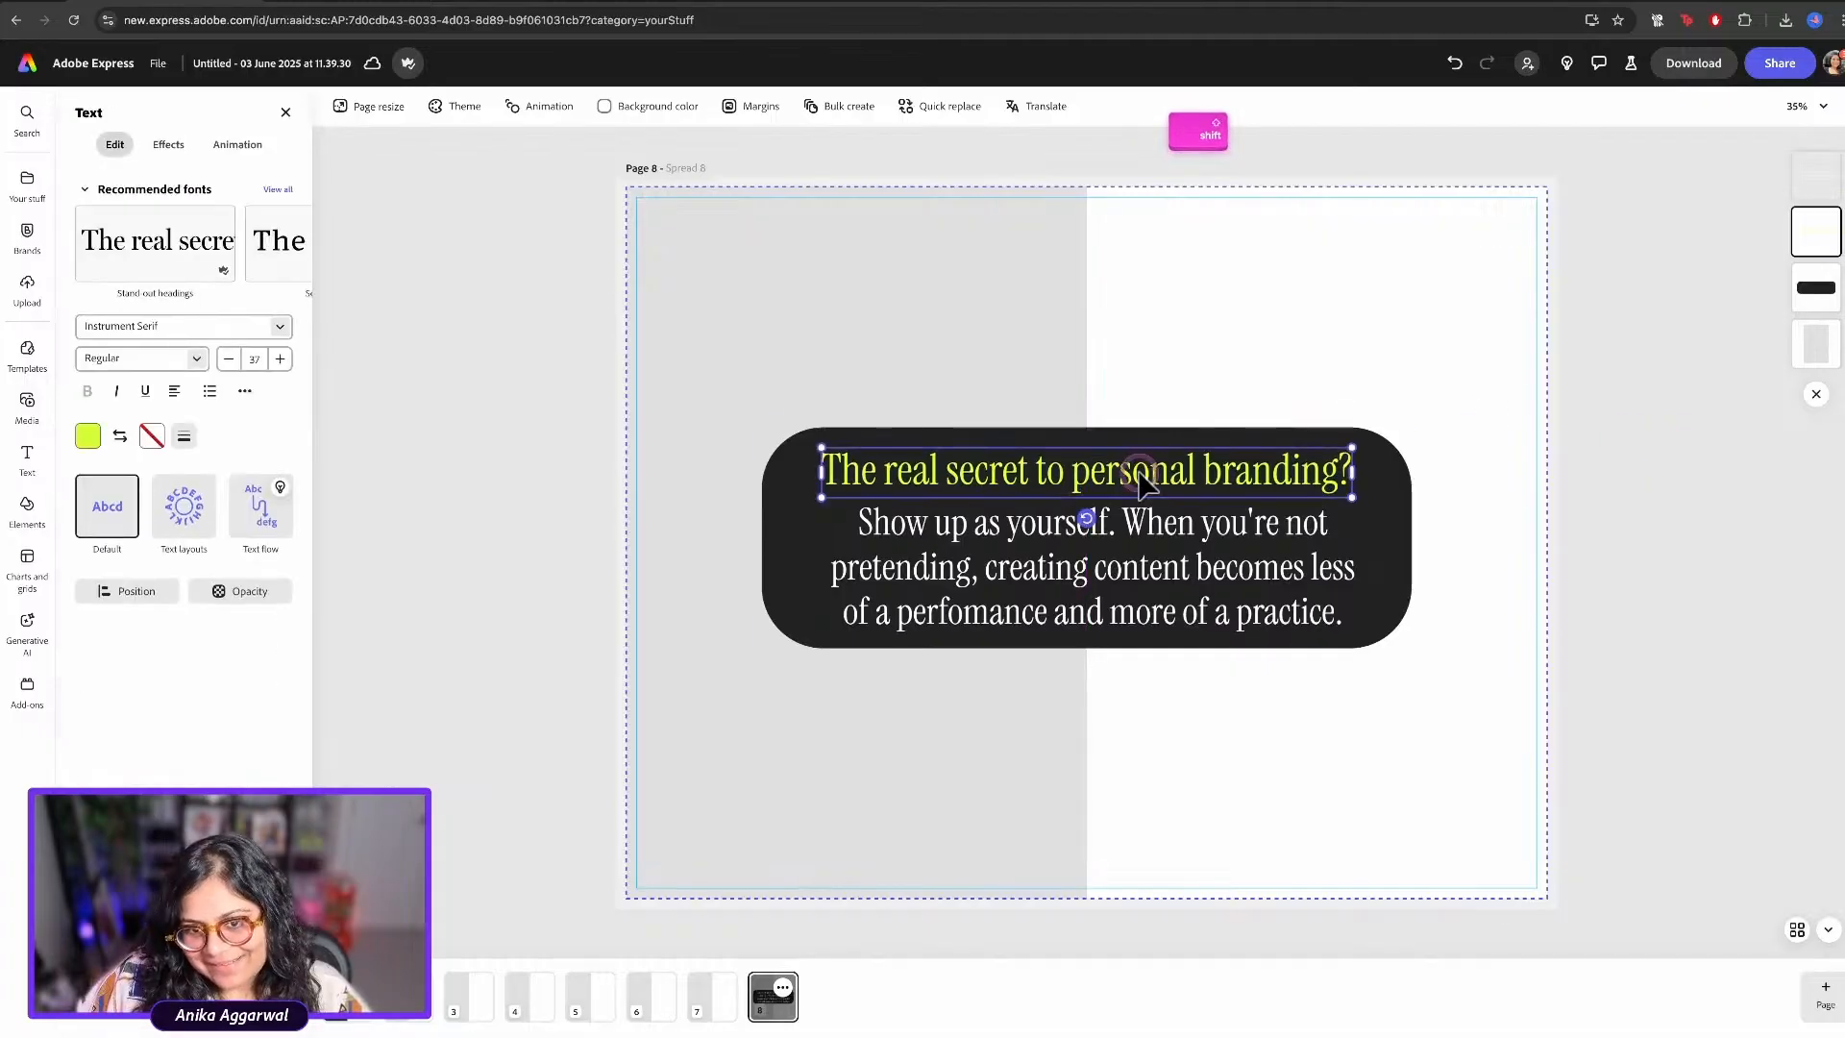
click(1079, 538)
drag(1091, 560, 1105, 559)
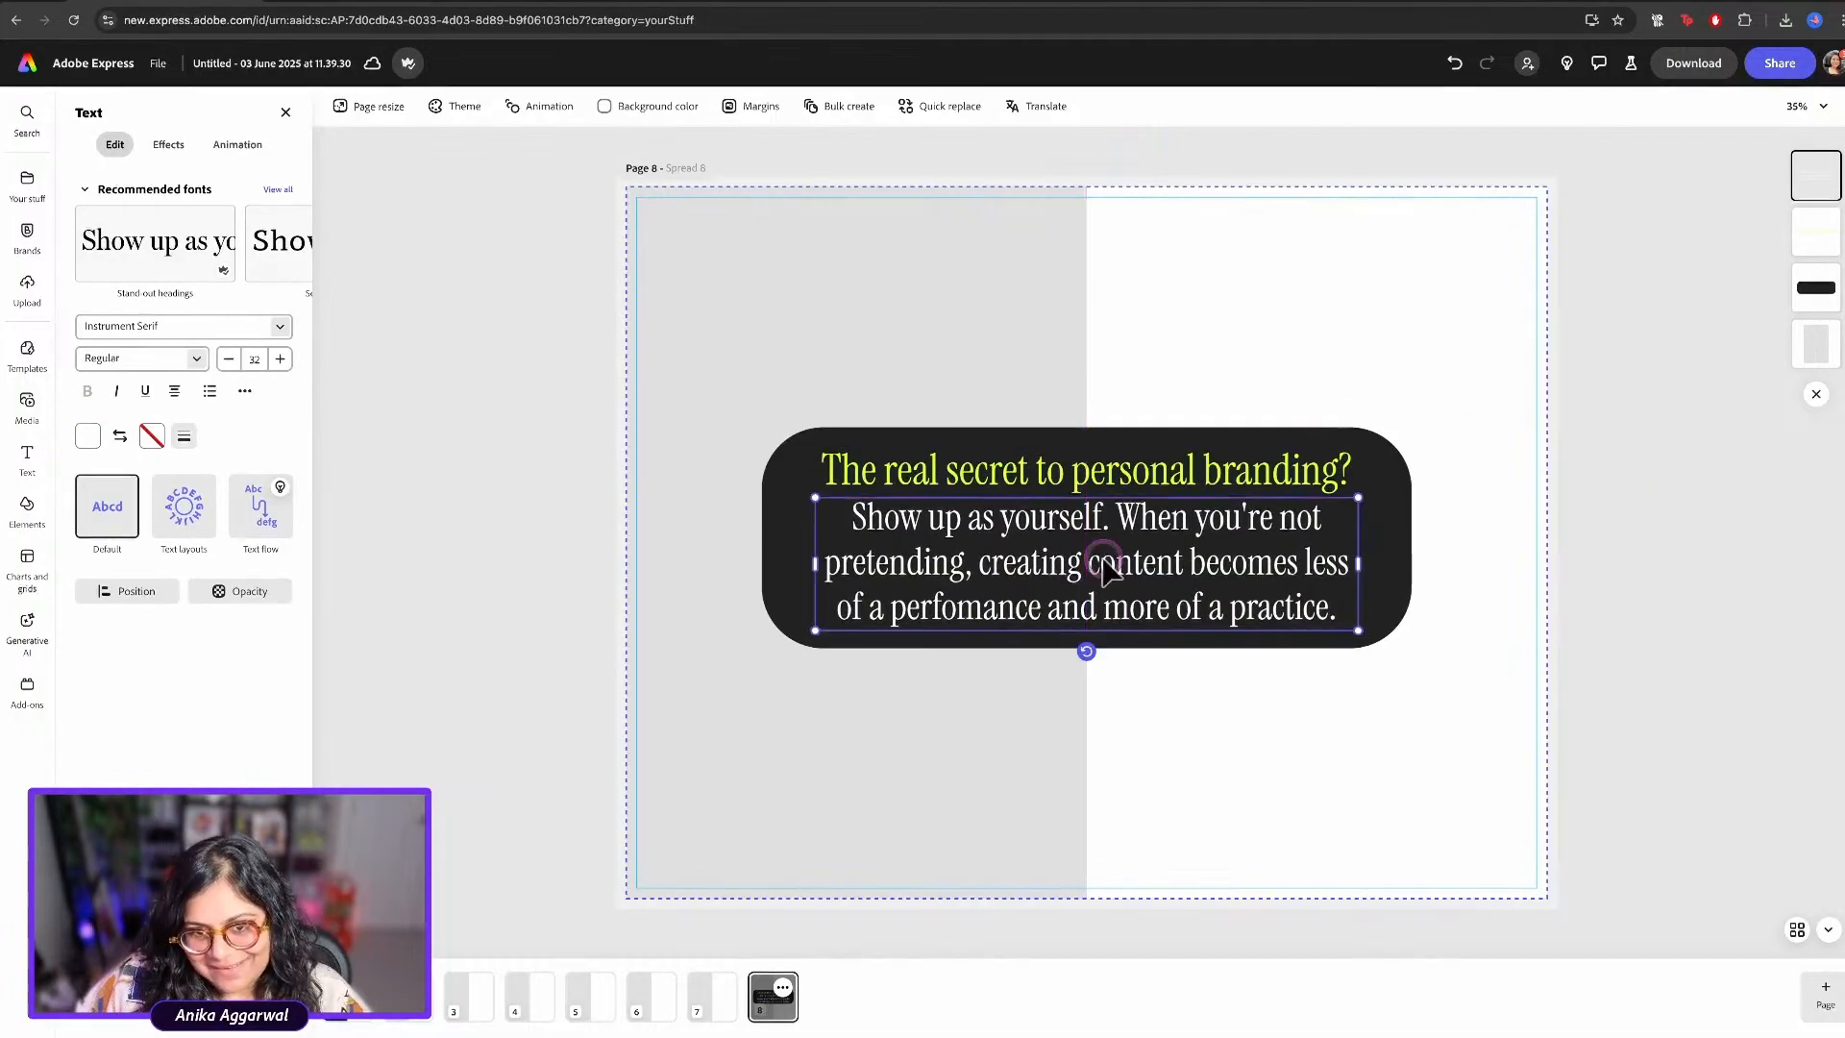
click(903, 486)
Set the body text to size 24, narrow its box, and centre it across the fold with a gap below the headline
click(903, 519)
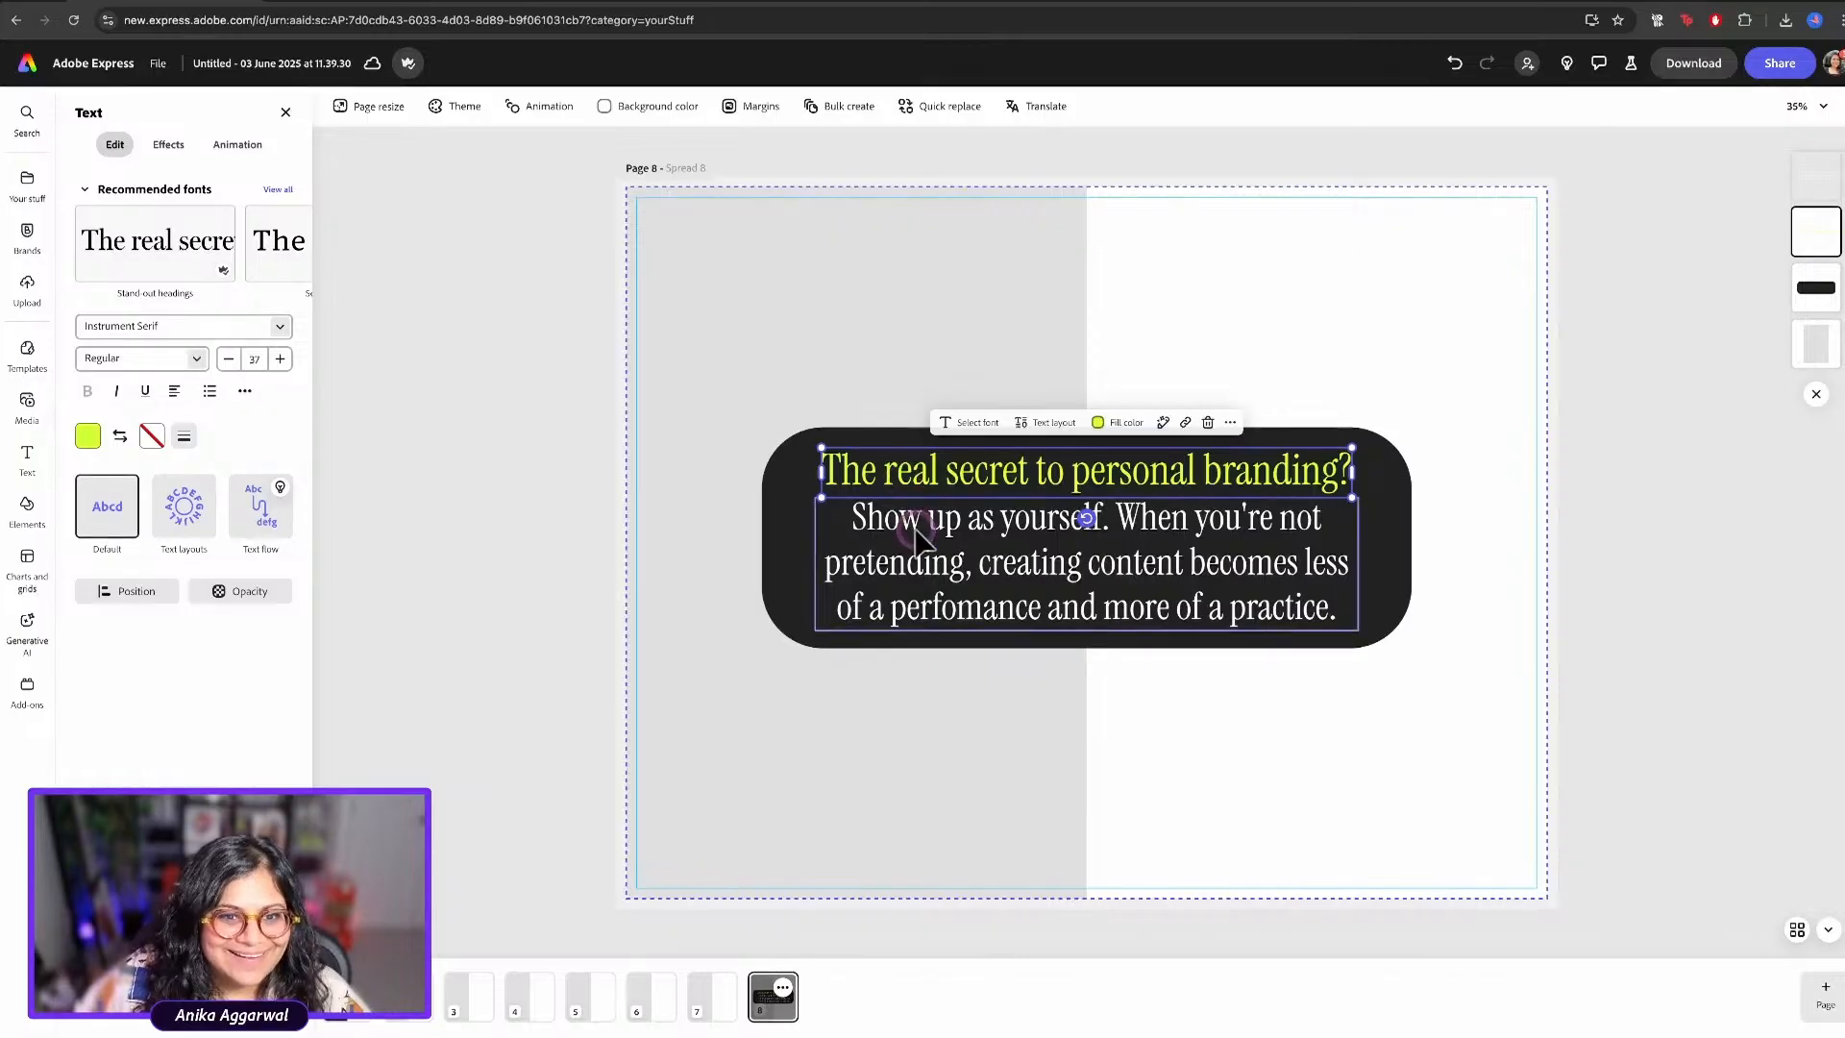
click(251, 360)
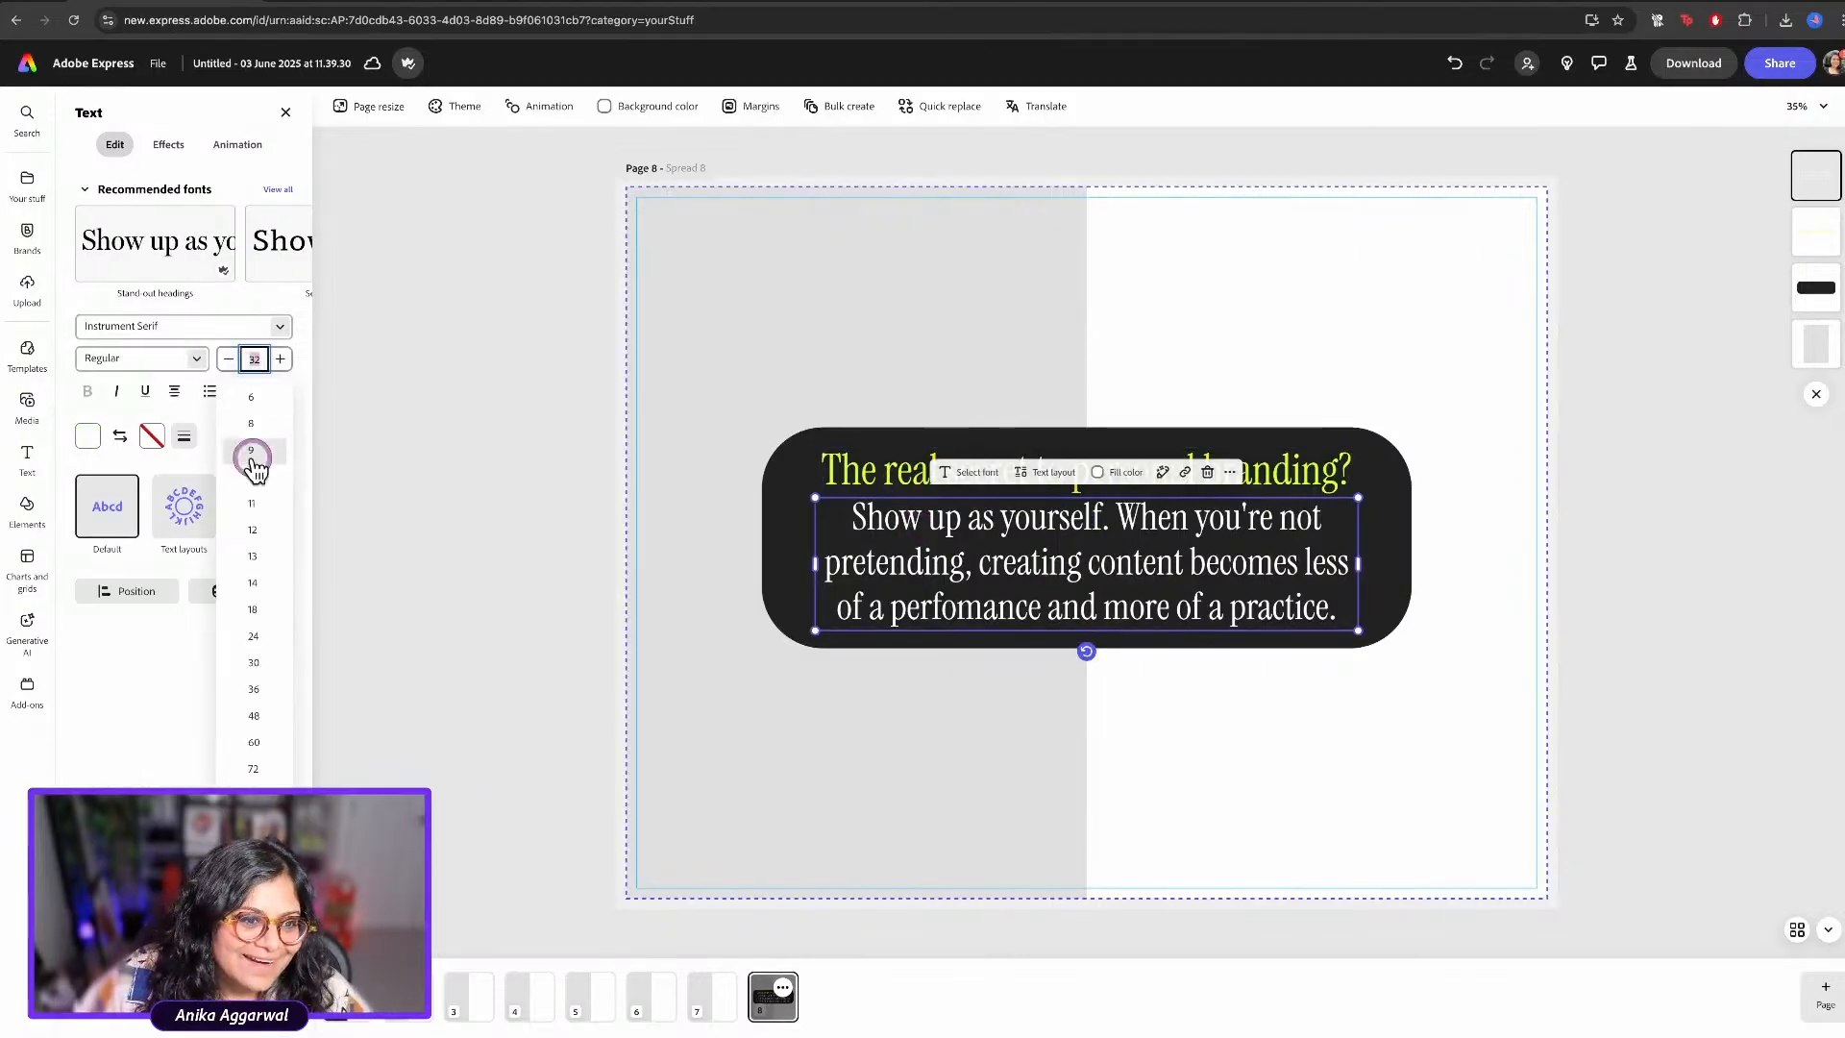
click(254, 637)
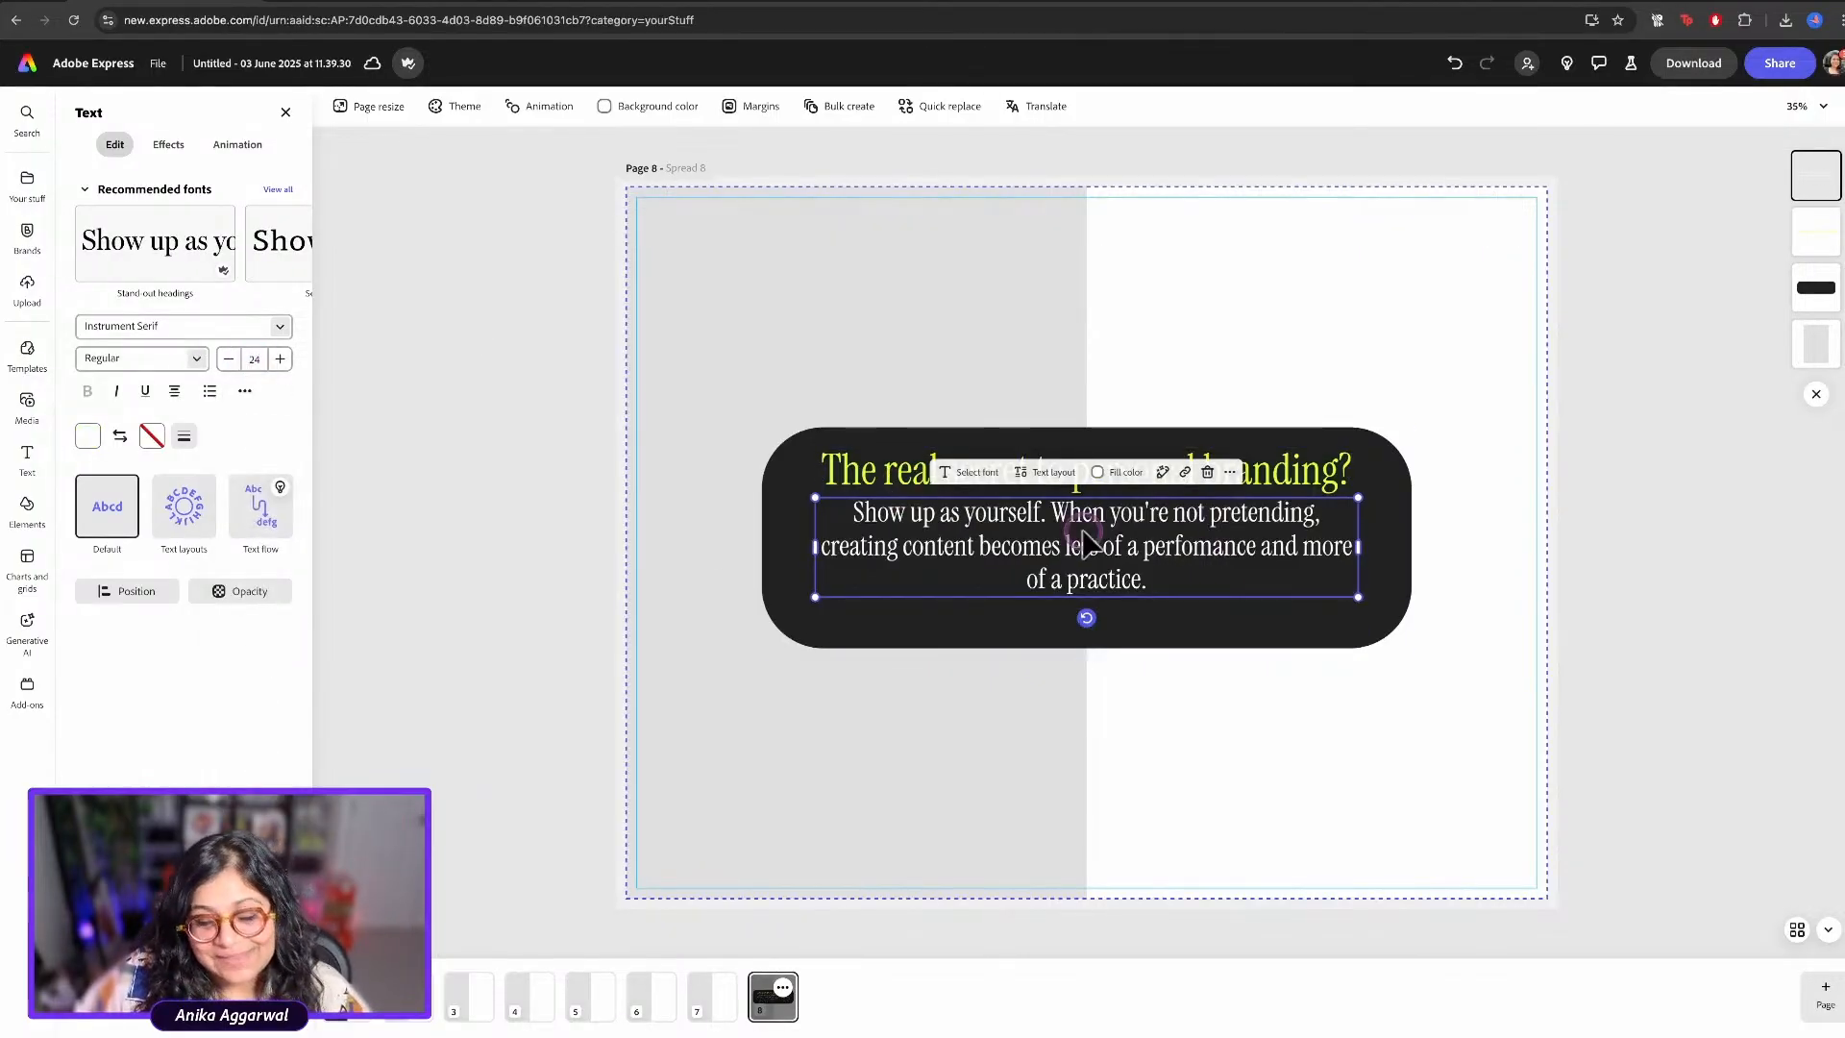
drag(1358, 546, 1254, 545)
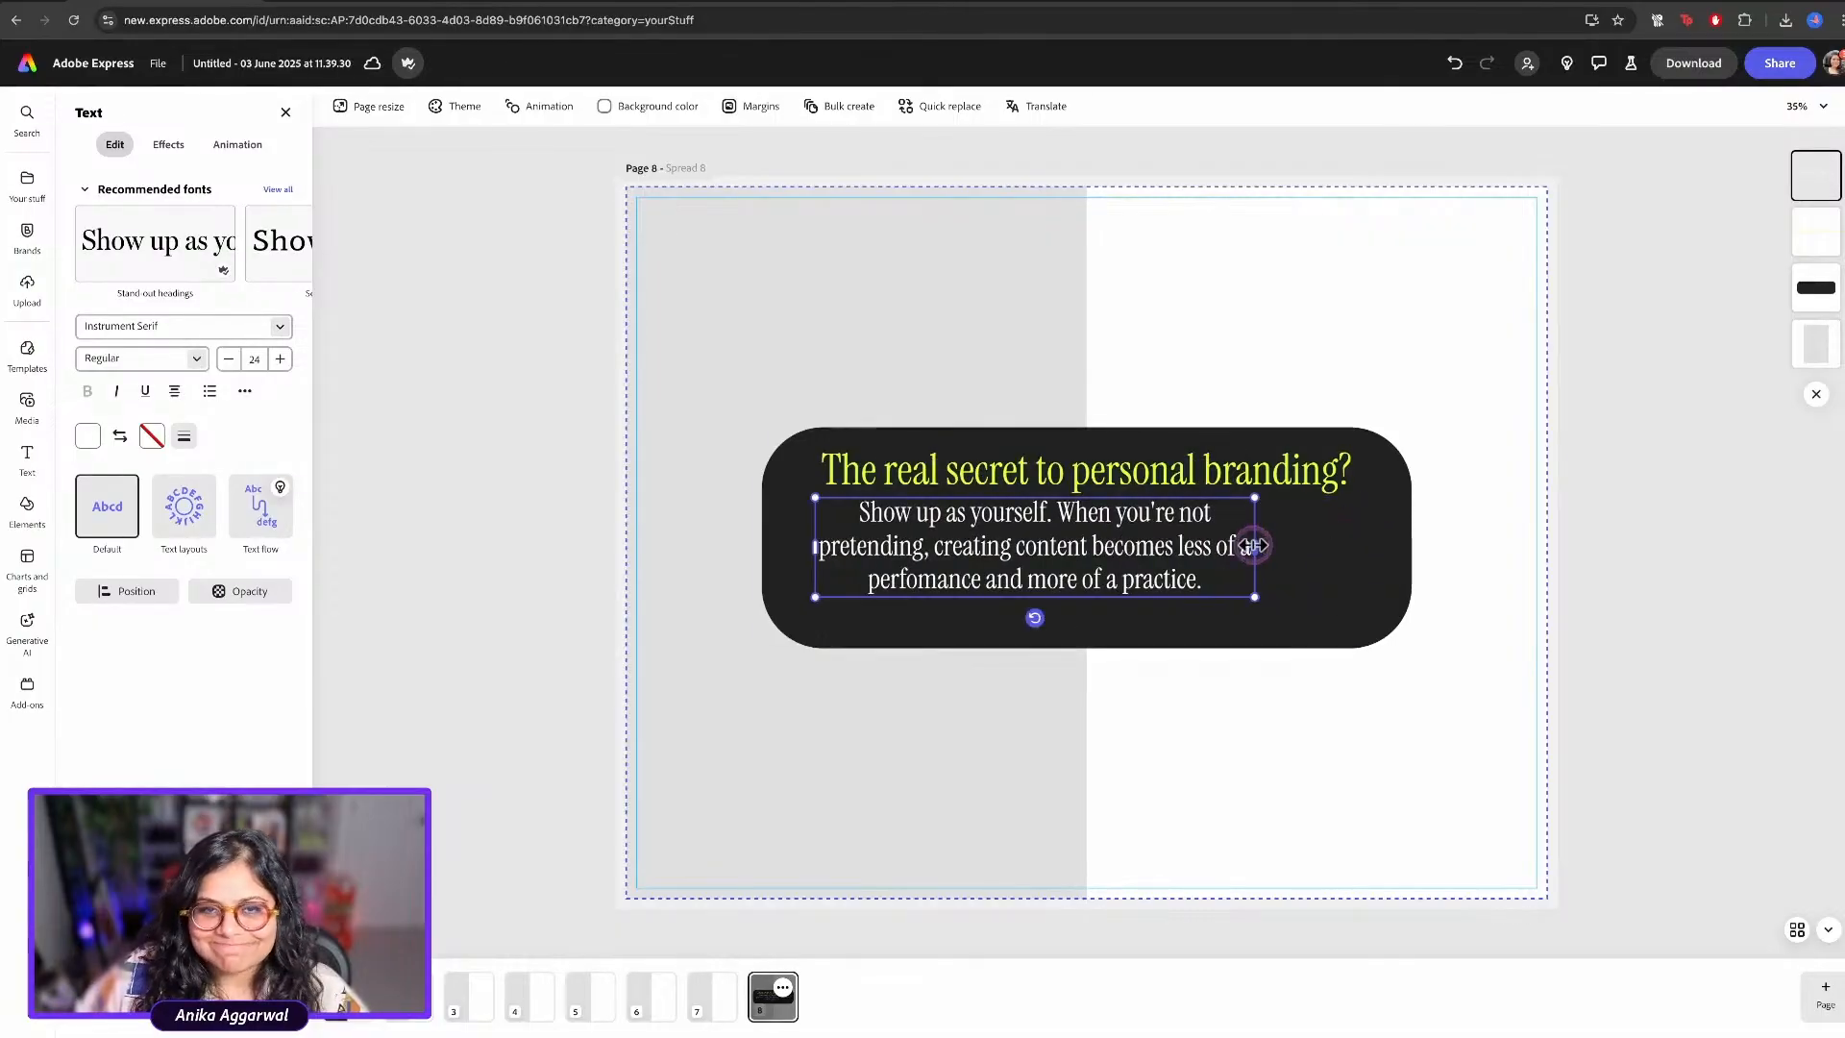
drag(1105, 562, 1153, 582)
Lower the headline slightly, reduce it to size 30, and align it to the horizontal centre of the spread
drag(1157, 464, 1156, 473)
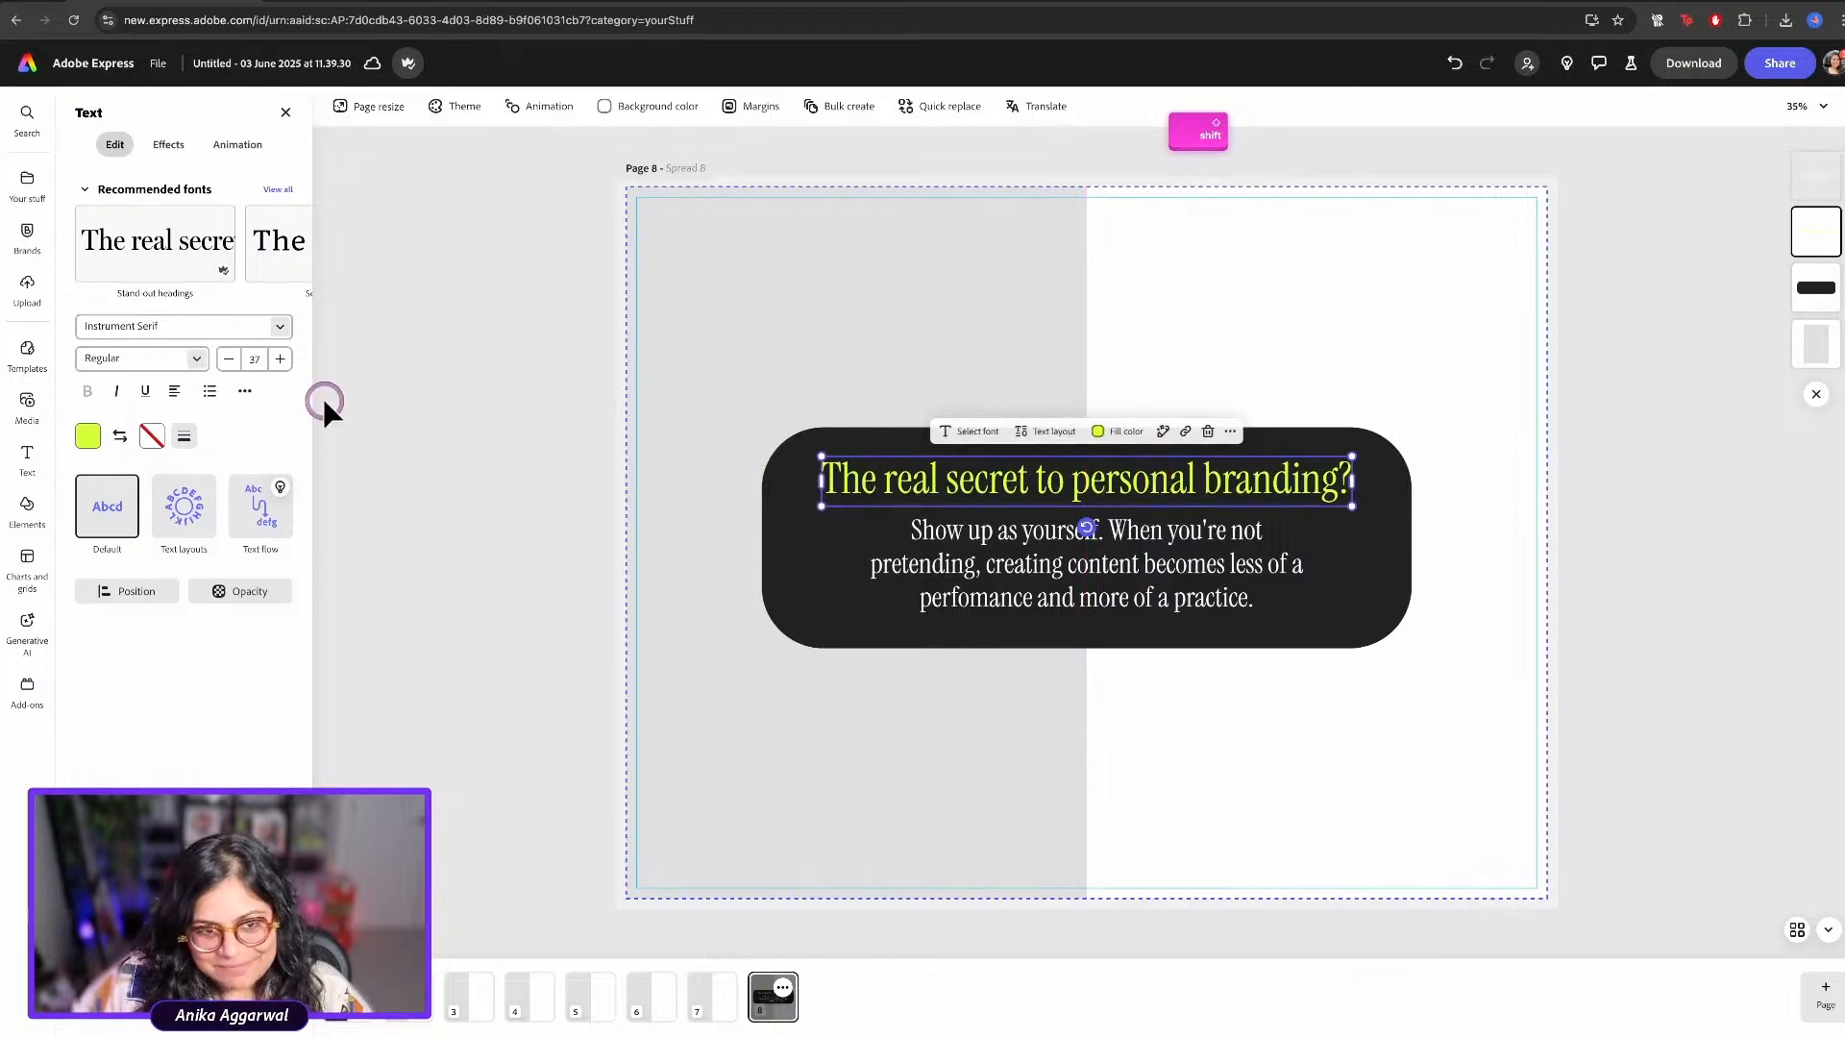
click(243, 356)
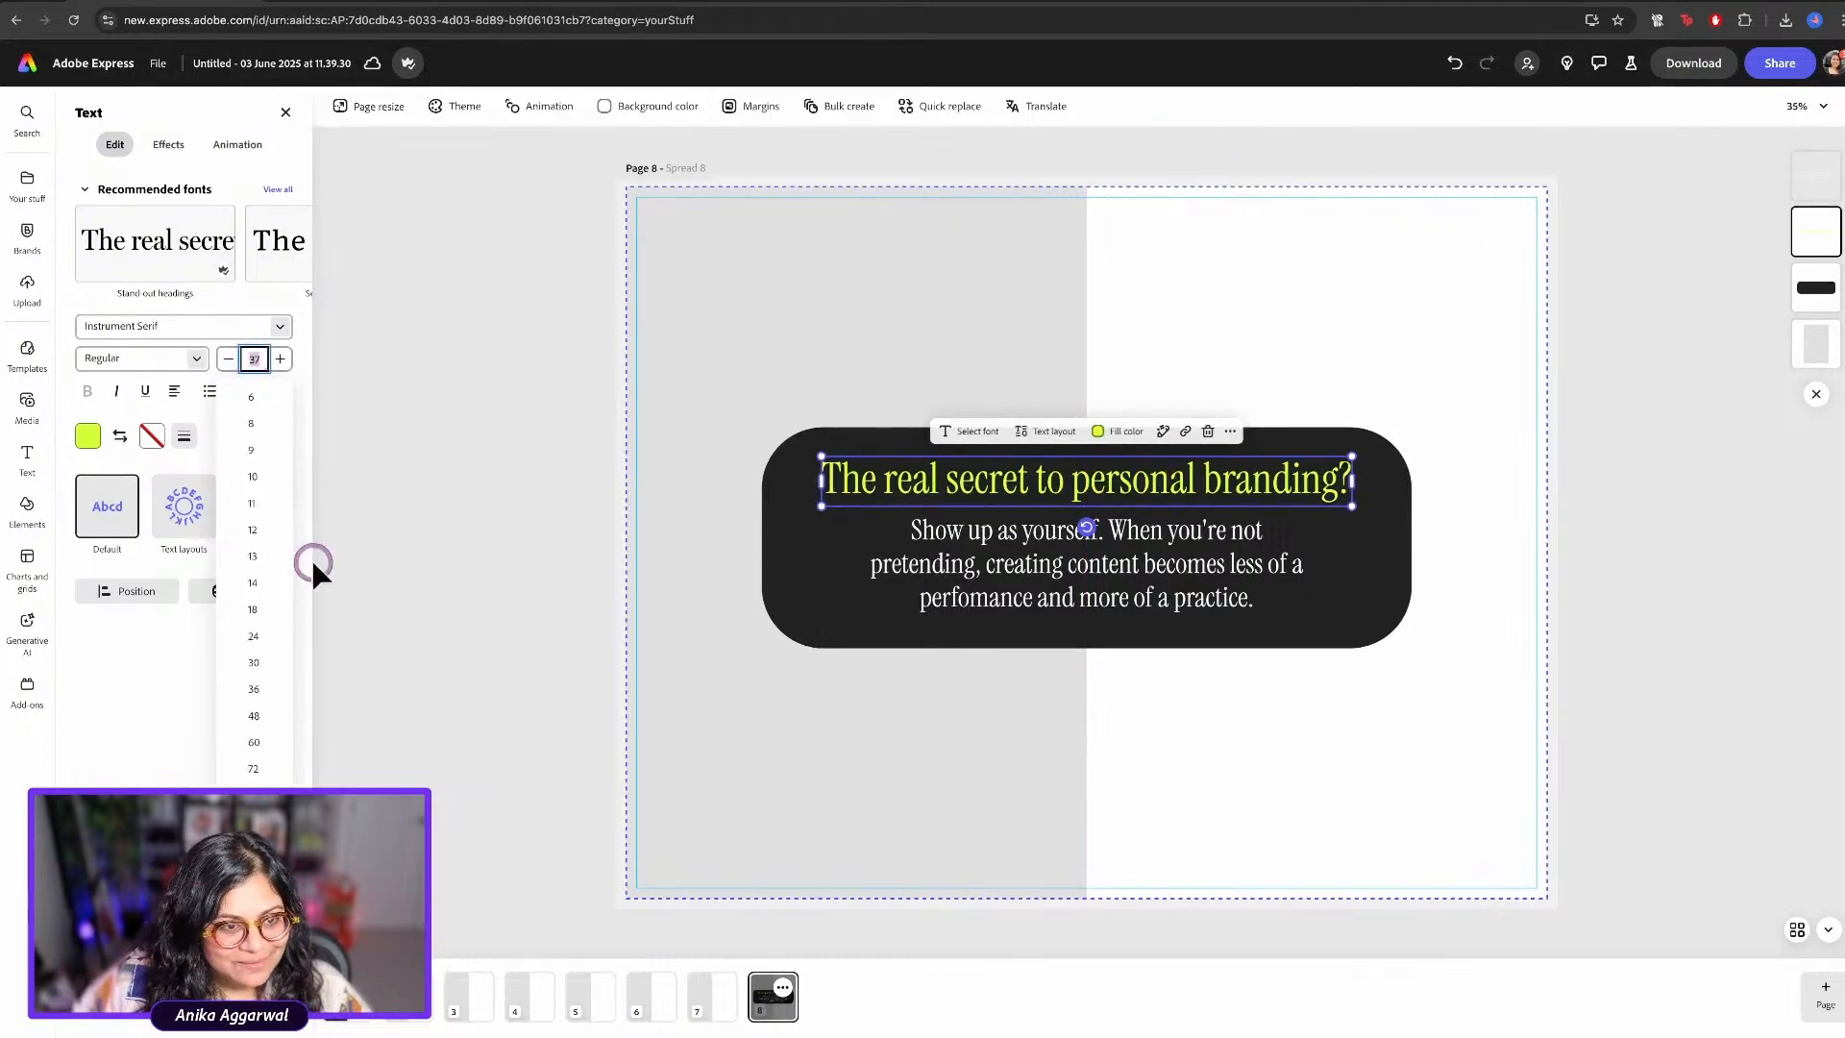
click(264, 671)
click(253, 362)
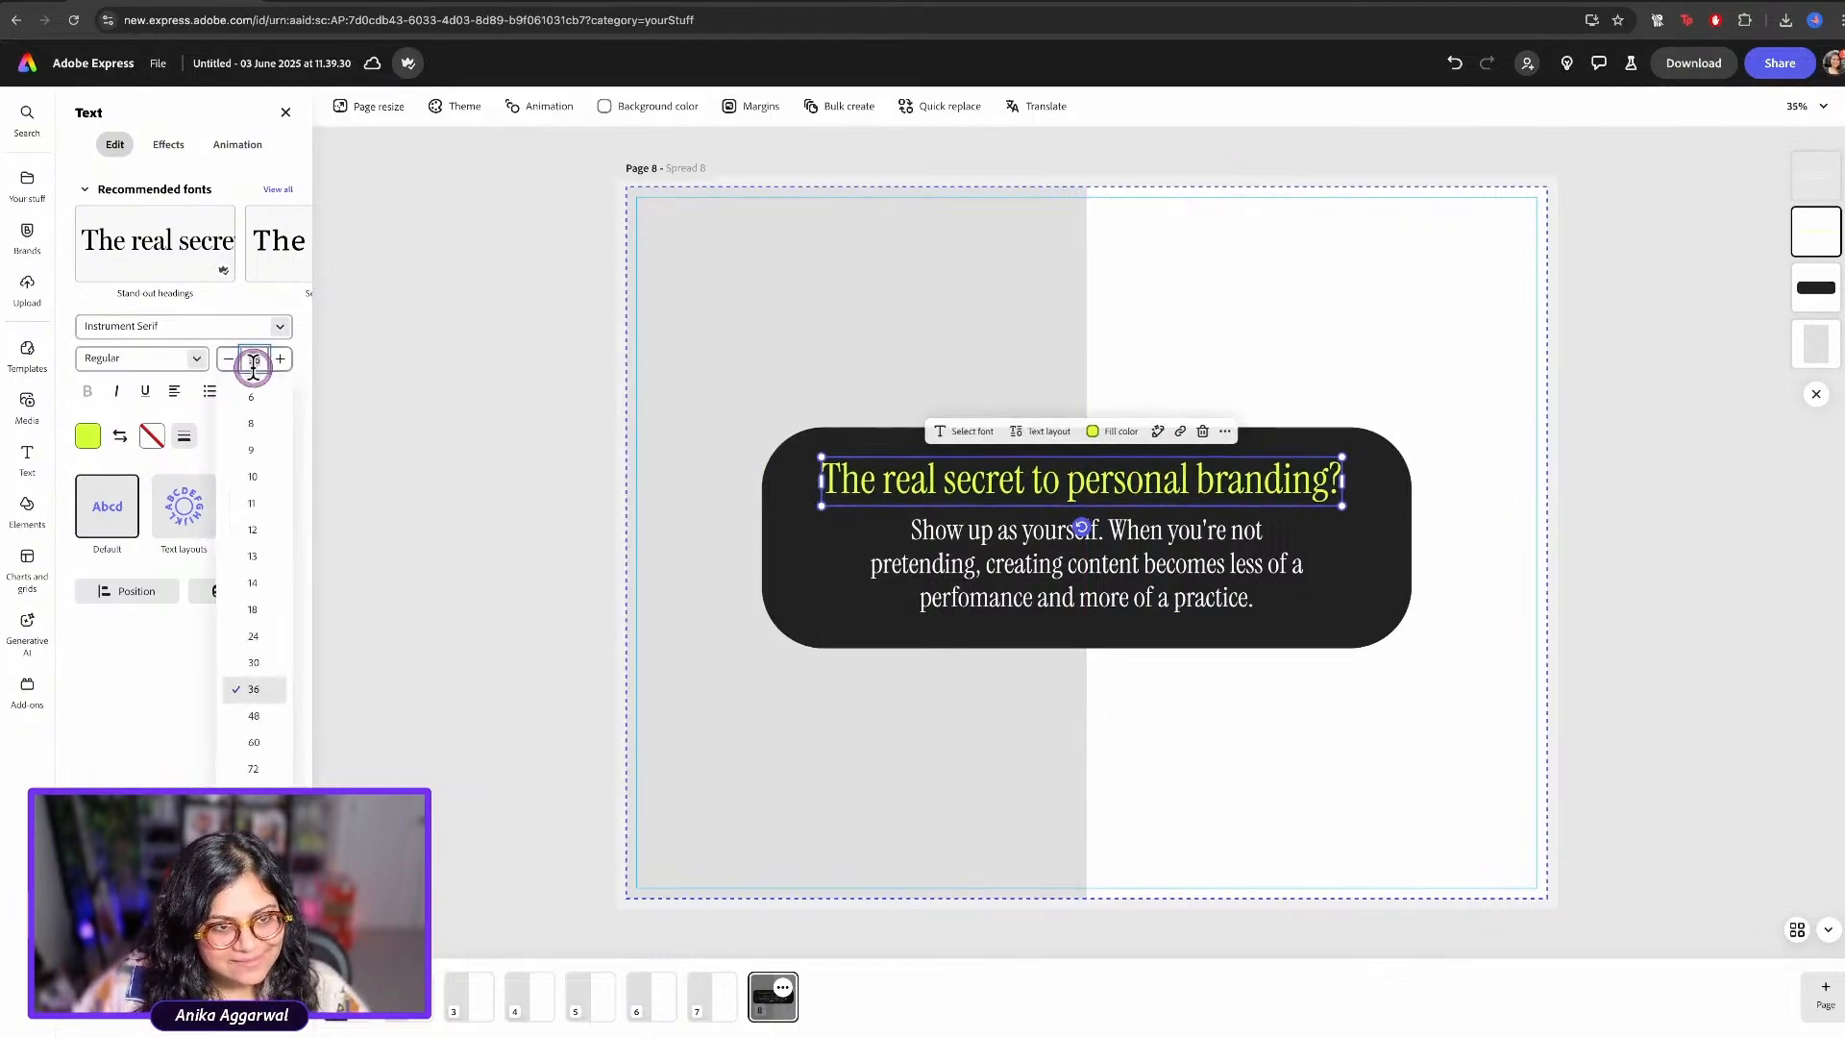
click(254, 658)
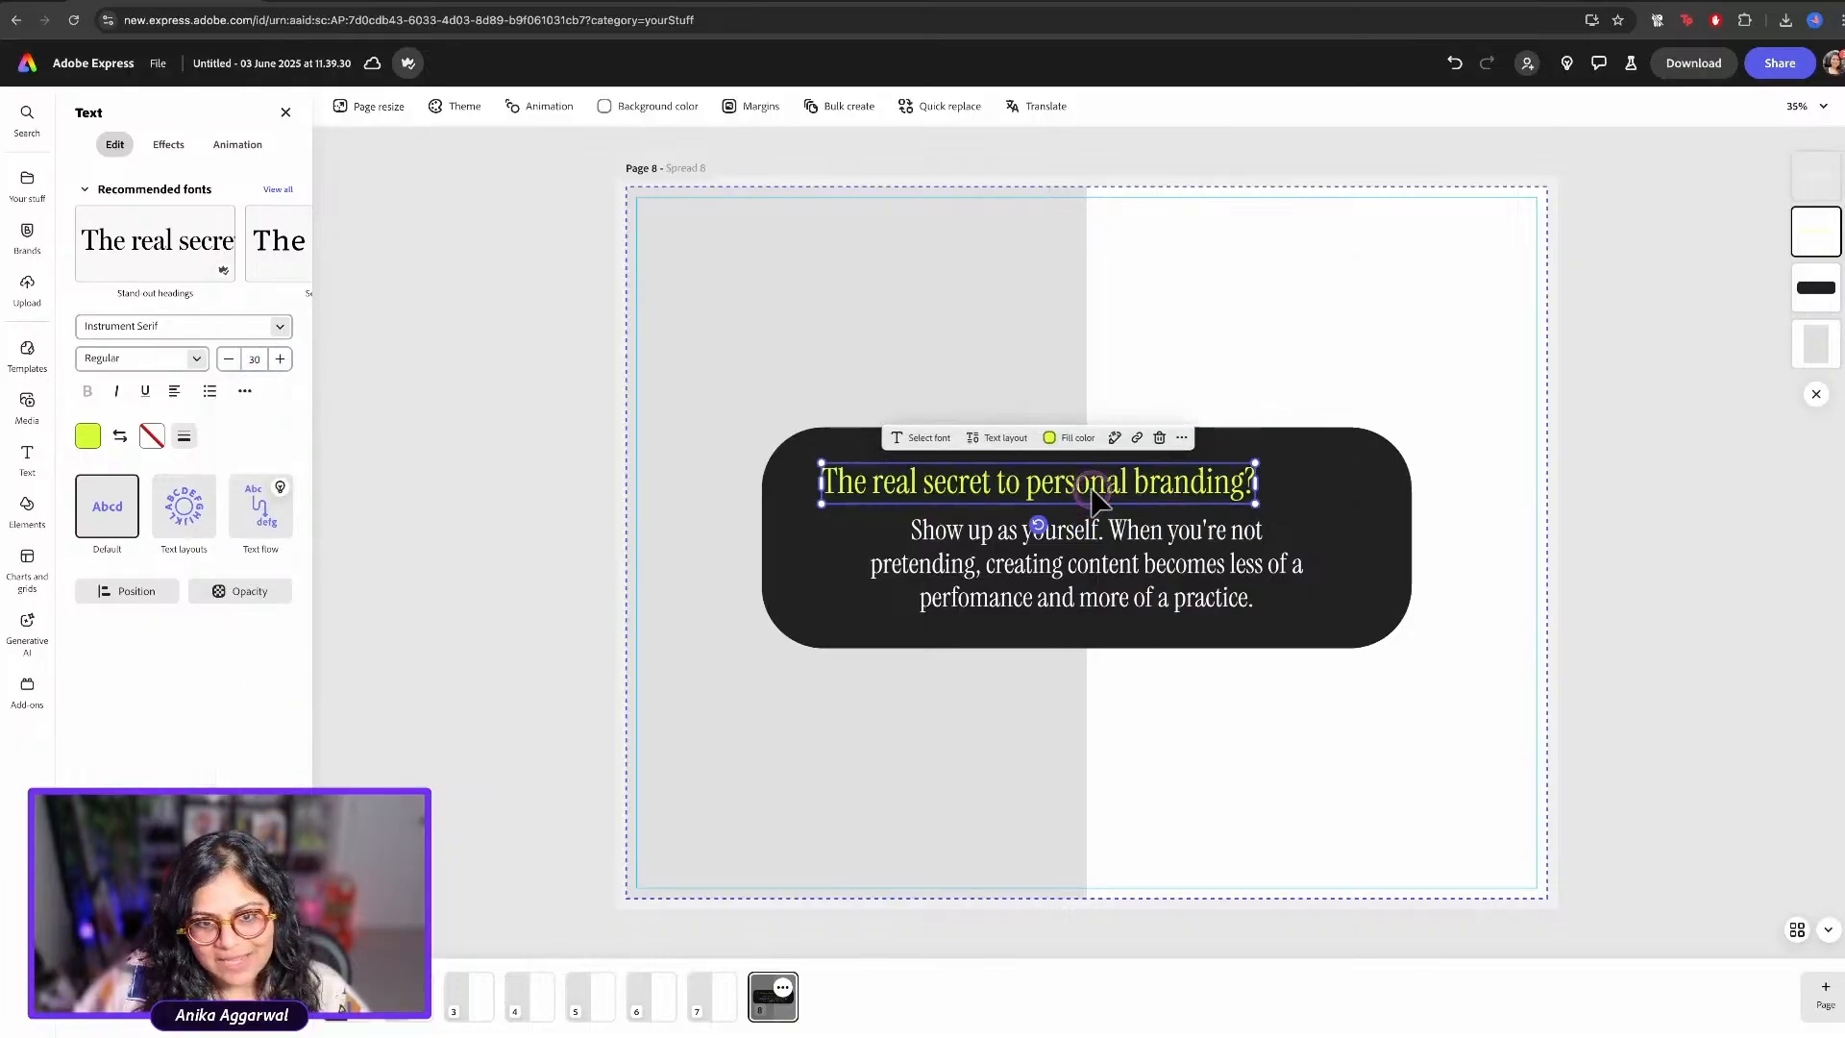
drag(1095, 495, 1158, 488)
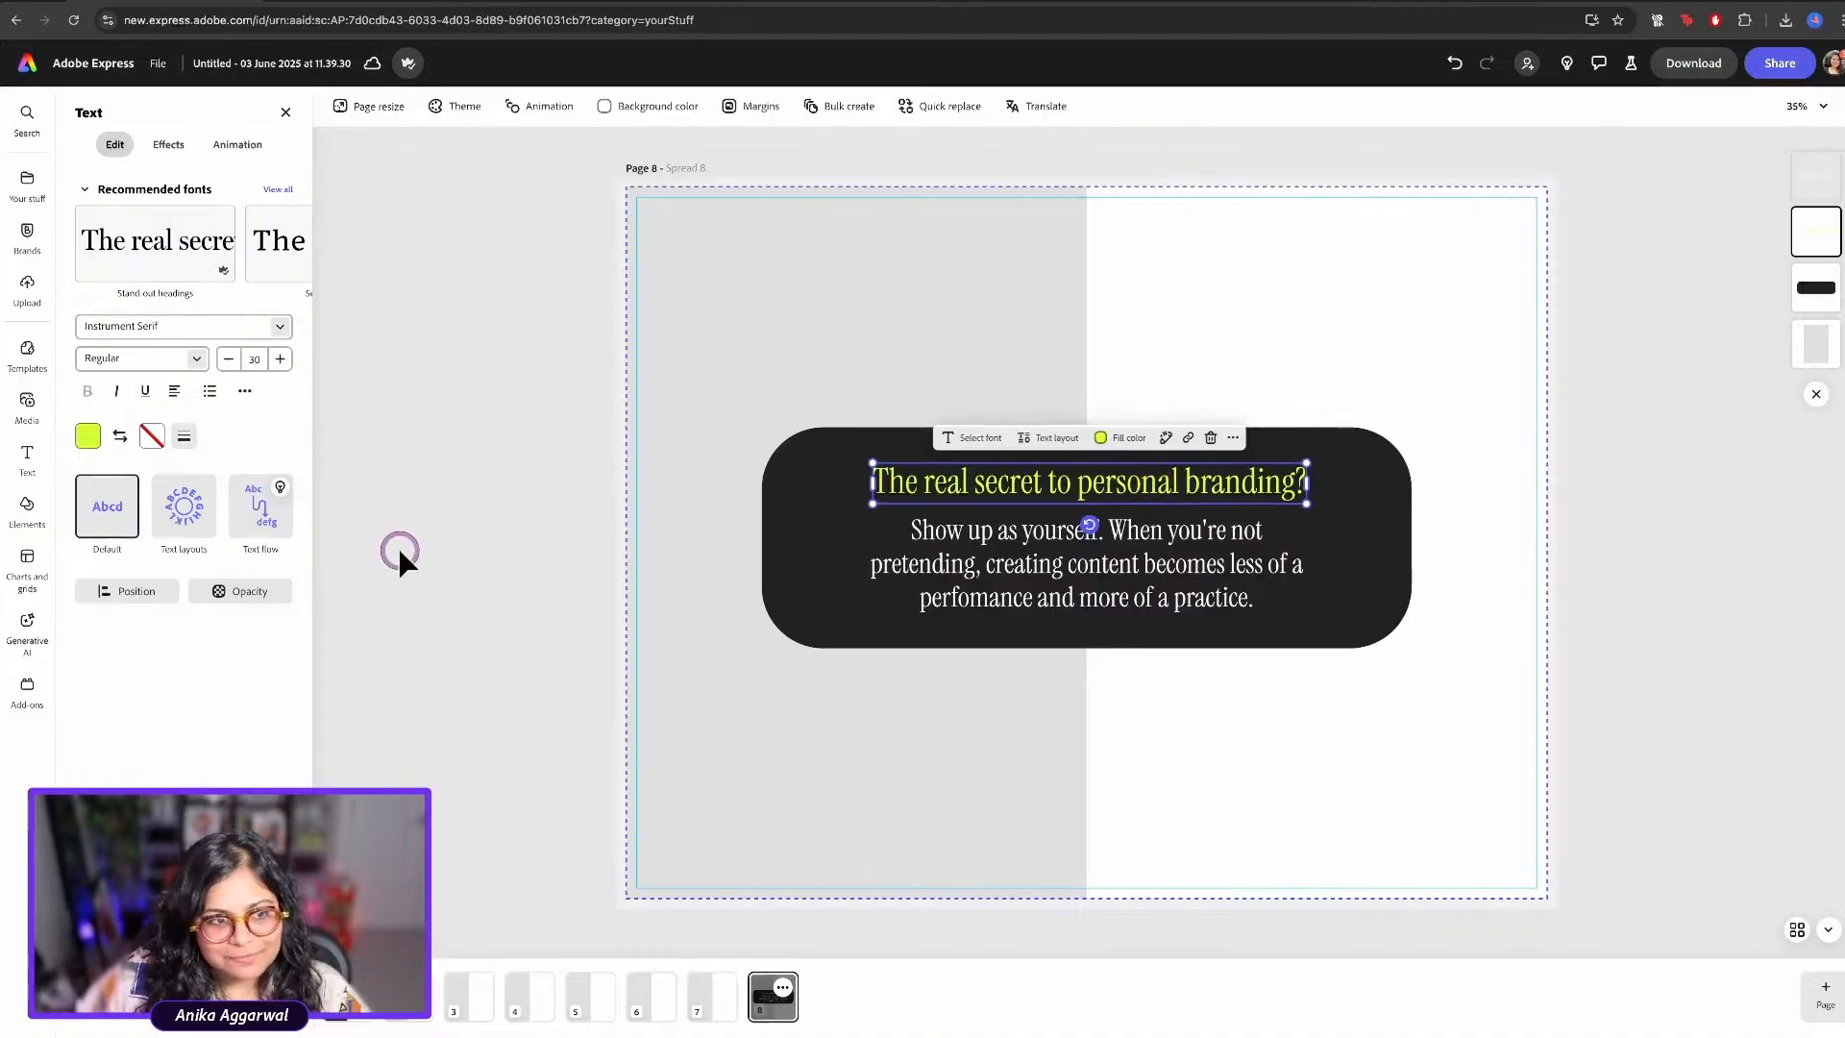
click(107, 596)
click(219, 705)
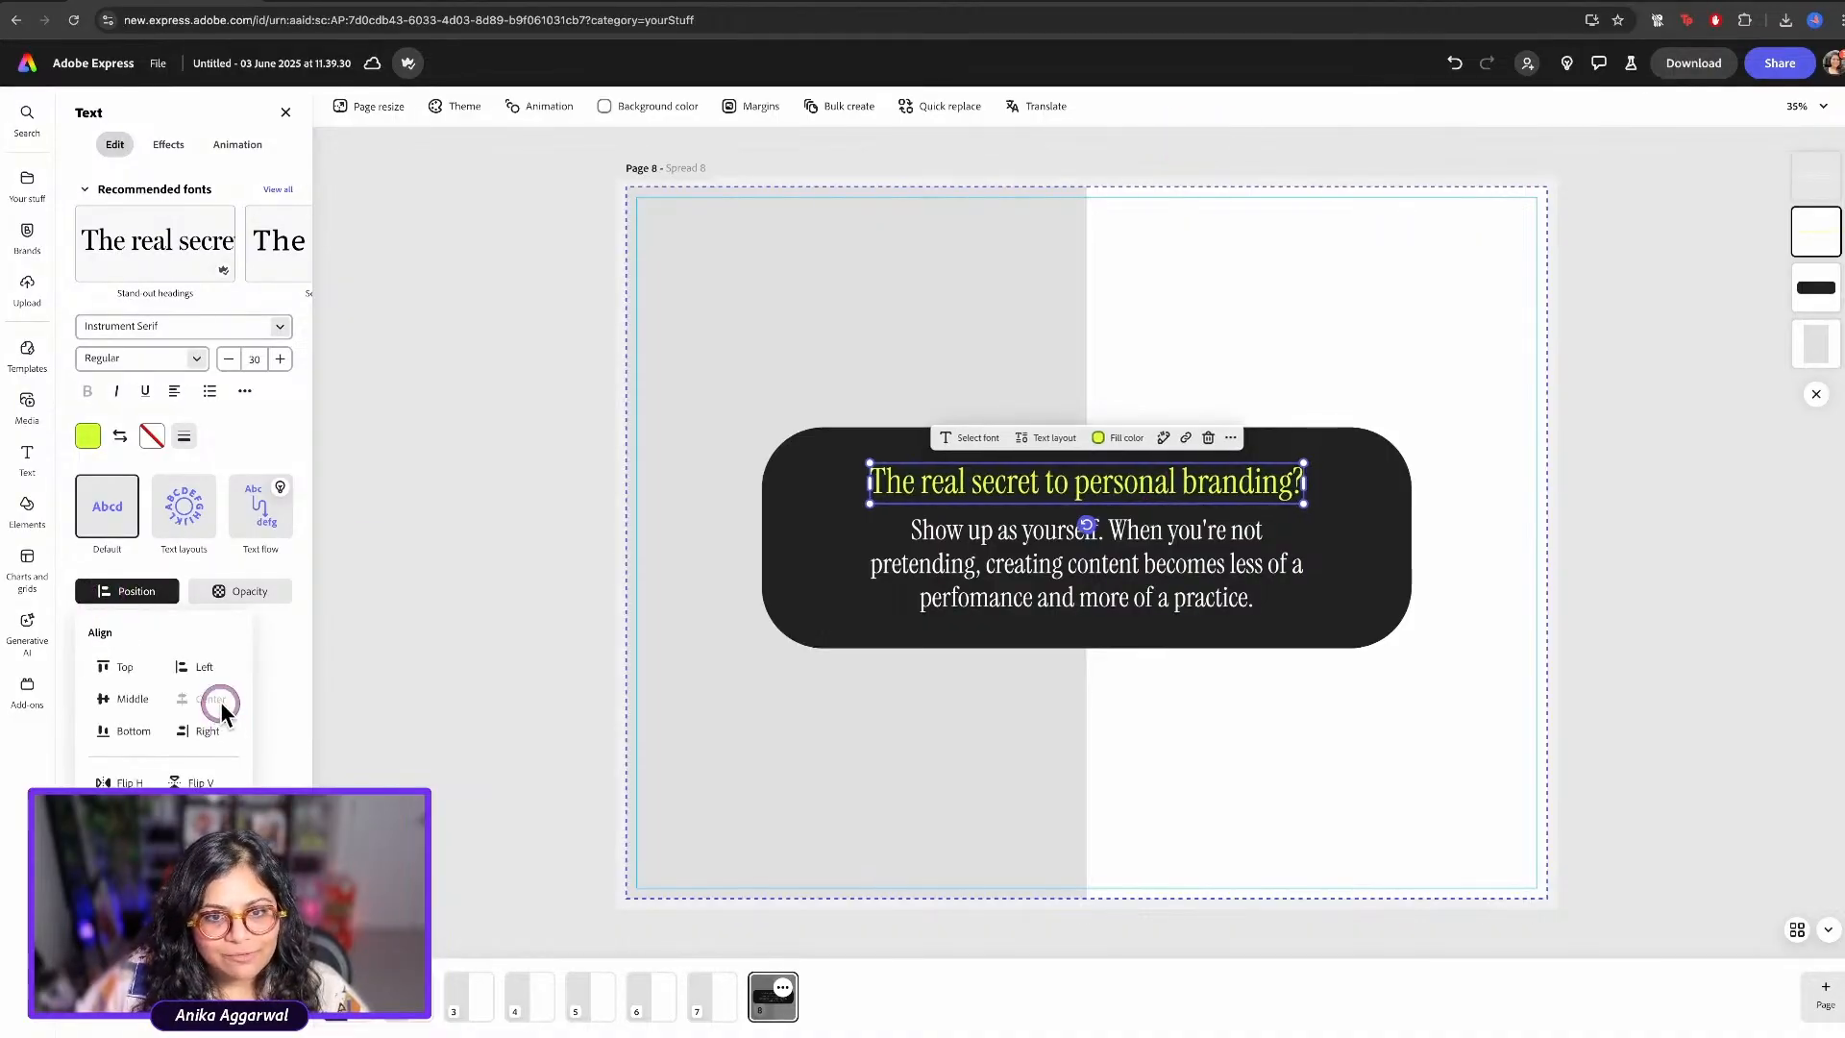
click(1635, 420)
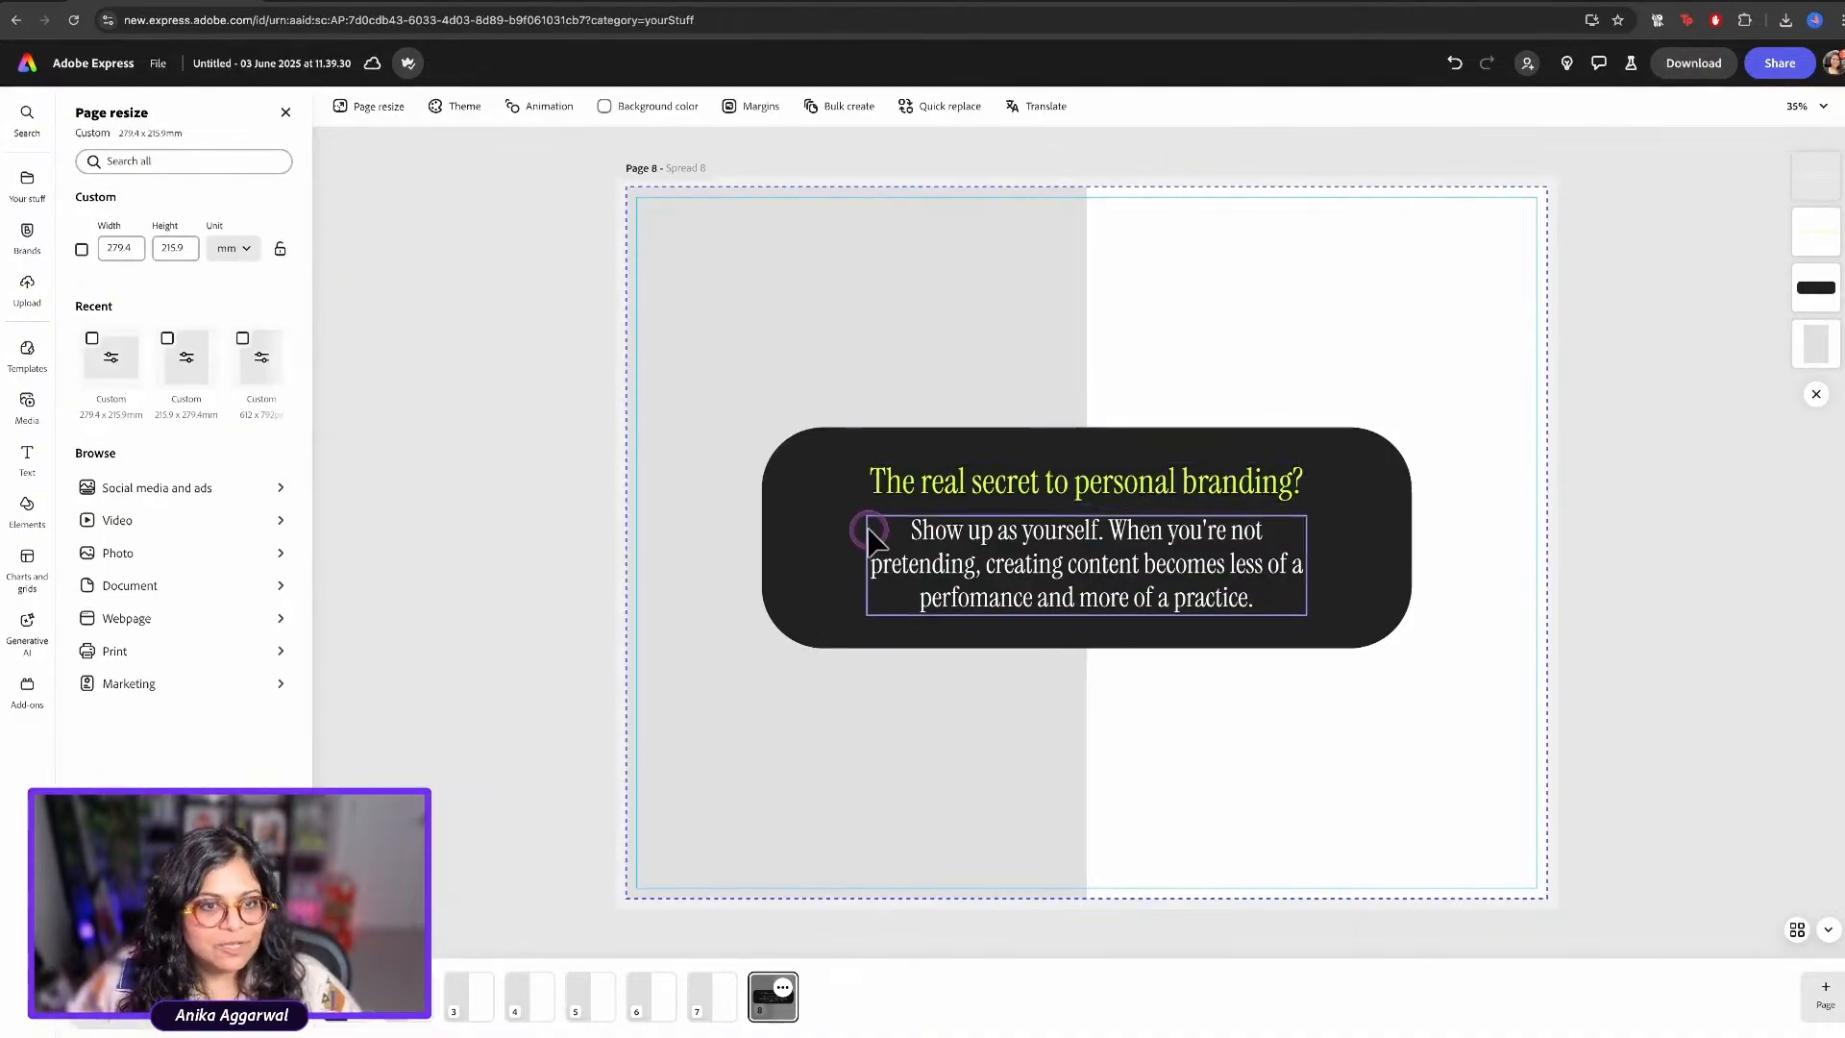
Delete the grey half-page rectangle from page 8 and place an enlarged pink asterisk from the zine assets library over the black bar's upper-right corner
click(823, 327)
key(BackSpace)
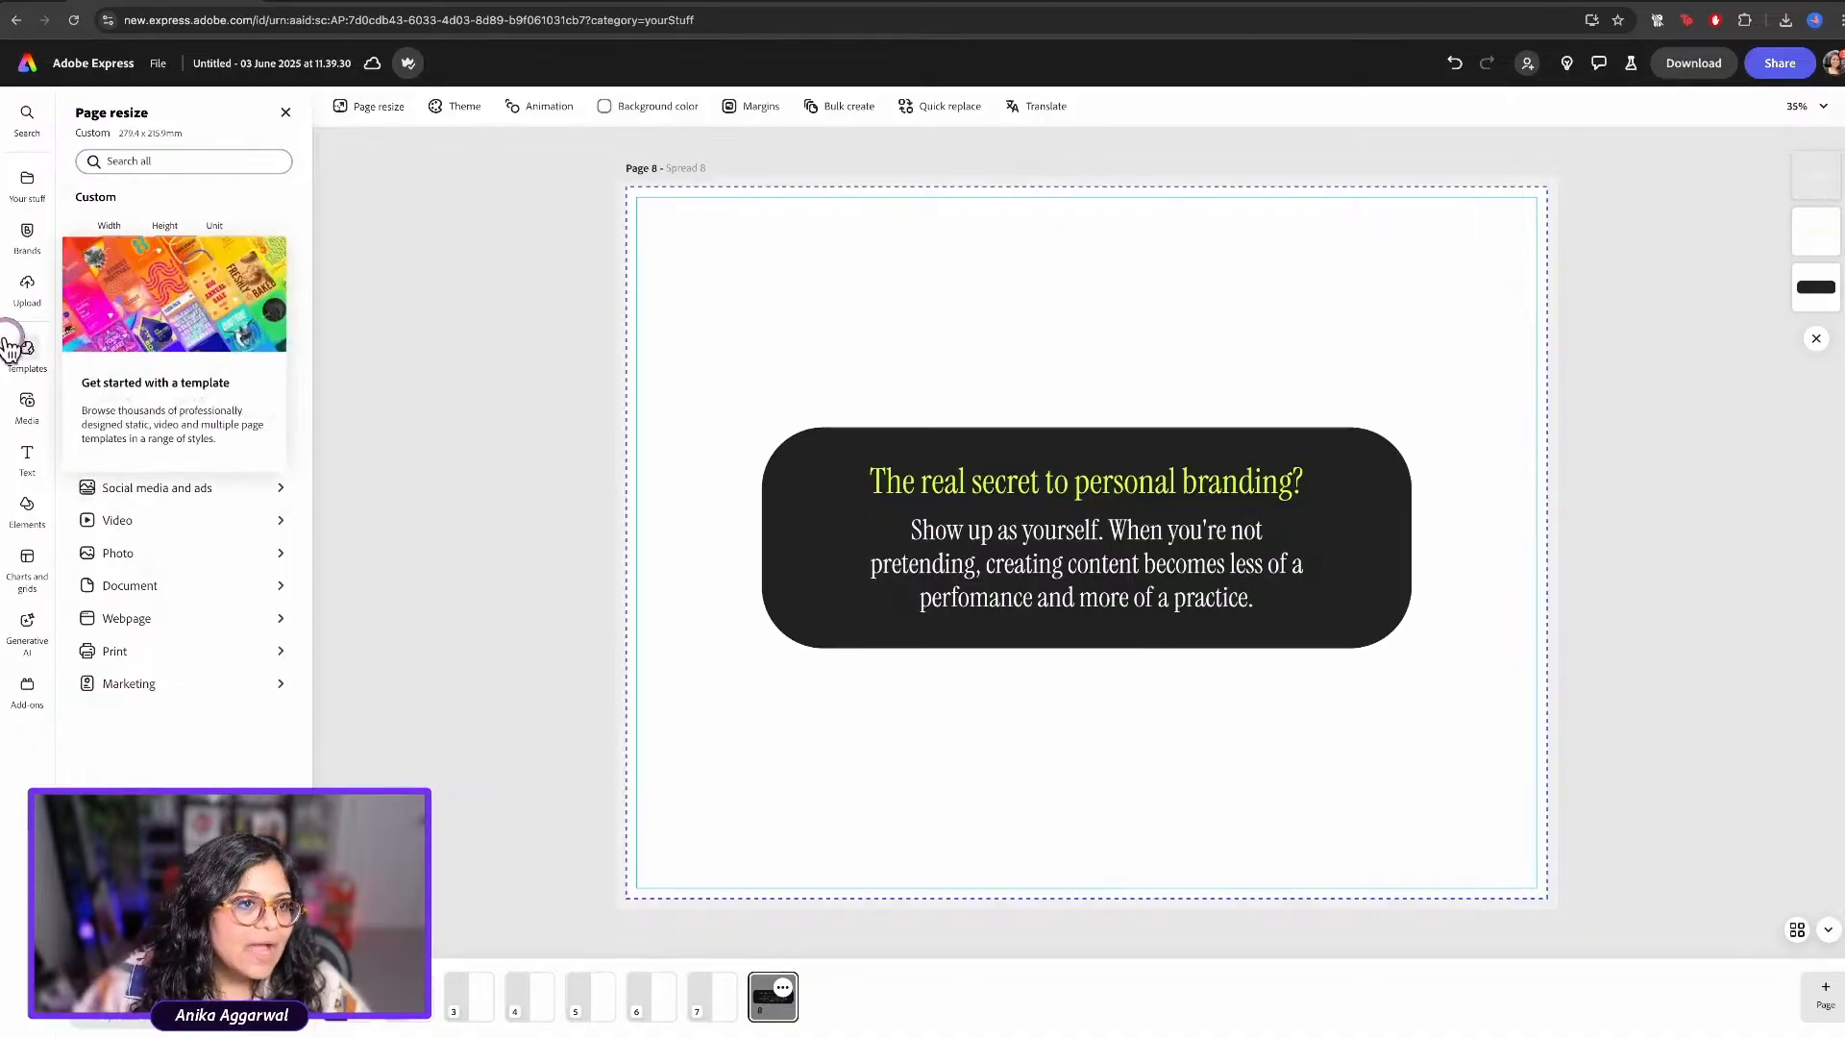
click(28, 180)
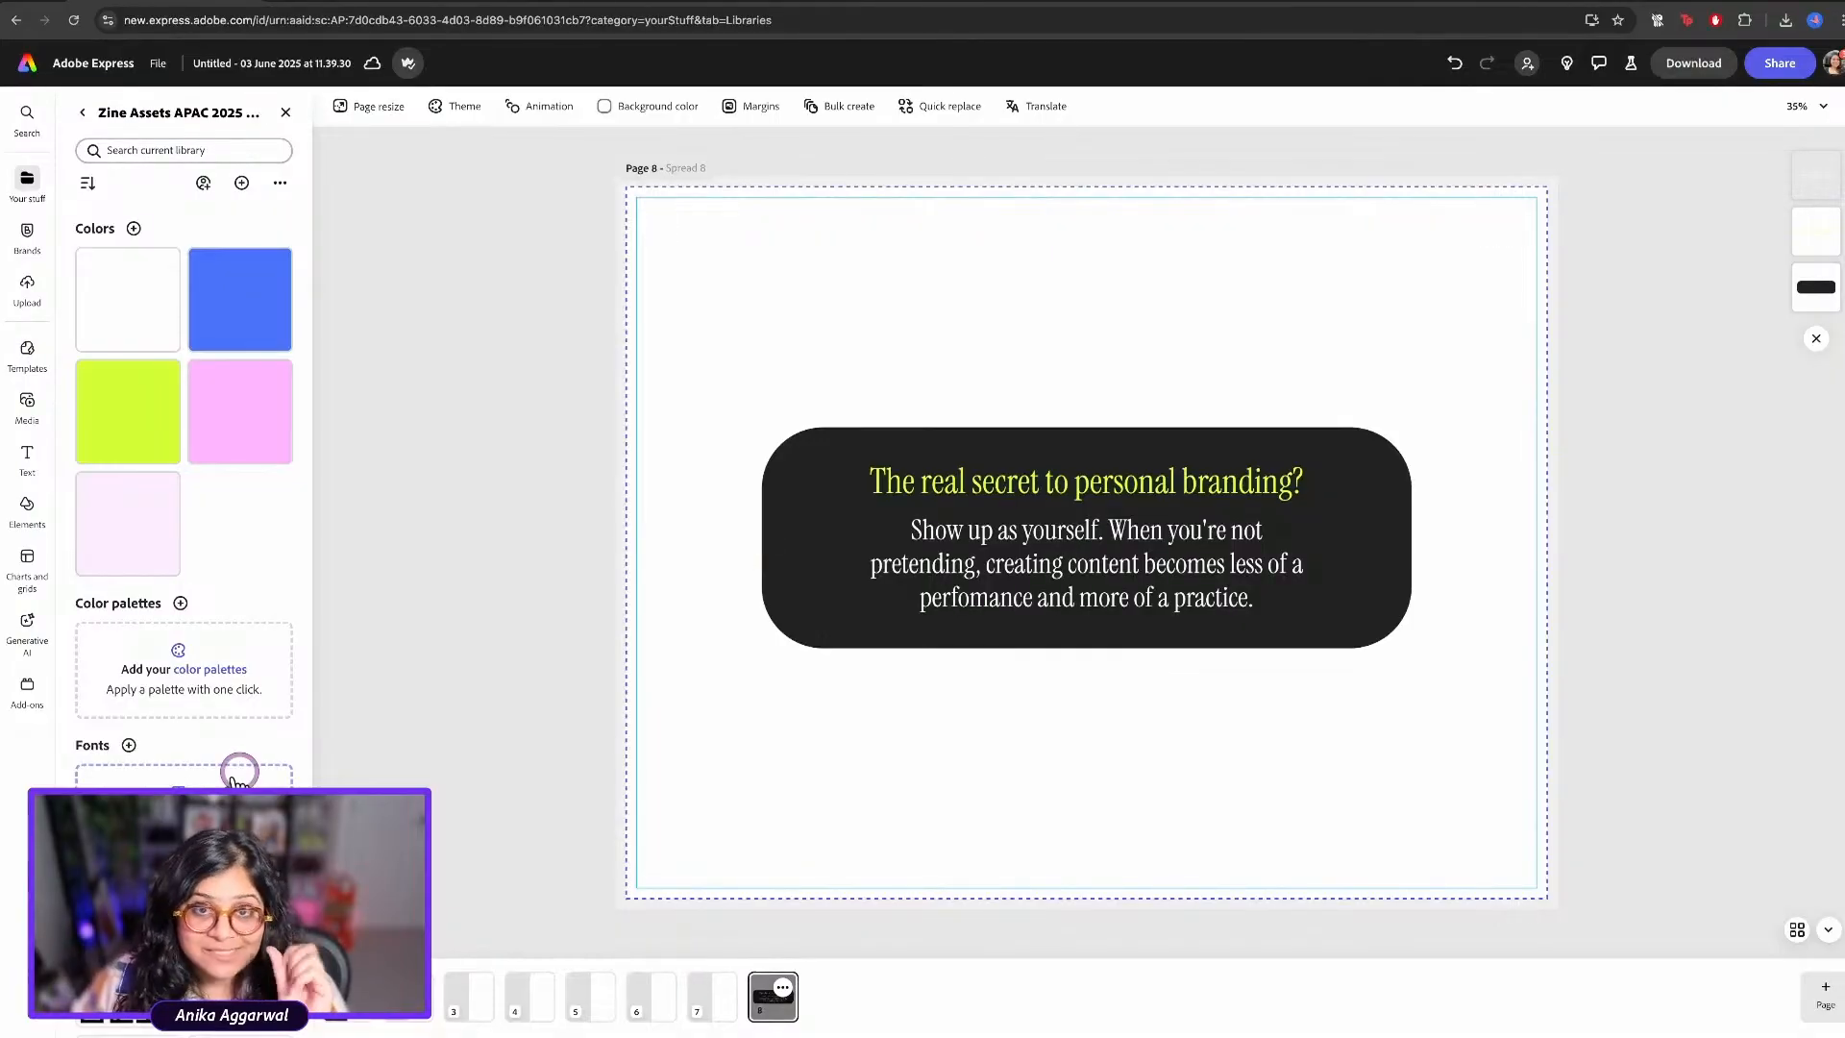
scroll(236, 780, down, 15)
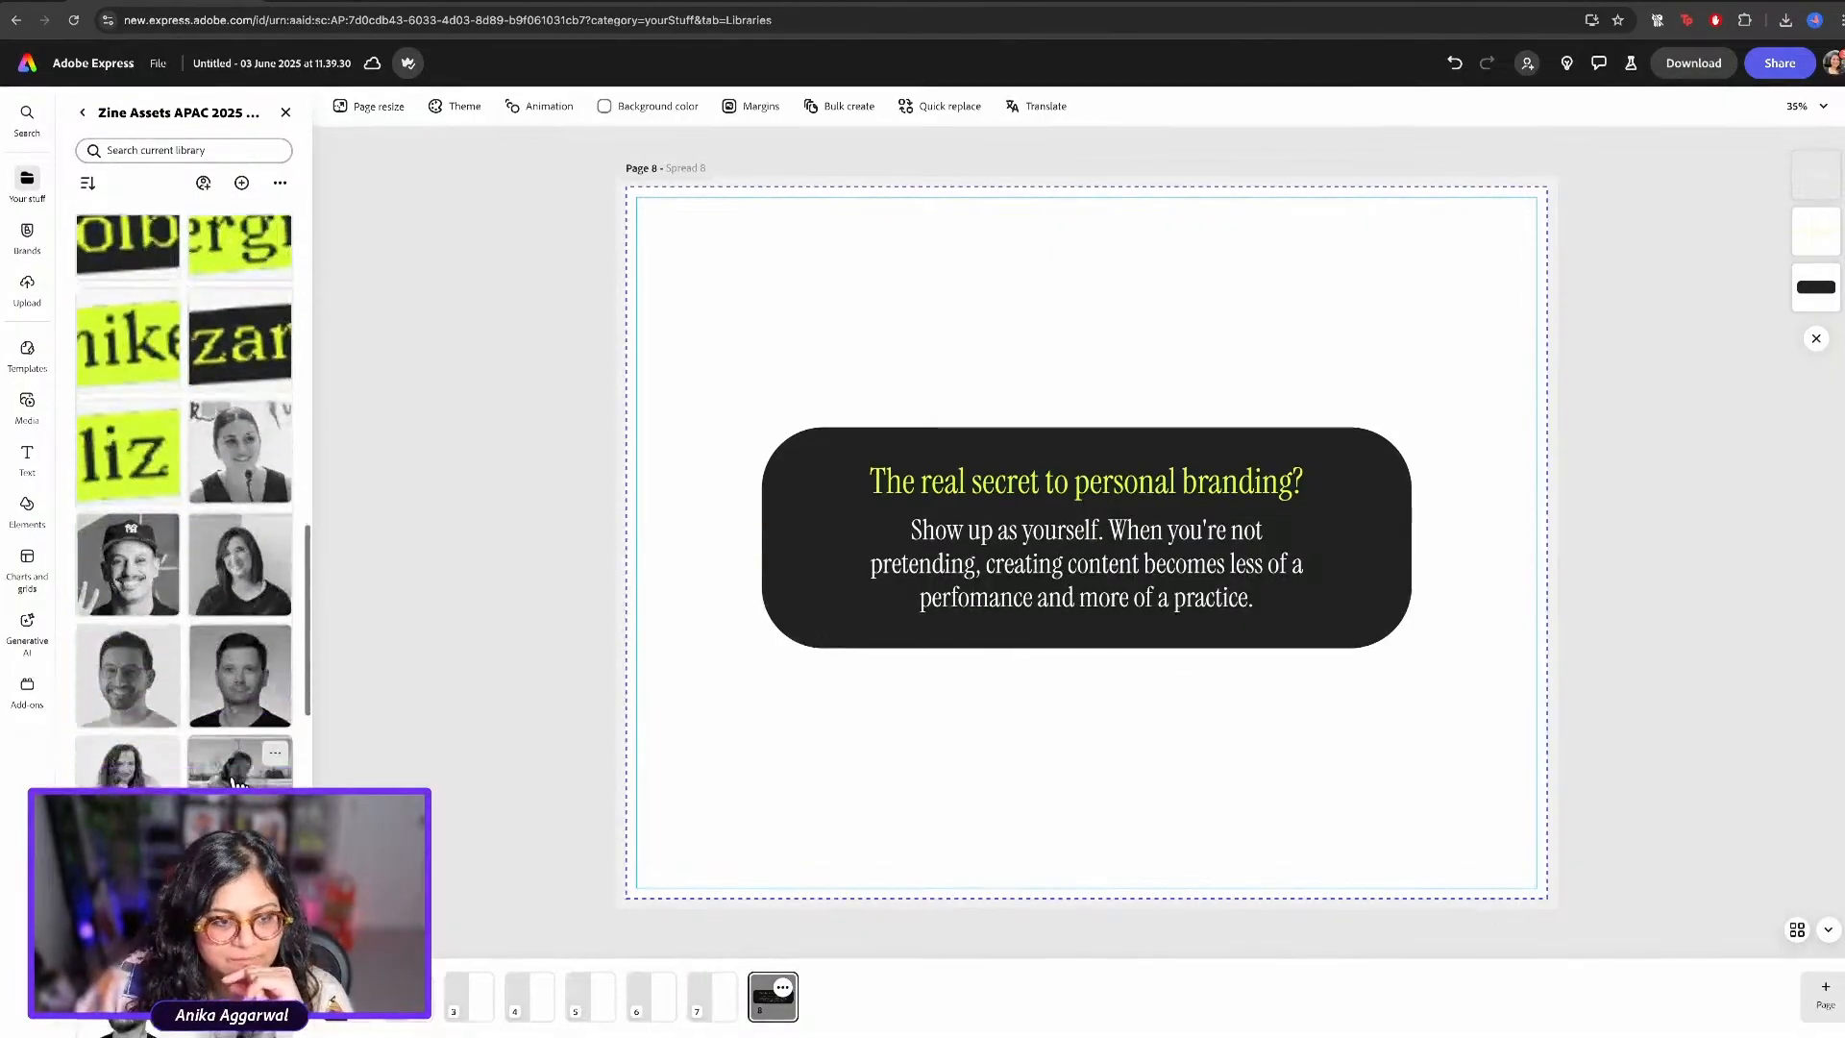
scroll(236, 781, down, 10)
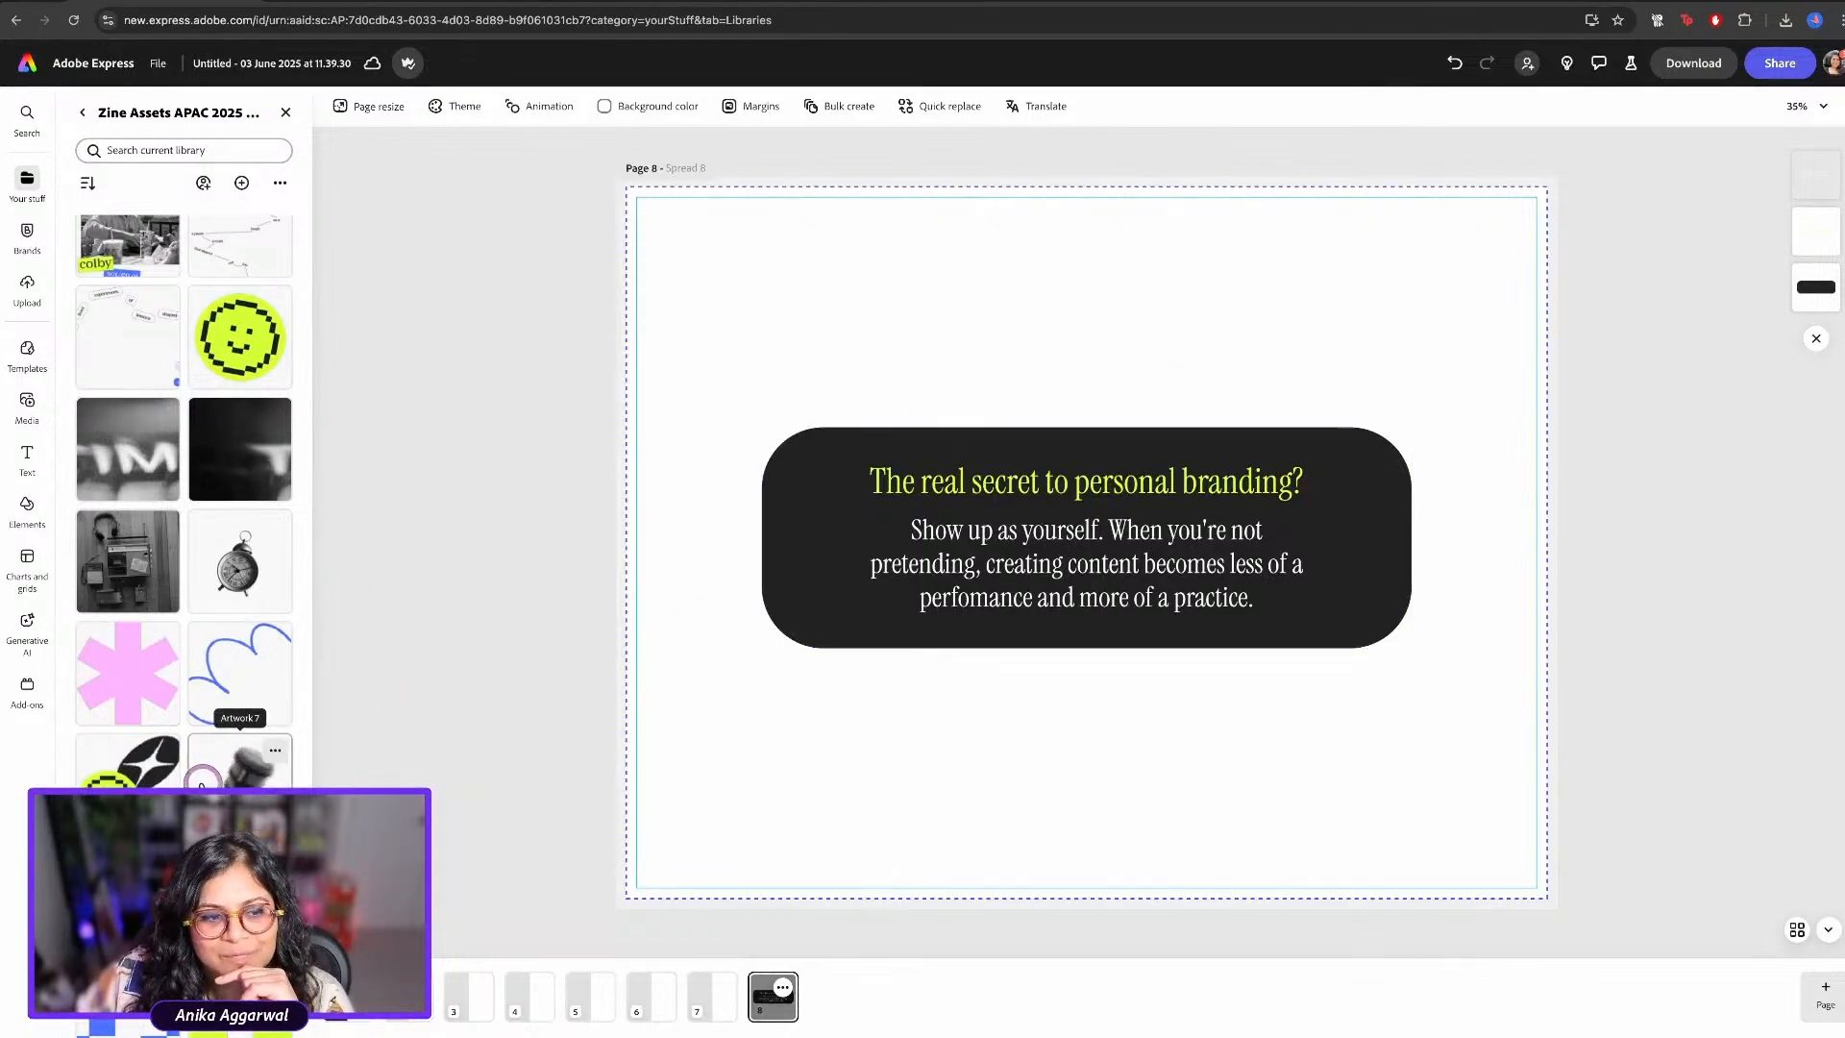
click(135, 667)
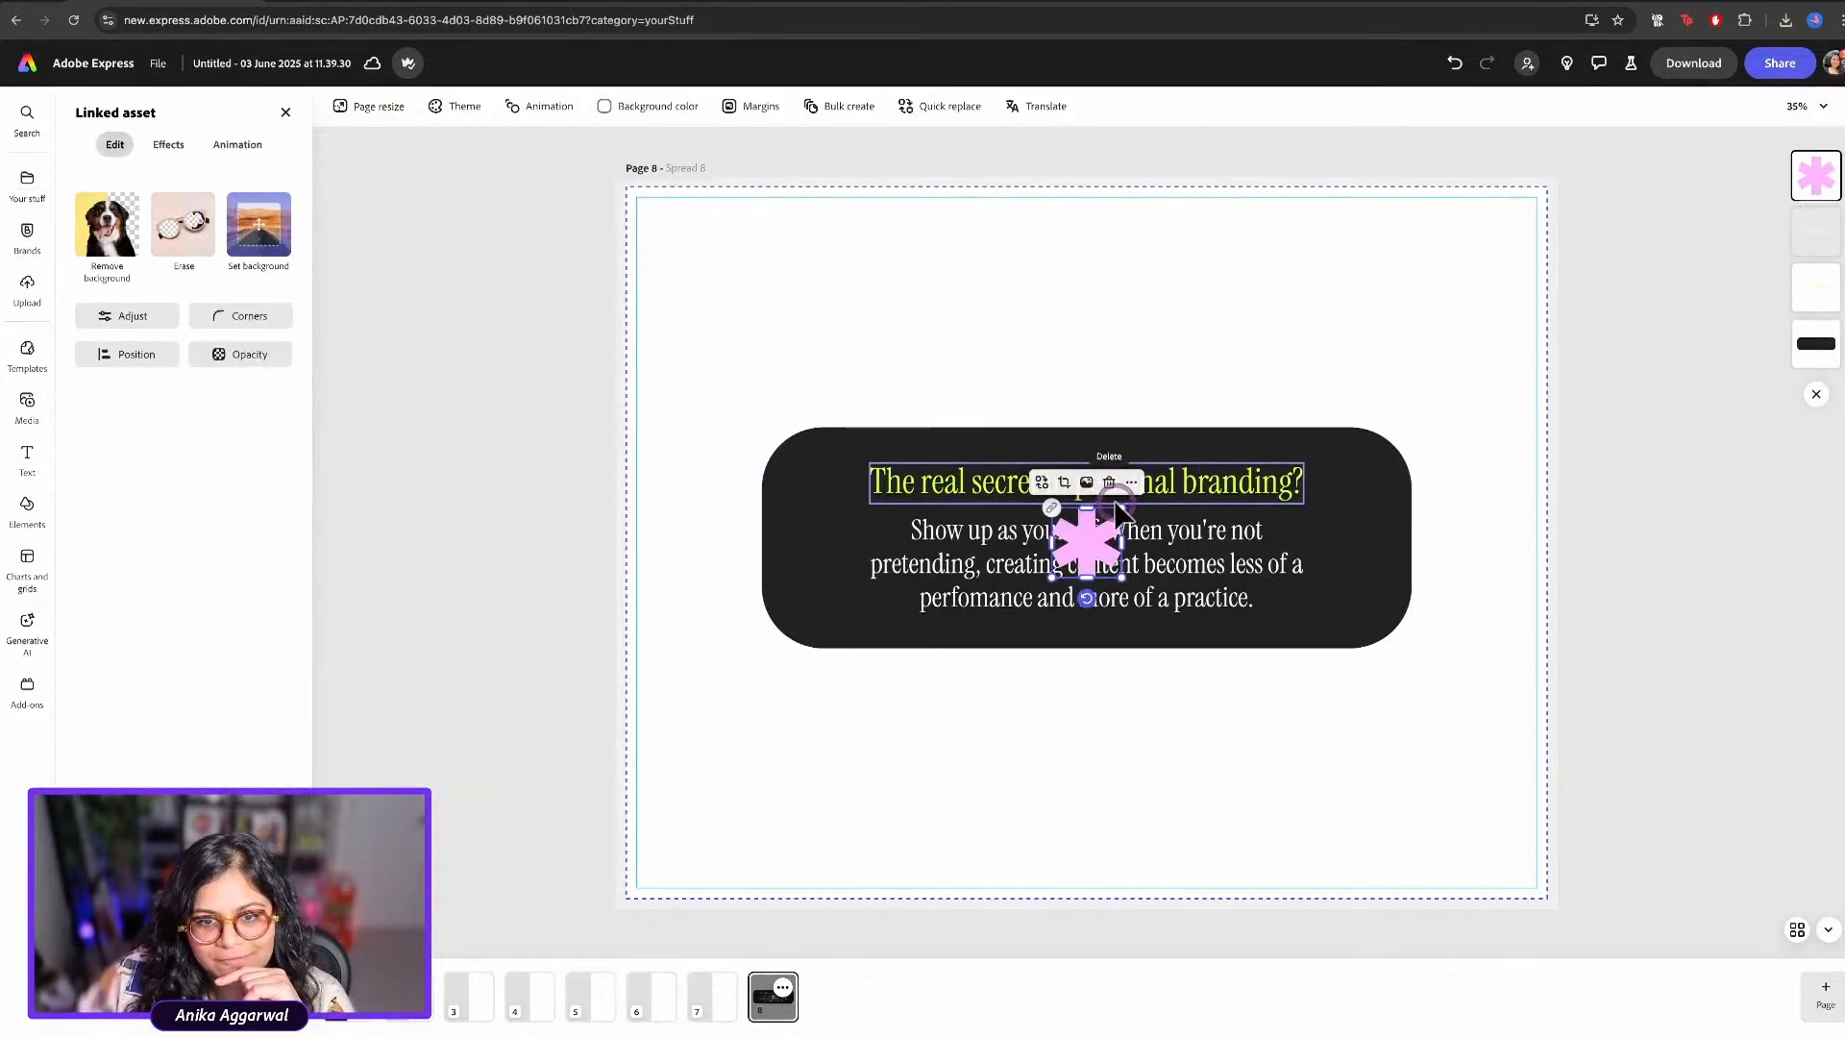
drag(1119, 507, 1428, 391)
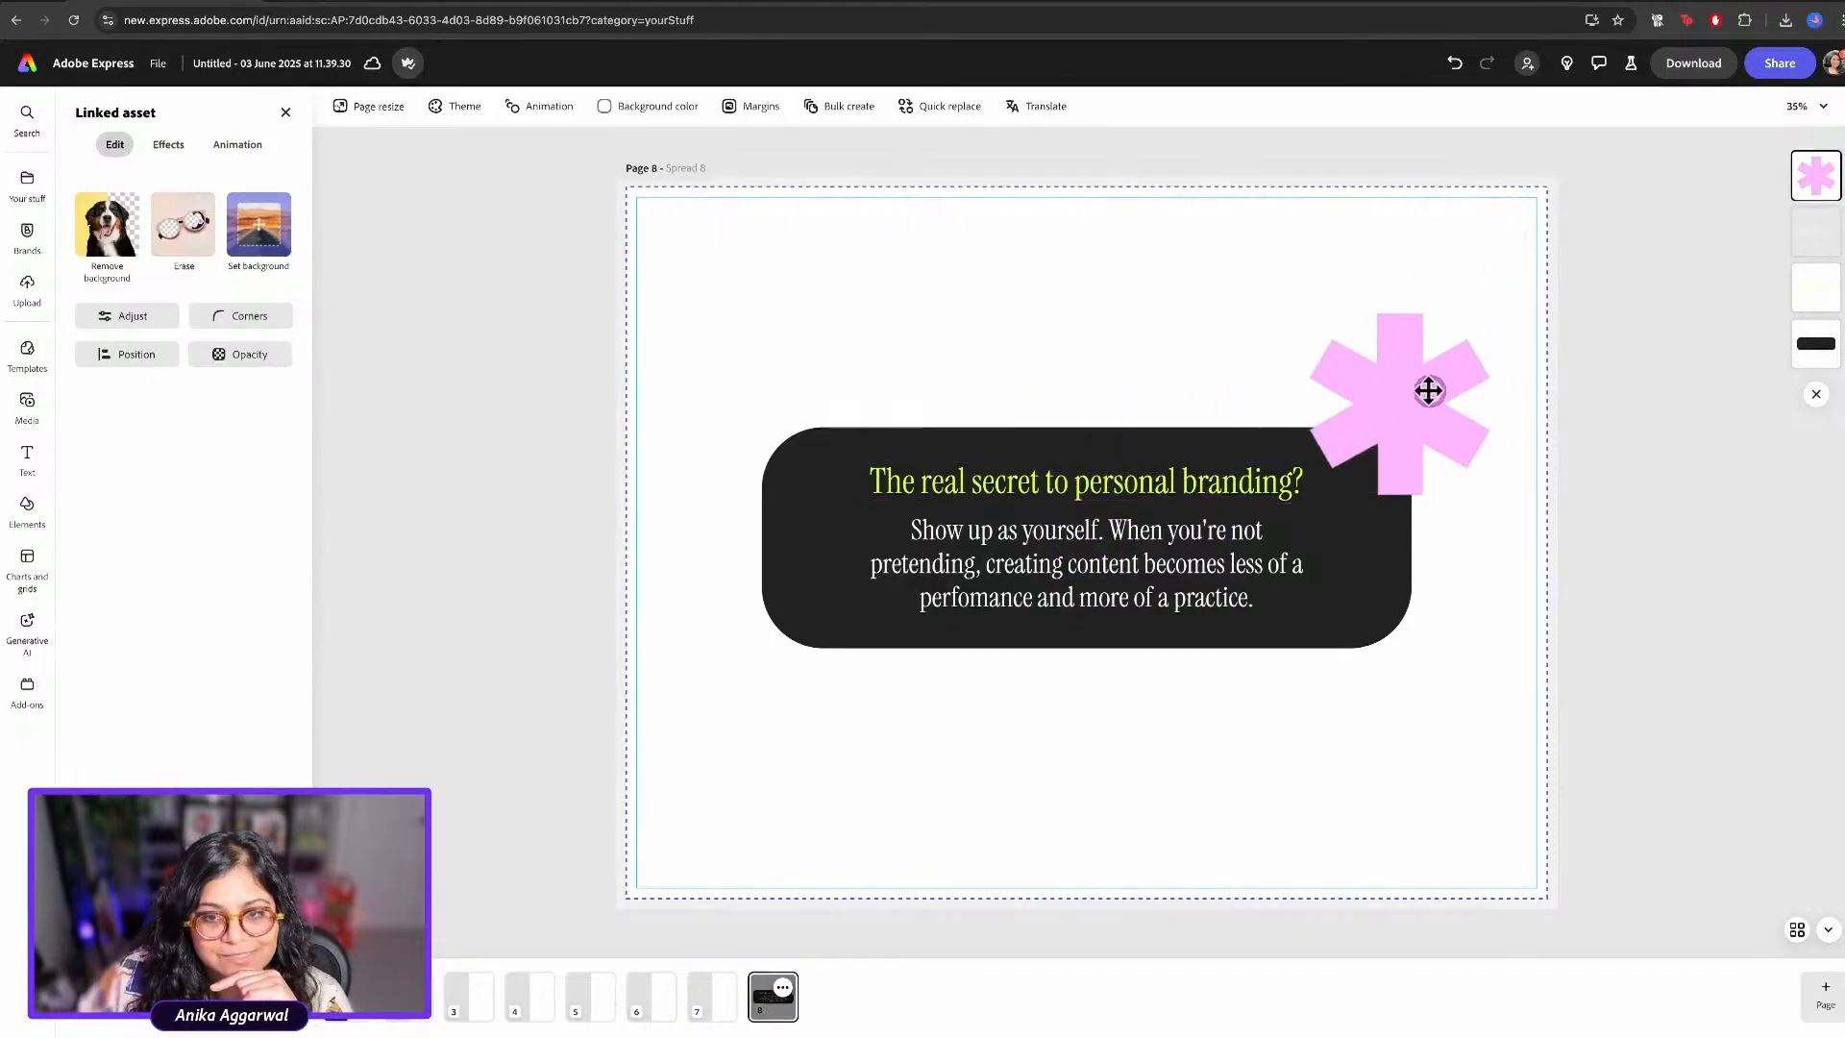
Increase the corner roundness of the black bar slightly
click(1365, 581)
drag(174, 407, 194, 411)
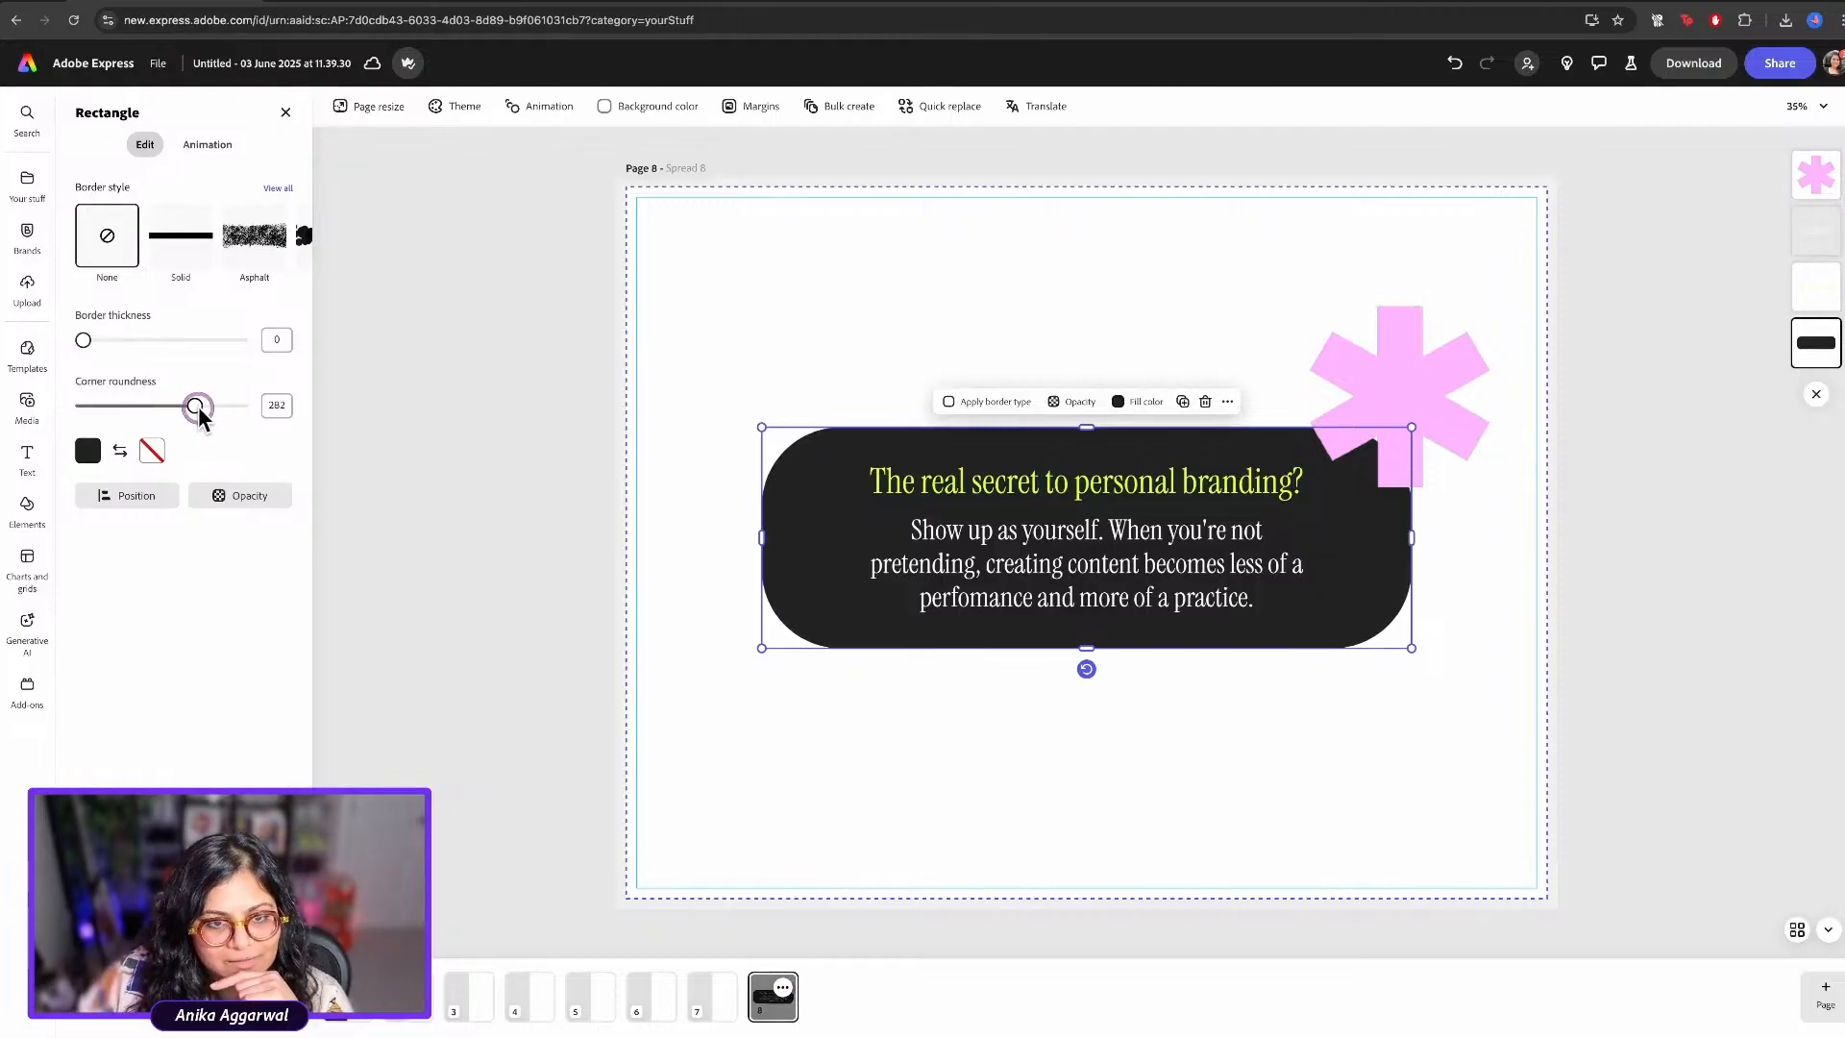
click(699, 322)
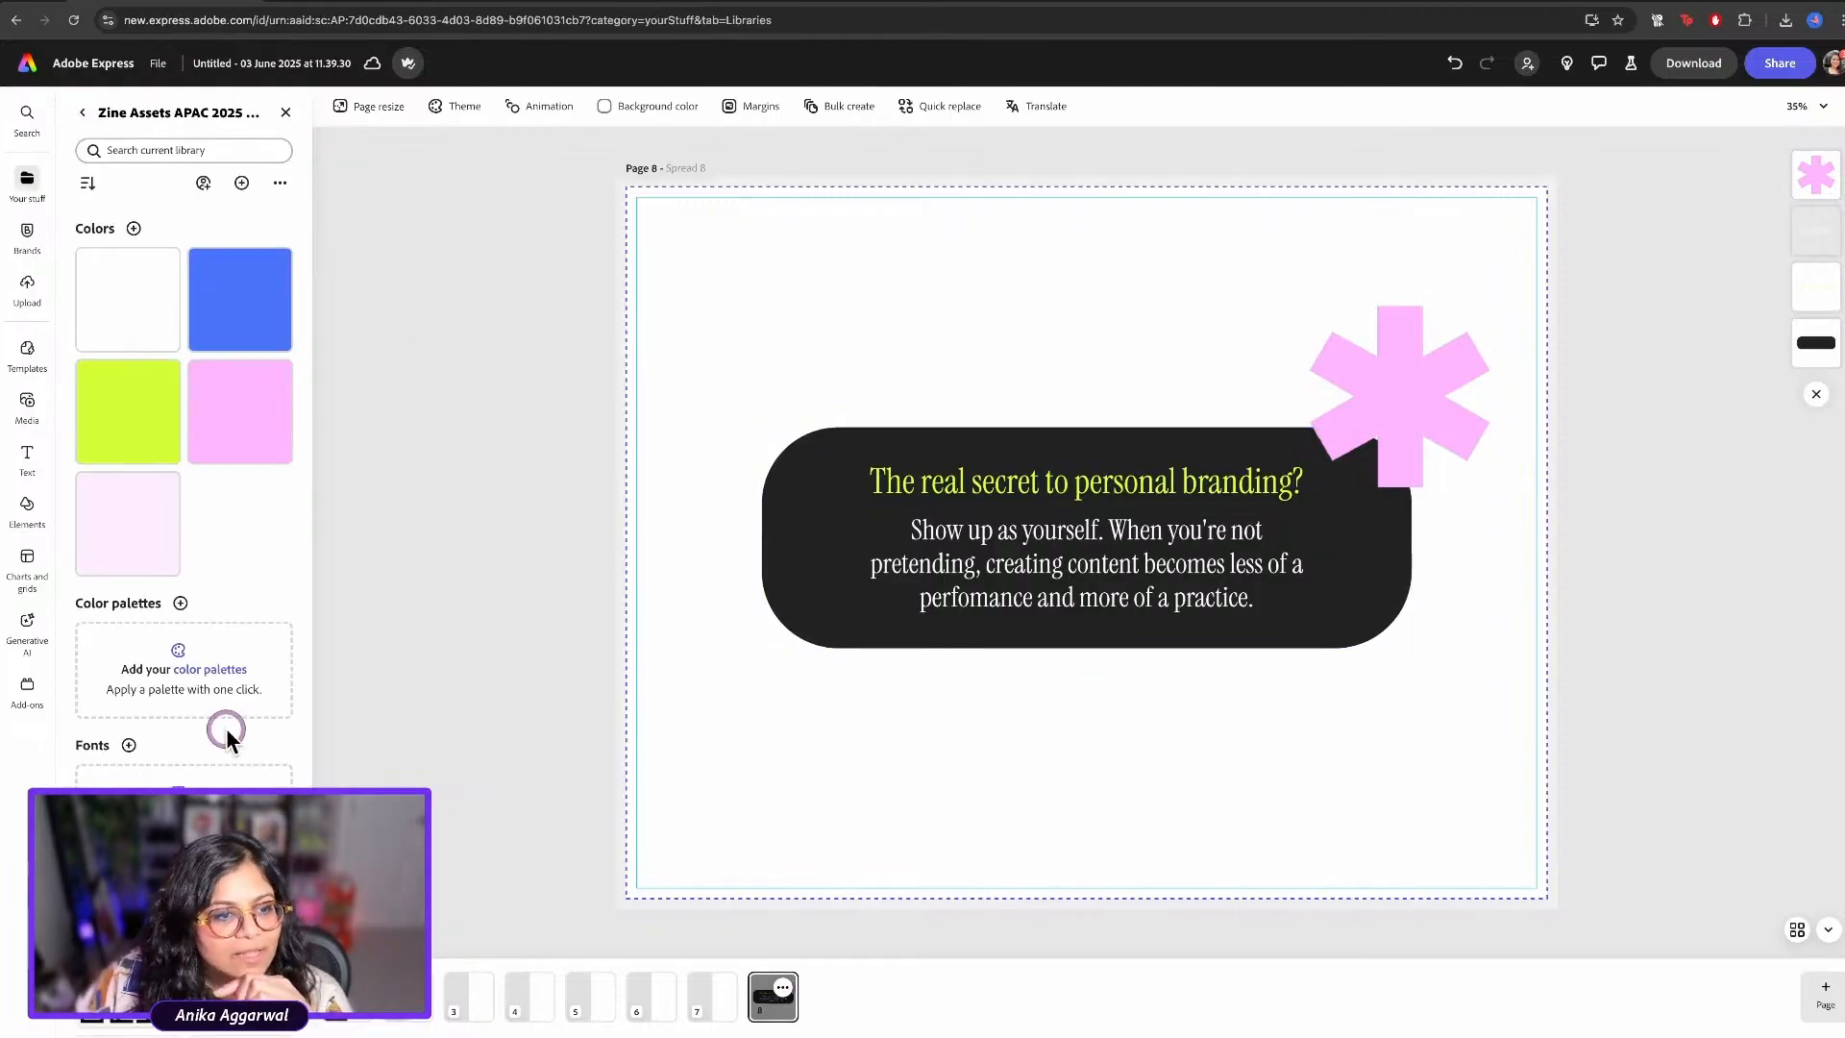
Add the blue squiggle from the zine assets library, enlarged and overlapping the black bar's lower-left corner
scroll(227, 729, down, 15)
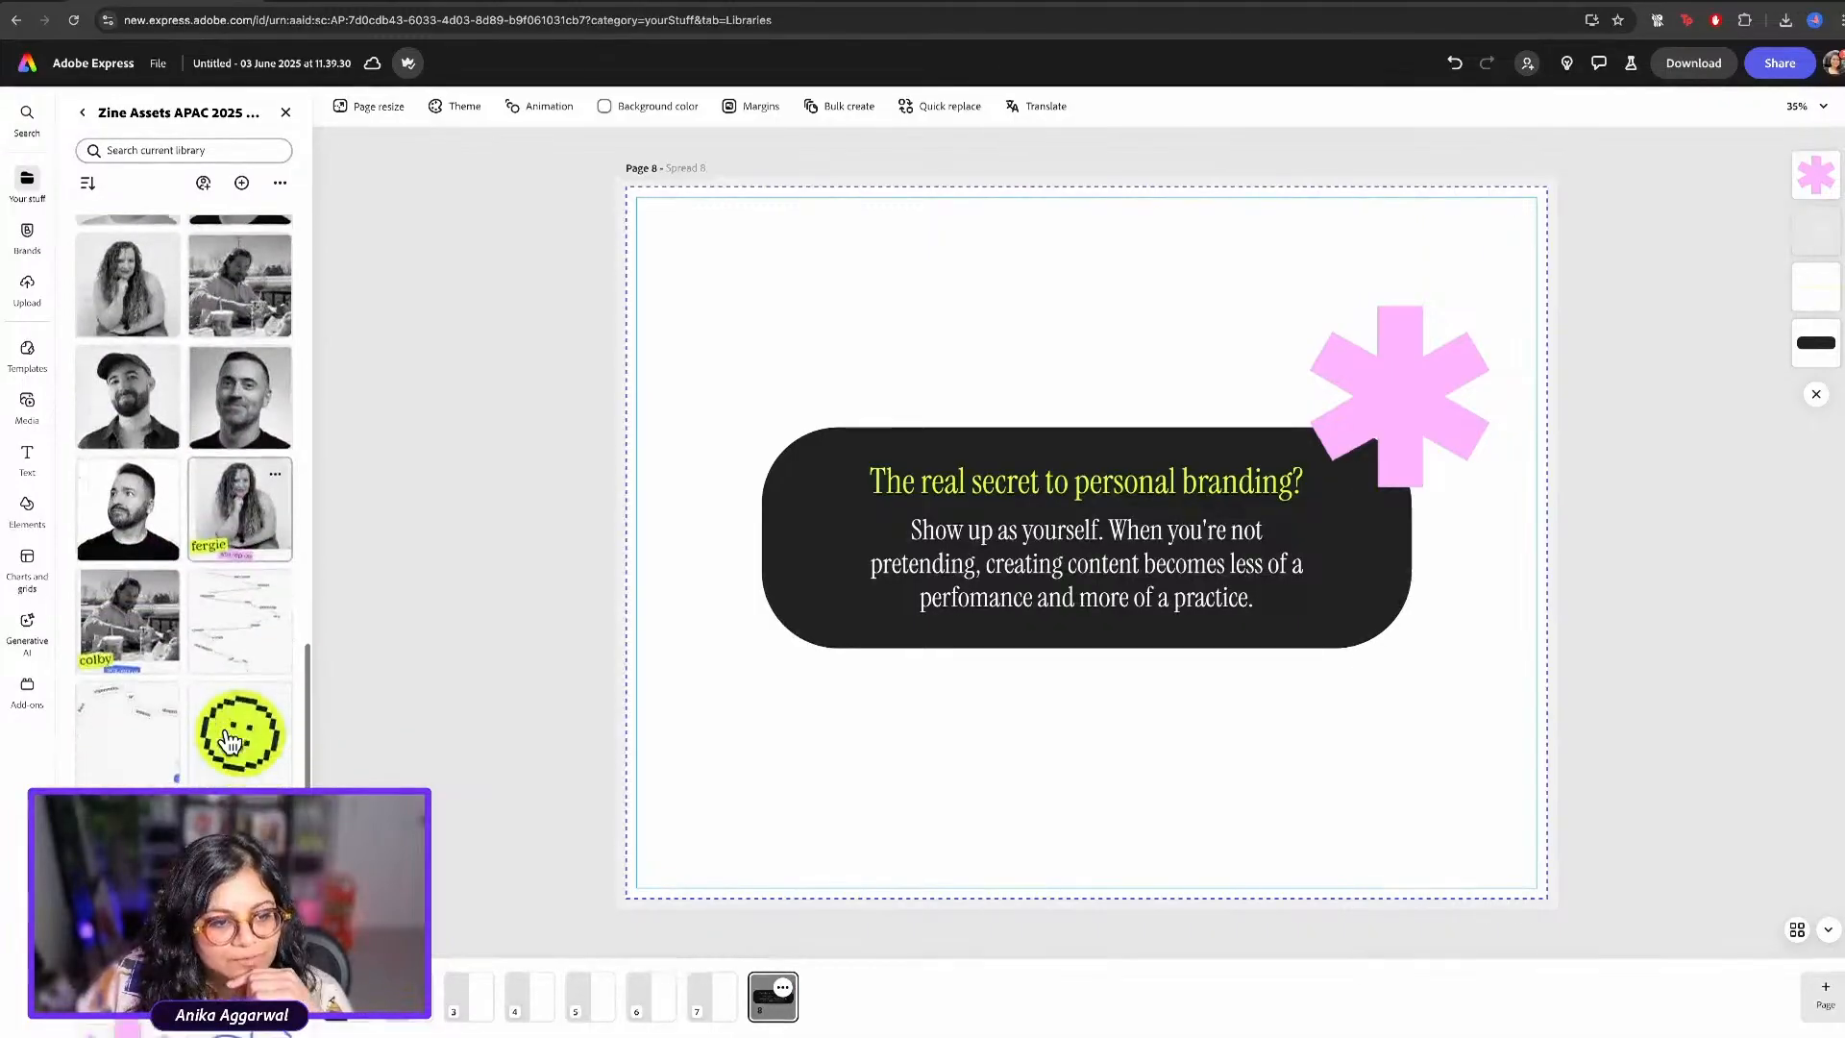
scroll(231, 740, down, 5)
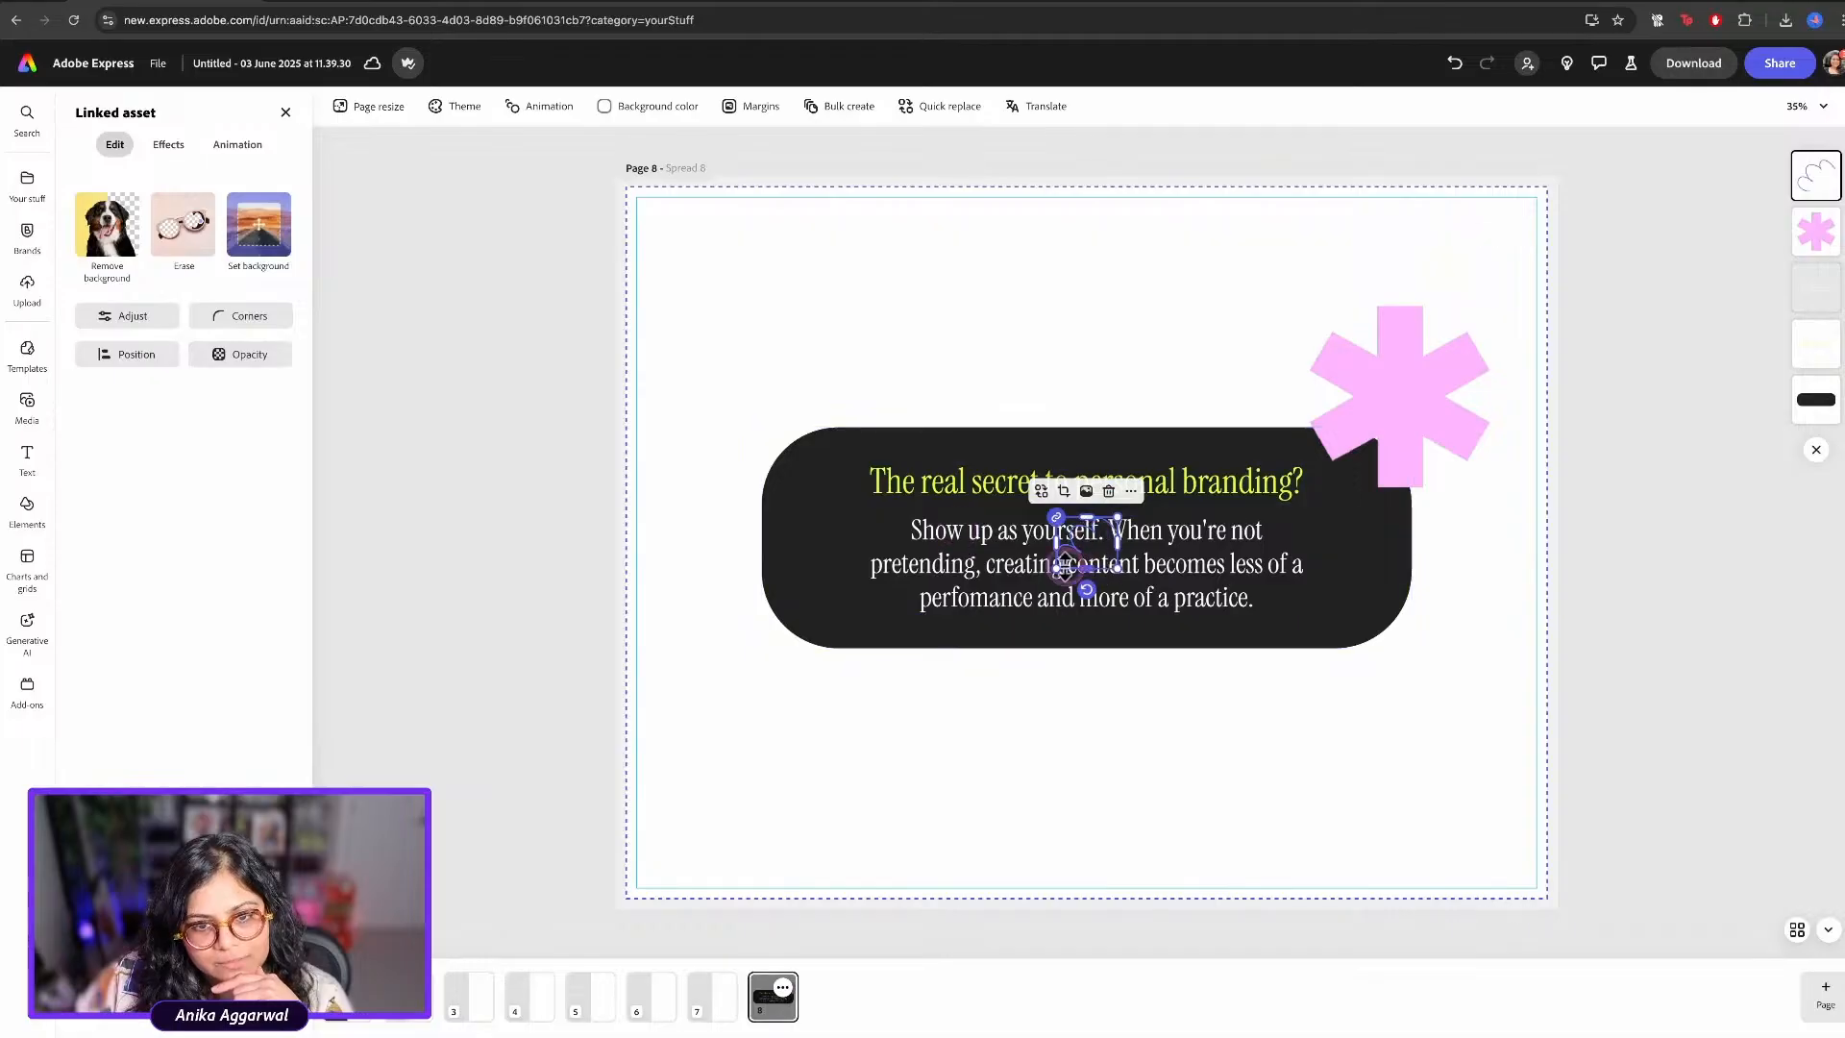
mouse_move(1033, 601)
mouse_down()
mouse_move(782, 679)
mouse_move(722, 664)
mouse_up()
click(1172, 759)
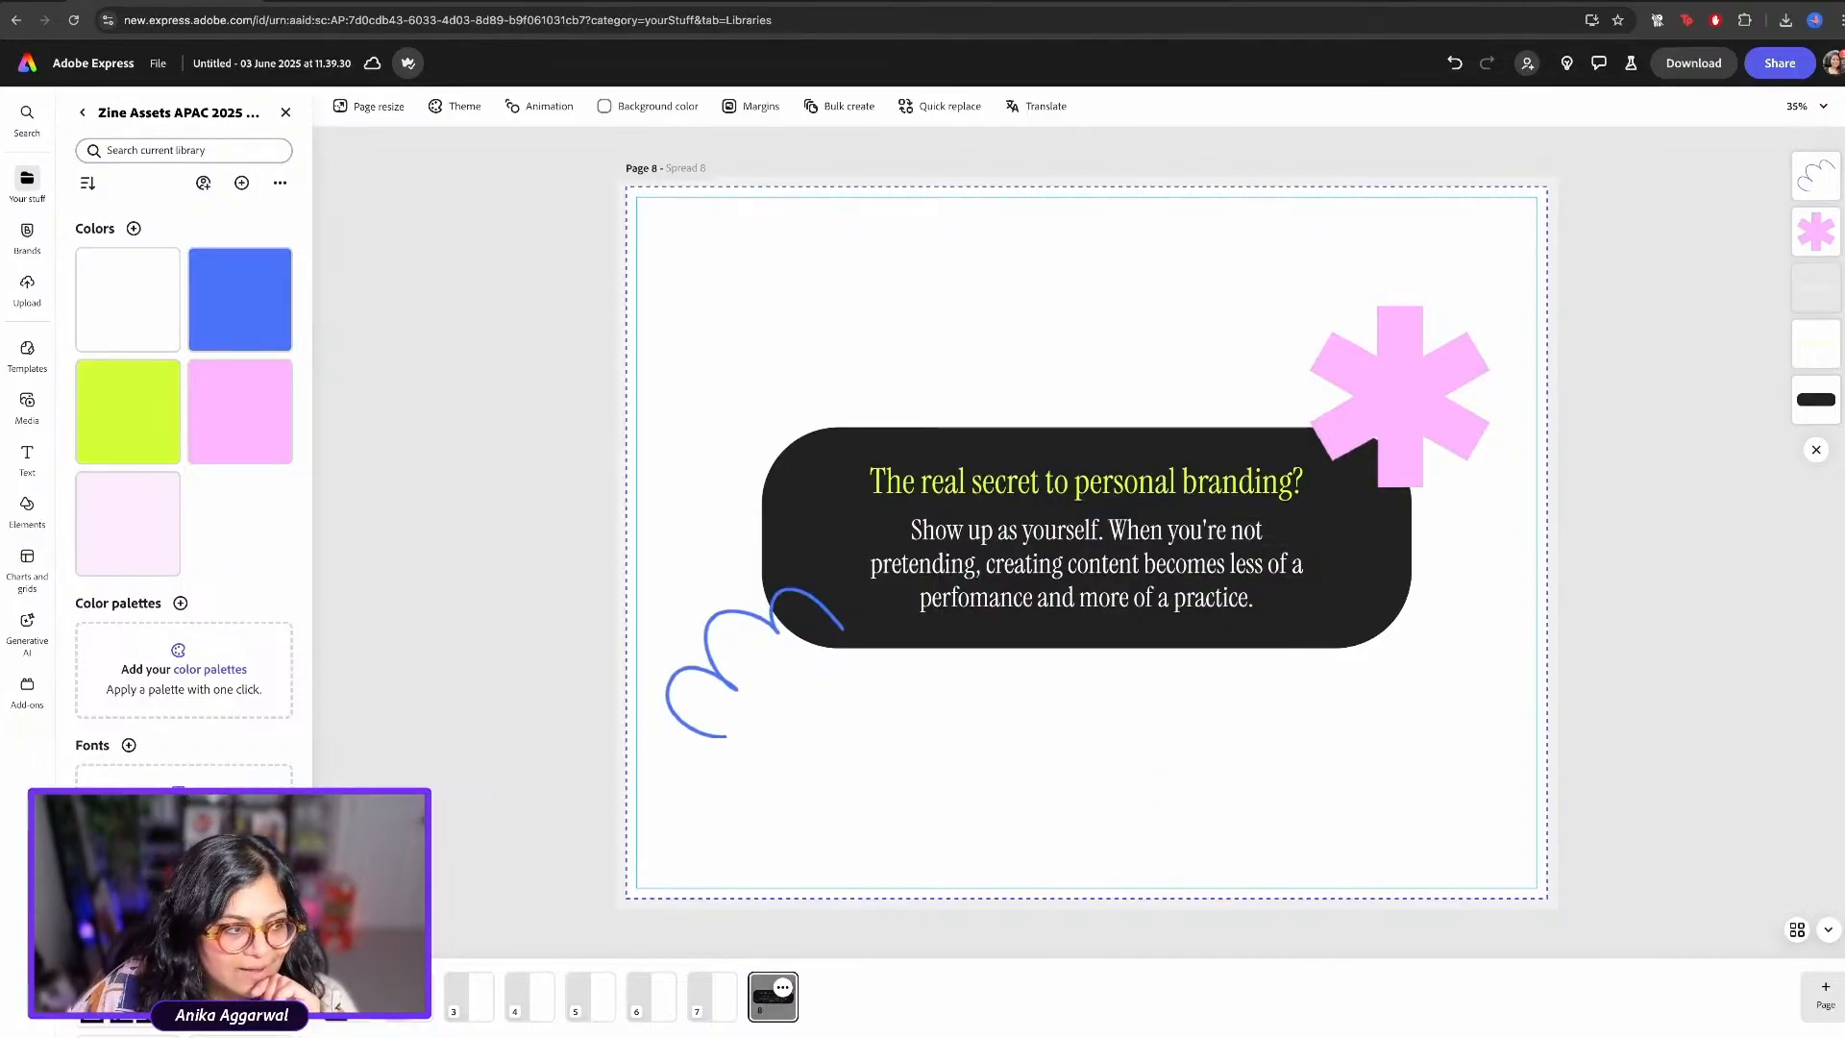
Go to page 2 of the zine and switch to the Conlin's web guide on arranging saddle stitch printer spreads
click(396, 1020)
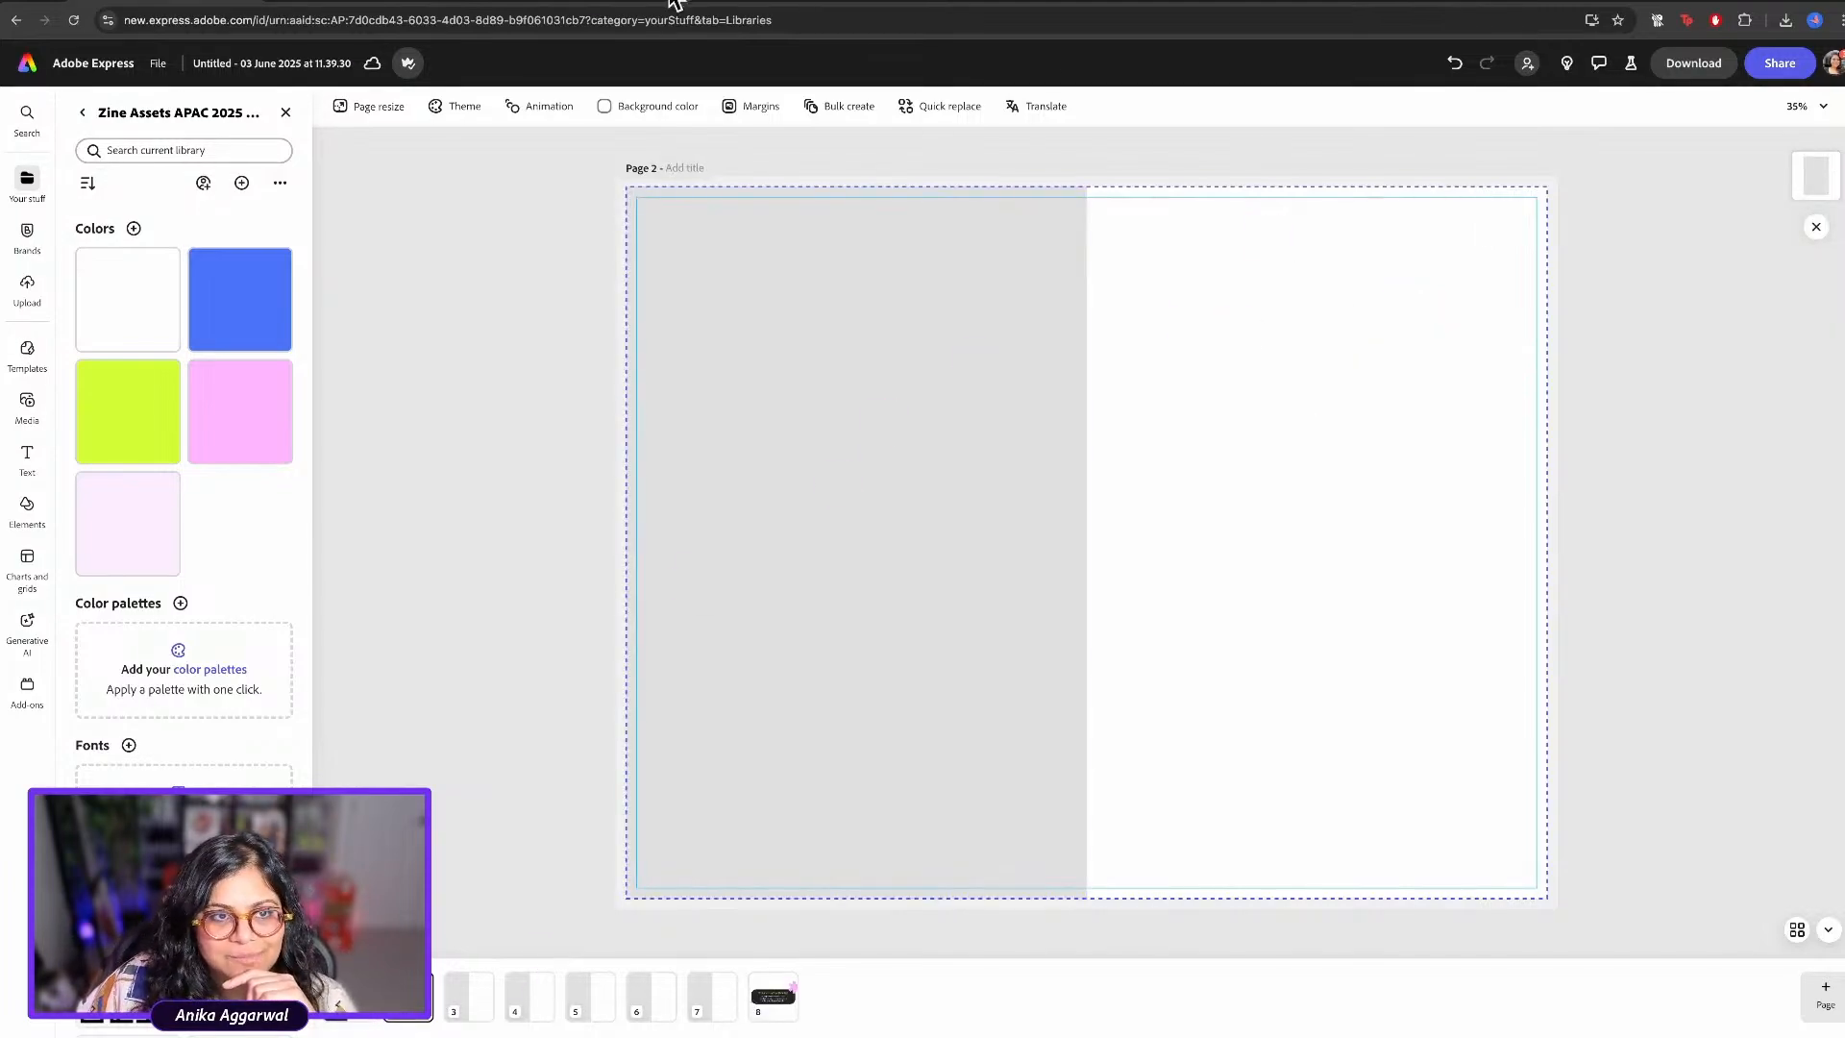
click(576, 4)
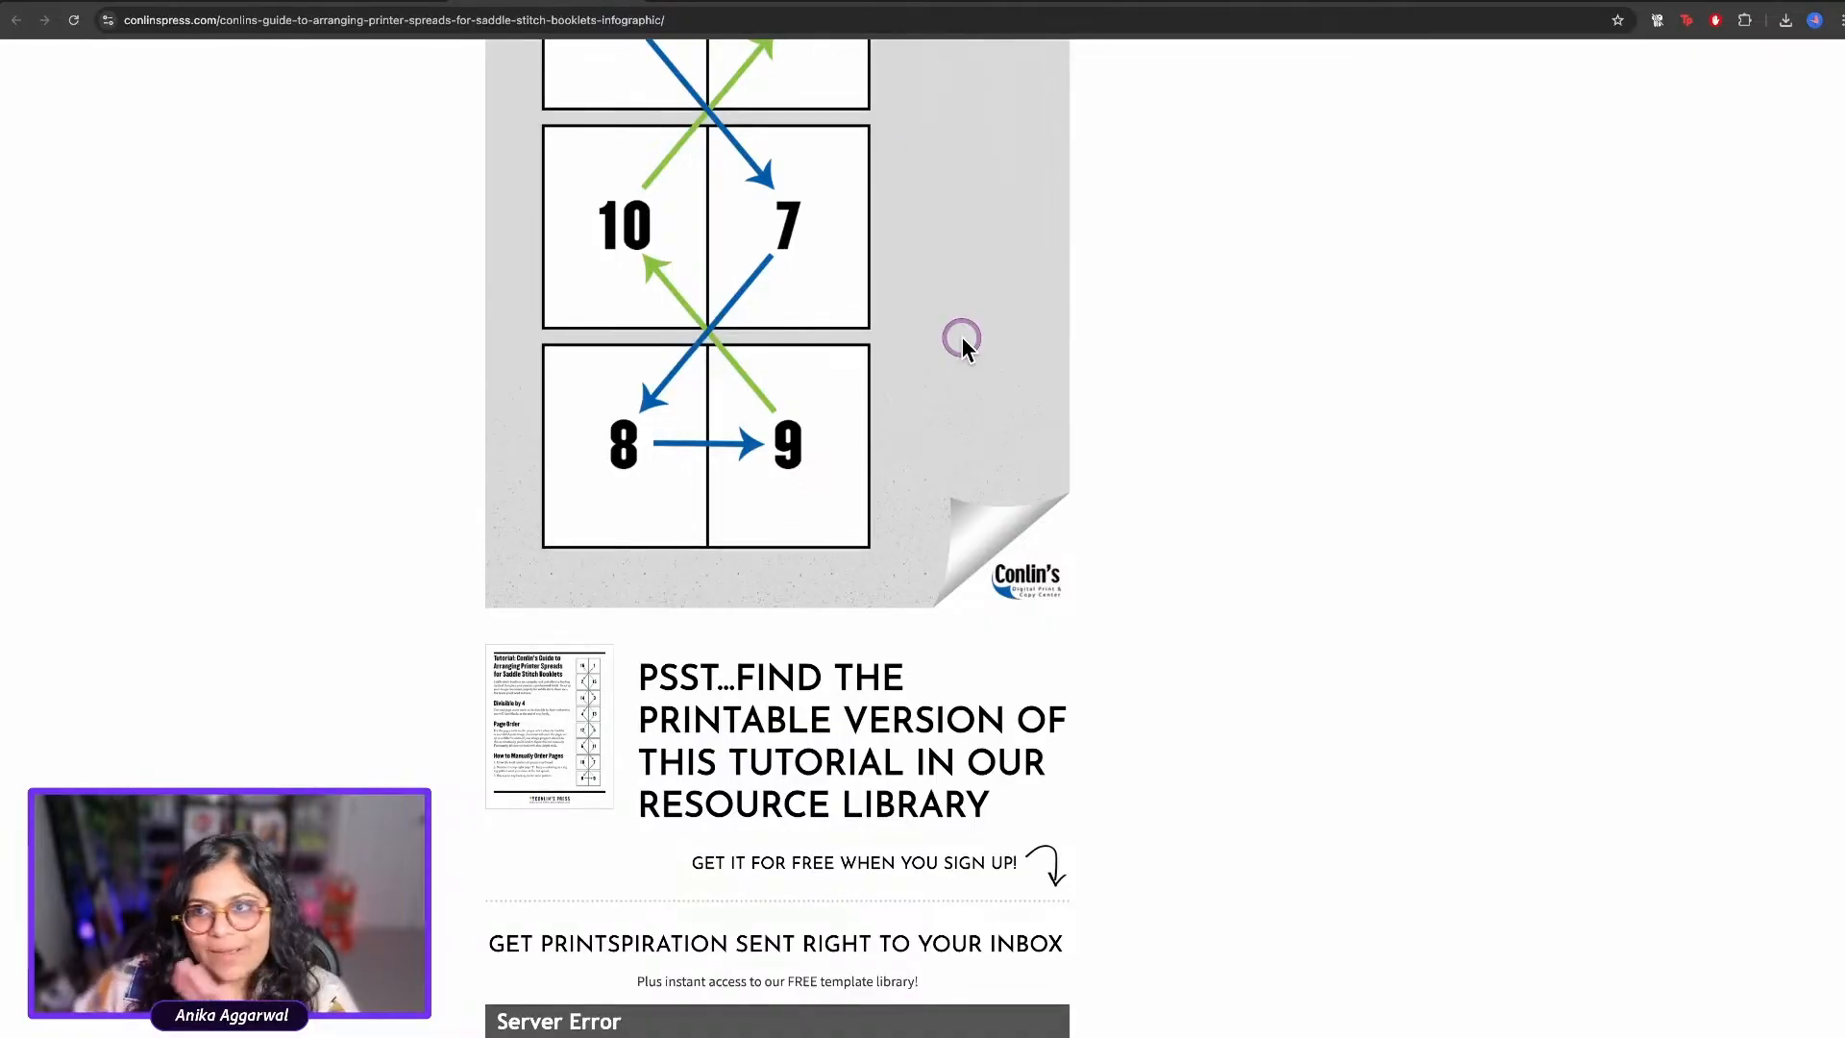